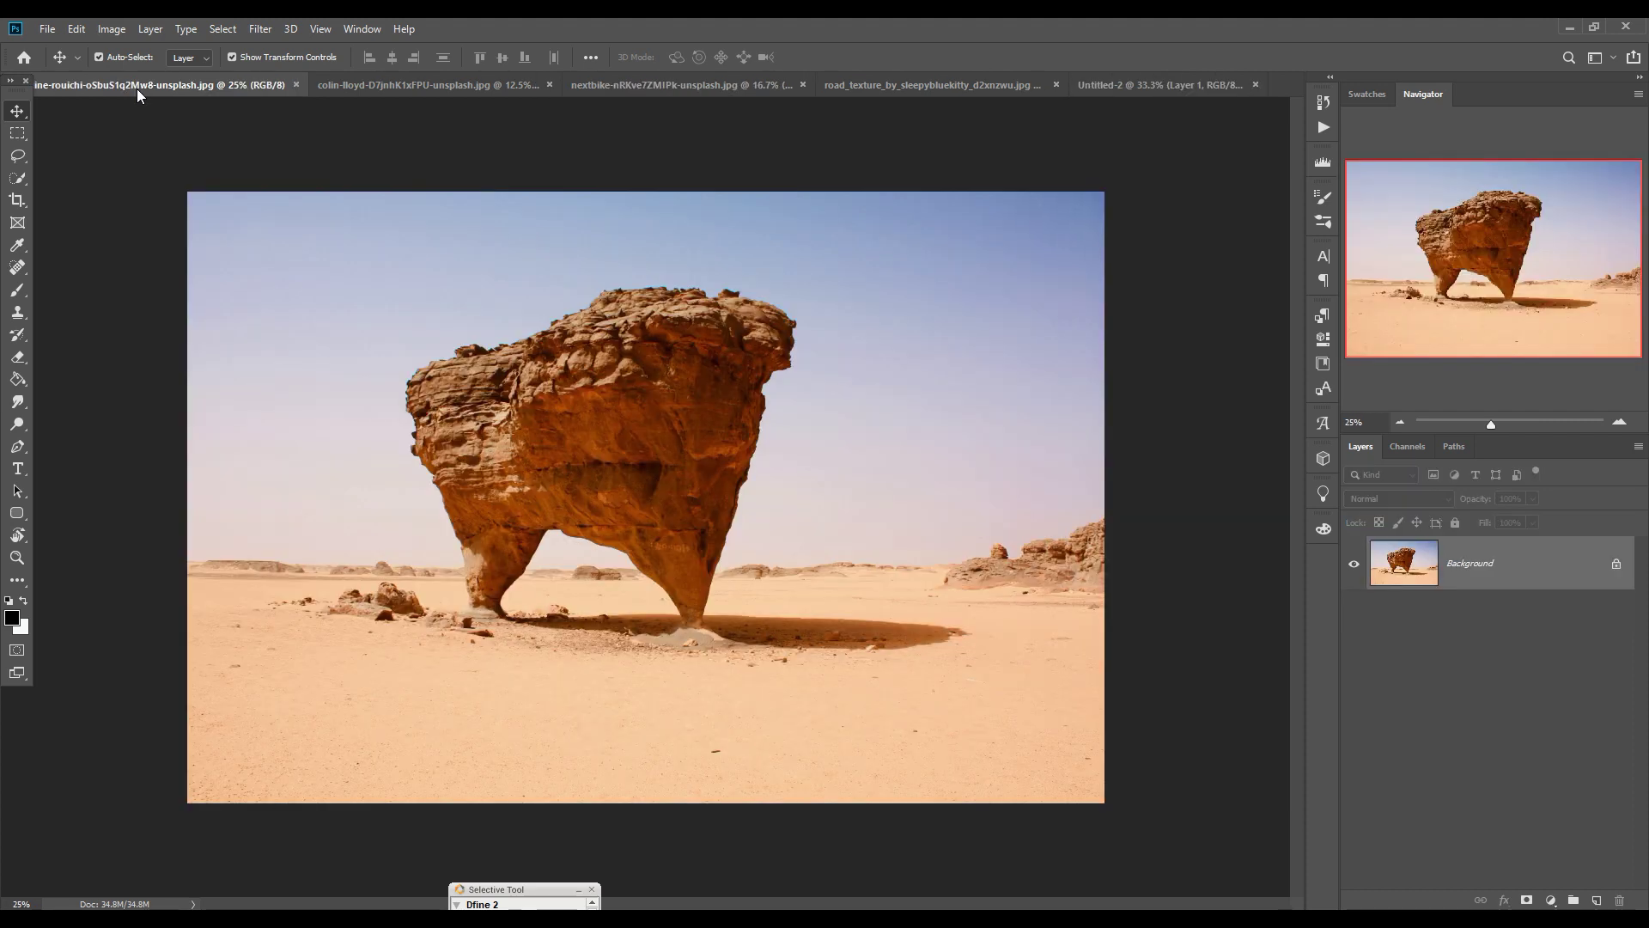
# Step: Copy the road texture image into the Untitled-2 document as a new layer and minimise the texture's source window
pyautogui.click(383, 84)
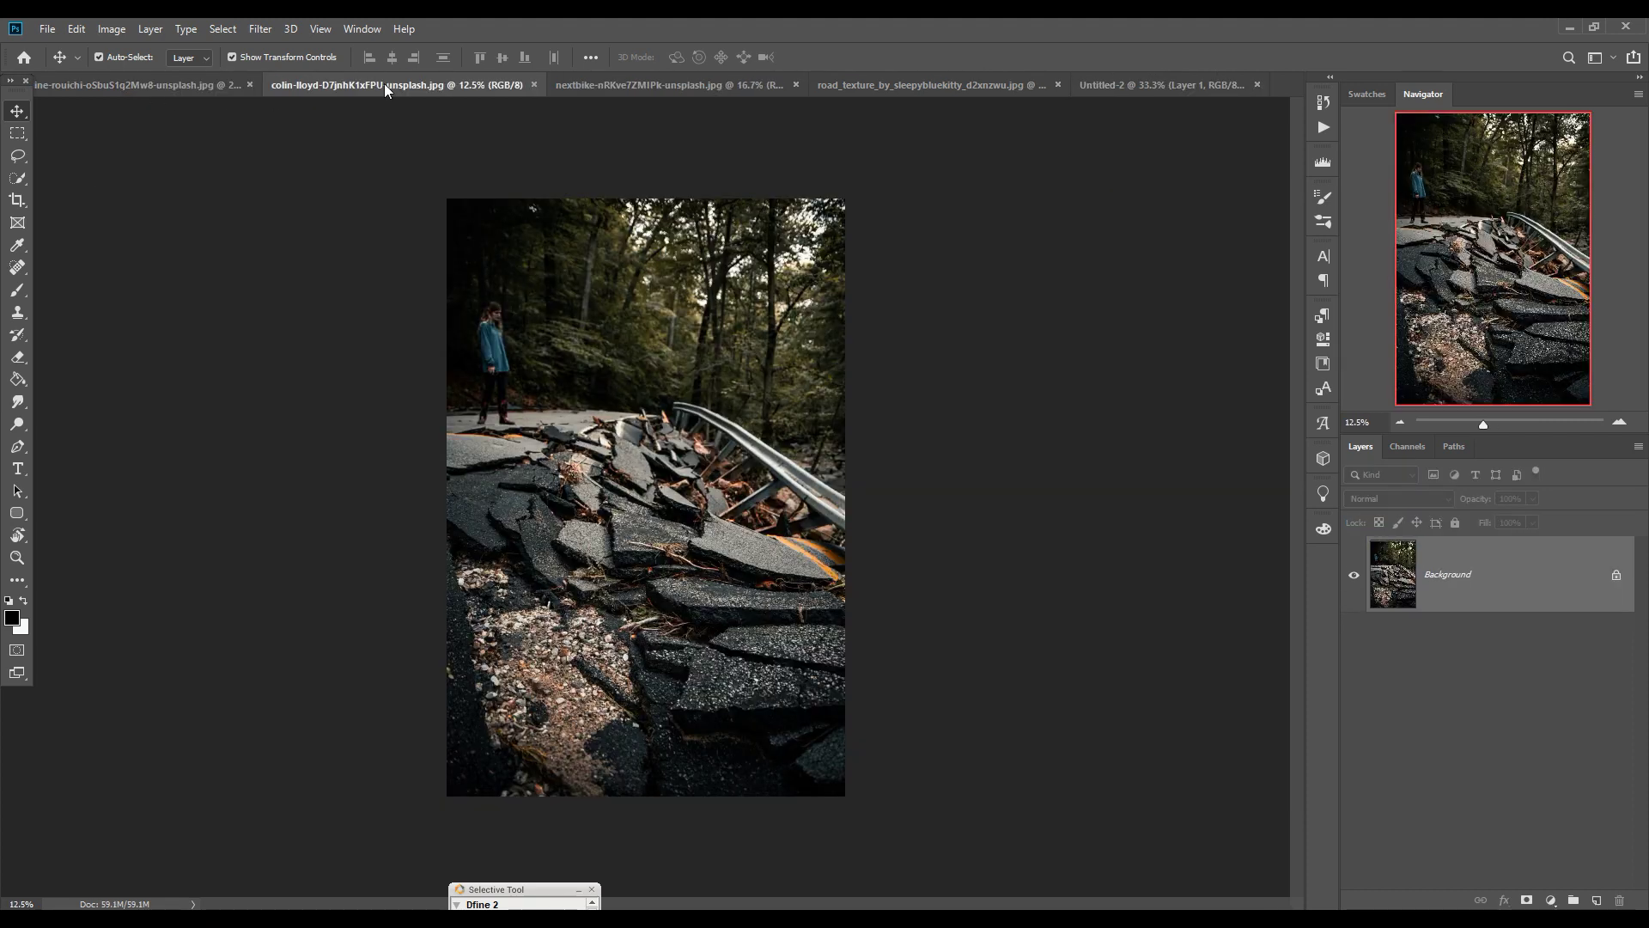
pyautogui.click(618, 88)
pyautogui.click(913, 89)
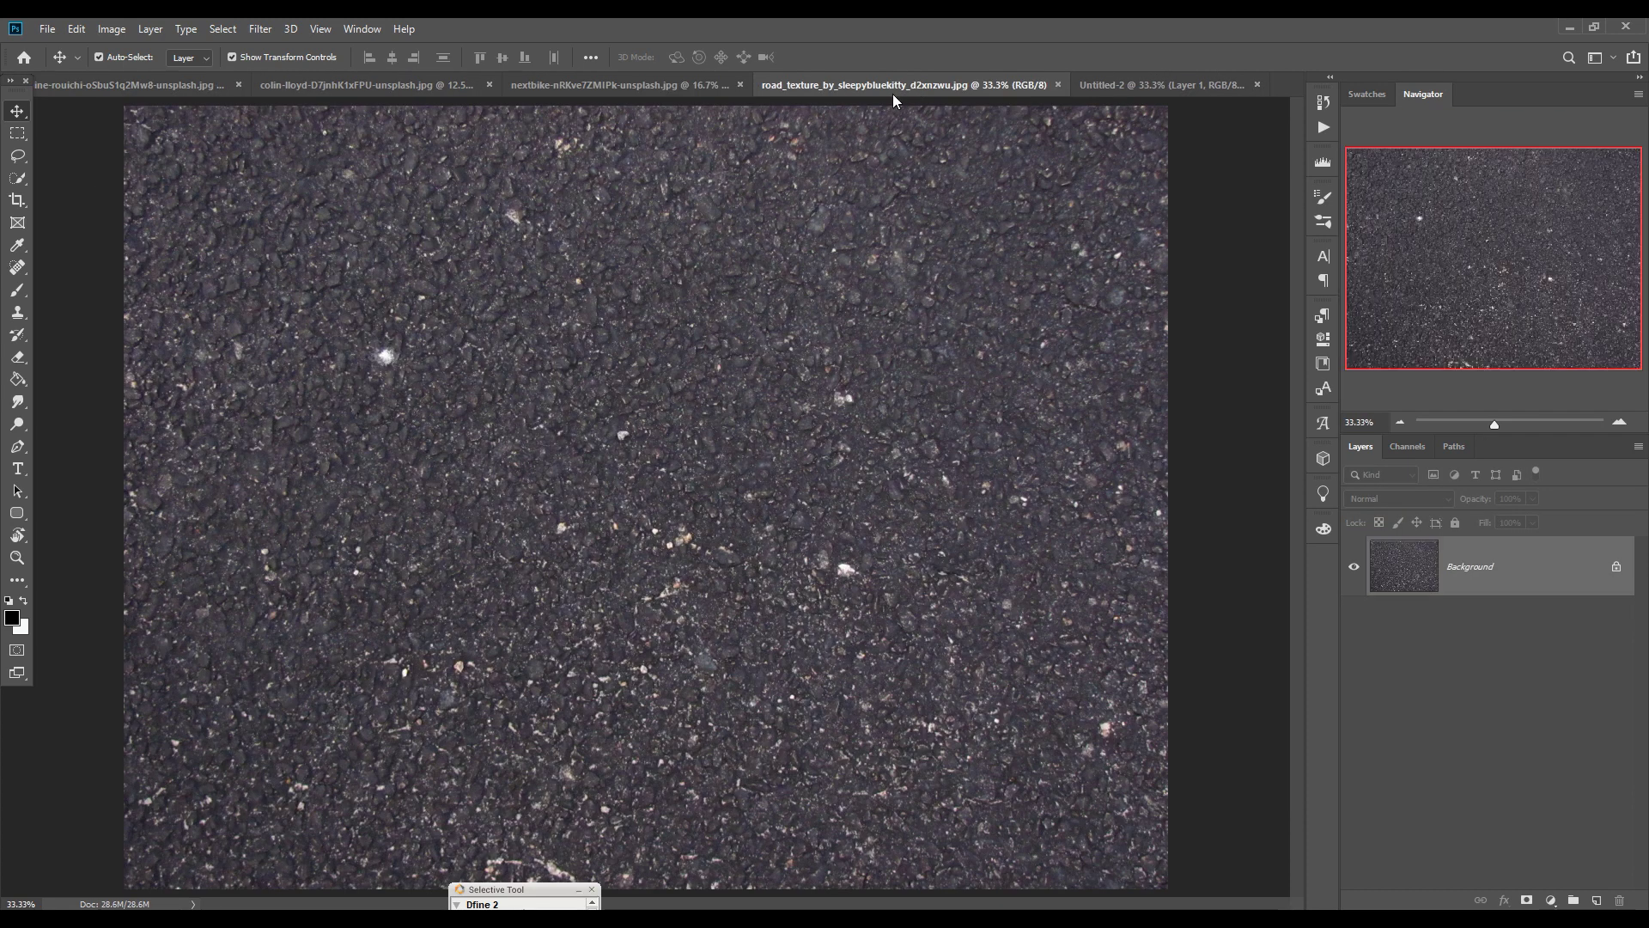
pyautogui.moveTo(887, 85); pyautogui.dragTo(889, 111)
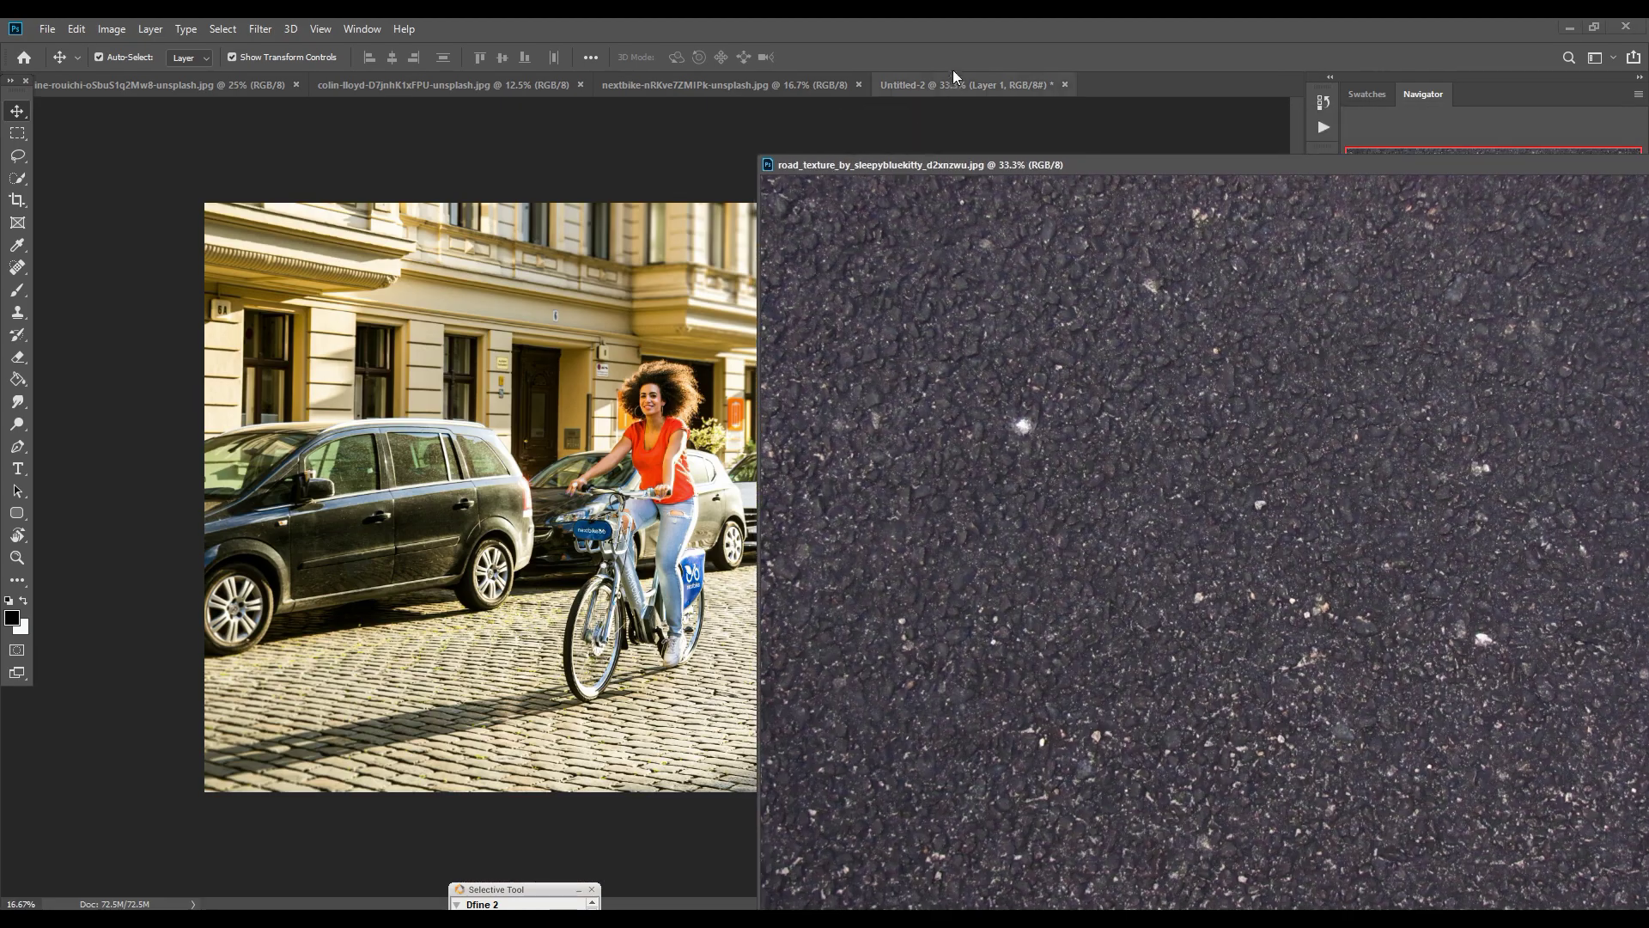
pyautogui.click(945, 85)
pyautogui.moveTo(1063, 286); pyautogui.dragTo(686, 297)
pyautogui.moveTo(1492, 164); pyautogui.dragTo(707, 379)
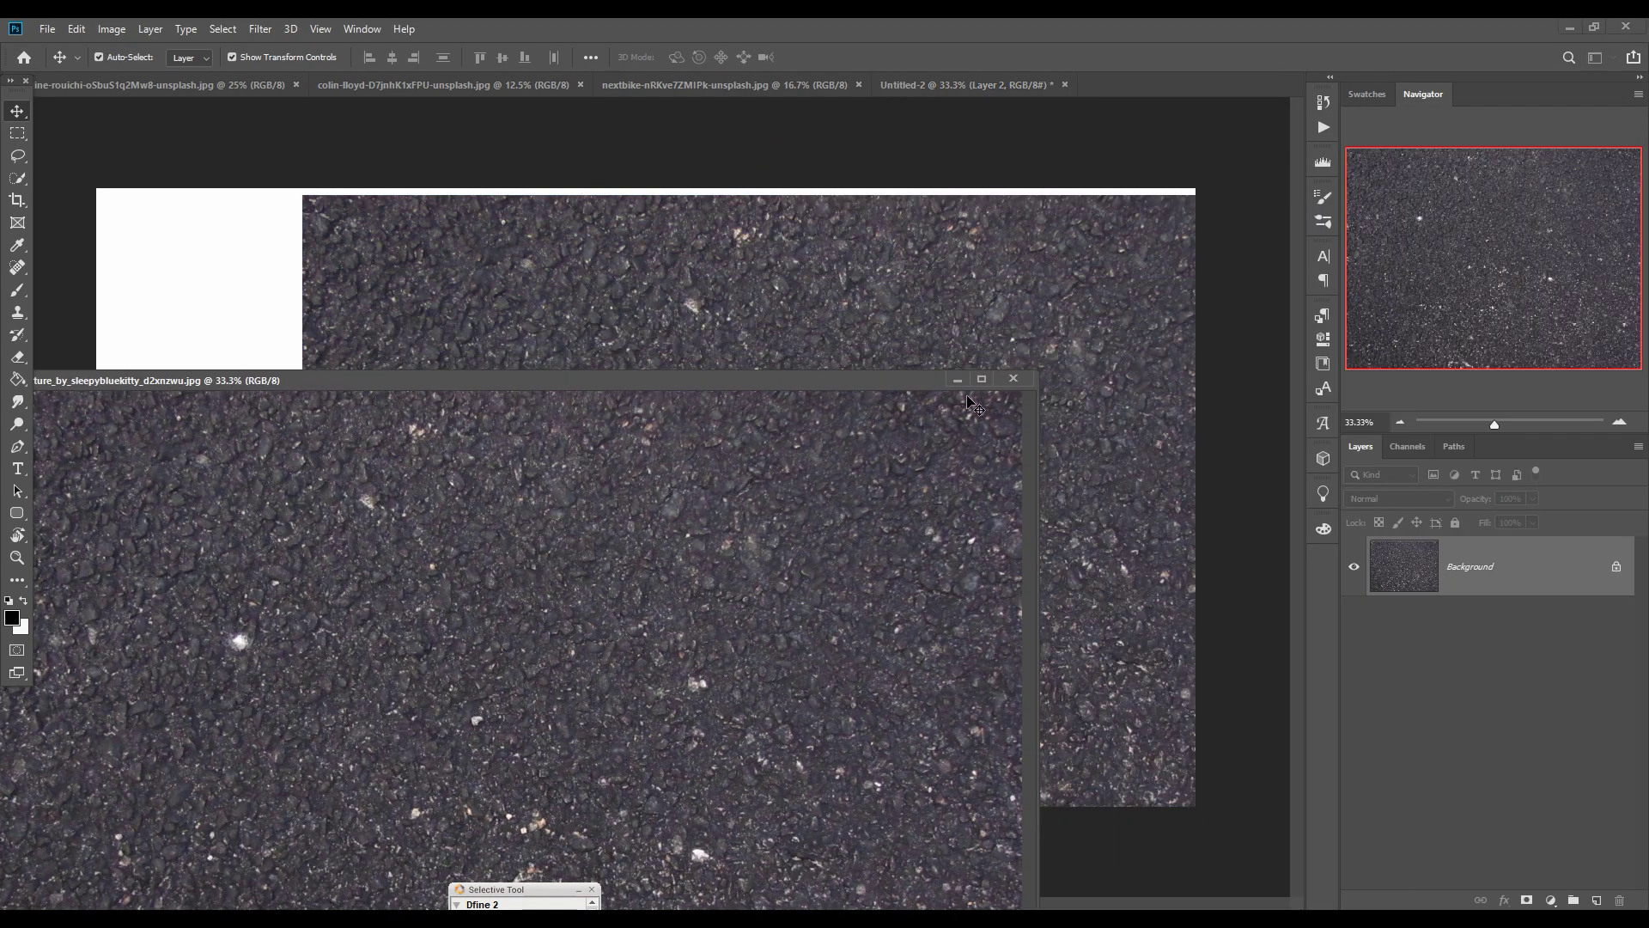
pyautogui.click(965, 378)
# Step: Scale down the road texture and place it over the upper right part of the figure-eight sketch
pyautogui.moveTo(838, 207); pyautogui.dragTo(838, 747)
pyautogui.moveTo(936, 841); pyautogui.dragTo(992, 429)
pyautogui.moveTo(1038, 565); pyautogui.dragTo(965, 511)
pyautogui.moveTo(823, 428); pyautogui.dragTo(828, 466)
pyautogui.press('Return')
# Step: Duplicate the texture twice, placing the tilted copies diagonally over the crossing and the lower part of the left loop
pyautogui.hotkey('ctrl', 'j')
pyautogui.click(969, 272)
pyautogui.moveTo(731, 404); pyautogui.dragTo(687, 361)
pyautogui.rightClick(1392, 562)
pyautogui.click(1297, 277)
pyautogui.click(969, 272)
pyautogui.moveTo(678, 529); pyautogui.dragTo(296, 619)
# Step: Duplicate the texture layer again, then move and rotate the copy to cover the left end of the sketch
pyautogui.rightClick(1500, 562)
pyautogui.click(1321, 277)
pyautogui.click(968, 273)
pyautogui.moveTo(289, 624); pyautogui.dragTo(357, 577)
pyautogui.moveTo(430, 395); pyautogui.dragTo(524, 486)
pyautogui.moveTo(389, 589); pyautogui.dragTo(541, 455)
pyautogui.press('Return')
# Step: Add a fourth texture copy and rotate it to fill the gap over the top of the left loop
pyautogui.rightClick(1505, 562)
pyautogui.click(1396, 279)
pyautogui.click(969, 272)
pyautogui.moveTo(663, 313); pyautogui.dragTo(677, 590)
pyautogui.moveTo(713, 328); pyautogui.dragTo(722, 331)
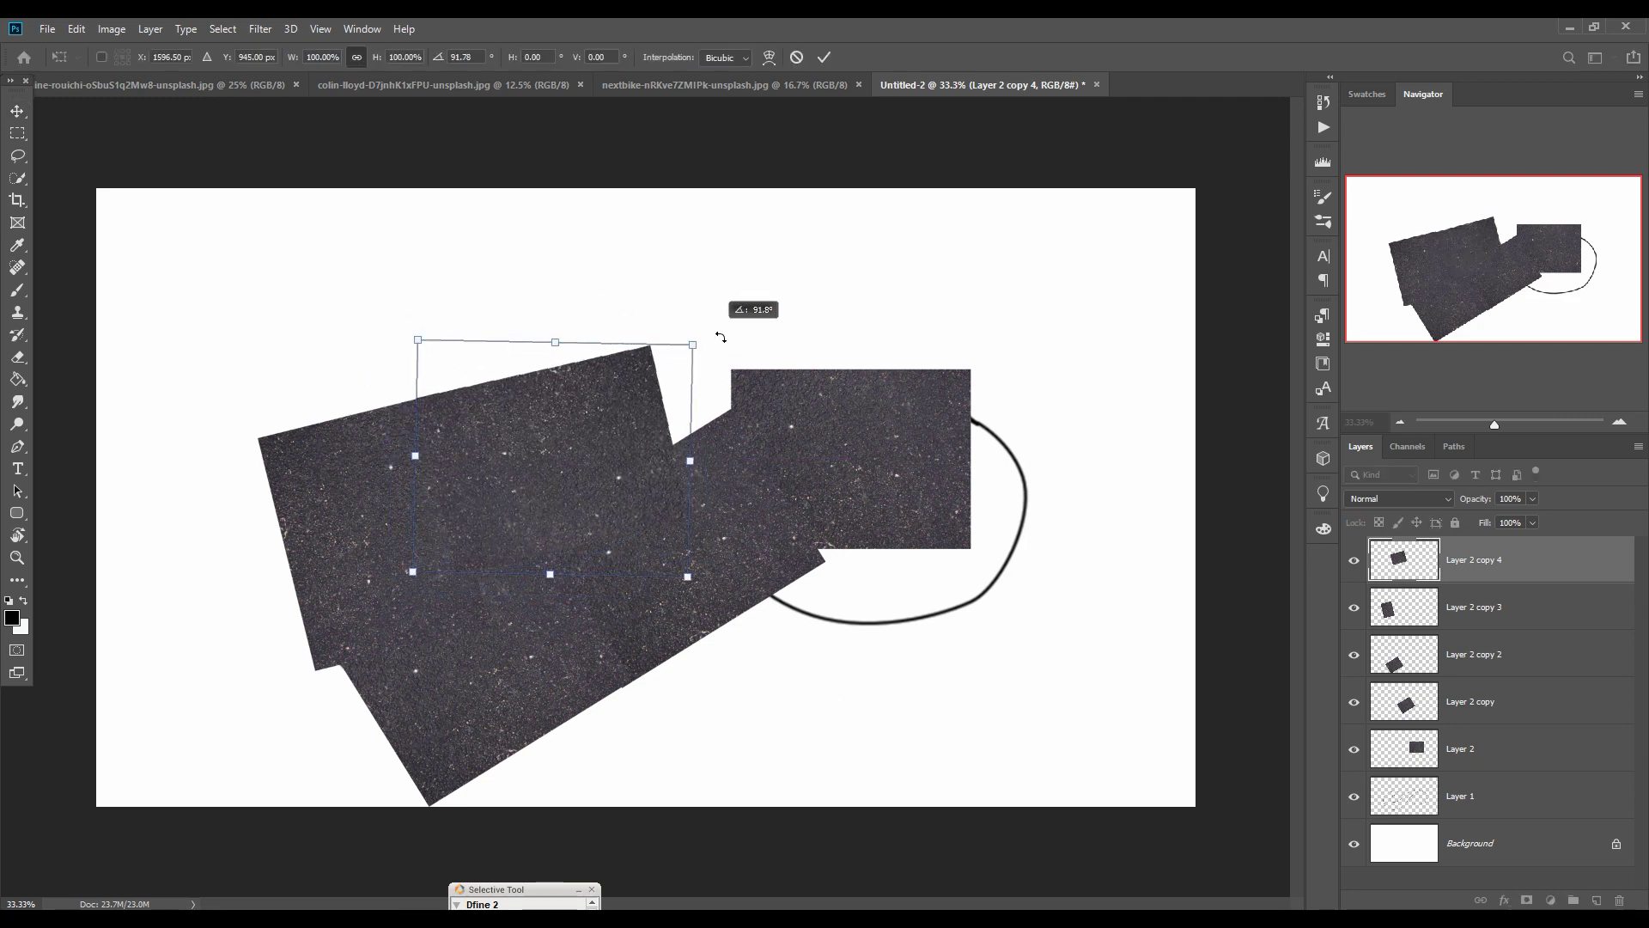
pyautogui.press('Return')
# Step: Lower the opacity of the five texture layers to check their coverage, and merge them into one layer
pyautogui.keyDown('shift'); pyautogui.click(1460, 748); pyautogui.keyUp('shift')
pyautogui.click(1532, 498)
pyautogui.moveTo(1538, 518); pyautogui.dragTo(1515, 518)
pyautogui.rightClick(1503, 702)
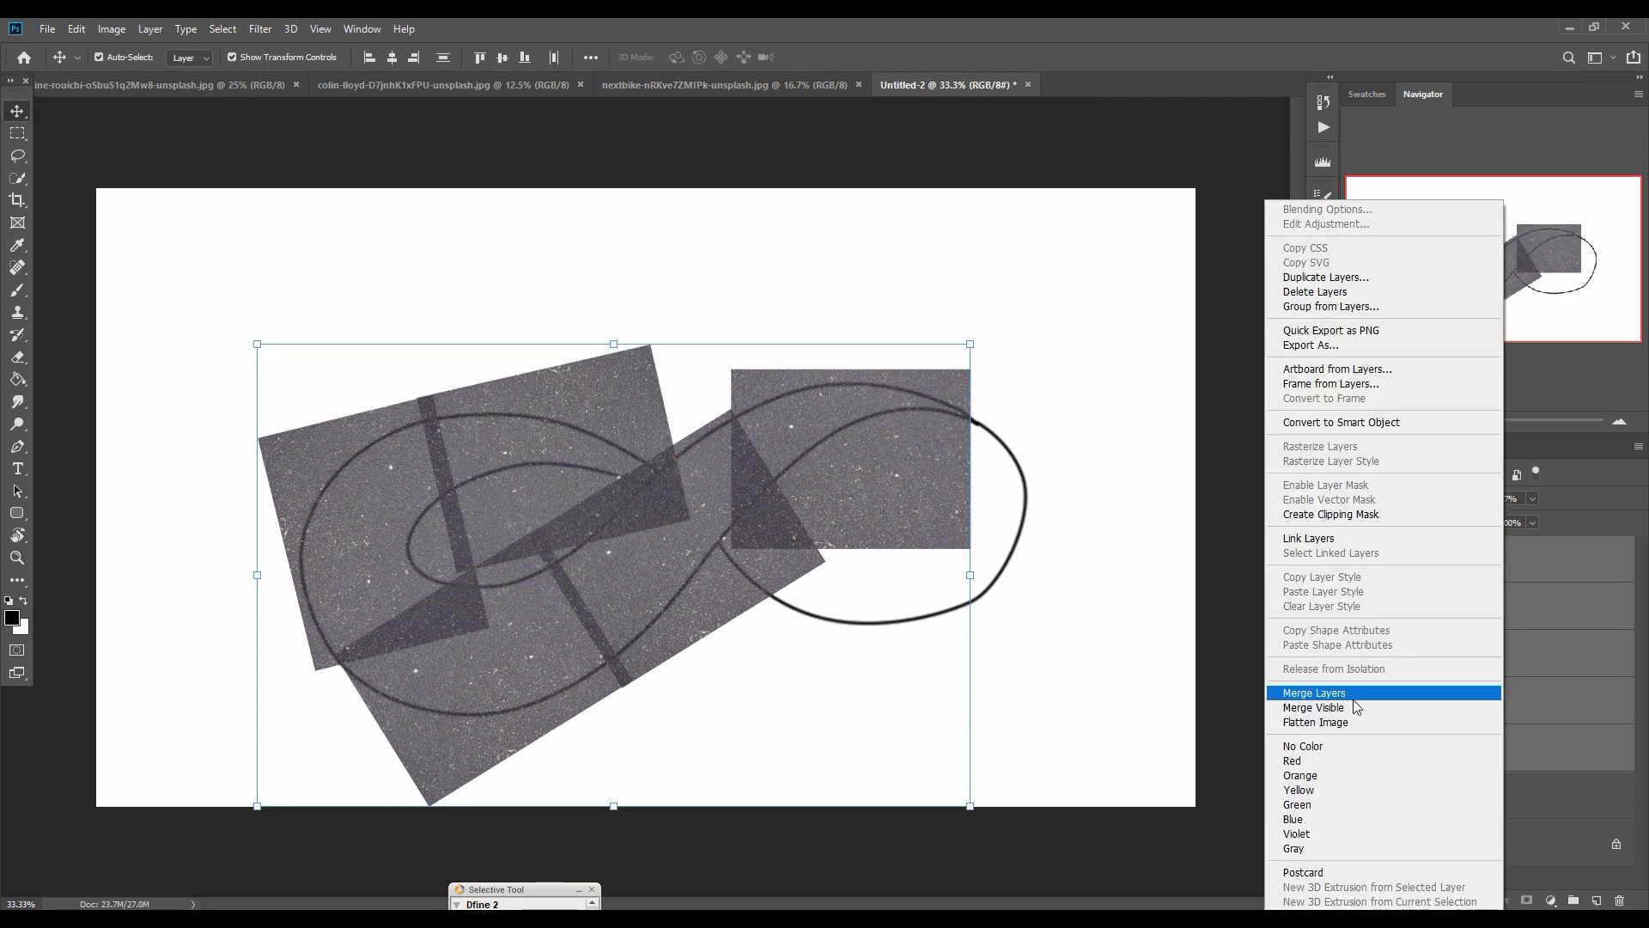
pyautogui.click(1351, 700)
# Step: Set the merged texture layer's opacity to 60% so the sketch underneath can be traced
pyautogui.hotkey('ctrl', '+')
pyautogui.rightClick(1331, 562)
pyautogui.press('Escape')
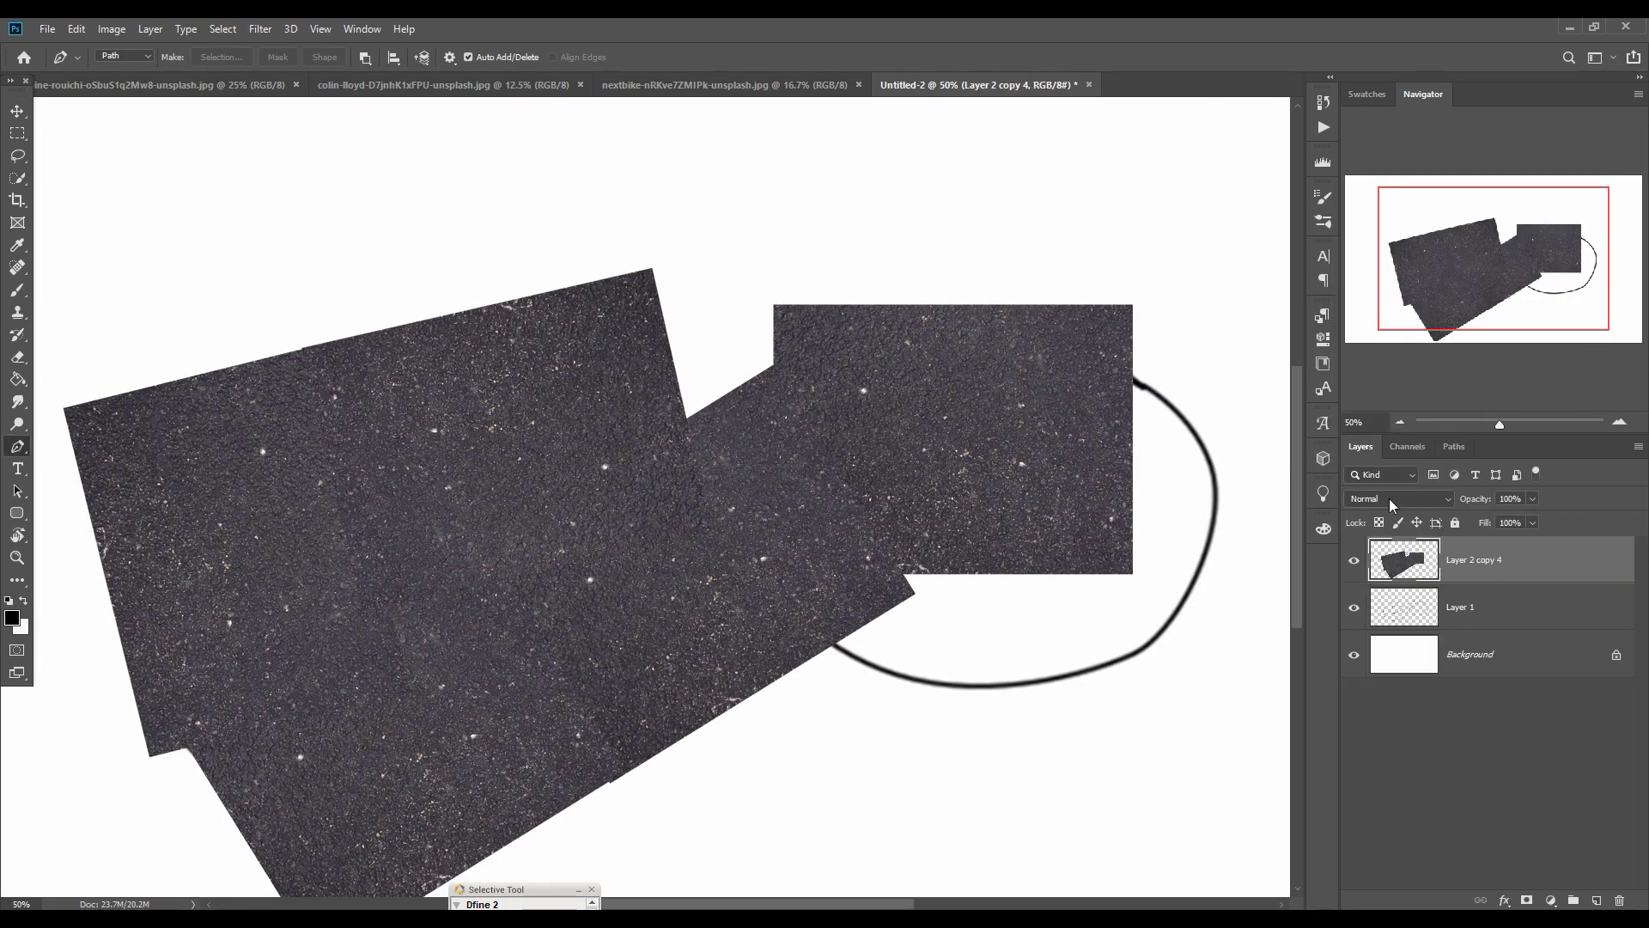
pyautogui.press('6')
# Step: Trace the road's lower edge and the outer edge of the left loop up to the crossing with the Pen tool
pyautogui.press('p')
pyautogui.moveTo(759, 565); pyautogui.dragTo(961, 383)
pyautogui.click(429, 818)
pyautogui.moveTo(582, 700); pyautogui.dragTo(591, 743)
pyautogui.click(143, 663)
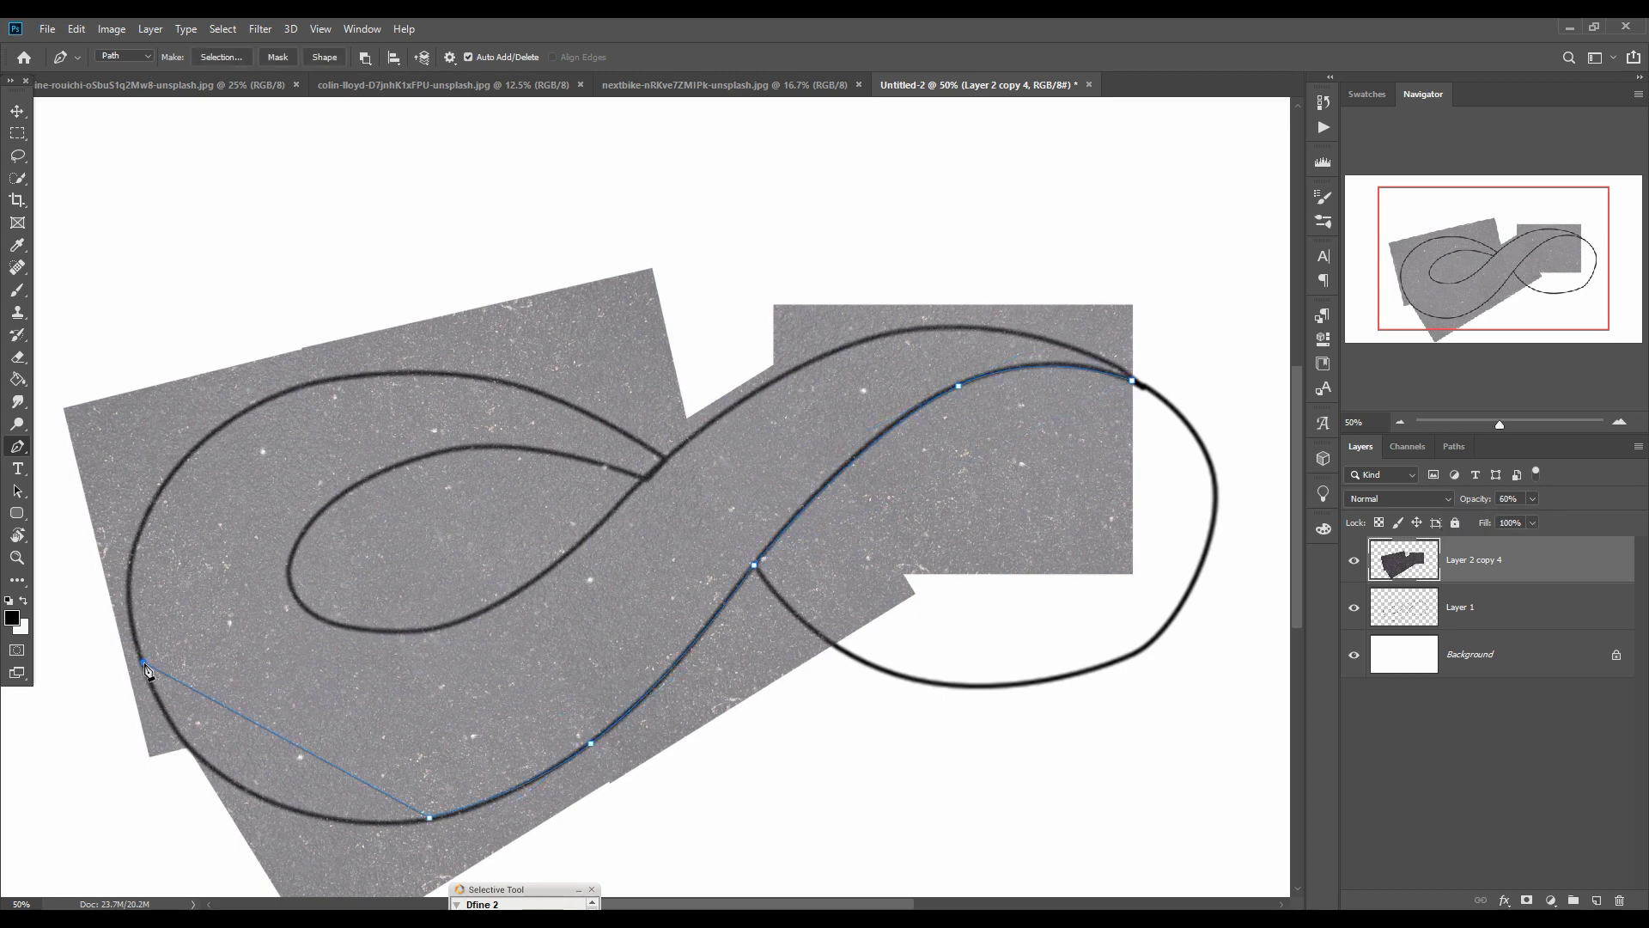
pyautogui.moveTo(253, 721); pyautogui.dragTo(237, 785)
pyautogui.moveTo(350, 815); pyautogui.dragTo(349, 817)
pyautogui.moveTo(172, 464); pyautogui.dragTo(181, 442)
pyautogui.click(663, 455)
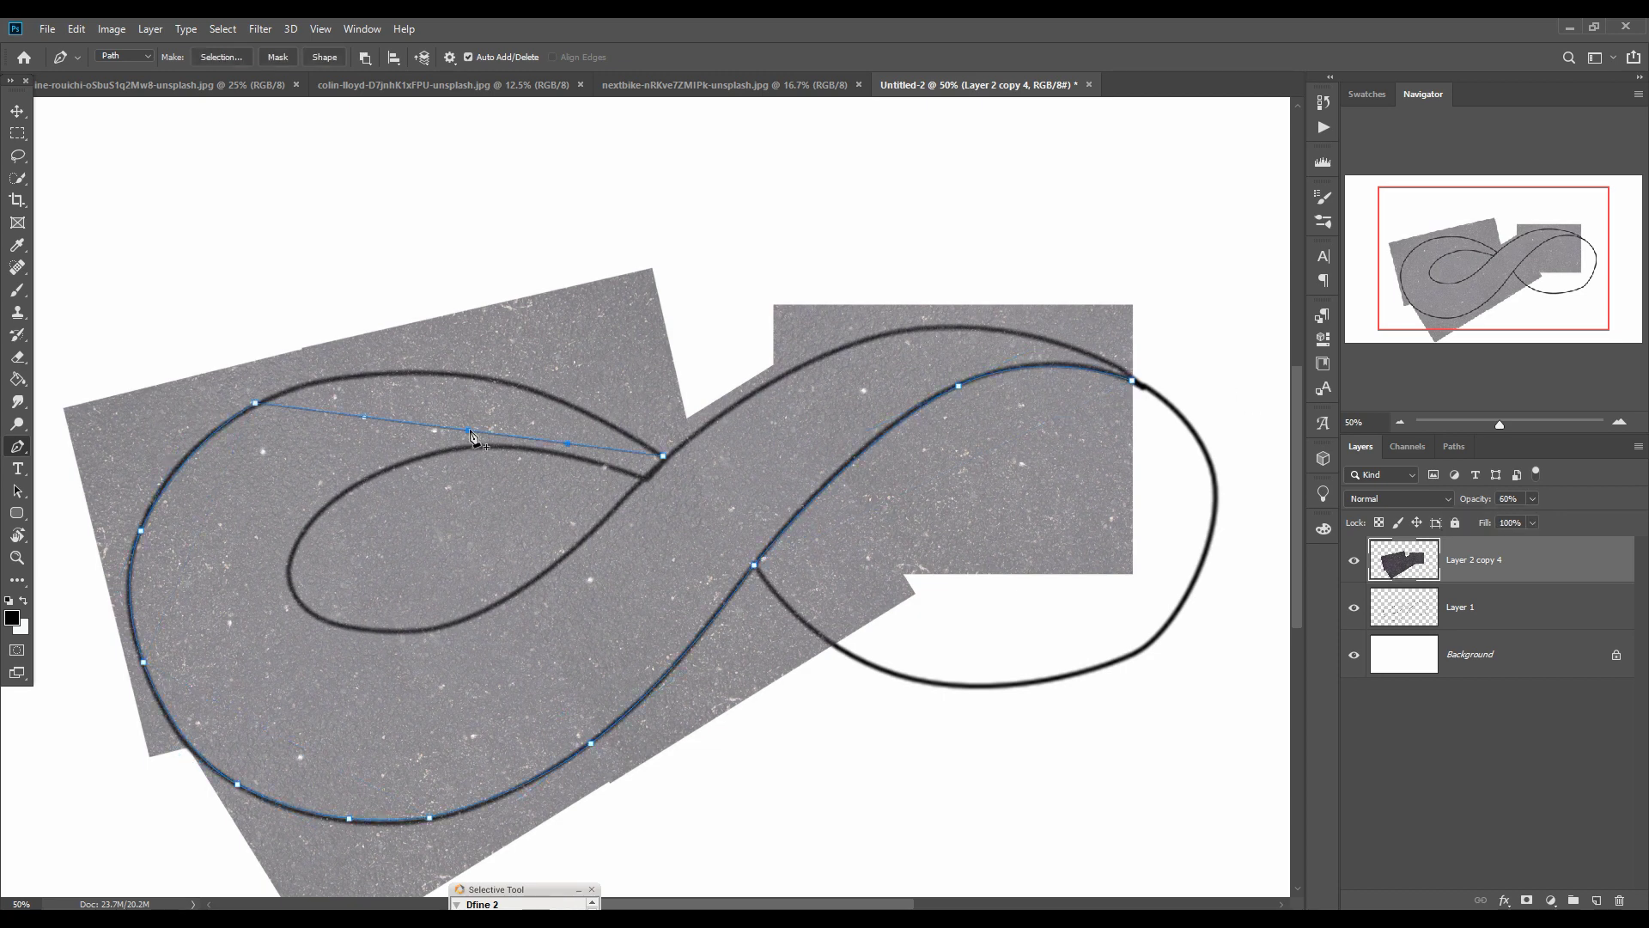
pyautogui.moveTo(458, 428); pyautogui.dragTo(461, 376)
# Step: Continue the path around the inner edge of the left loop and back to the crossing
pyautogui.click(642, 477)
pyautogui.click(291, 588)
pyautogui.moveTo(461, 536); pyautogui.dragTo(393, 466)
pyautogui.moveTo(486, 439); pyautogui.dragTo(559, 417)
pyautogui.click(311, 540)
pyautogui.click(636, 487)
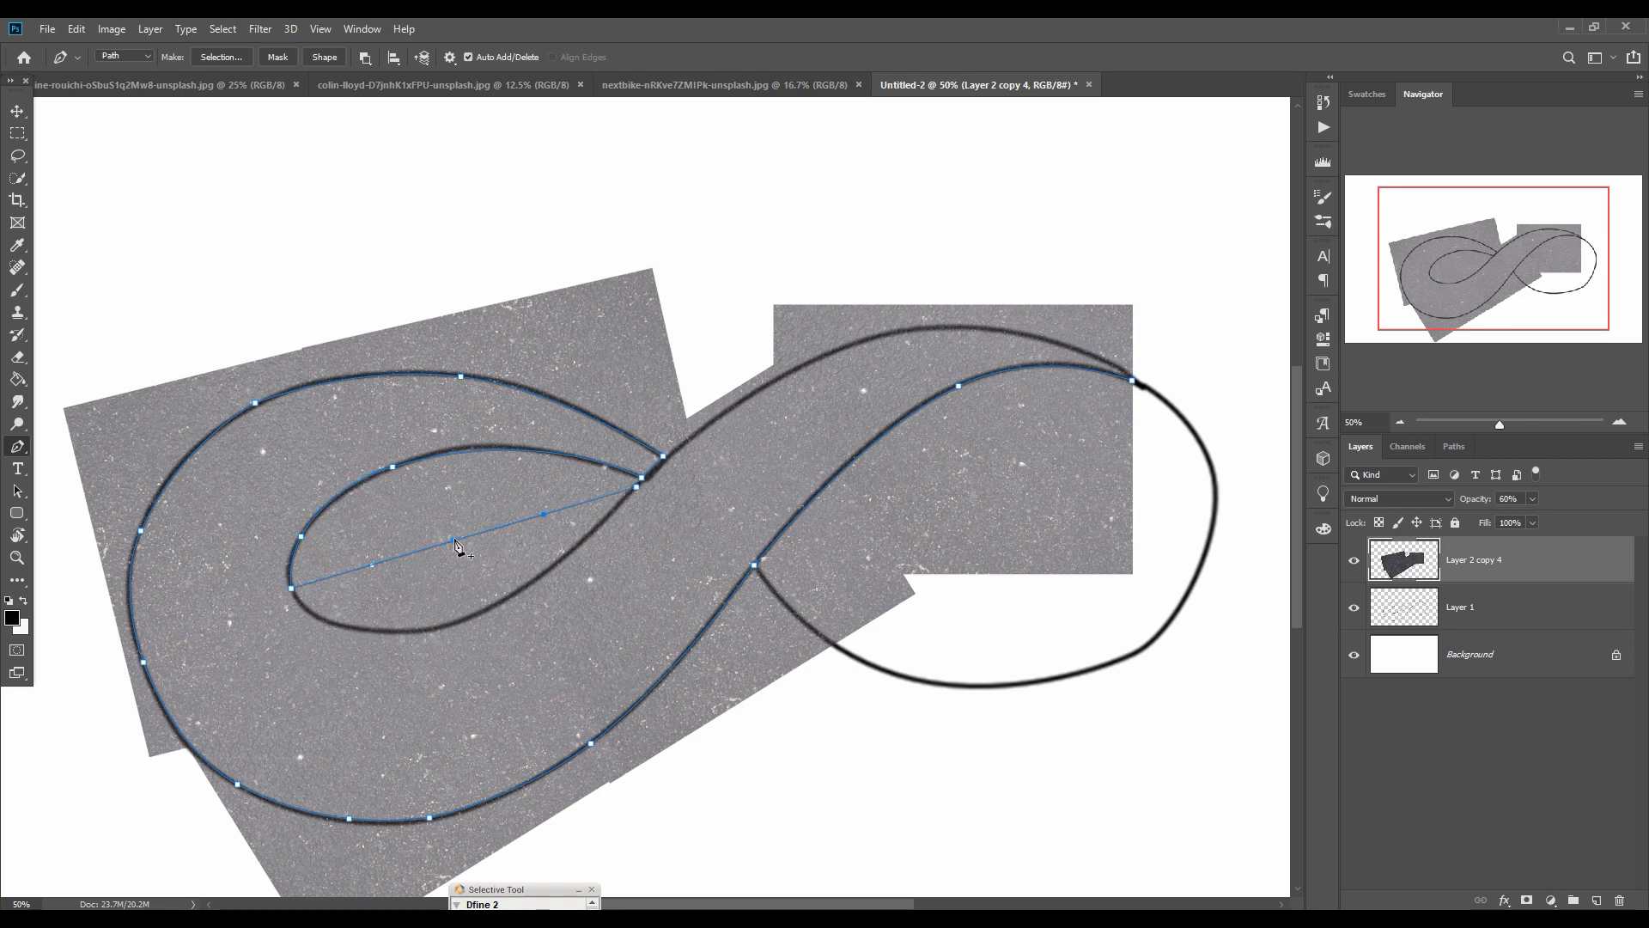
pyautogui.moveTo(458, 547); pyautogui.dragTo(453, 627)
pyautogui.keyDown('ctrl'); pyautogui.click(327, 617); pyautogui.keyUp('ctrl')
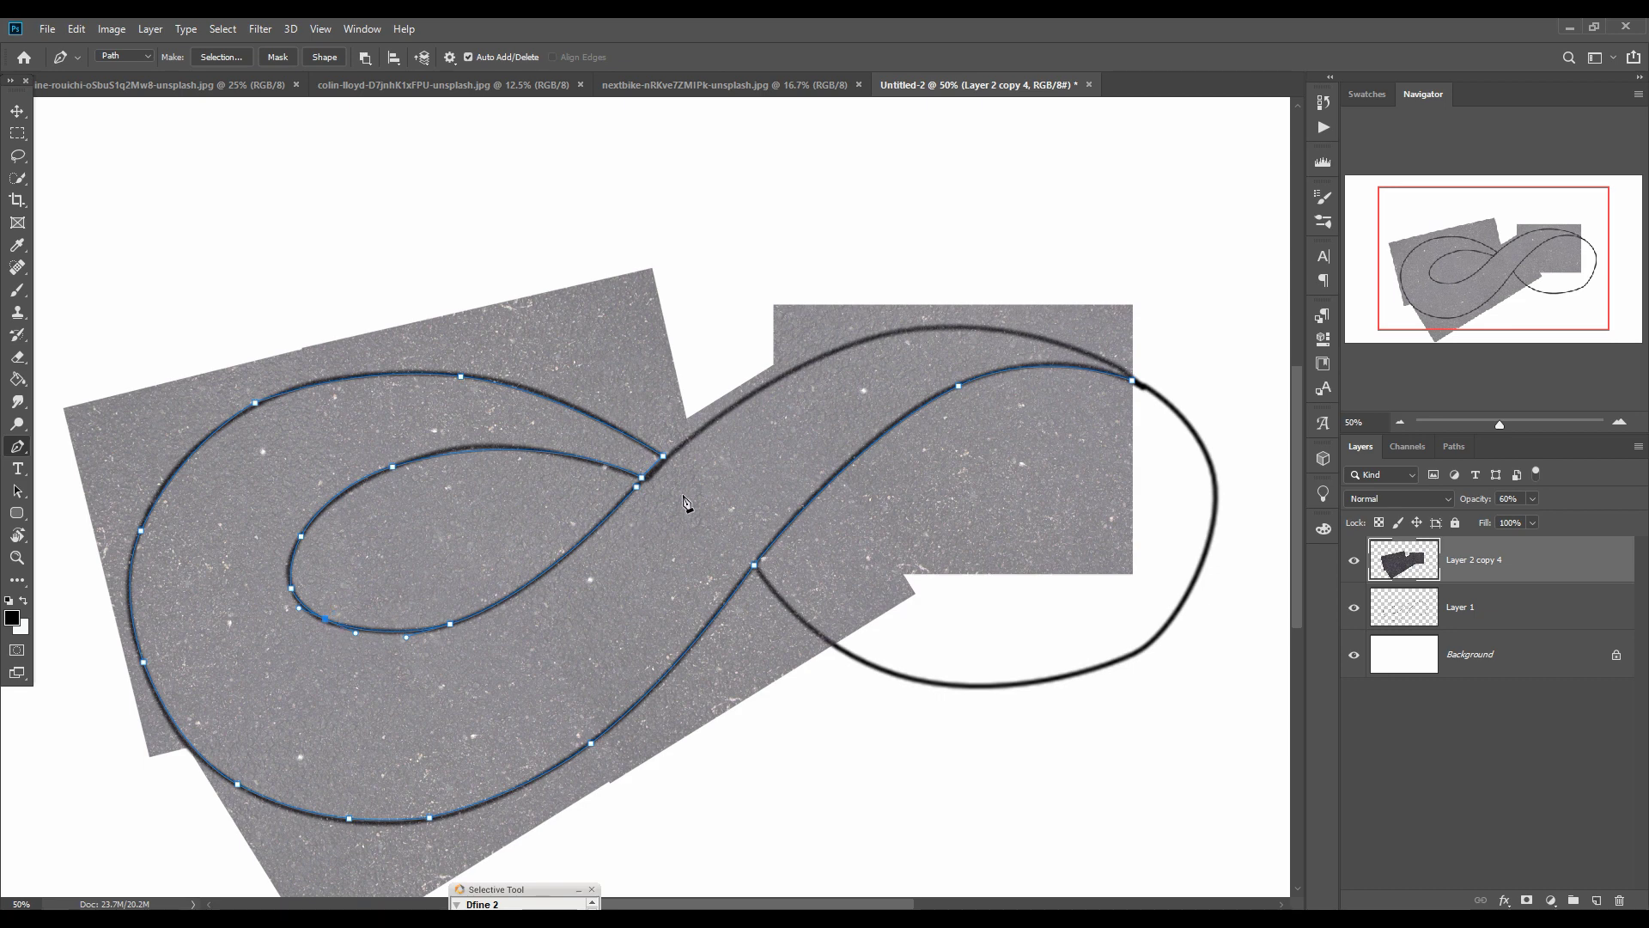
# Step: Finish the path along the road's upper edge to its right tip and convert it to a new selection with 0 pixels feather
pyautogui.click(1134, 378)
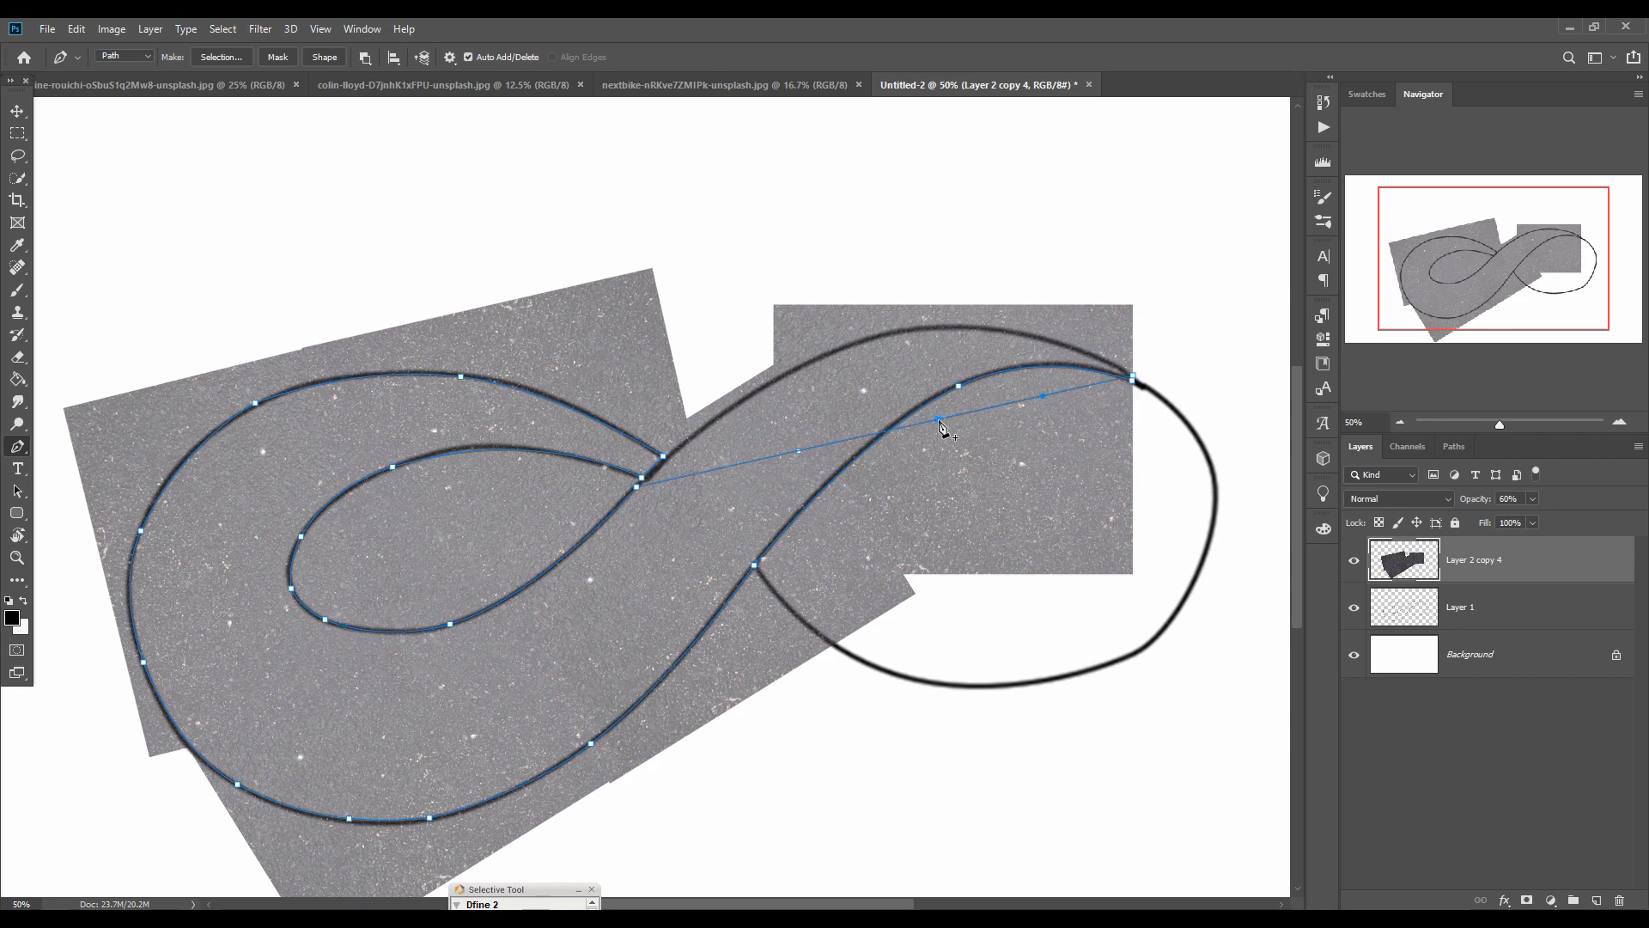
pyautogui.moveTo(940, 421); pyautogui.dragTo(885, 337)
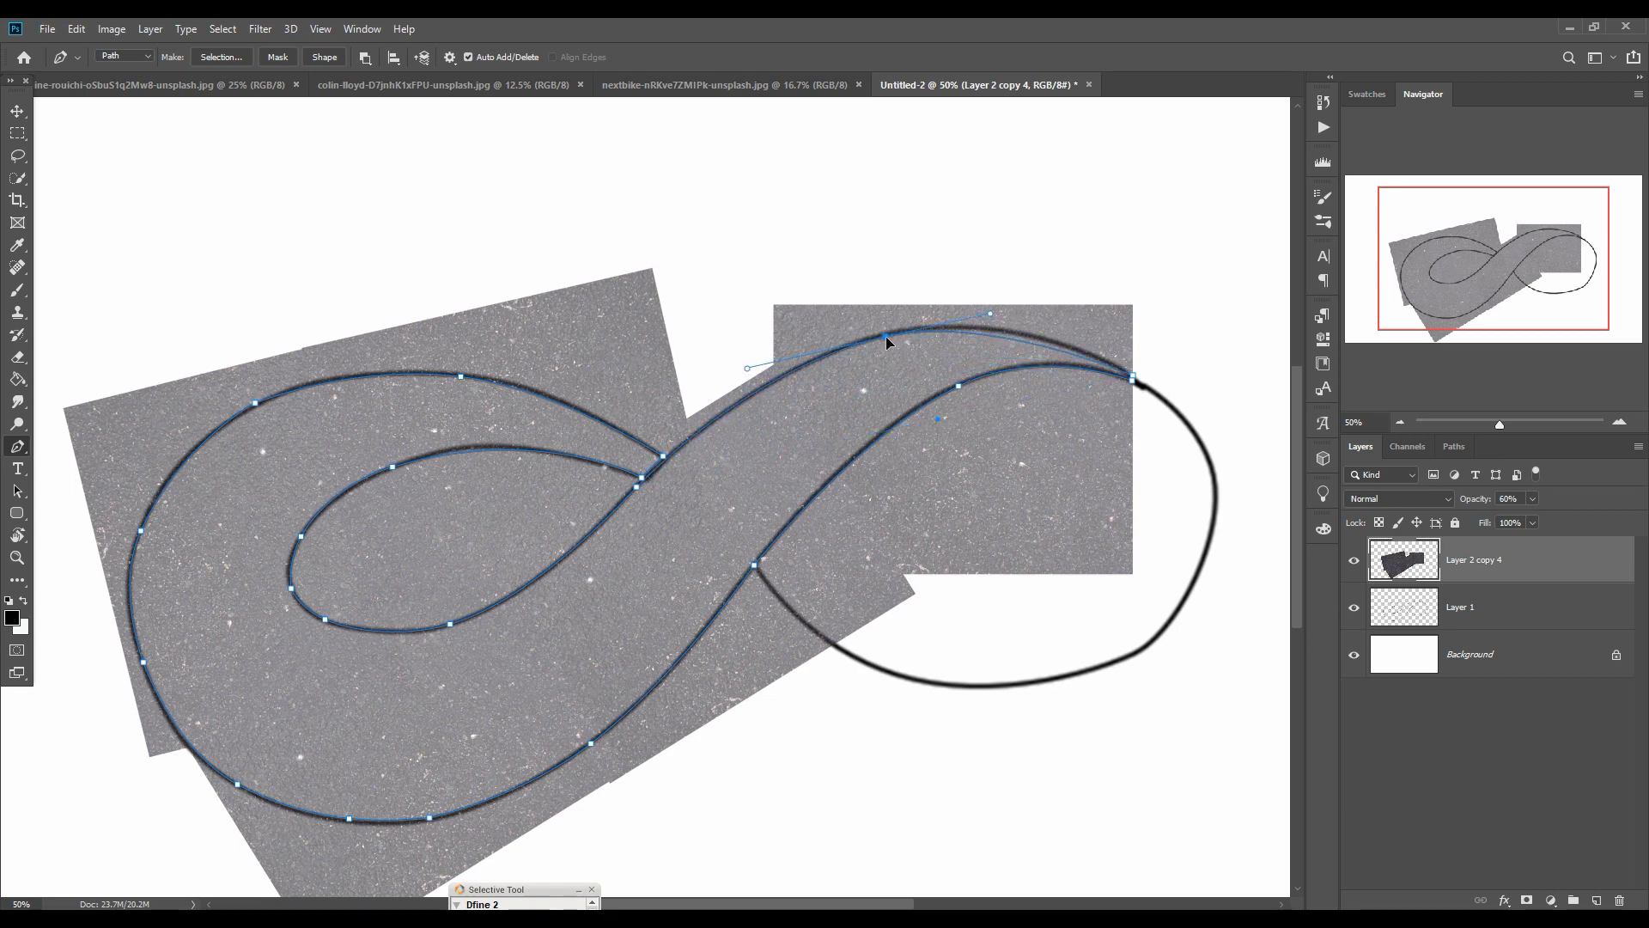
pyautogui.click(1013, 340)
pyautogui.rightClick(955, 369)
pyautogui.click(1013, 436)
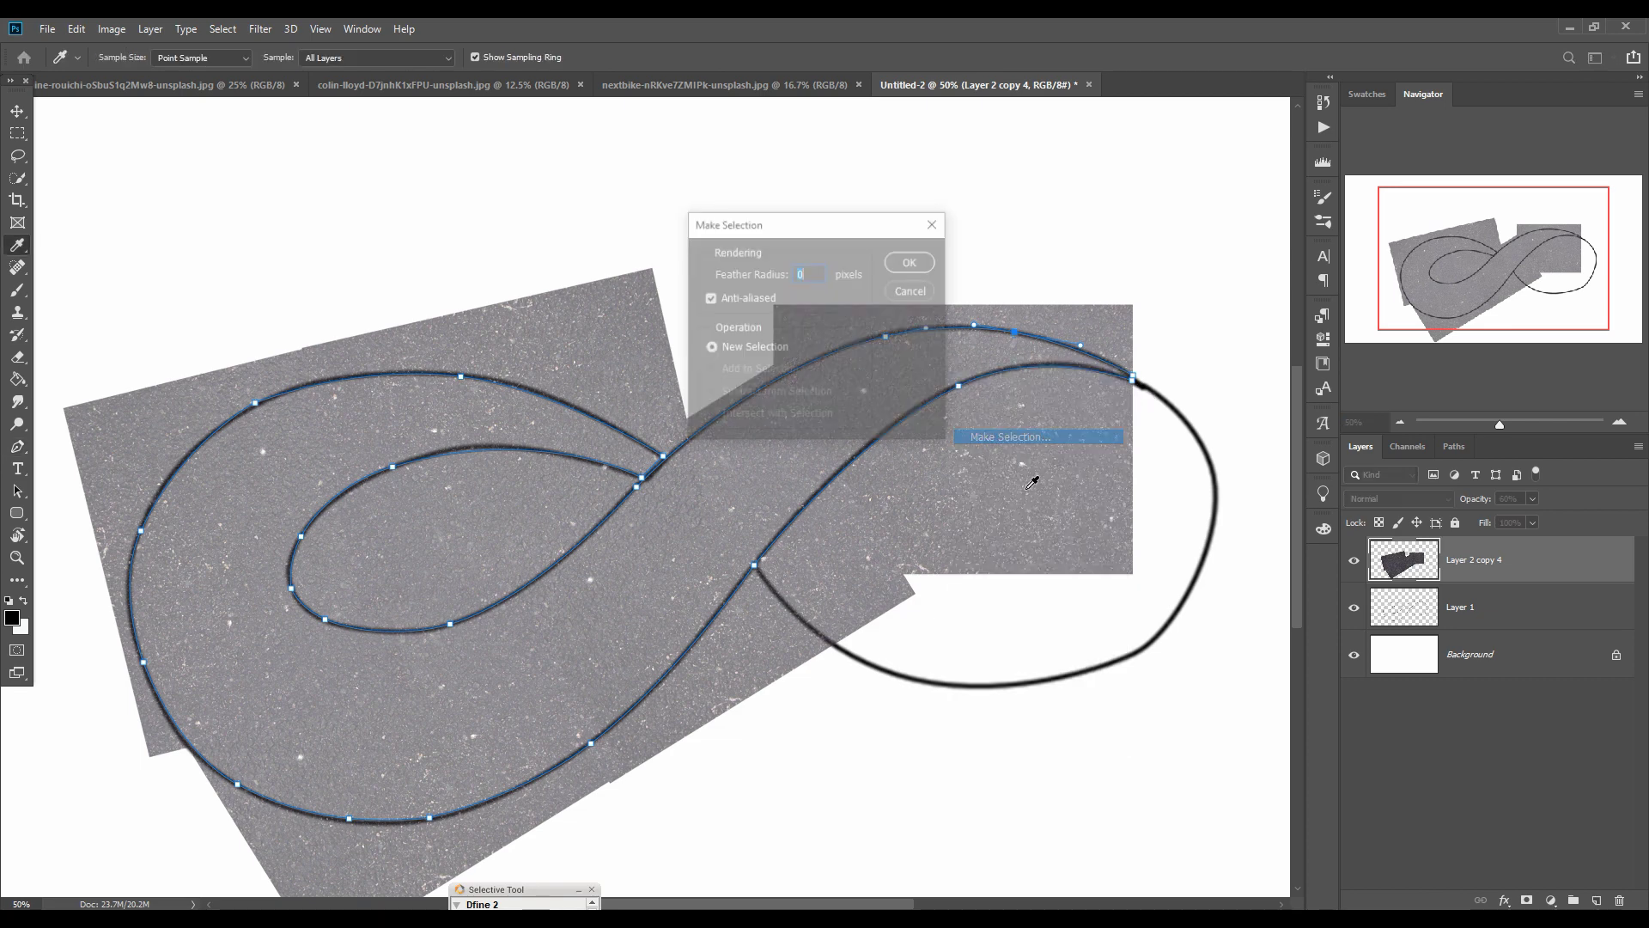
pyautogui.click(903, 267)
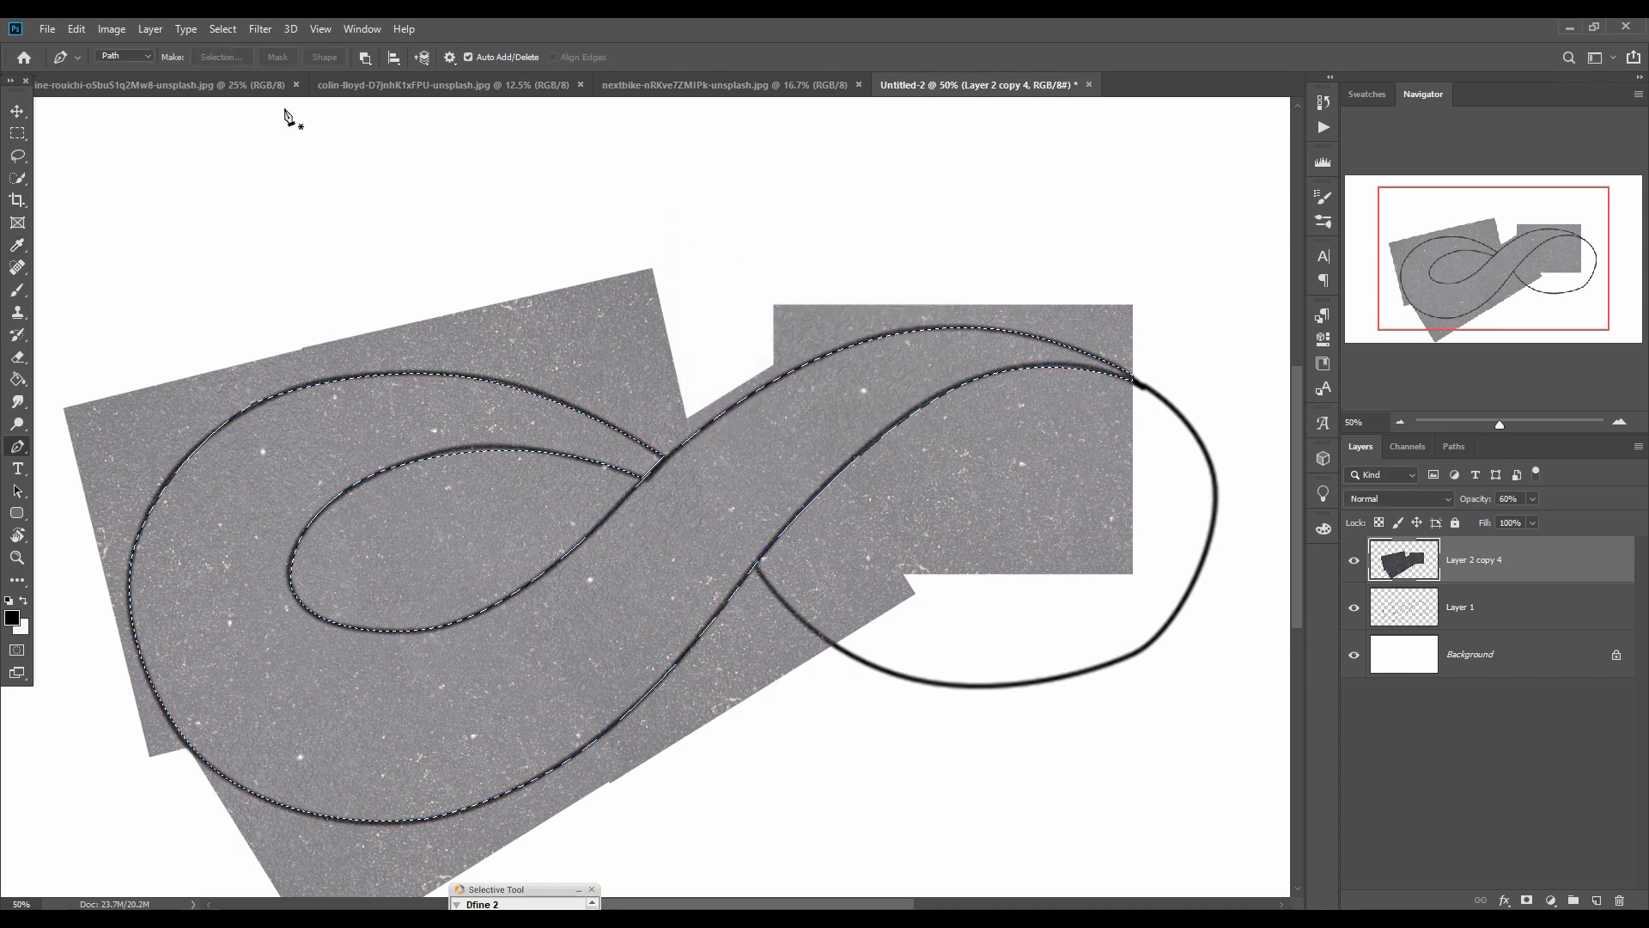
# Step: Copy the selected road shape to a new layer at 100% opacity and hide the merged texture layer
pyautogui.click(260, 30)
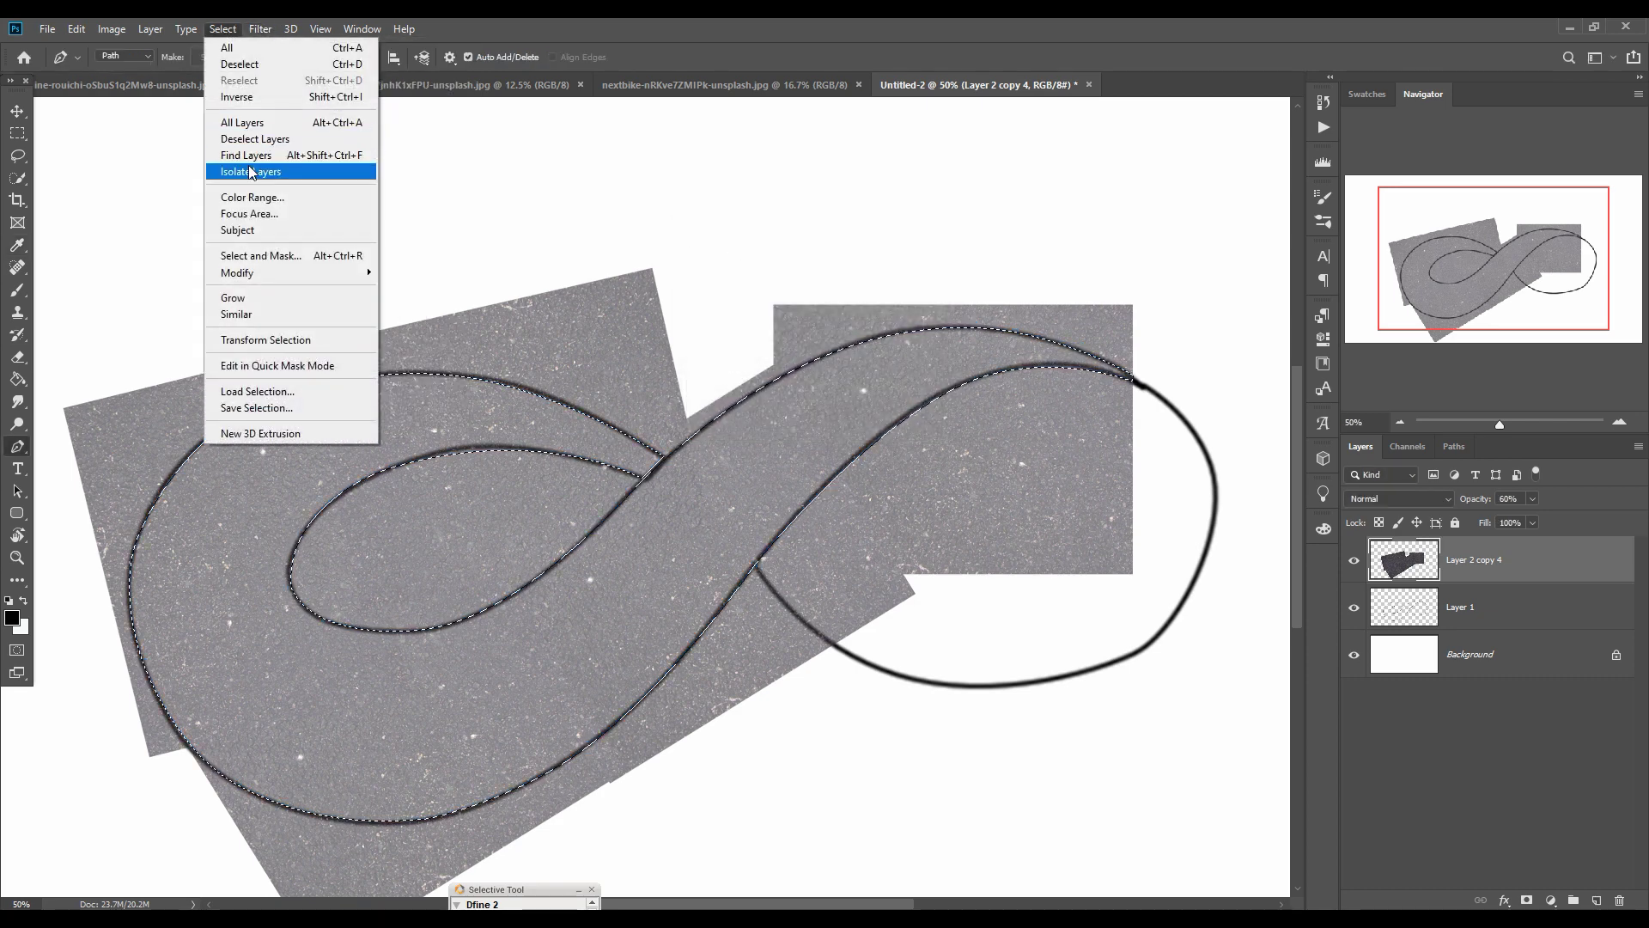
pyautogui.click(240, 31)
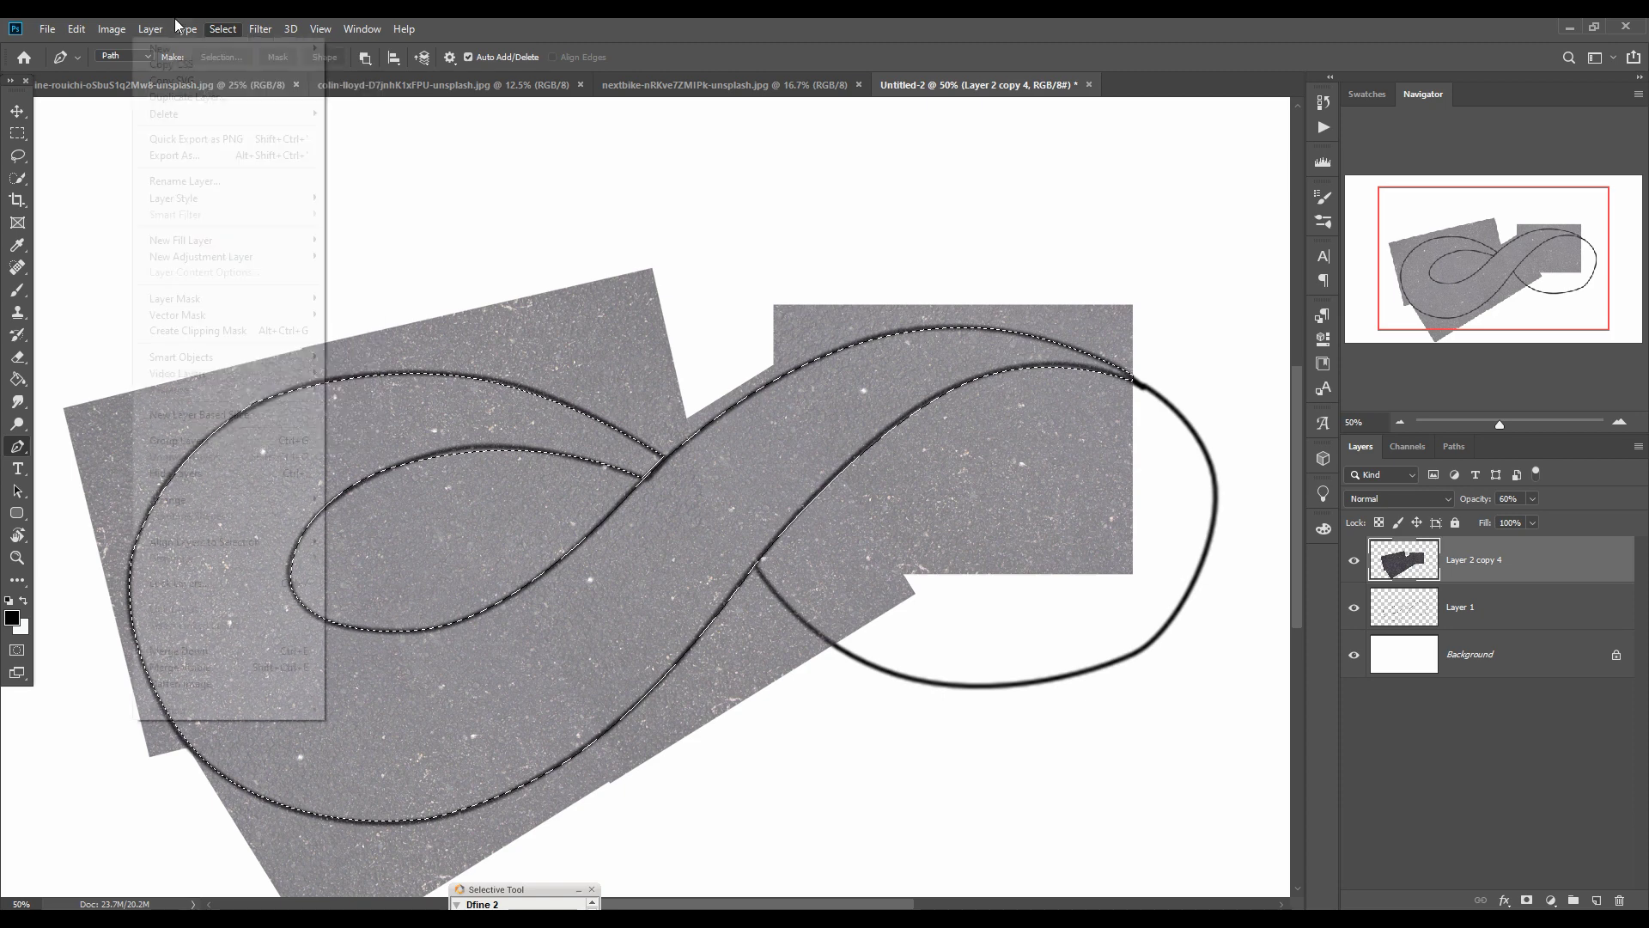
pyautogui.click(240, 31)
pyautogui.click(238, 96)
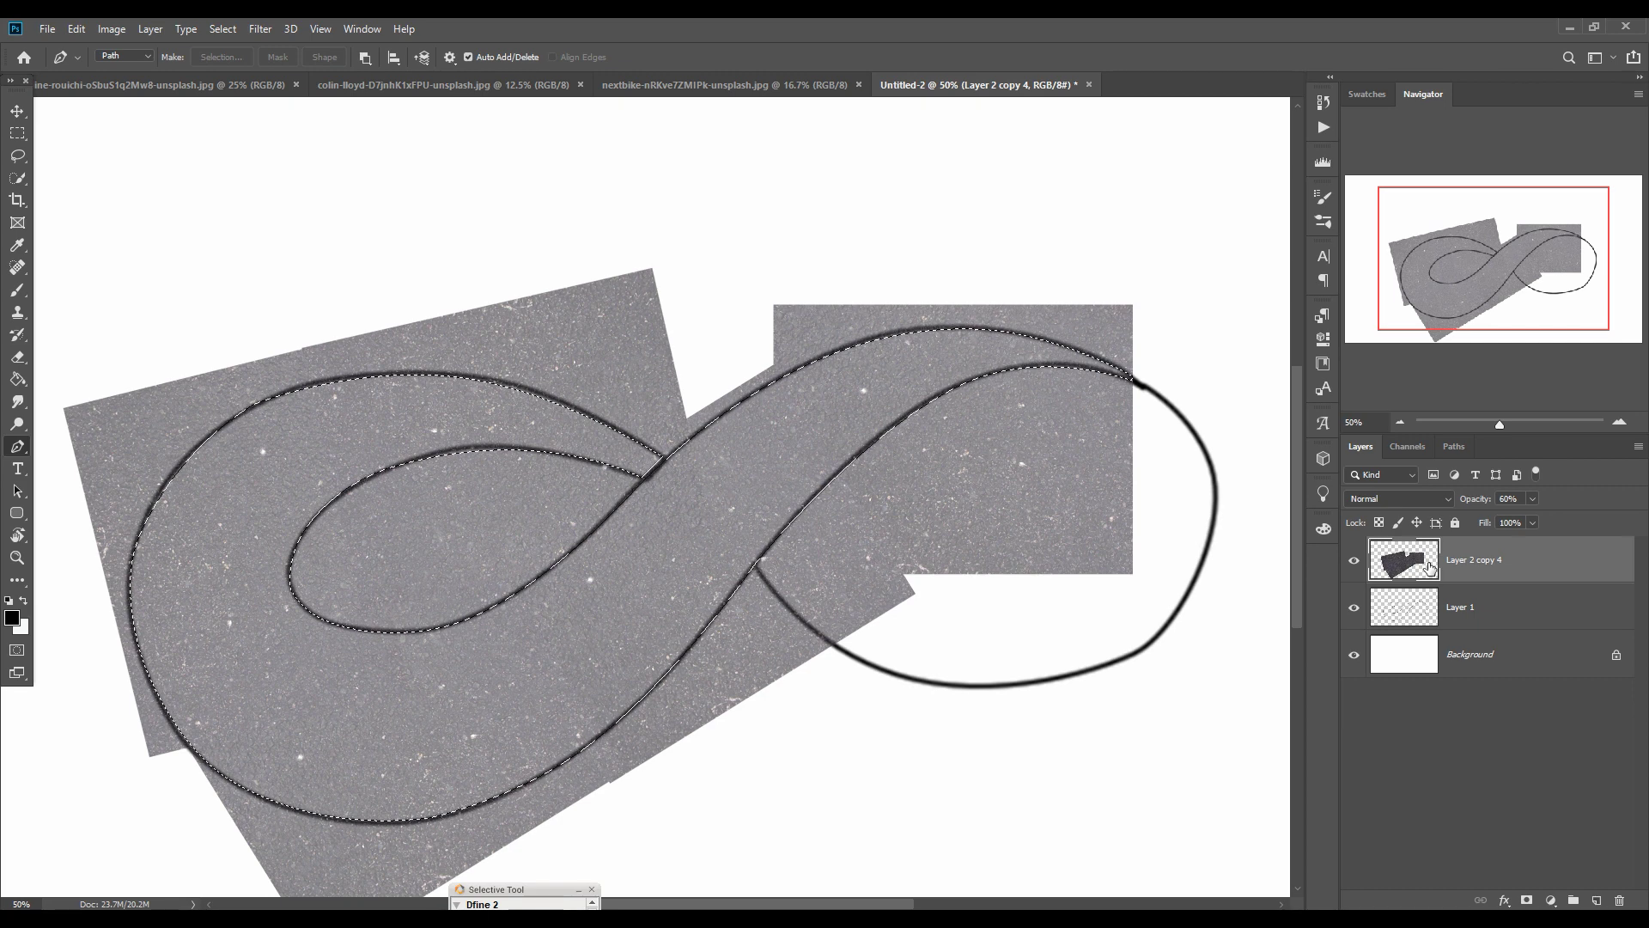
pyautogui.hotkey('ctrl', 'j')
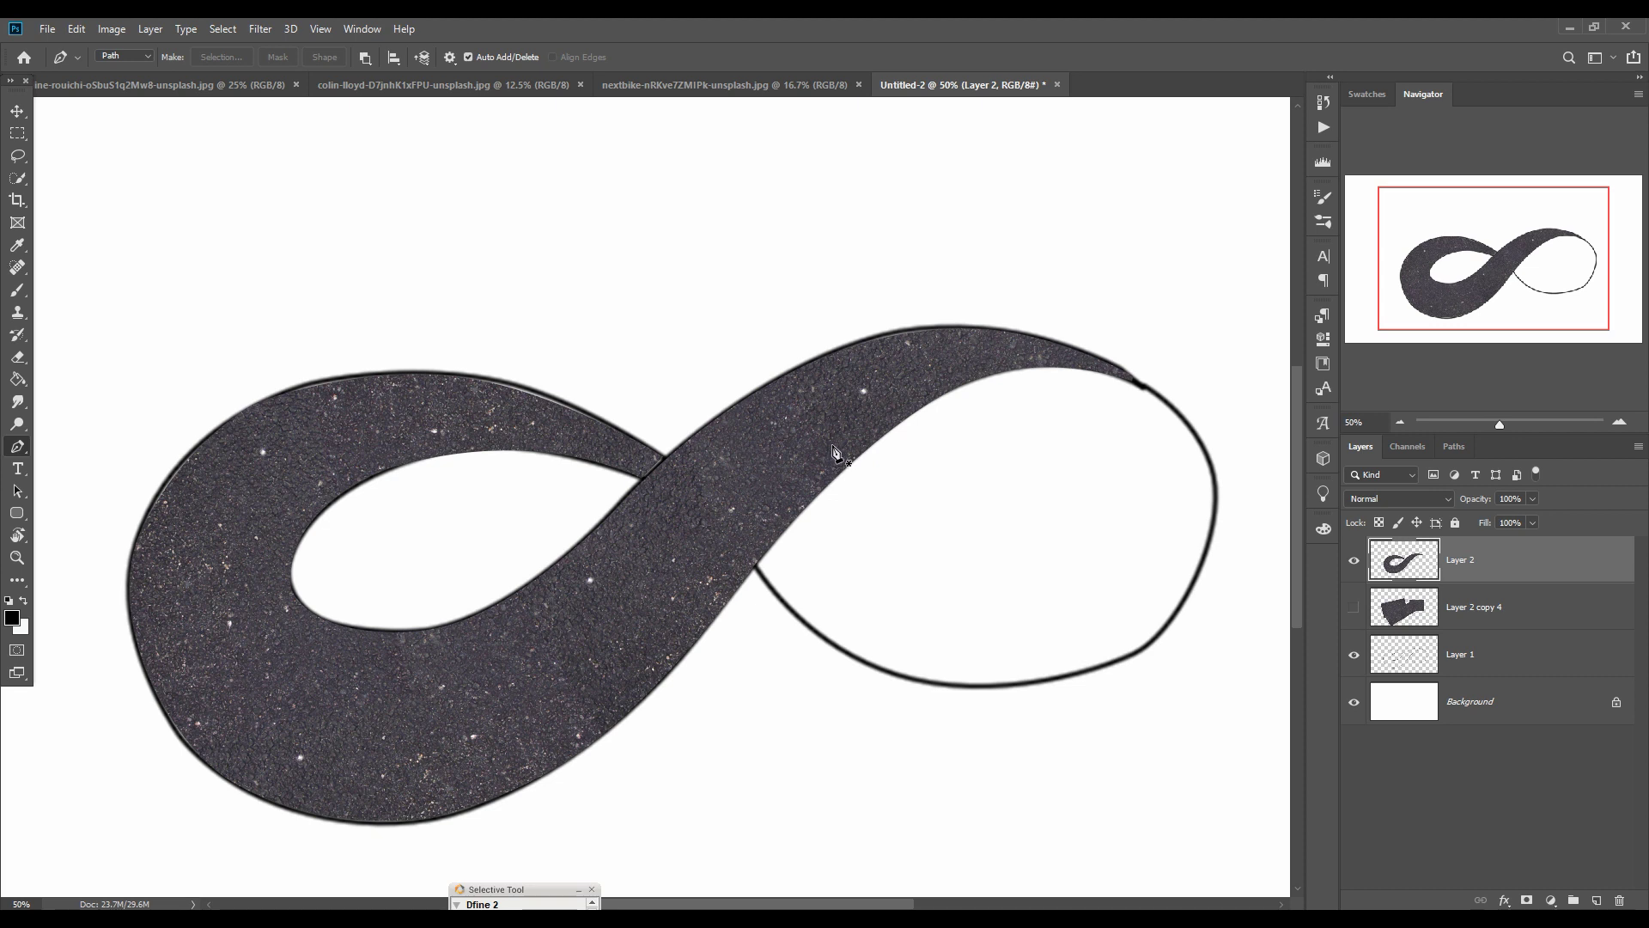
# Step: Check the cut-out road layer by toggling its visibility, and hide the sketch on Layer 1
pyautogui.click(17, 111)
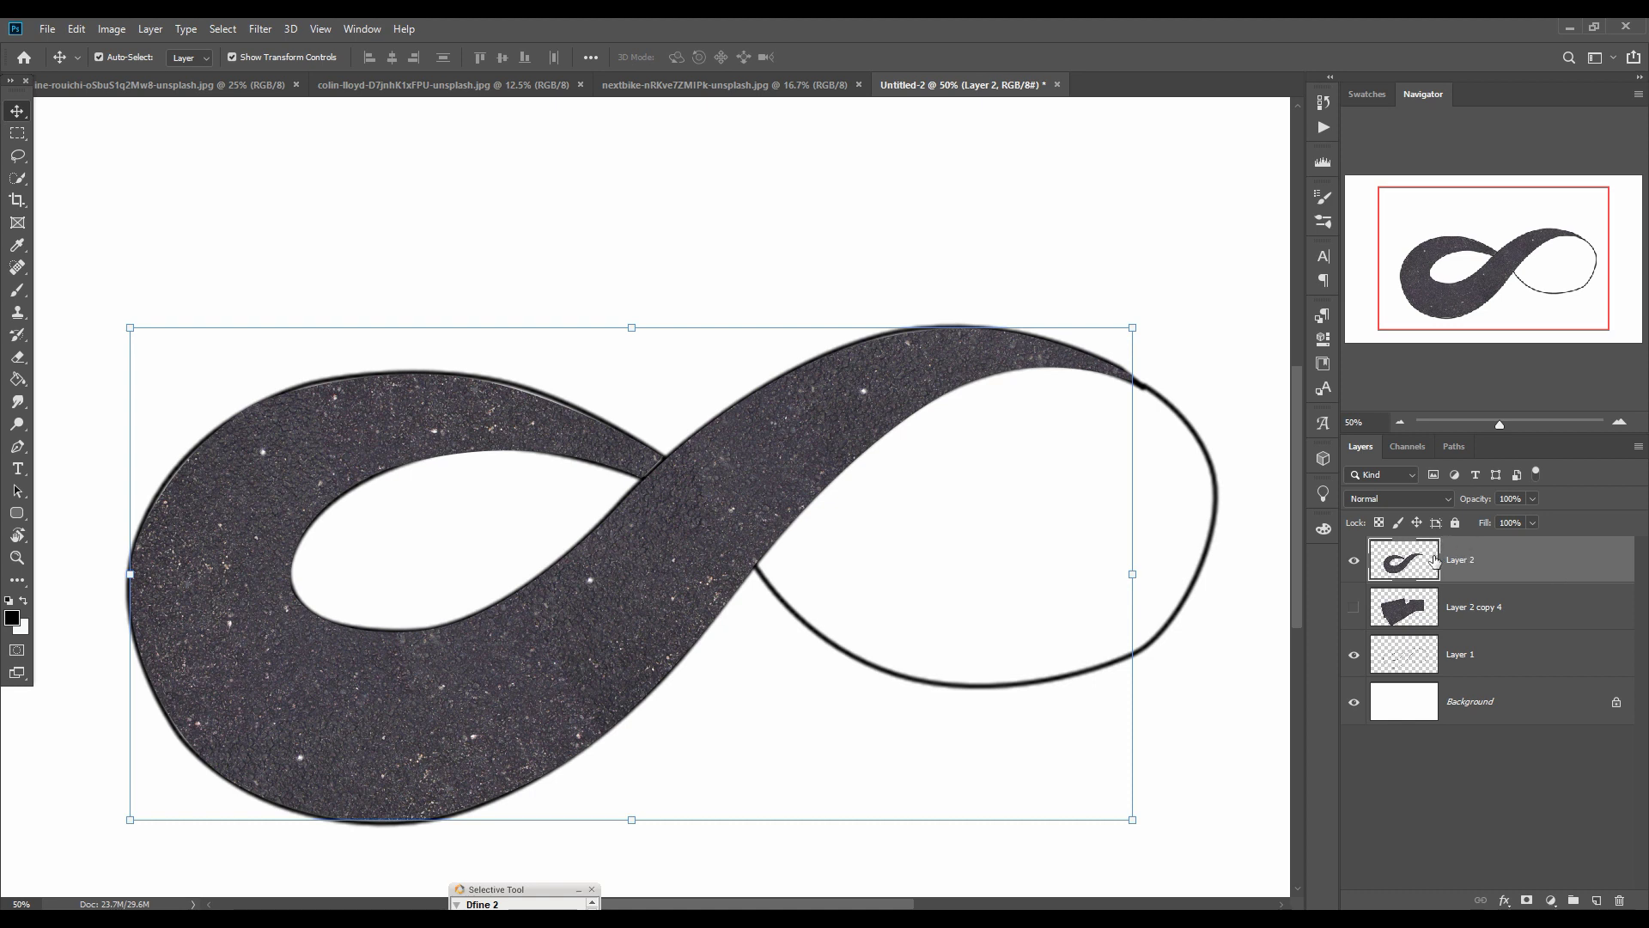
pyautogui.click(1354, 560)
pyautogui.click(1355, 560)
pyautogui.click(1353, 655)
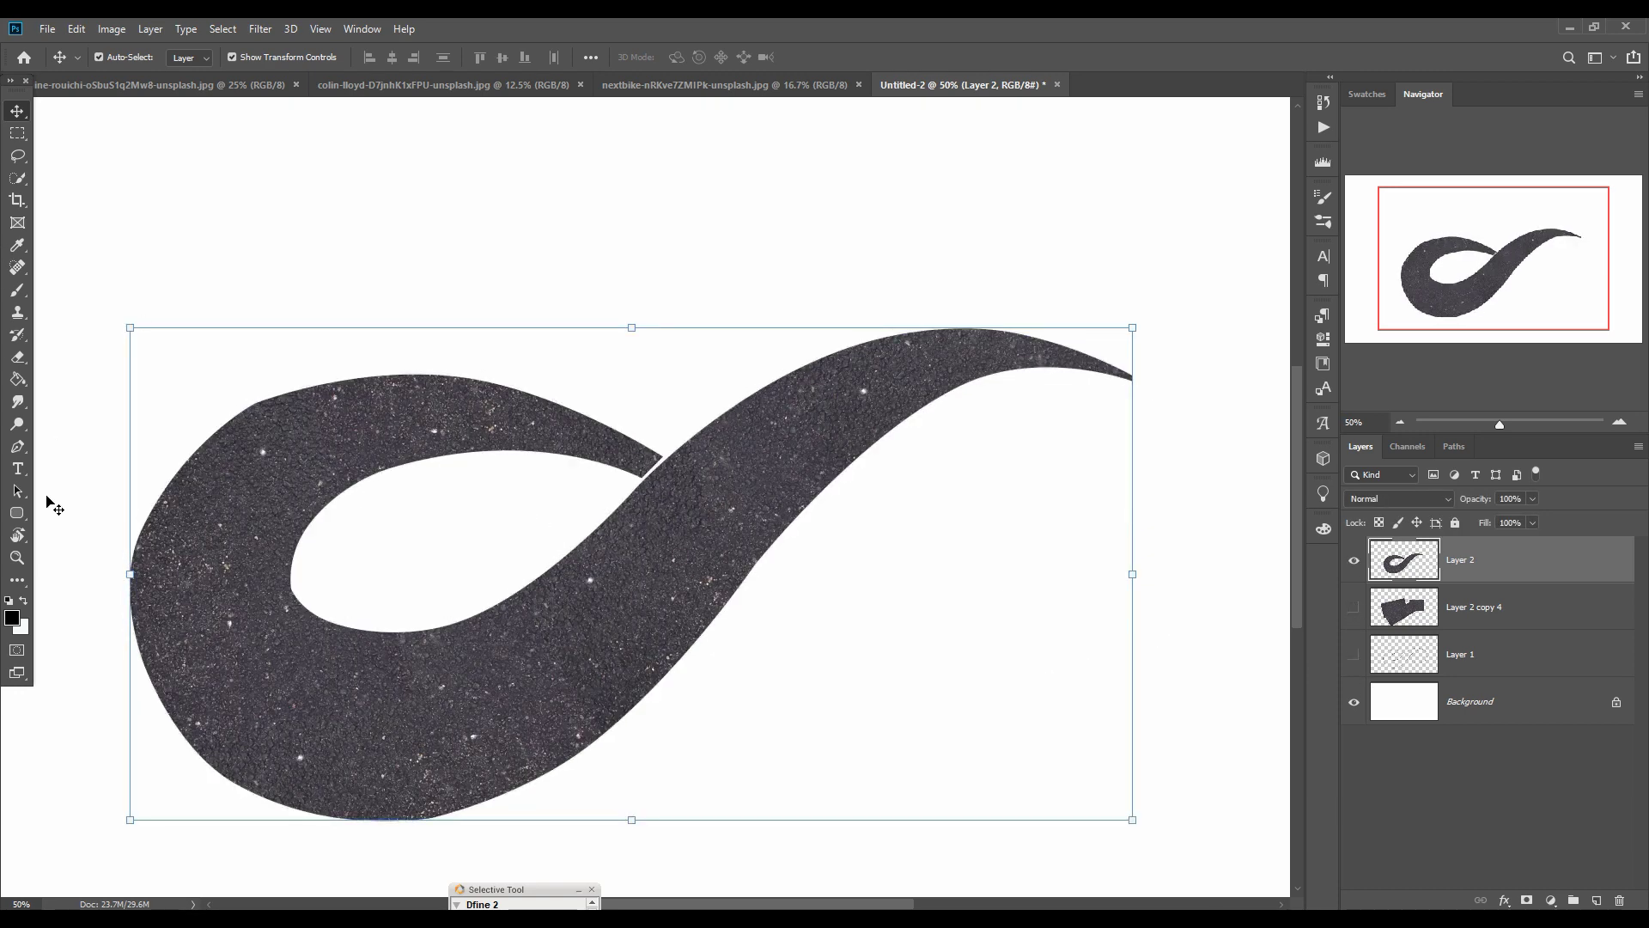
# Step: Draw a curved path along the middle of the whole road with the Pen tool
pyautogui.click(17, 447)
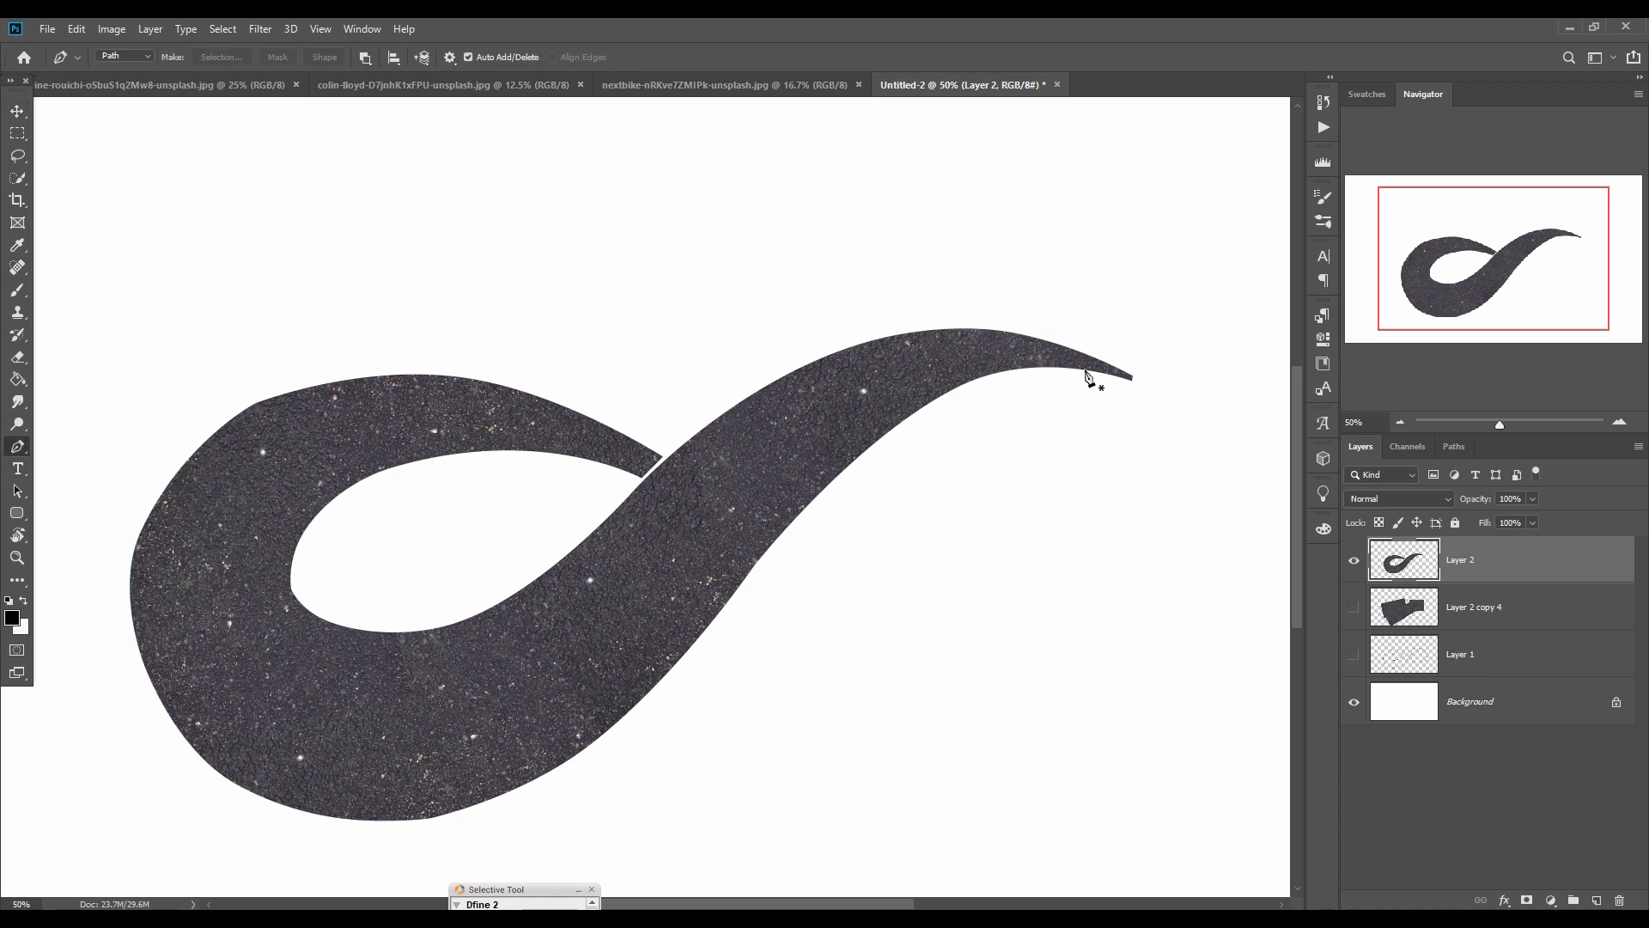
pyautogui.click(1132, 378)
pyautogui.click(550, 658)
pyautogui.moveTo(928, 475); pyautogui.dragTo(873, 378)
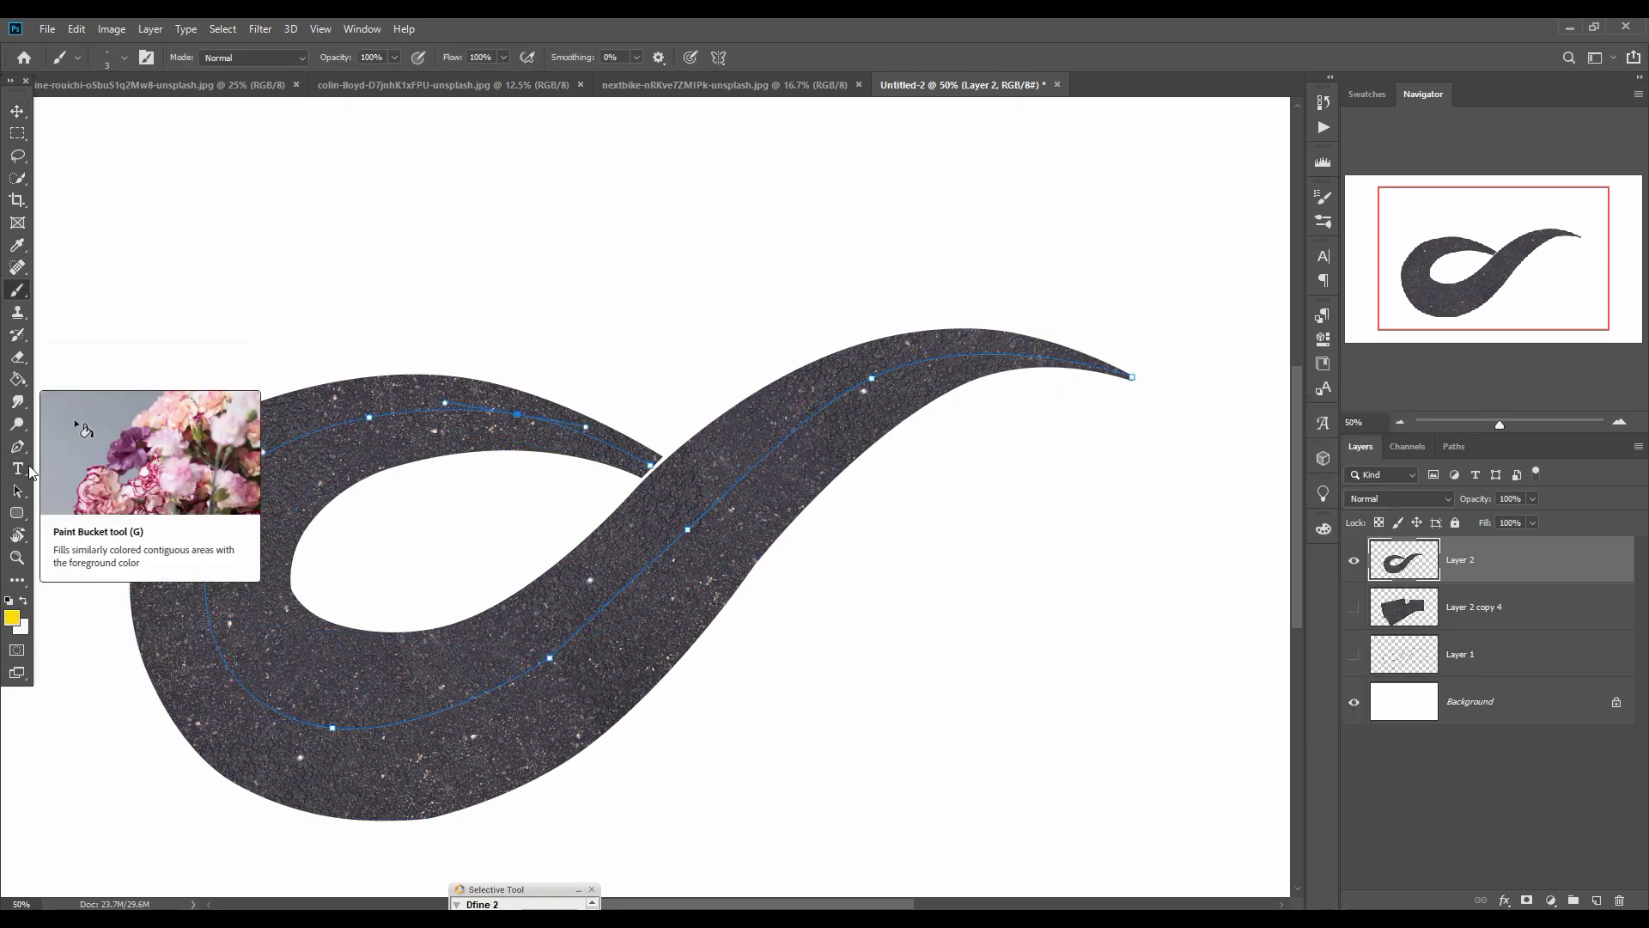
# Step: Stroke the centre path with a yellow brush on a new layer, and warp the road layer to fit the sketch outline
pyautogui.press('Return')
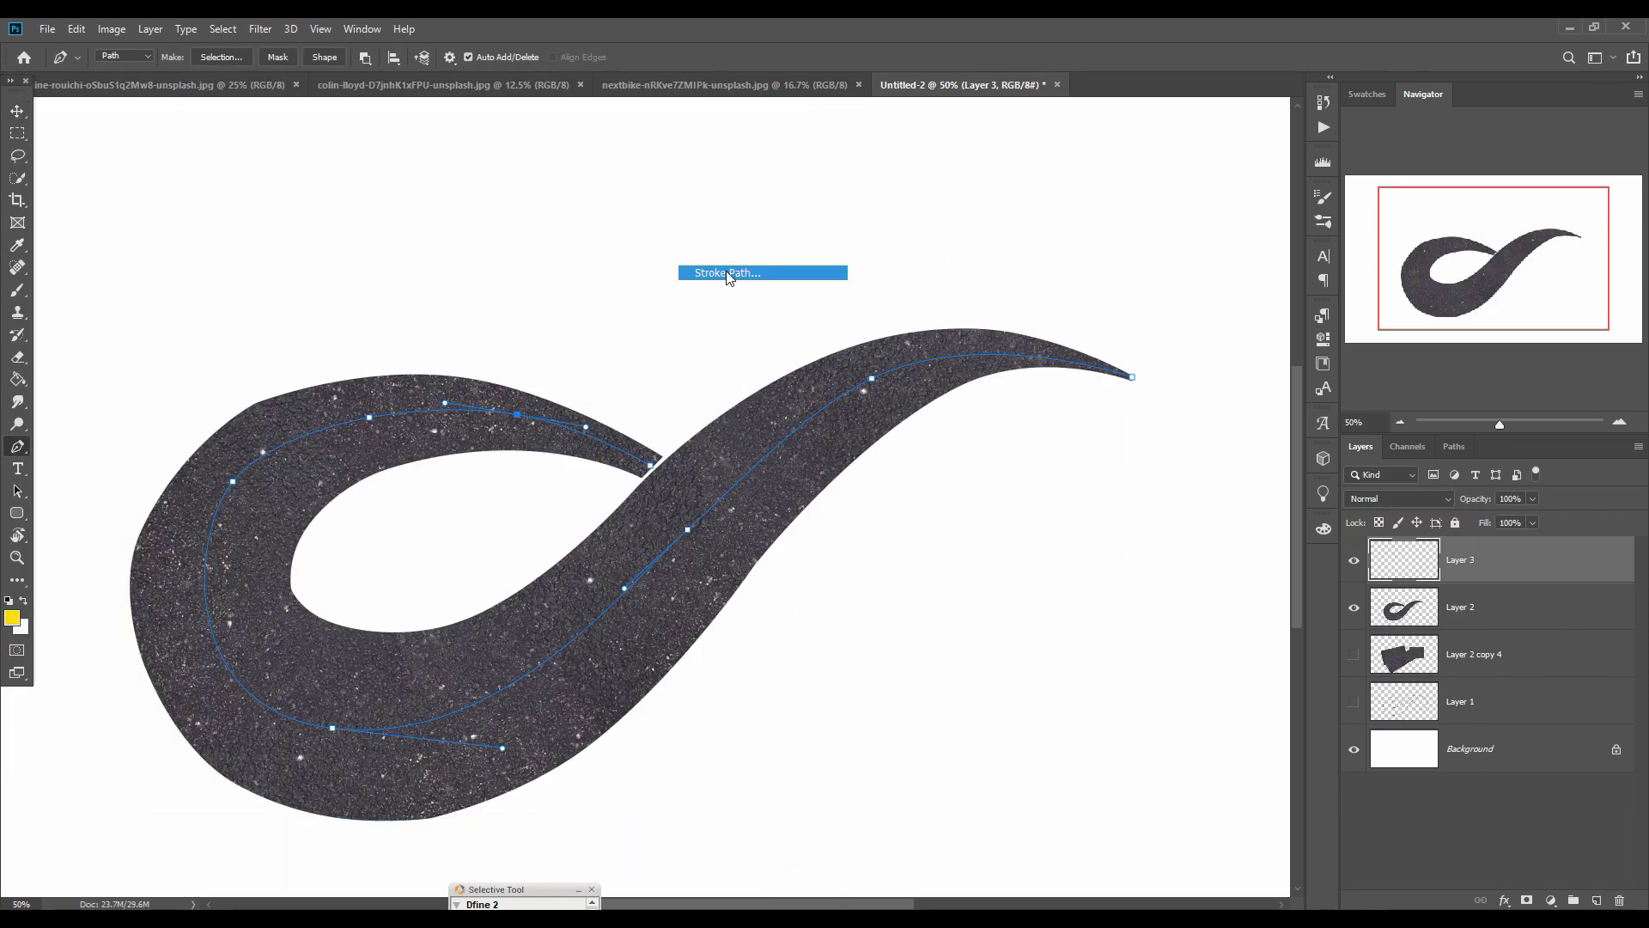
pyautogui.click(727, 273)
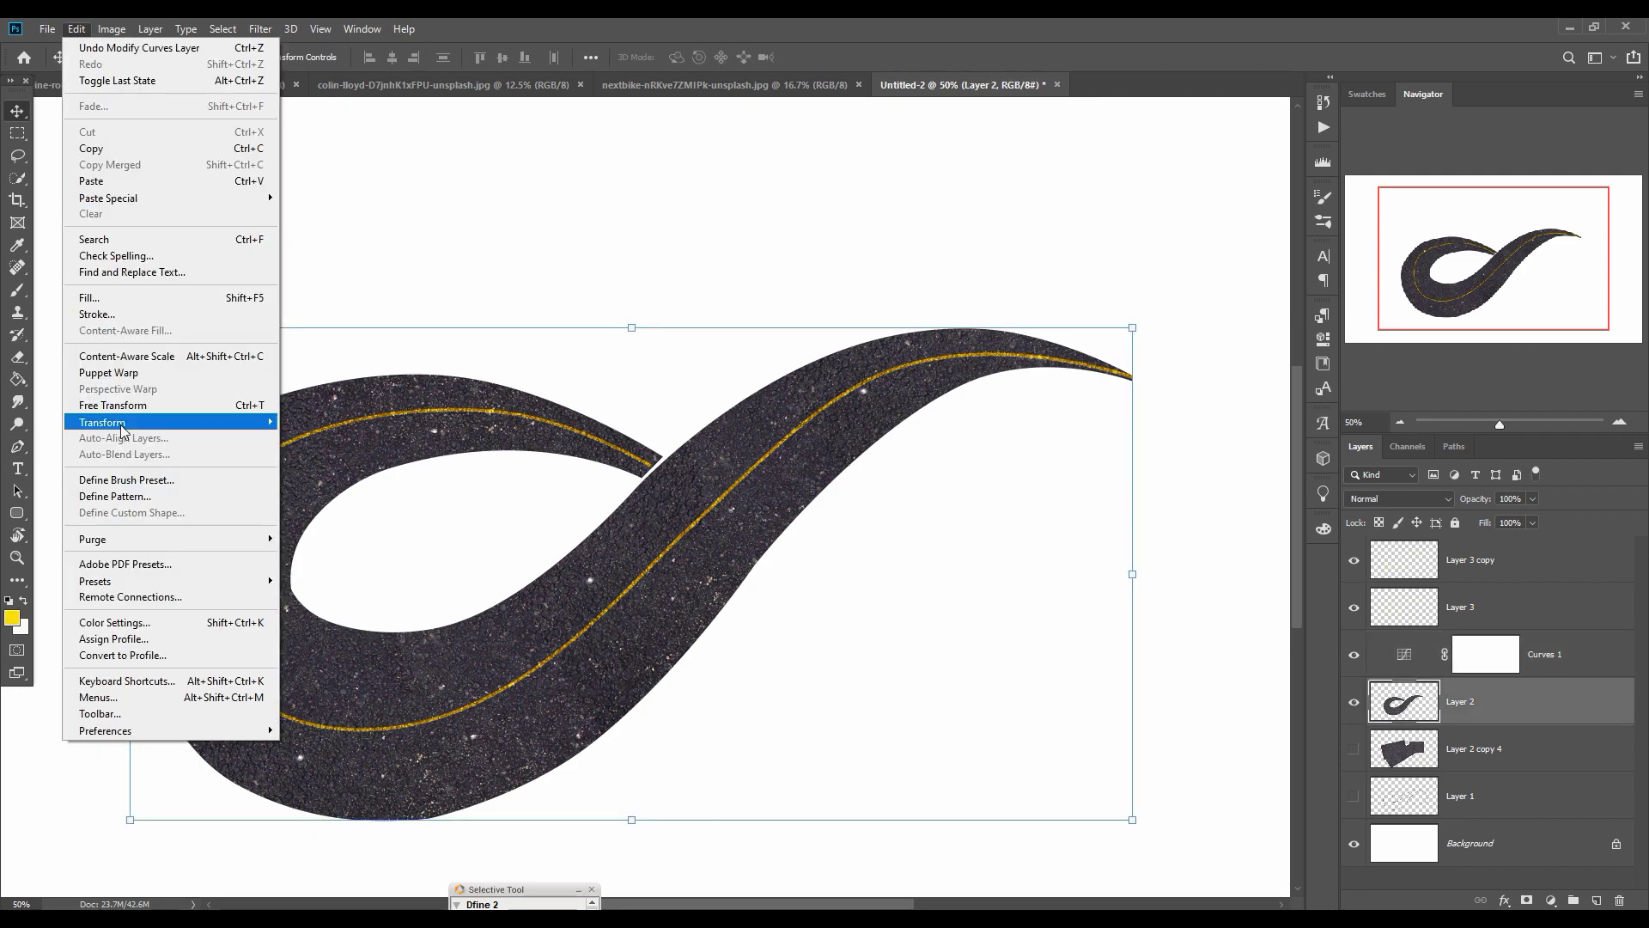
pyautogui.click(343, 544)
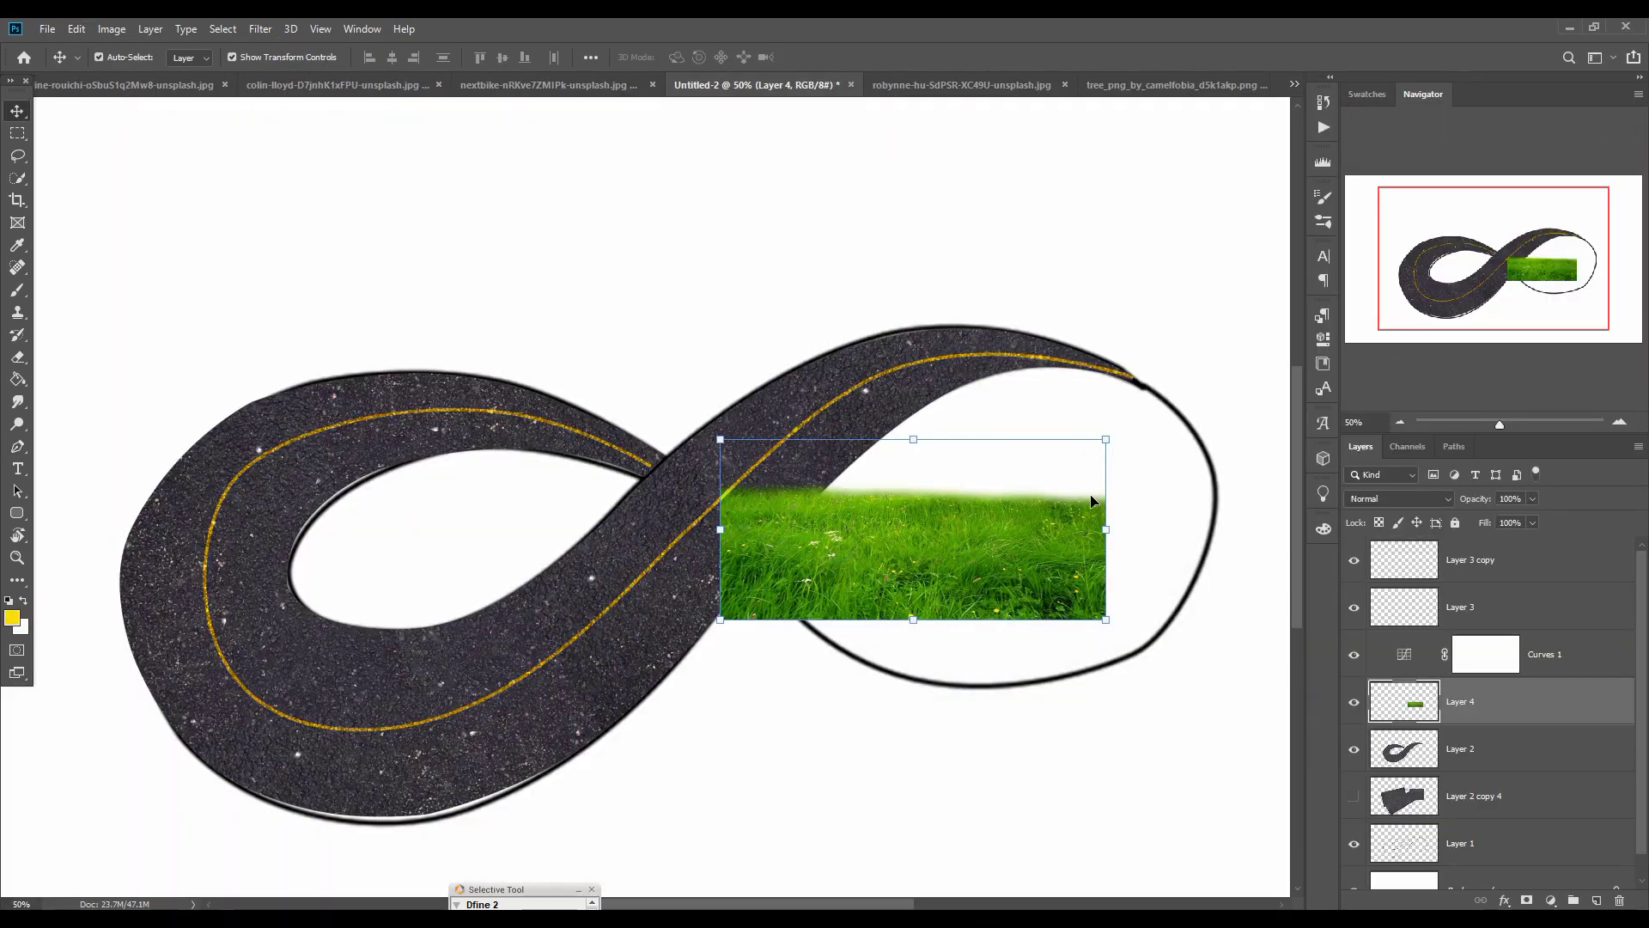
# Step: Scale the grass layer to about 128% and place it over the right loop of the sketch
pyautogui.moveTo(1091, 501); pyautogui.dragTo(1110, 395)
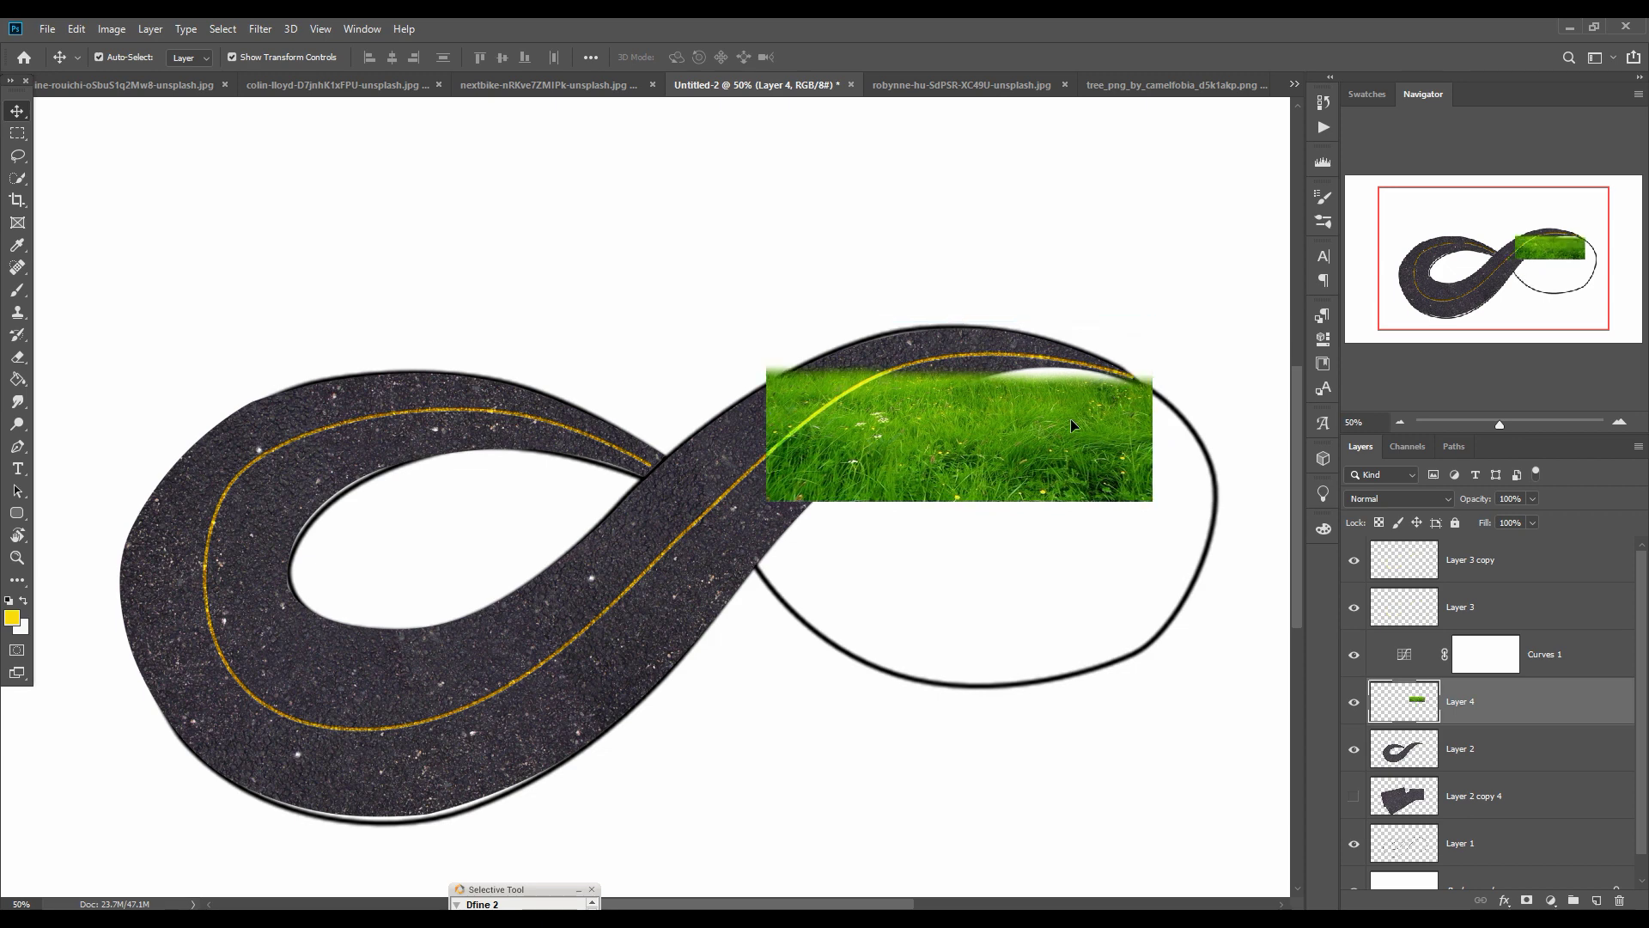
pyautogui.click(1075, 420)
pyautogui.hotkey('ctrl', 't')
pyautogui.moveTo(1185, 526); pyautogui.dragTo(1281, 569)
pyautogui.moveTo(1069, 462); pyautogui.dragTo(1040, 447)
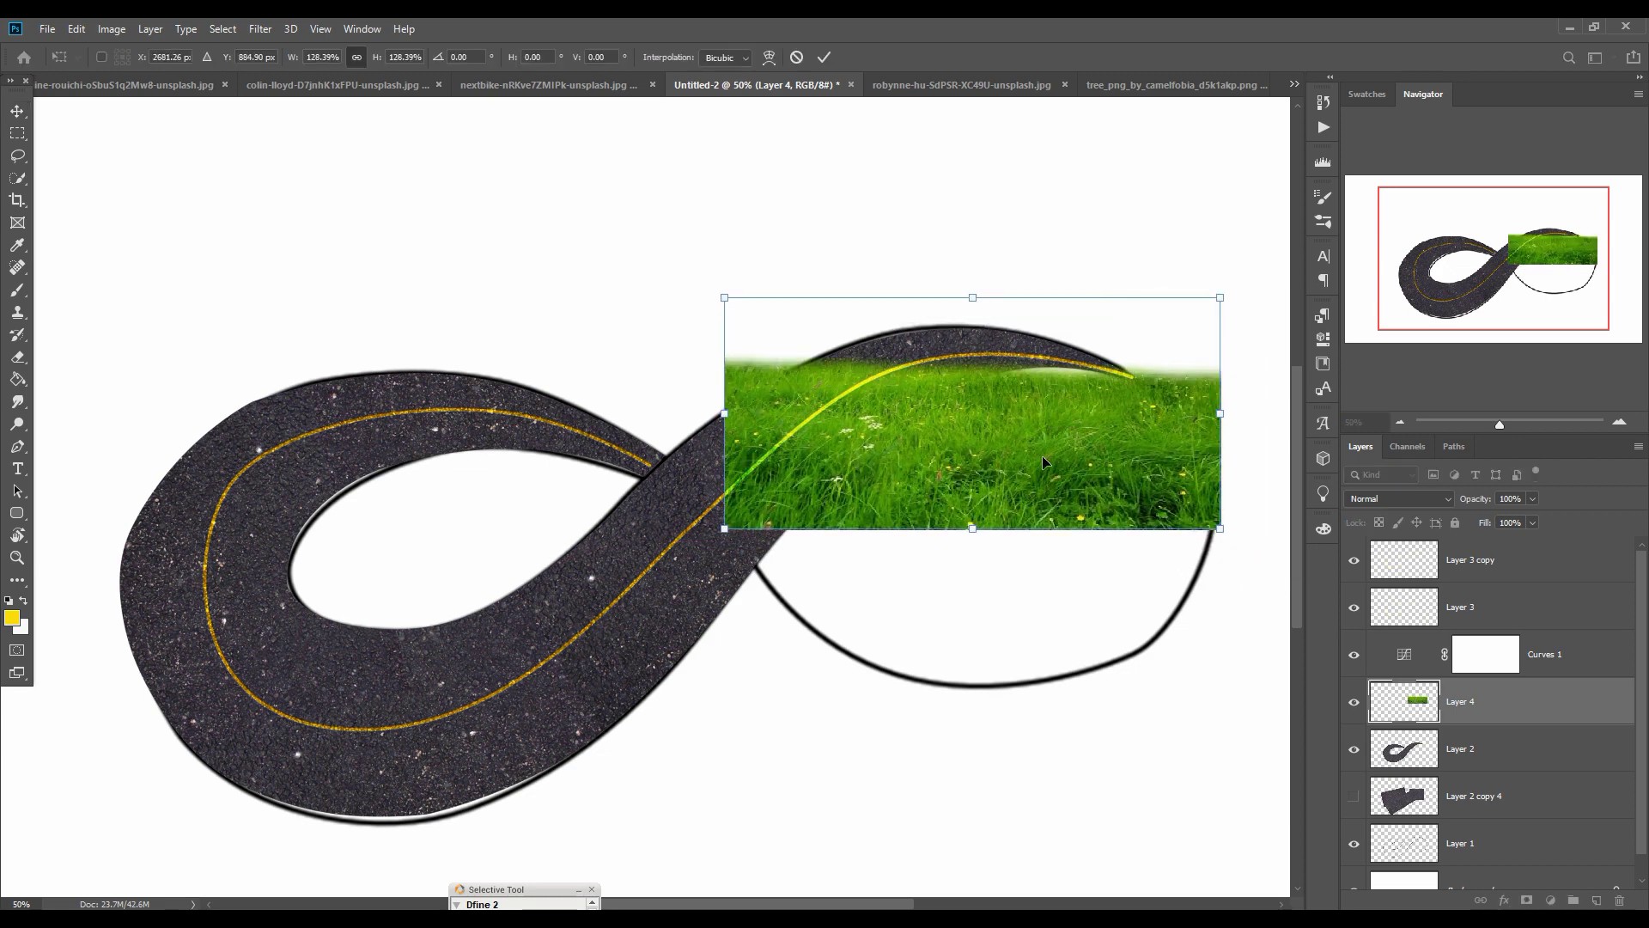
pyautogui.click(825, 57)
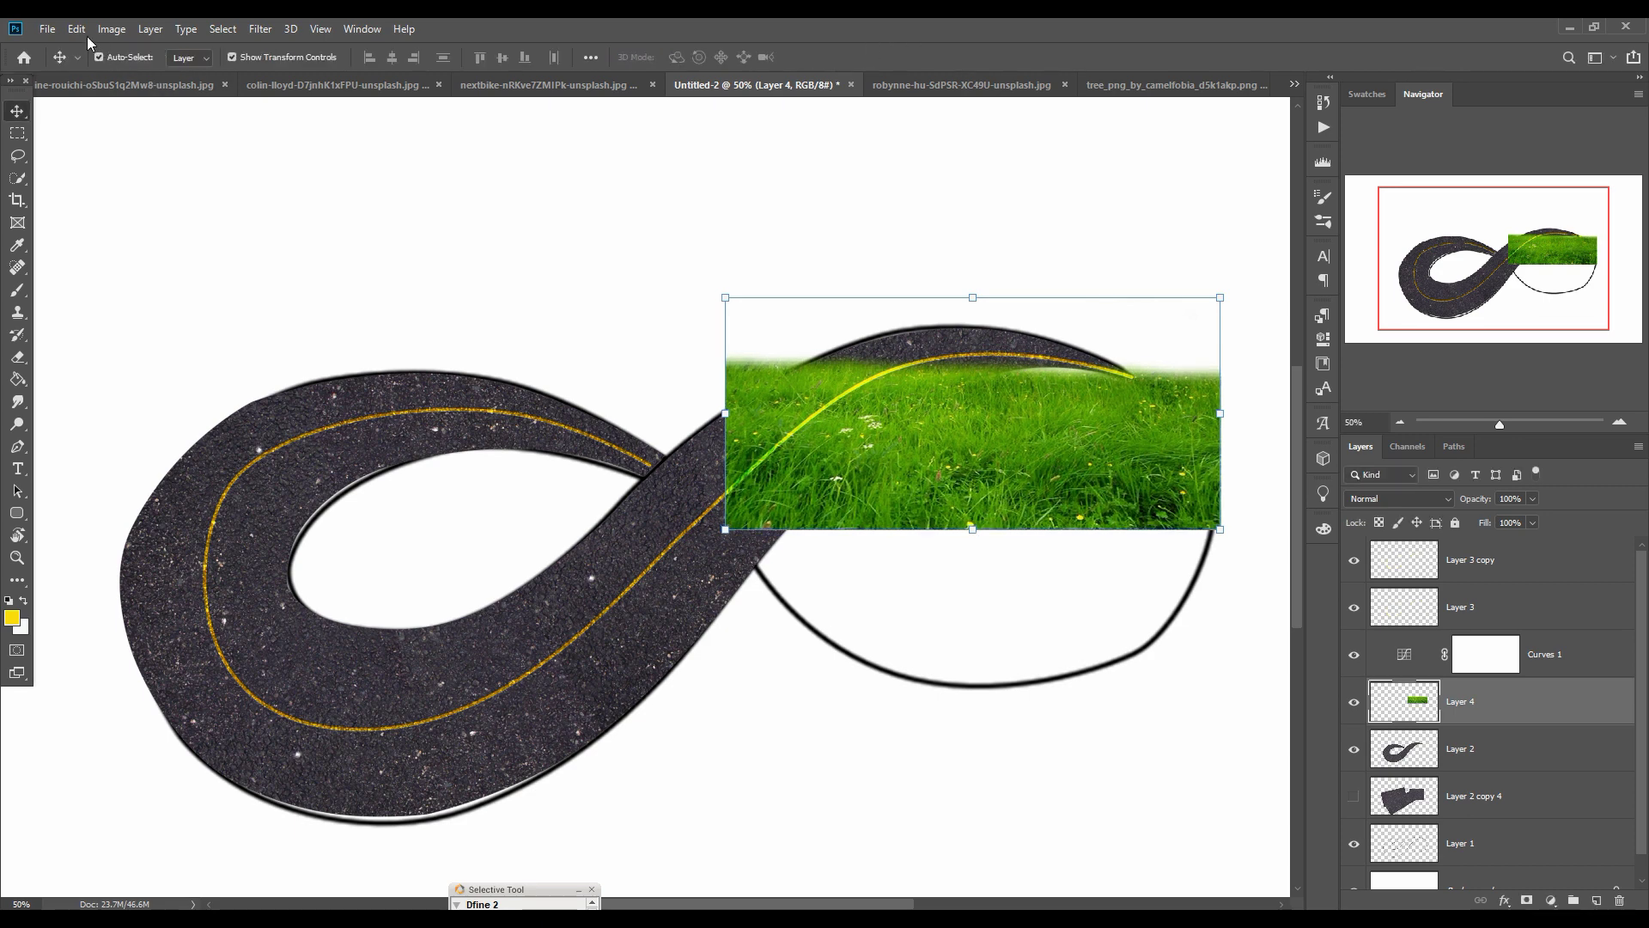
# Step: Warp the grass layer so that its lower edge bulges down along the right loop's outer curve
pyautogui.click(76, 28)
pyautogui.moveTo(128, 424)
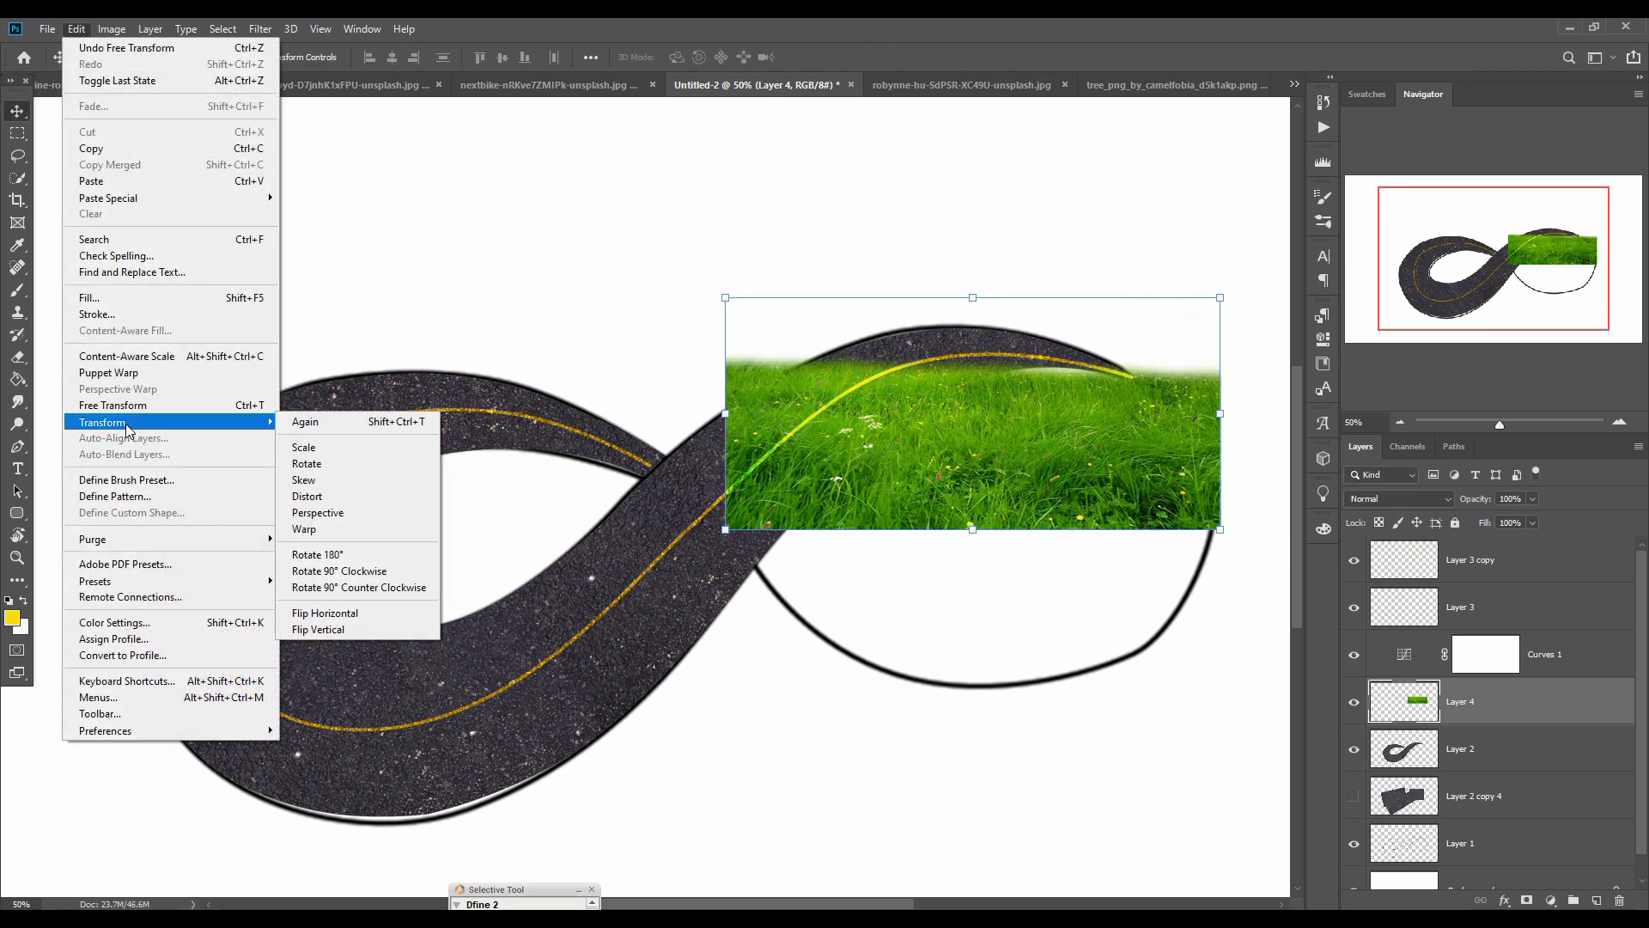
pyautogui.click(326, 529)
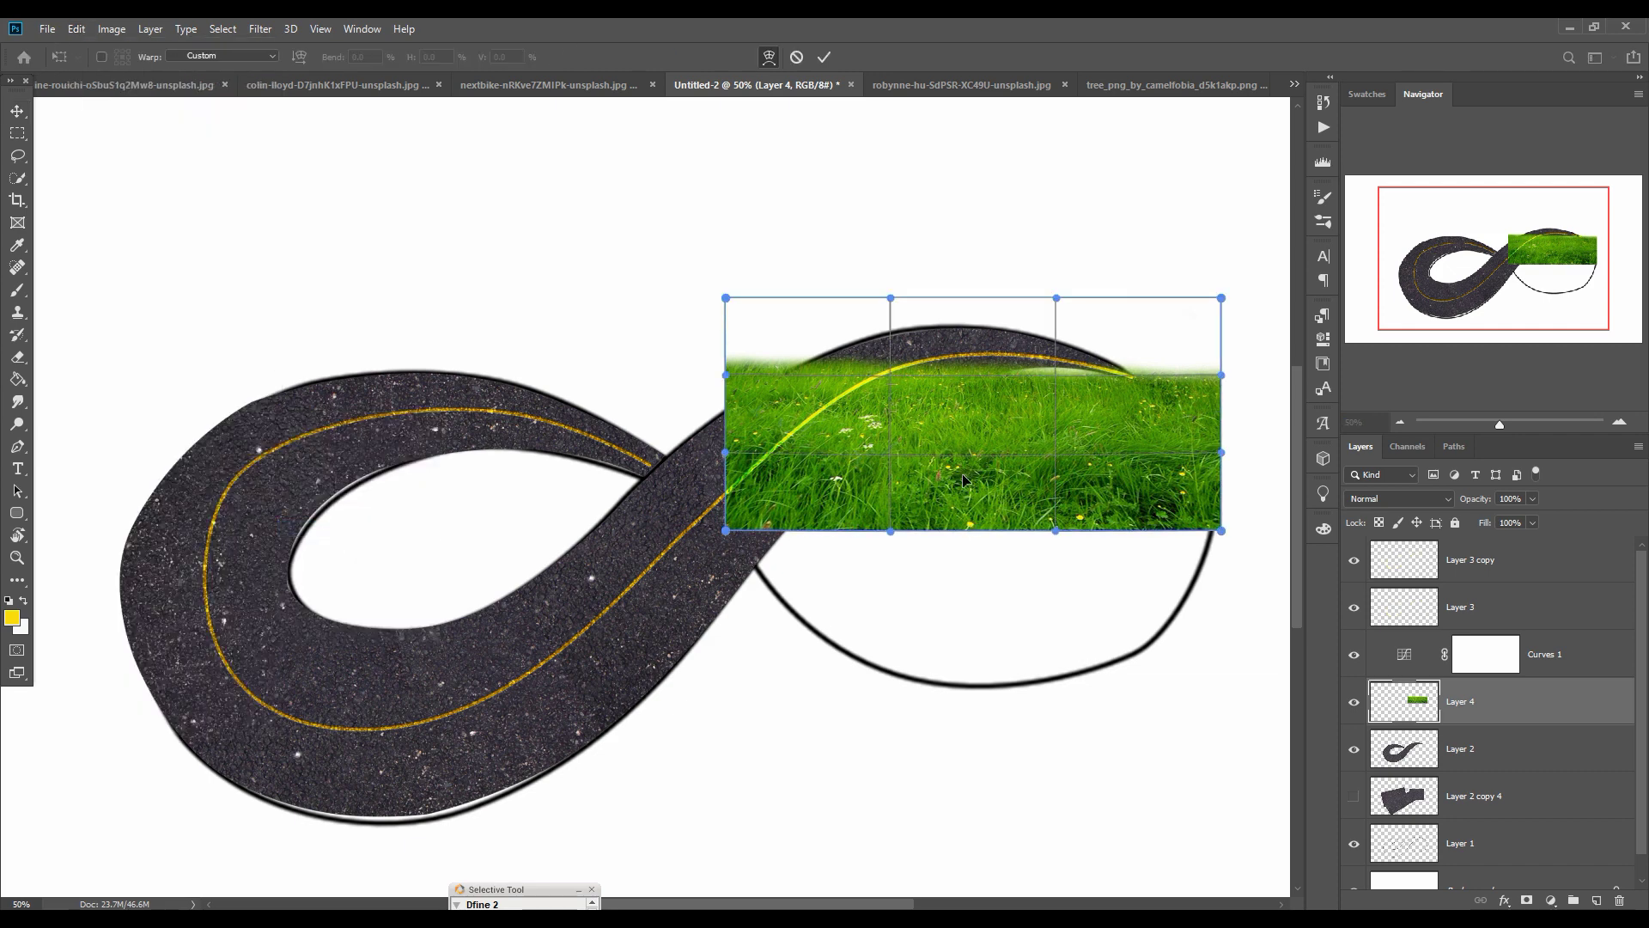
pyautogui.moveTo(966, 475); pyautogui.dragTo(963, 660)
pyautogui.moveTo(975, 498); pyautogui.dragTo(1002, 524)
pyautogui.moveTo(1072, 611); pyautogui.dragTo(1131, 656)
pyautogui.moveTo(832, 579); pyautogui.dragTo(831, 602)
# Step: Warp the grass layer's upper corners so its ends meet the road crossing and the tip of the road on the right loop
pyautogui.moveTo(725, 375); pyautogui.dragTo(738, 404)
pyautogui.moveTo(726, 298); pyautogui.dragTo(759, 568)
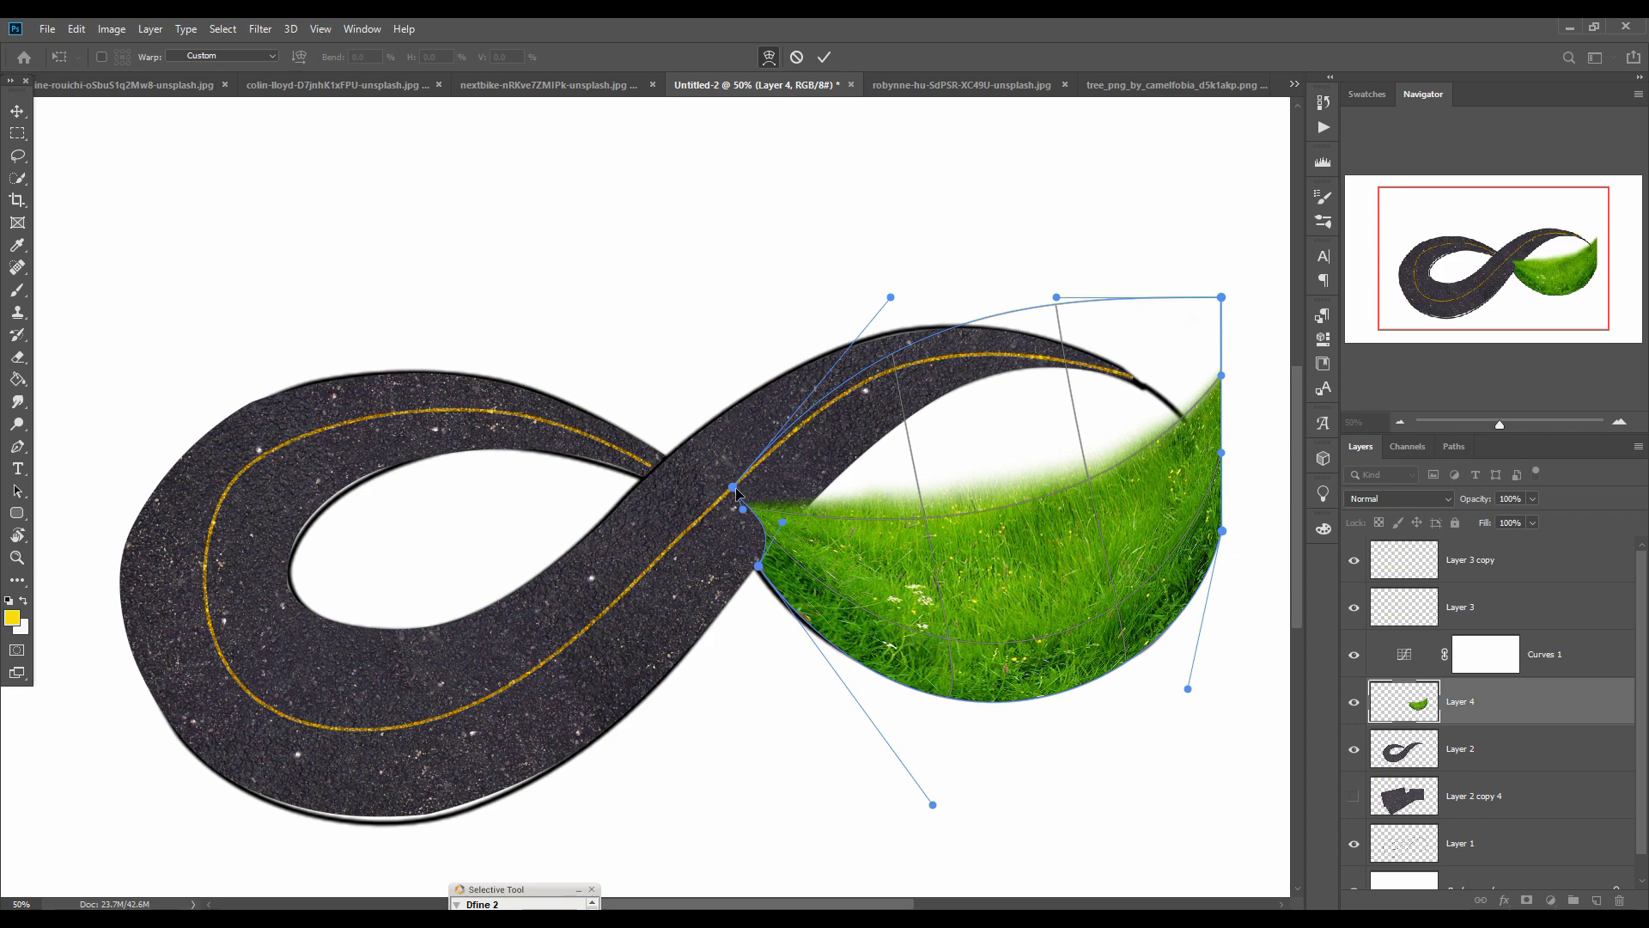
pyautogui.moveTo(736, 489); pyautogui.dragTo(775, 538)
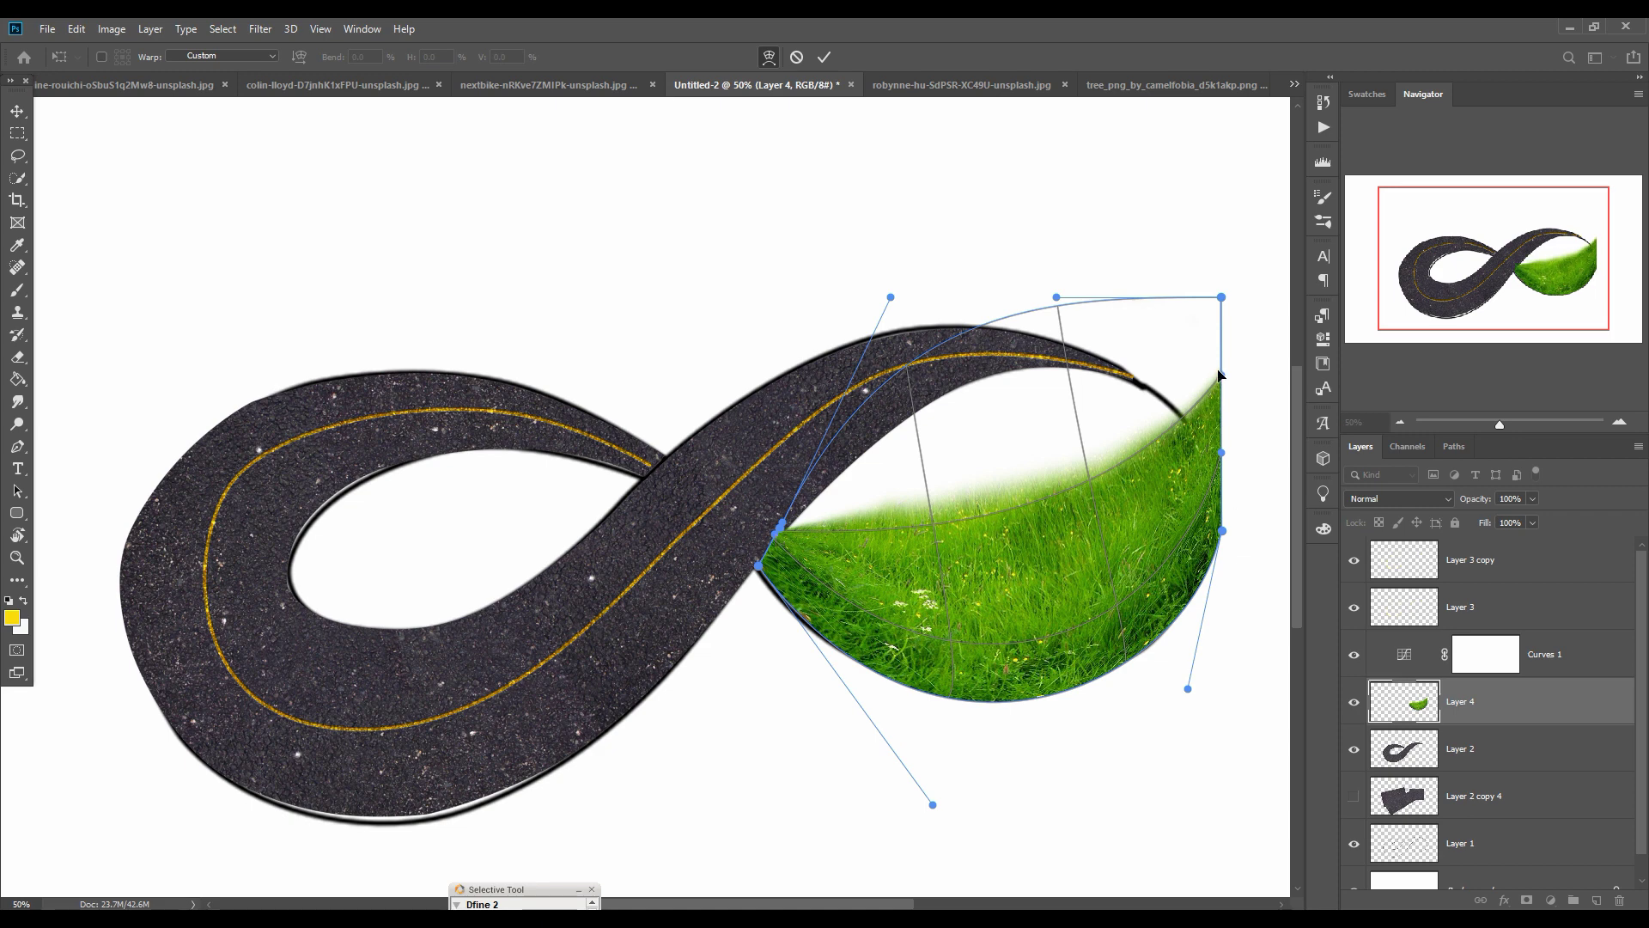
pyautogui.moveTo(1219, 375)
pyautogui.mouseDown()
pyautogui.moveTo(1220, 333)
pyautogui.moveTo(1250, 386)
pyautogui.moveTo(1237, 381)
pyautogui.mouseUp()
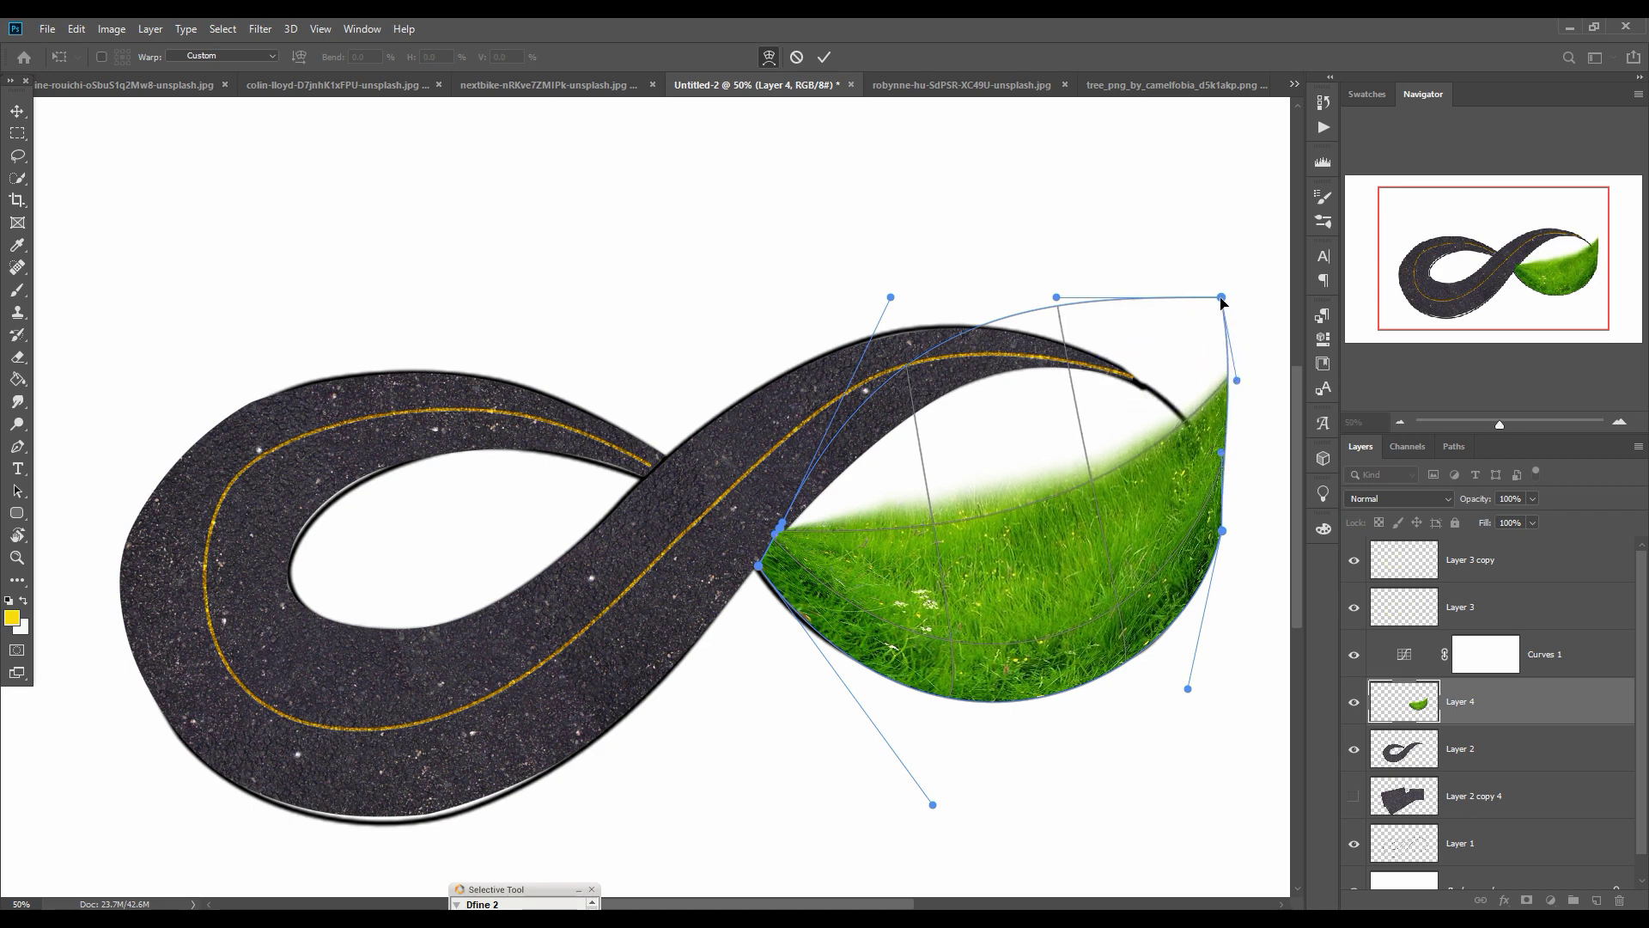
pyautogui.moveTo(1222, 298); pyautogui.dragTo(861, 288)
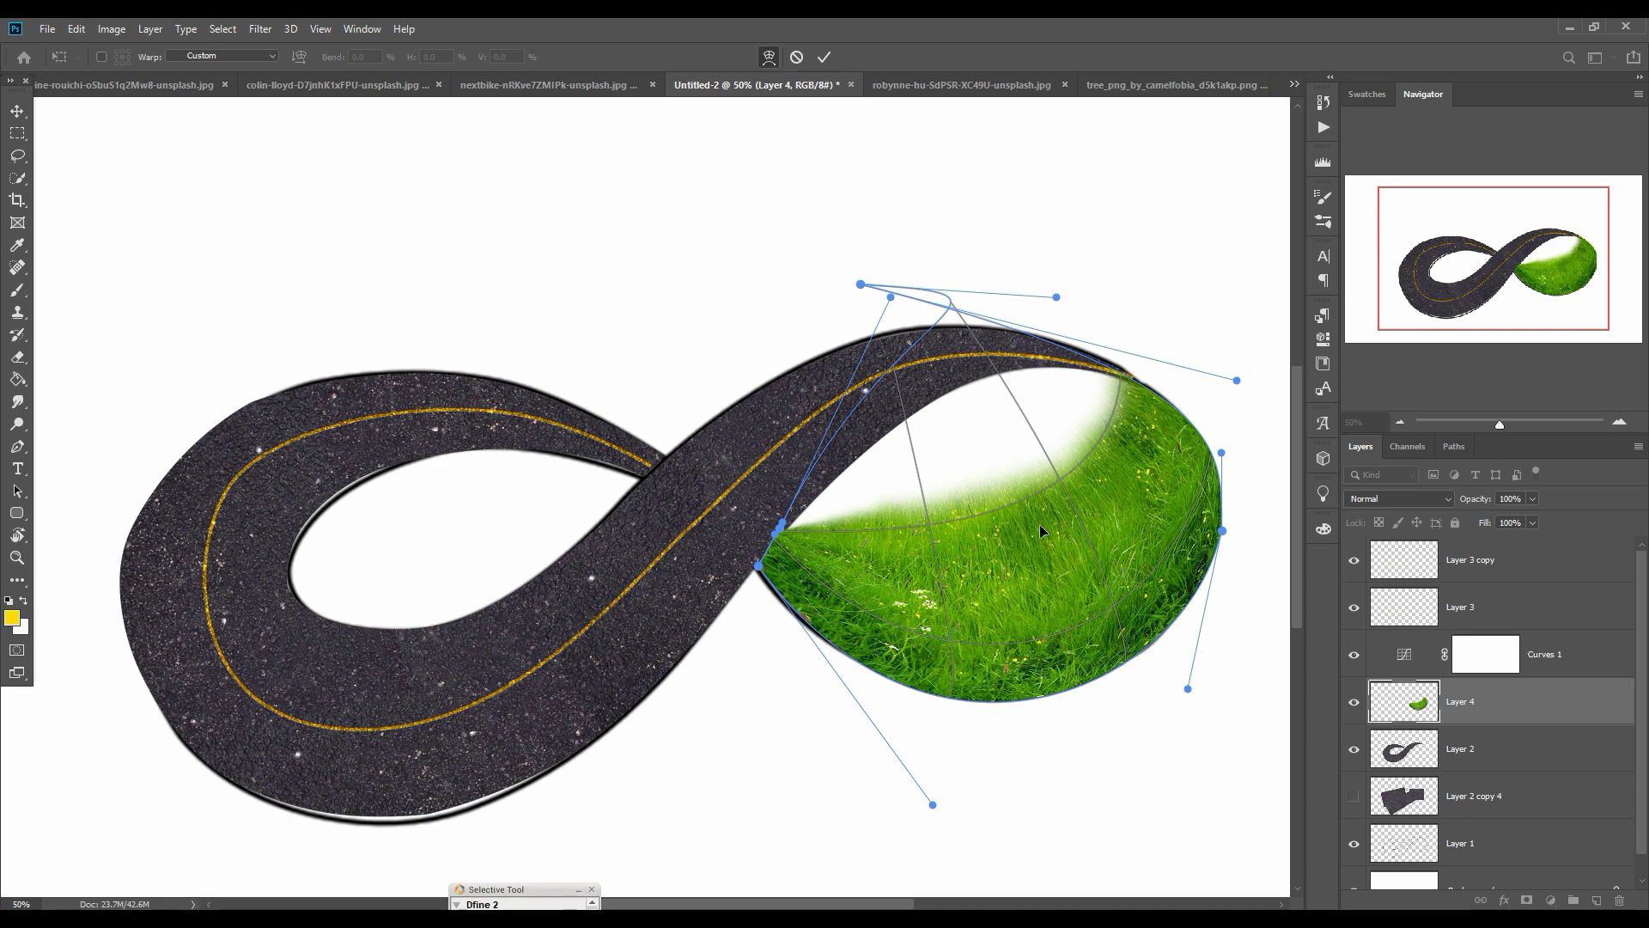
# Step: Warp the grass layer's inner edge downward and outward to form a crescent along the right loop
pyautogui.moveTo(1039, 524); pyautogui.dragTo(1054, 574)
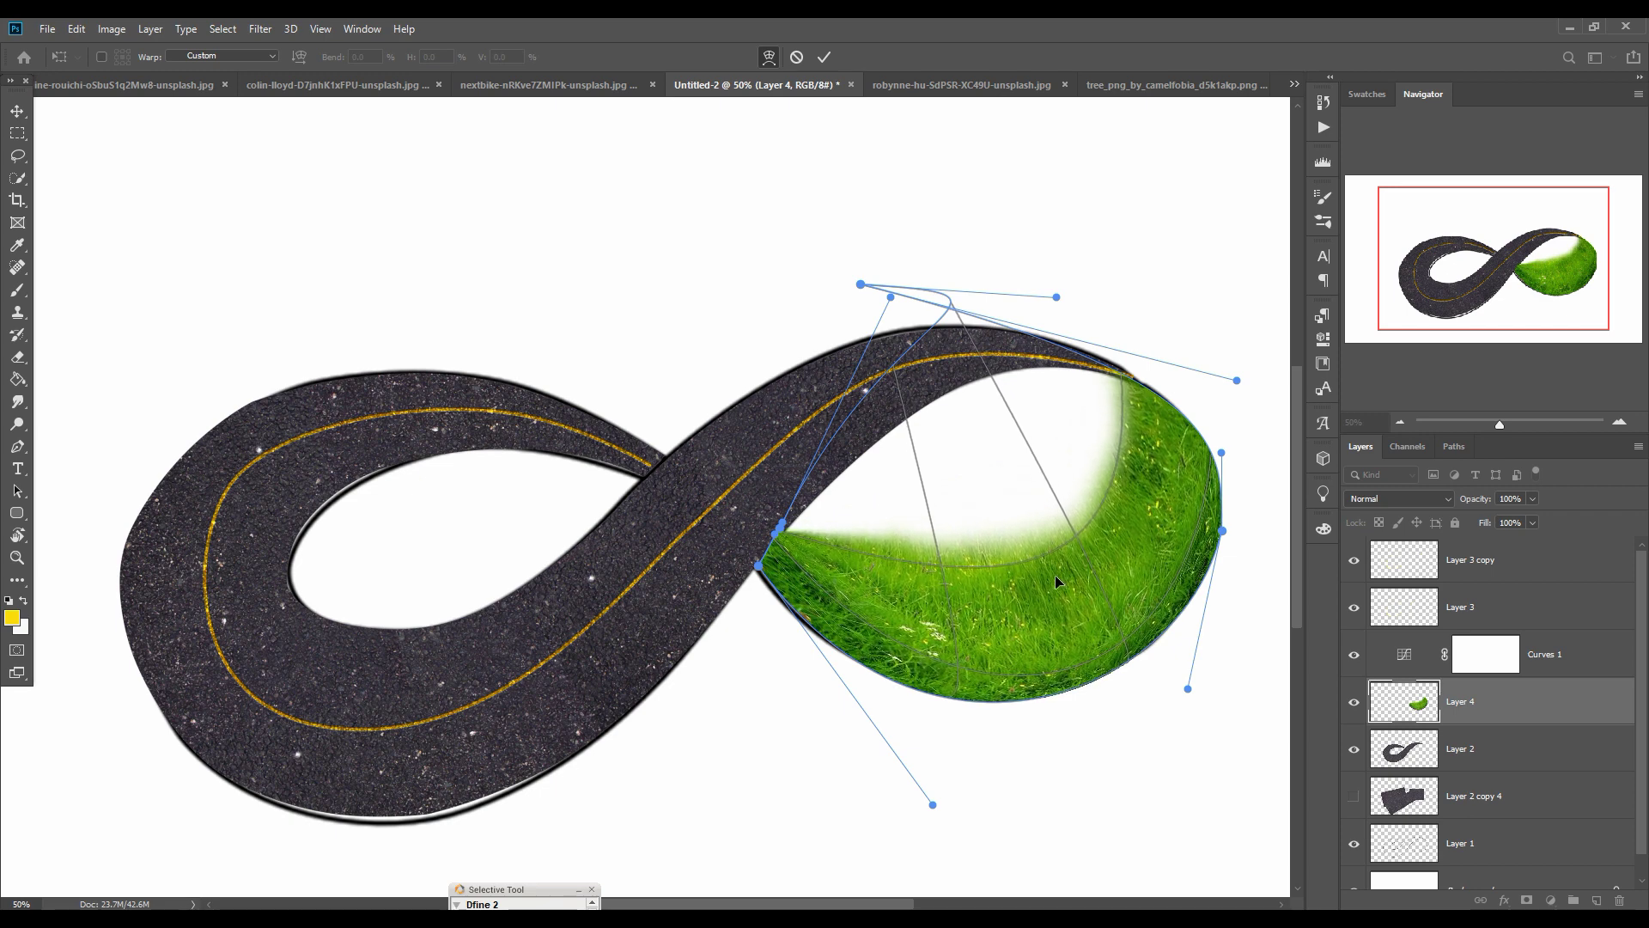
pyautogui.moveTo(904, 548); pyautogui.dragTo(852, 589)
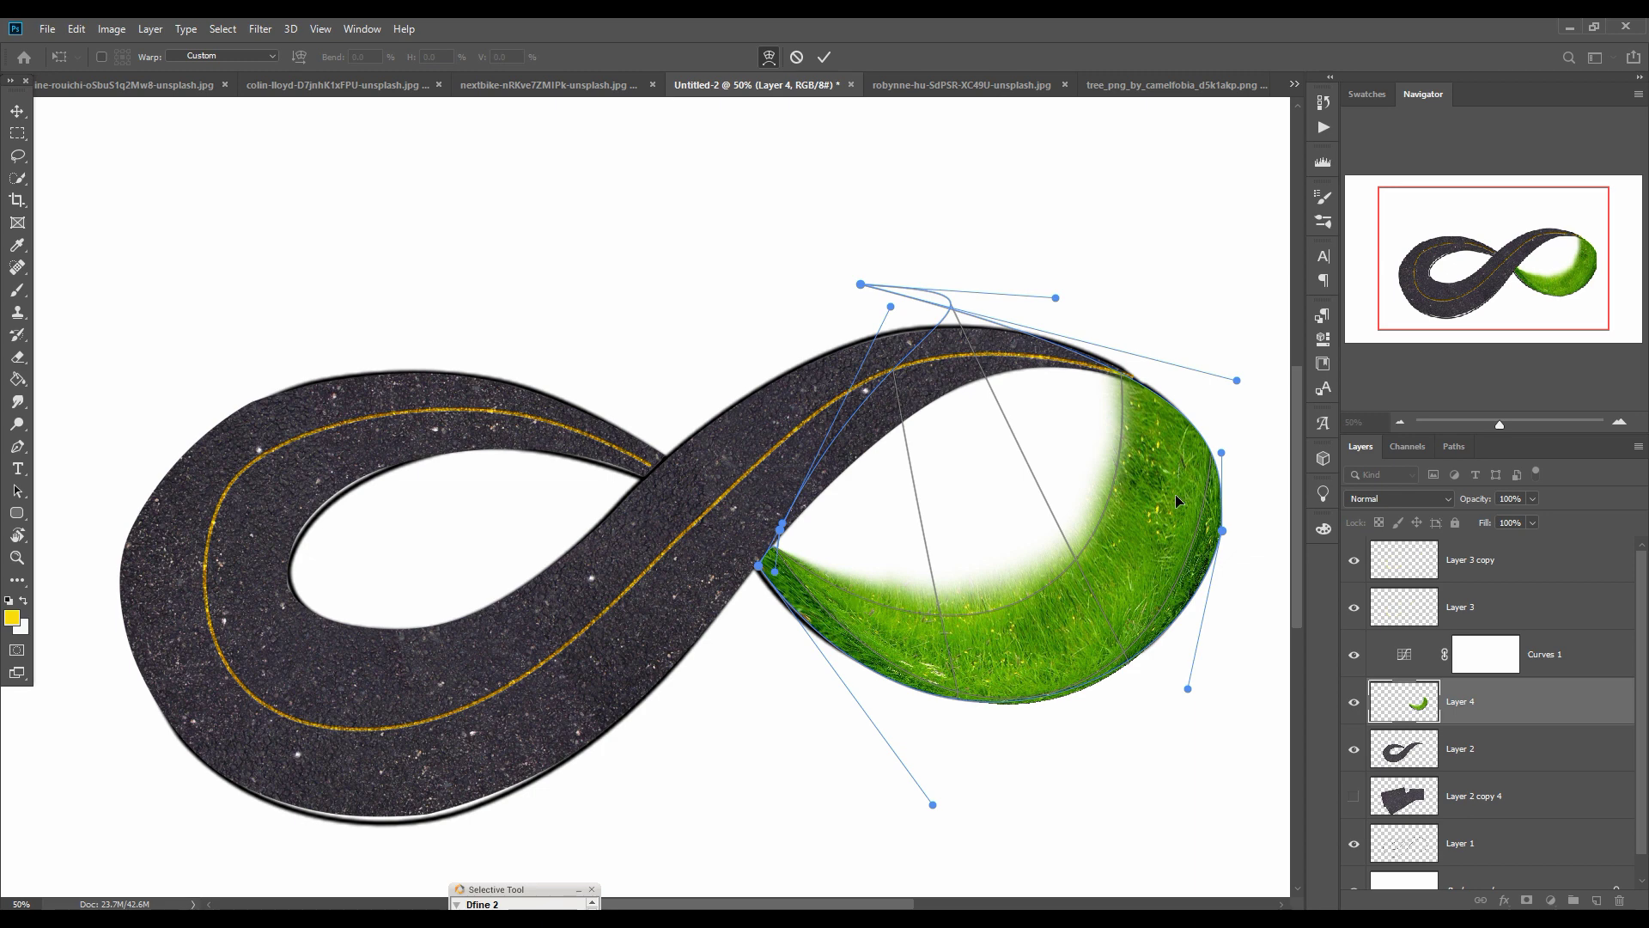
pyautogui.moveTo(1175, 493); pyautogui.dragTo(1182, 490)
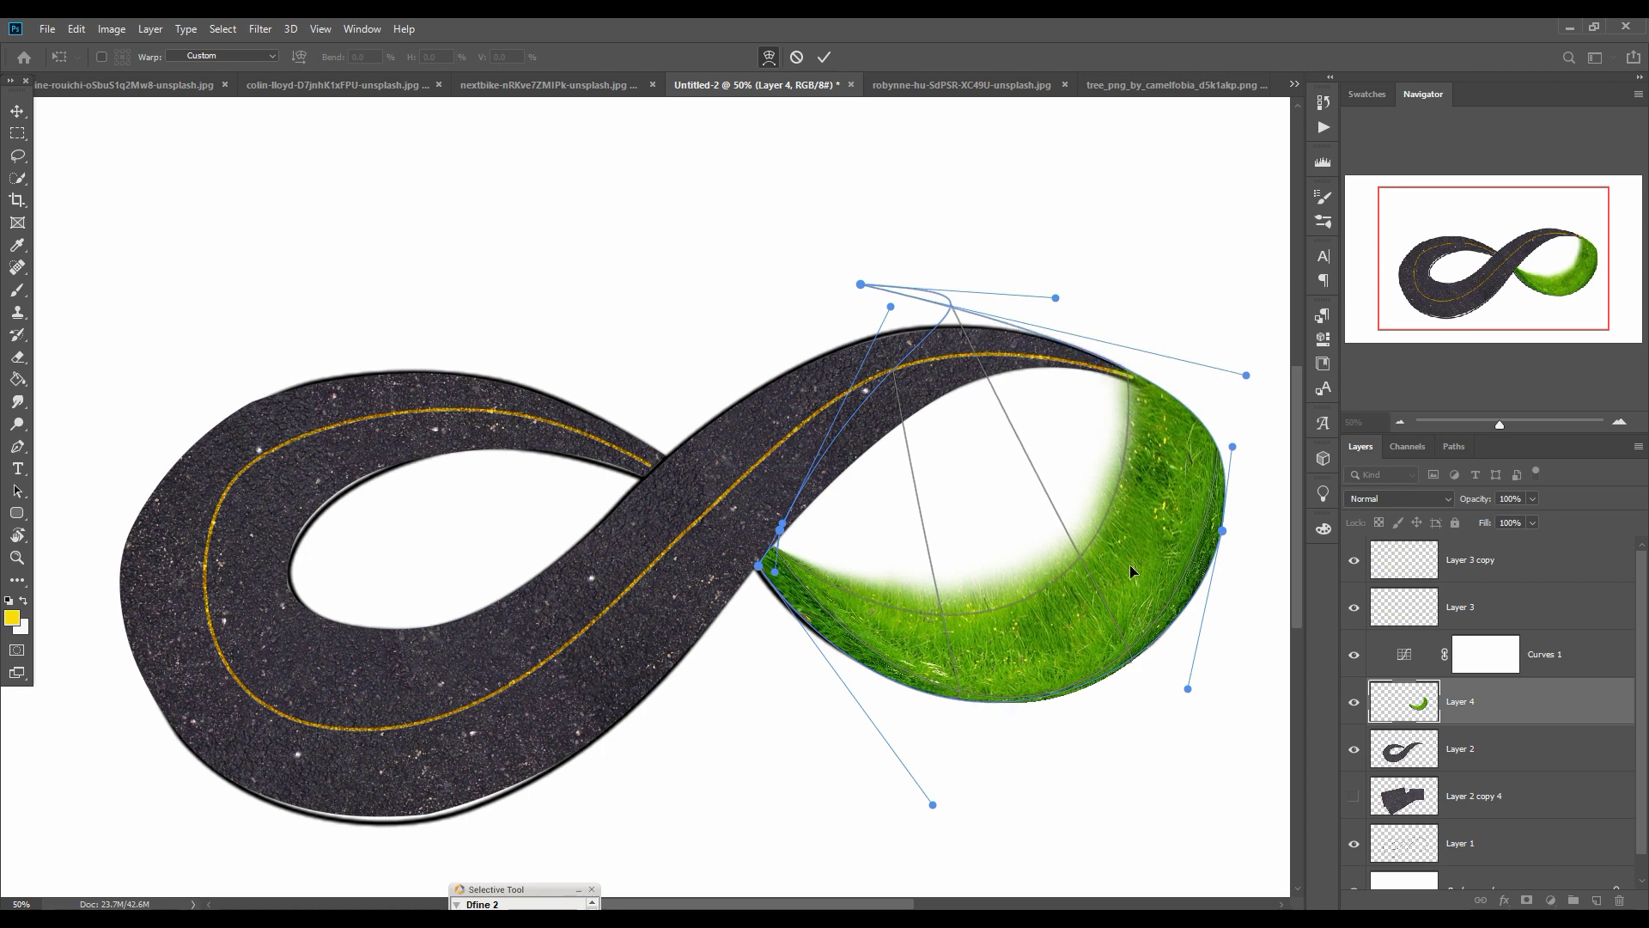
pyautogui.moveTo(1133, 569); pyautogui.dragTo(1134, 569)
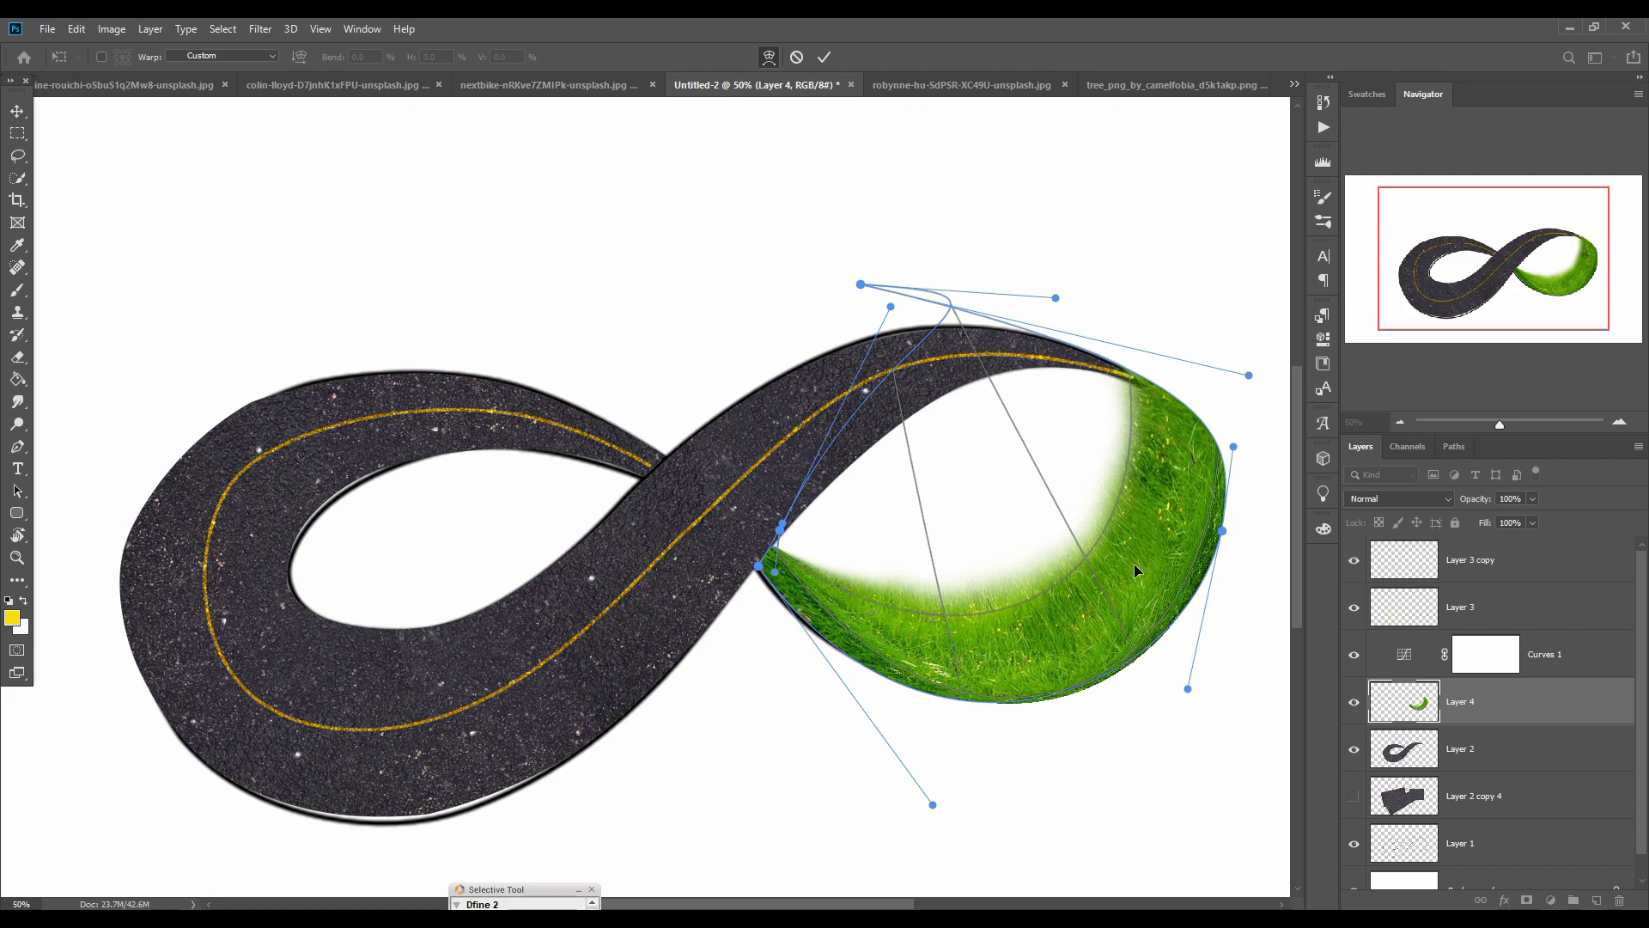
pyautogui.moveTo(1147, 386); pyautogui.dragTo(1142, 387)
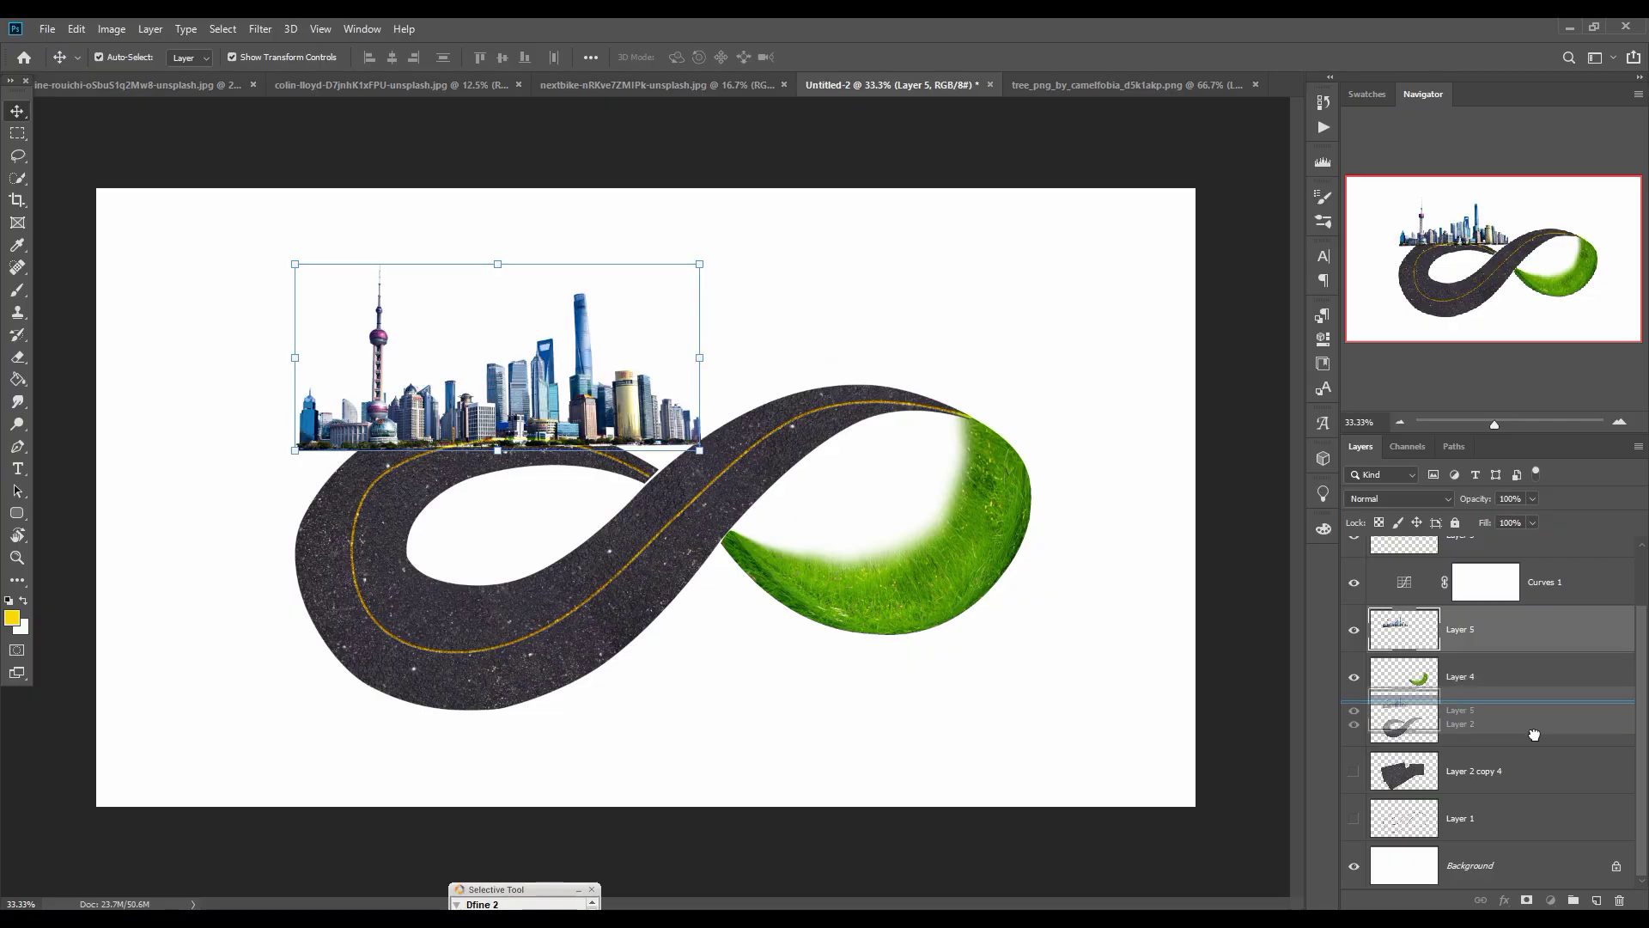
# Step: Move the skyline layer below the road layer and position the buildings behind the left loop's upper edge
pyautogui.moveTo(1538, 729); pyautogui.dragTo(1534, 740)
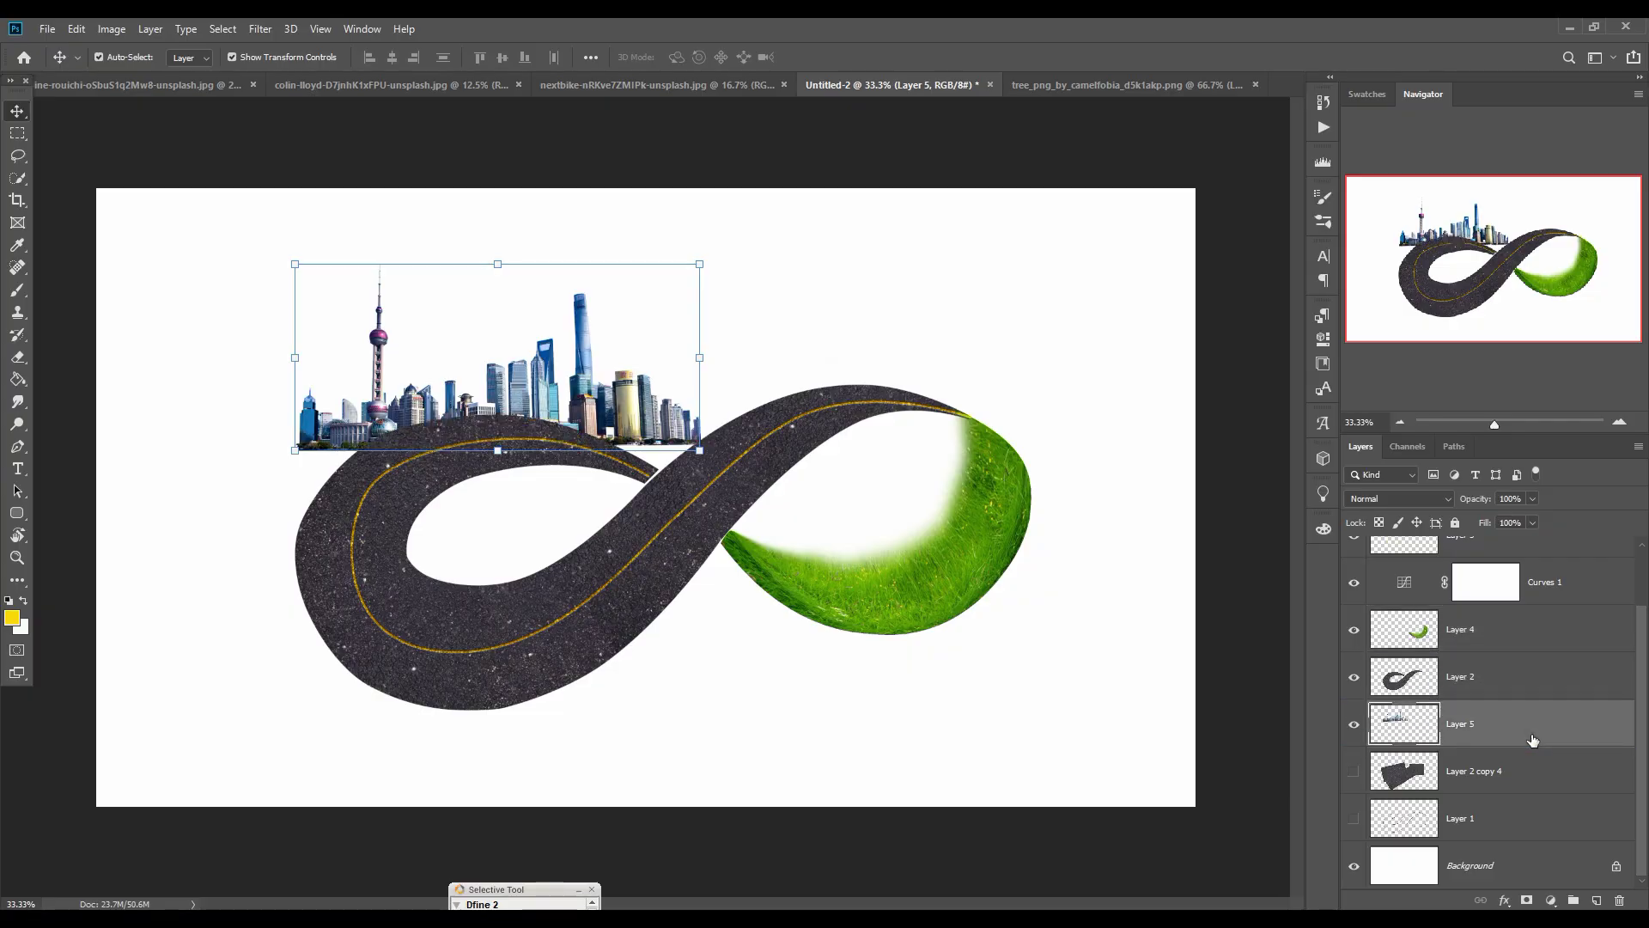
pyautogui.moveTo(660, 422)
pyautogui.mouseDown()
pyautogui.moveTo(697, 448)
pyautogui.moveTo(663, 445)
pyautogui.mouseUp()
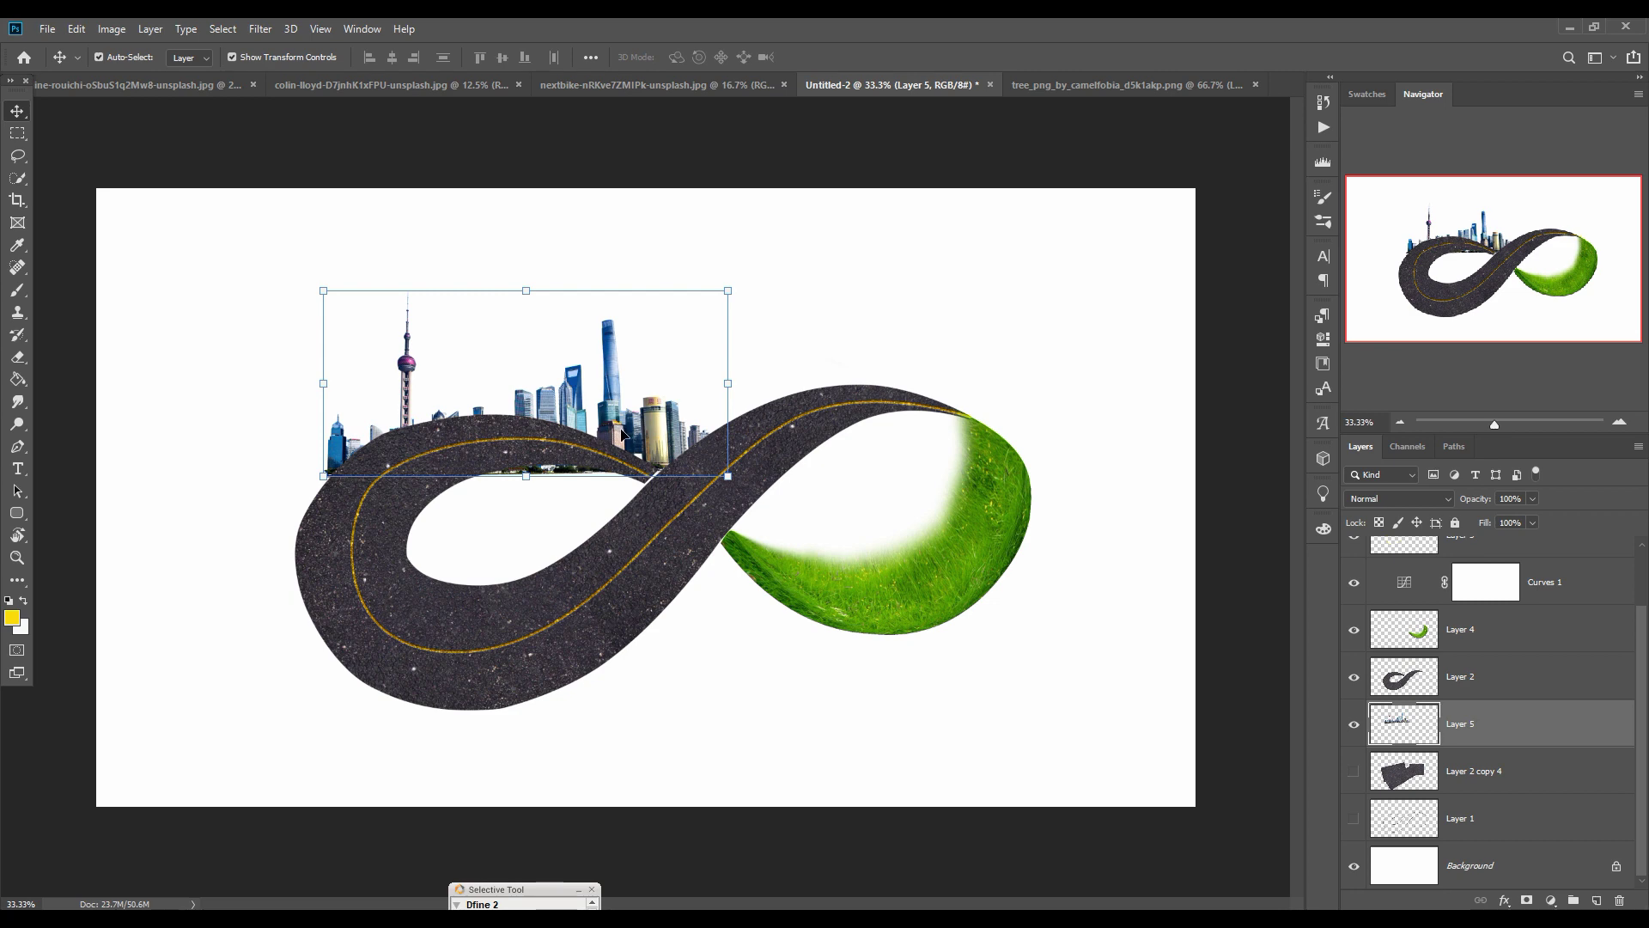
# Step: Warp the skyline layer so that the base of the buildings follows the curve of the left loop
pyautogui.click(76, 29)
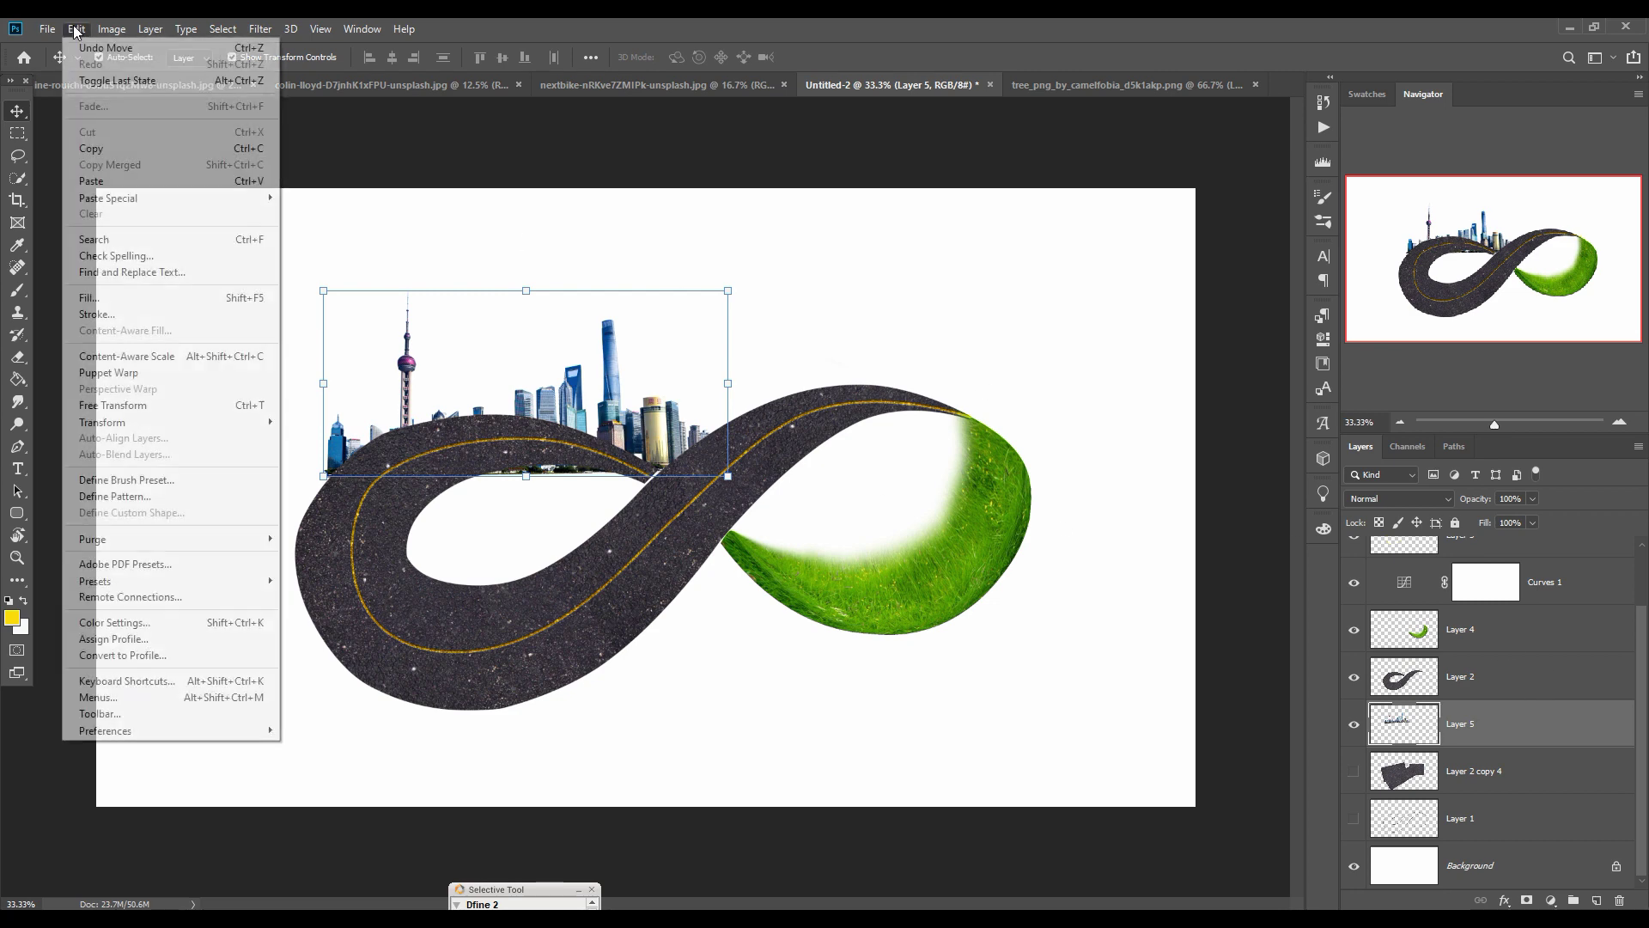
pyautogui.moveTo(120, 423)
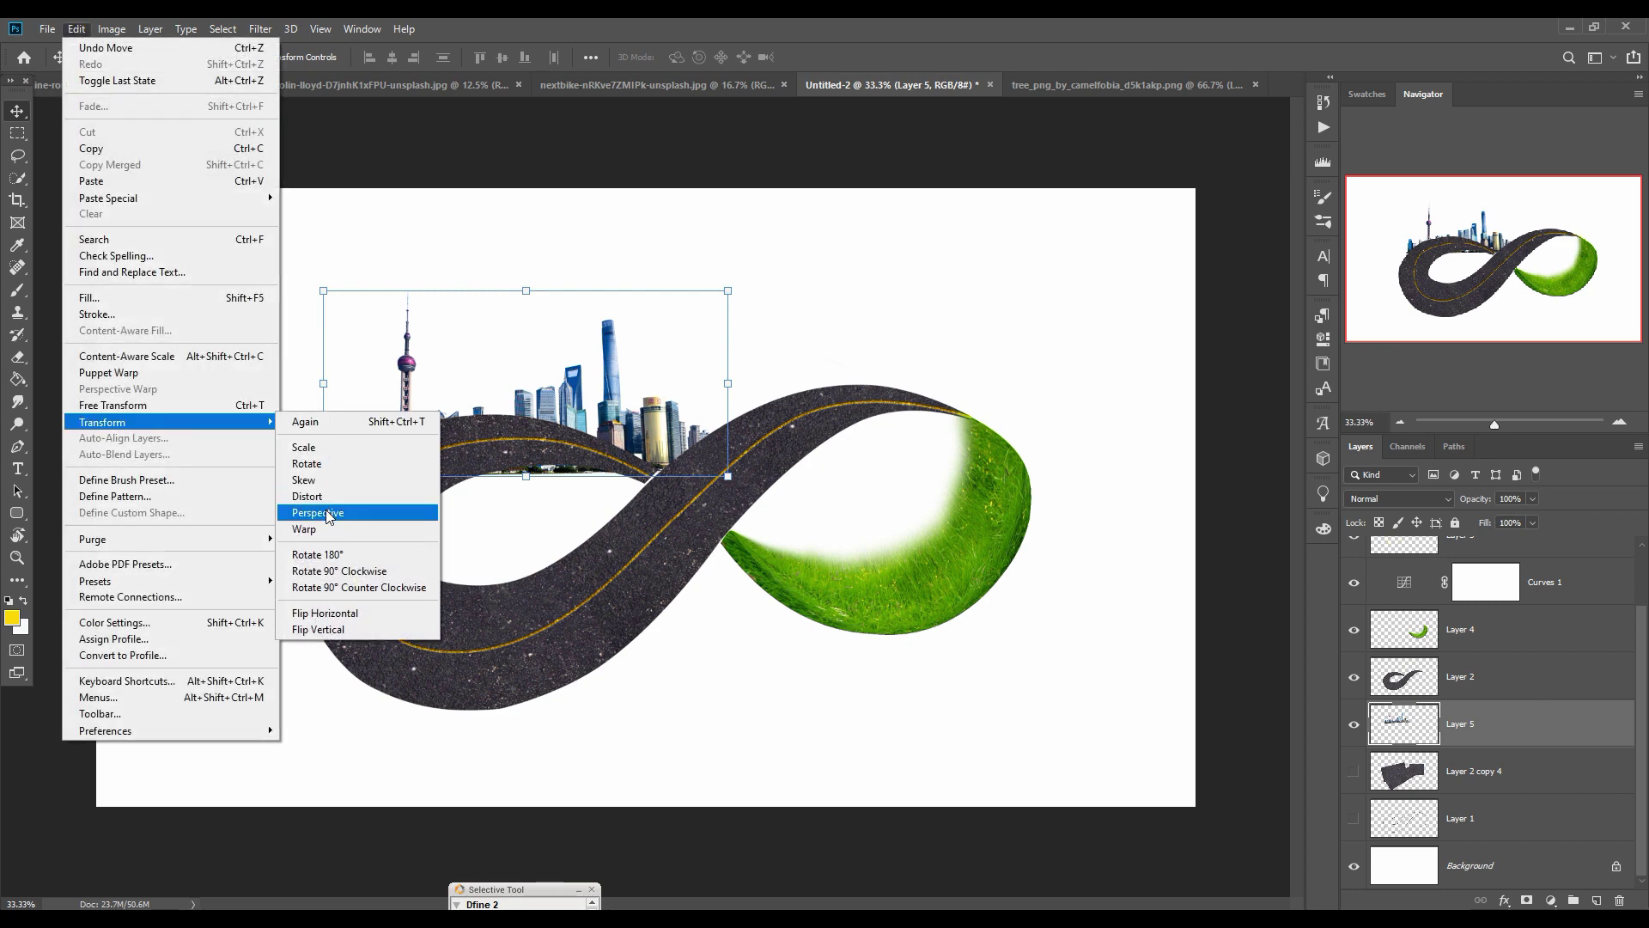
pyautogui.click(327, 529)
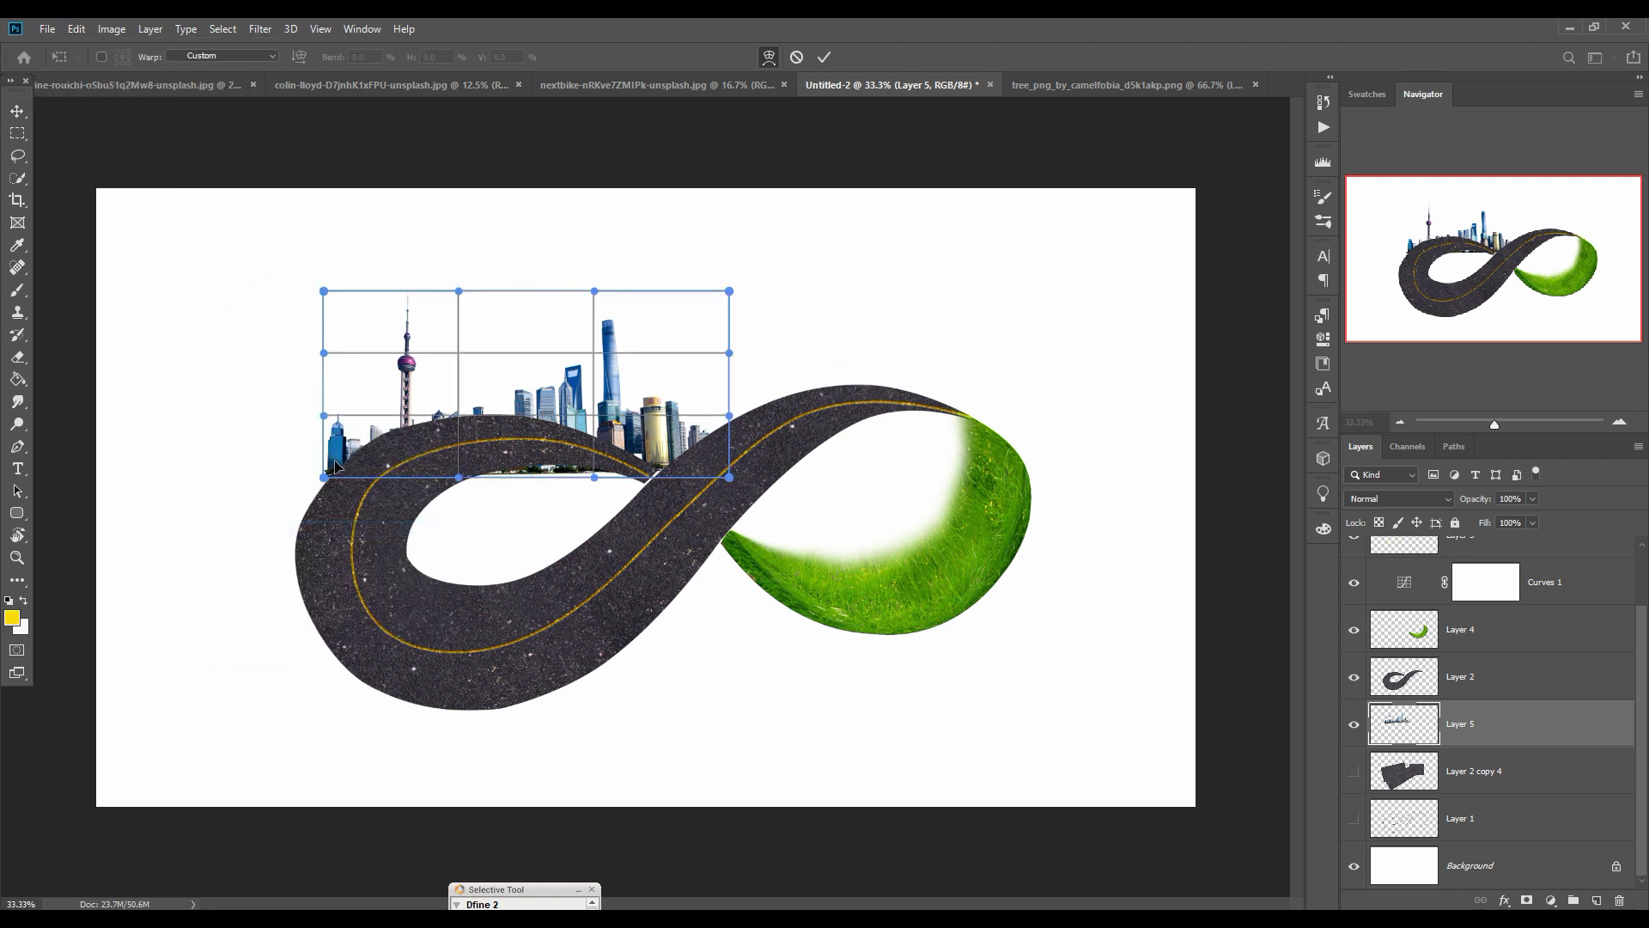
pyautogui.moveTo(335, 467); pyautogui.dragTo(344, 453)
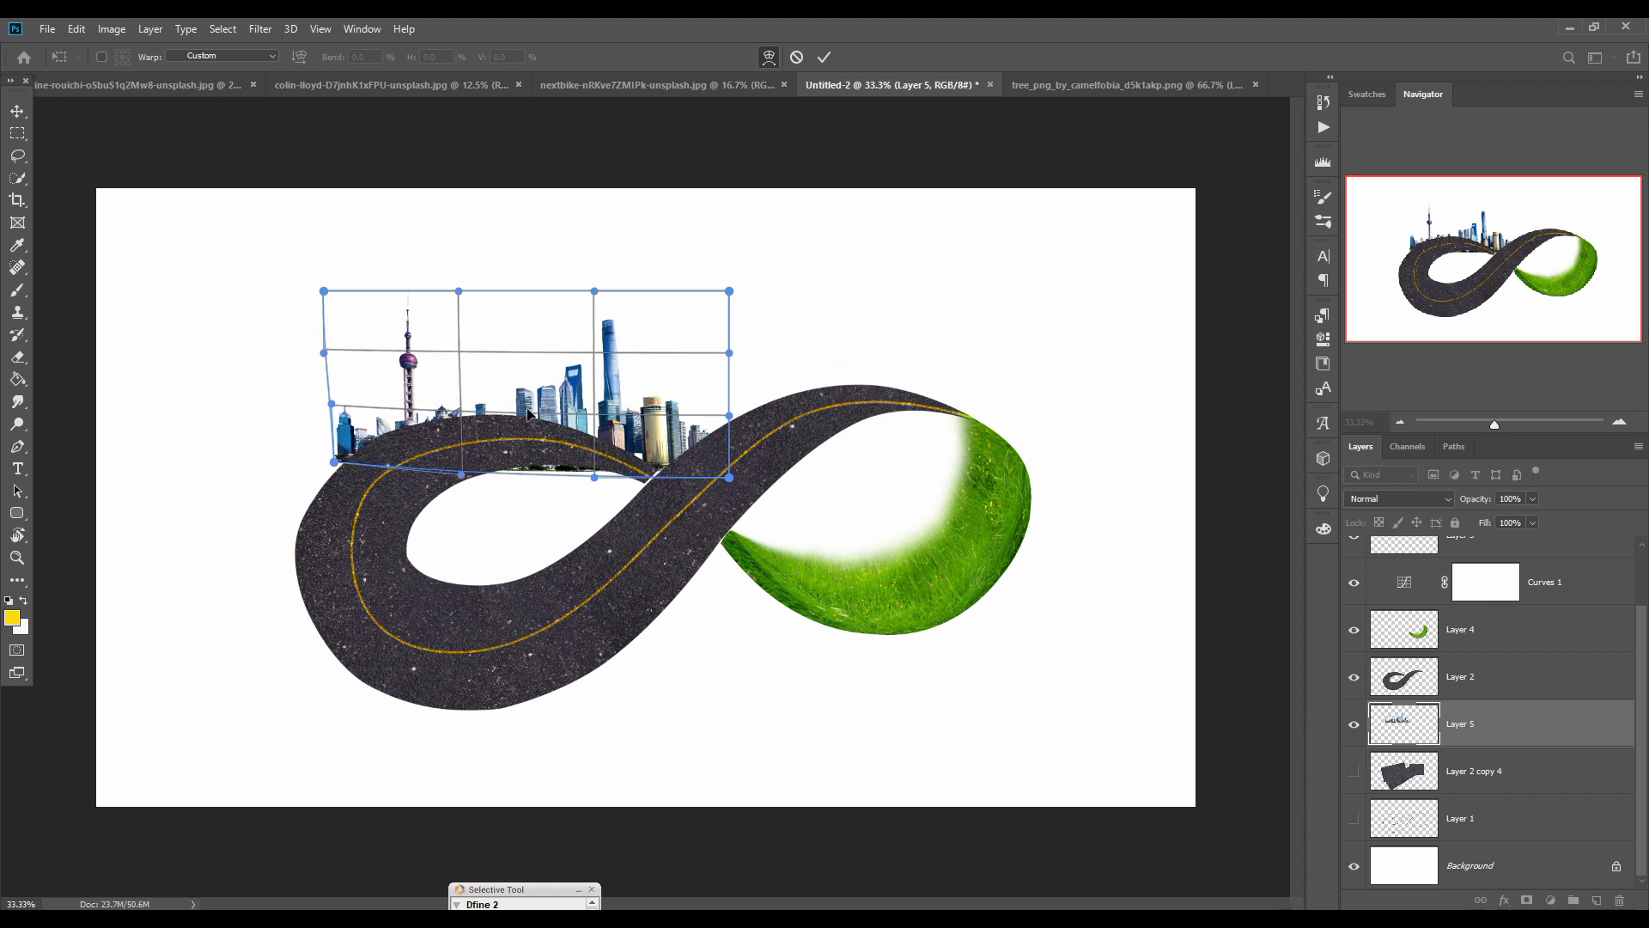
pyautogui.moveTo(554, 404); pyautogui.dragTo(556, 387)
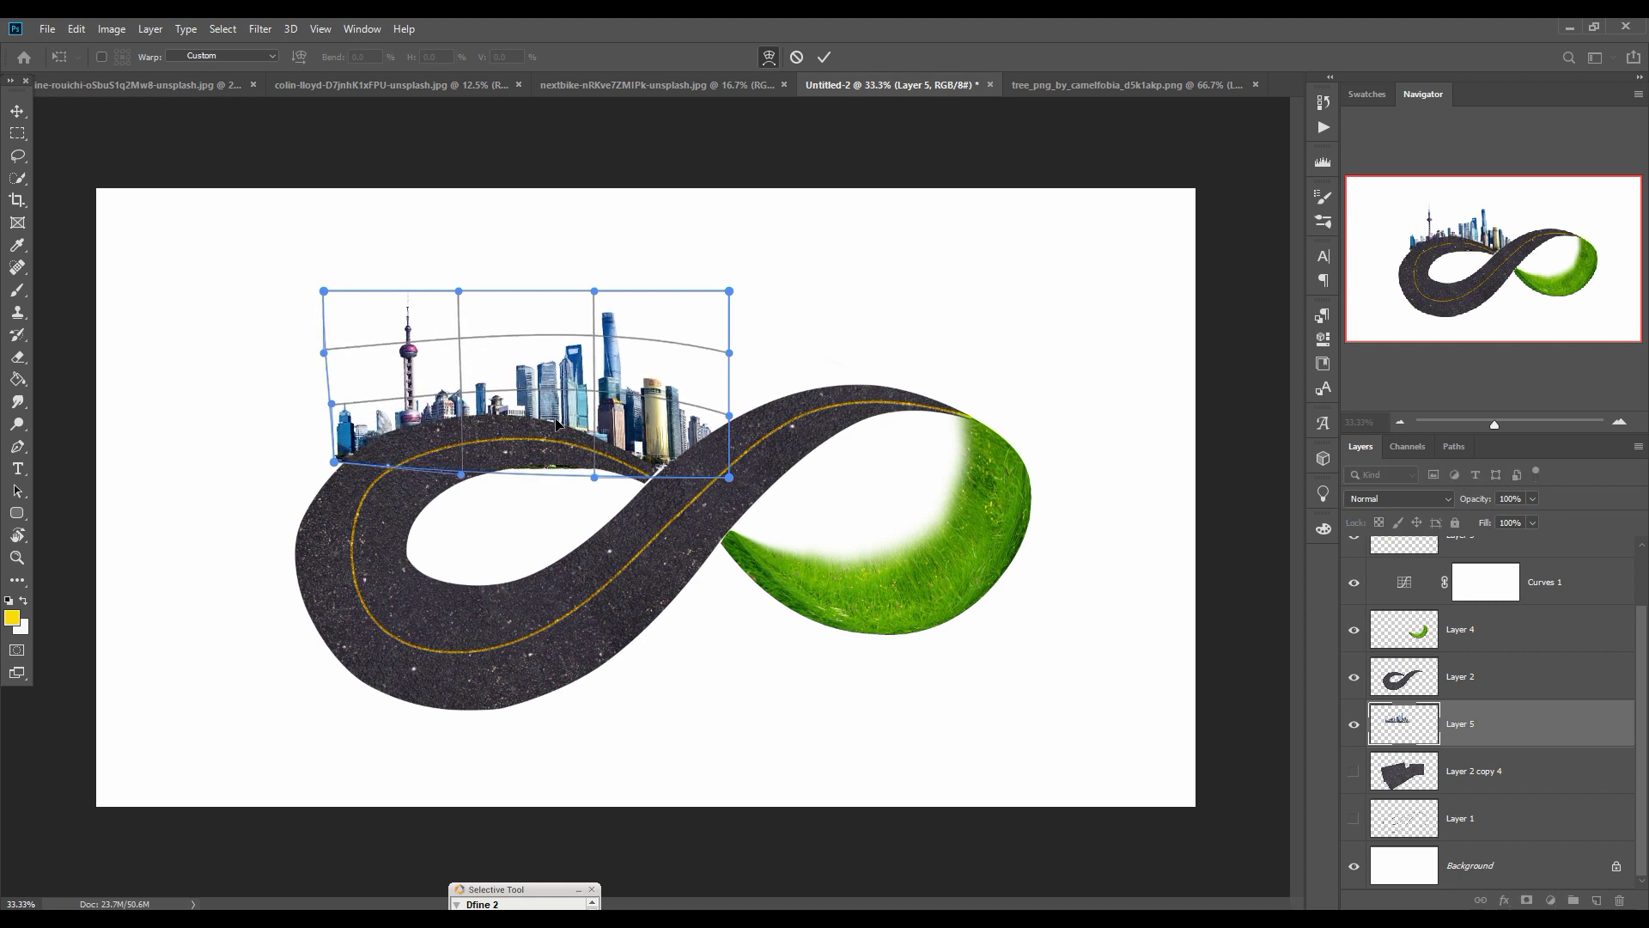
pyautogui.moveTo(559, 471); pyautogui.dragTo(558, 448)
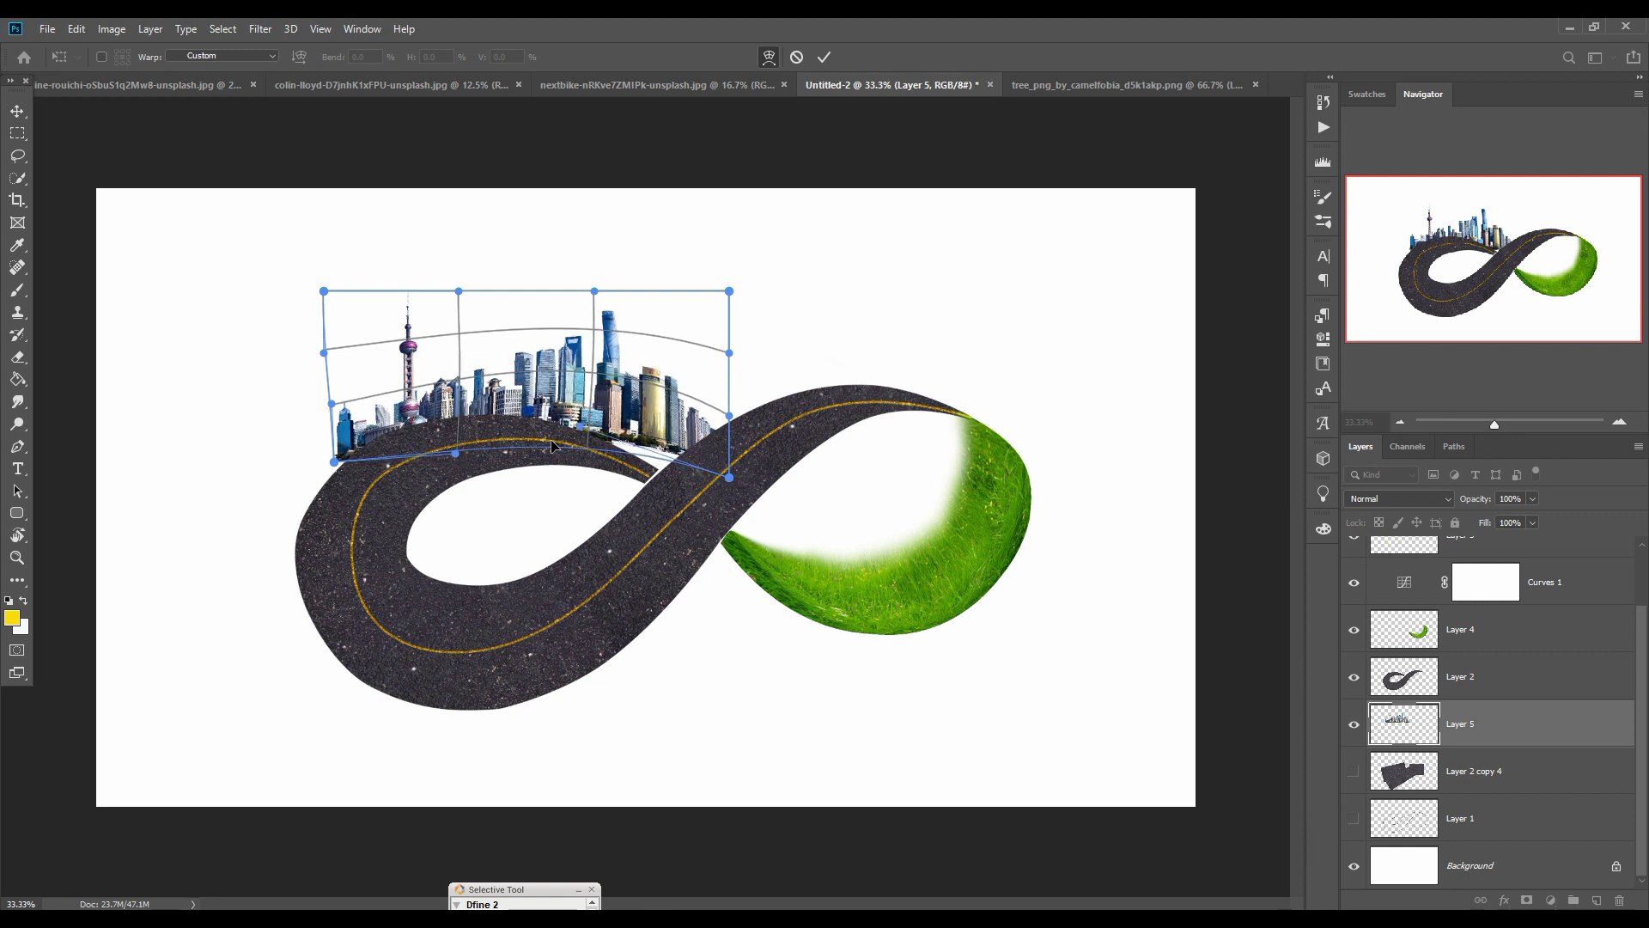
pyautogui.moveTo(700, 435)
pyautogui.mouseDown()
pyautogui.moveTo(676, 439)
pyautogui.moveTo(690, 499)
pyautogui.moveTo(674, 440)
pyautogui.mouseUp()
pyautogui.moveTo(502, 398); pyautogui.dragTo(558, 386)
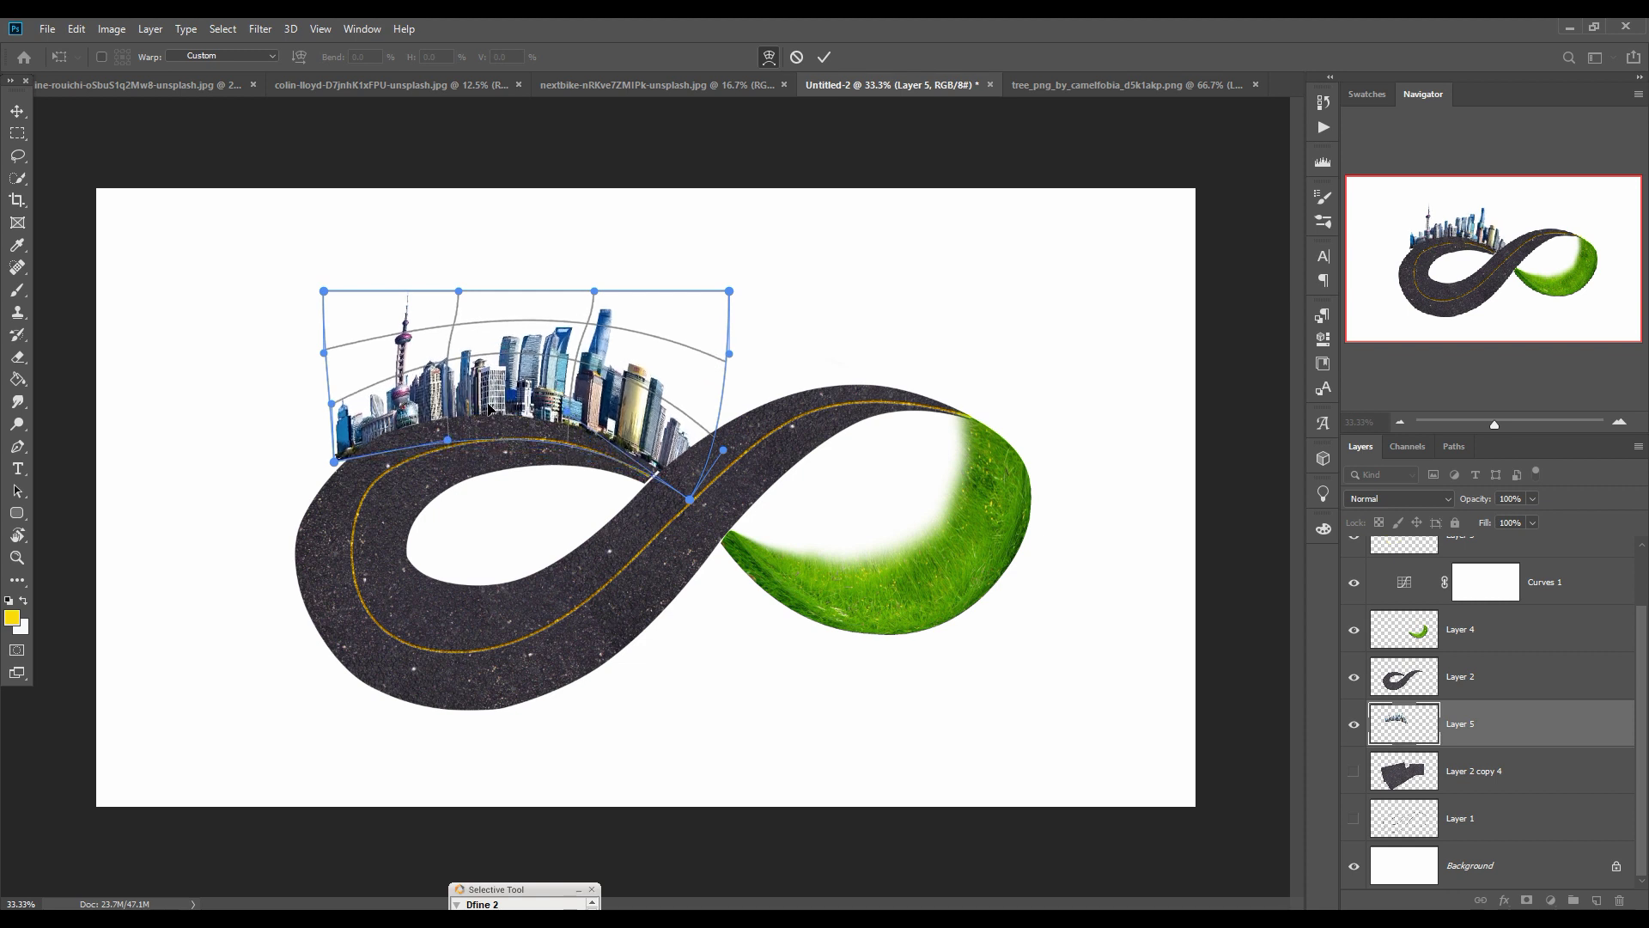
# Step: Refine the skyline warp by arching its upper edge and fitting its lower corners to the road, and apply it
pyautogui.moveTo(419, 400); pyautogui.dragTo(427, 397)
pyautogui.moveTo(598, 320); pyautogui.dragTo(575, 285)
pyautogui.moveTo(459, 292); pyautogui.dragTo(401, 311)
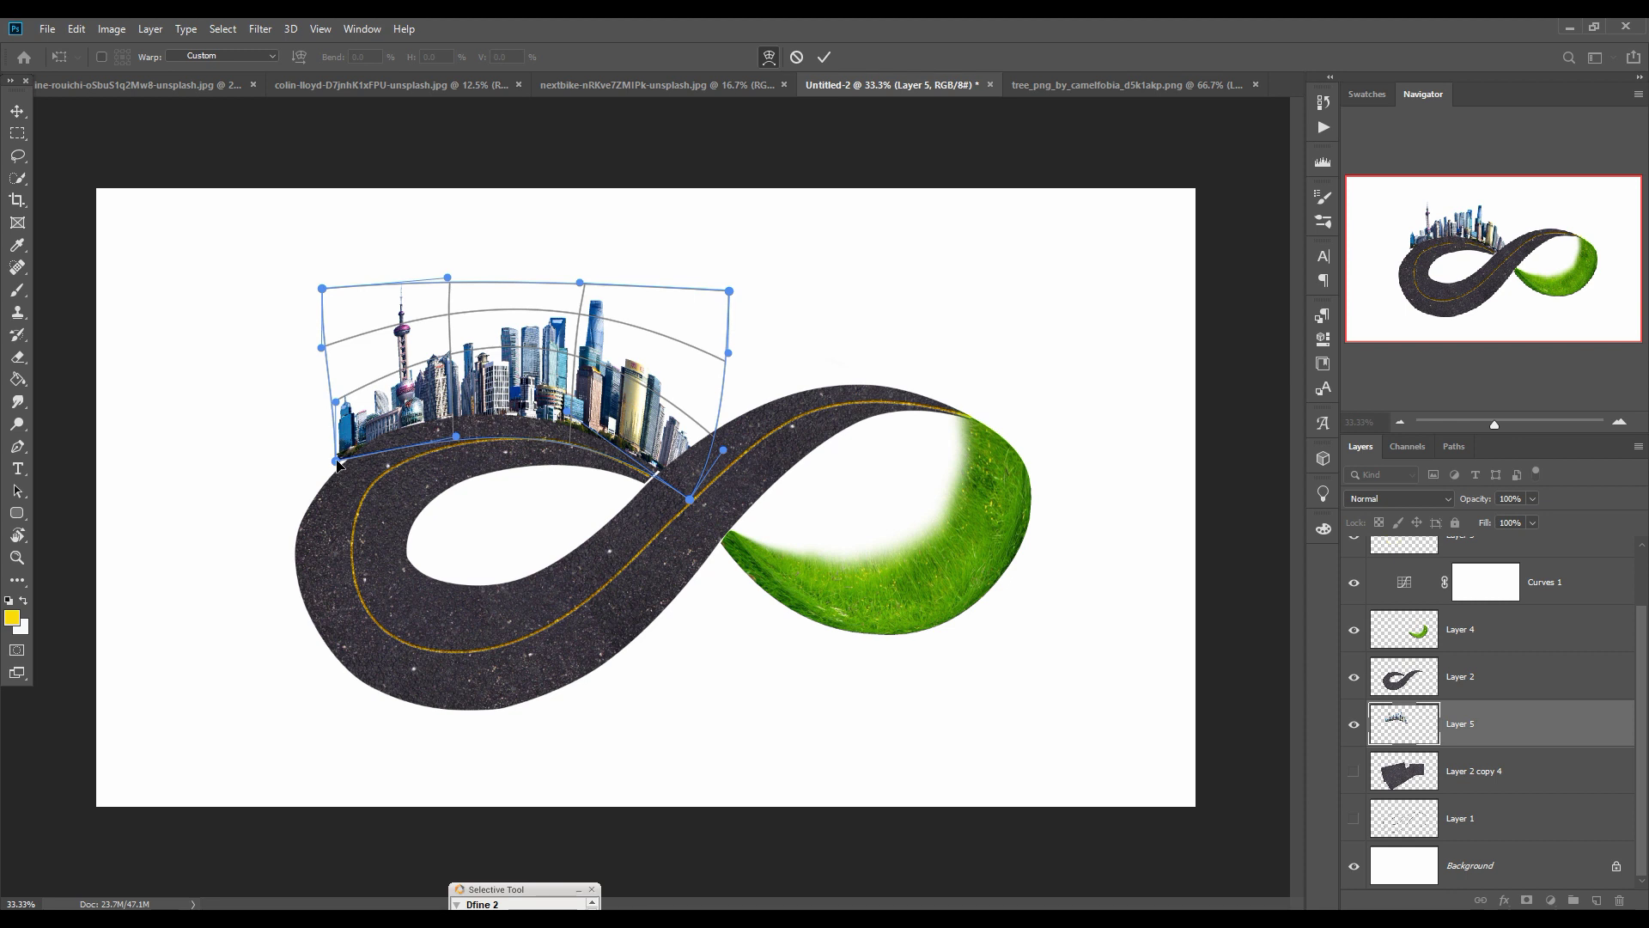
pyautogui.moveTo(336, 462); pyautogui.dragTo(346, 464)
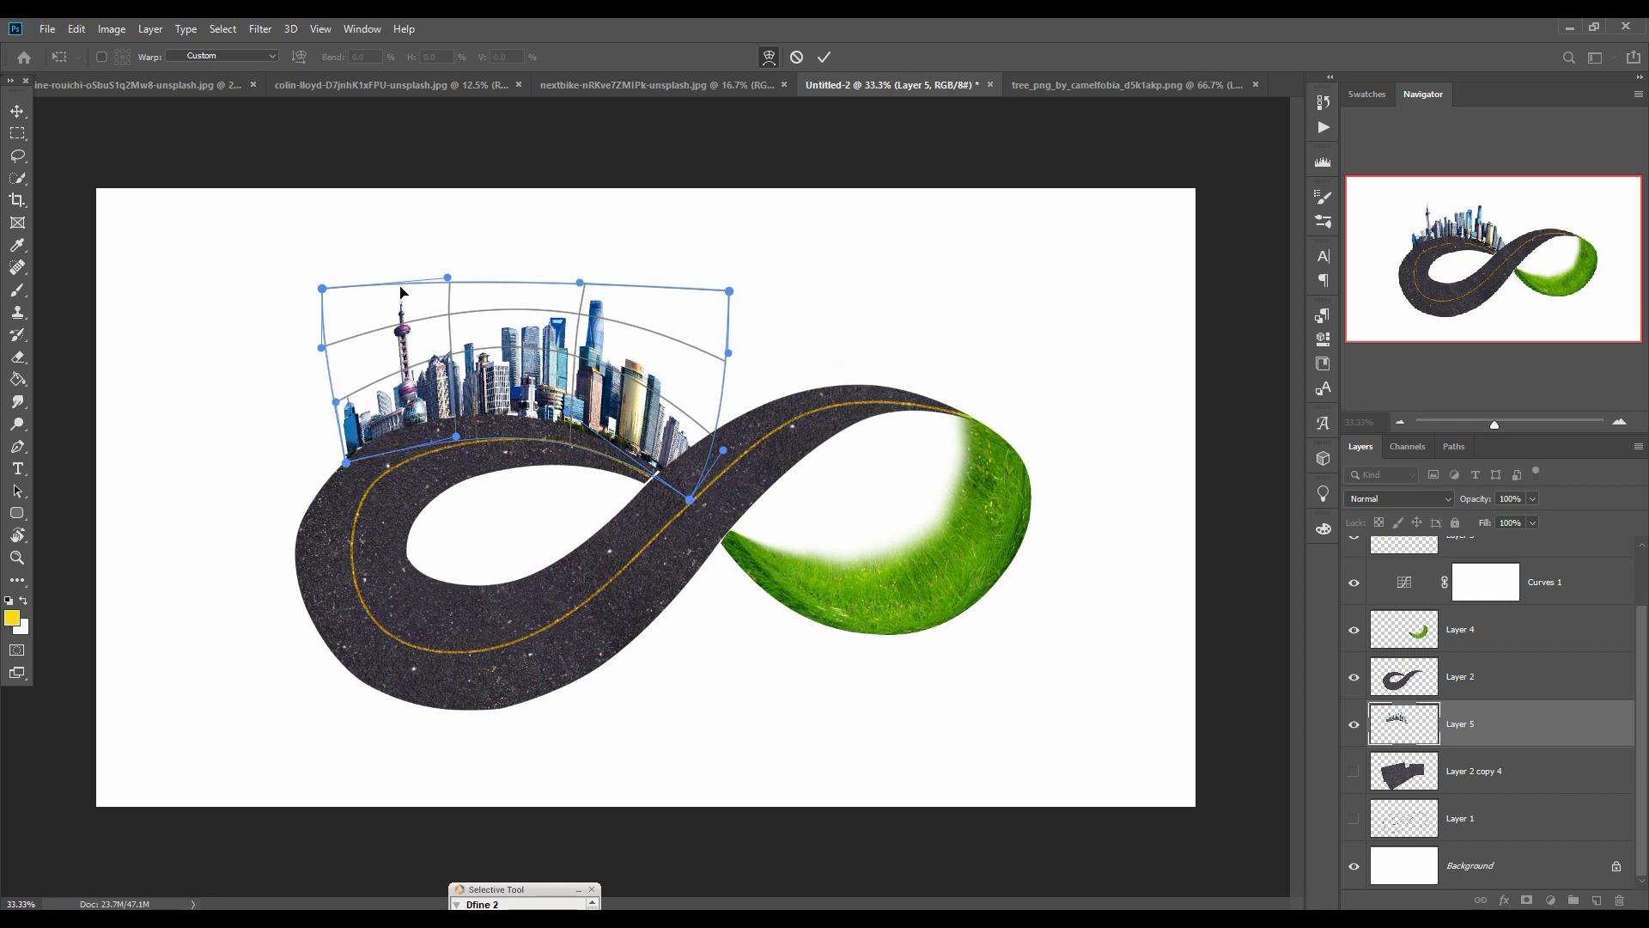
pyautogui.moveTo(402, 293); pyautogui.dragTo(426, 264)
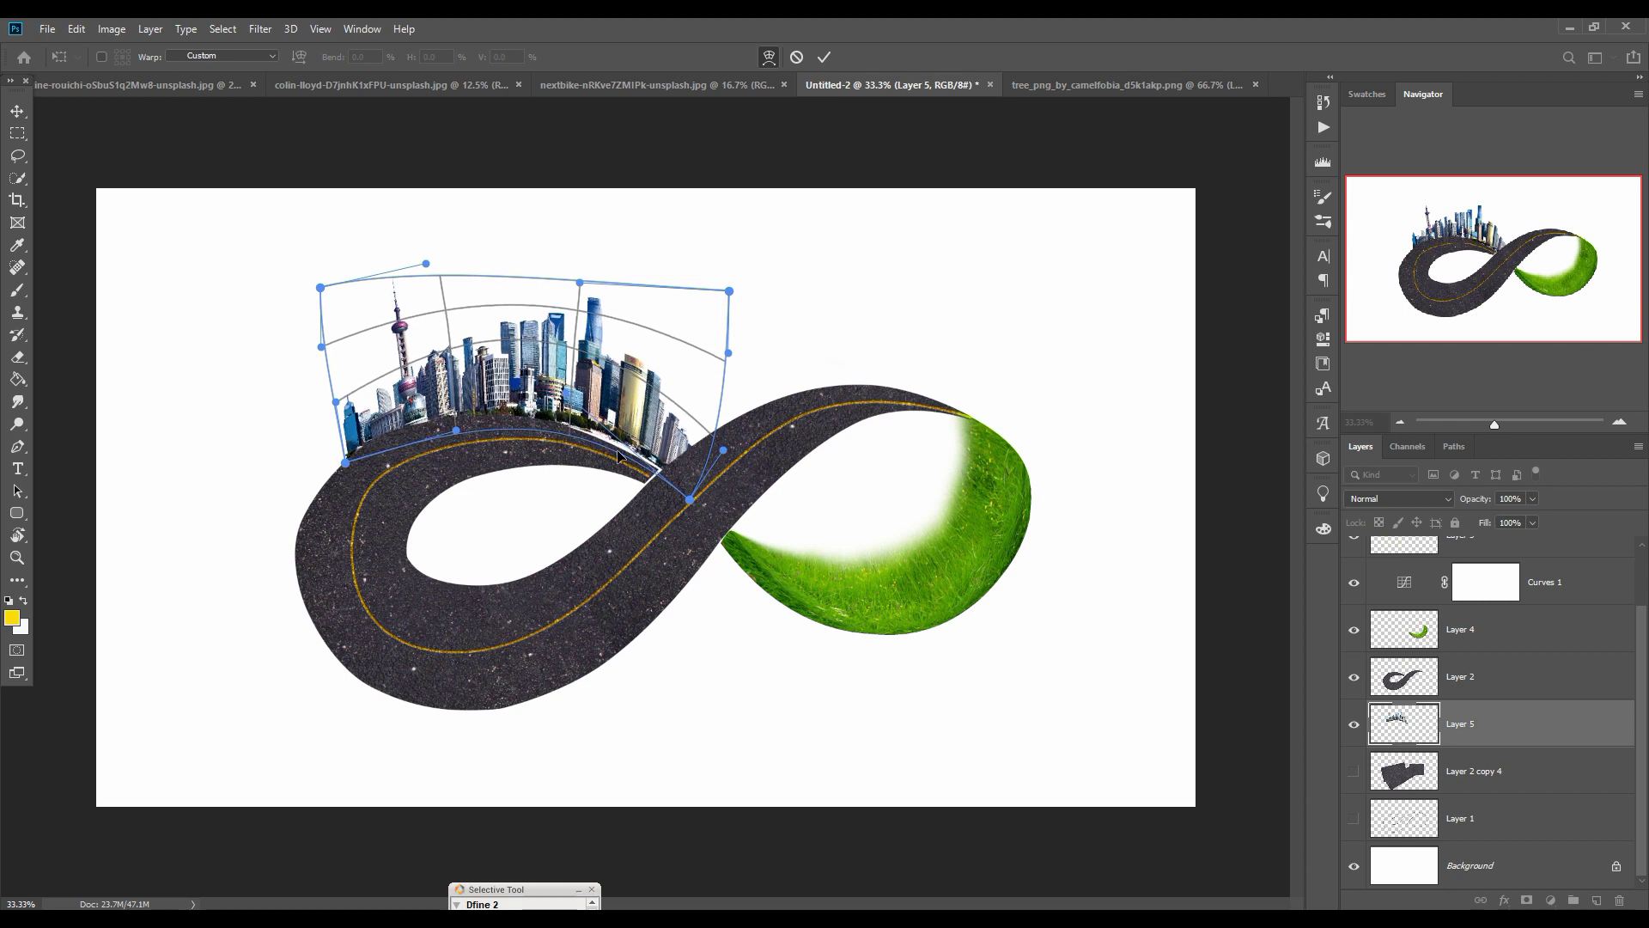
pyautogui.moveTo(659, 463); pyautogui.dragTo(687, 512)
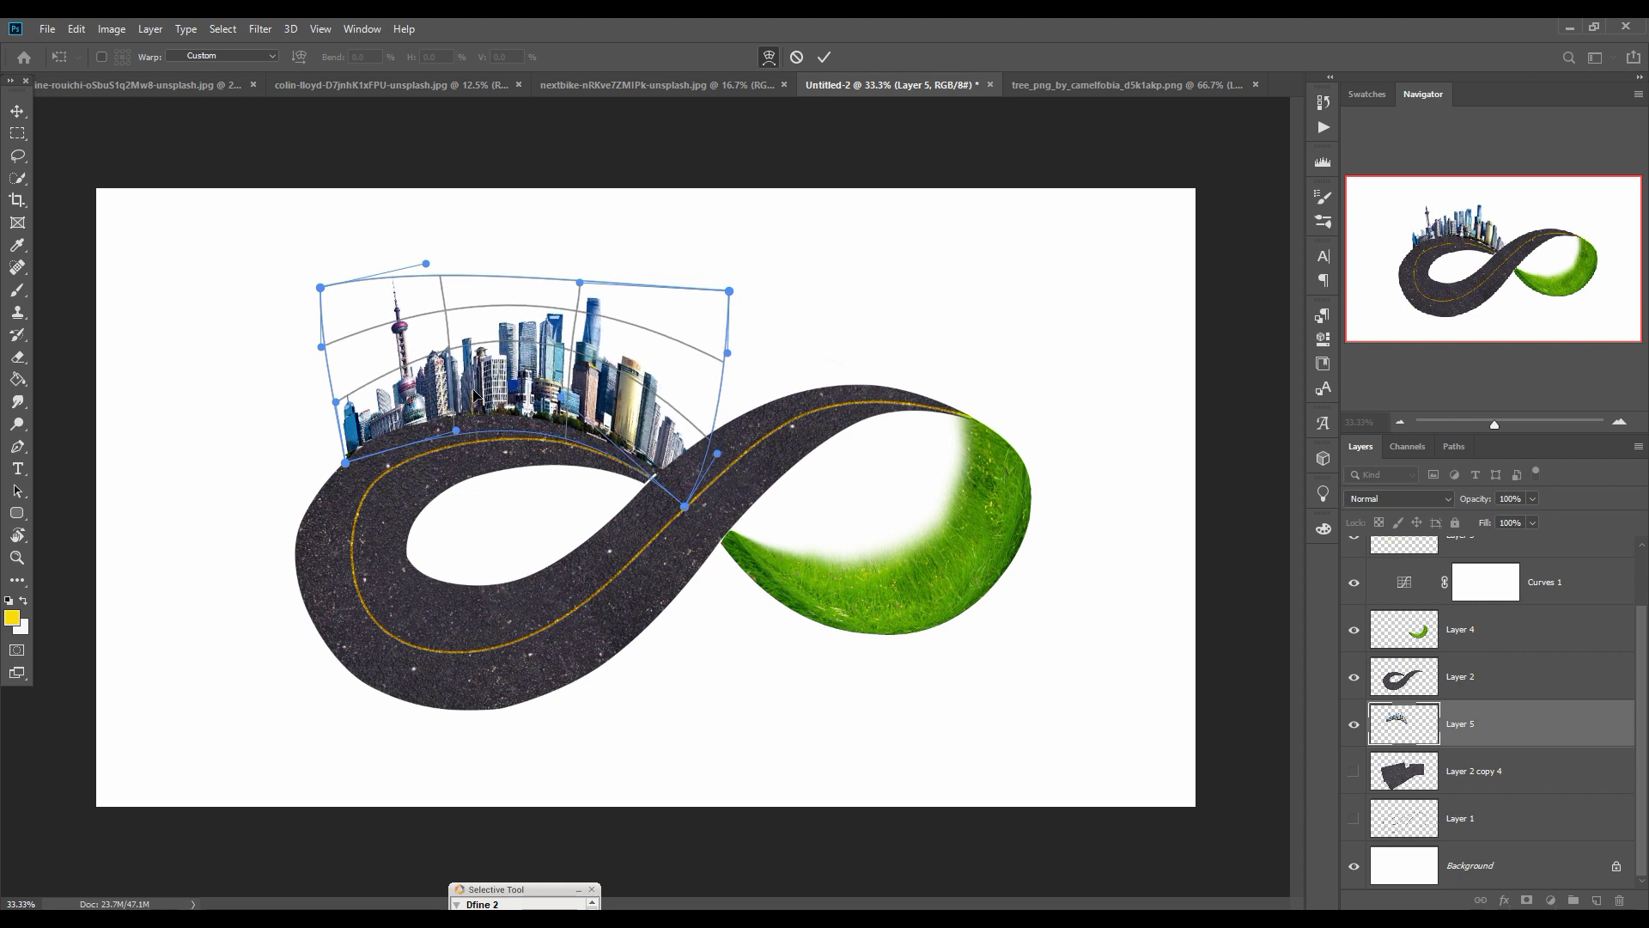
pyautogui.moveTo(475, 394); pyautogui.dragTo(469, 395)
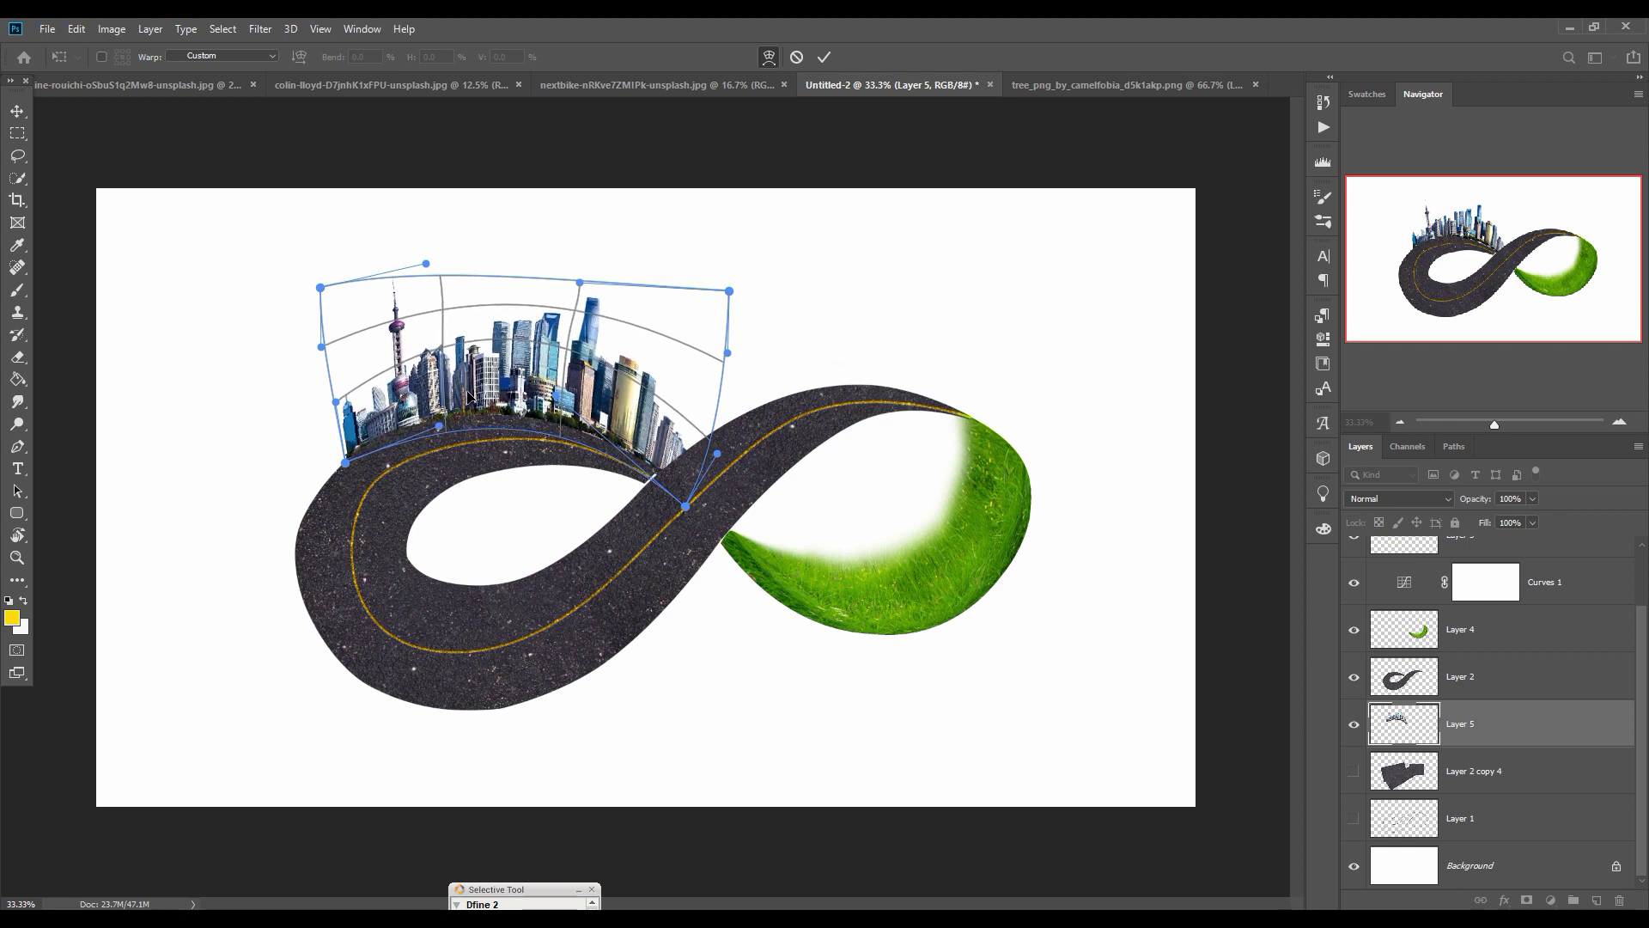
pyautogui.moveTo(600, 323); pyautogui.dragTo(573, 260)
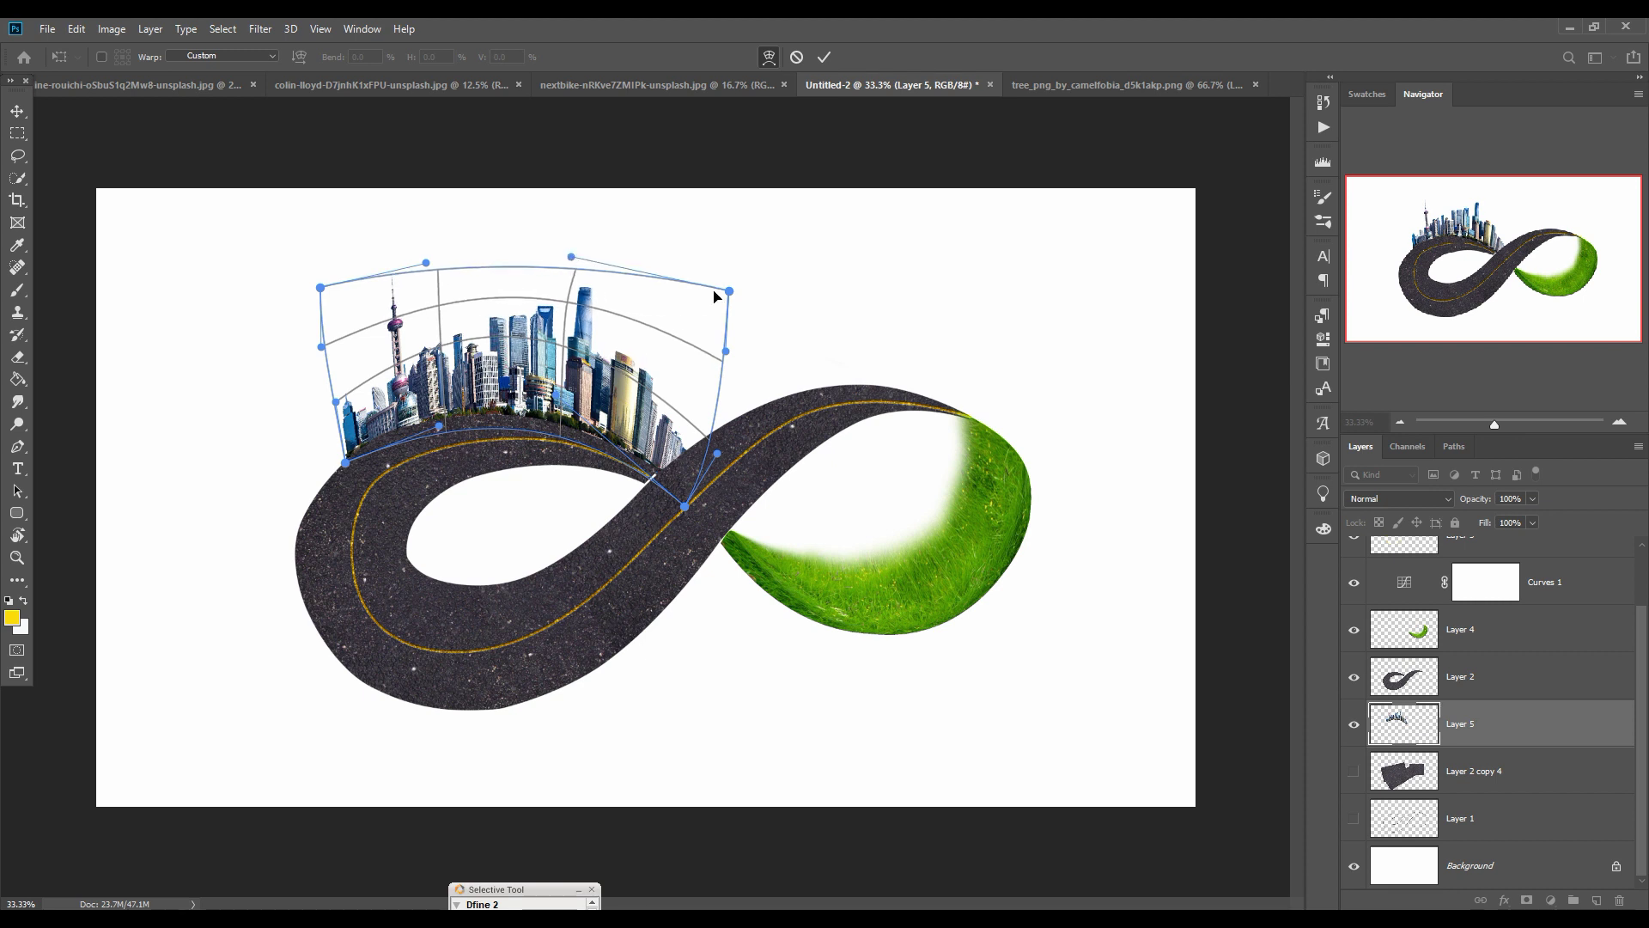
pyautogui.click(823, 62)
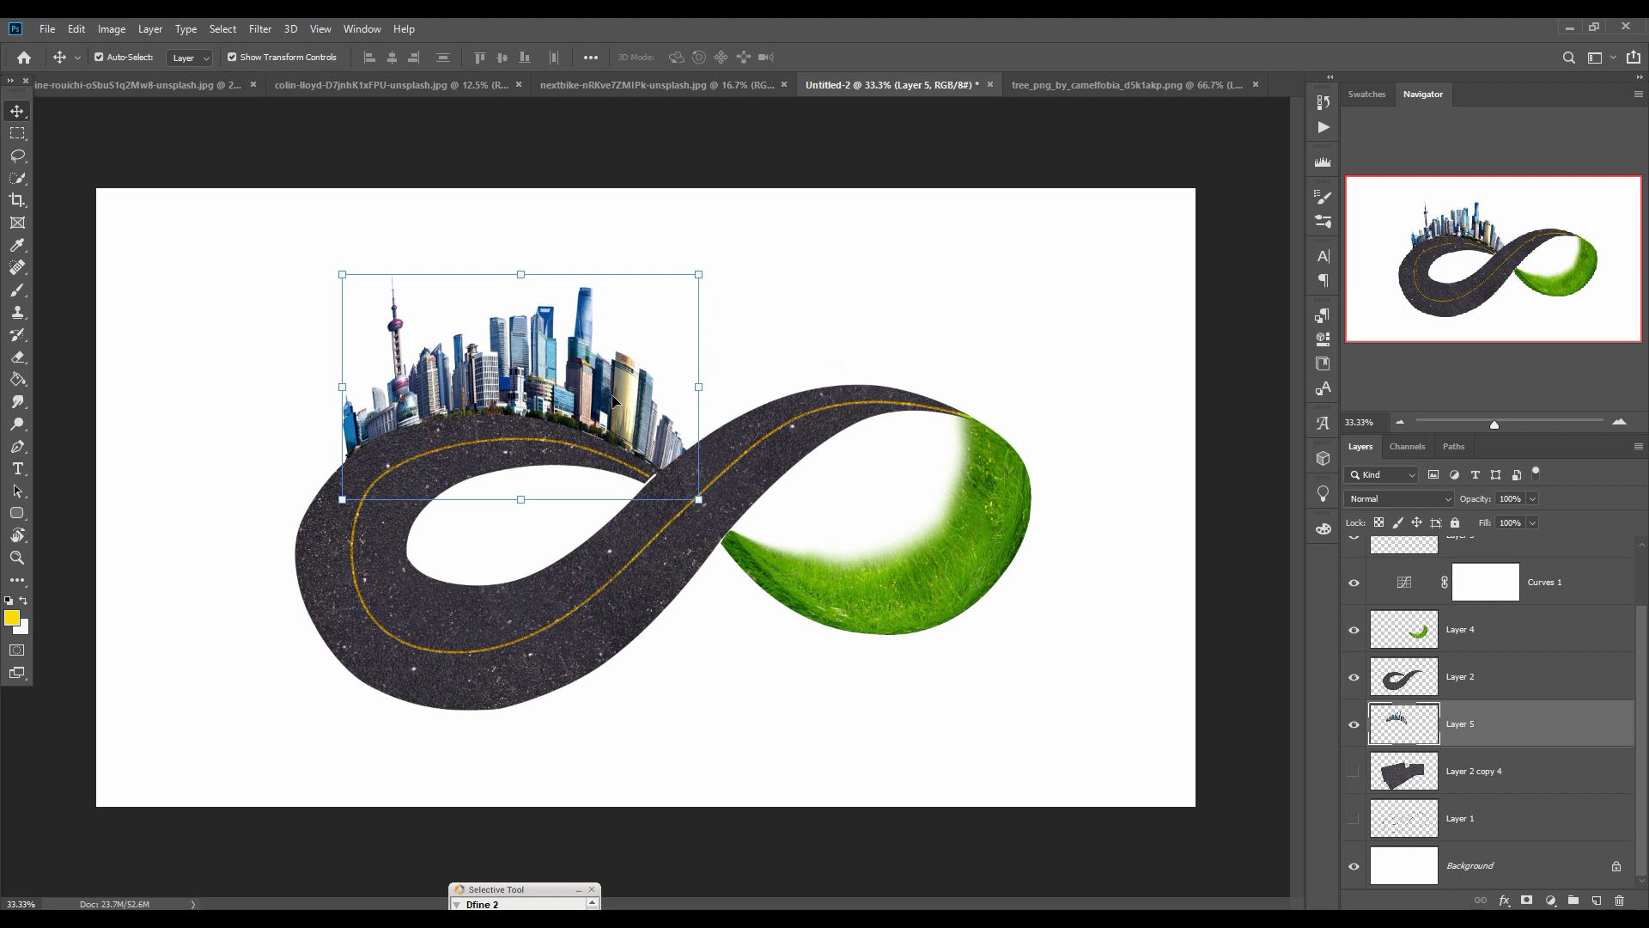
# Step: Copy the tree from tree_png_by_camelfobia_d5k1akp.png into the Untitled-2 composite
pyautogui.click(1074, 83)
pyautogui.moveTo(1081, 85); pyautogui.dragTo(1087, 123)
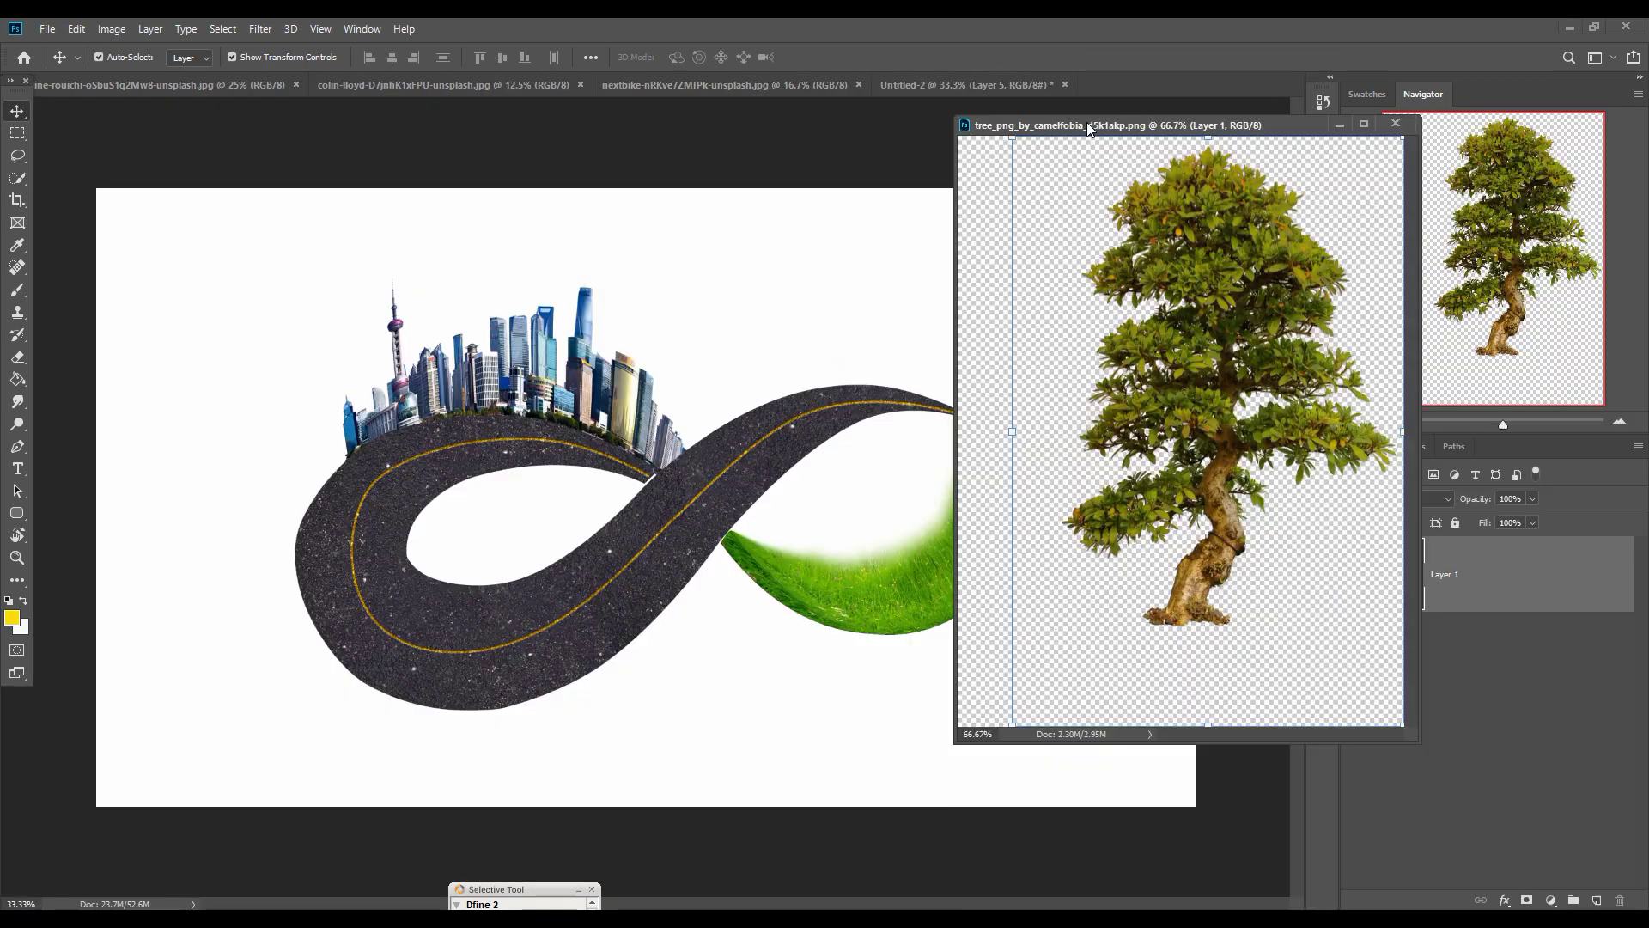
pyautogui.moveTo(1151, 283); pyautogui.dragTo(348, 359)
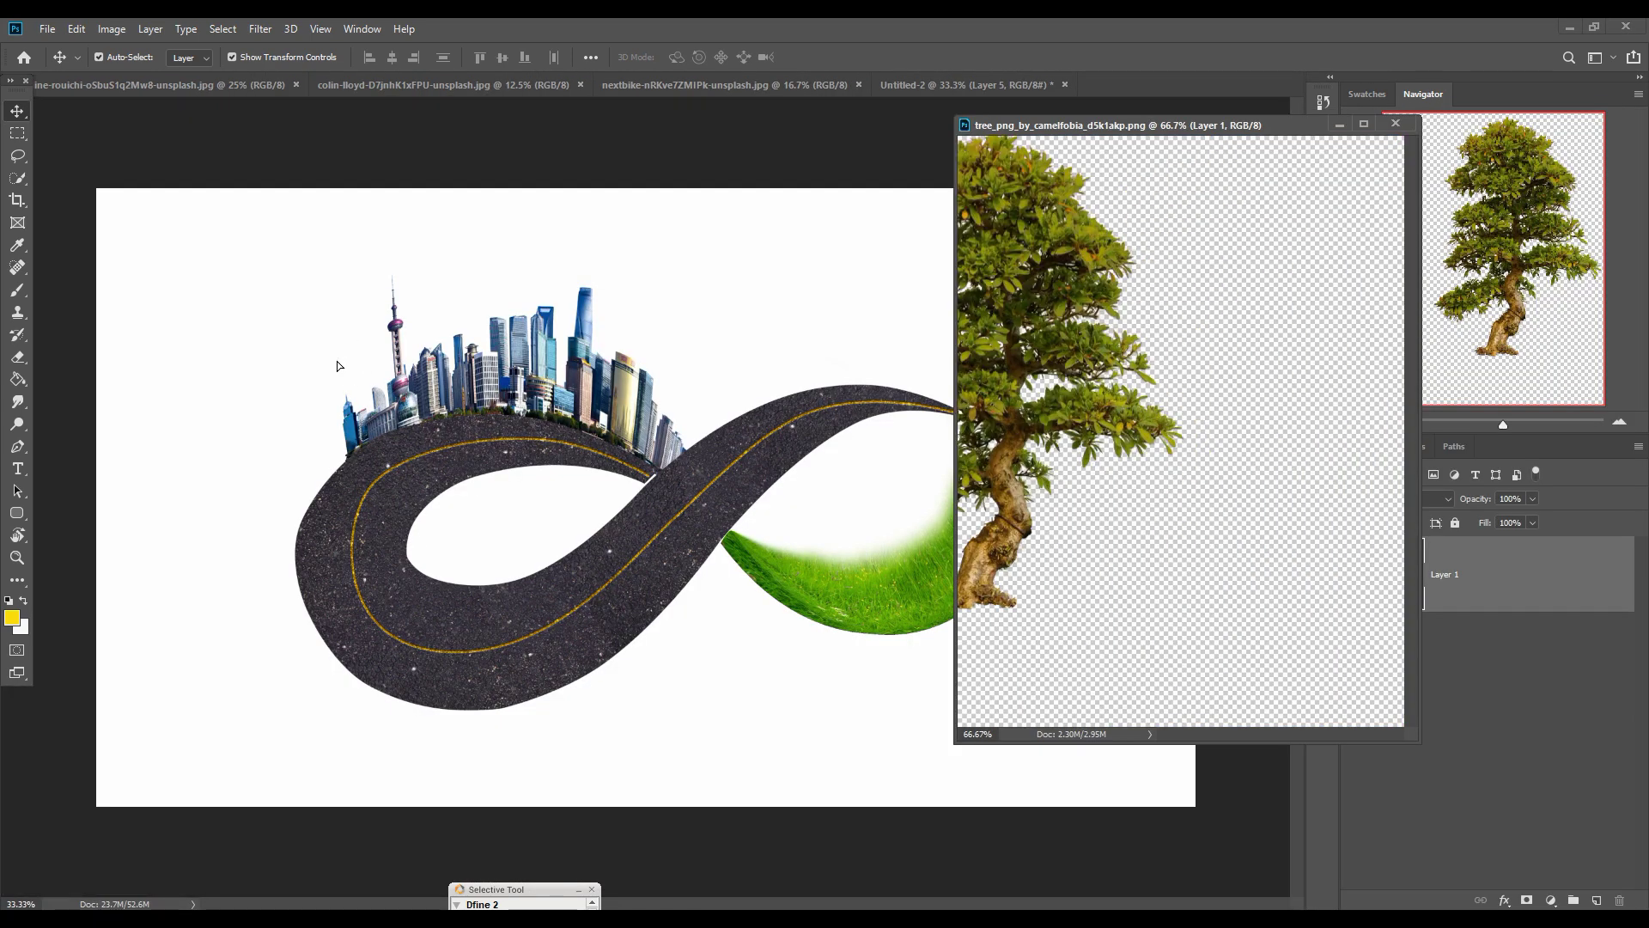
# Step: Scale the tree to about 41.67%, rotate it about -36°, and place it beside the skyline at the left loop's outer edge
pyautogui.moveTo(430, 244); pyautogui.dragTo(261, 342)
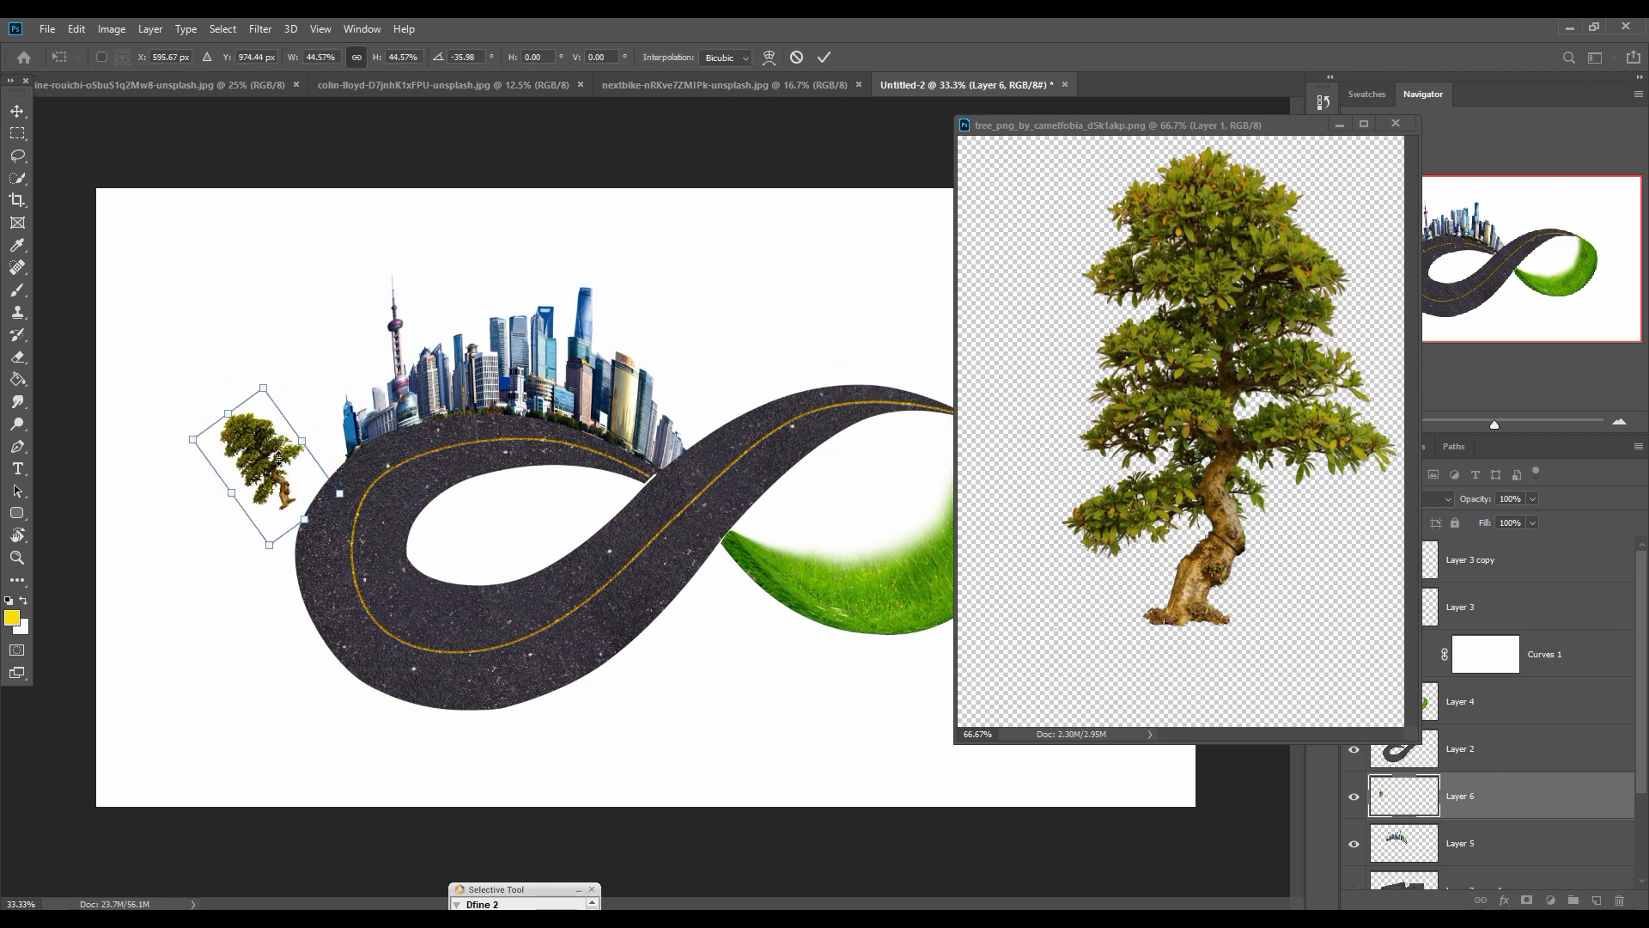
pyautogui.moveTo(267, 458); pyautogui.dragTo(330, 413)
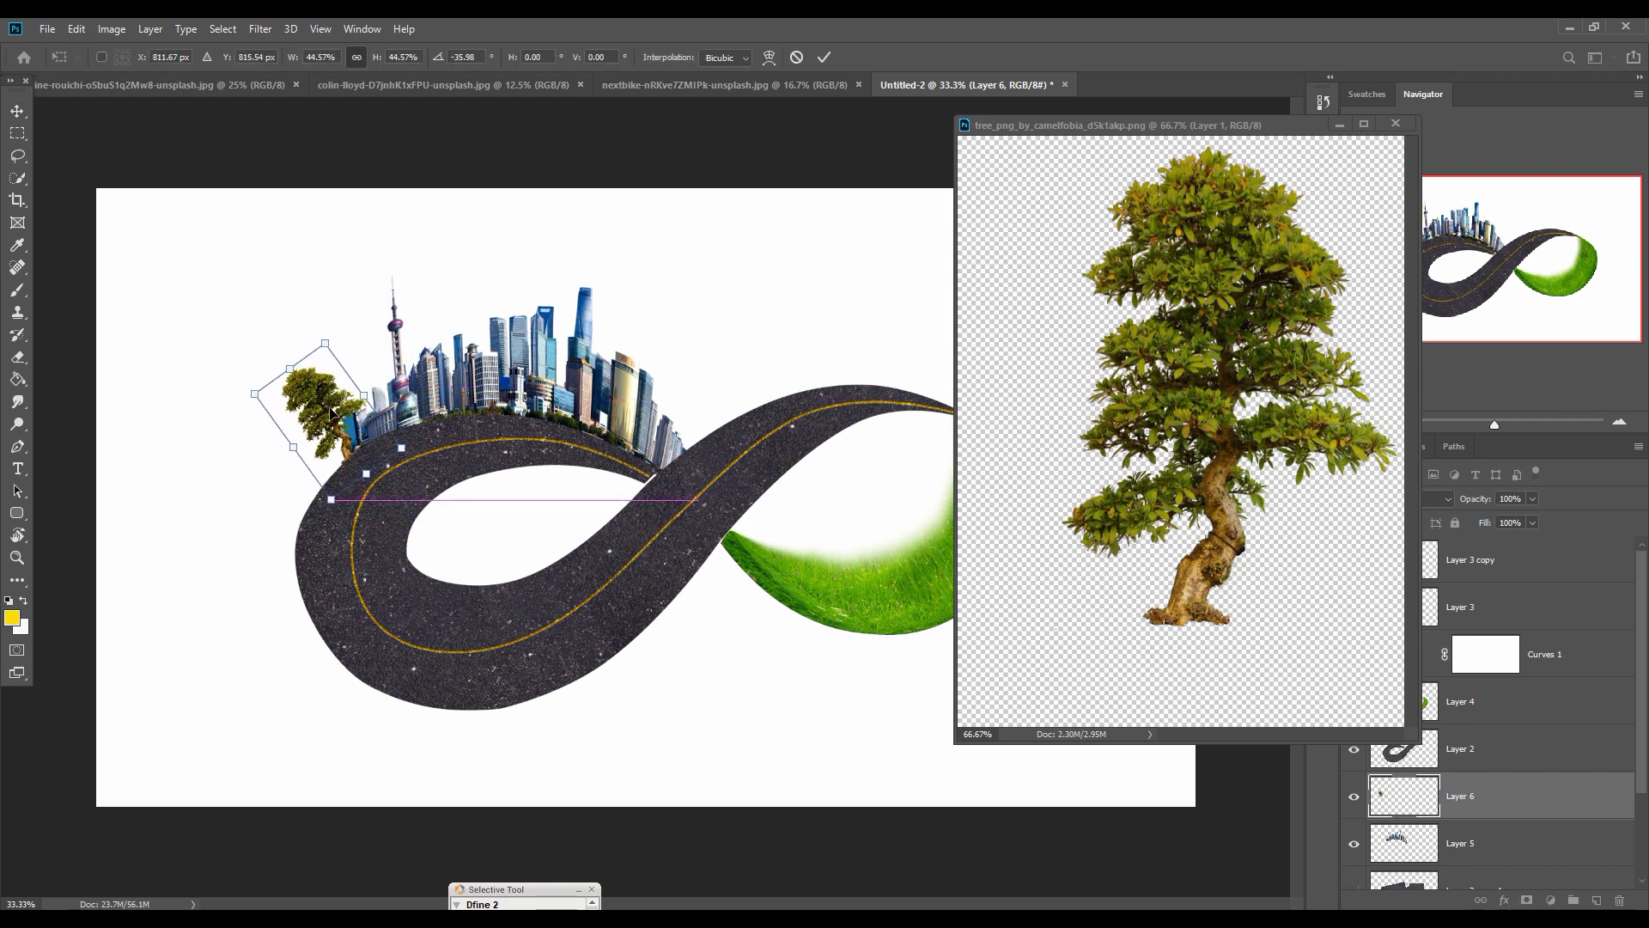
pyautogui.moveTo(334, 344); pyautogui.dragTo(333, 355)
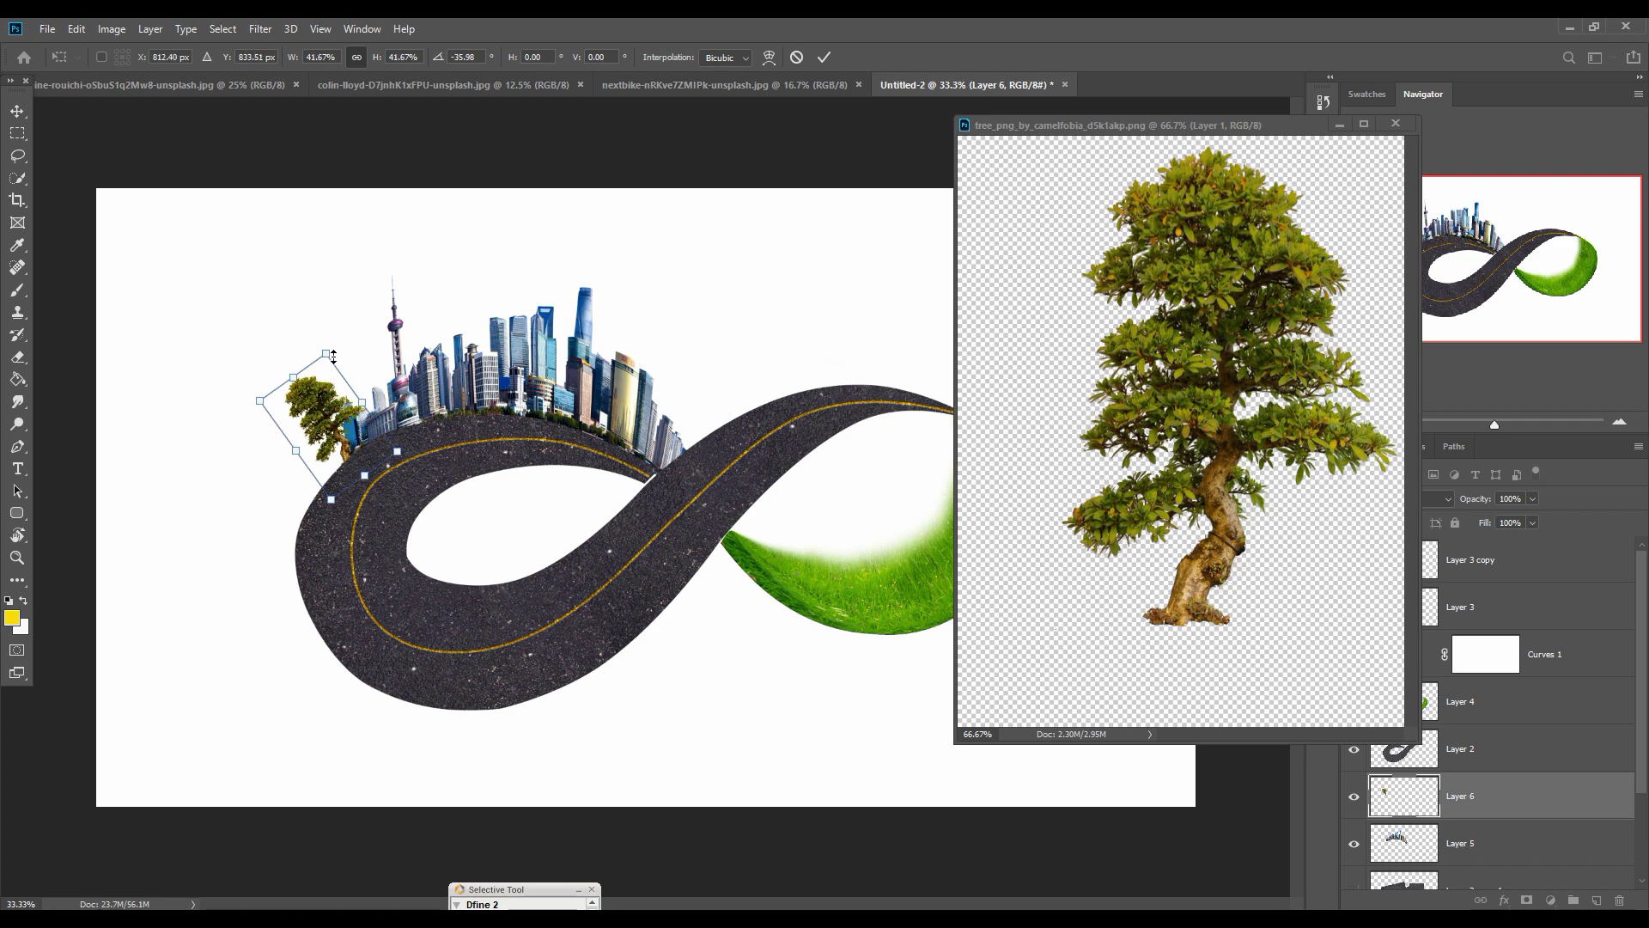
pyautogui.click(825, 56)
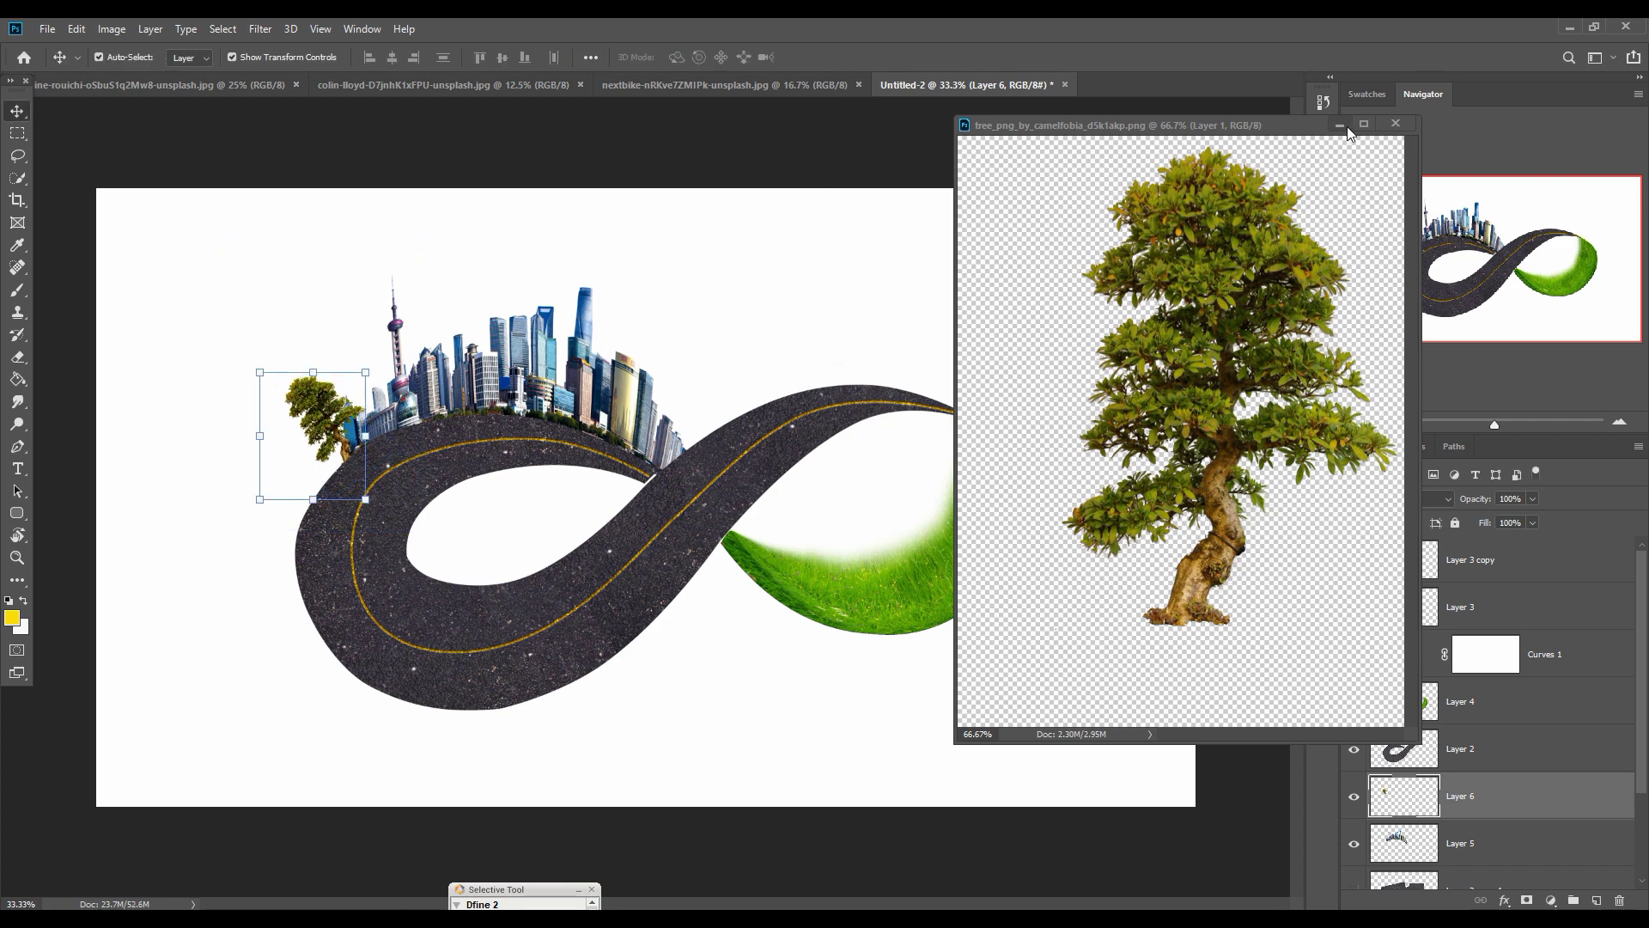
pyautogui.click(279, 422)
pyautogui.moveTo(329, 432); pyautogui.dragTo(329, 430)
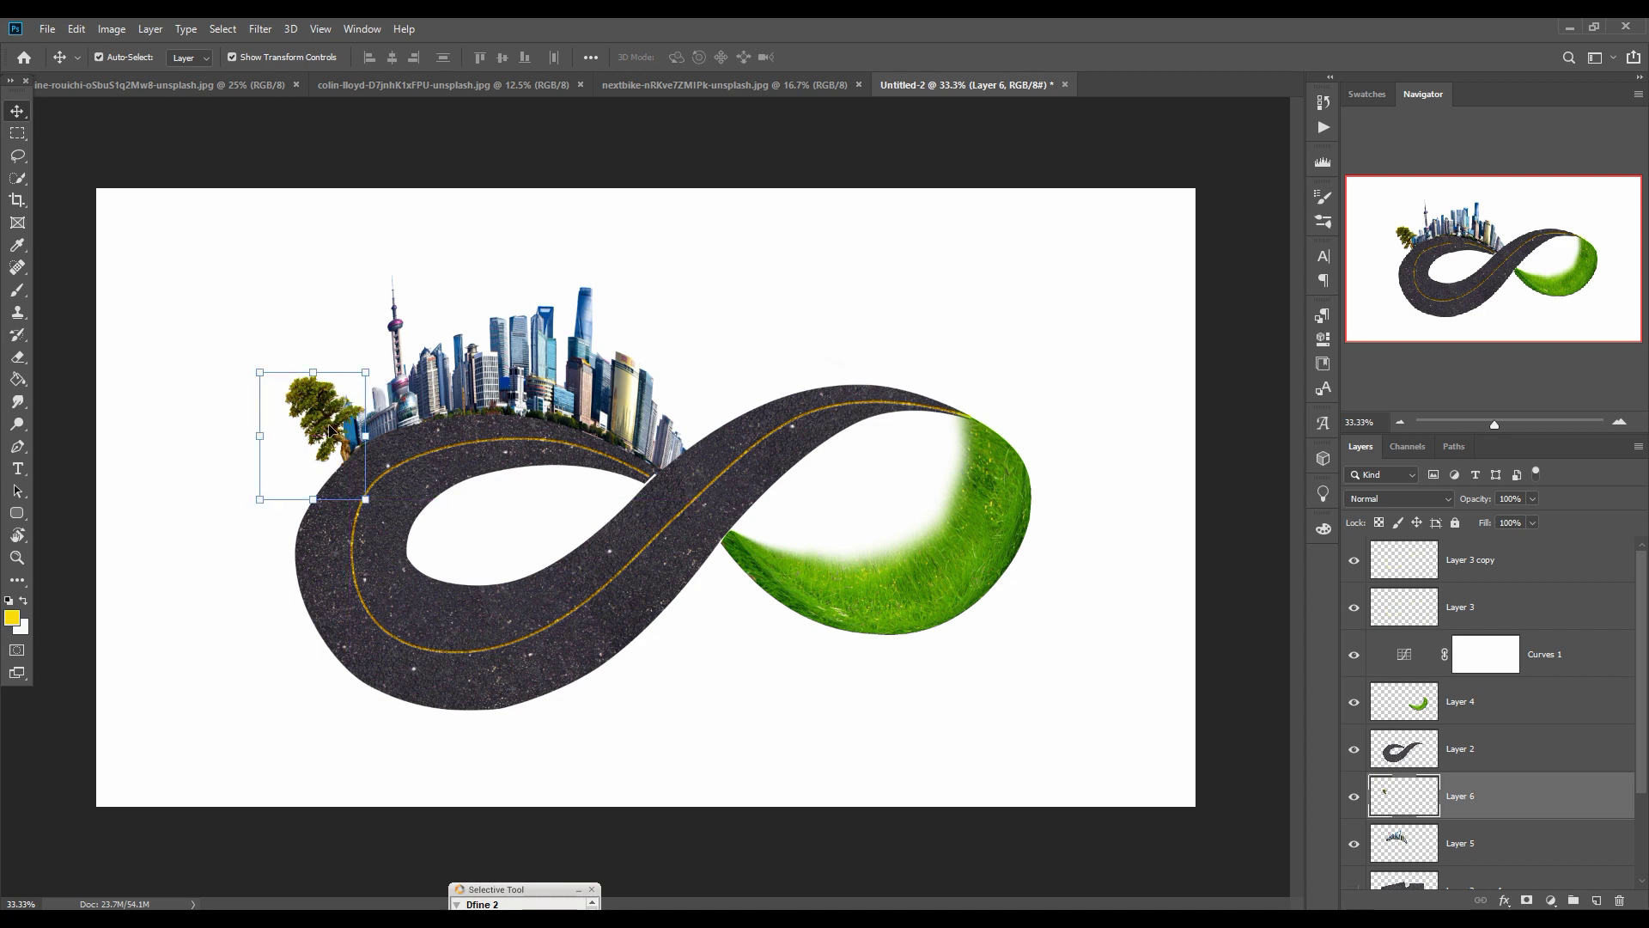
# Step: Duplicate the tree layer as Layer 6 copy and move the copy above the Curves 1 layer
pyautogui.rightClick(1531, 788)
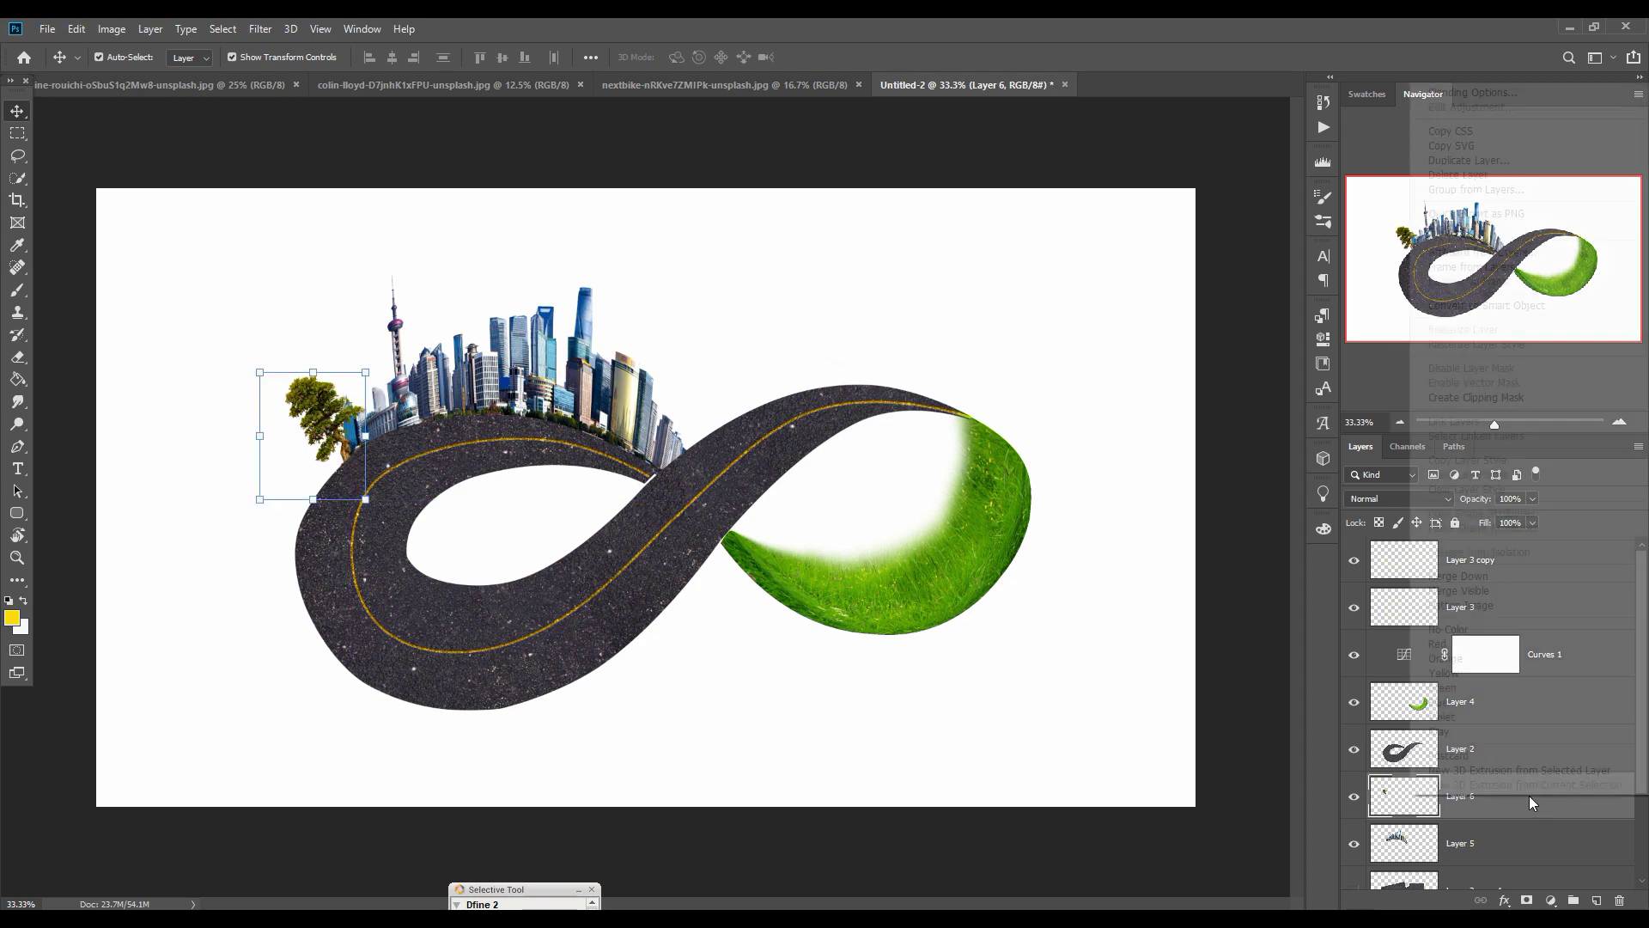
pyautogui.click(1464, 160)
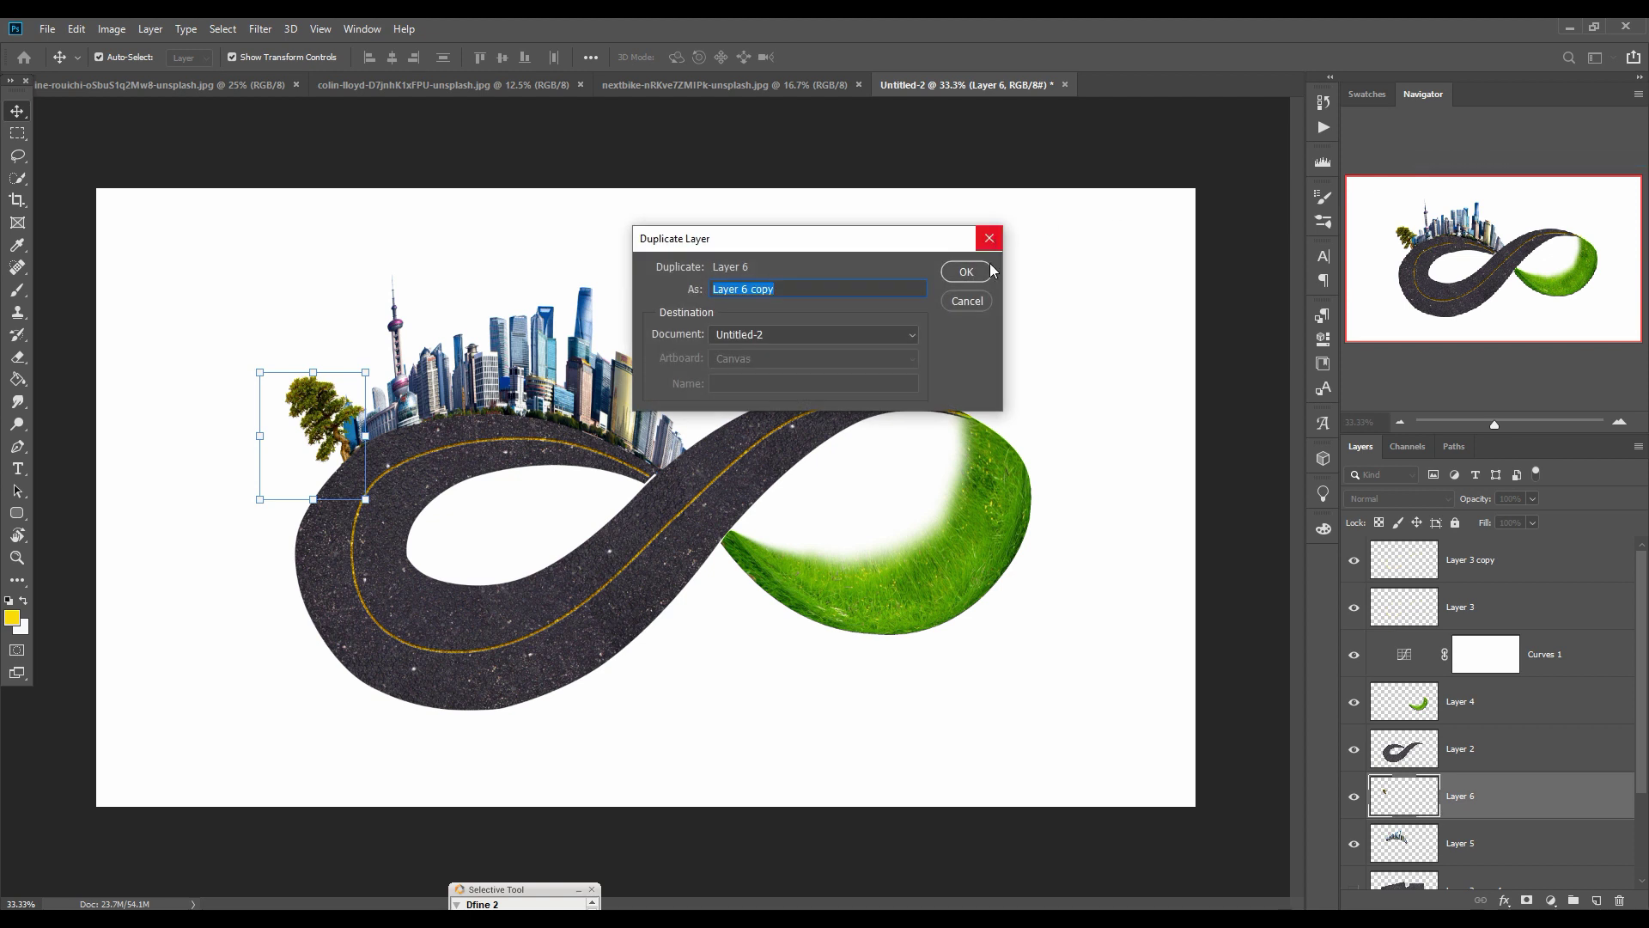
pyautogui.click(965, 271)
pyautogui.moveTo(1469, 788); pyautogui.dragTo(1482, 633)
# Step: Scale the tree copy to about 57%, rotate it about 30°, and place it upright in front of the skyline on the road's upper edge
pyautogui.moveTo(366, 373); pyautogui.dragTo(461, 412)
pyautogui.moveTo(518, 357); pyautogui.dragTo(470, 402)
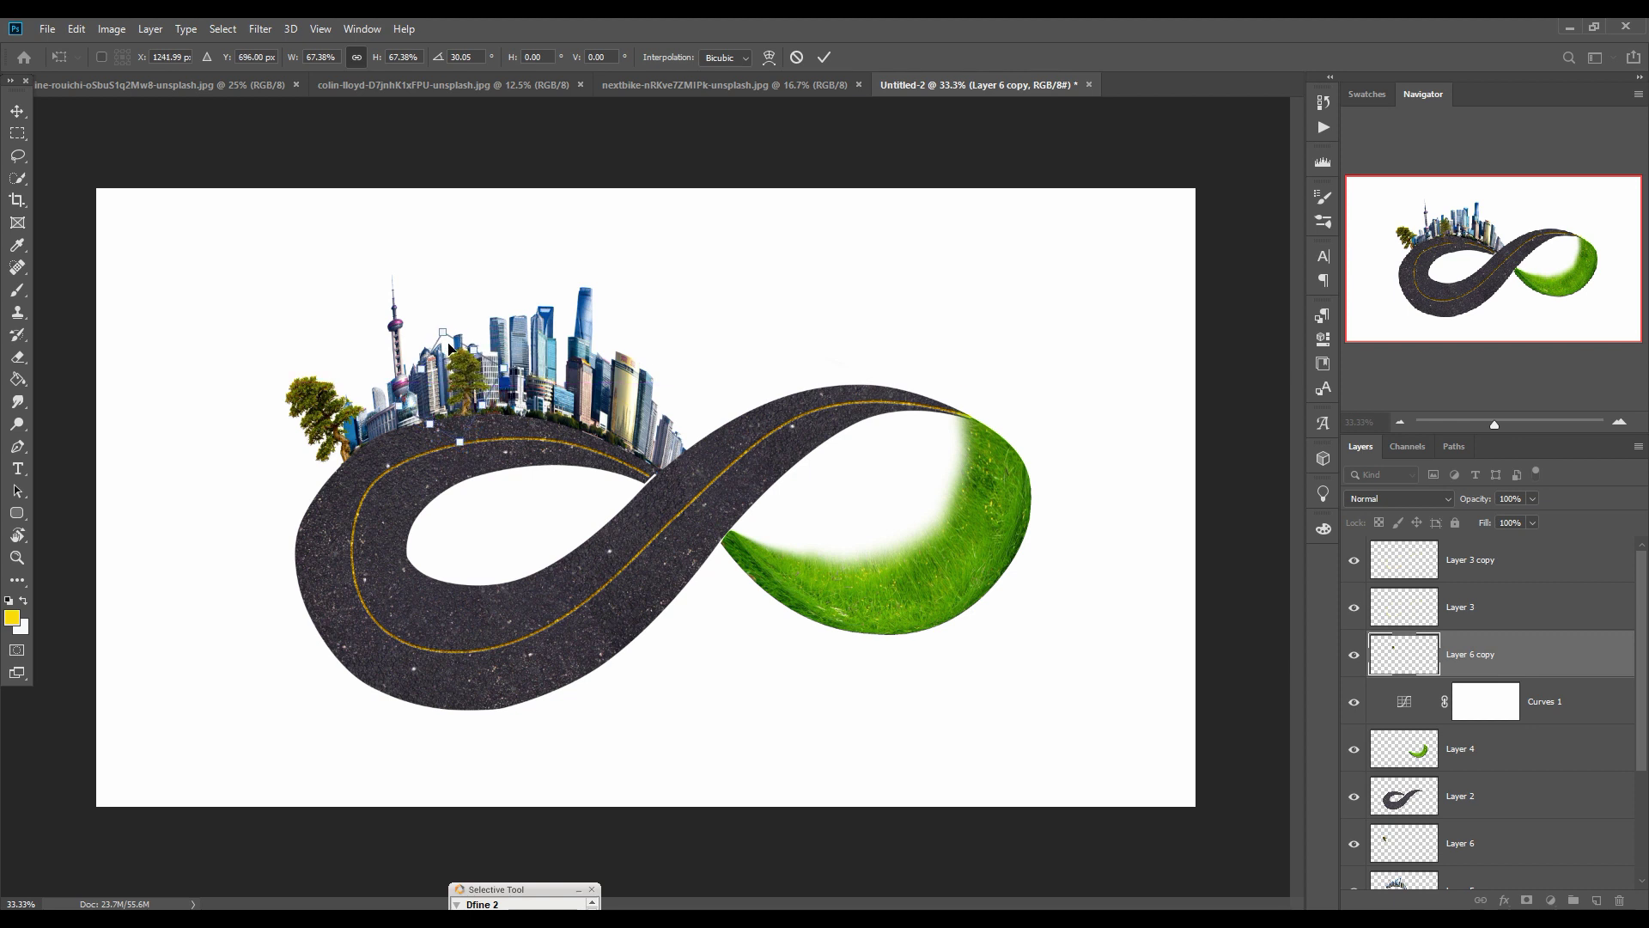
pyautogui.moveTo(447, 346); pyautogui.dragTo(456, 368)
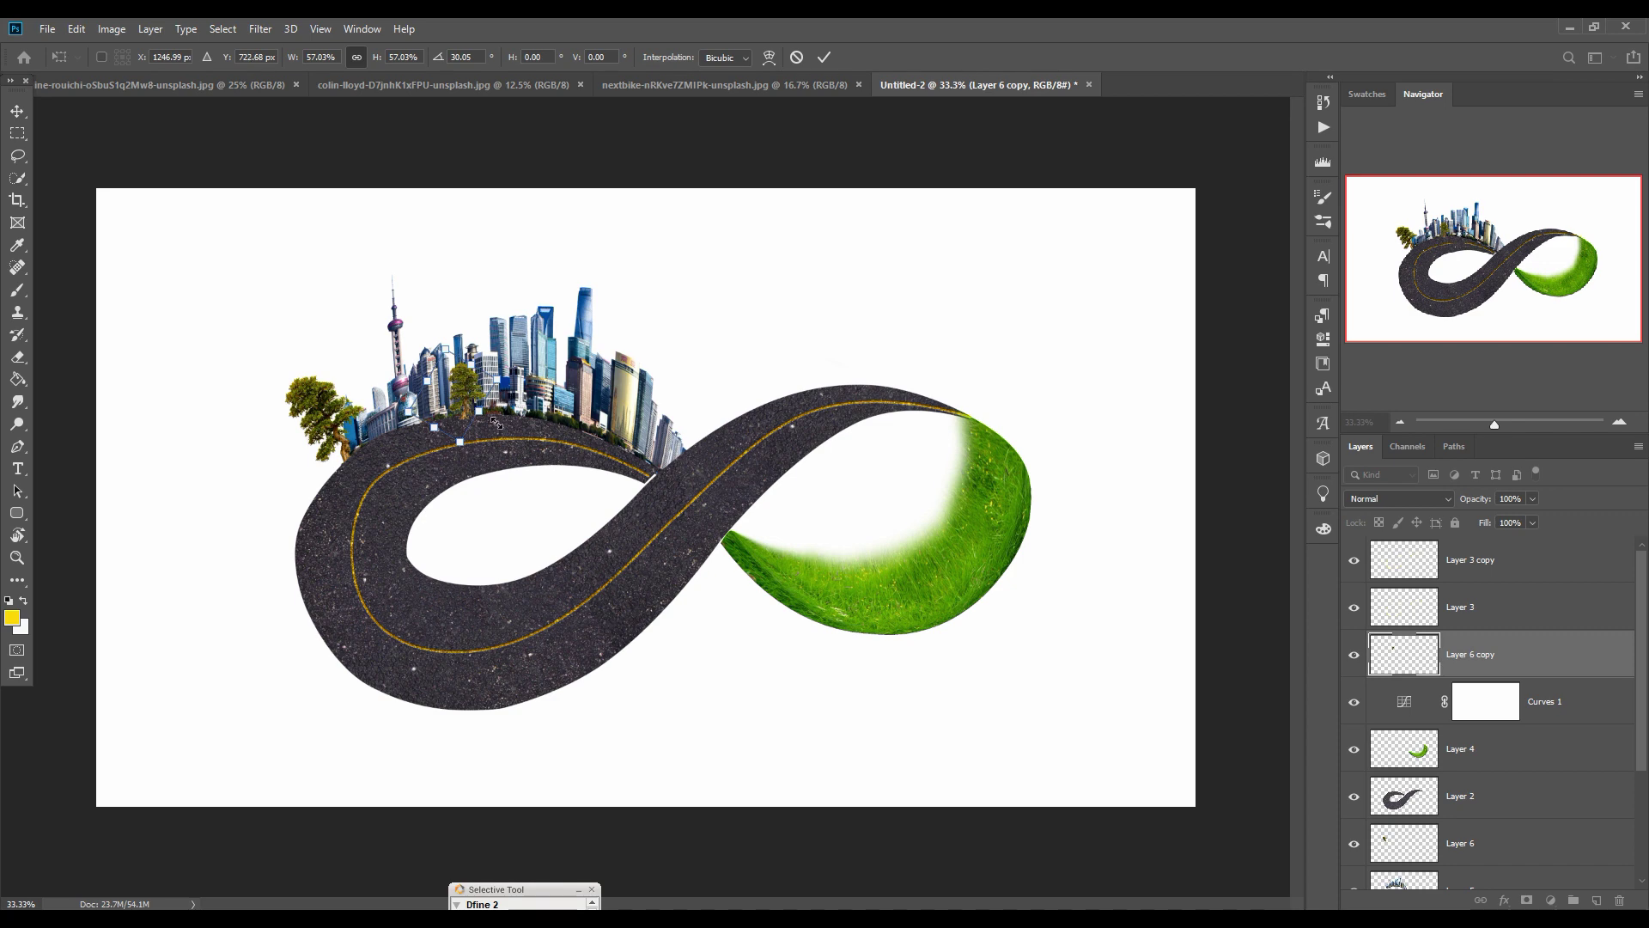
pyautogui.press('Up')
pyautogui.press('Up')
pyautogui.press('Up')
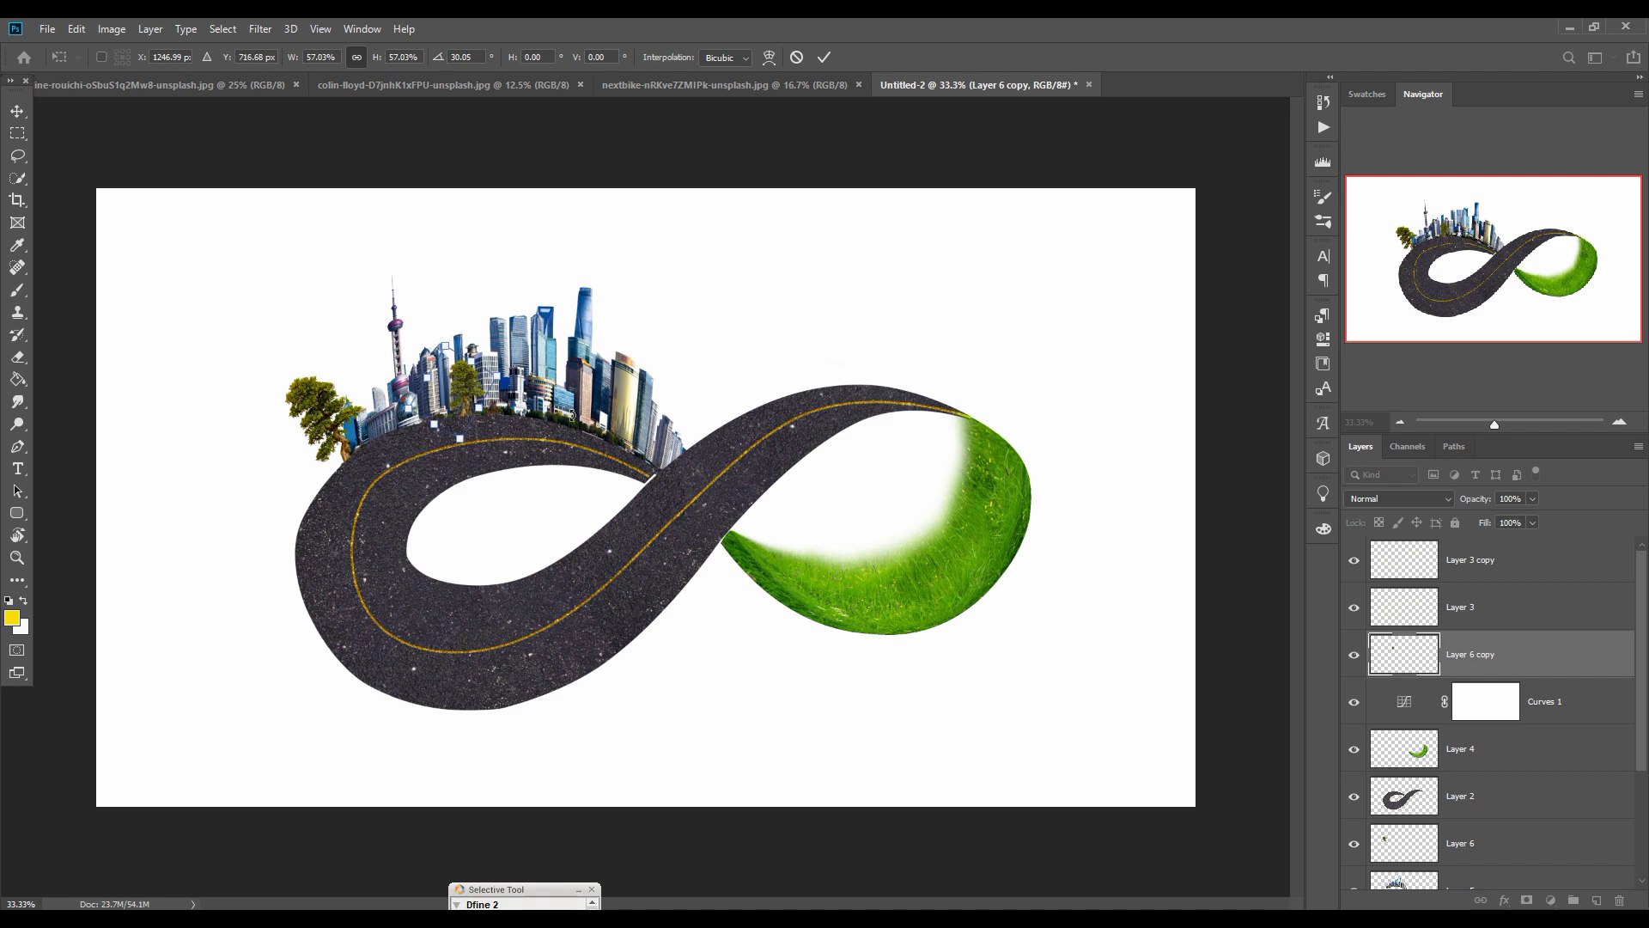
pyautogui.click(824, 58)
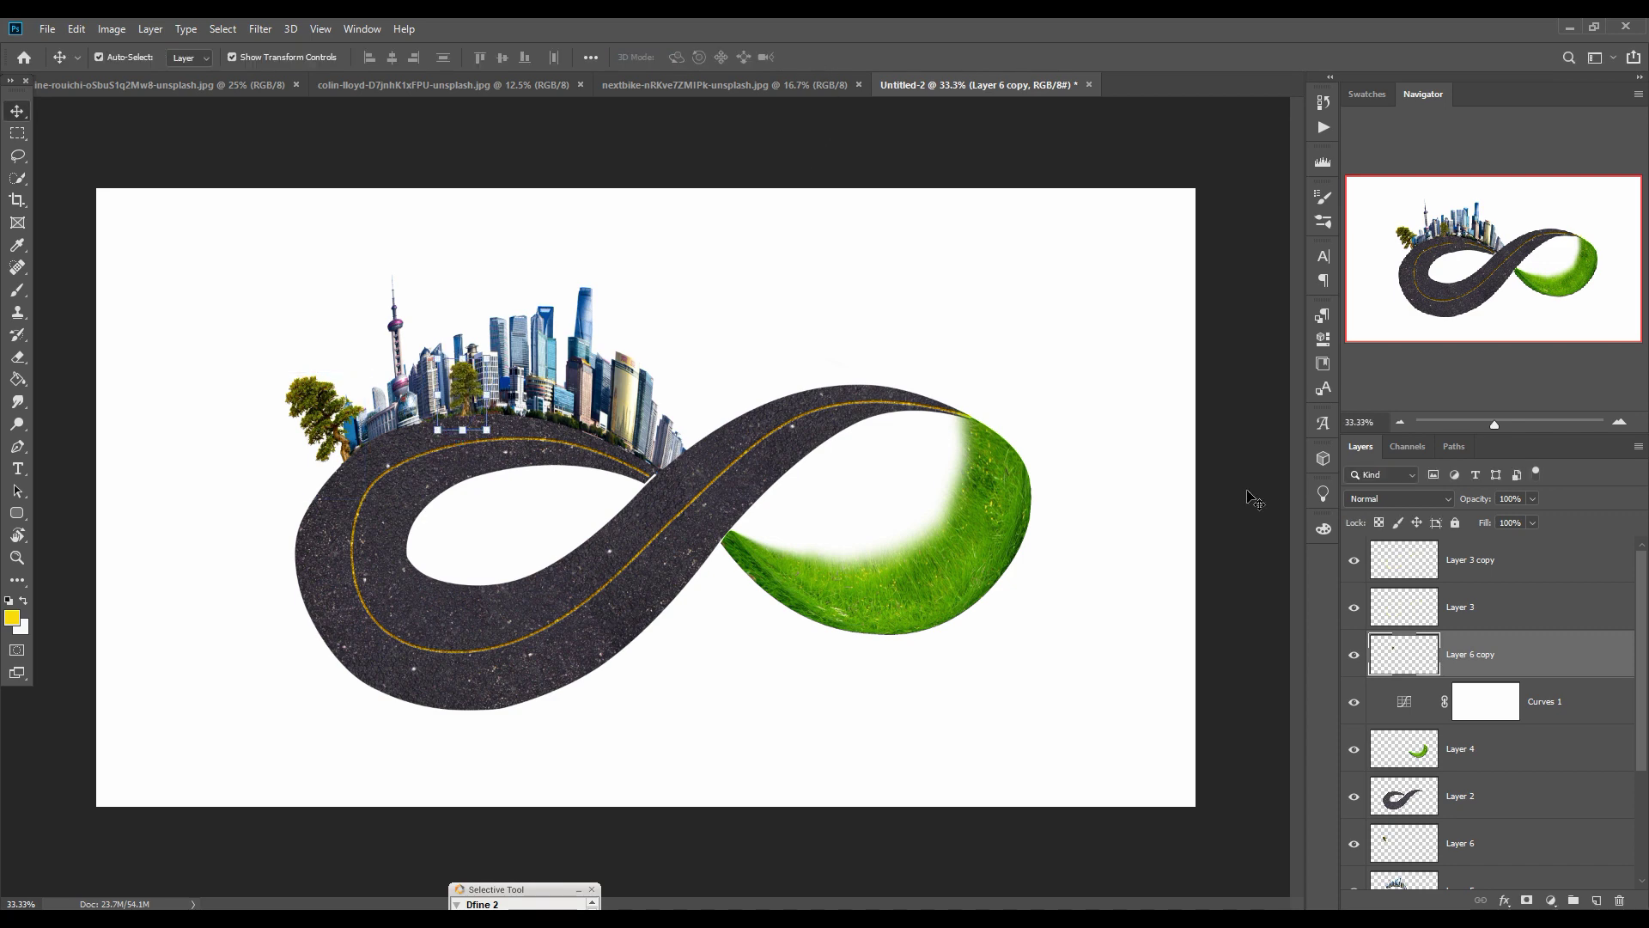
# Step: Duplicate the smaller tree's layer and move the duplicate toward the skyline's end nearest the road crossing
pyautogui.rightClick(1583, 683)
pyautogui.click(1394, 279)
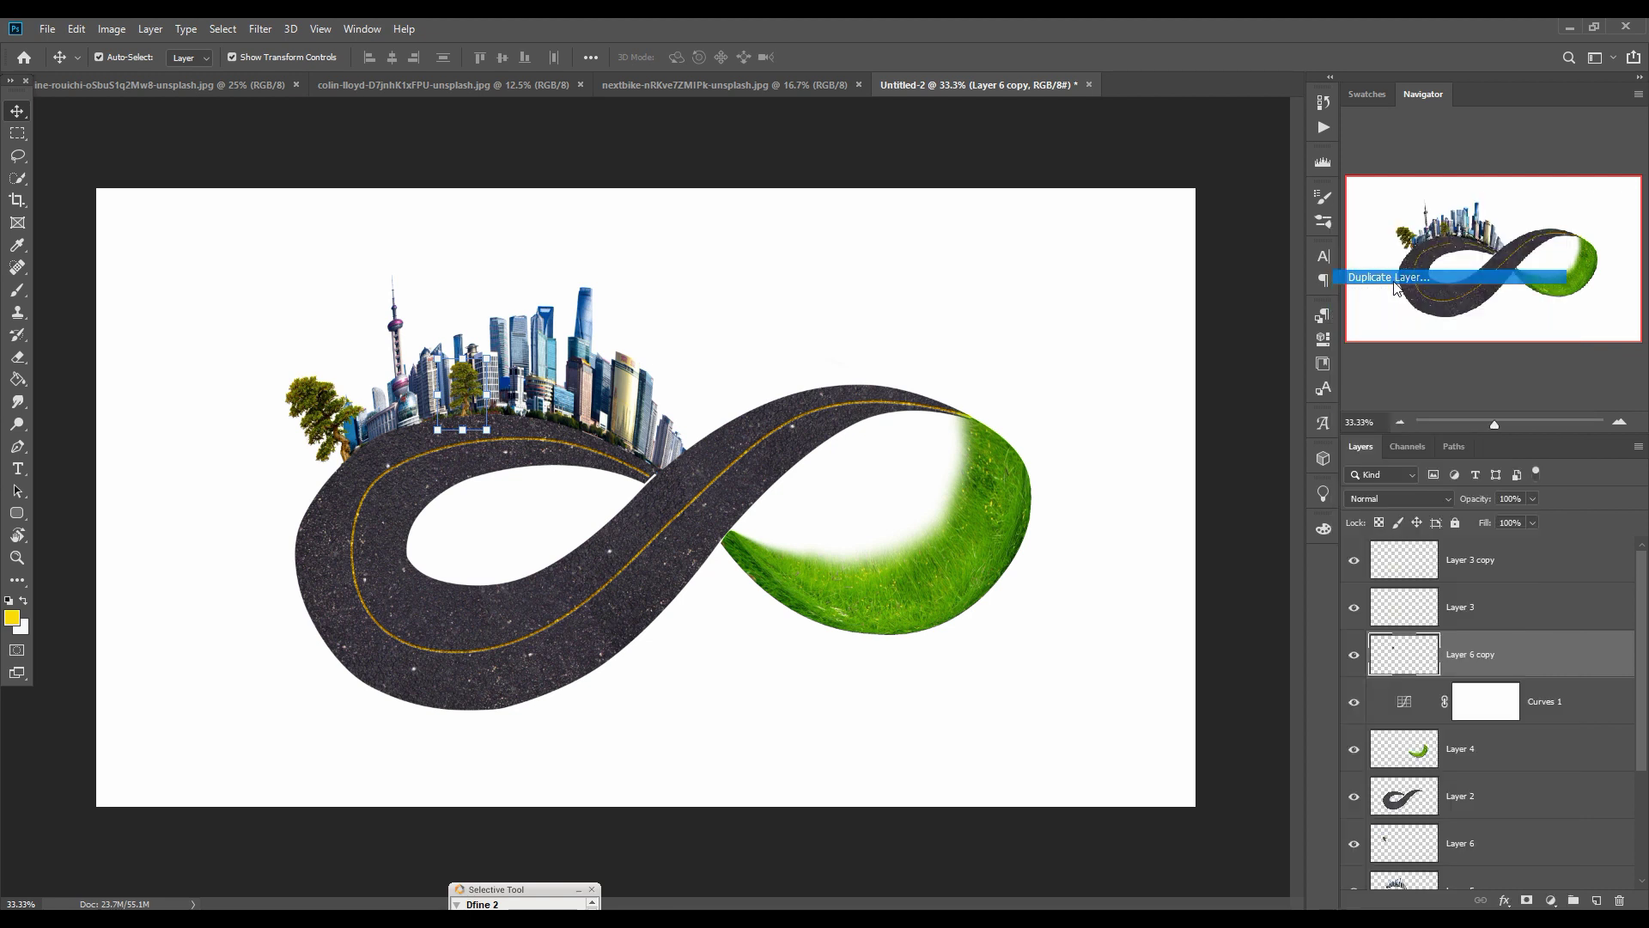
pyautogui.click(965, 273)
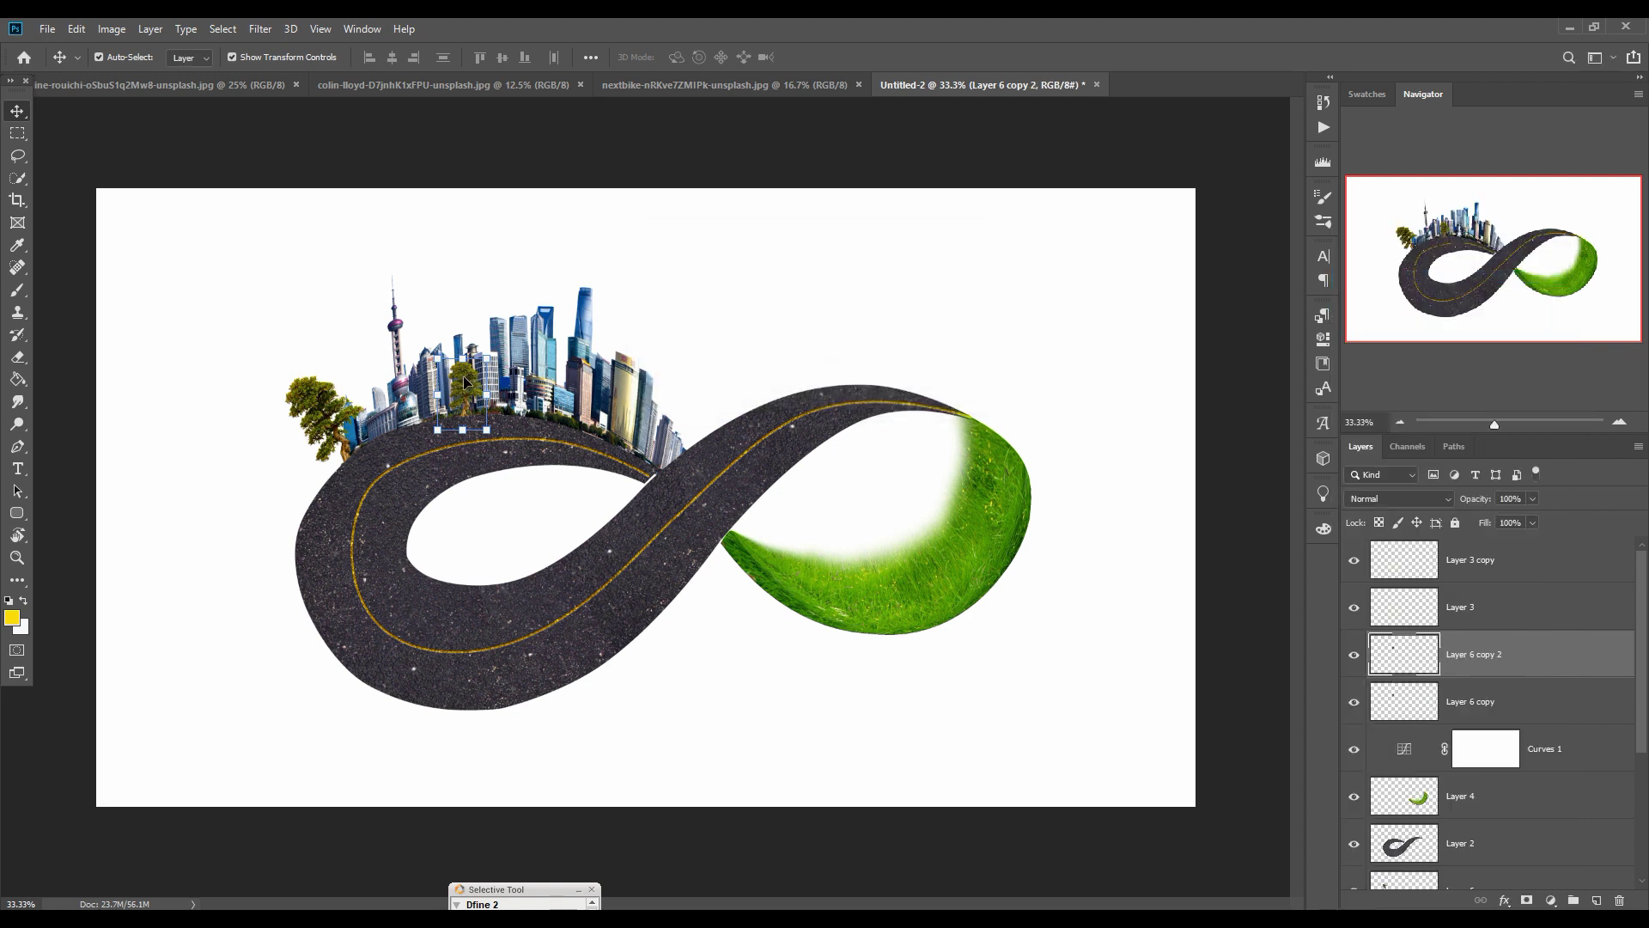
pyautogui.moveTo(463, 382); pyautogui.dragTo(599, 409)
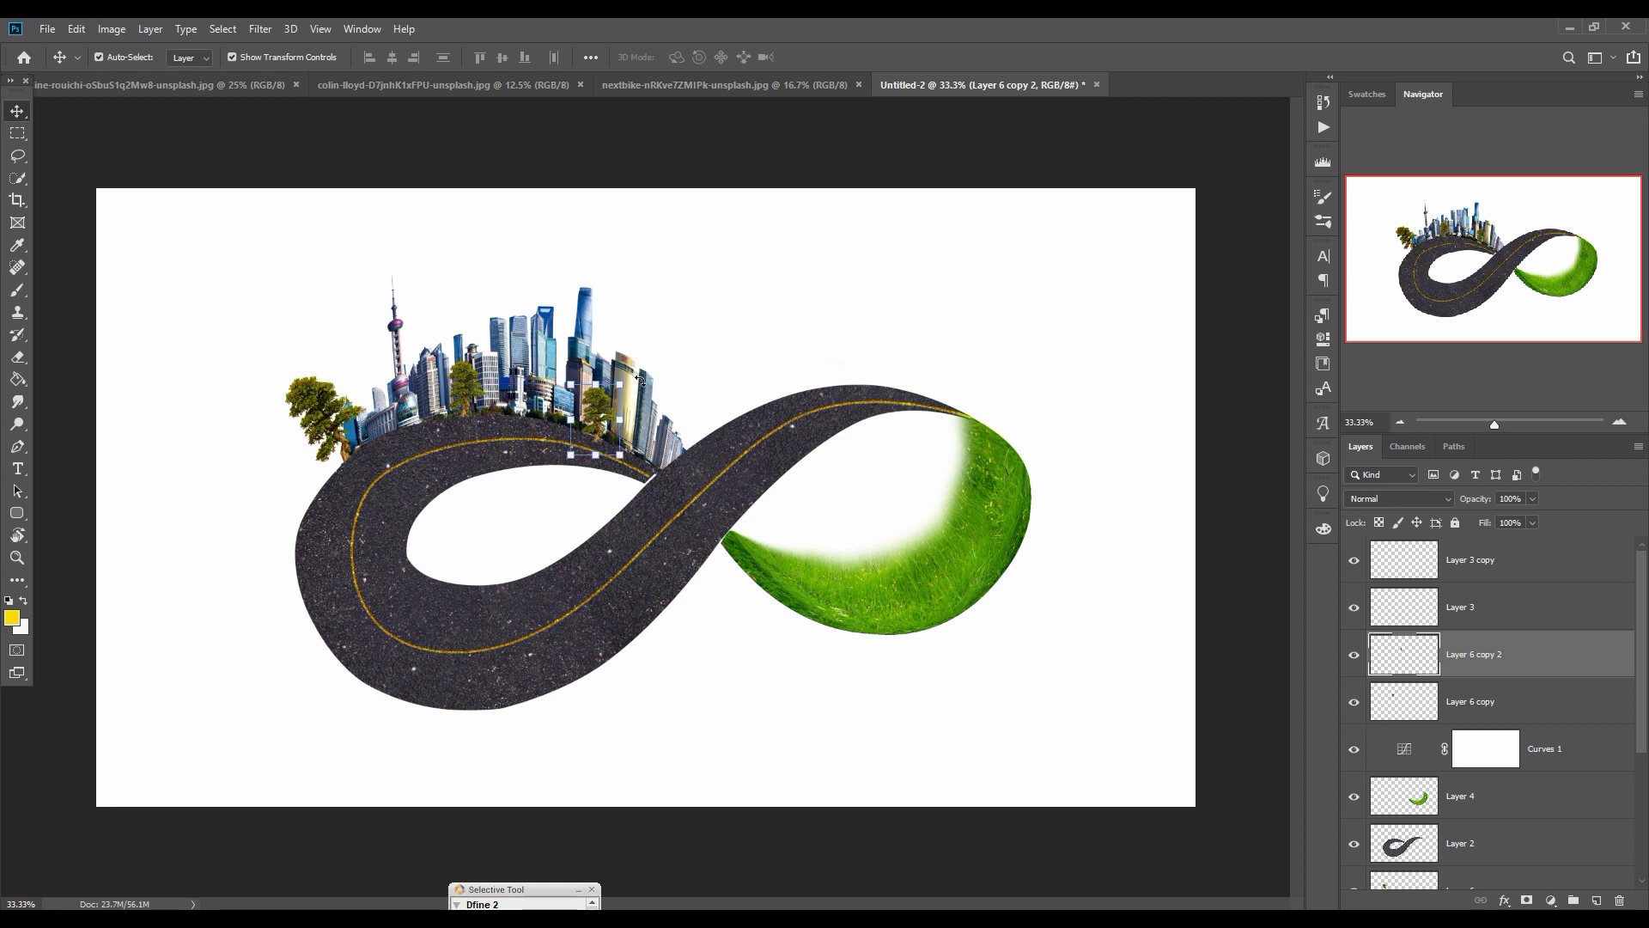
# Step: Rotate the second small tree about 6.25°, fit its base to the road's upper edge, and apply the transform
pyautogui.click(641, 381)
pyautogui.moveTo(644, 382); pyautogui.dragTo(648, 388)
pyautogui.moveTo(604, 439); pyautogui.dragTo(611, 429)
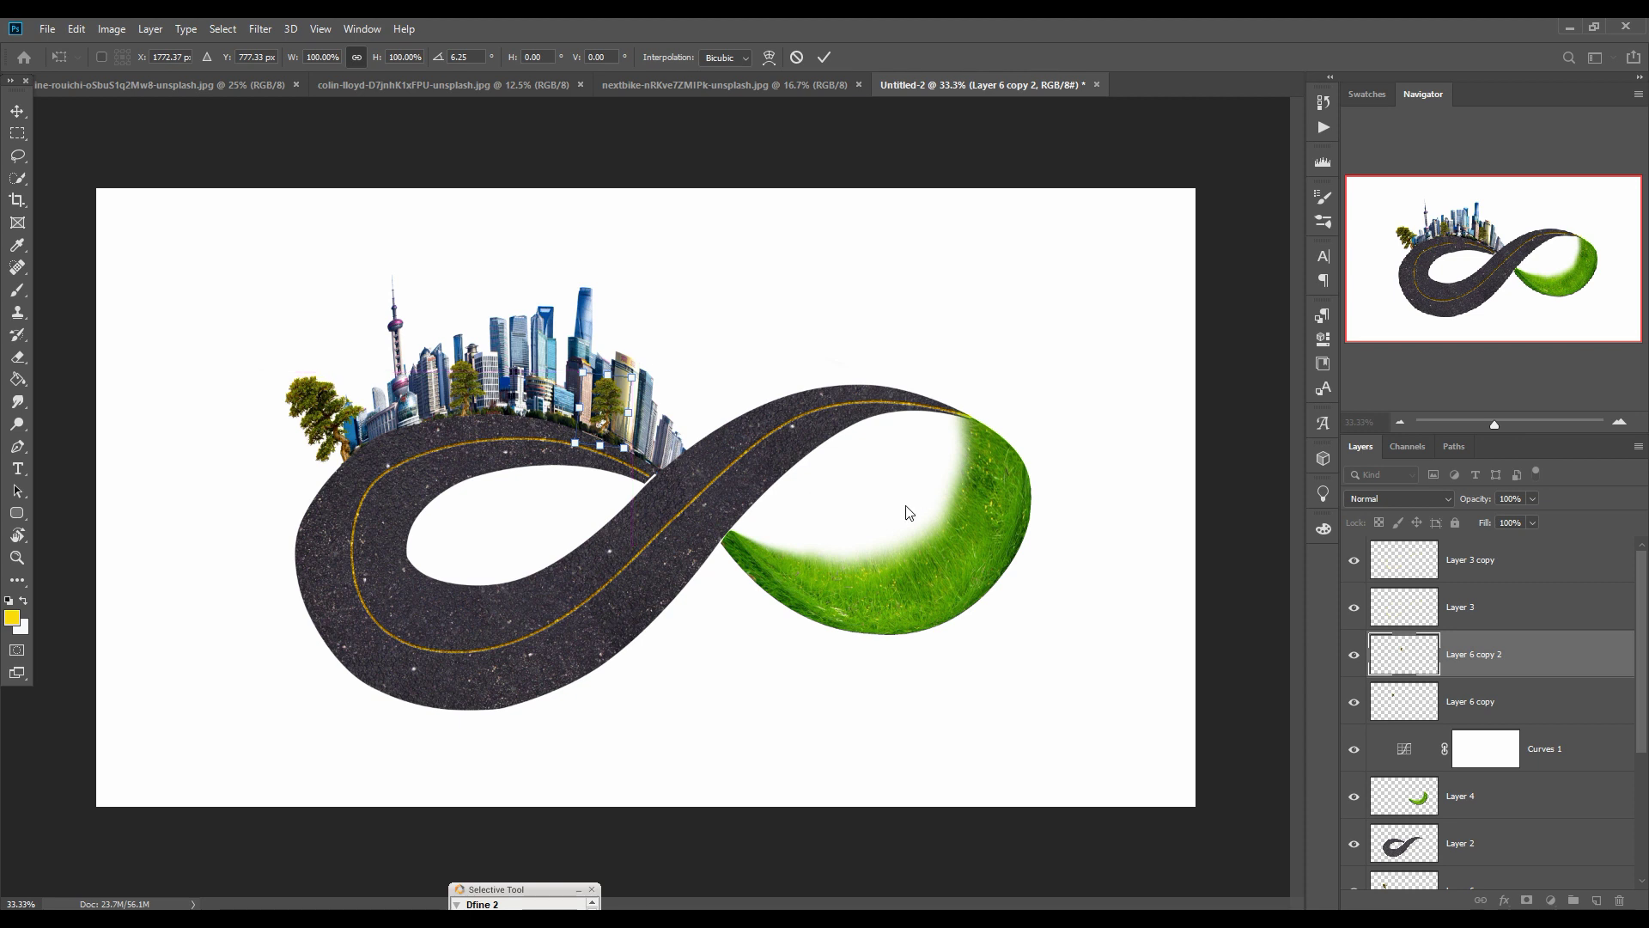
pyautogui.press('Down')
pyautogui.press('Down')
pyautogui.press('Down')
pyautogui.press('Down')
pyautogui.press('Down')
pyautogui.press('Down')
pyautogui.press('Down')
pyautogui.press('Down')
pyautogui.press('Down')
pyautogui.press('Down')
pyautogui.press('Down')
pyautogui.press('Down')
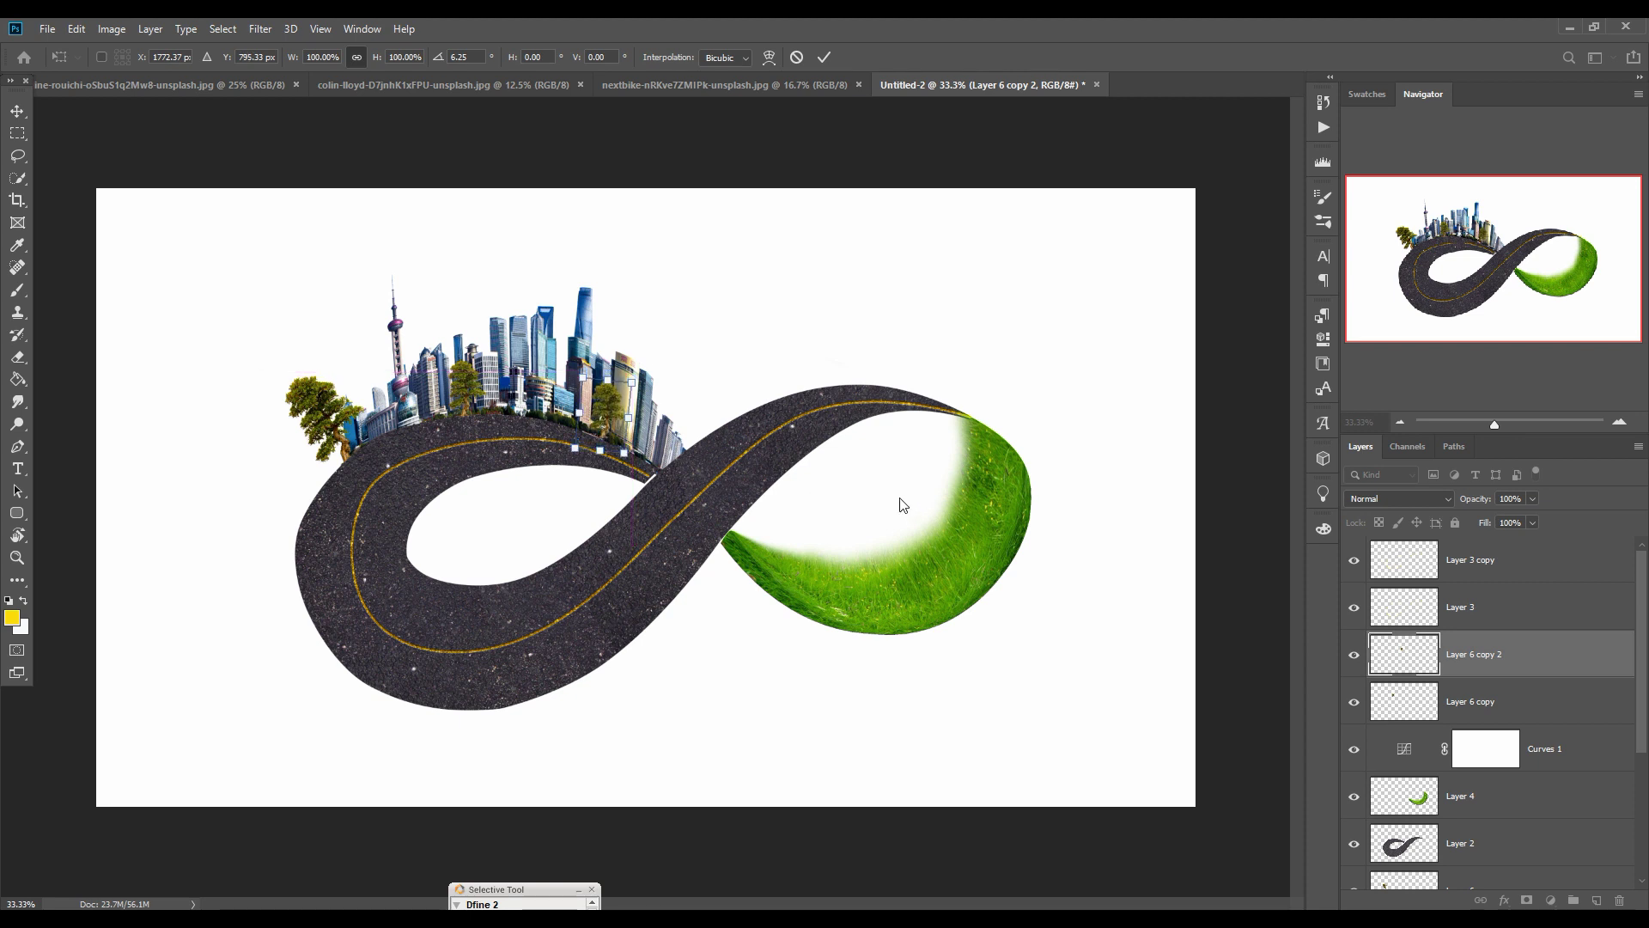
pyautogui.click(822, 57)
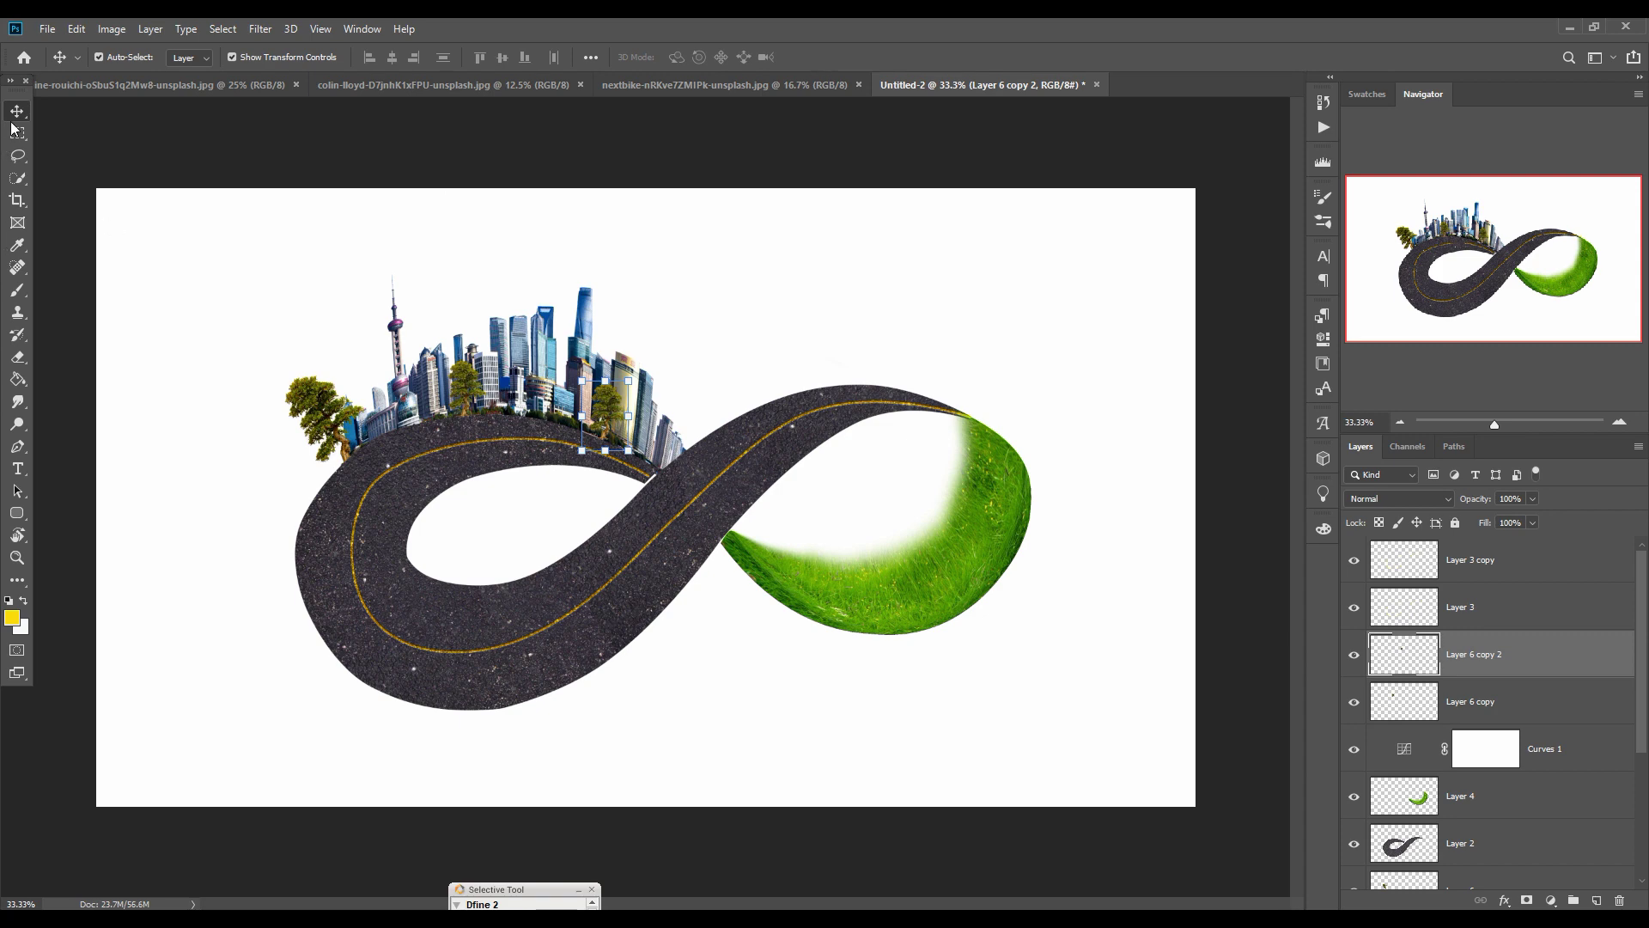
# Step: In the nextbike photo, cut the cyclist and bicycle out of the background with the Pen tool, including the gap beside the shoe
pyautogui.click(668, 87)
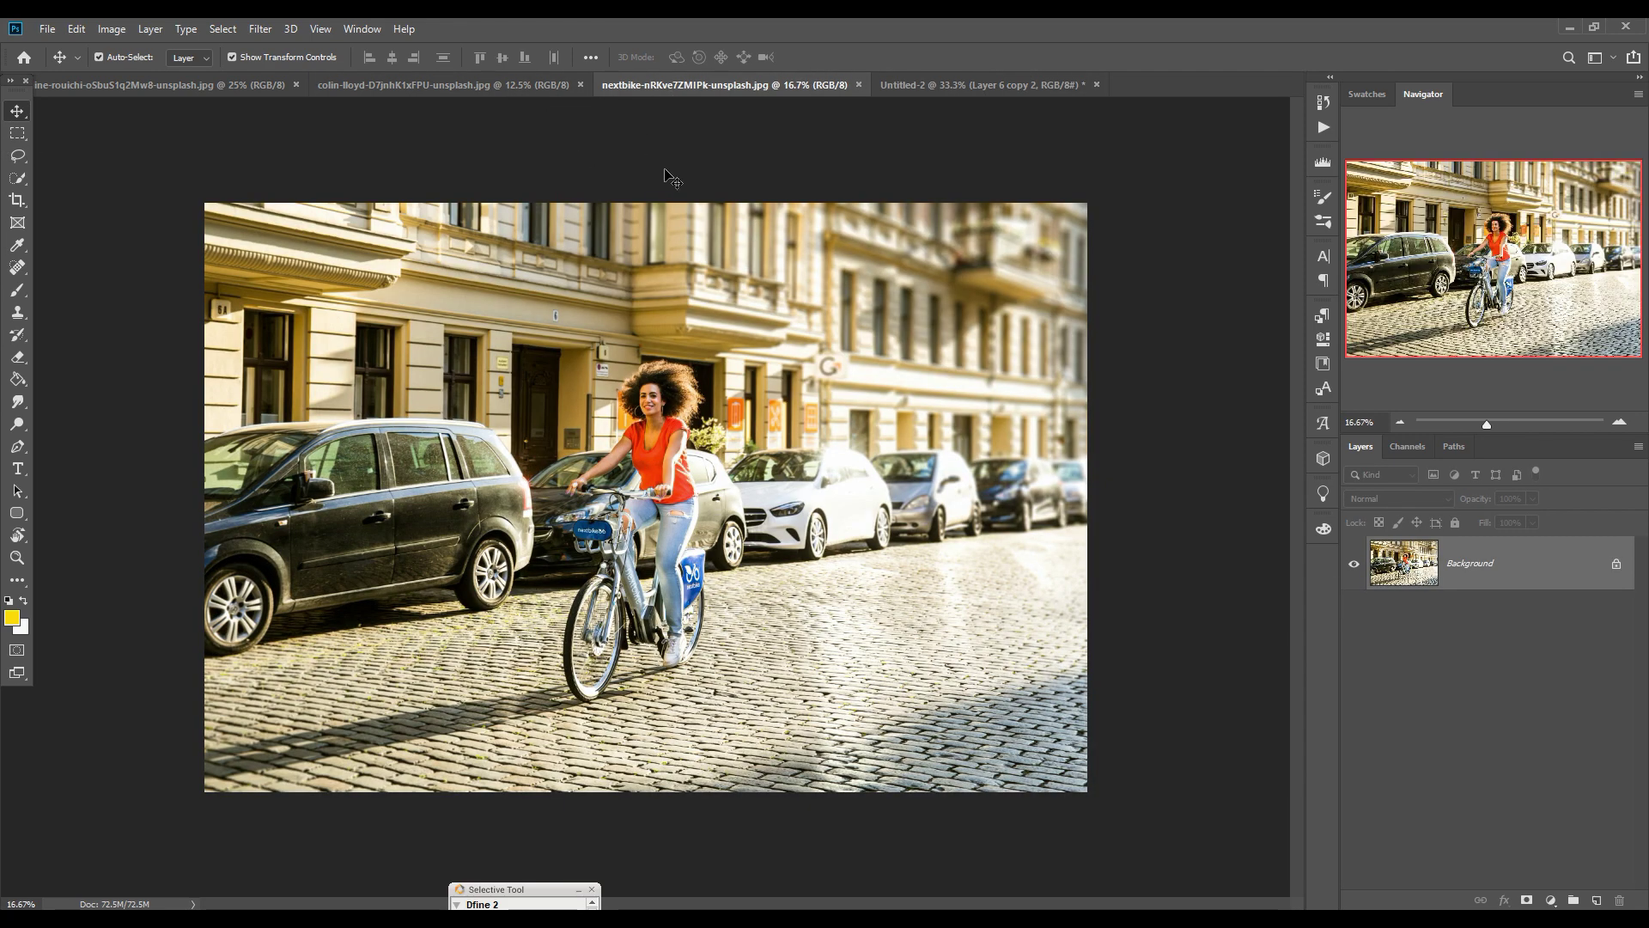
pyautogui.click(17, 447)
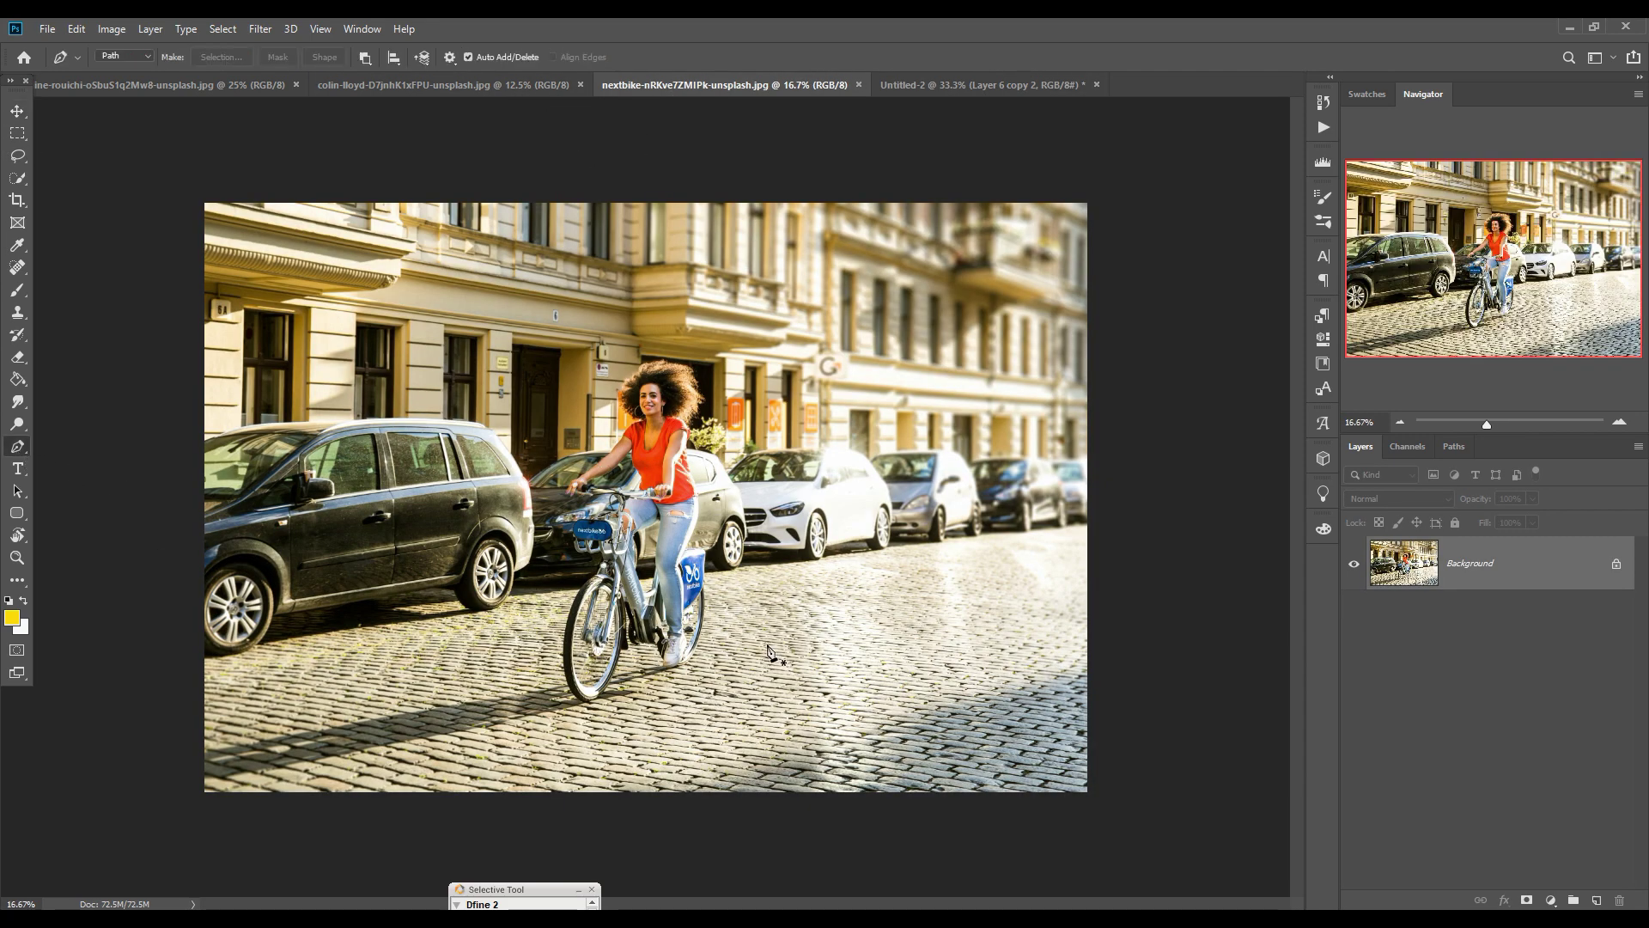
pyautogui.hotkey('ctrl', '+')
pyautogui.hotkey('ctrl', '+')
pyautogui.hotkey('ctrl', '+')
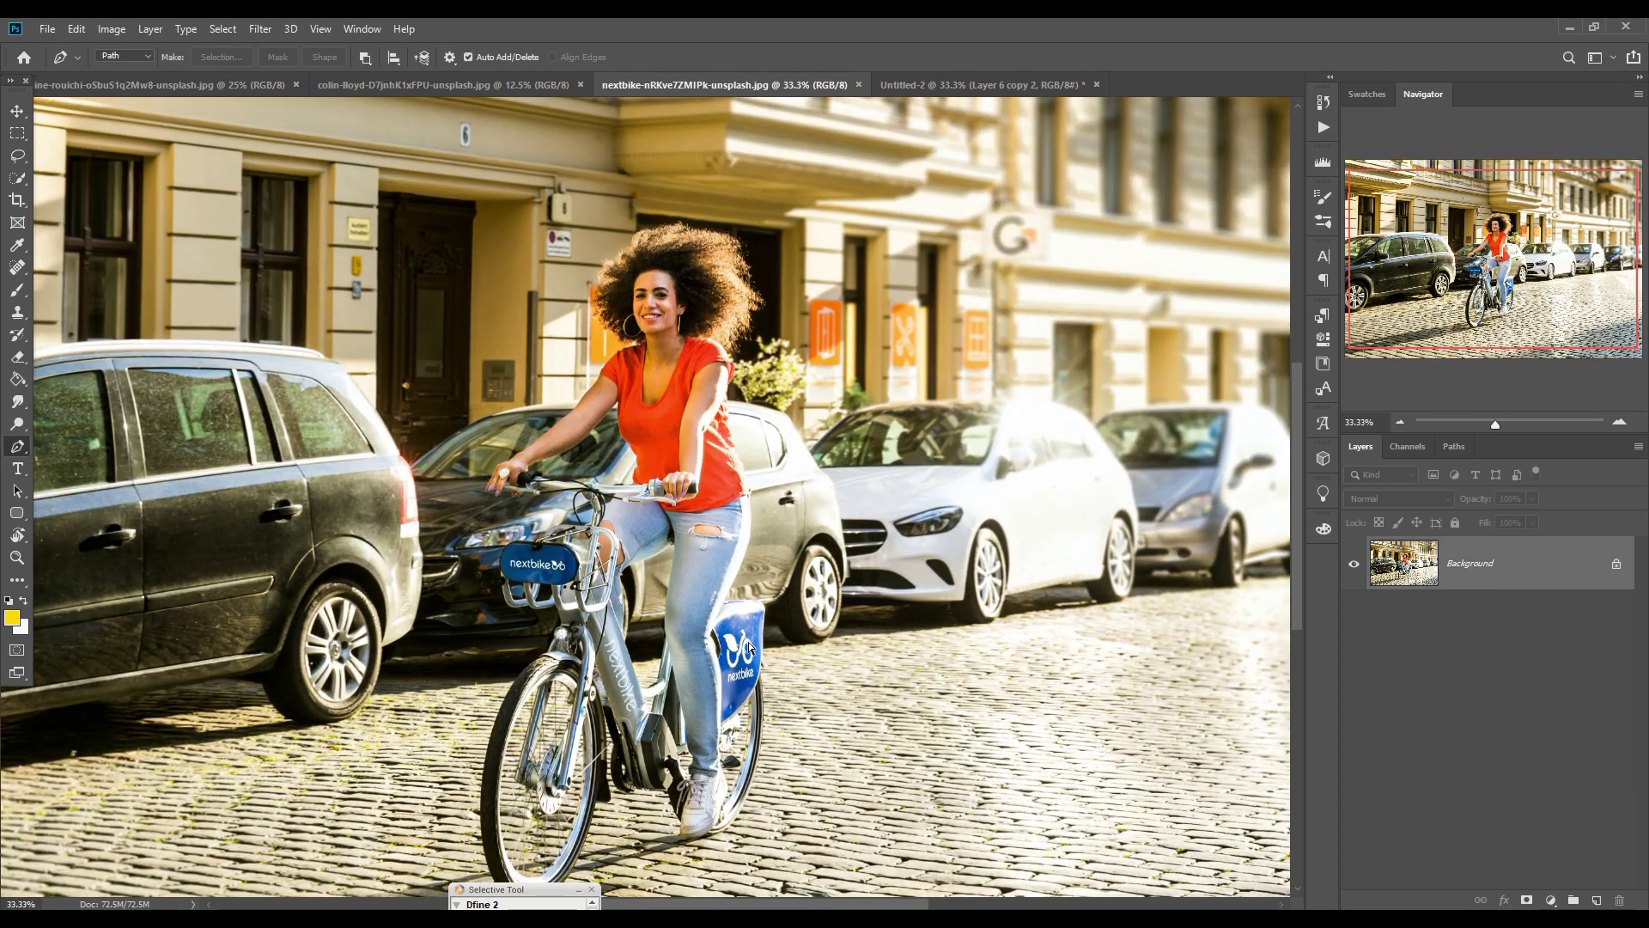
pyautogui.hotkey('ctrl', '+')
pyautogui.hotkey('ctrl', '+')
pyautogui.hotkey('ctrl', '+')
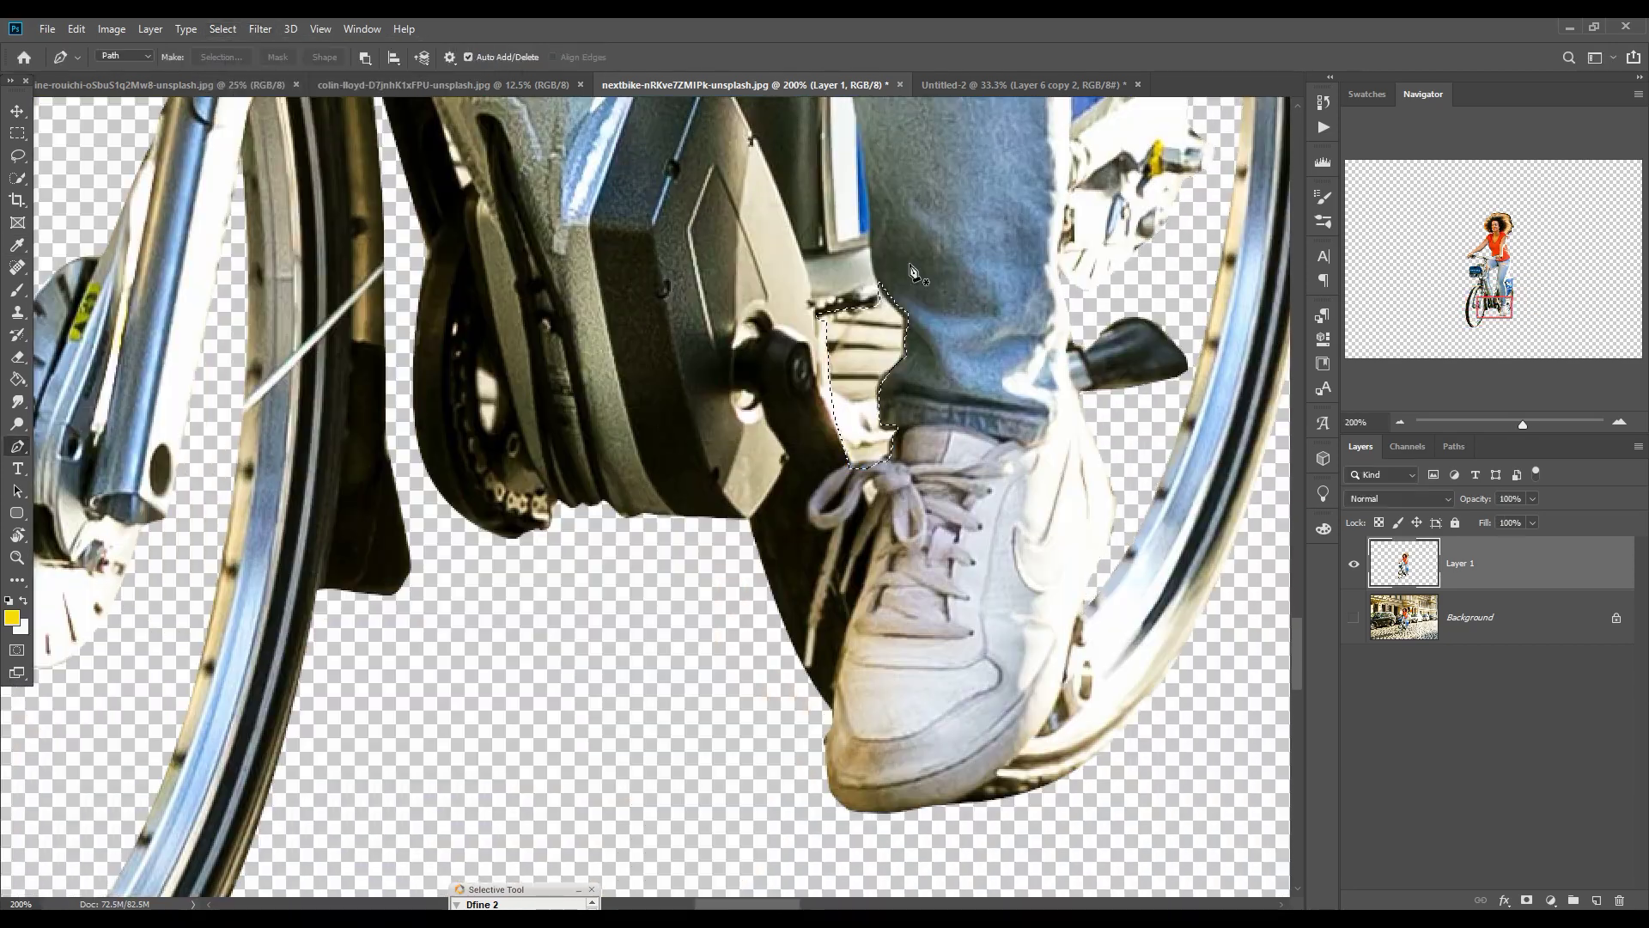
pyautogui.click(223, 28)
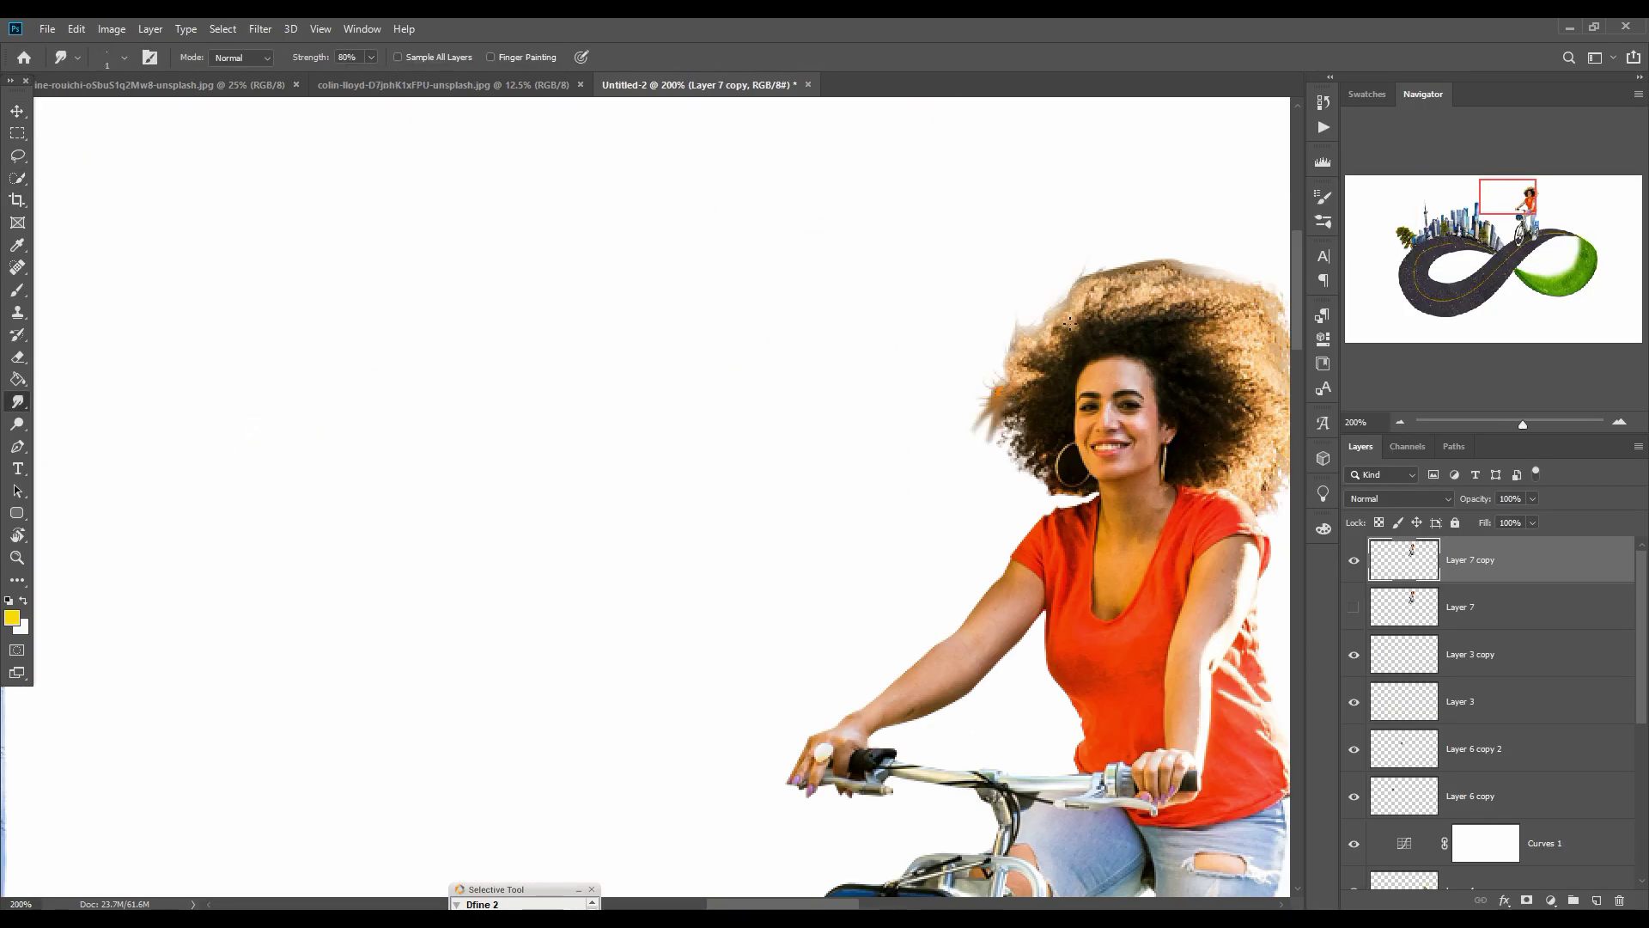
# Step: Warp the building behind the cyclist to follow the curve of the road above the grass loop
pyautogui.hscroll(5, 844, 349)
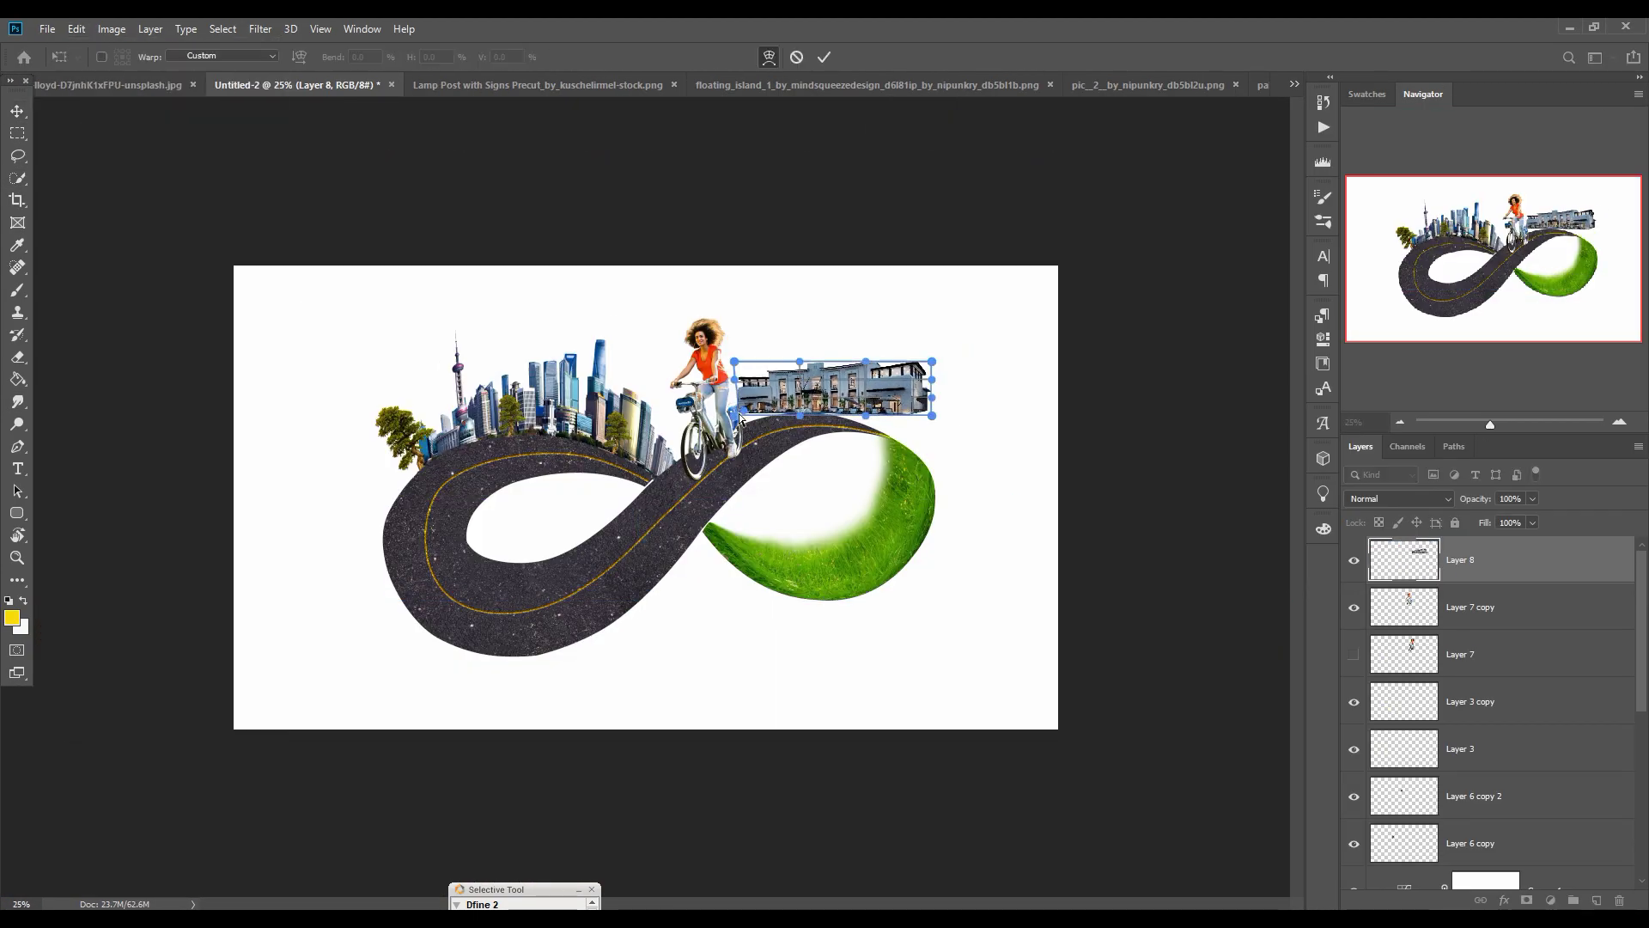
pyautogui.moveTo(736, 378); pyautogui.dragTo(731, 367)
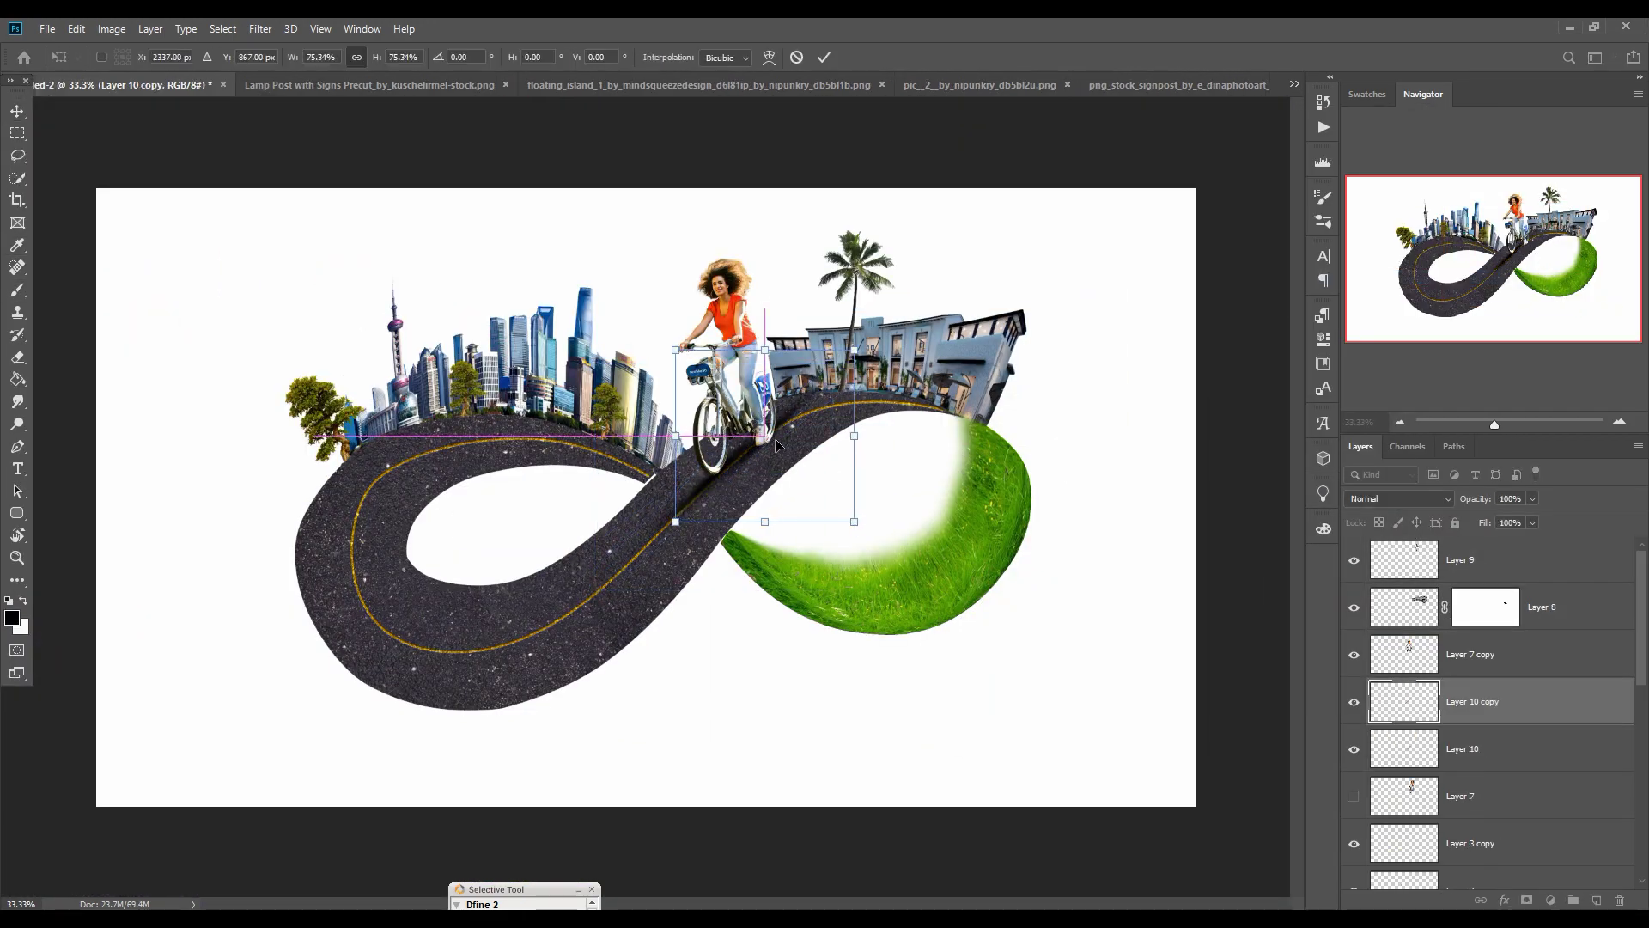
# Step: Scale the copied bicycle shadow to about 41.74% beneath the rear wheel and apply the transform
pyautogui.click(824, 57)
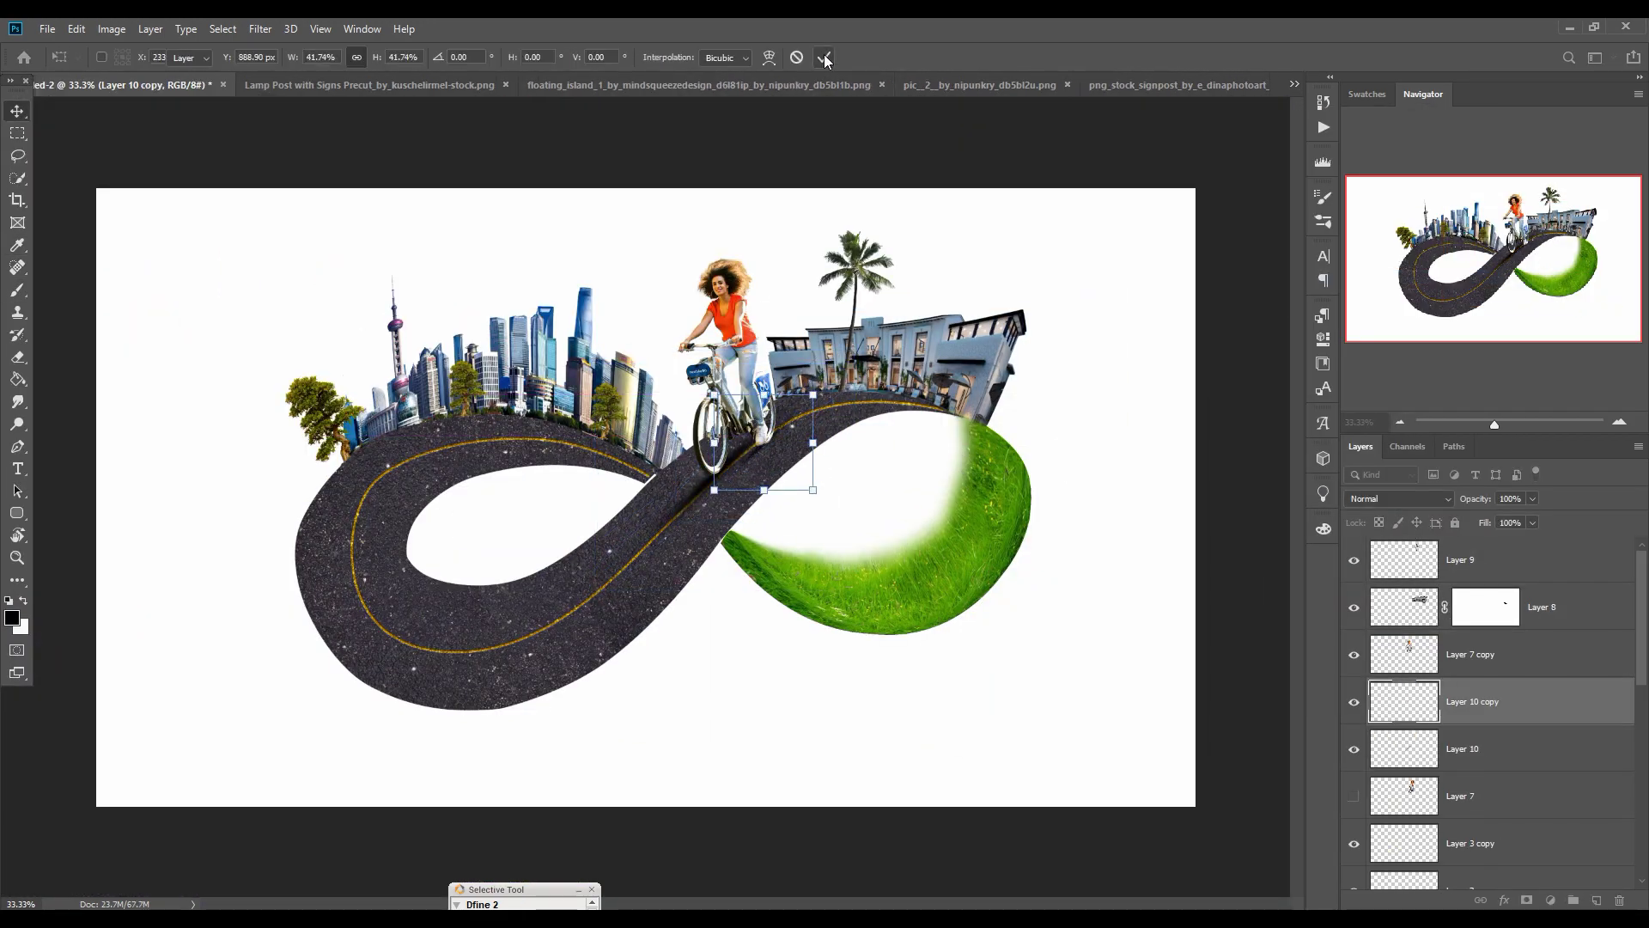
# Step: Switch to the Unsplash photo D7jnhK1xFPU among the open documents
pyautogui.click(1295, 86)
pyautogui.click(1254, 82)
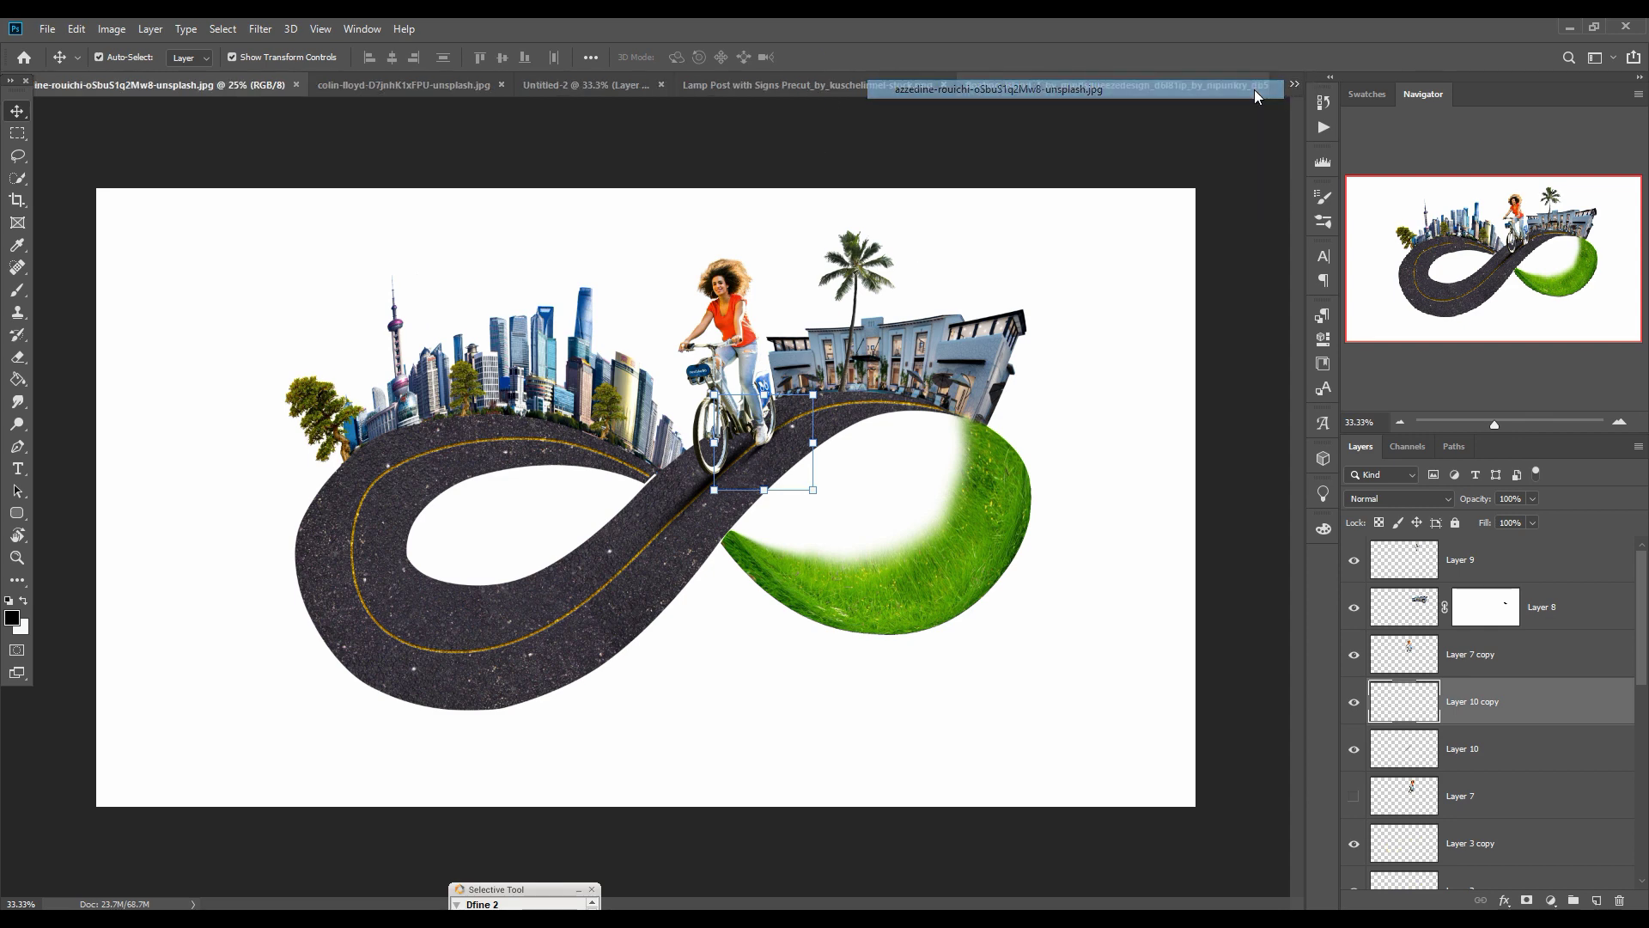
pyautogui.click(1294, 84)
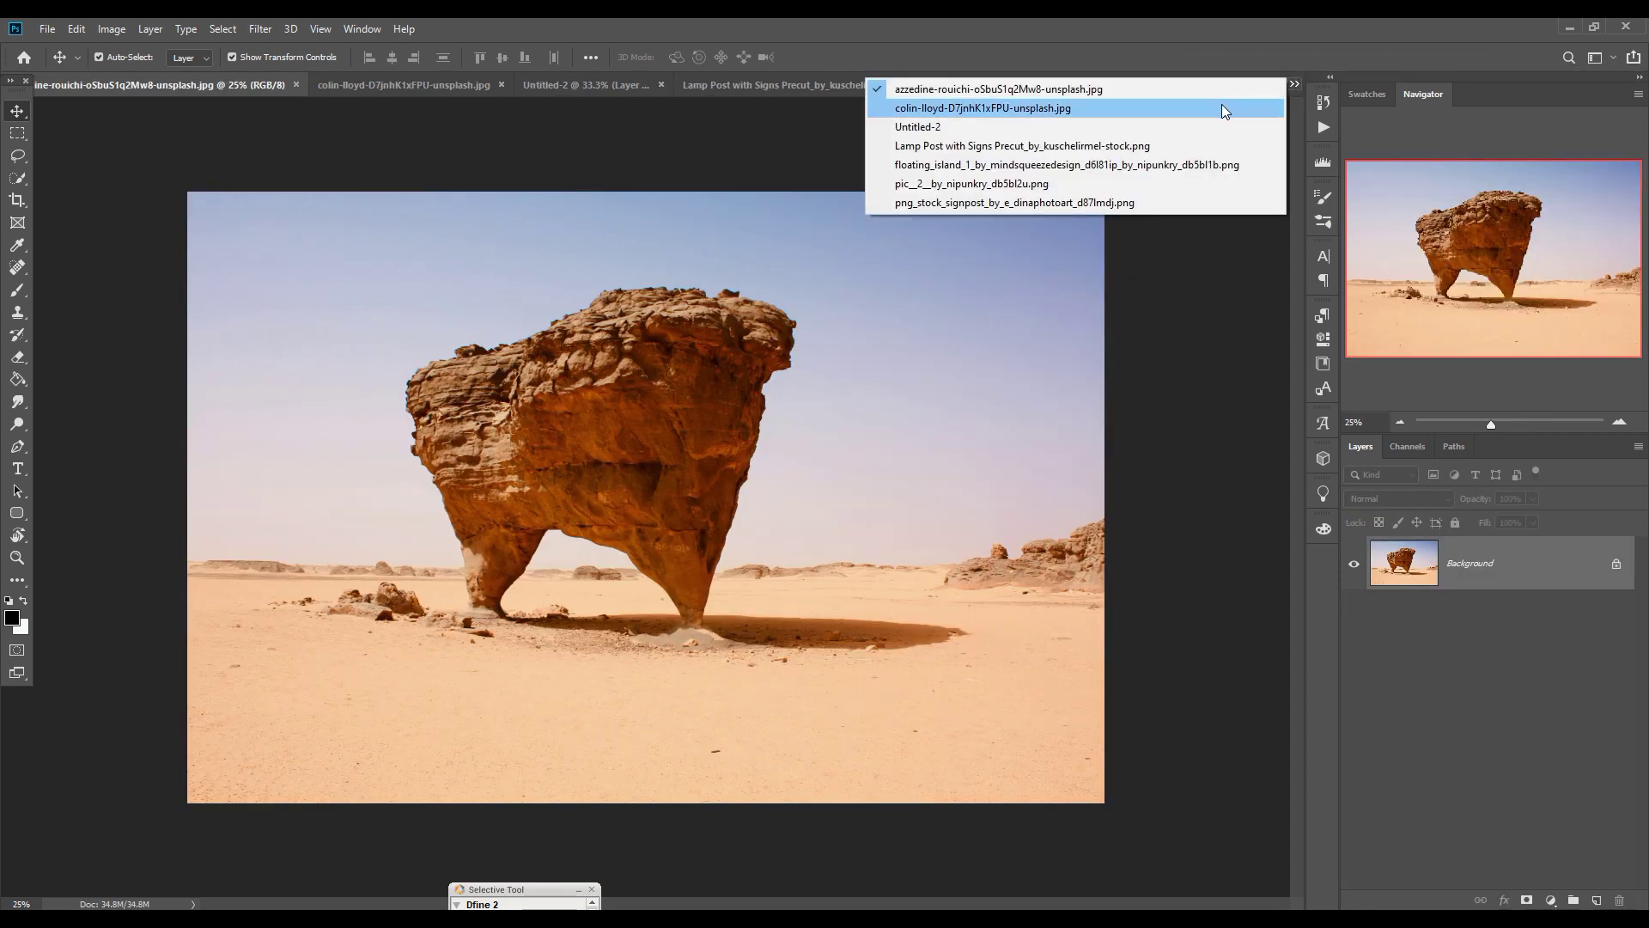
pyautogui.click(1221, 105)
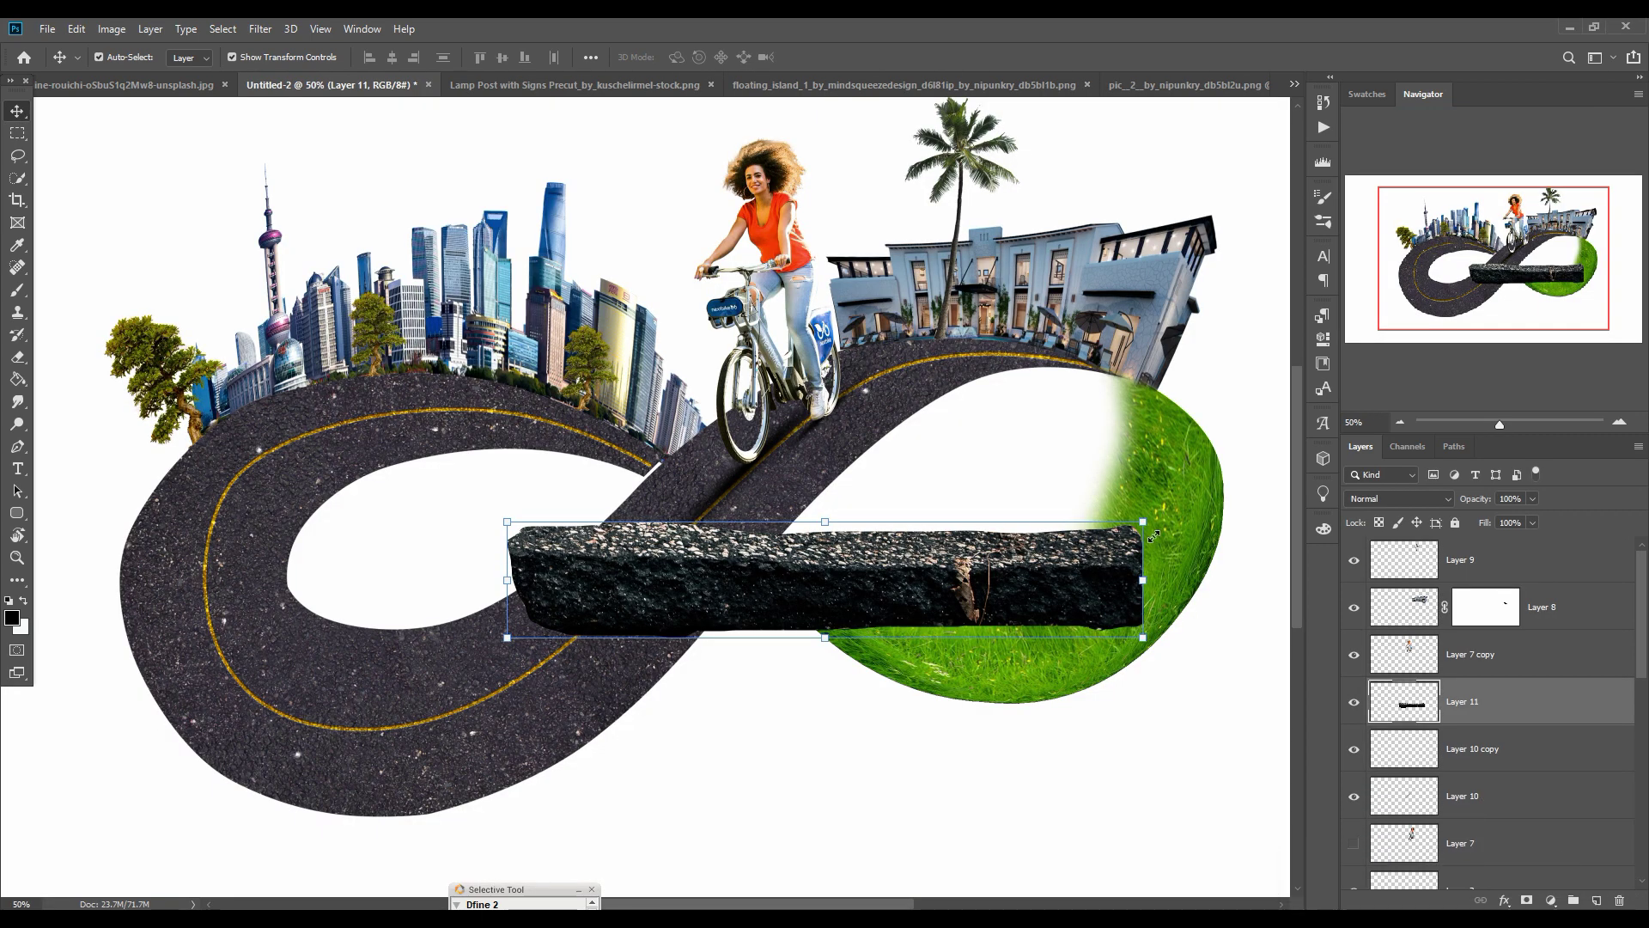
# Step: Scale the dark rock slab to about 21.22% and place it along the road's inner edge where it meets the grass loop
pyautogui.moveTo(1152, 534); pyautogui.dragTo(1098, 387)
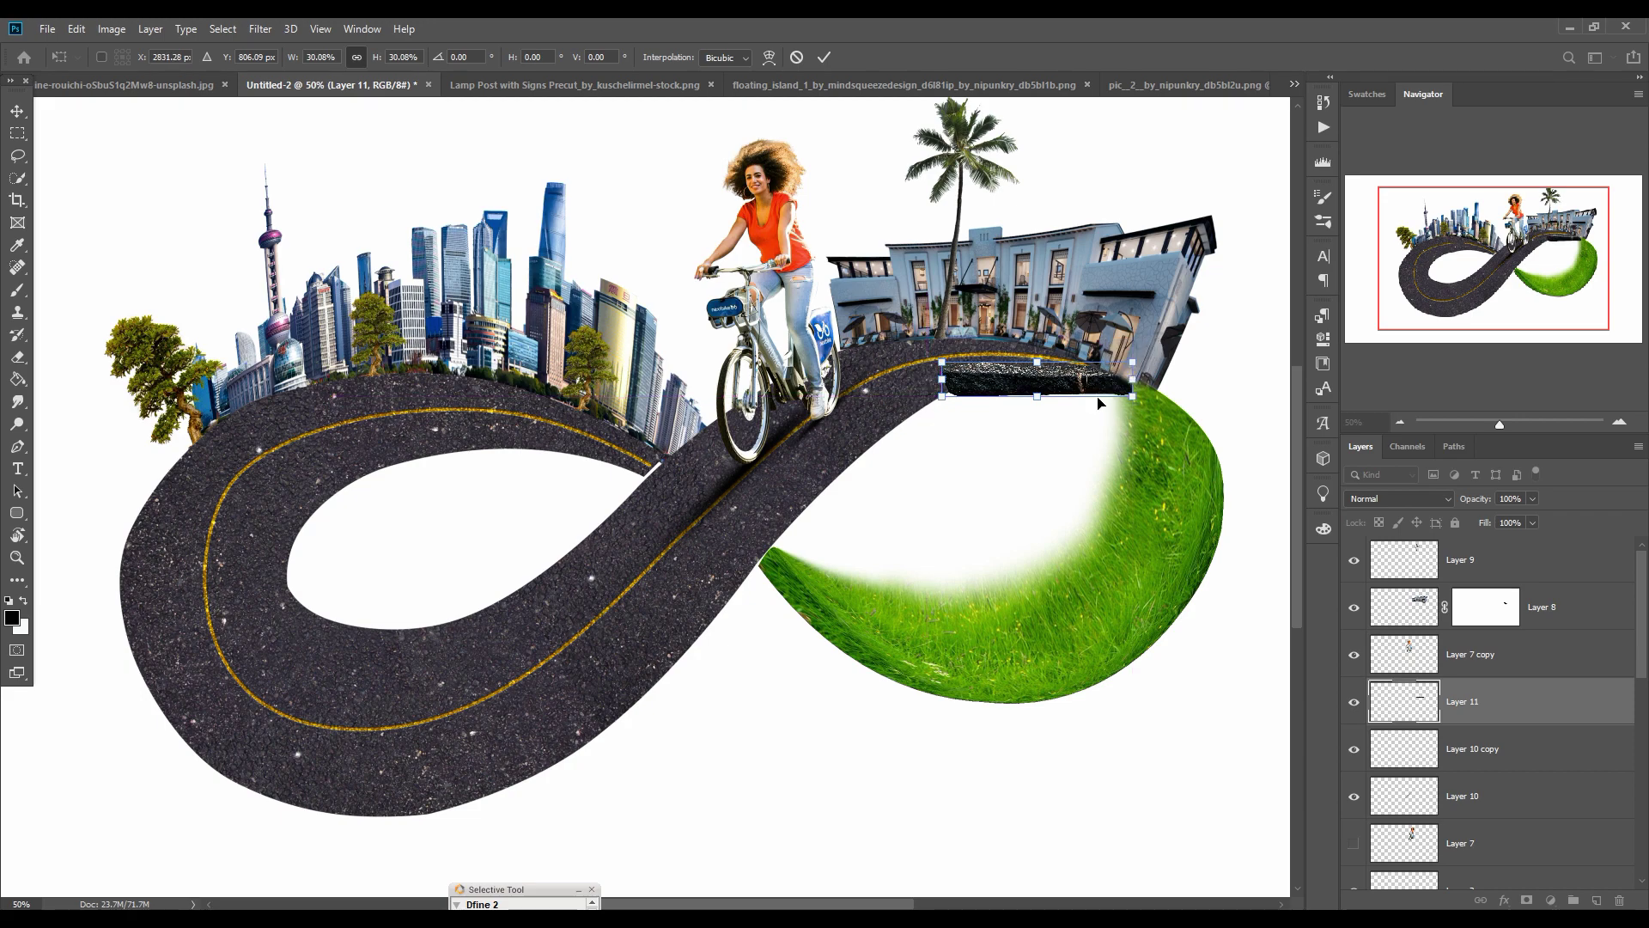
pyautogui.hotkey('ctrl', '+')
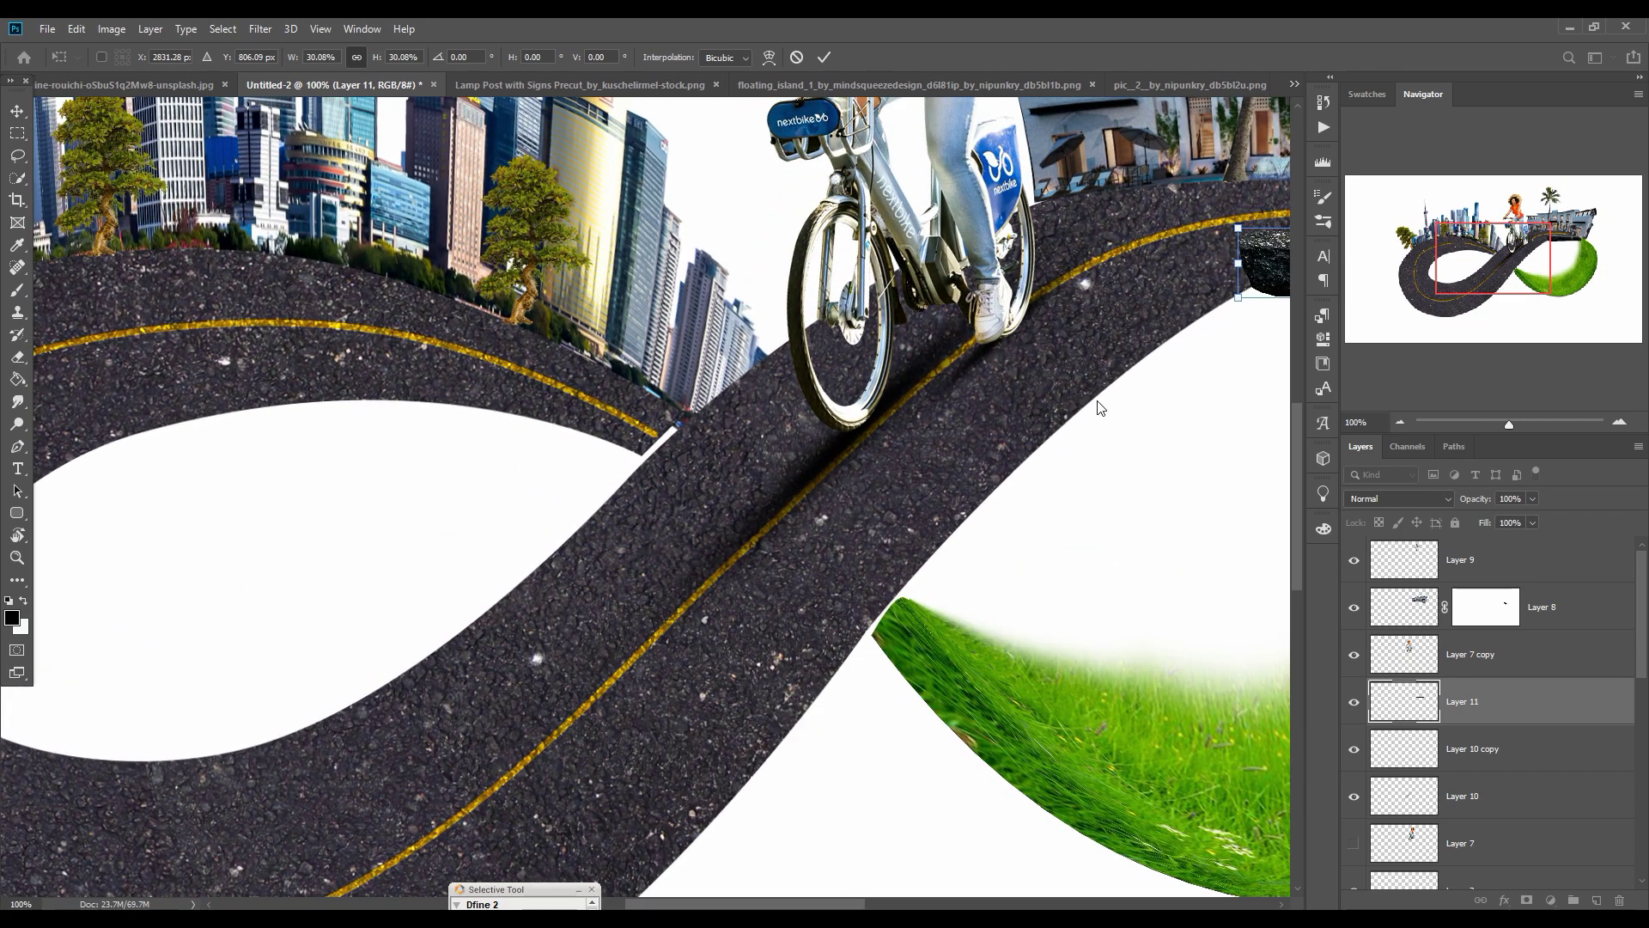
pyautogui.moveTo(1107, 451); pyautogui.dragTo(388, 633)
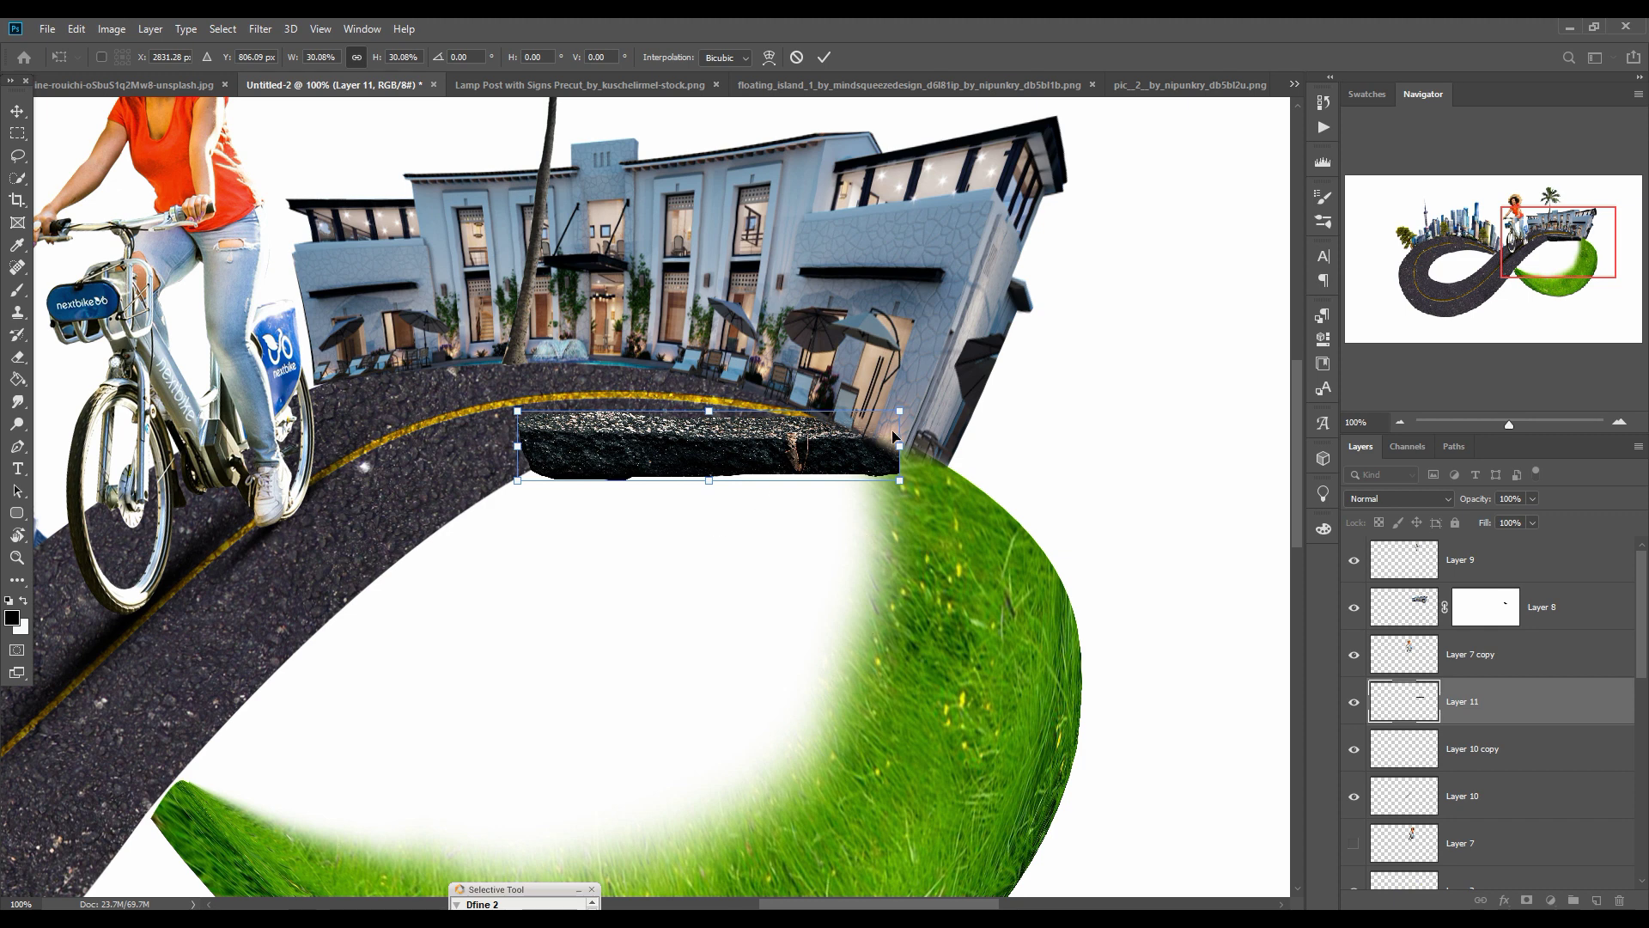
pyautogui.moveTo(909, 416); pyautogui.dragTo(842, 462)
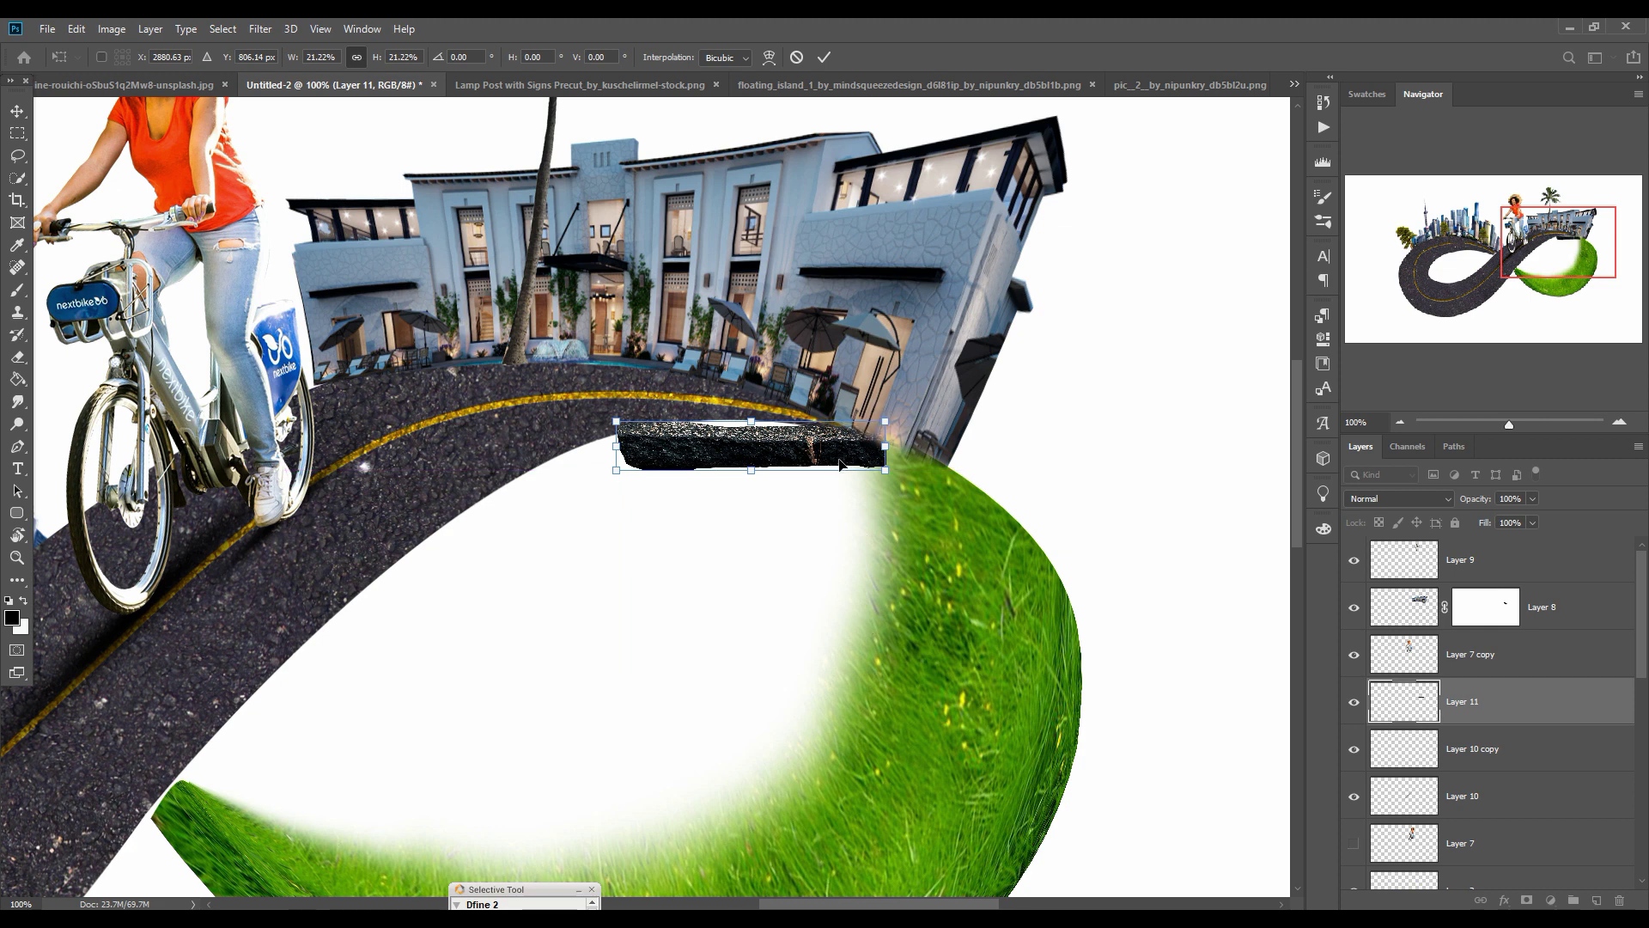
pyautogui.click(824, 57)
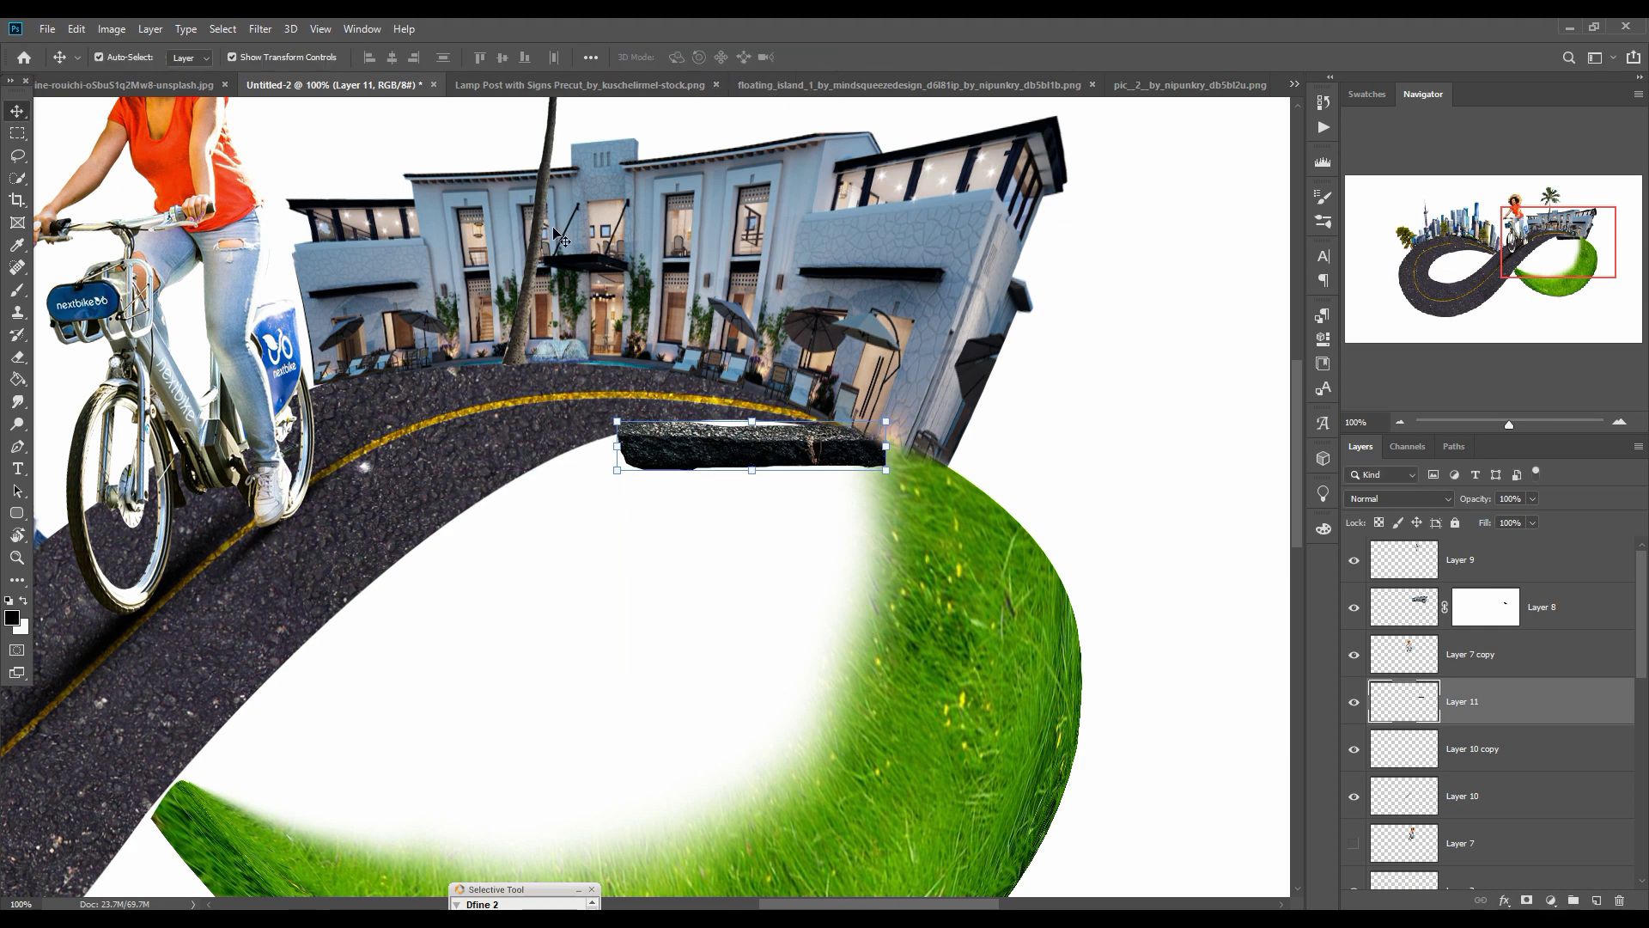
# Step: Warp the rock slab into a shallow arch, fit its ends and lower edge to the road's inner curve, and apply it
pyautogui.click(77, 28)
pyautogui.moveTo(172, 422)
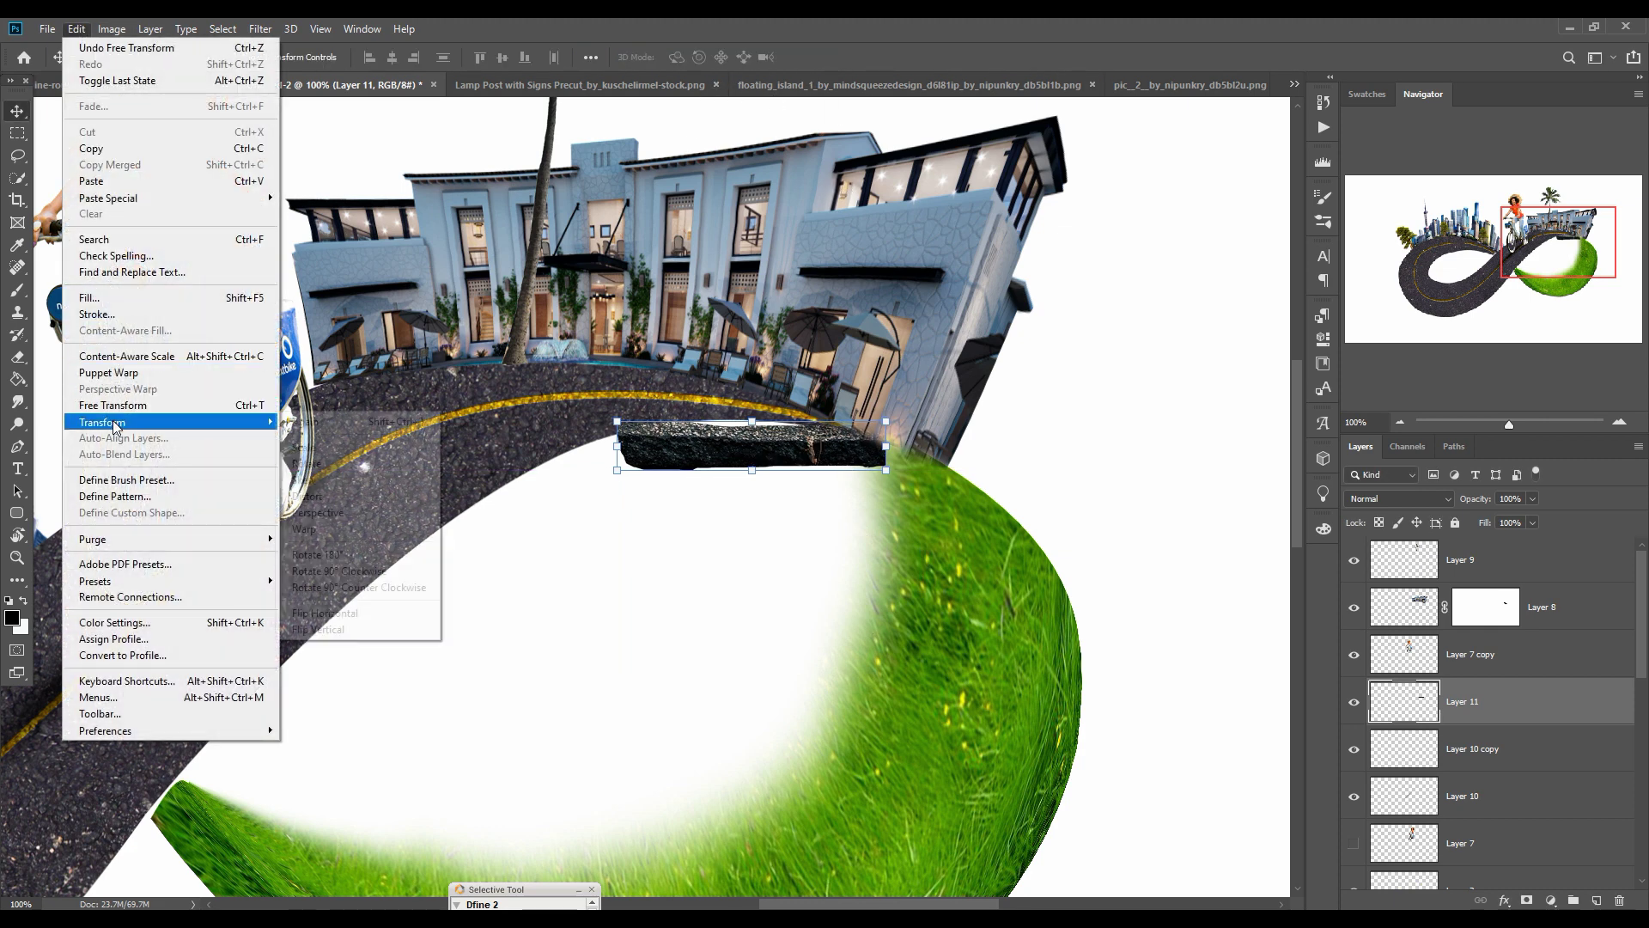
pyautogui.click(304, 528)
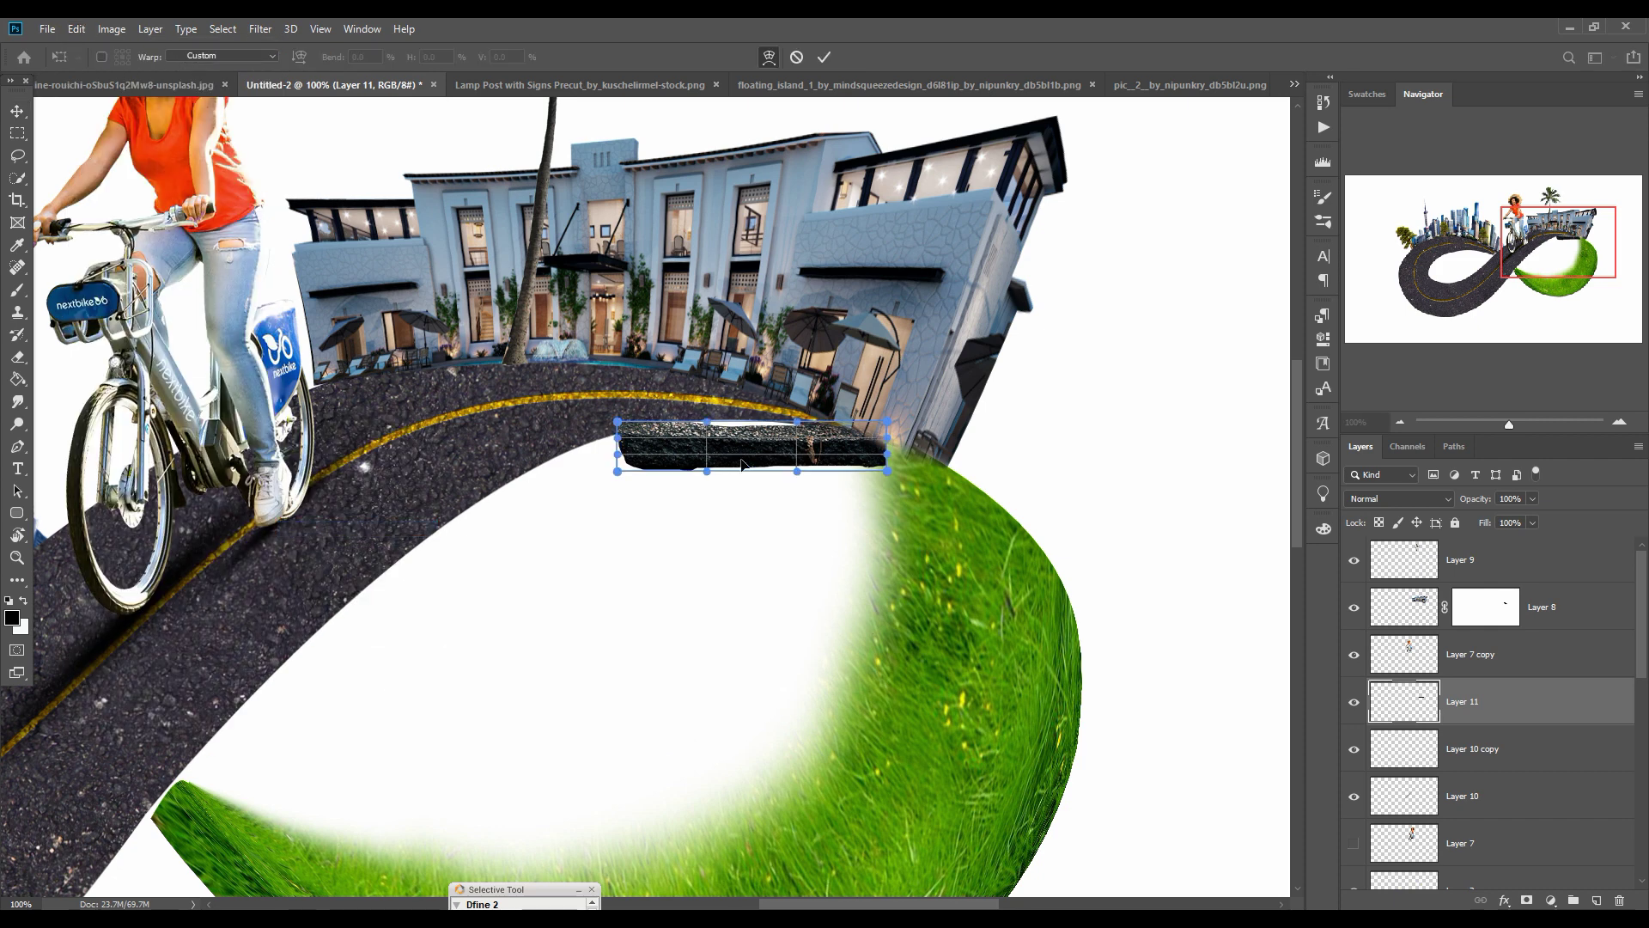
pyautogui.moveTo(764, 443); pyautogui.dragTo(730, 420)
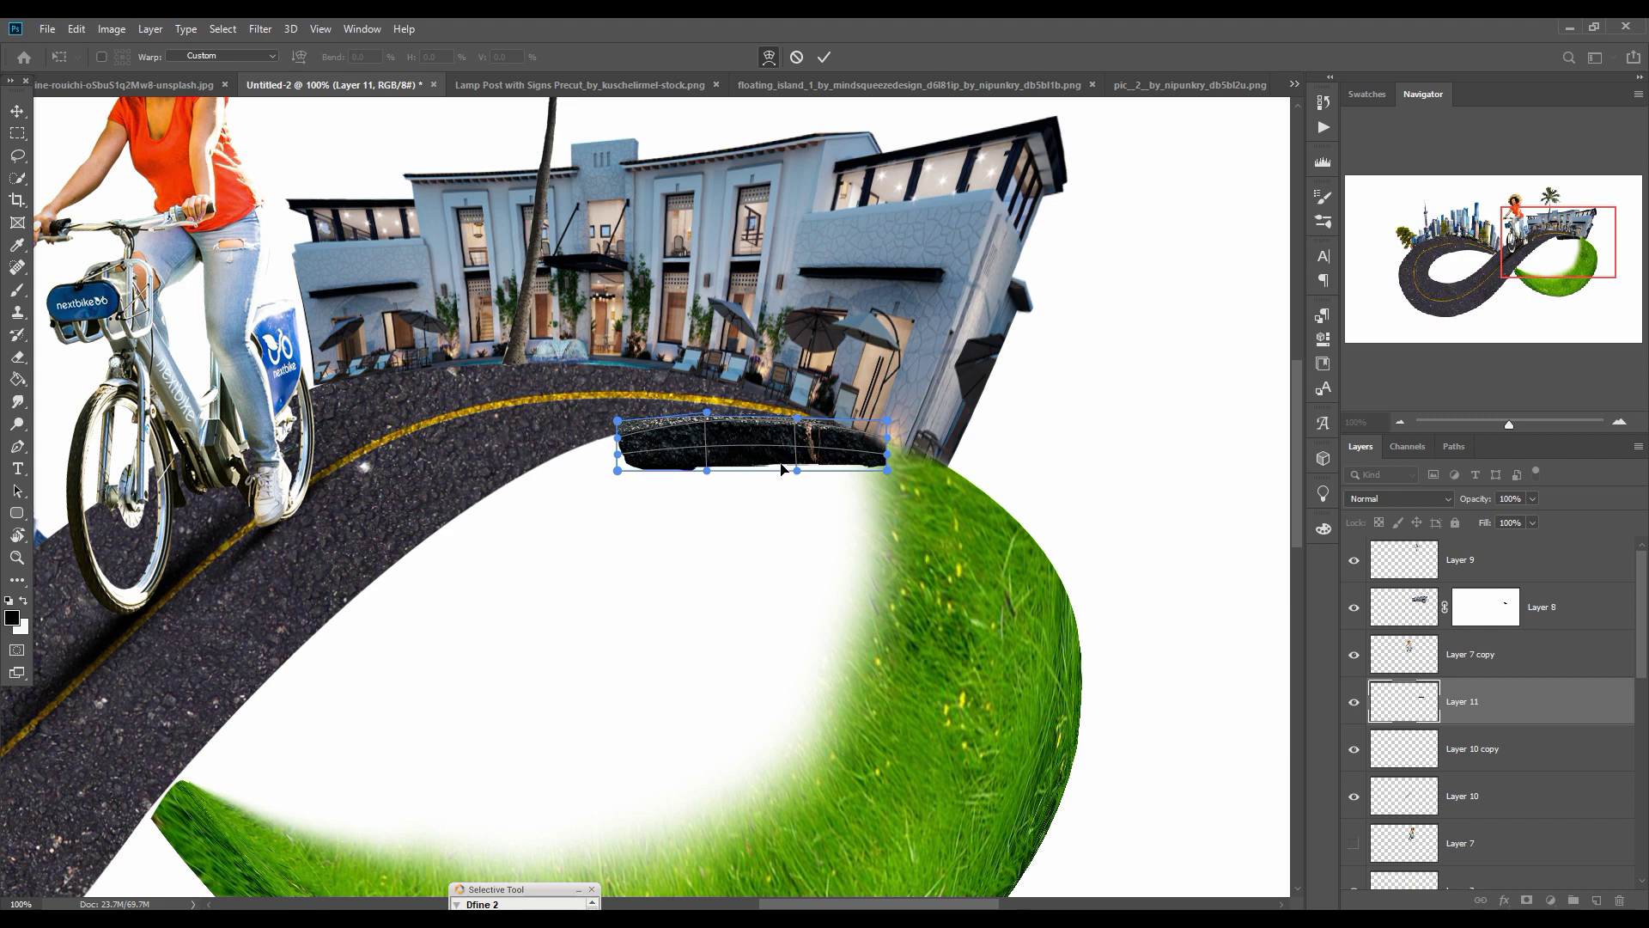
pyautogui.moveTo(706, 472); pyautogui.dragTo(702, 452)
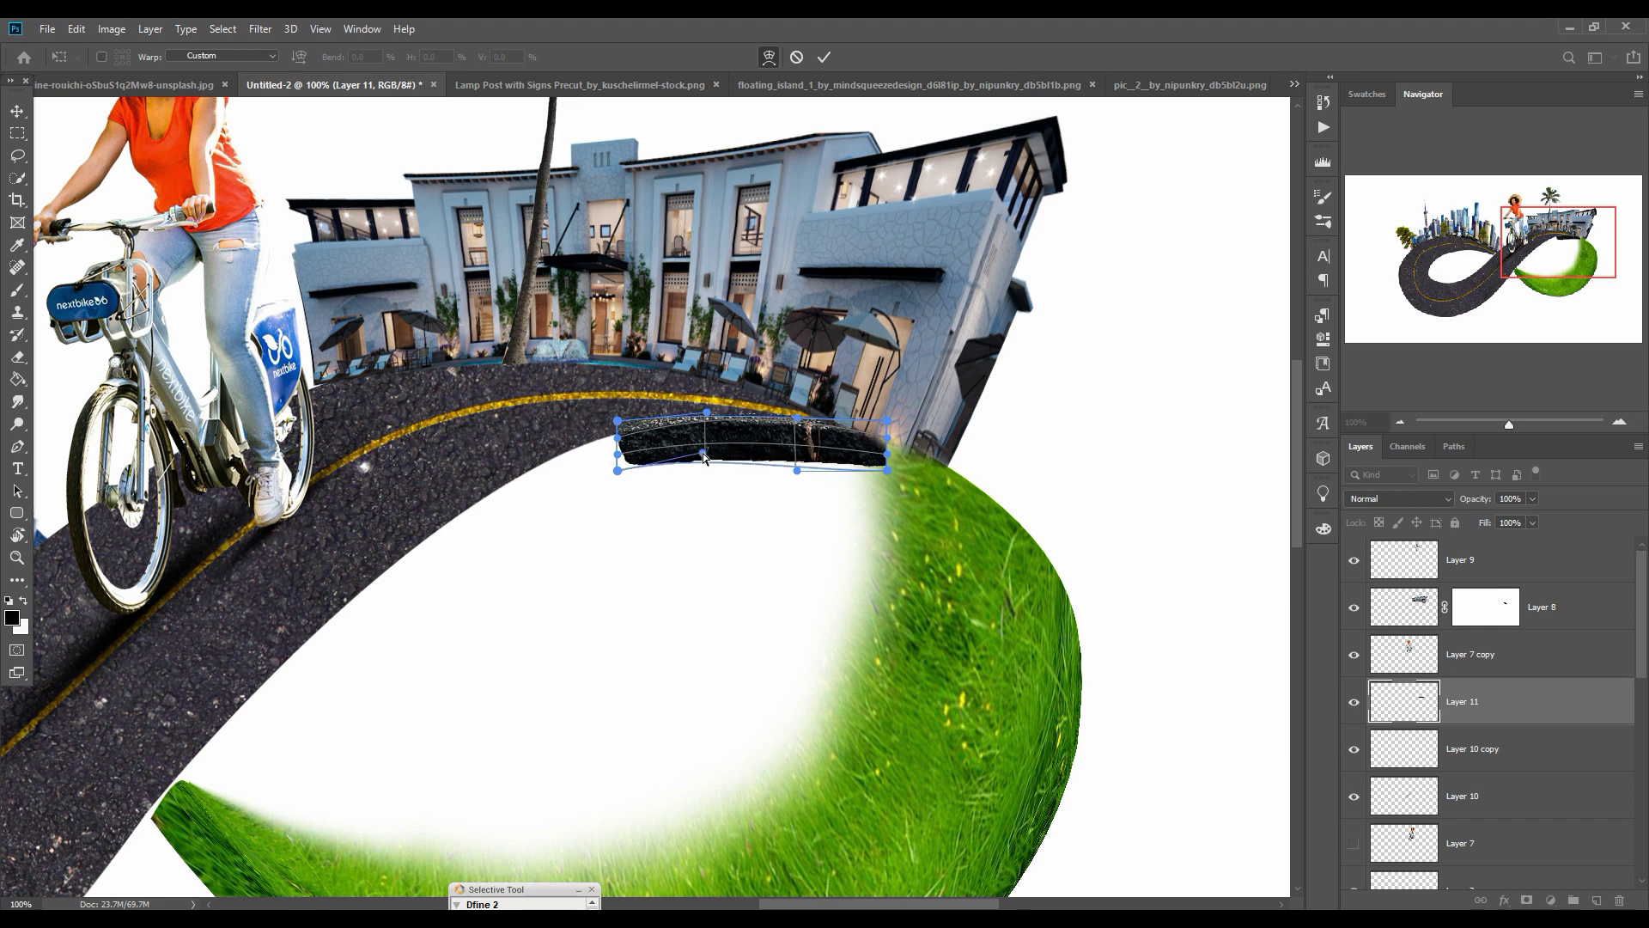
pyautogui.moveTo(799, 477); pyautogui.dragTo(798, 456)
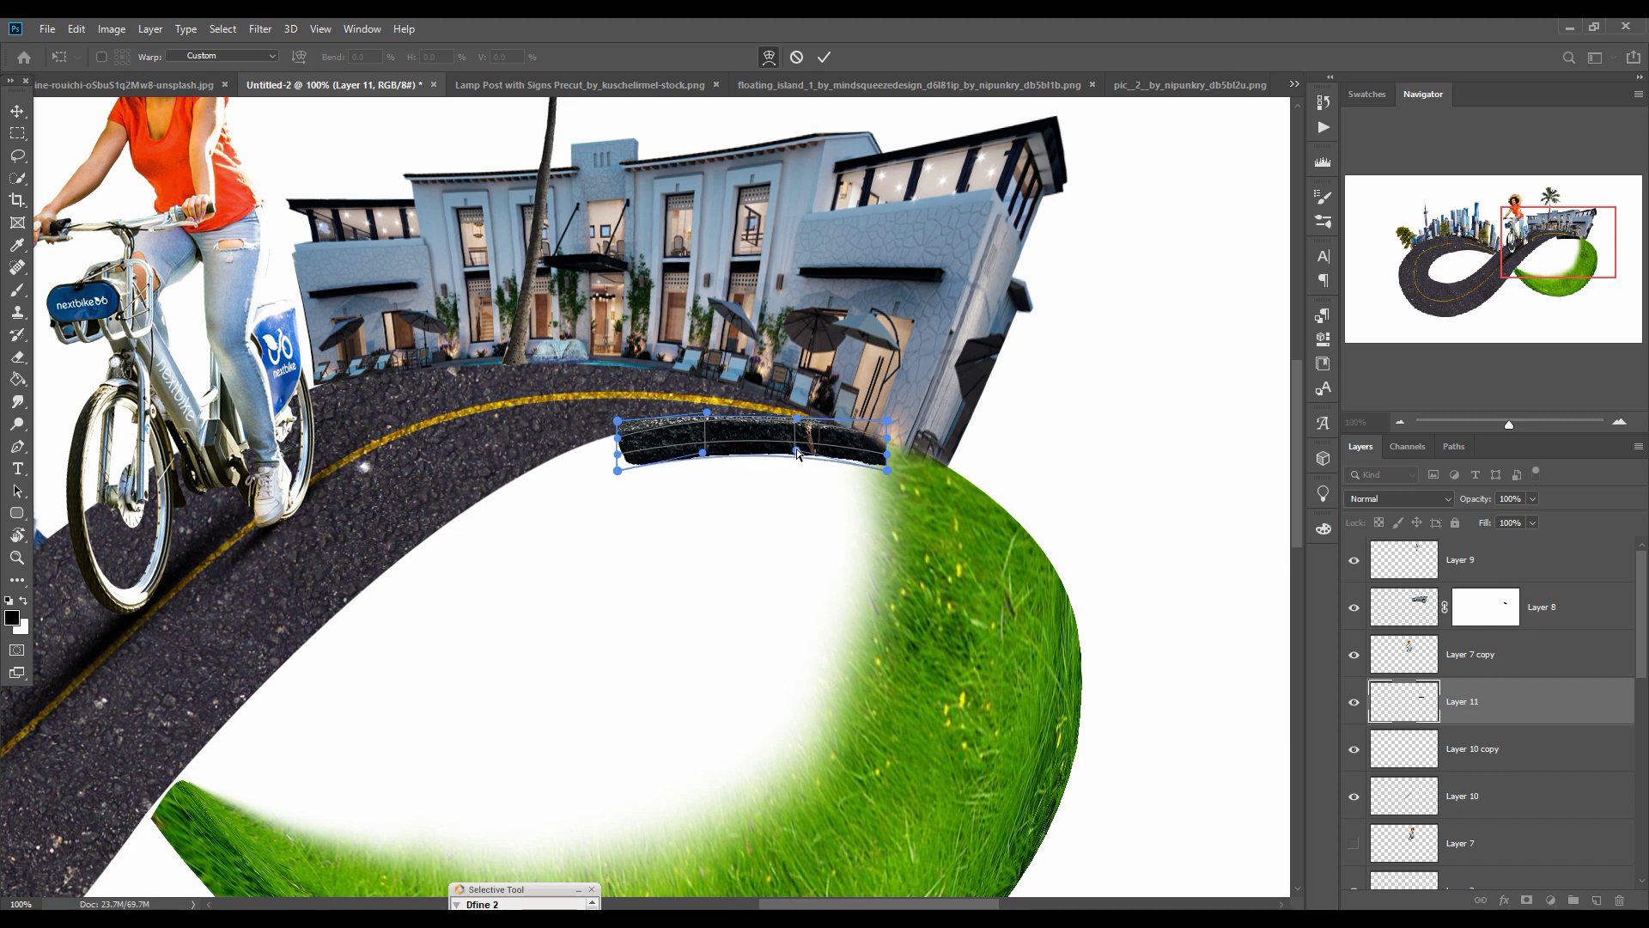
pyautogui.moveTo(634, 432)
pyautogui.mouseDown()
pyautogui.moveTo(615, 393)
pyautogui.moveTo(617, 432)
pyautogui.mouseUp()
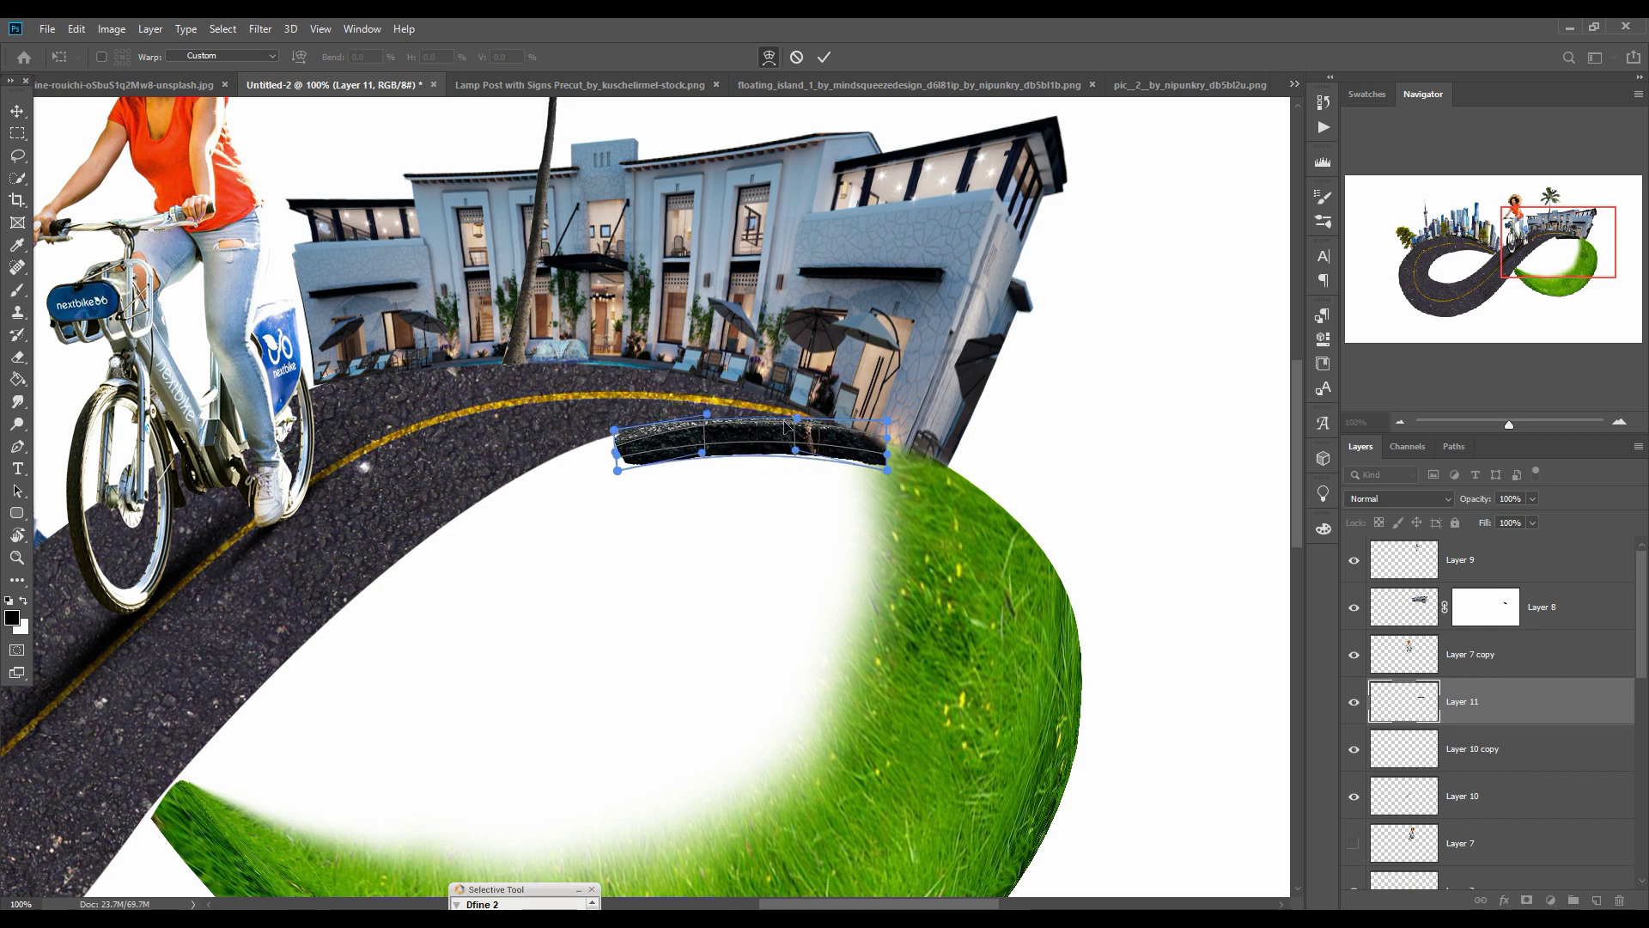
pyautogui.moveTo(796, 417); pyautogui.dragTo(857, 447)
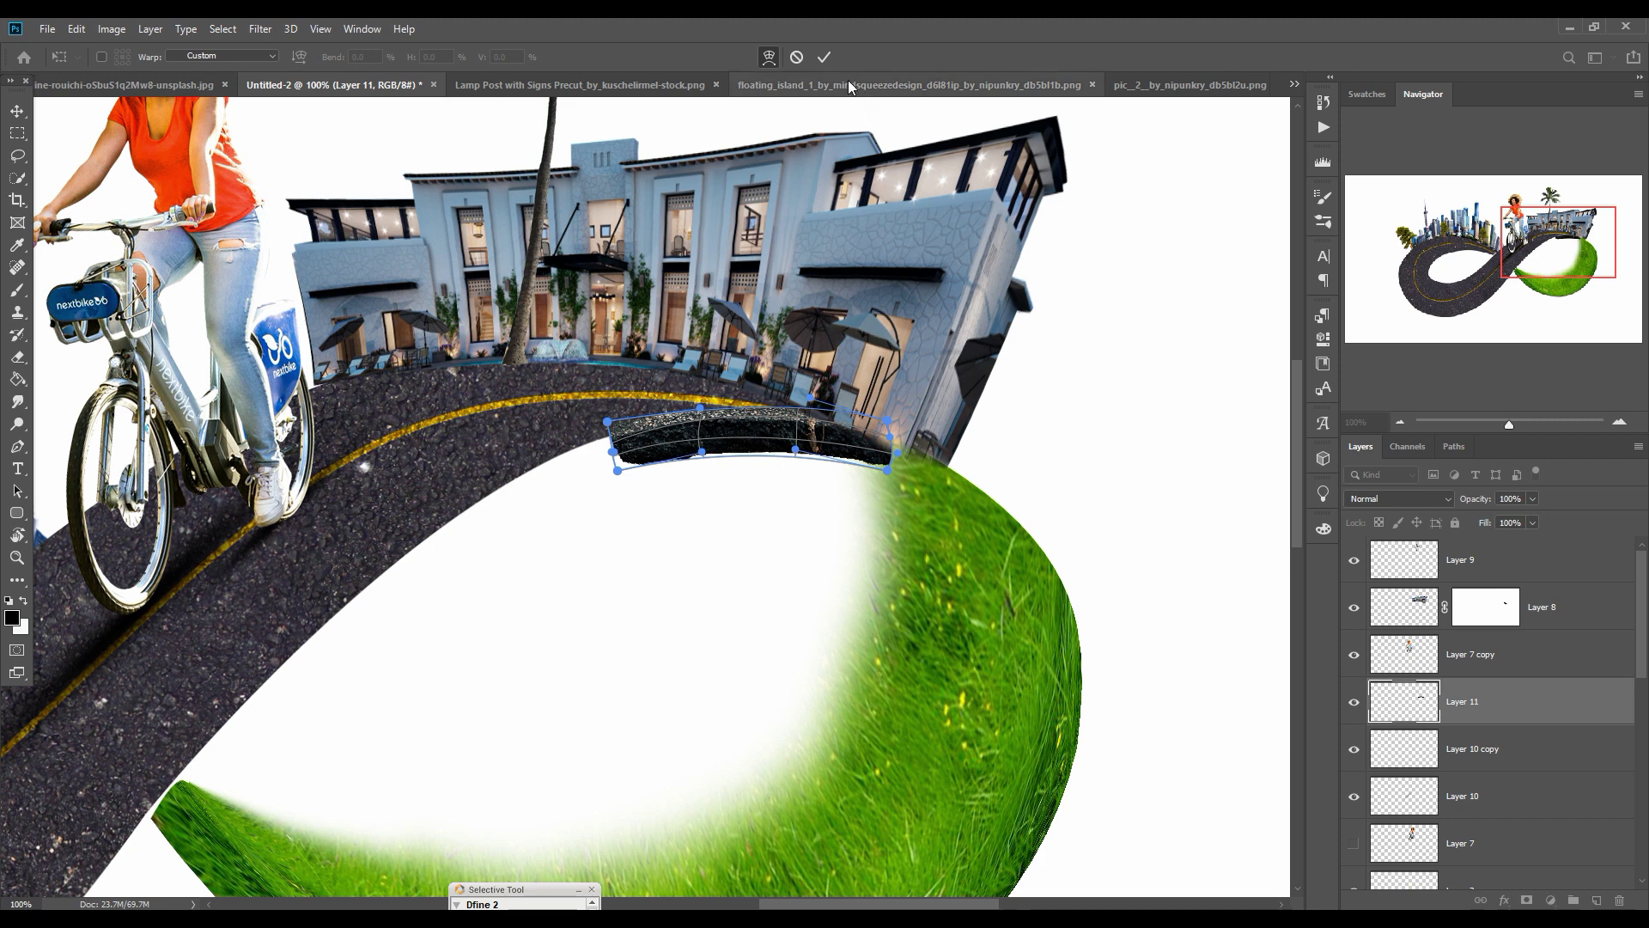
pyautogui.moveTo(888, 465); pyautogui.dragTo(889, 461)
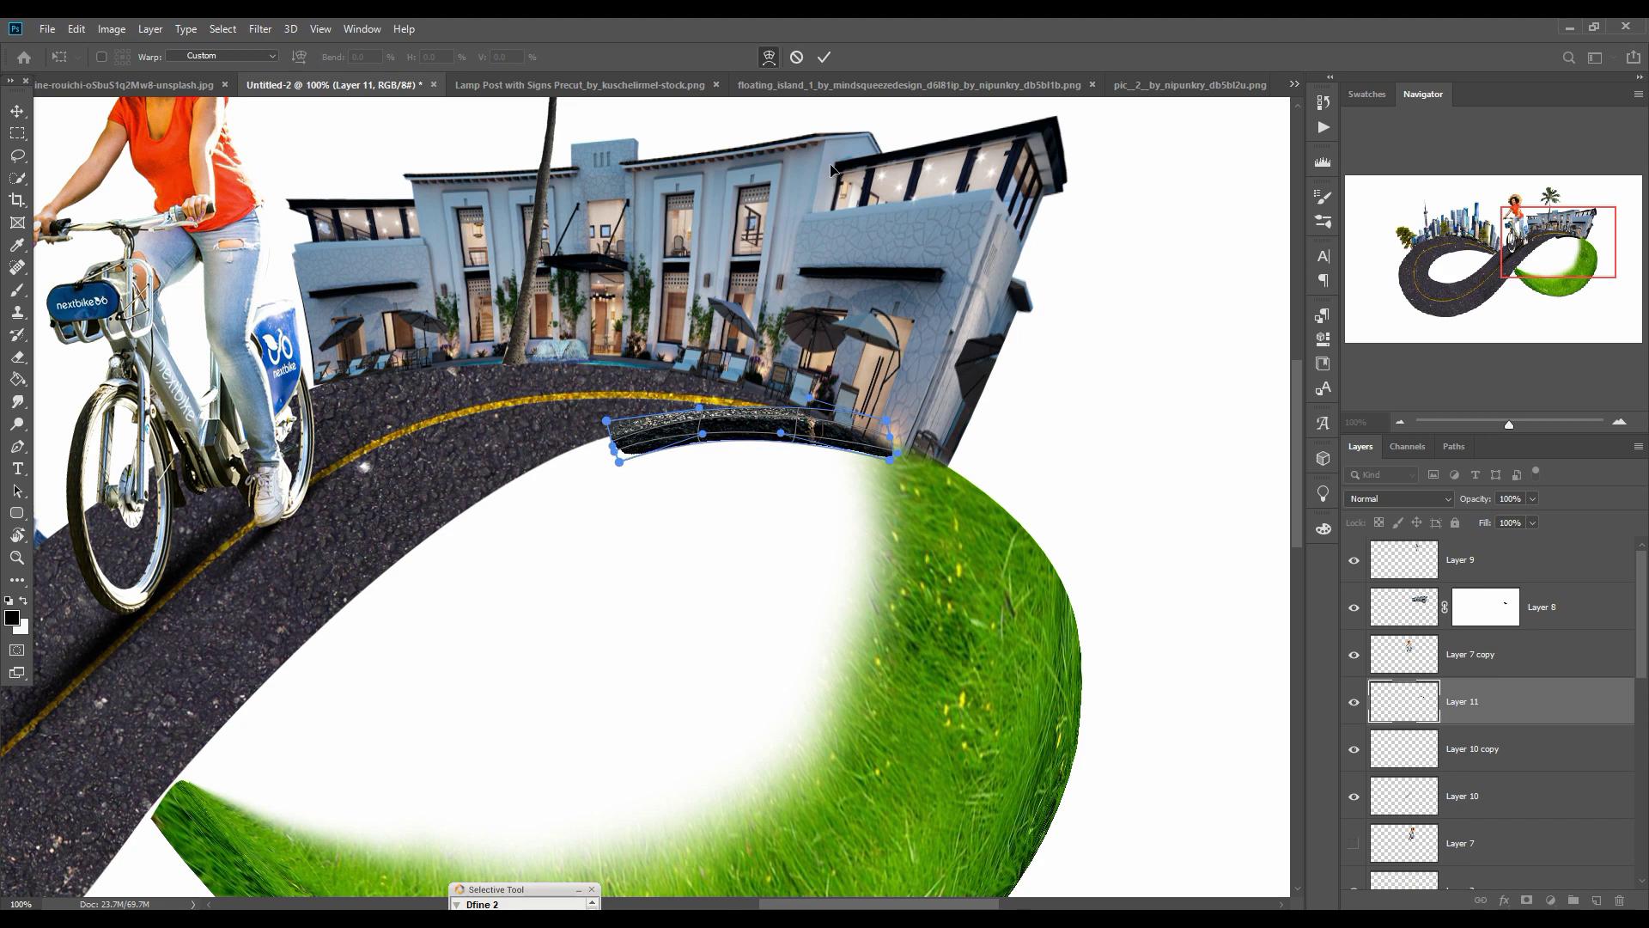
pyautogui.click(823, 57)
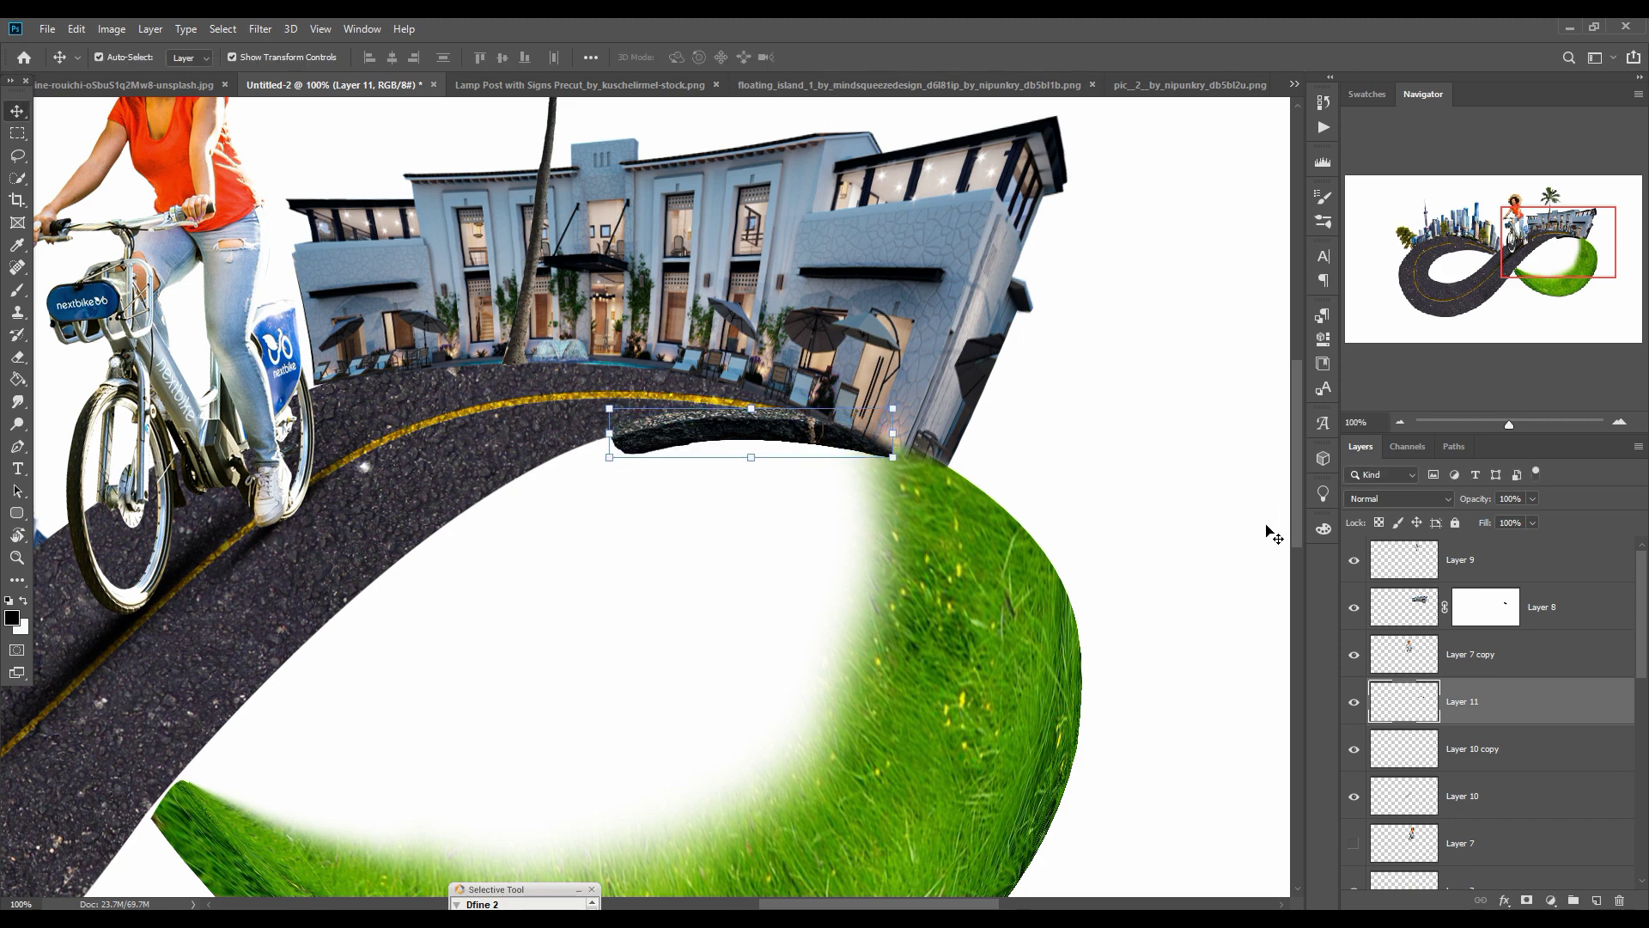
# Step: Clip a Hue/Saturation adjustment to the rock slab with a strongly negative hue, saturation +35 and lightness -19
pyautogui.rightClick(1519, 699)
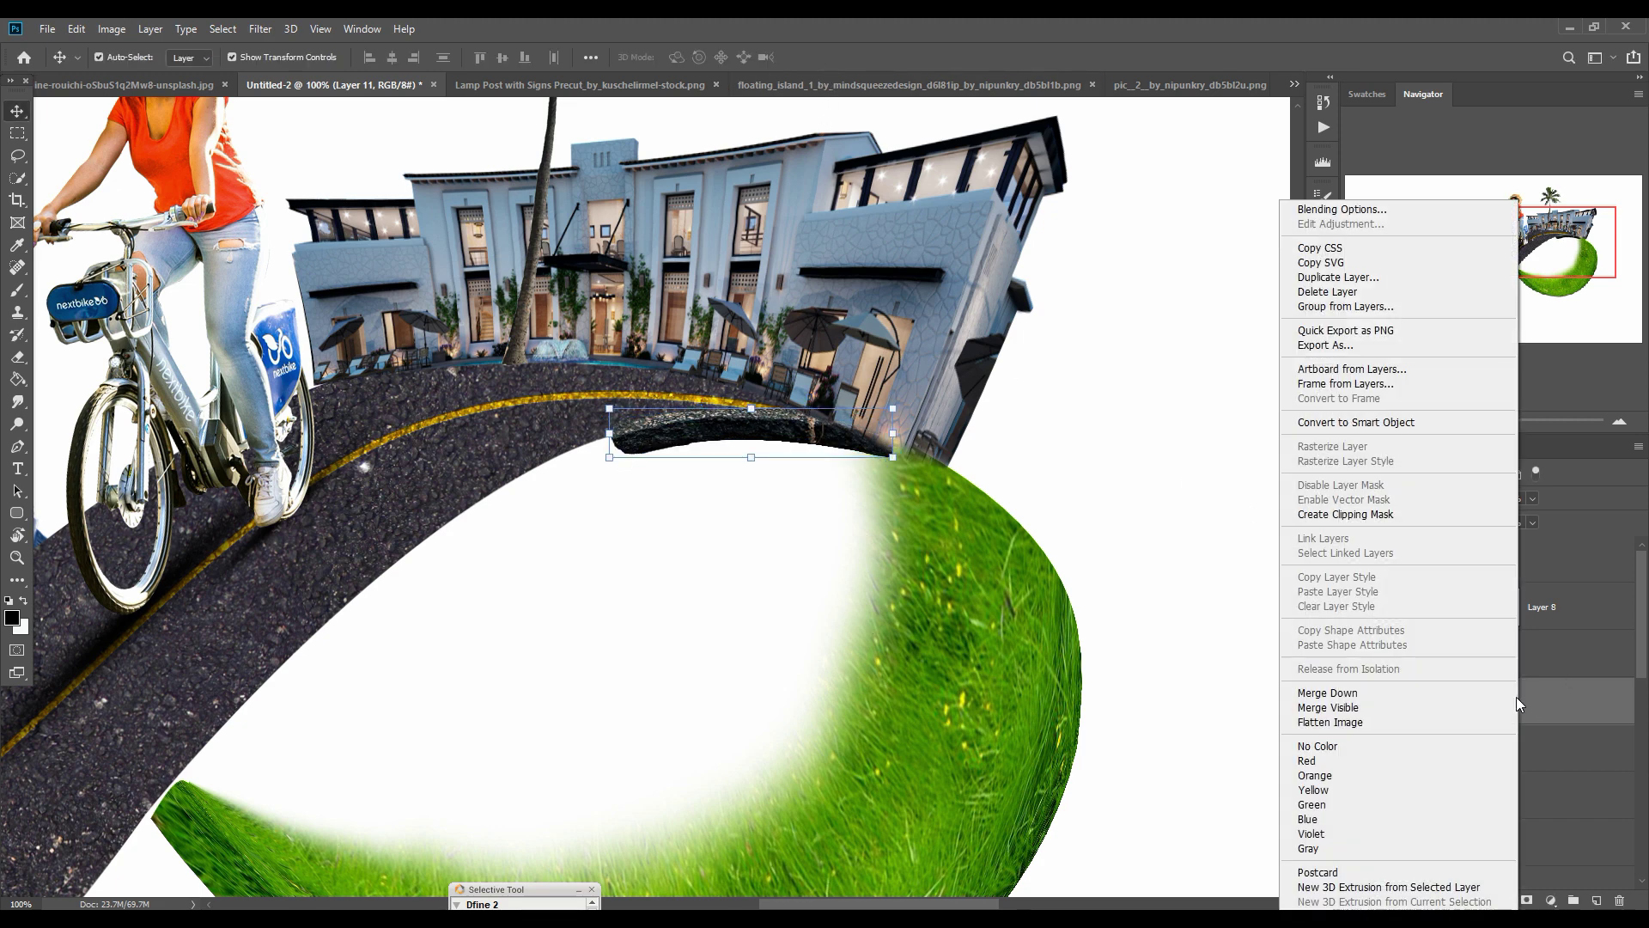
pyautogui.click(1563, 711)
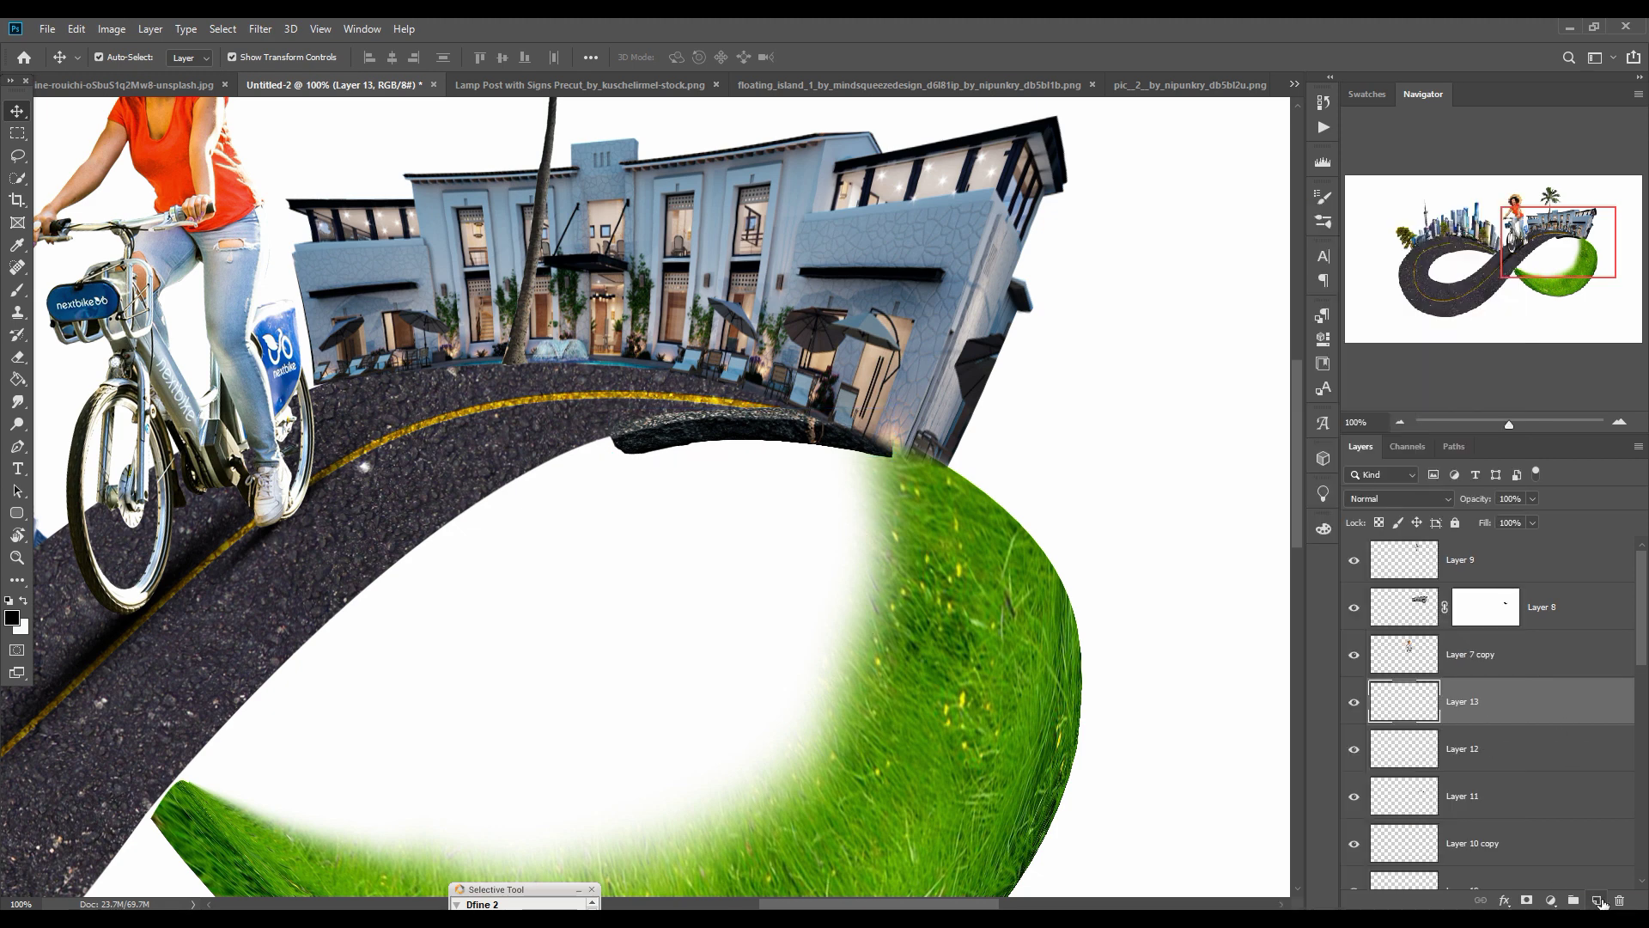
pyautogui.click(1552, 900)
pyautogui.click(1546, 737)
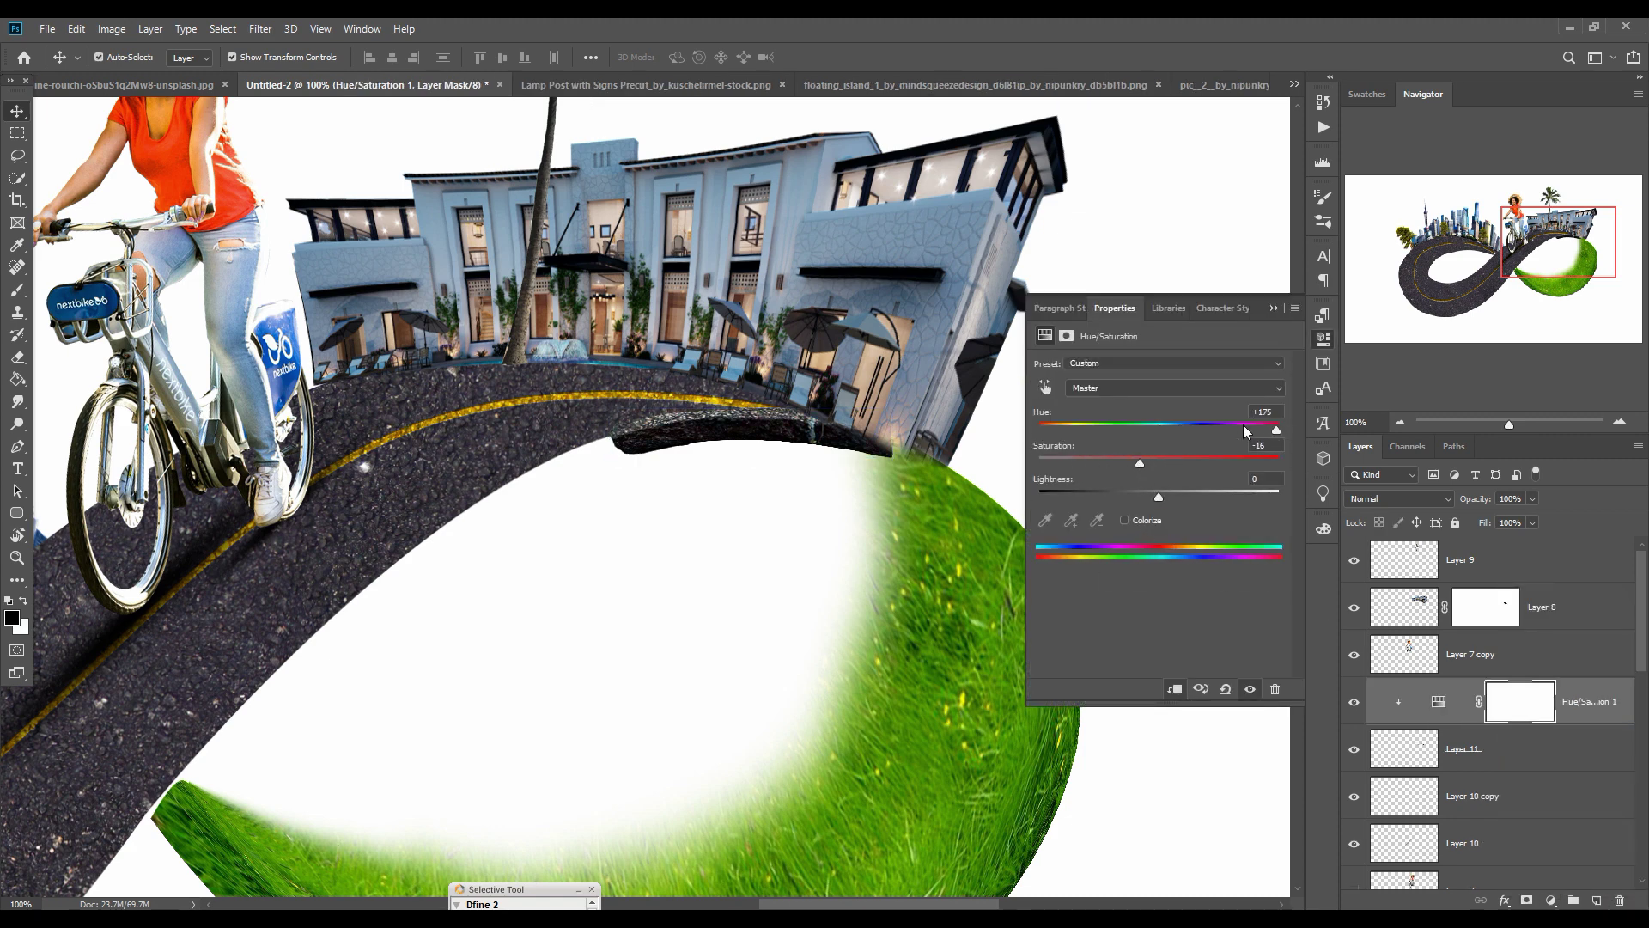
pyautogui.moveTo(1244, 428); pyautogui.dragTo(1251, 429)
pyautogui.moveTo(1159, 497); pyautogui.dragTo(1136, 498)
pyautogui.moveTo(1252, 429)
pyautogui.mouseDown()
pyautogui.moveTo(1089, 429)
pyautogui.moveTo(1145, 430)
pyautogui.mouseUp()
pyautogui.moveTo(1140, 464); pyautogui.dragTo(1201, 464)
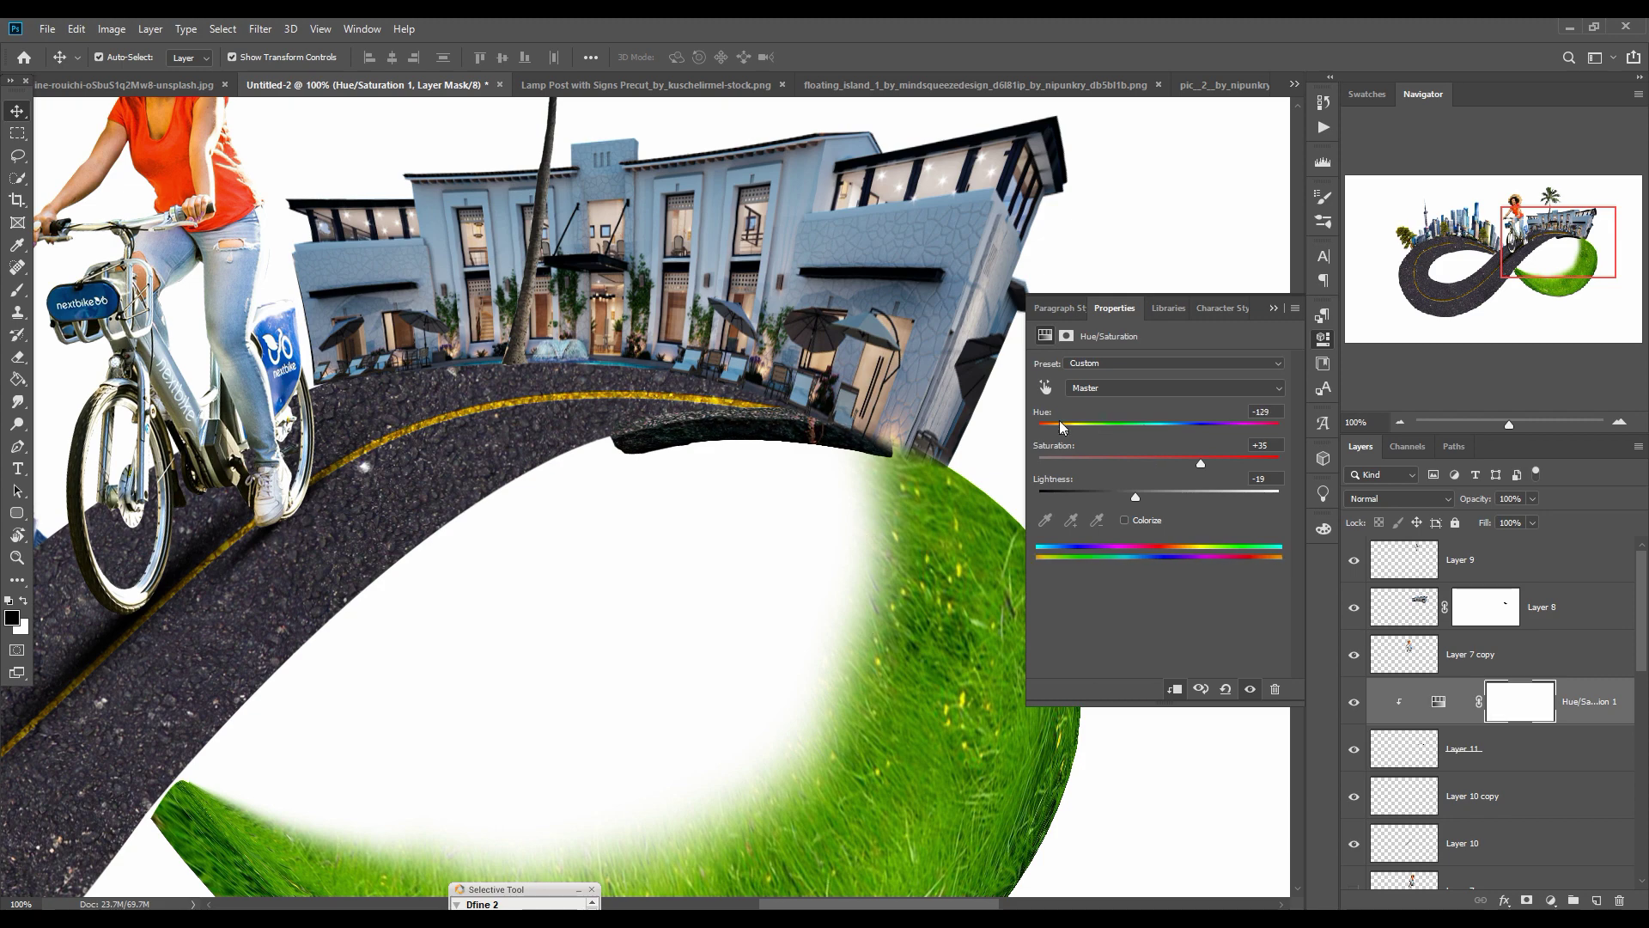
pyautogui.moveTo(1062, 428); pyautogui.dragTo(1049, 428)
pyautogui.click(1273, 308)
# Step: Add a layer mask to the rock slab and brush on it to blend the slab's edge
pyautogui.click(1534, 750)
pyautogui.click(1527, 900)
pyautogui.press('b')
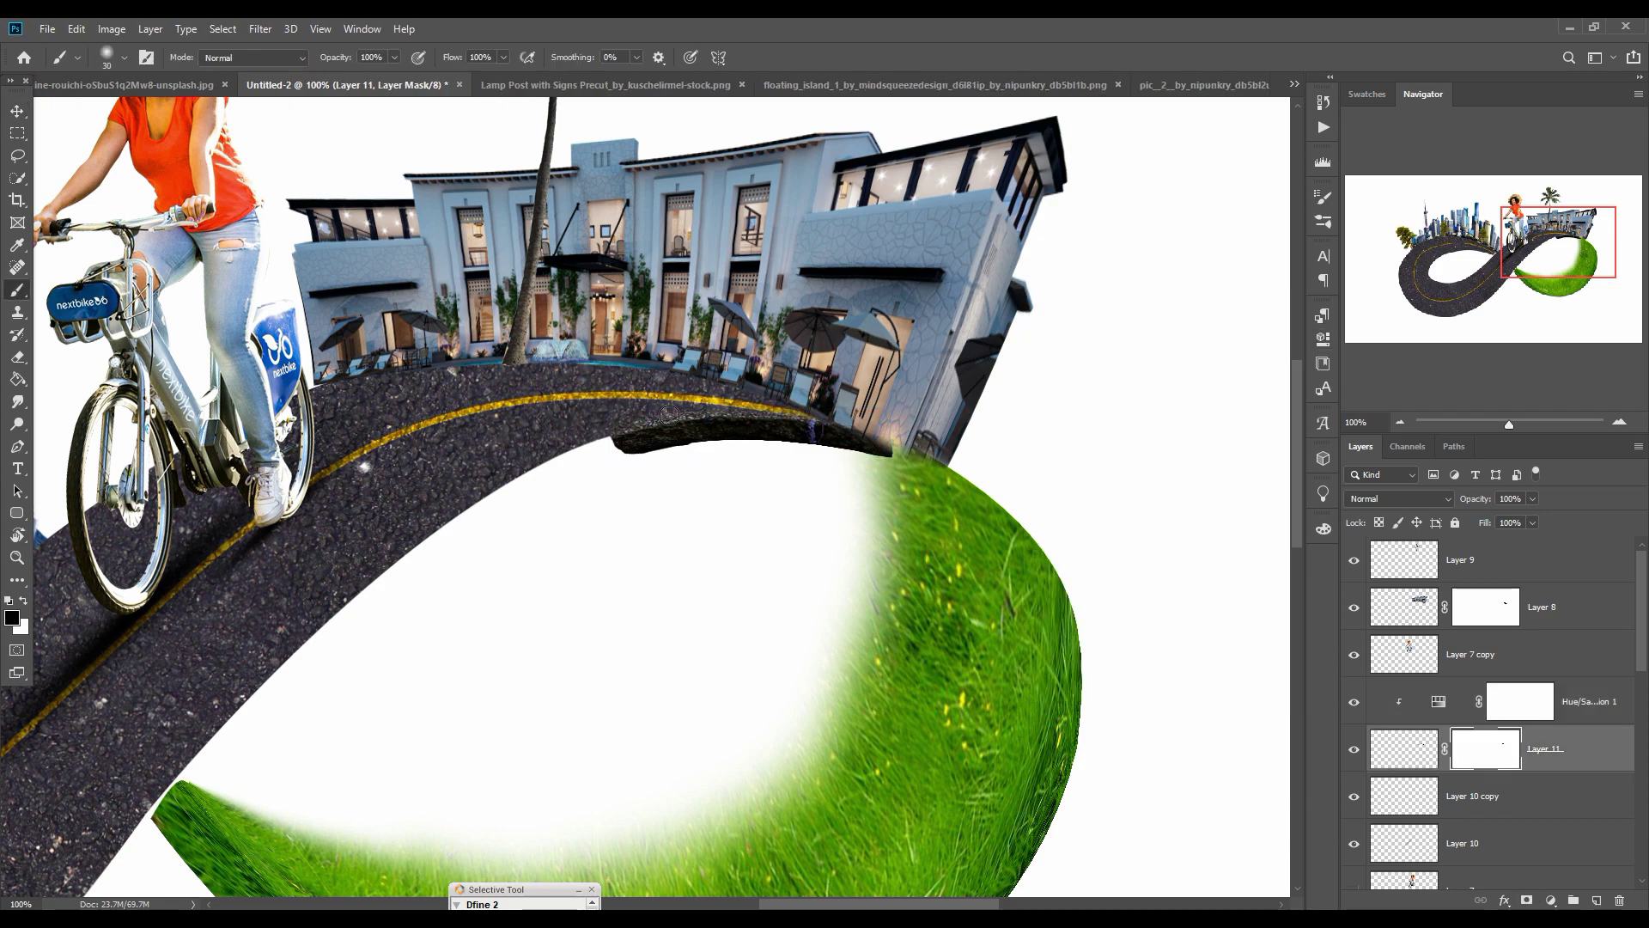
# Step: Merge the masked rock slab with its Hue/Saturation adjustment into one layer
pyautogui.click(15, 113)
pyautogui.keyDown('shift'); pyautogui.click(1590, 705); pyautogui.keyUp('shift')
pyautogui.rightClick(1588, 705)
pyautogui.click(1516, 690)
# Step: Duplicate the merged rock slab and fit the copy against the first one along the road's inner curve
pyautogui.rightClick(1514, 699)
pyautogui.click(1340, 290)
pyautogui.click(962, 262)
pyautogui.moveTo(763, 427); pyautogui.dragTo(733, 448)
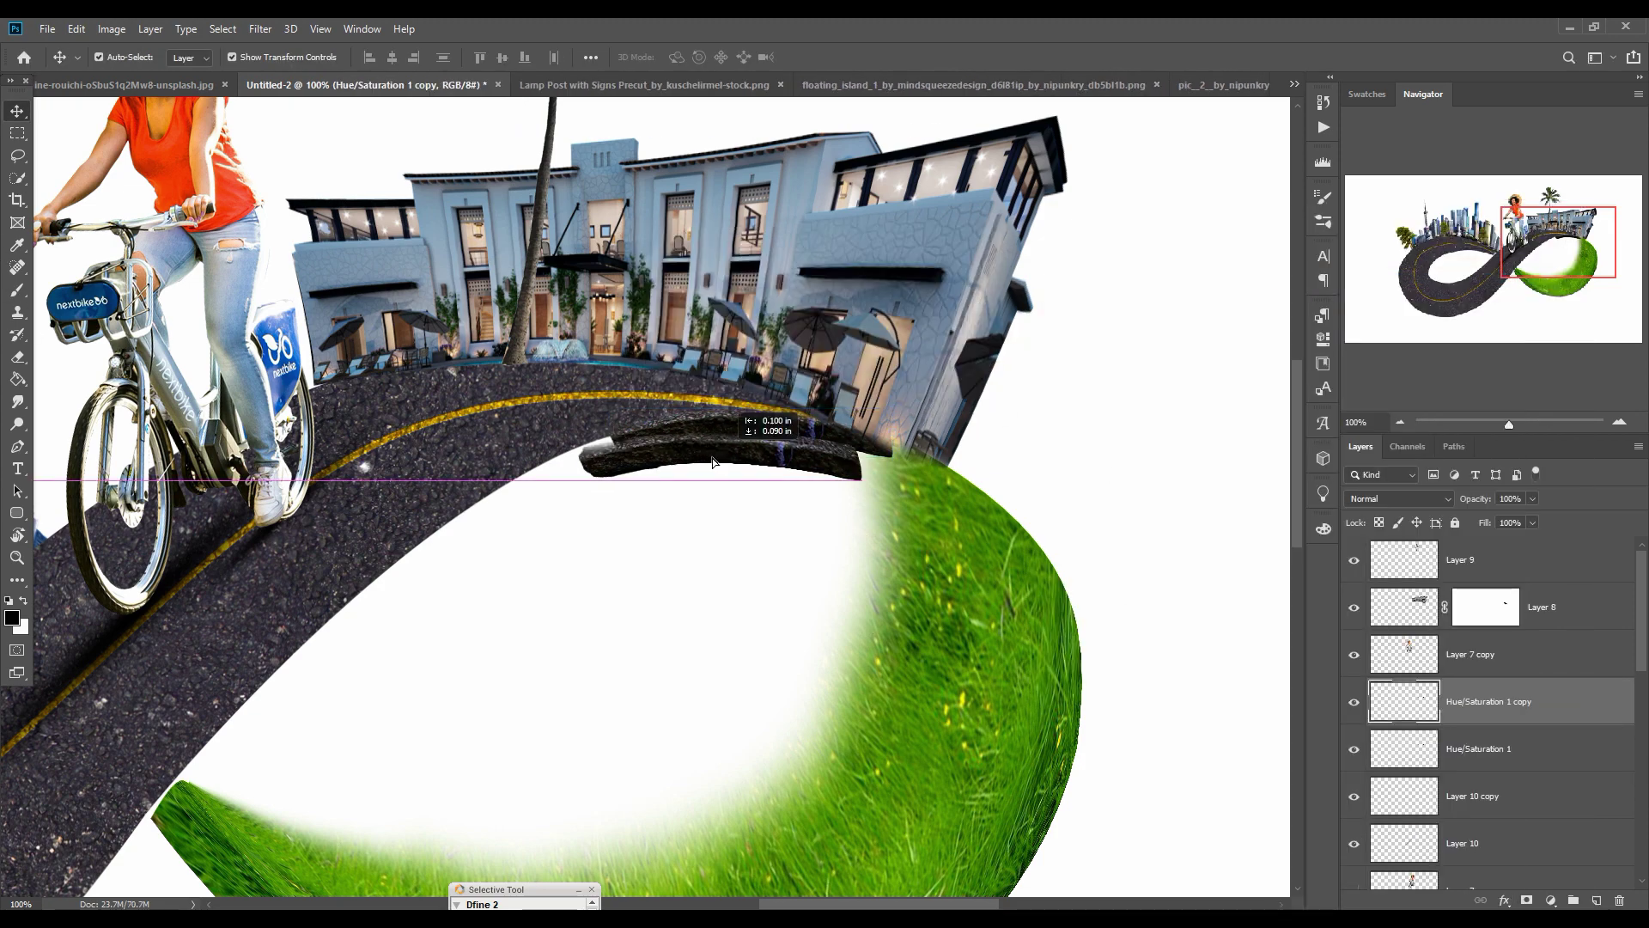
pyautogui.moveTo(591, 483); pyautogui.dragTo(553, 470)
pyautogui.press('Return')
# Step: Duplicate the slab again, rotate the copy about -20° and continue the rocky edge down towards the grass tip
pyautogui.moveTo(657, 474); pyautogui.dragTo(896, 187)
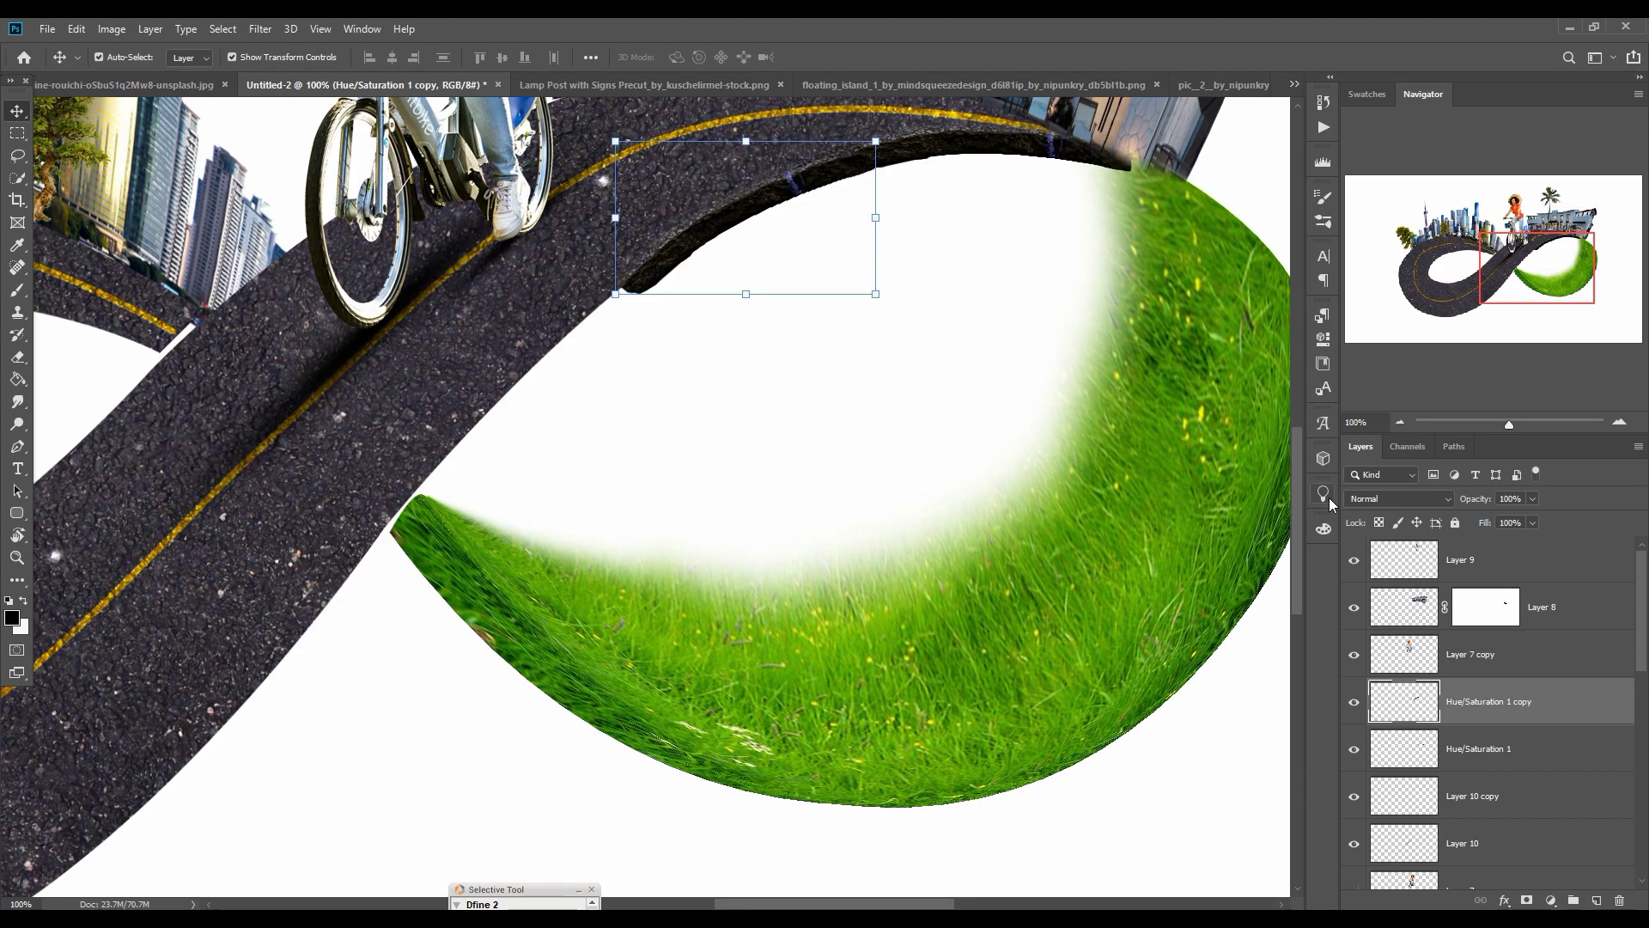
pyautogui.rightClick(1524, 700)
pyautogui.click(1340, 290)
pyautogui.click(962, 262)
pyautogui.moveTo(733, 235); pyautogui.dragTo(551, 396)
pyautogui.moveTo(721, 469); pyautogui.dragTo(743, 408)
pyautogui.moveTo(576, 368); pyautogui.dragTo(547, 378)
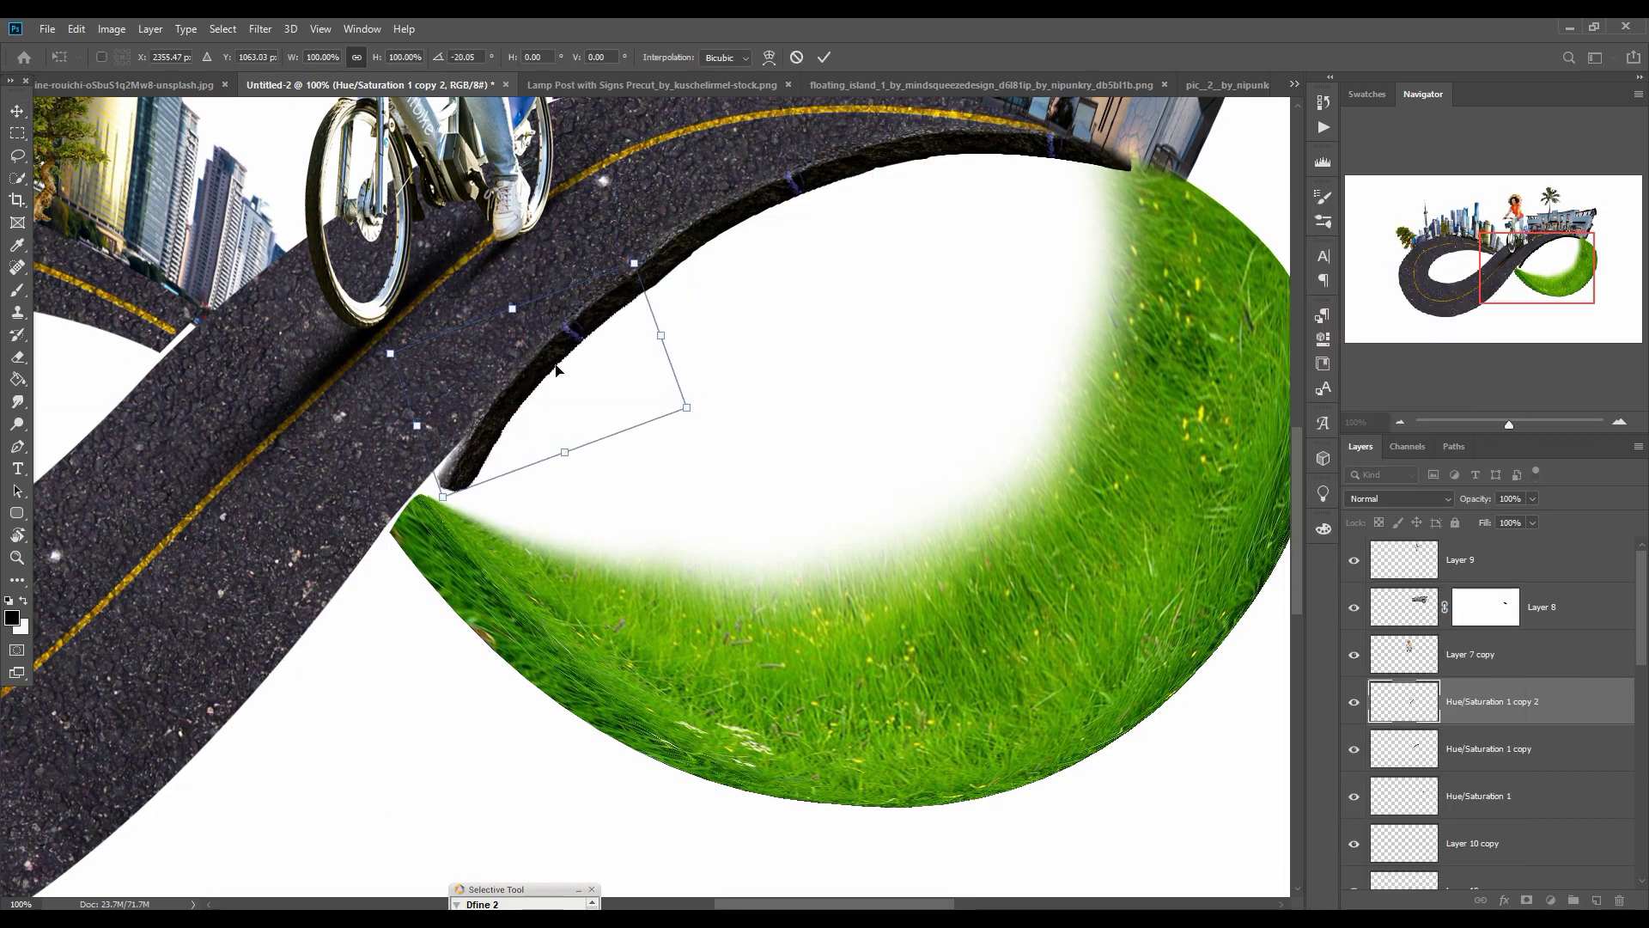
pyautogui.press('Return')
# Step: Warp the slab copy beside the grass tip to follow the road edge and apply it
pyautogui.click(76, 29)
pyautogui.click(327, 526)
pyautogui.click(822, 58)
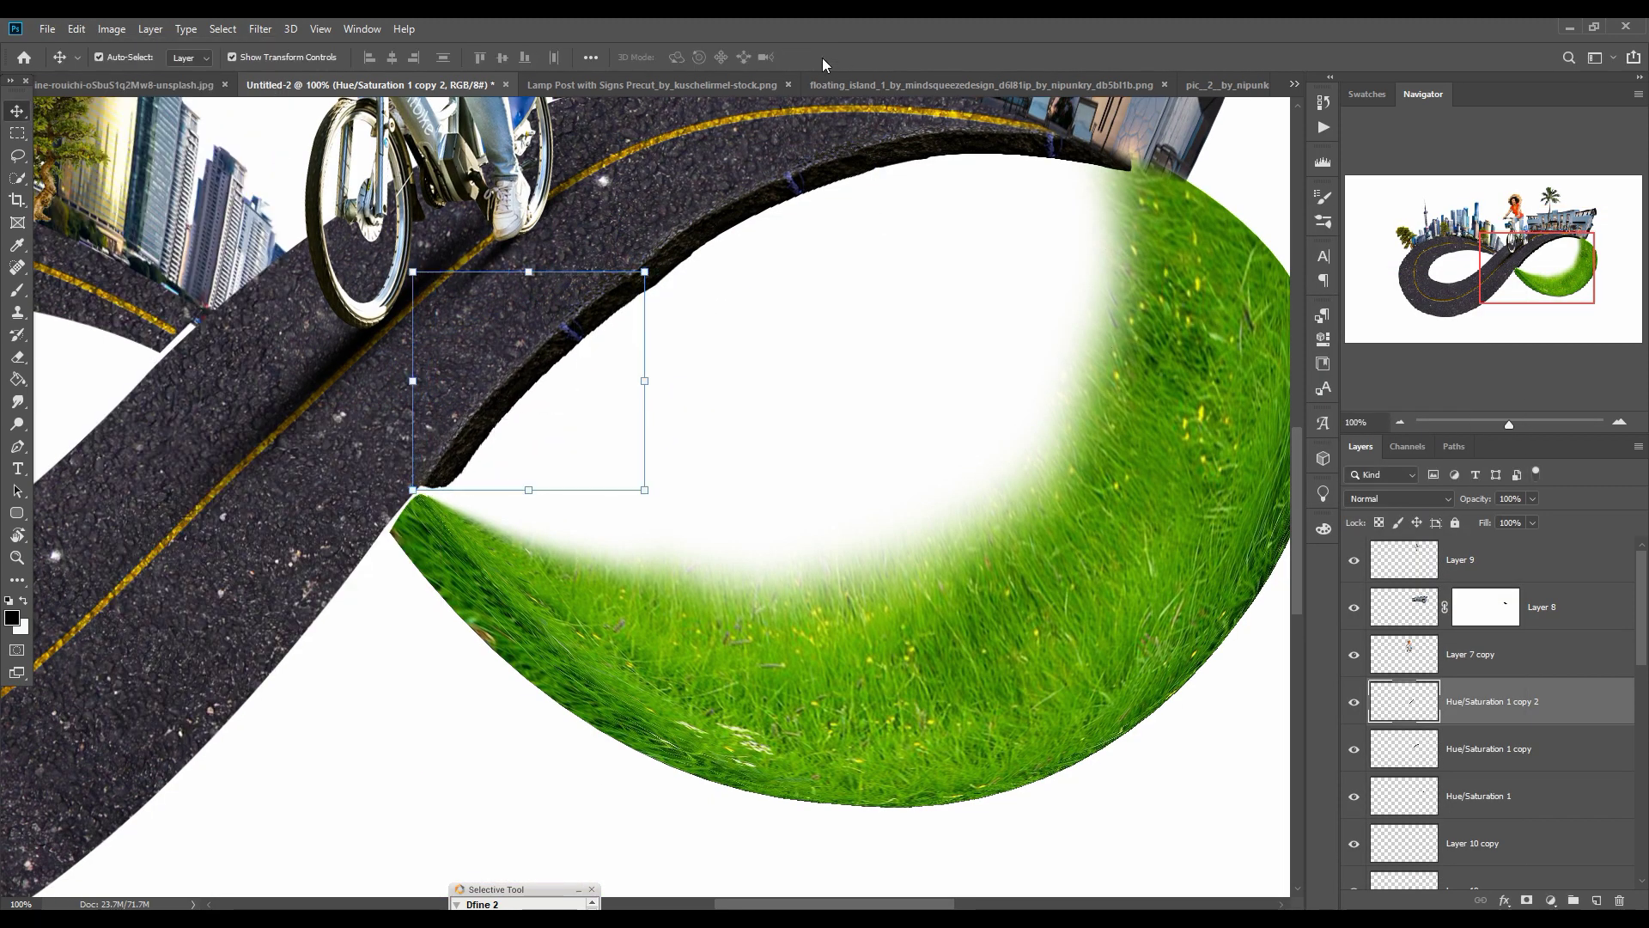
# Step: Duplicate that slab, place the copy along the road edge just past the grass tip, warp it to fit and apply
pyautogui.rightClick(1565, 700)
pyautogui.click(1374, 290)
pyautogui.click(962, 262)
pyautogui.moveTo(556, 343); pyautogui.dragTo(369, 550)
pyautogui.click(76, 29)
pyautogui.click(327, 526)
pyautogui.moveTo(454, 488); pyautogui.dragTo(448, 477)
pyautogui.moveTo(260, 681); pyautogui.dragTo(263, 693)
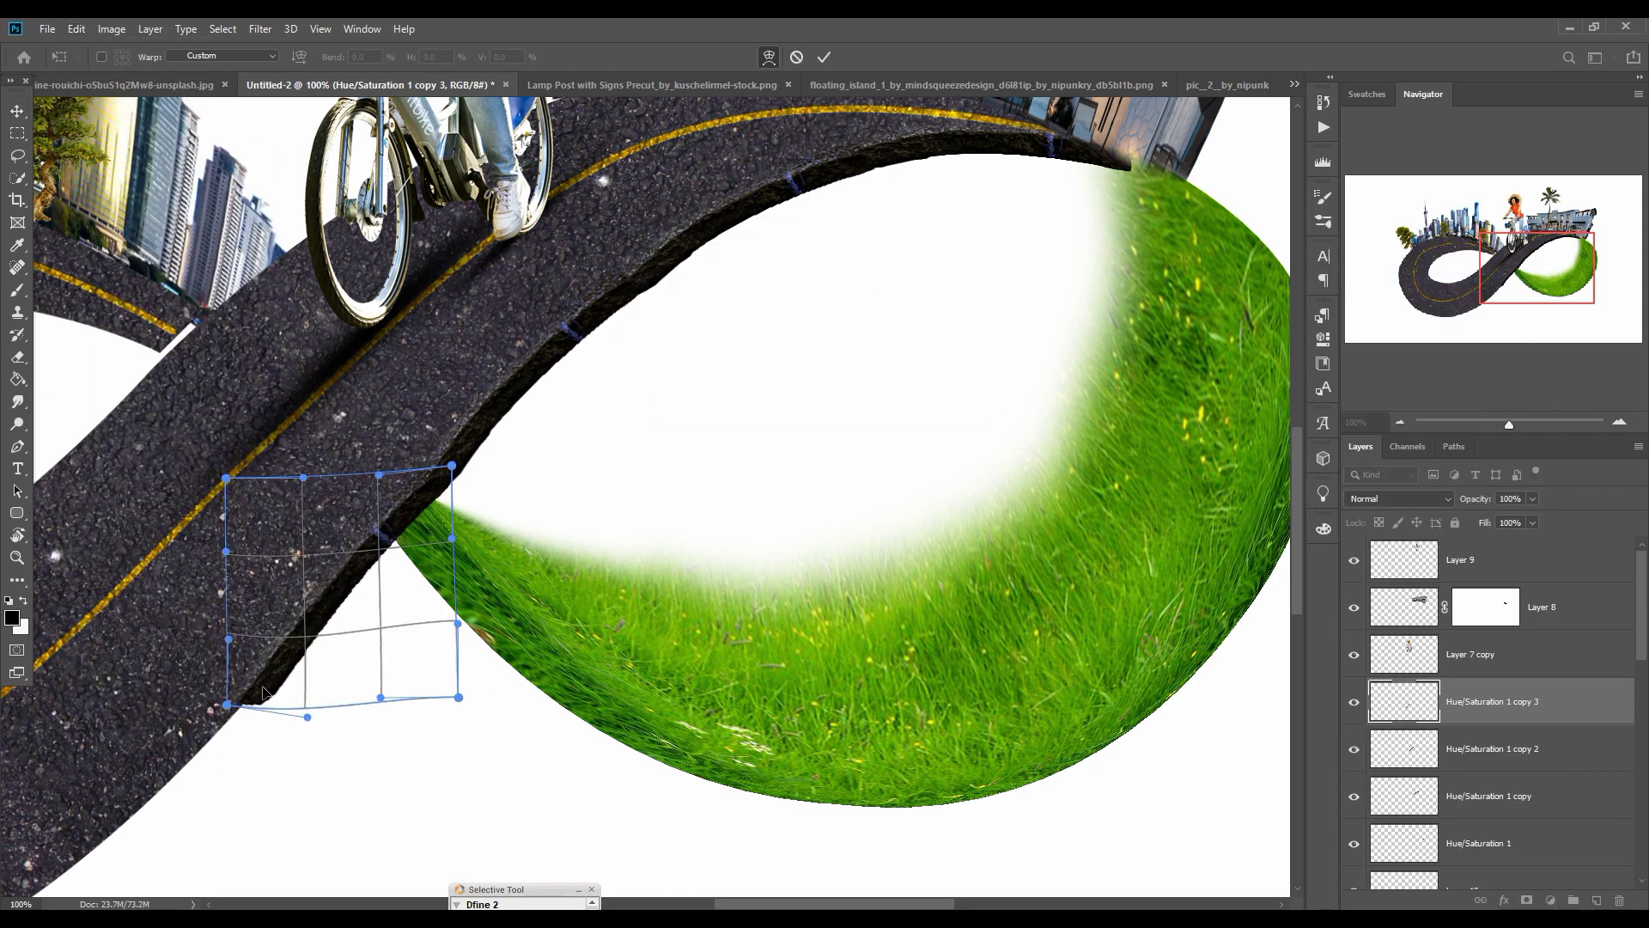
pyautogui.press('Return')
# Step: Duplicate the newest slab, extend the rocky edge further down the road's outer side and warp its end onto the curve
pyautogui.moveTo(699, 427); pyautogui.dragTo(982, 138)
pyautogui.rightClick(1524, 701)
pyautogui.click(1375, 290)
pyautogui.click(970, 270)
pyautogui.moveTo(627, 318); pyautogui.dragTo(443, 555)
pyautogui.click(76, 29)
pyautogui.click(326, 526)
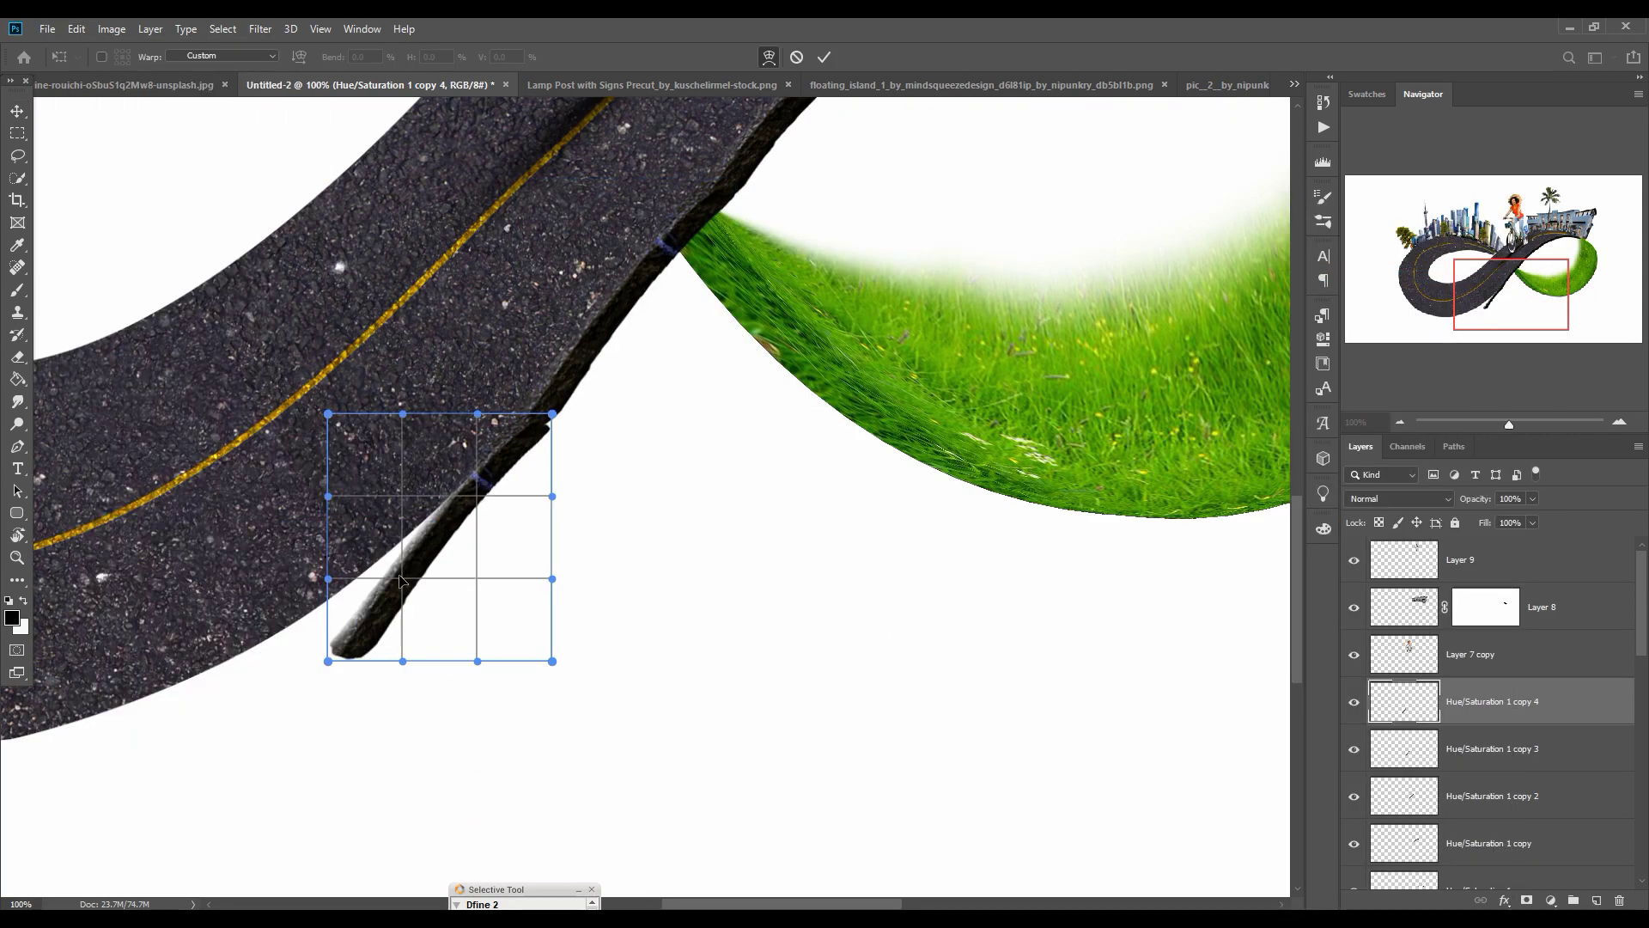
pyautogui.moveTo(328, 662); pyautogui.dragTo(261, 634)
pyautogui.press('Return')
# Step: Duplicate the slab once more and rotate the copy to fit the road's lower outer edge, then apply the transform
pyautogui.moveTo(533, 559); pyautogui.dragTo(1013, 472)
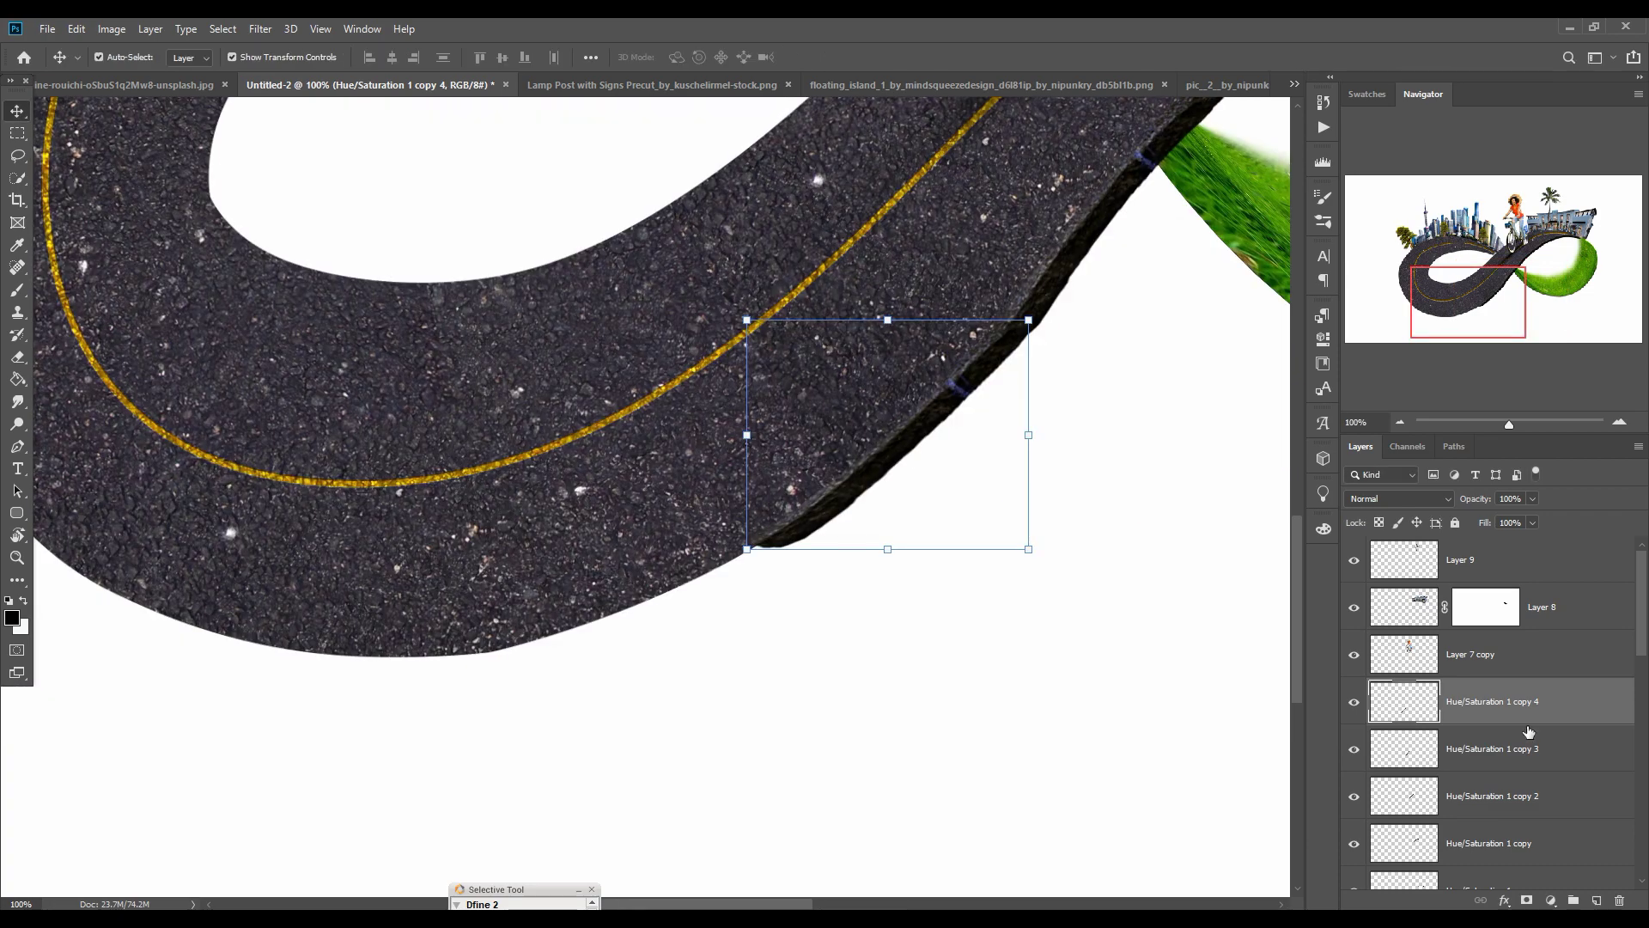
pyautogui.rightClick(1527, 720)
pyautogui.click(1375, 279)
pyautogui.click(963, 265)
pyautogui.moveTo(940, 422); pyautogui.dragTo(688, 637)
pyautogui.moveTo(799, 518); pyautogui.dragTo(836, 581)
pyautogui.press('Return')
# Step: Duplicate the lower-edge slab and rotate the copy nearly flat under the lowest part of the road
pyautogui.rightClick(1515, 707)
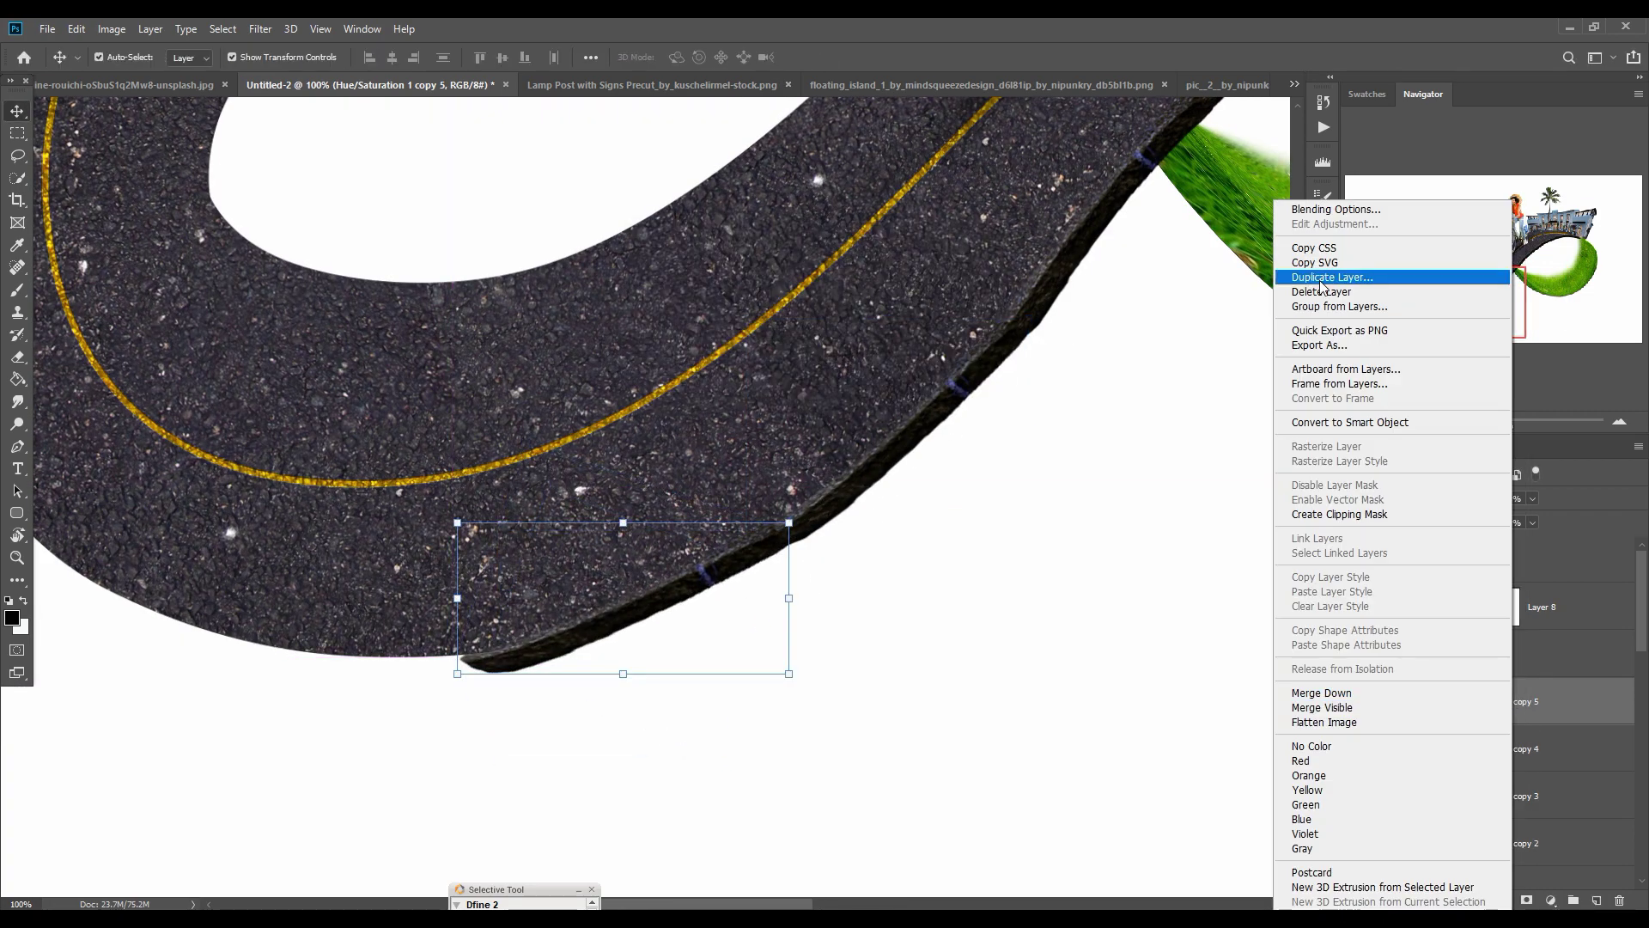
pyautogui.click(1358, 277)
pyautogui.click(964, 265)
pyautogui.moveTo(640, 611); pyautogui.dragTo(345, 688)
pyautogui.moveTo(507, 593); pyautogui.dragTo(523, 680)
pyautogui.moveTo(369, 688); pyautogui.dragTo(358, 667)
# Step: Warp the bottom slab so its free end stretches up along the left loop's outer curve, and apply it
pyautogui.moveTo(386, 601); pyautogui.dragTo(762, 564)
pyautogui.click(76, 29)
pyautogui.moveTo(172, 412)
pyautogui.click(343, 527)
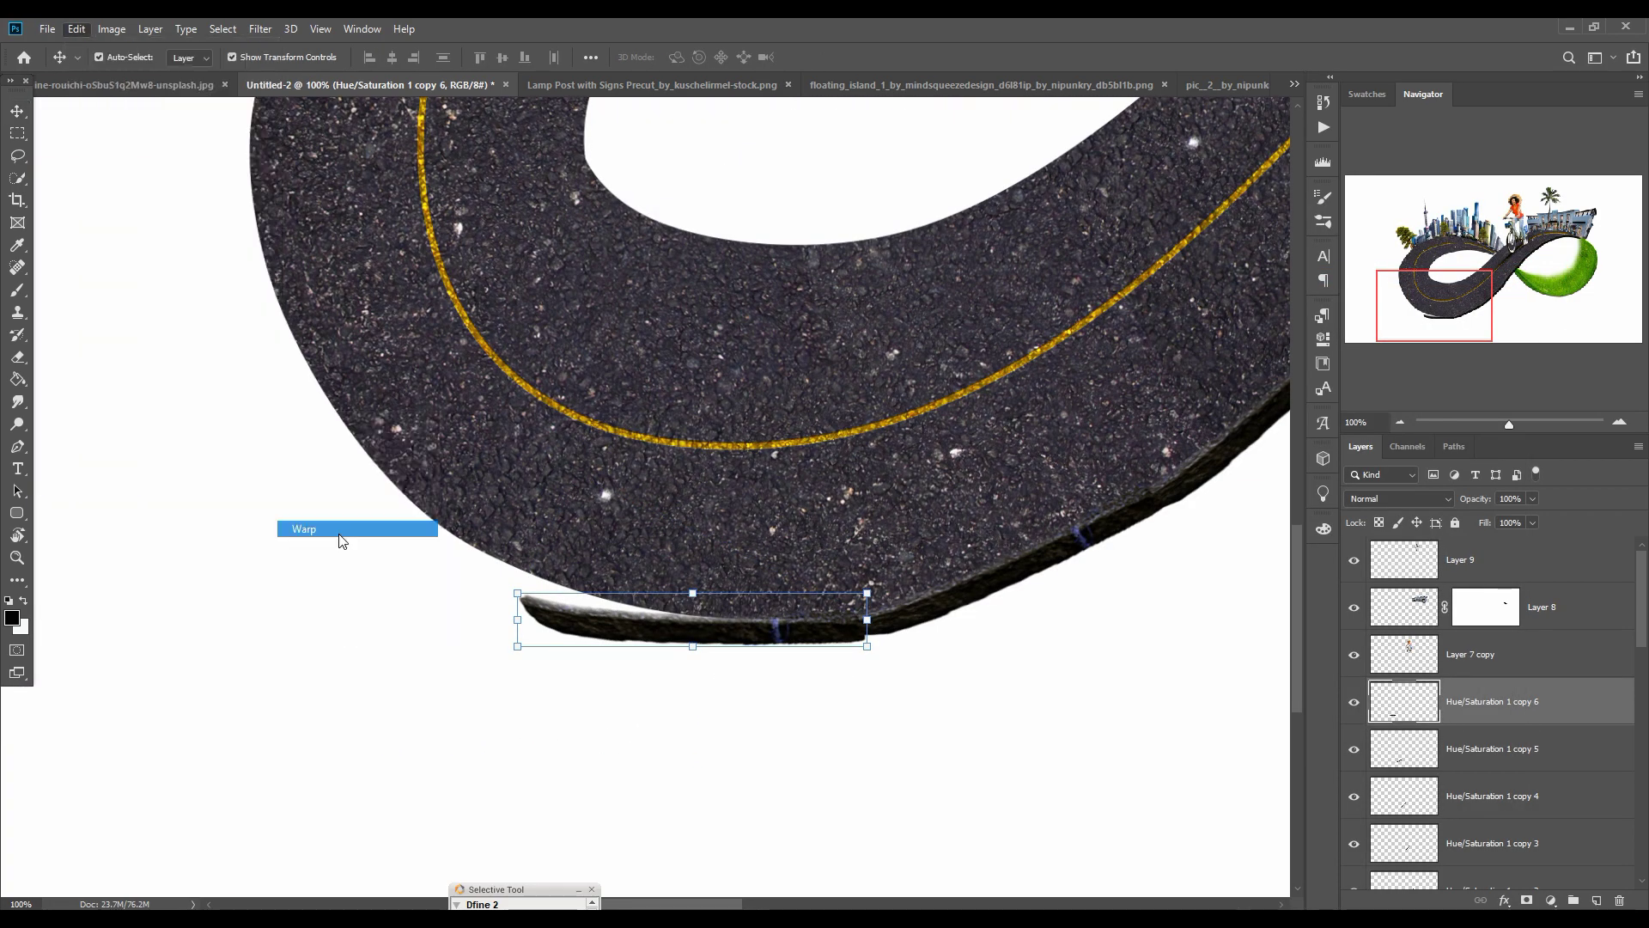
pyautogui.moveTo(520, 591); pyautogui.dragTo(324, 497)
pyautogui.press('Return')
# Step: Duplicate Hue/Saturation 1 copy 5 into the left loop's opening, scaled to 94.94% and rotated about -56°
pyautogui.scroll(-2, 1512, 718)
pyautogui.click(1512, 656)
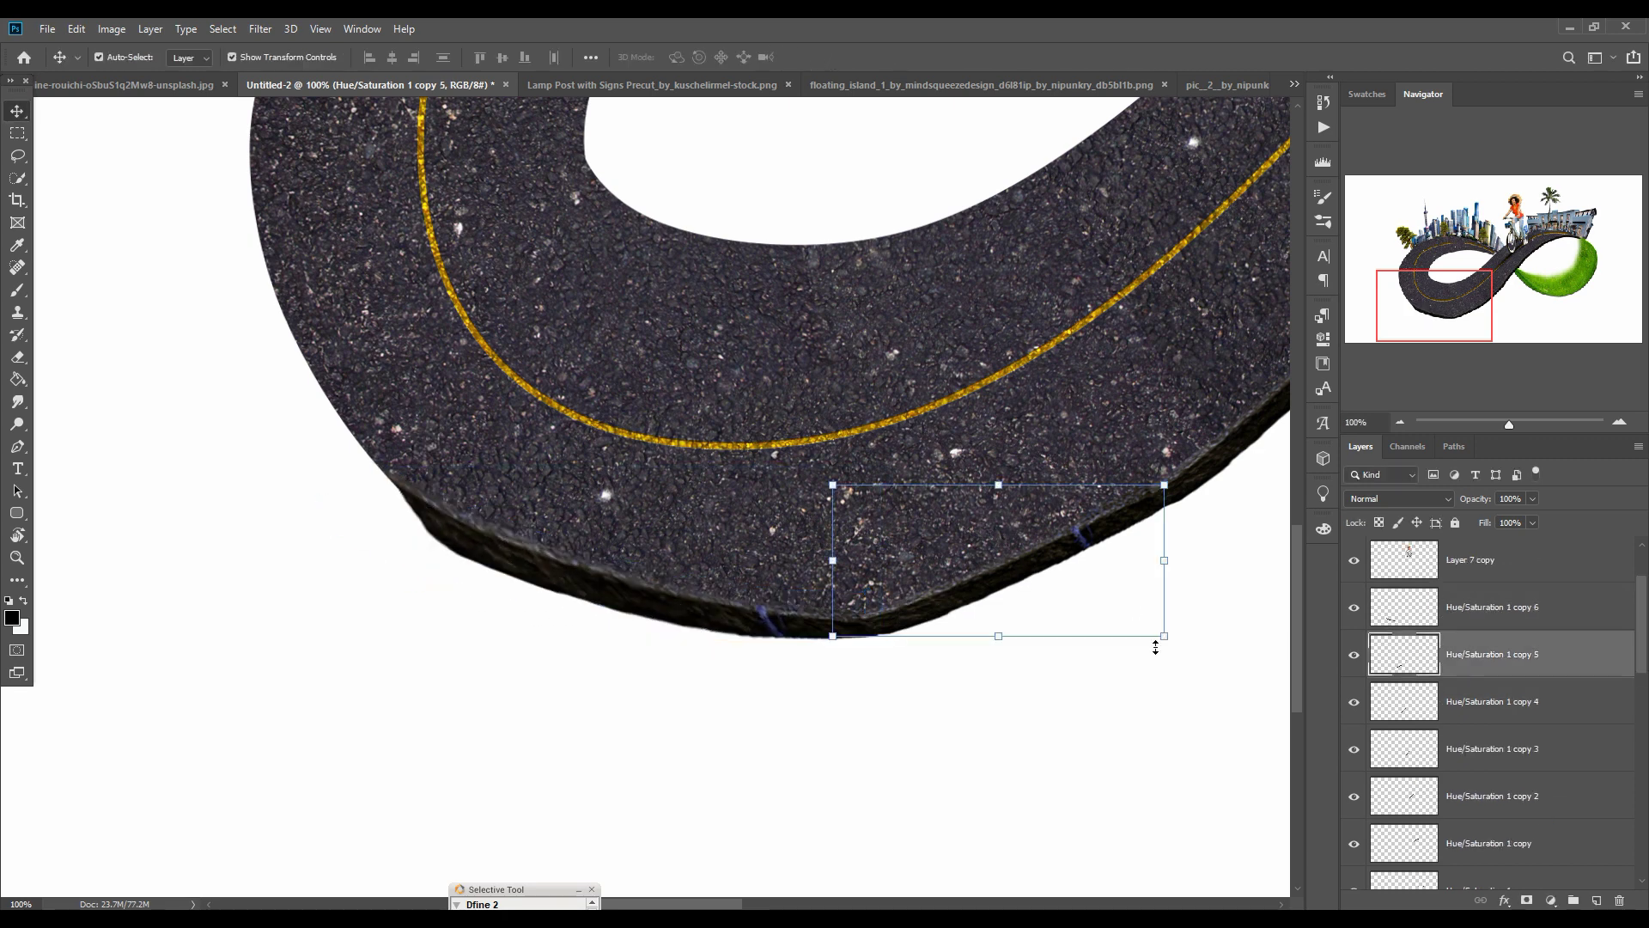
pyautogui.rightClick(1521, 657)
pyautogui.click(1358, 277)
pyautogui.click(963, 264)
pyautogui.moveTo(1065, 554); pyautogui.dragTo(652, 375)
pyautogui.moveTo(790, 258); pyautogui.dragTo(773, 676)
pyautogui.moveTo(923, 634); pyautogui.dragTo(752, 273)
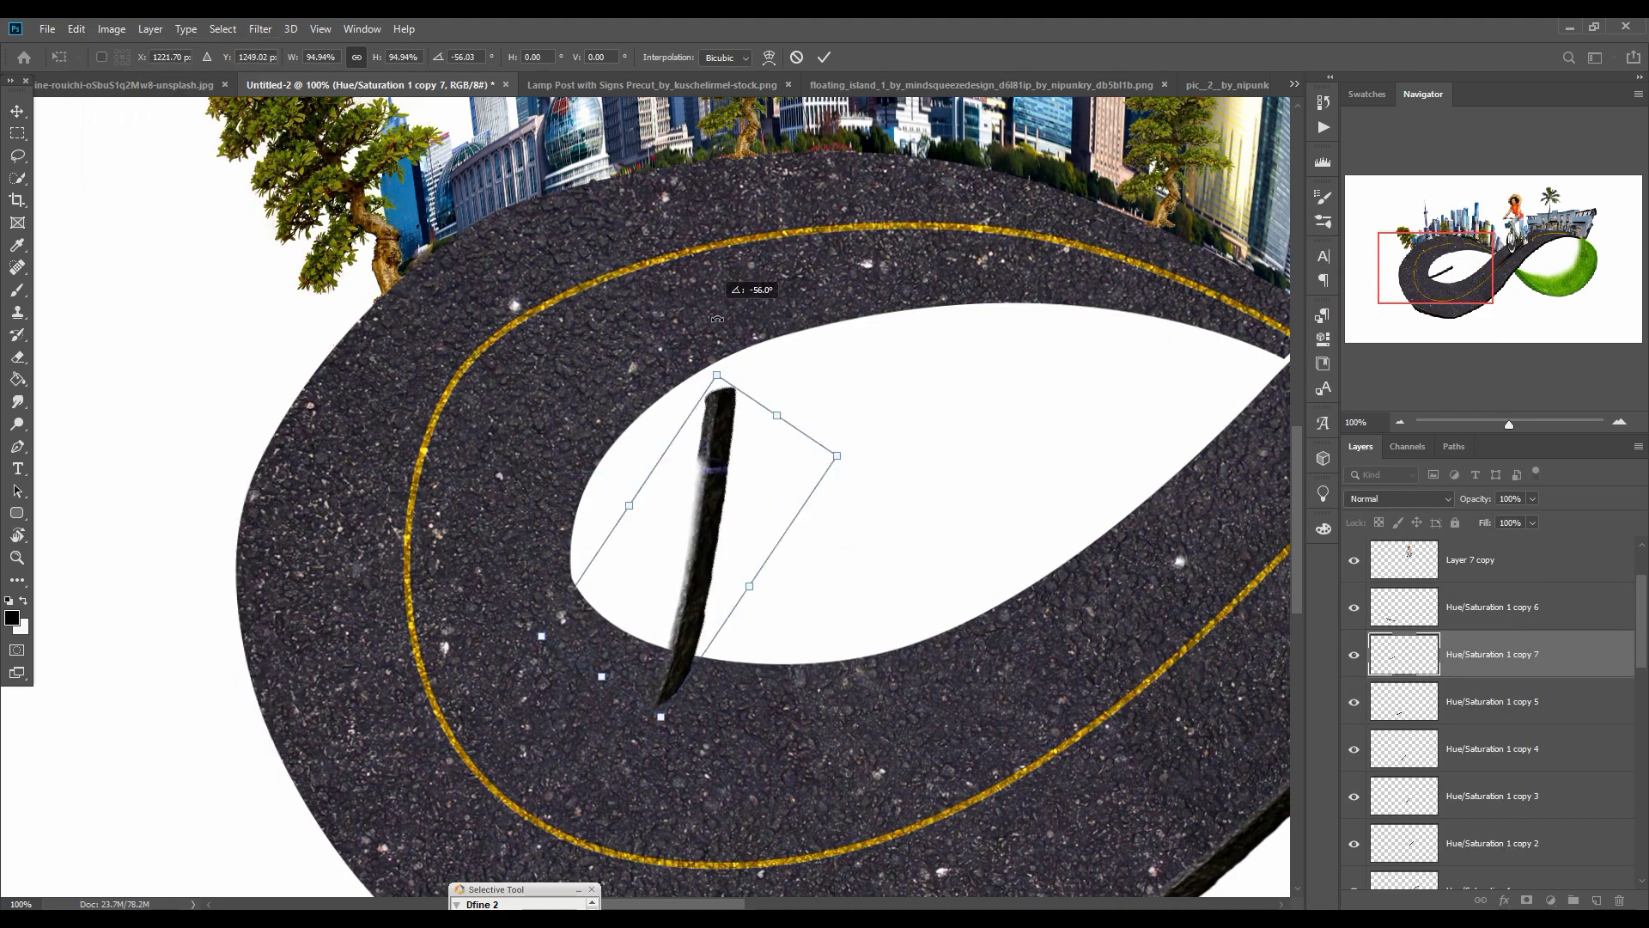
# Step: Warp the slab around the tight inner curve at the left loop's far end and apply it
pyautogui.click(77, 28)
pyautogui.moveTo(172, 413)
pyautogui.click(343, 527)
pyautogui.moveTo(601, 369); pyautogui.dragTo(713, 364)
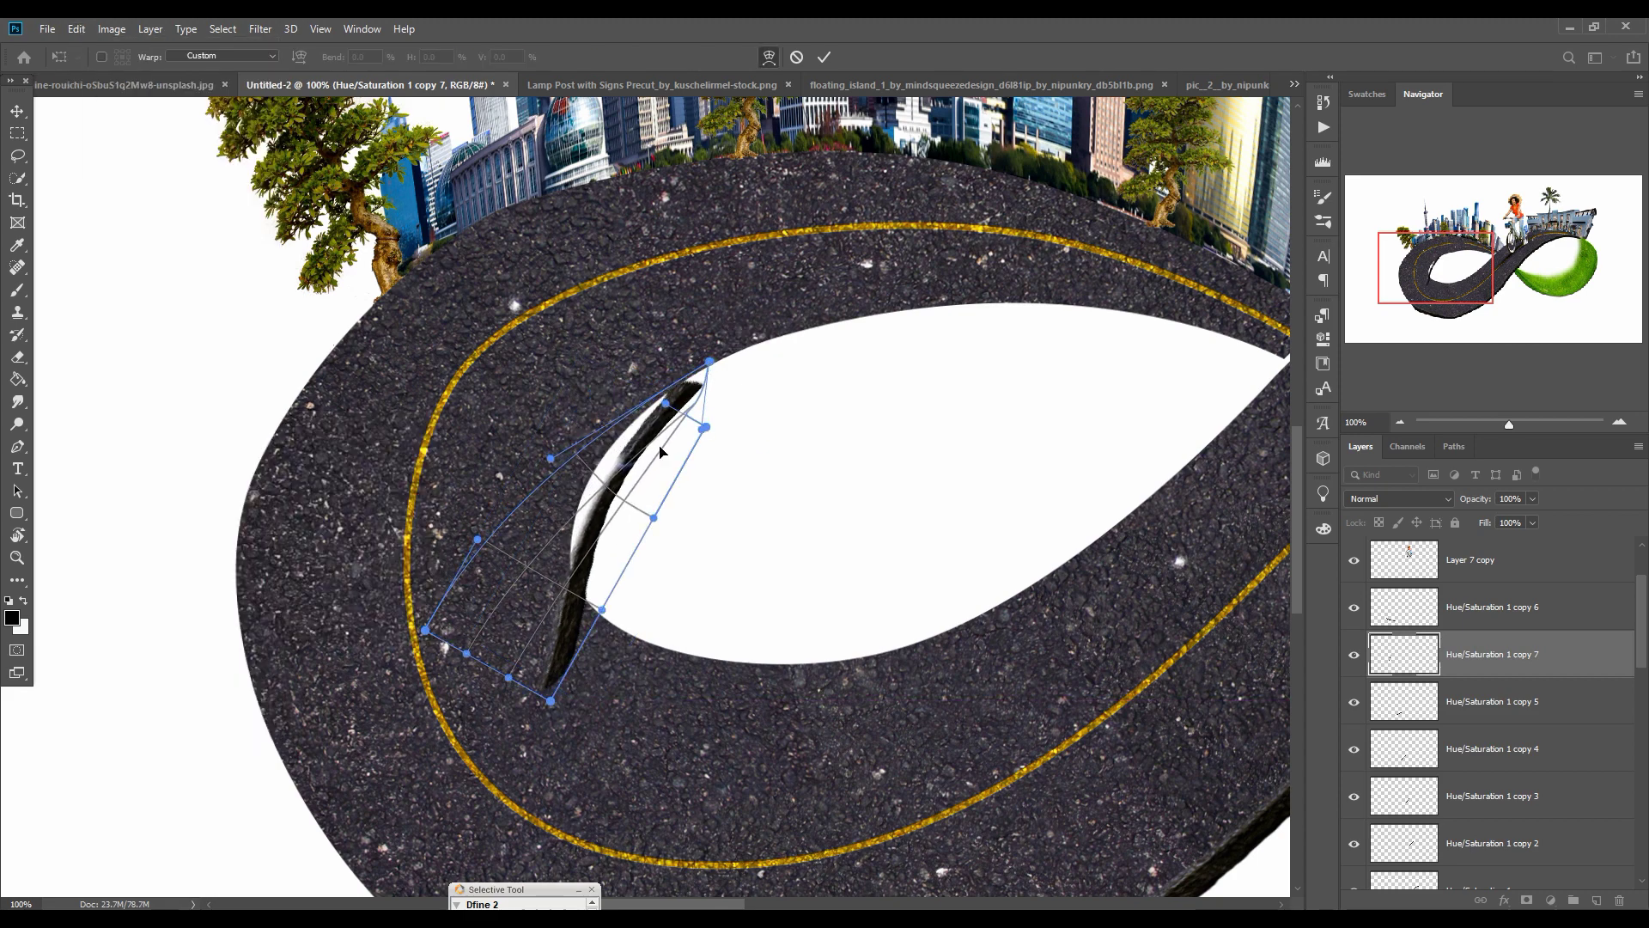
pyautogui.moveTo(550, 701); pyautogui.dragTo(665, 623)
pyautogui.moveTo(703, 423); pyautogui.dragTo(711, 426)
pyautogui.press('Return')
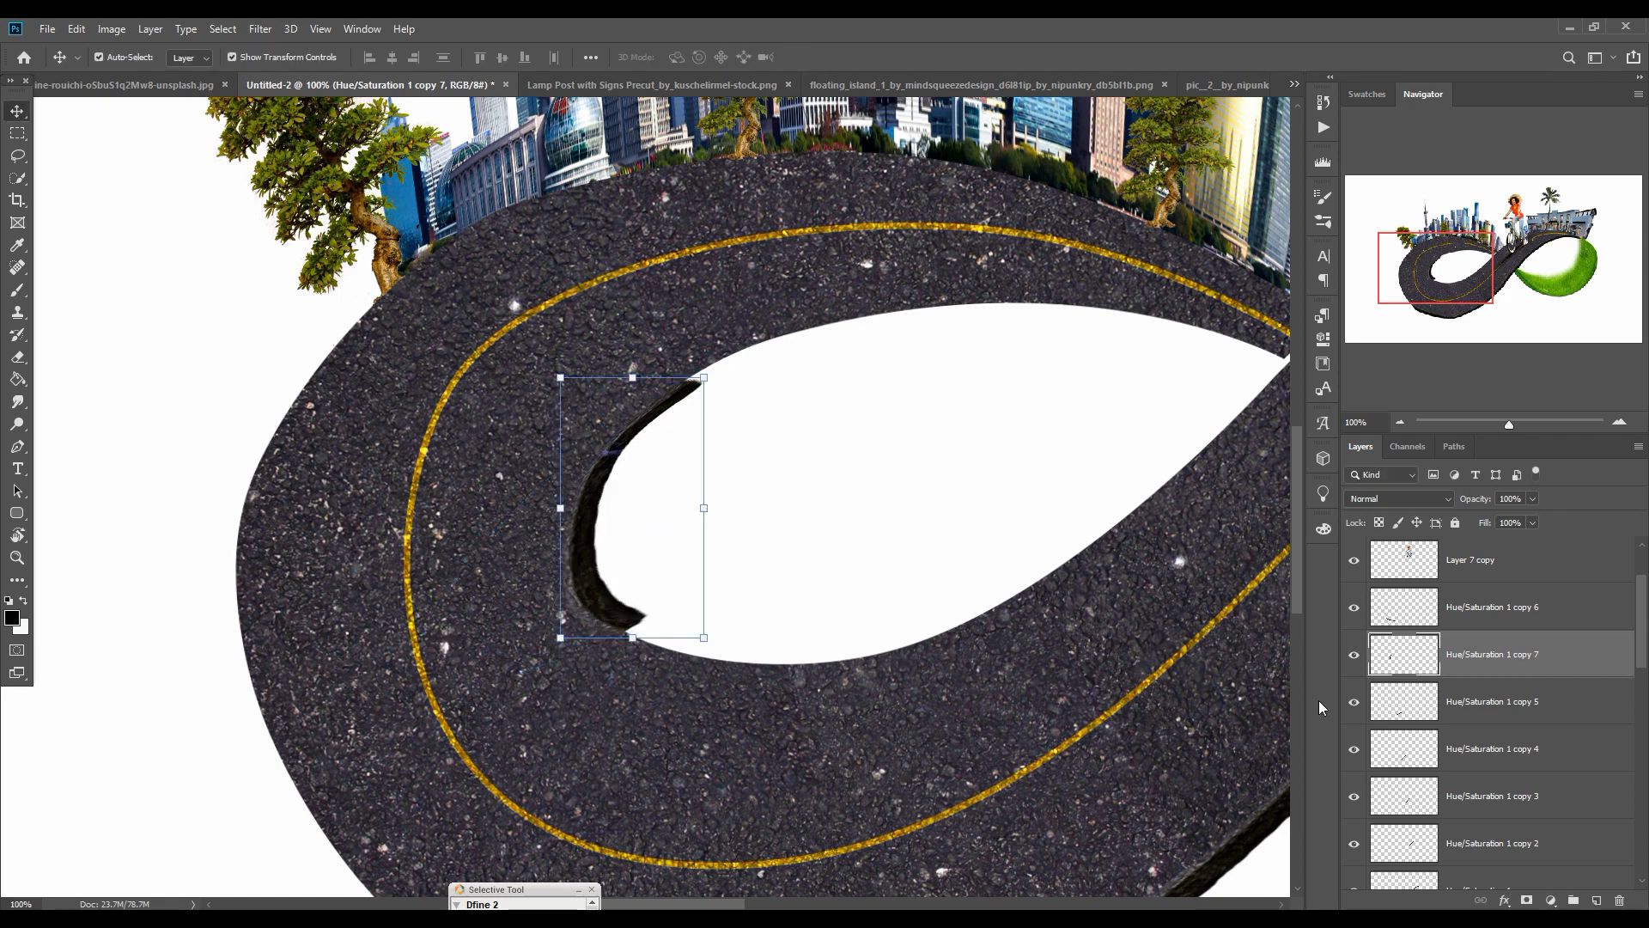
# Step: Duplicate Hue/Saturation 1 copy 4 onto the left loop's upper inner edge, scaled to 94.16% and rotated about 25°
pyautogui.rightClick(1490, 744)
pyautogui.click(1478, 119)
pyautogui.click(968, 271)
pyautogui.moveTo(1108, 701); pyautogui.dragTo(1125, 714)
pyautogui.moveTo(1203, 760); pyautogui.dragTo(914, 331)
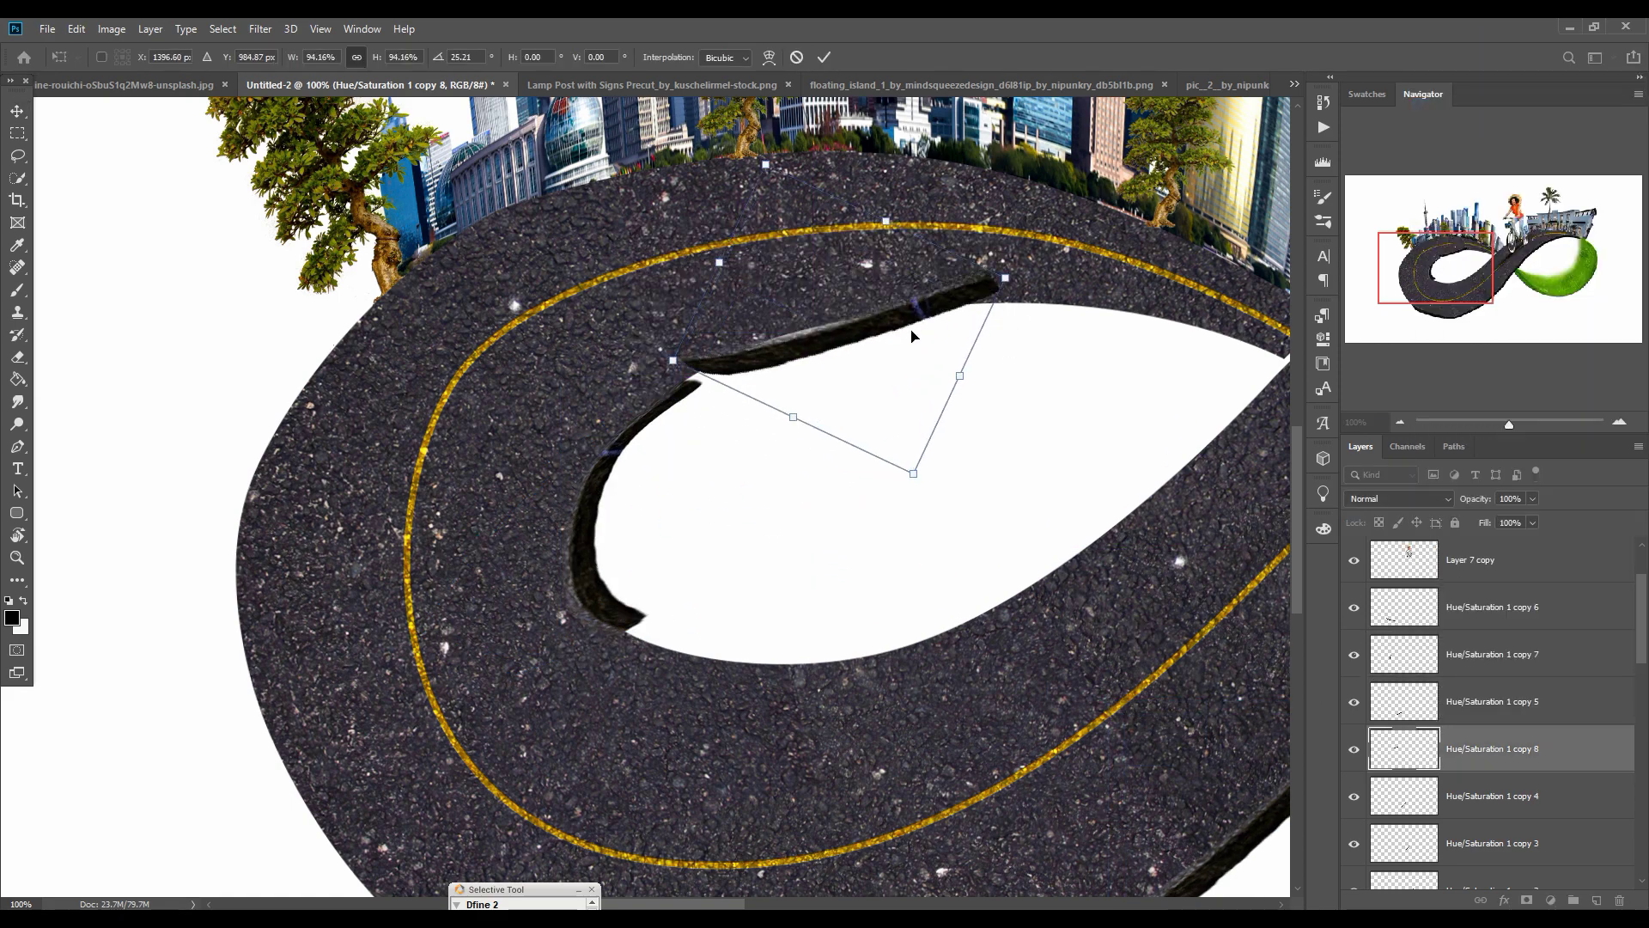
# Step: Warp the upper inner slab so it joins the neighbouring slab and follows the road's inner curve, then apply it
pyautogui.click(76, 29)
pyautogui.moveTo(102, 421)
pyautogui.click(304, 530)
pyautogui.moveTo(672, 360); pyautogui.dragTo(668, 376)
pyautogui.moveTo(777, 350); pyautogui.dragTo(765, 325)
pyautogui.moveTo(668, 376); pyautogui.dragTo(728, 411)
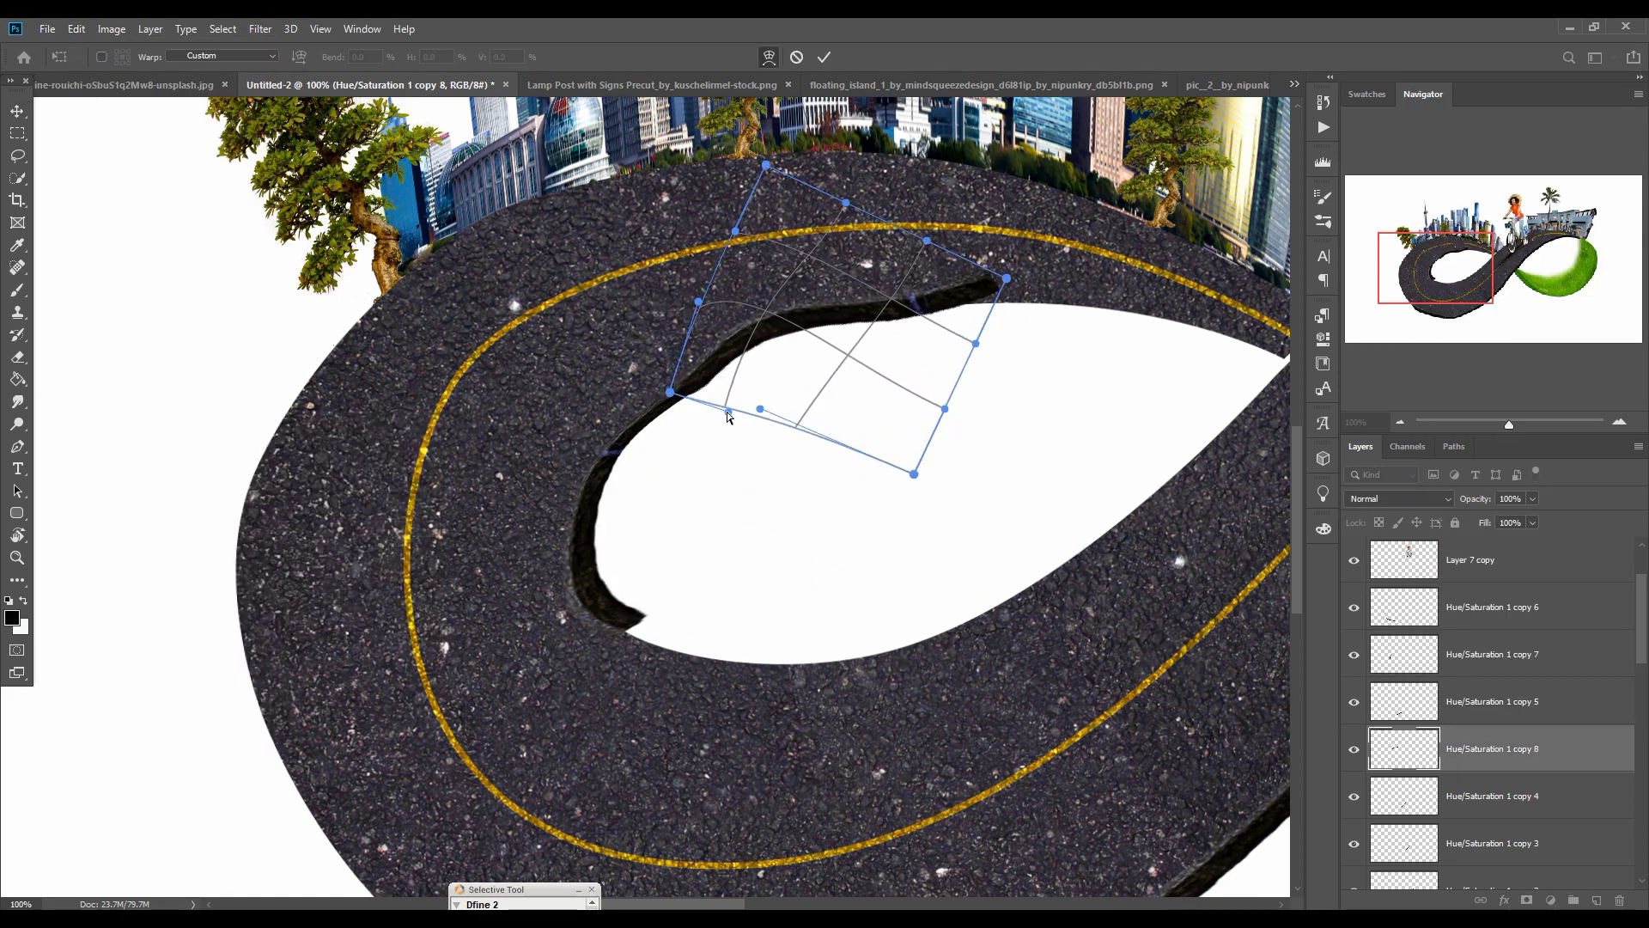
pyautogui.moveTo(1007, 279); pyautogui.dragTo(961, 343)
pyautogui.click(825, 59)
# Step: Duplicate the upper inner slab and place the copy towards the road crossing, scaled to 82.94% and rotated about 20°
pyautogui.rightClick(1506, 748)
pyautogui.click(1461, 118)
pyautogui.click(976, 263)
pyautogui.hscroll(2, 1134, 378)
pyautogui.moveTo(859, 356); pyautogui.dragTo(1124, 356)
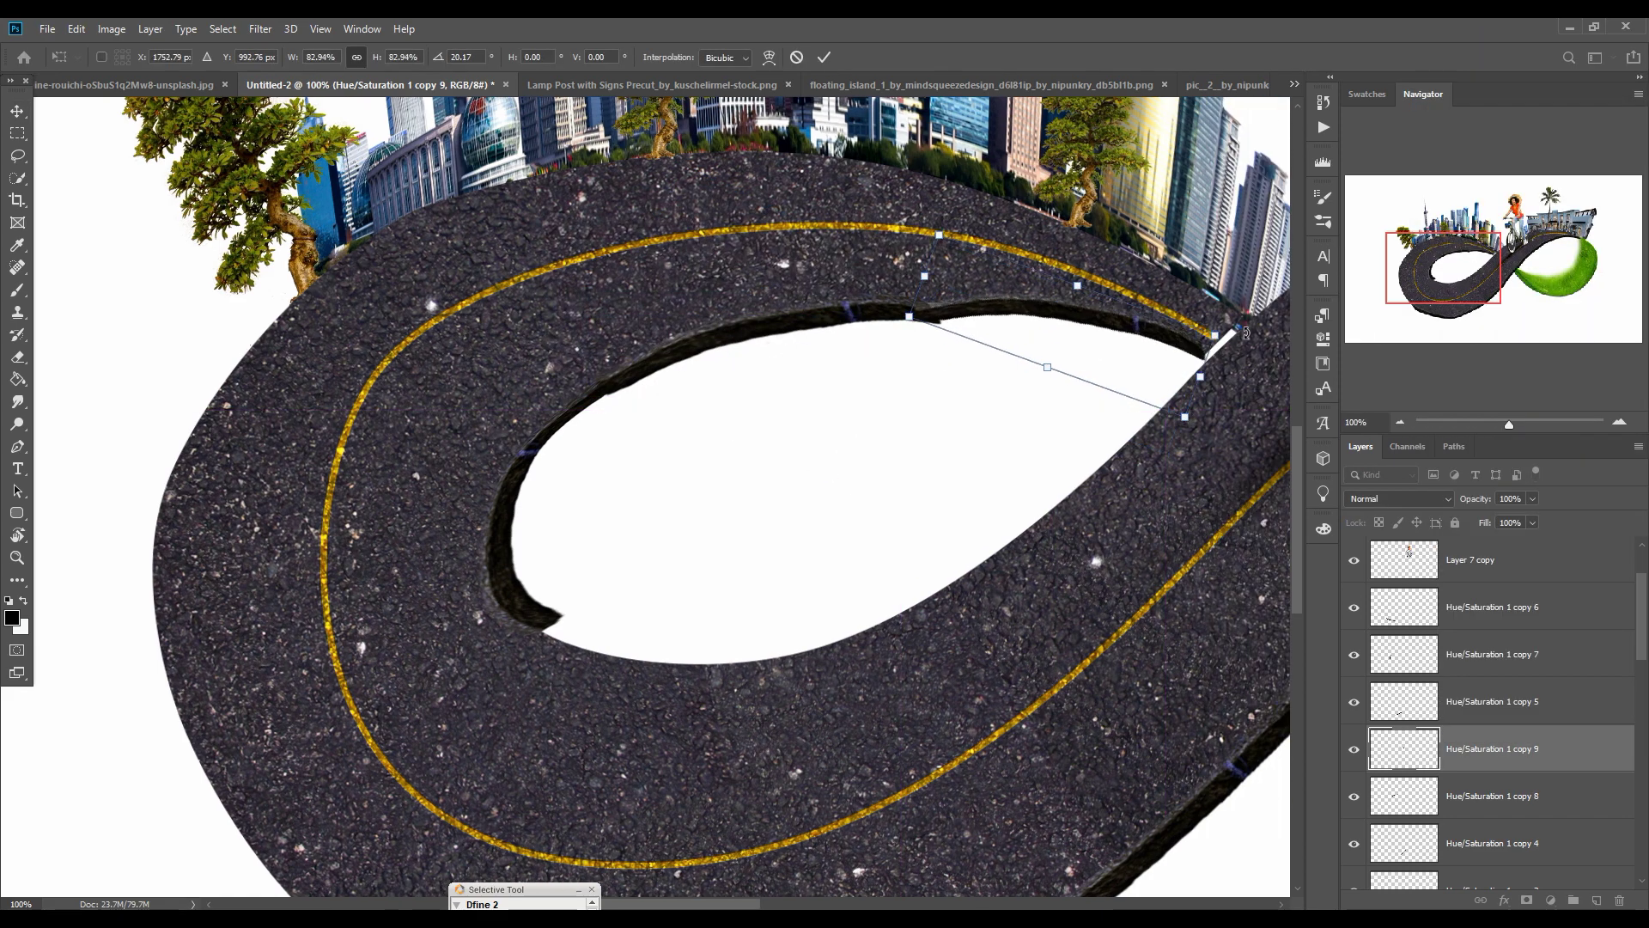
# Step: Warp the slab beside the road crossing to match the inner edge and apply it
pyautogui.click(76, 29)
pyautogui.moveTo(102, 421)
pyautogui.click(304, 530)
pyautogui.moveTo(925, 275); pyautogui.dragTo(908, 209)
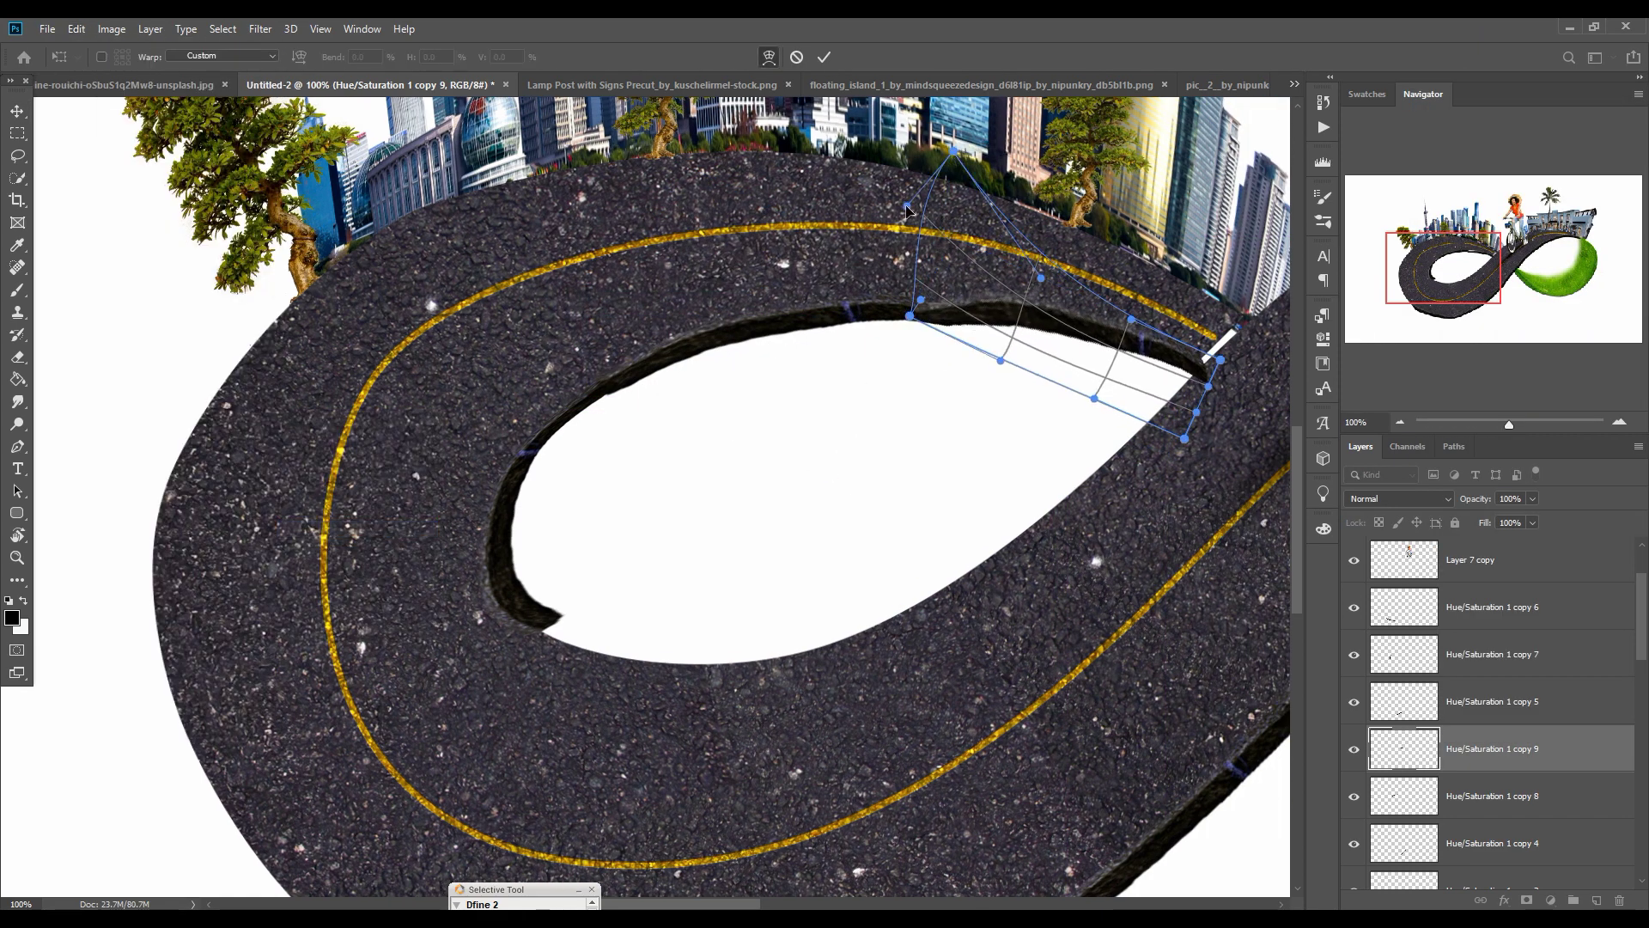
pyautogui.press('Return')
# Step: Add a layer mask to the slab beside the road crossing and choose the Brush for blending its ends
pyautogui.click(1526, 901)
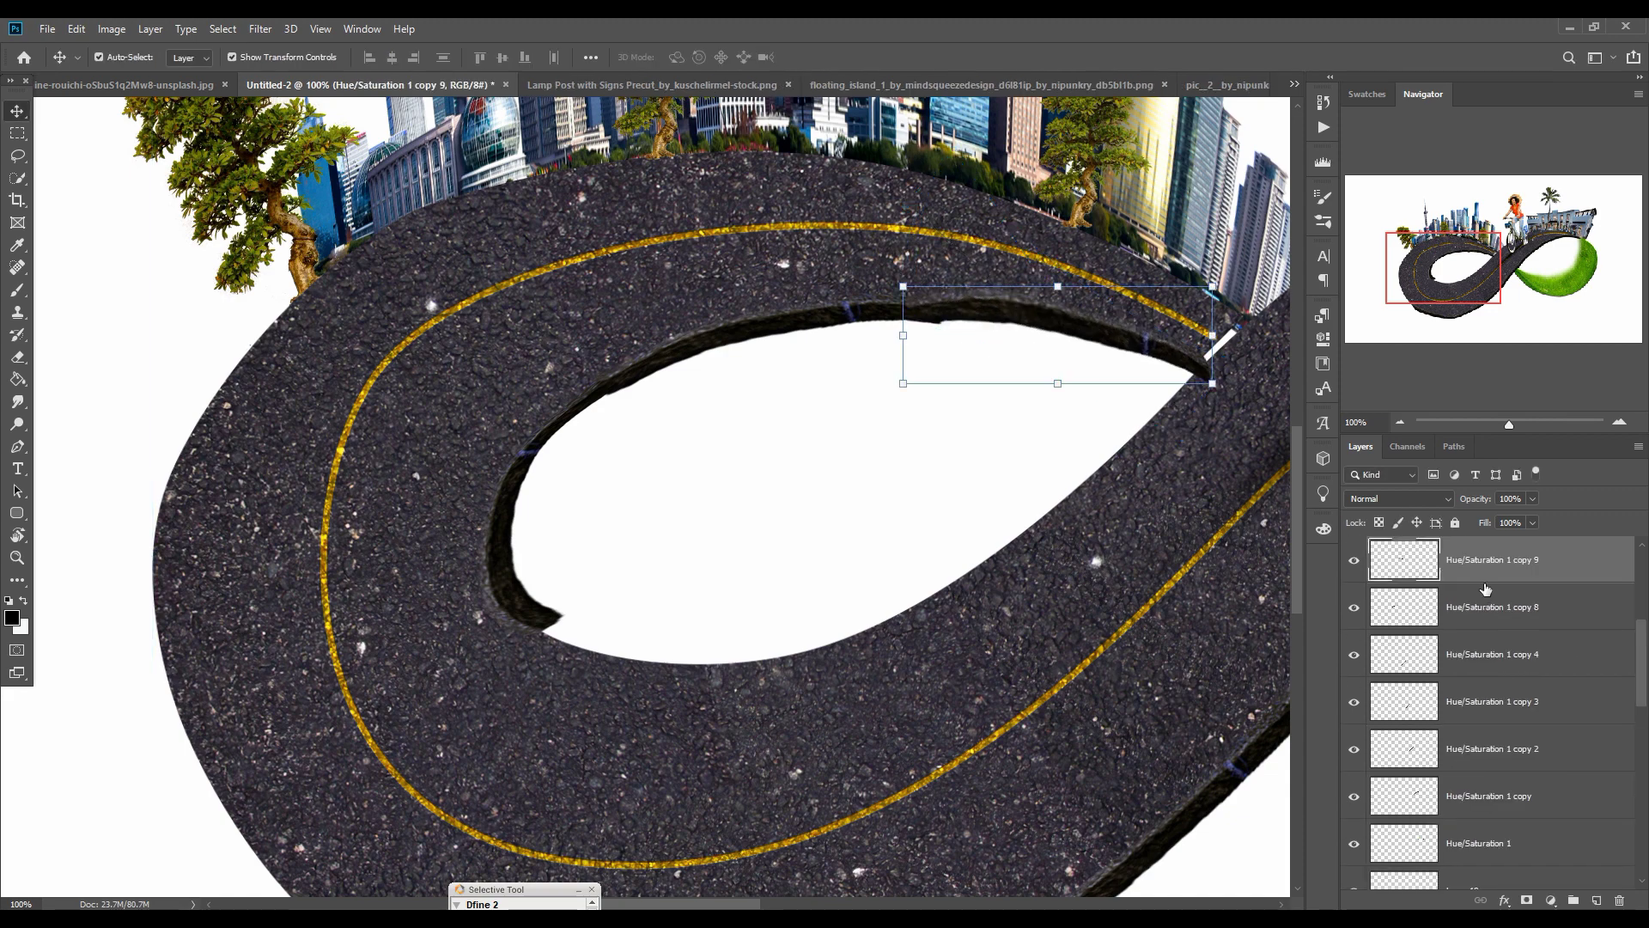
pyautogui.press('b')
pyautogui.scroll(-1, 691, 532)
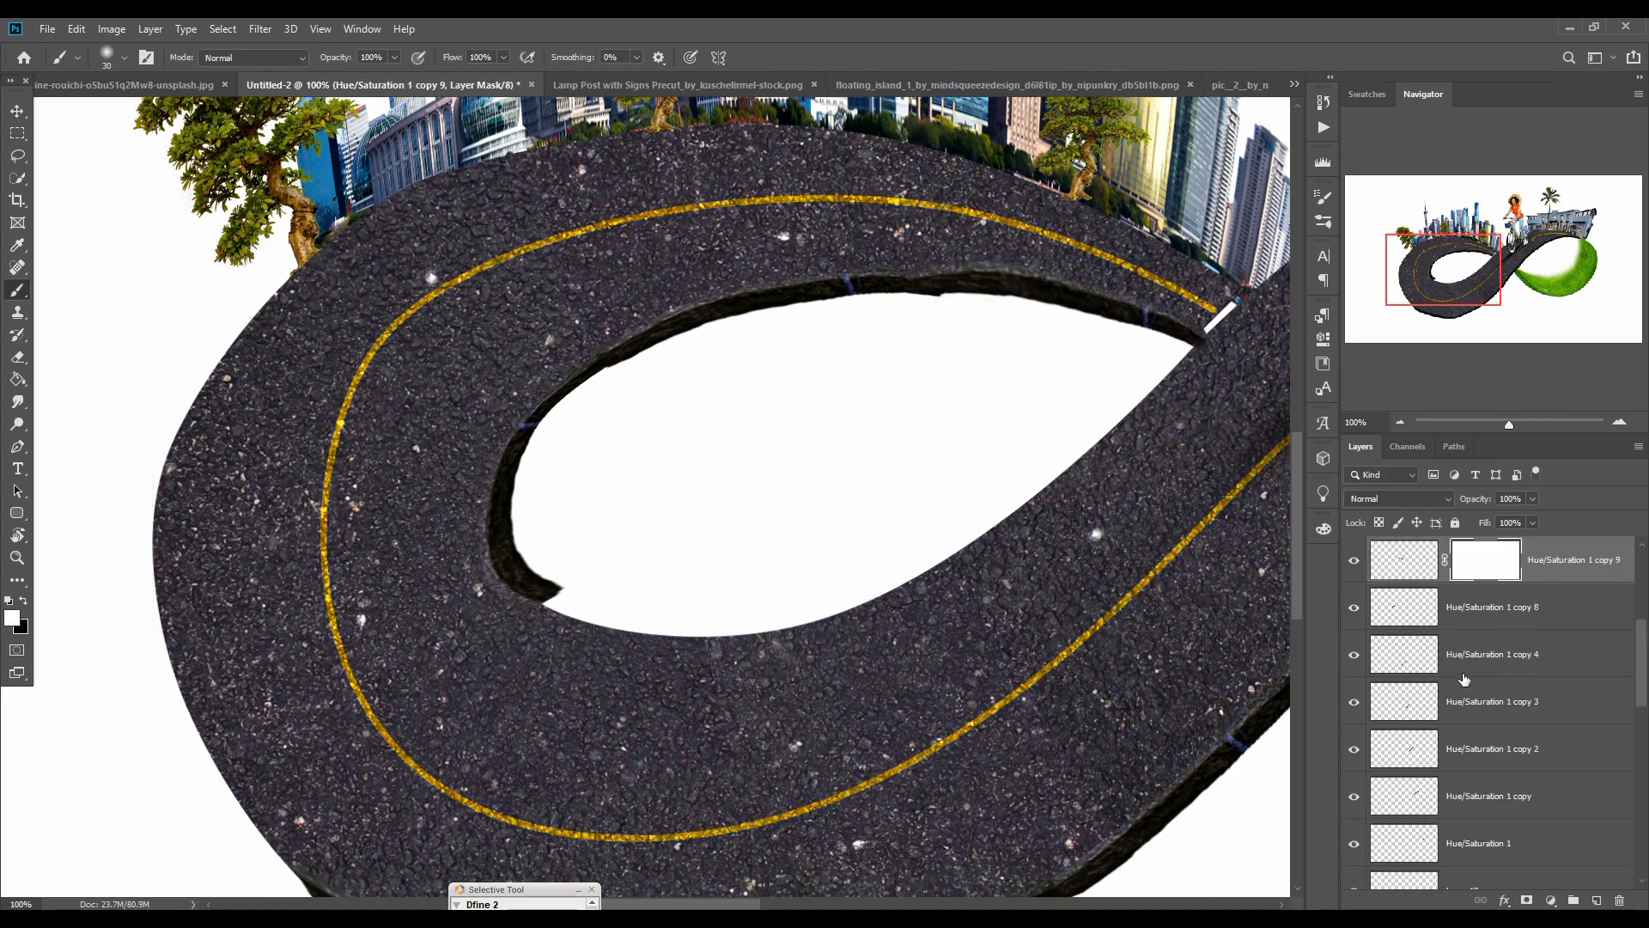
# Step: Duplicate Hue/Saturation 1 copy 7, rotate the copy about -105° and set it along the left opening's lower inner edge
pyautogui.press('v')
pyautogui.click(1526, 567)
pyautogui.rightClick(1549, 563)
pyautogui.click(1383, 285)
pyautogui.press('Return')
pyautogui.moveTo(507, 522); pyautogui.dragTo(617, 654)
pyautogui.moveTo(746, 468); pyautogui.dragTo(309, 518)
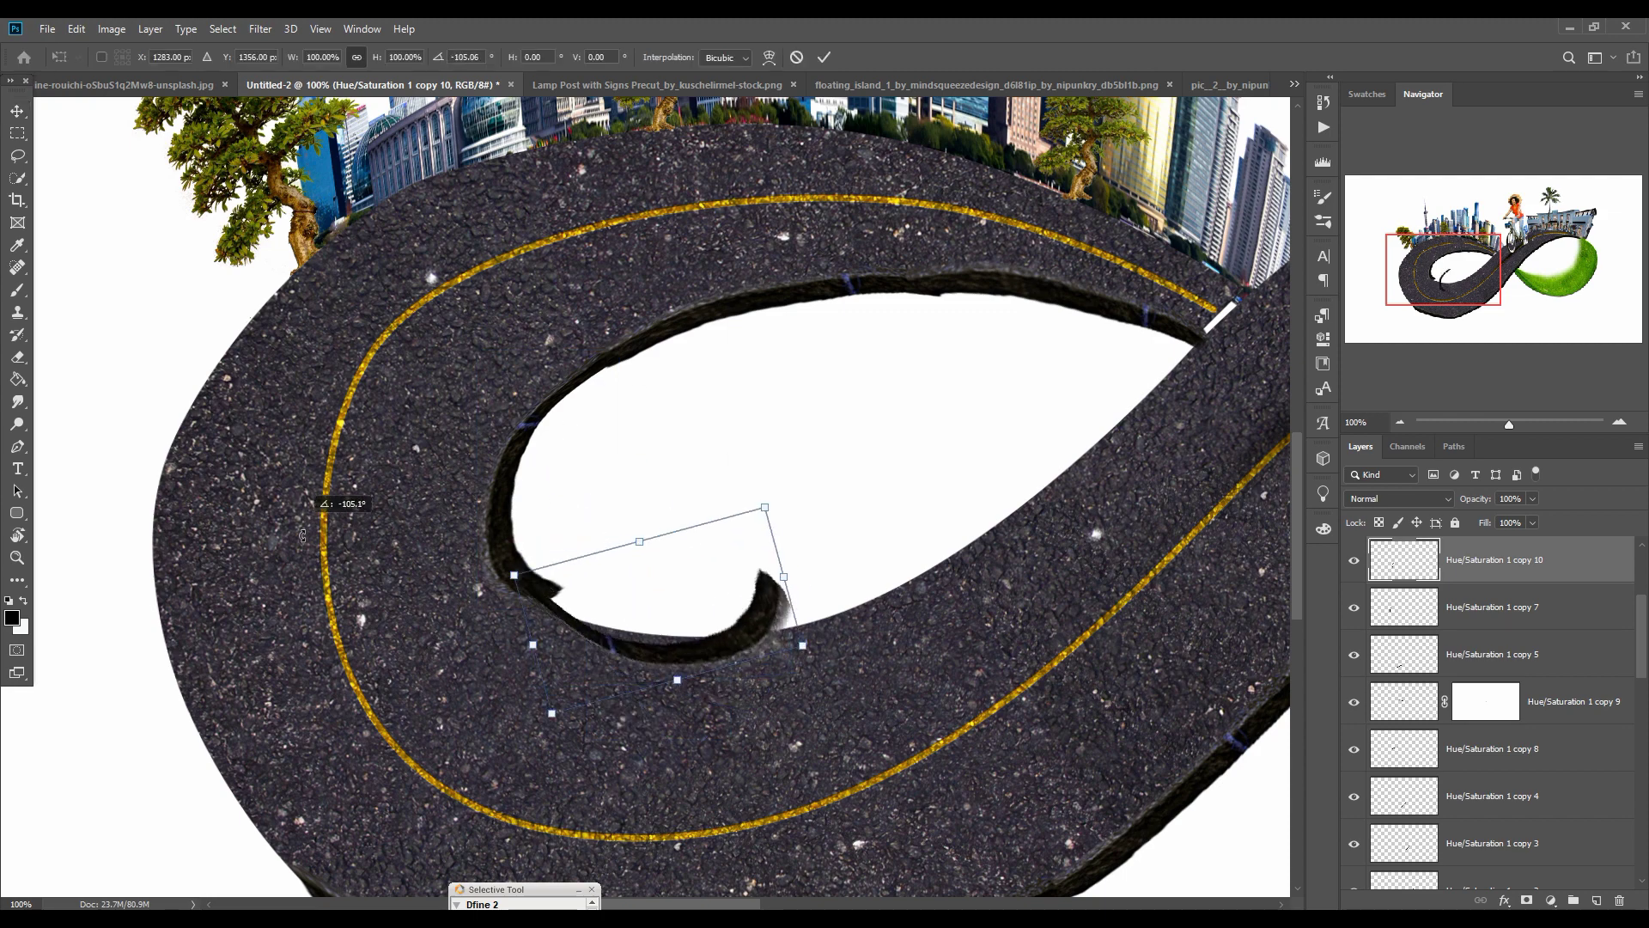
pyautogui.moveTo(679, 605); pyautogui.dragTo(683, 581)
# Step: Warp the lower inner slab to follow the opening's bottom curve and apply it
pyautogui.click(77, 29)
pyautogui.click(304, 530)
pyautogui.moveTo(557, 597); pyautogui.dragTo(523, 675)
pyautogui.moveTo(695, 491); pyautogui.dragTo(689, 518)
pyautogui.moveTo(771, 593); pyautogui.dragTo(792, 607)
pyautogui.press('Return')
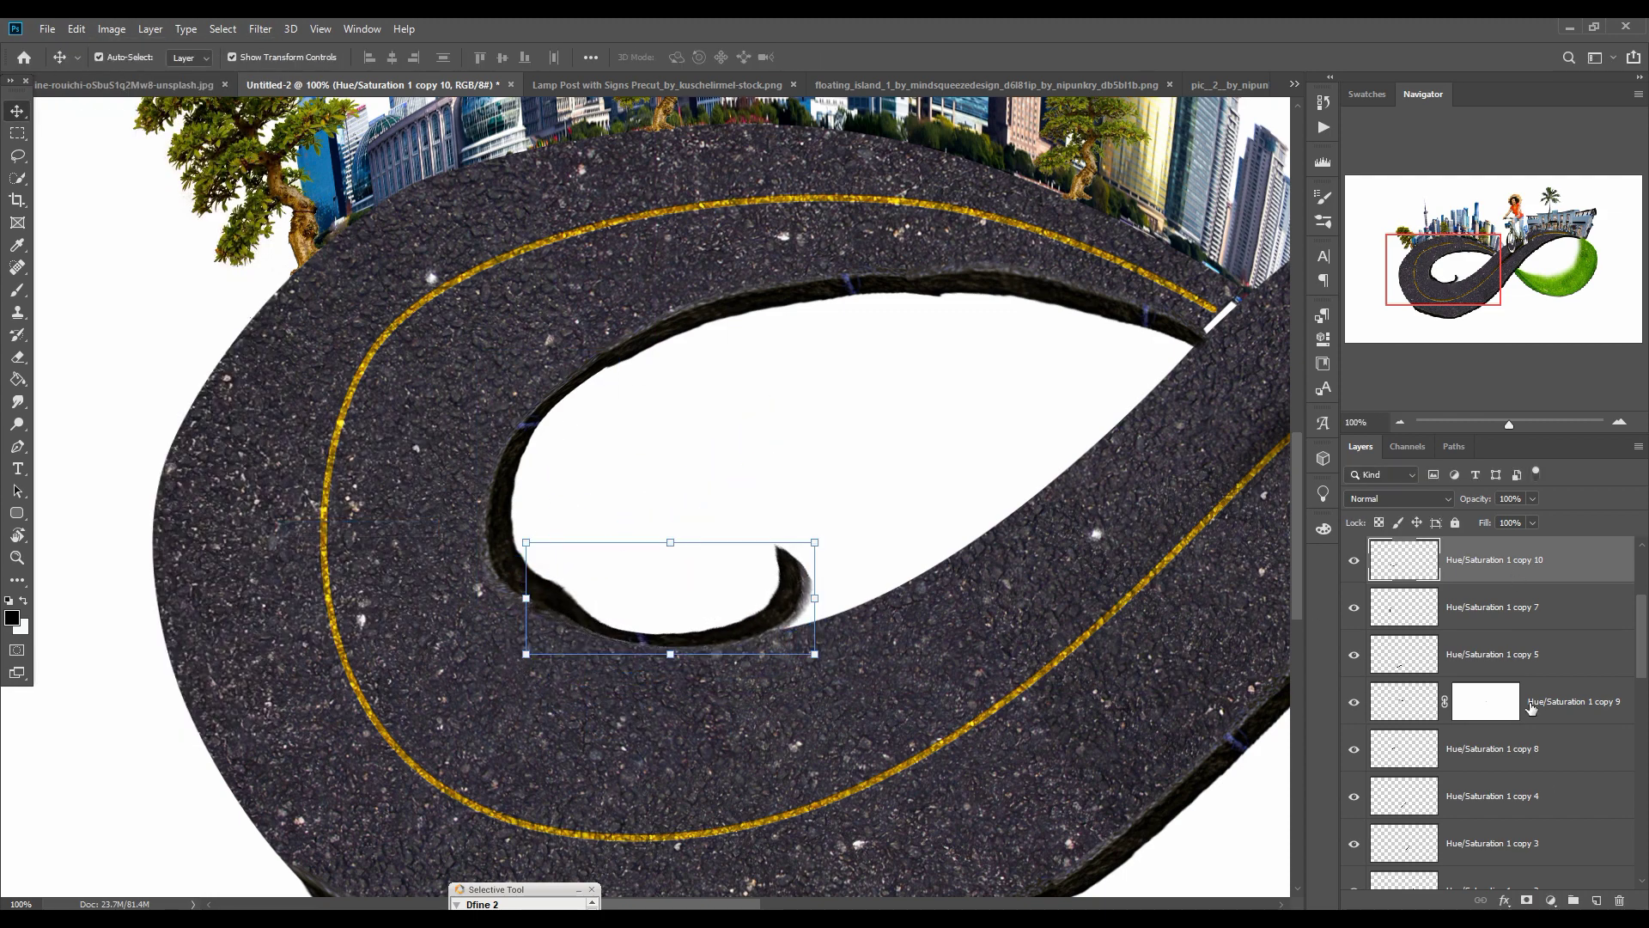
# Step: Mask the lower inner slab and brush away its curled end inside the opening
pyautogui.click(1526, 900)
pyautogui.press('b')
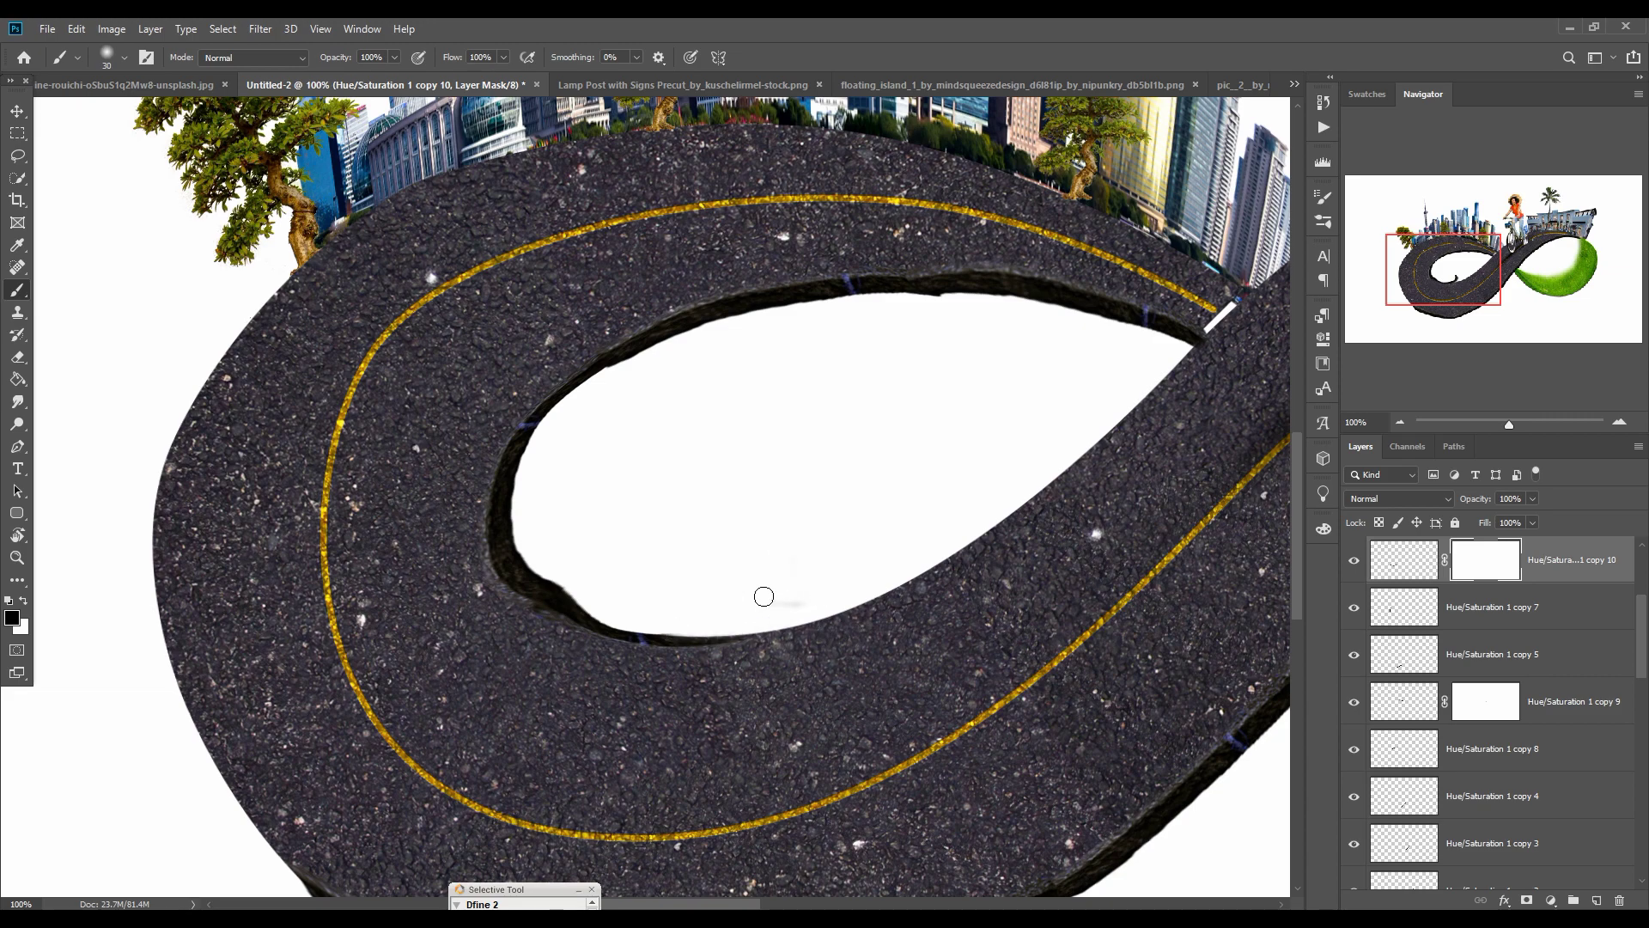
pyautogui.click(17, 110)
# Step: Switch to the floating island image among the open documents
pyautogui.hotkey('ctrl', '-')
pyautogui.hotkey('ctrl', '-')
pyautogui.hotkey('ctrl', '-')
pyautogui.click(1239, 85)
pyautogui.click(733, 87)
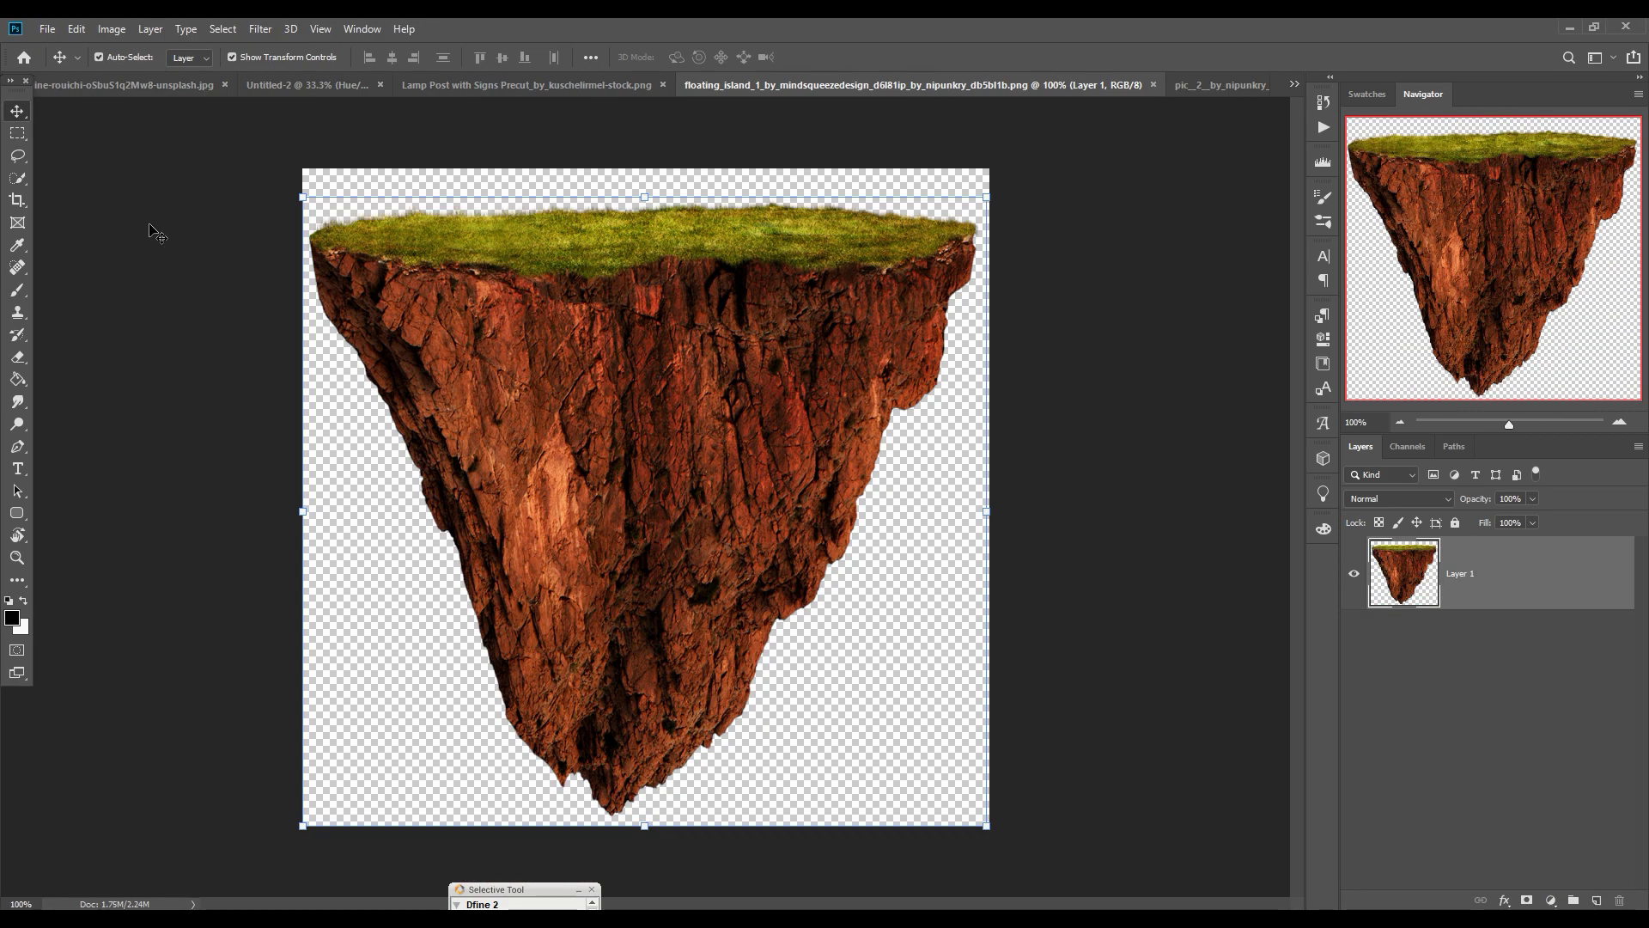
# Step: Lasso a narrow strip of rock along the floating island's right side
pyautogui.press('l')
pyautogui.moveTo(975, 245); pyautogui.dragTo(924, 323)
pyautogui.moveTo(820, 658); pyautogui.dragTo(975, 249)
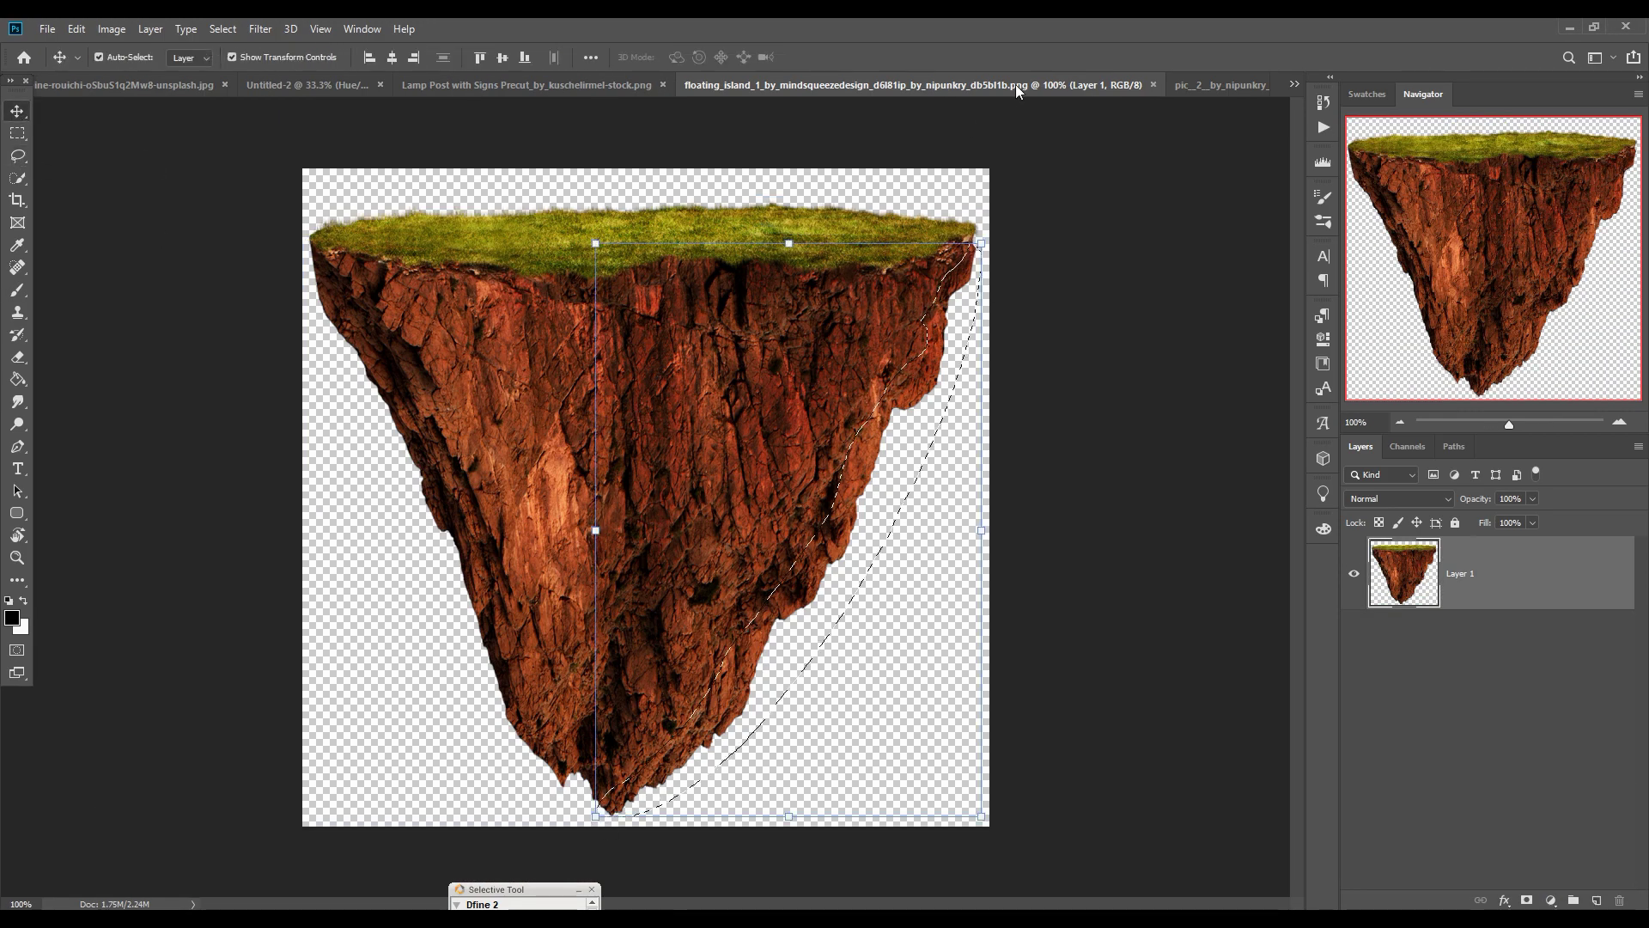
# Step: Try to bring the thin rock strip into the composite and warp it along the road's lower outer edge
pyautogui.moveTo(1015, 84); pyautogui.dragTo(1011, 167)
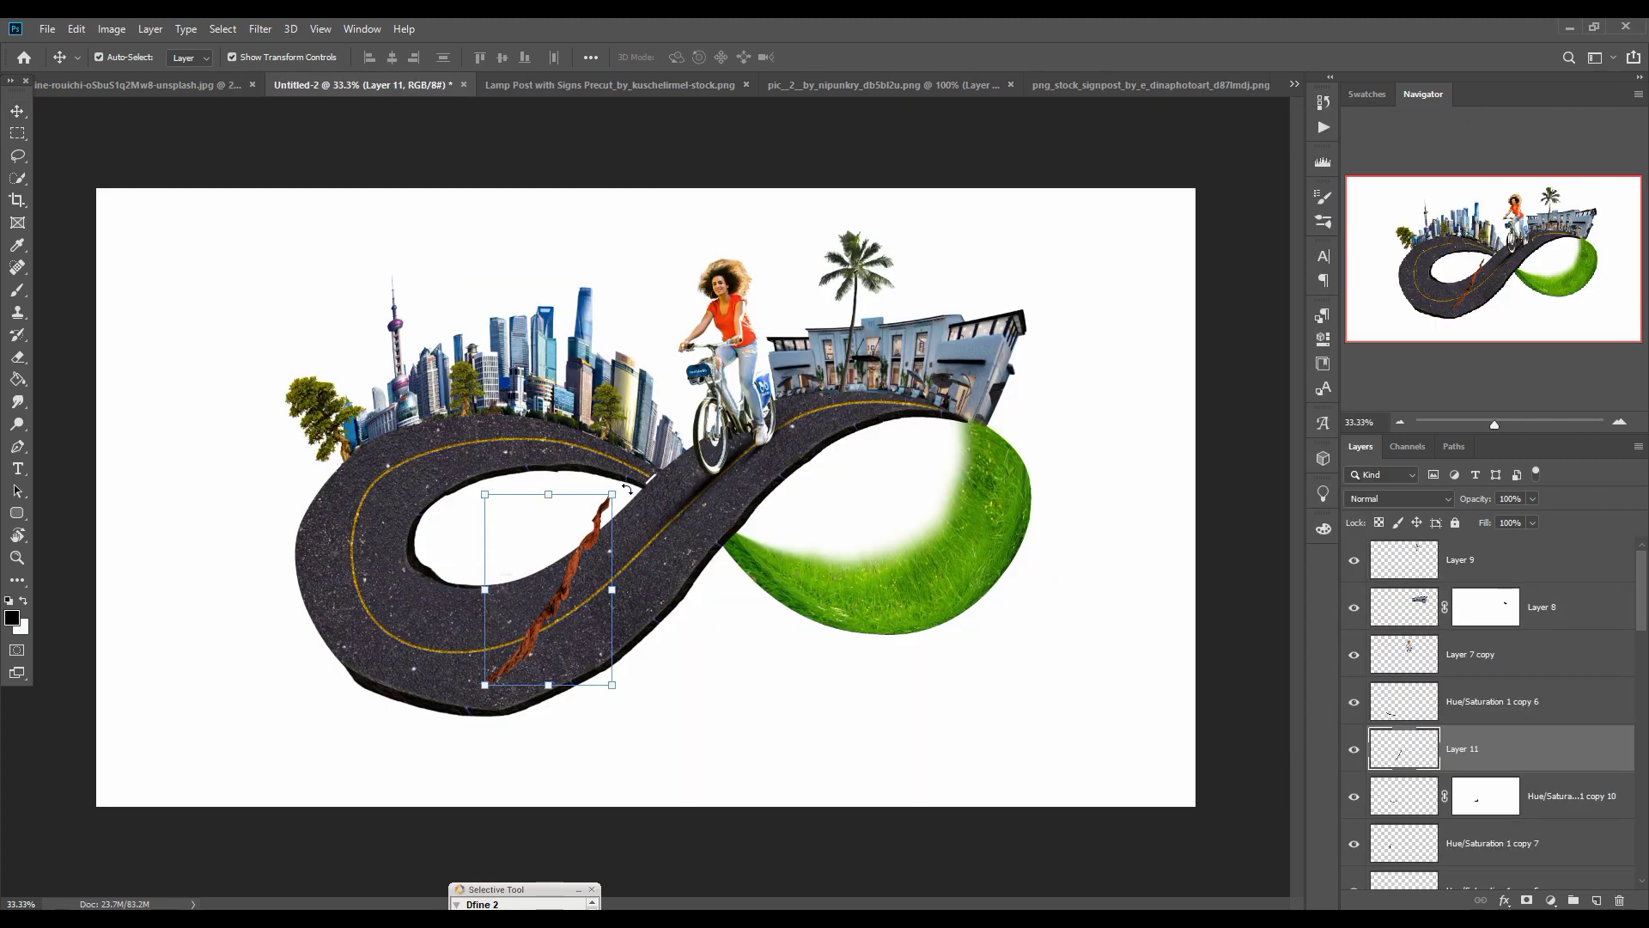
pyautogui.moveTo(593, 640)
pyautogui.mouseDown()
pyautogui.moveTo(602, 687)
pyautogui.moveTo(662, 635)
pyautogui.mouseUp()
pyautogui.click(824, 58)
pyautogui.click(76, 29)
pyautogui.moveTo(105, 420)
pyautogui.click(360, 529)
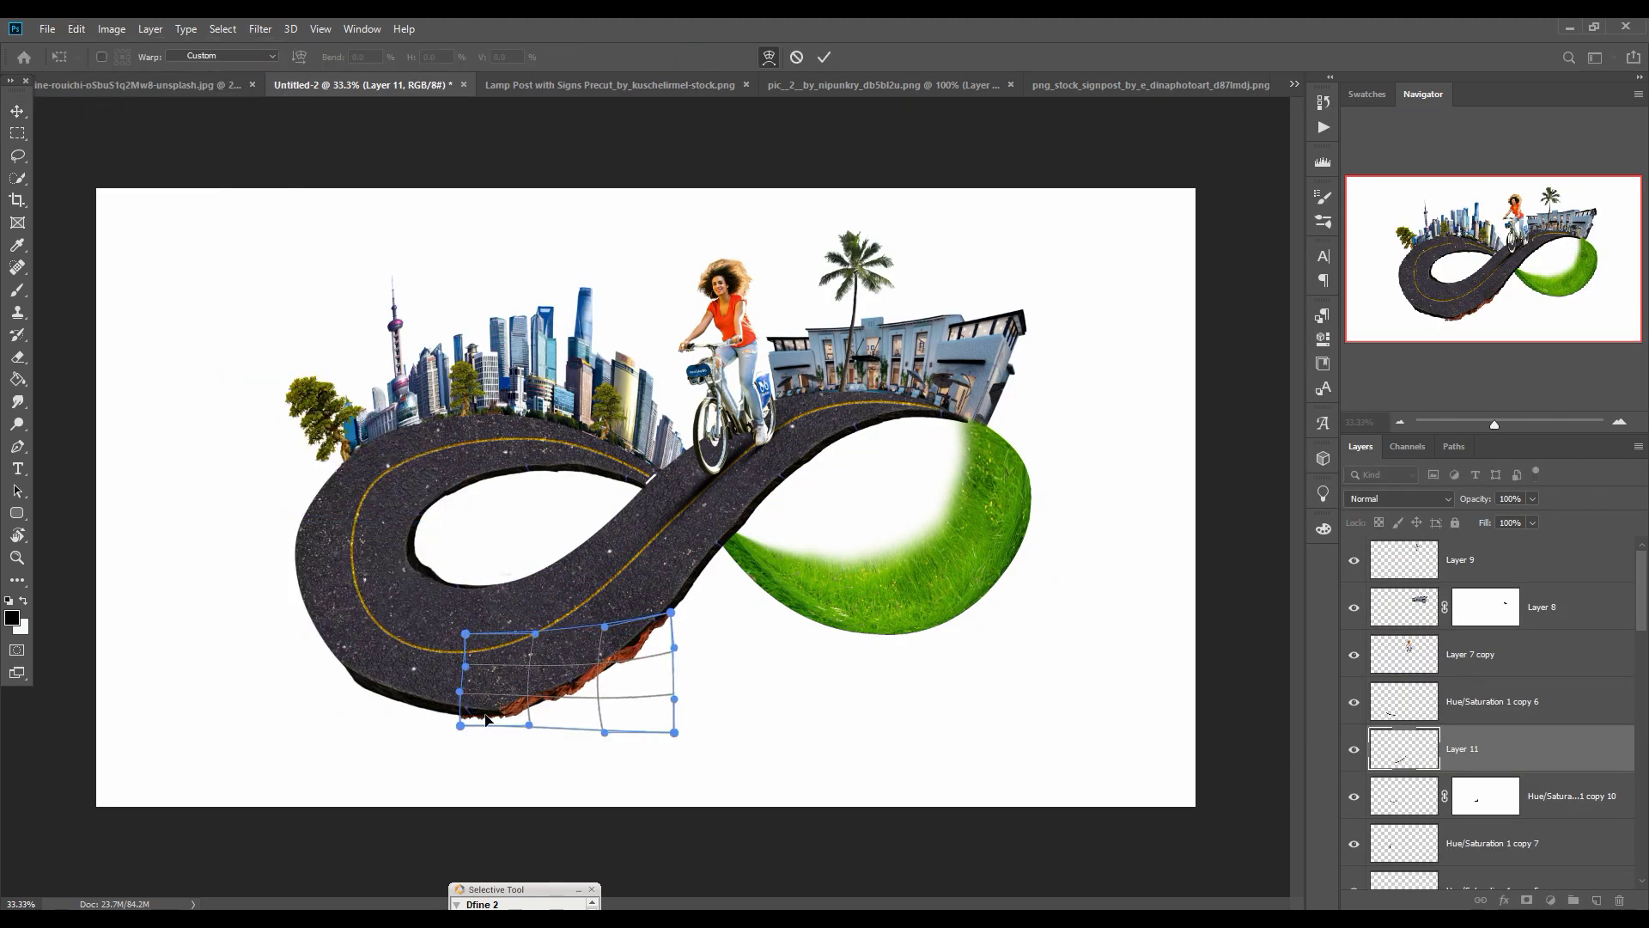
pyautogui.press('Return')
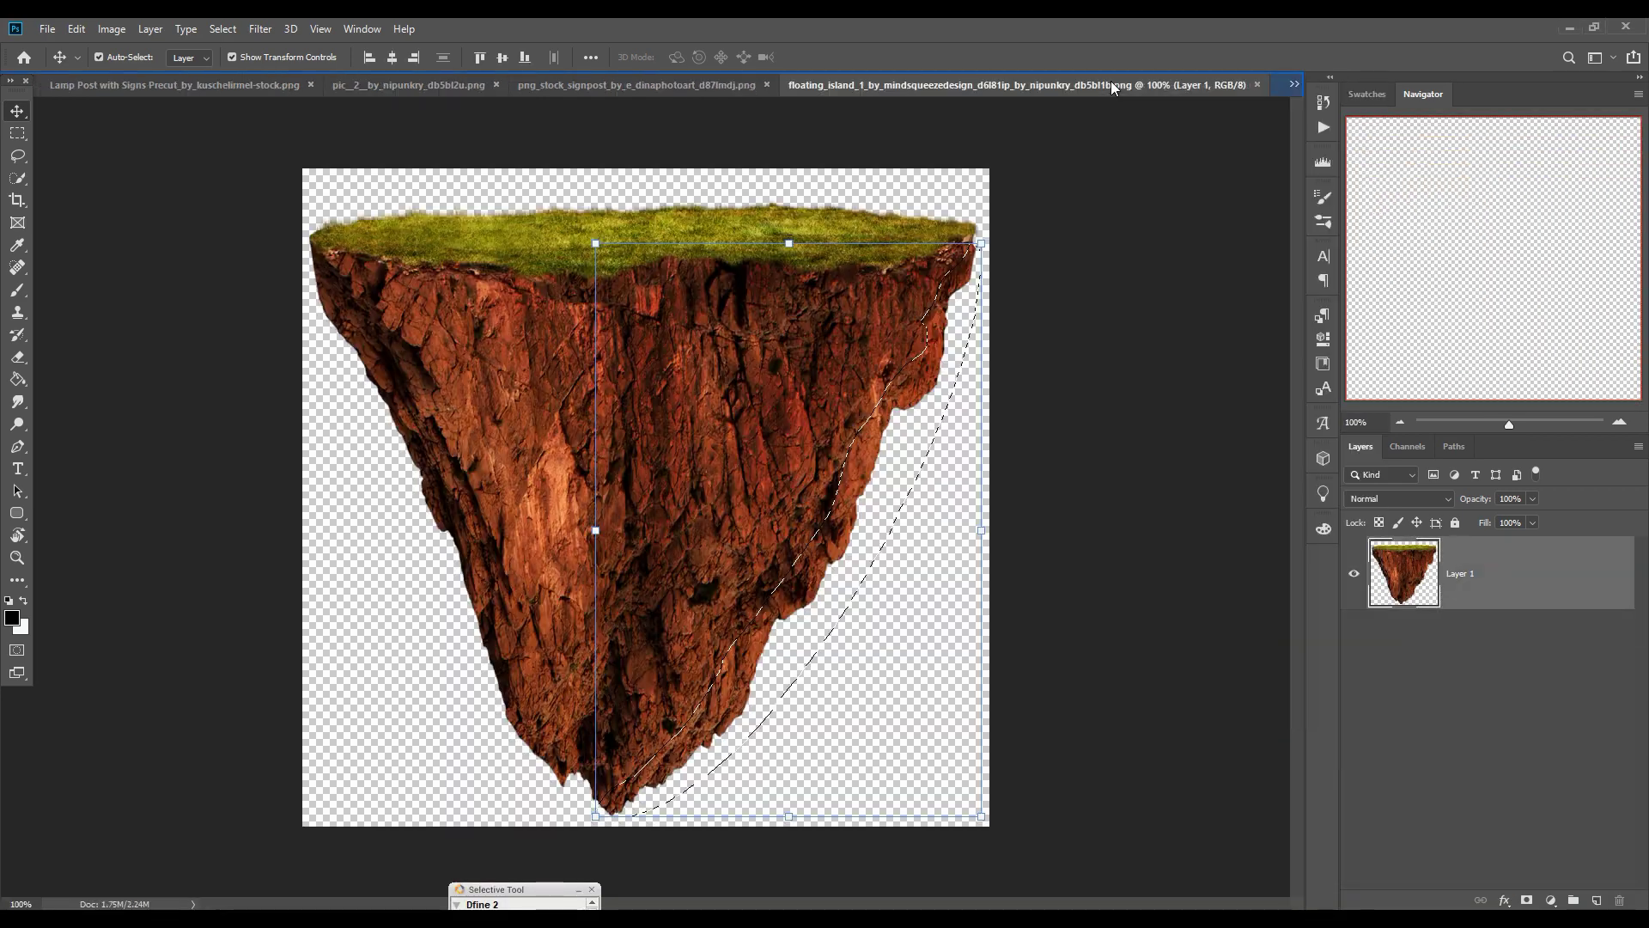
# Step: Lasso a wider section of the floating island's right-hand rock and bring it under the road's lower outer edge
pyautogui.click(14, 157)
pyautogui.moveTo(975, 237); pyautogui.dragTo(759, 524)
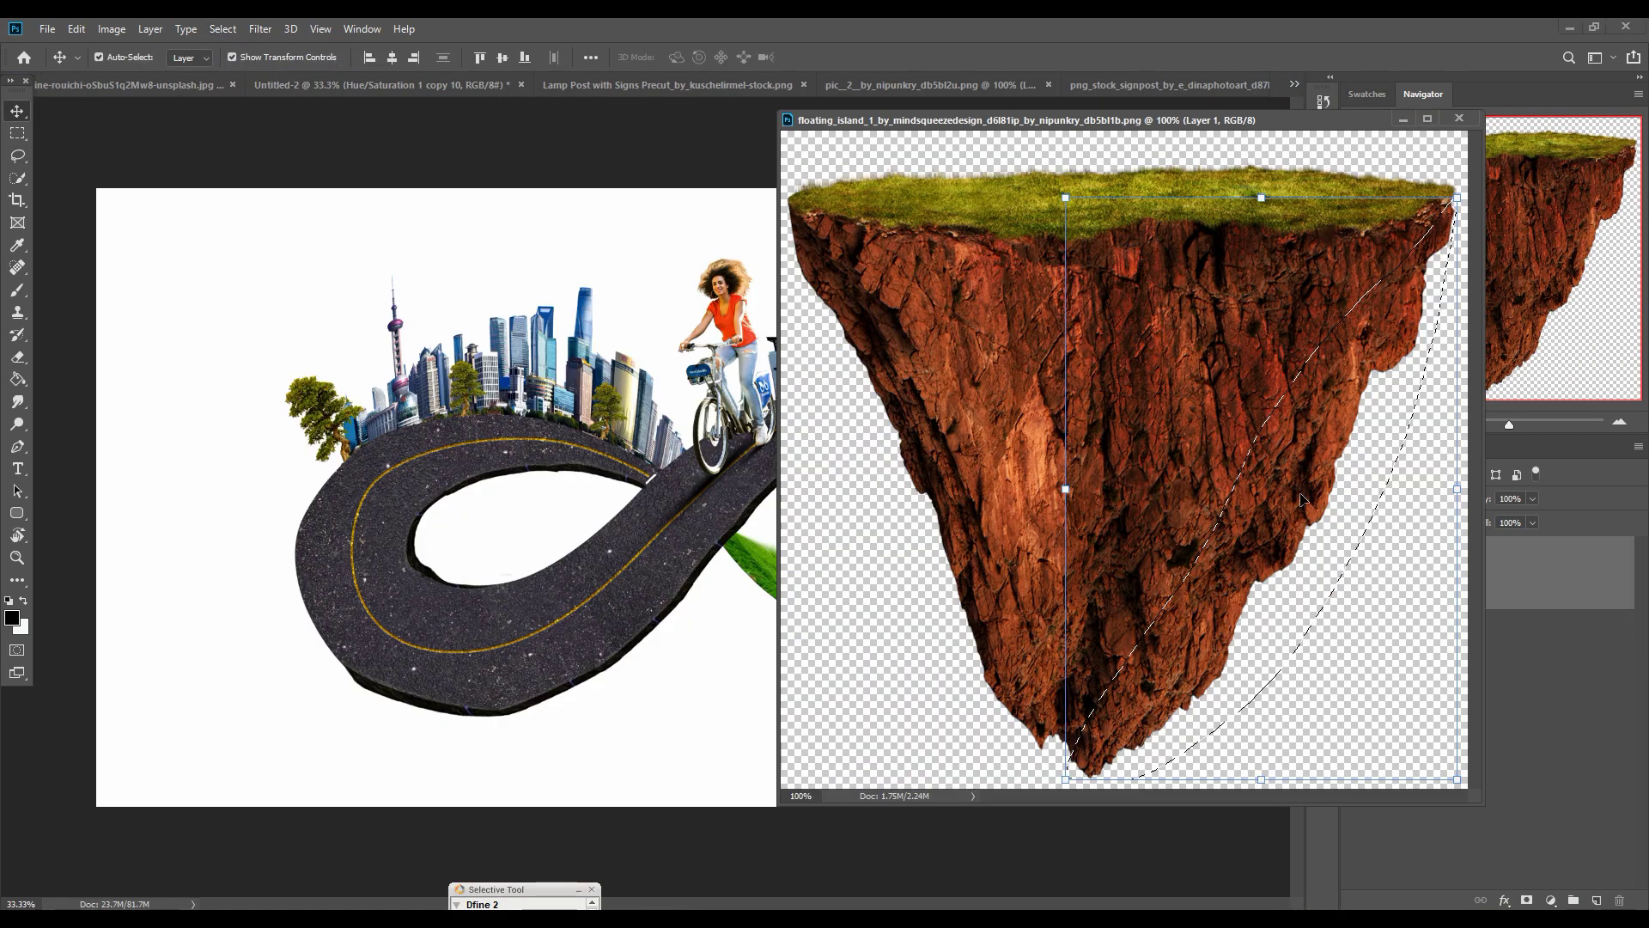
pyautogui.moveTo(722, 738); pyautogui.dragTo(678, 781)
# Step: Warp the red rock section to hug the road's lower outer curve and apply it
pyautogui.click(76, 29)
pyautogui.moveTo(283, 423)
pyautogui.click(303, 530)
pyautogui.moveTo(536, 740); pyautogui.dragTo(519, 734)
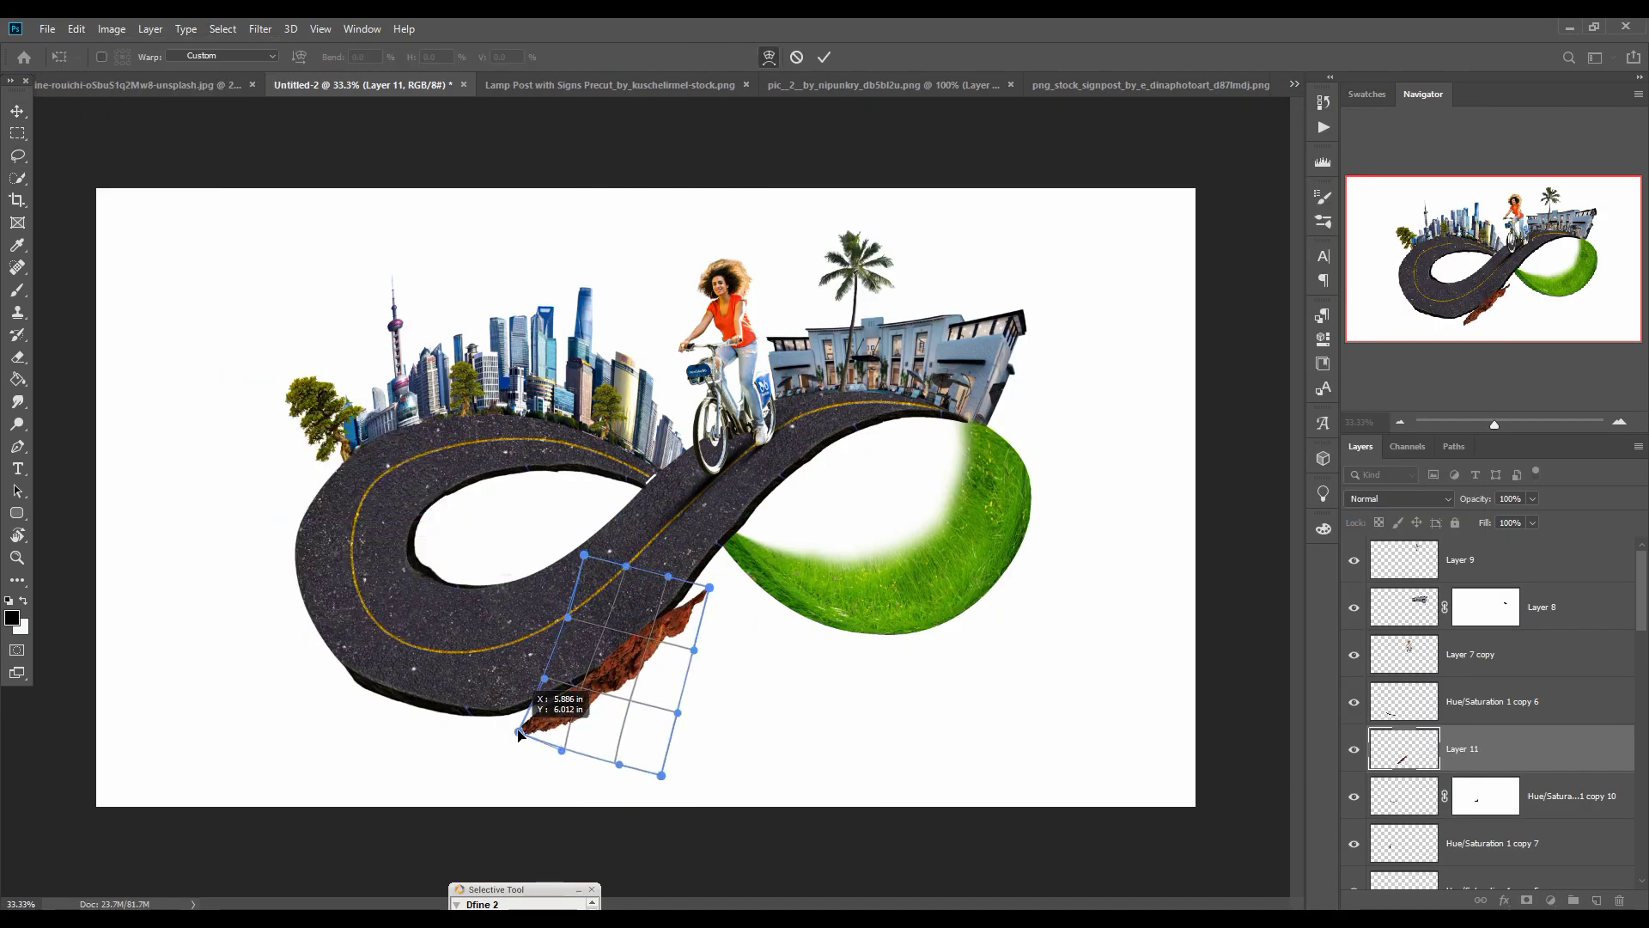
pyautogui.press('Return')
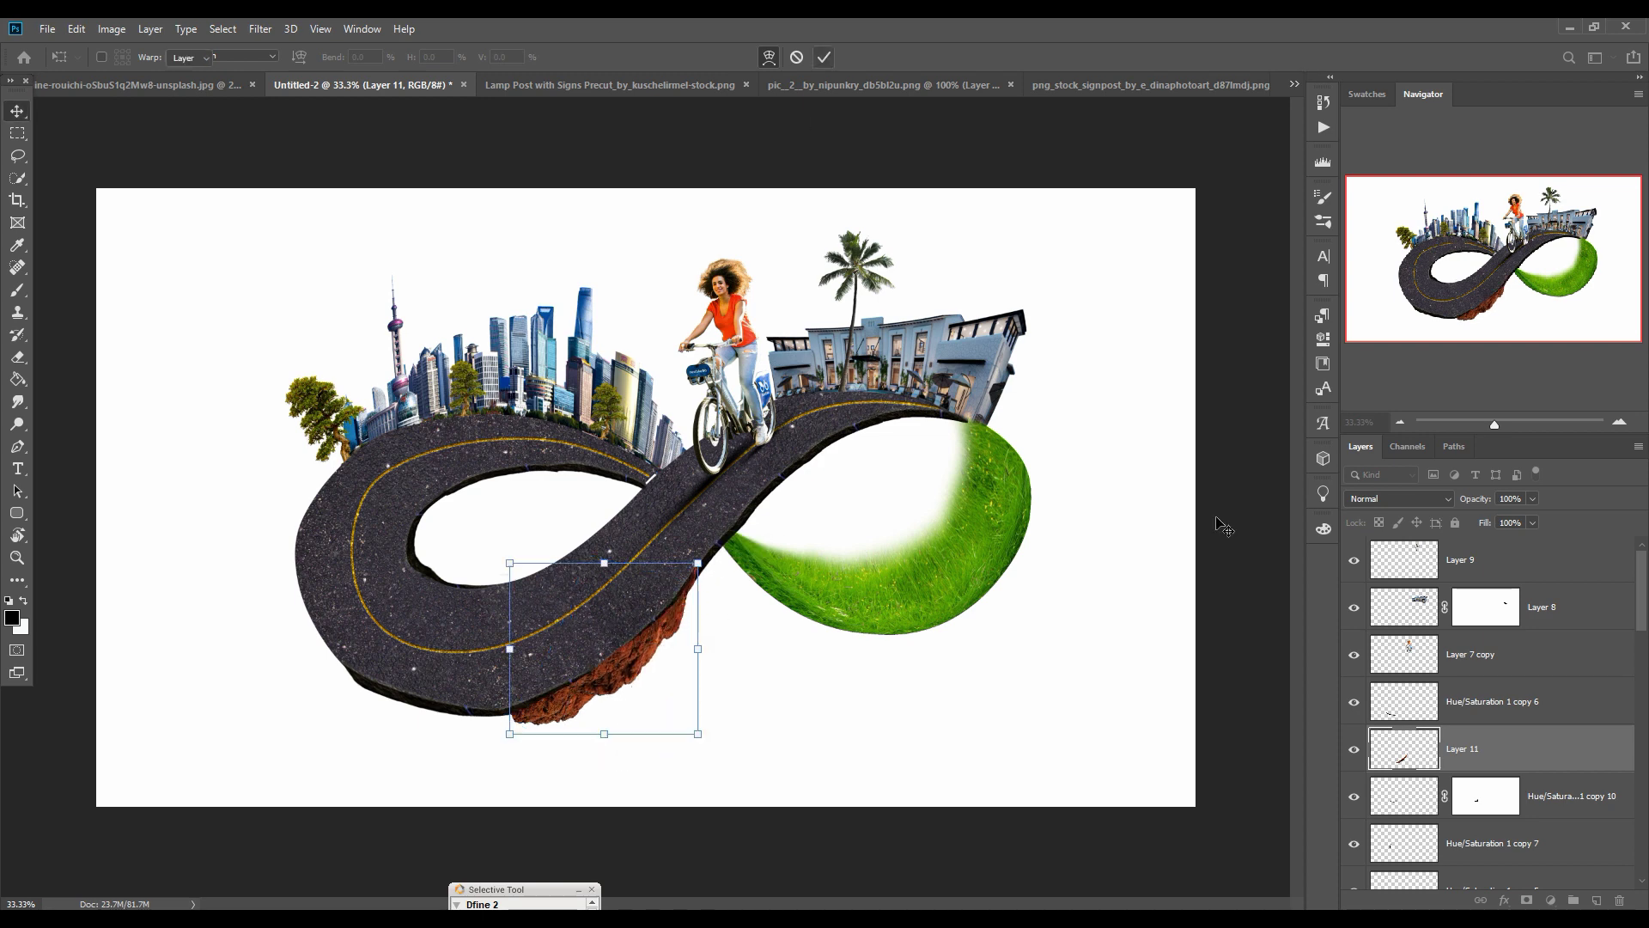
# Step: Duplicate the red rock piece, position the copy higher along the diagonal road's lower edge, and rotate it to match
pyautogui.rightClick(1462, 748)
pyautogui.click(1478, 125)
pyautogui.moveTo(695, 563); pyautogui.dragTo(646, 607)
pyautogui.moveTo(593, 670); pyautogui.dragTo(746, 519)
pyautogui.moveTo(820, 459); pyautogui.dragTo(806, 442)
# Step: Warp the copied rock to follow the diagonal road's lower edge and apply the transformation
pyautogui.click(77, 29)
pyautogui.moveTo(210, 427)
pyautogui.click(304, 530)
pyautogui.moveTo(676, 593); pyautogui.dragTo(688, 636)
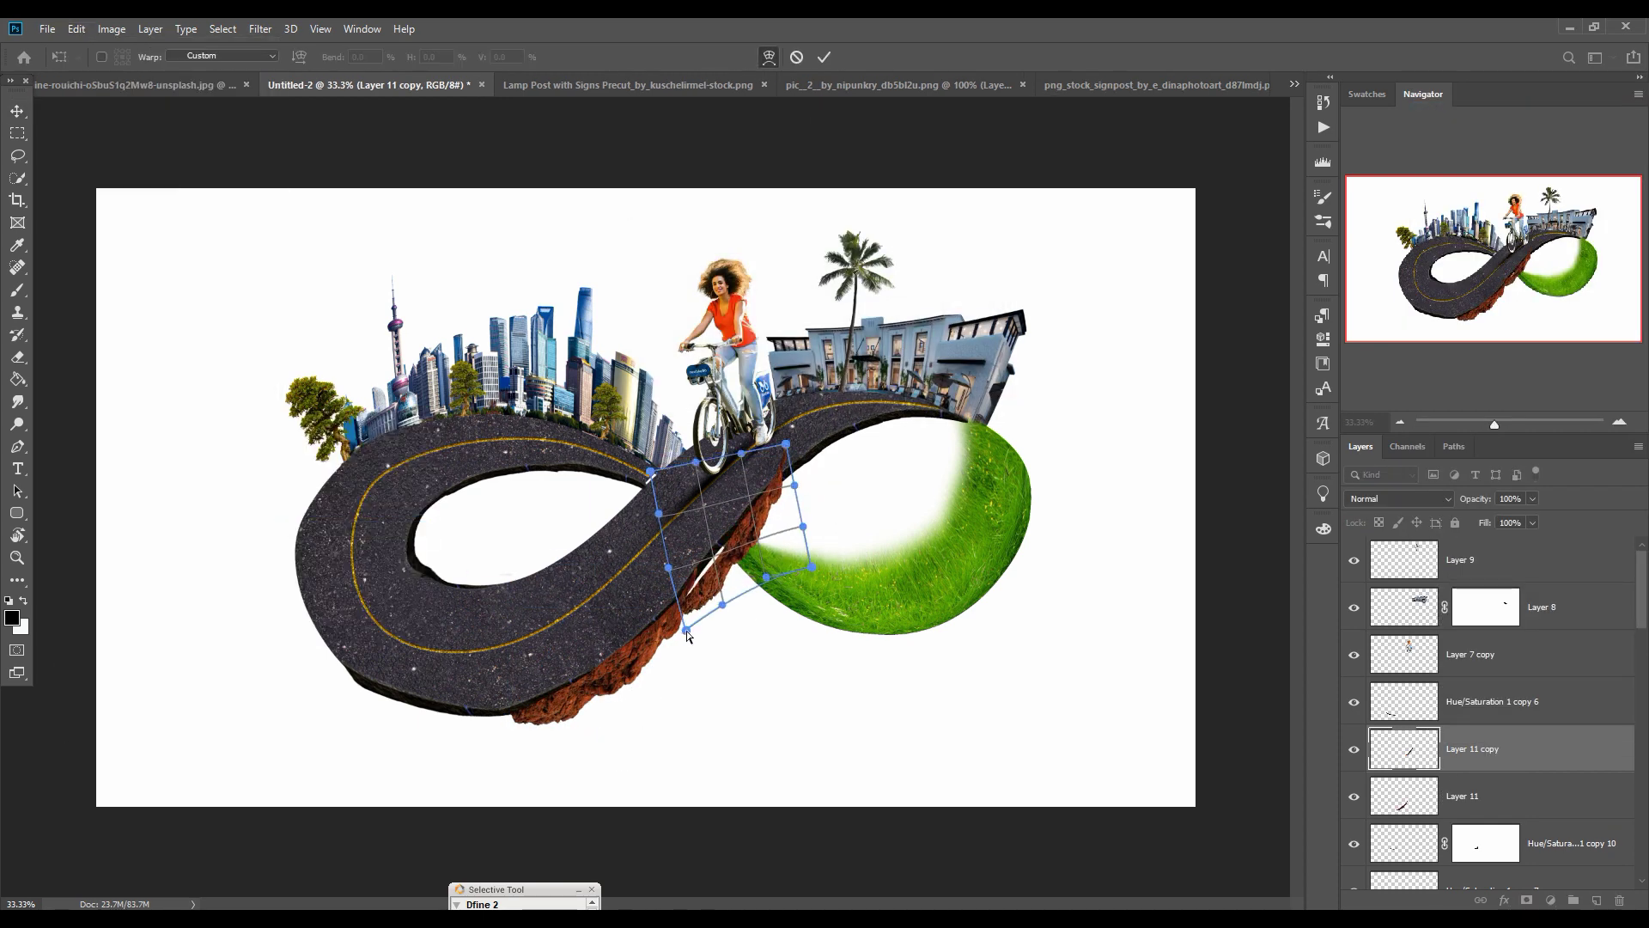
pyautogui.click(824, 57)
# Step: Duplicate the rock again, rotate the copy, and warp it beneath the road stretch that runs in front of the building
pyautogui.rightClick(1465, 749)
pyautogui.click(1477, 124)
pyautogui.click(969, 273)
pyautogui.moveTo(751, 541); pyautogui.dragTo(847, 453)
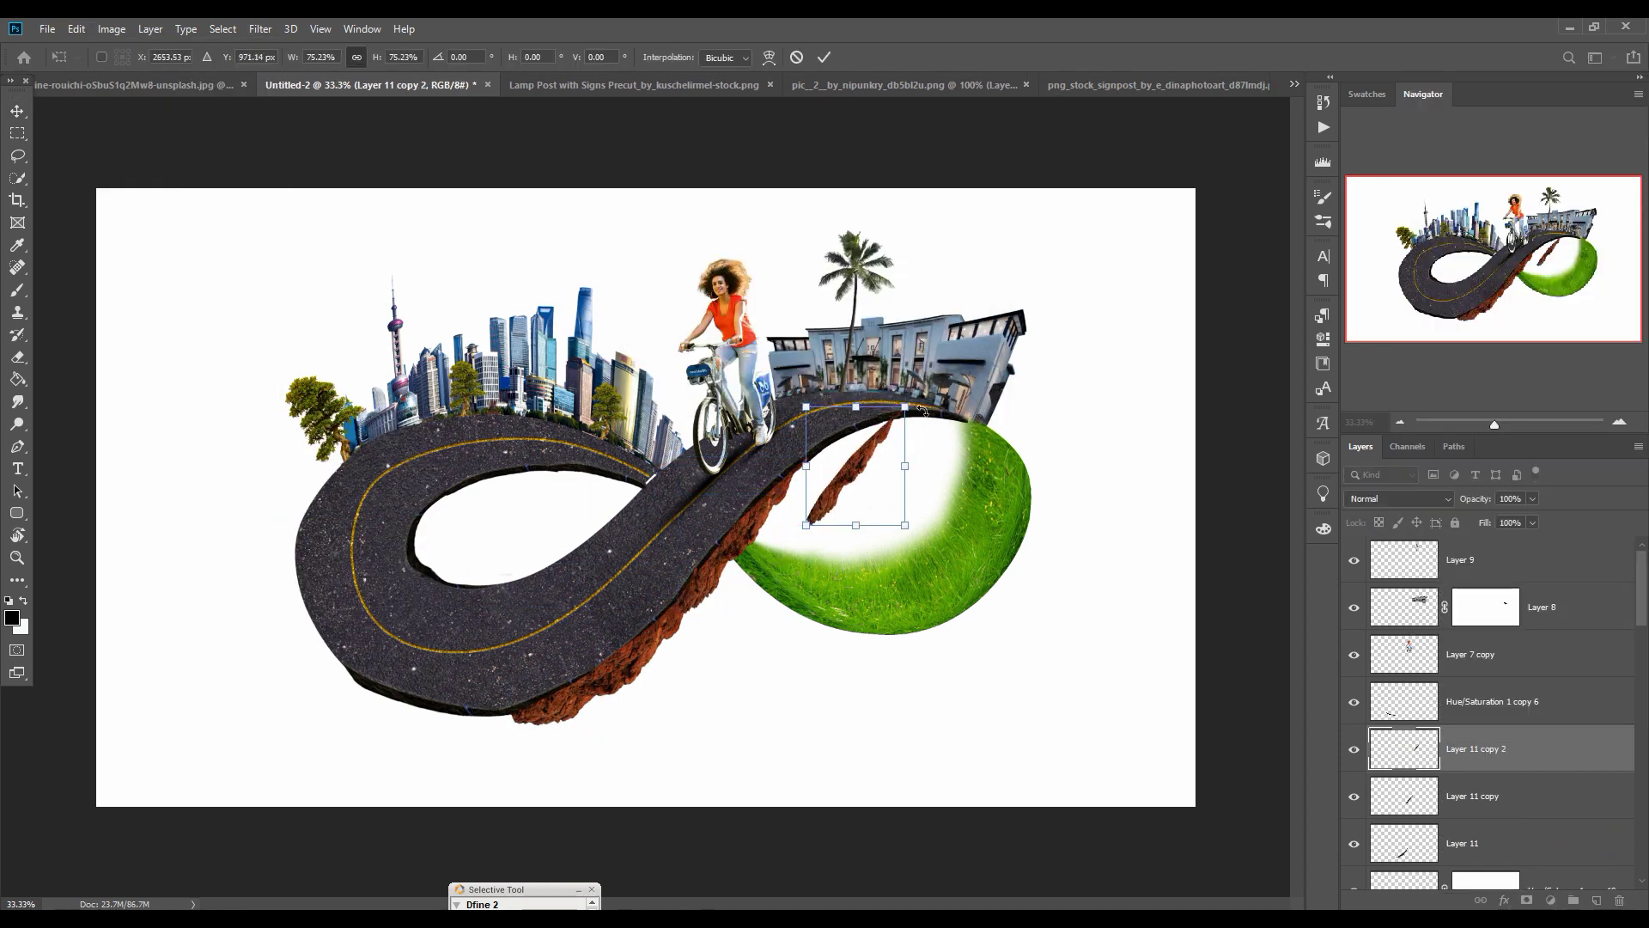
pyautogui.moveTo(921, 368); pyautogui.dragTo(955, 430)
pyautogui.moveTo(846, 464); pyautogui.dragTo(481, 748)
pyautogui.click(76, 29)
pyautogui.click(304, 529)
pyautogui.press('Return')
# Step: Make another rock copy and warp it along the bottom of the road's left loop
pyautogui.hotkey('ctrl', 'j')
pyautogui.click(76, 29)
pyautogui.click(304, 529)
pyautogui.moveTo(378, 730); pyautogui.dragTo(348, 675)
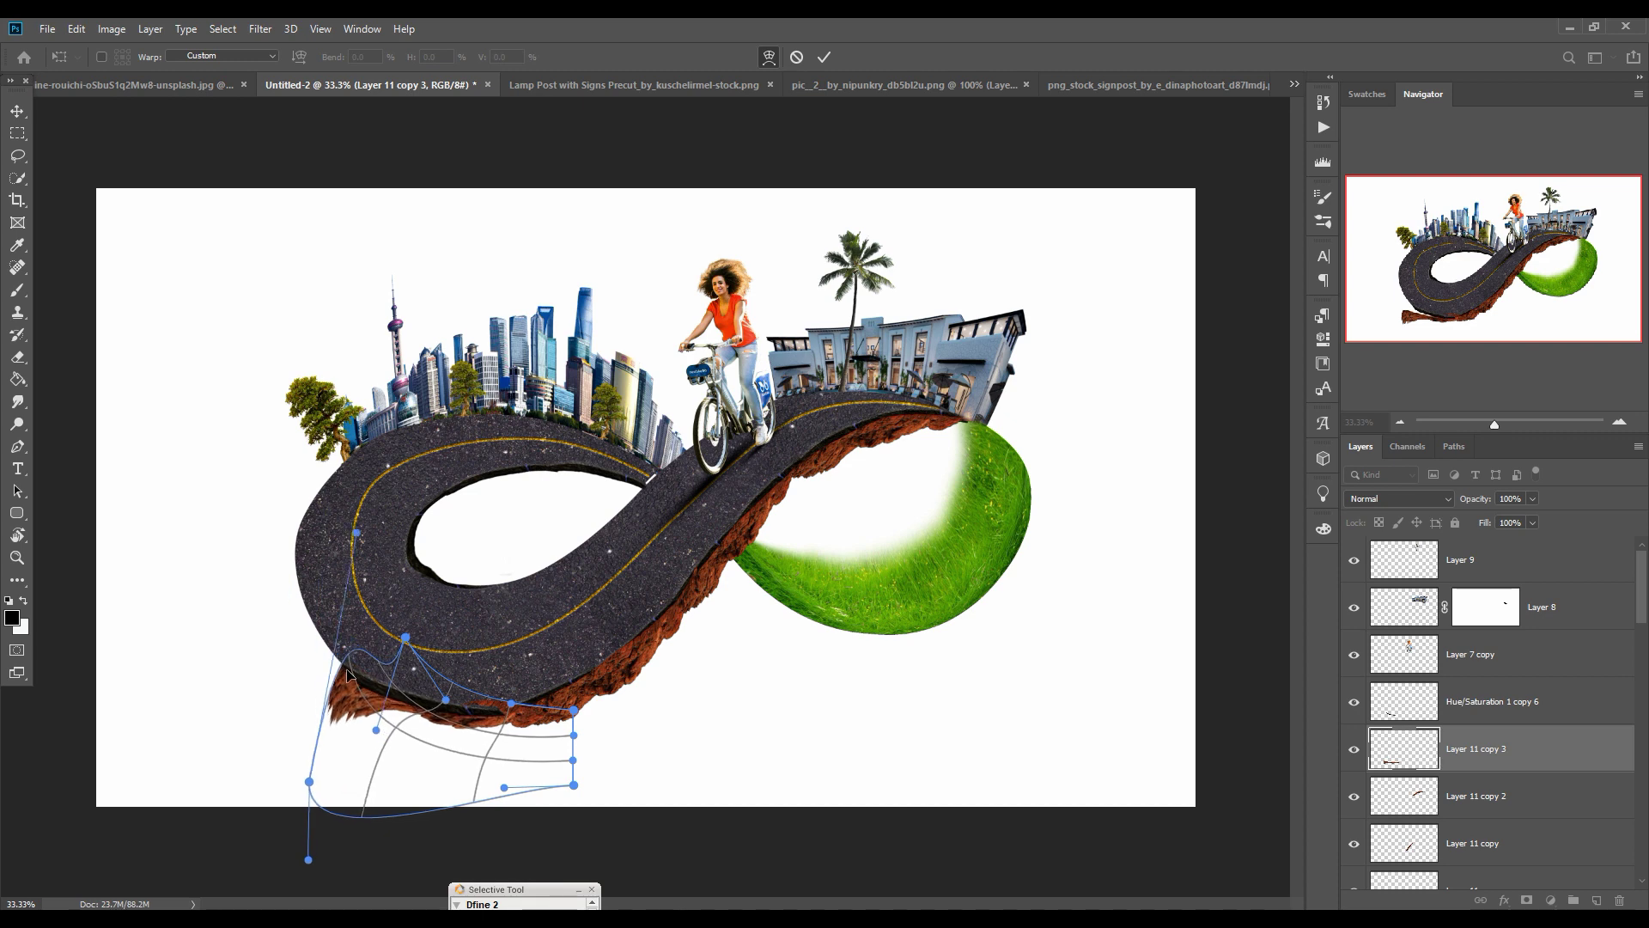
pyautogui.moveTo(307, 860); pyautogui.dragTo(198, 672)
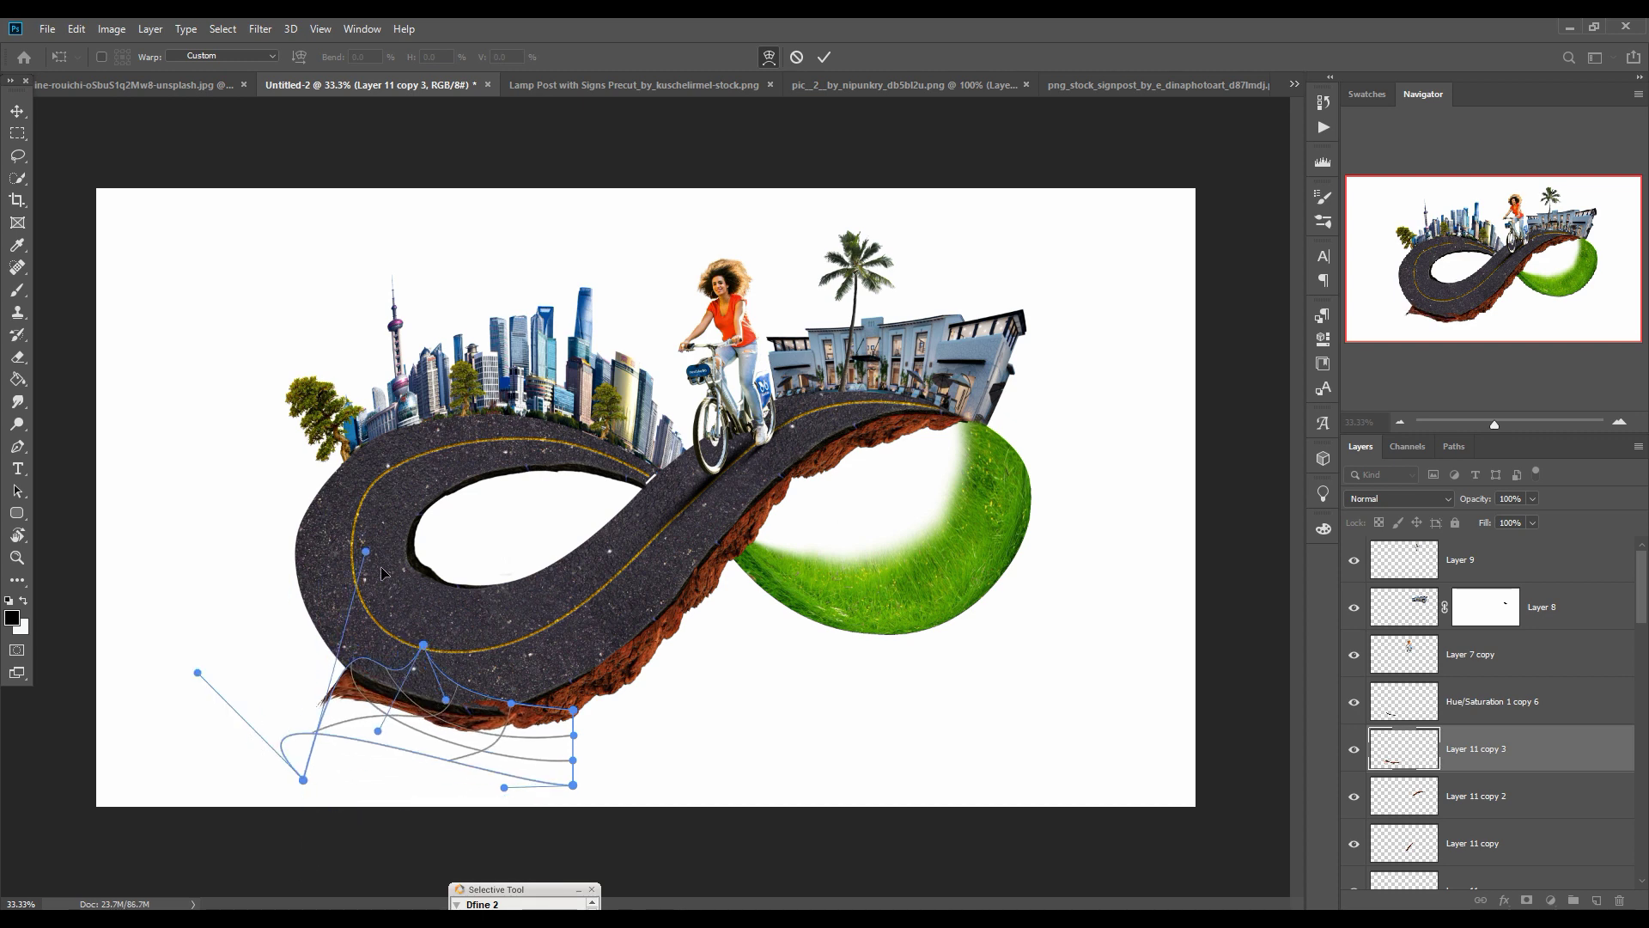
pyautogui.moveTo(366, 551); pyautogui.dragTo(379, 559)
pyautogui.press('Return')
# Step: Duplicate the rock once more, send the copy beneath the other rock layers, and rotate it beside the left loop's outer edge
pyautogui.rightClick(1454, 762)
pyautogui.click(1454, 140)
pyautogui.rightClick(1453, 756)
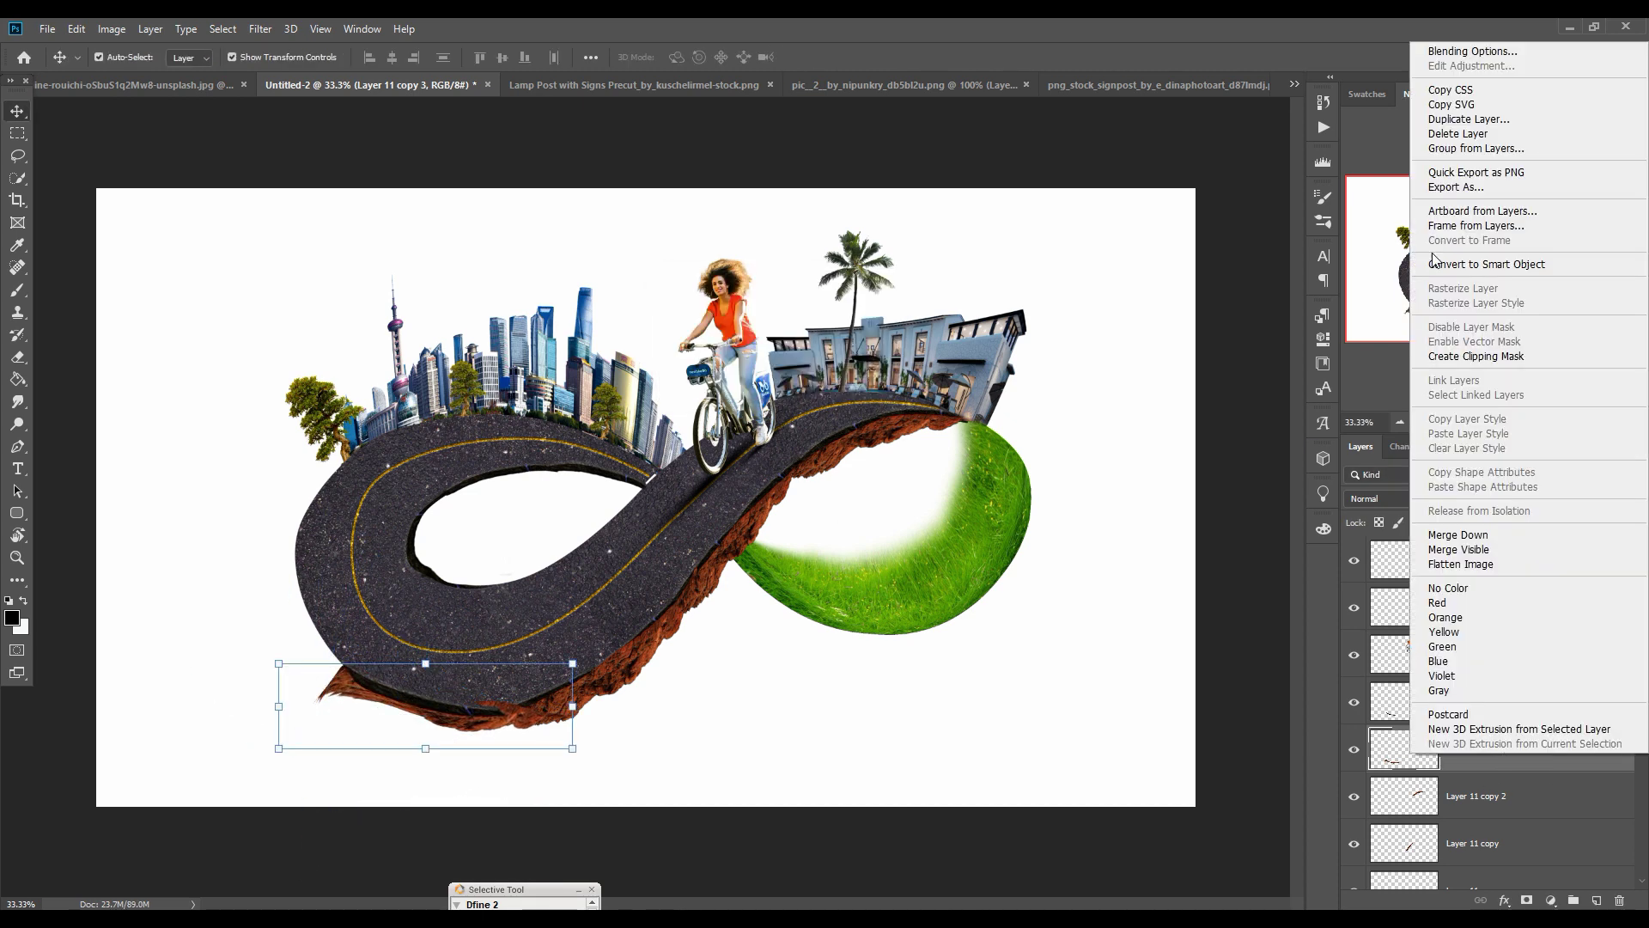
pyautogui.rightClick(1478, 881)
pyautogui.click(1467, 224)
pyautogui.moveTo(699, 562); pyautogui.dragTo(664, 593)
pyautogui.moveTo(528, 637); pyautogui.dragTo(249, 620)
pyautogui.moveTo(403, 558); pyautogui.dragTo(421, 696)
pyautogui.moveTo(297, 640)
pyautogui.mouseDown()
pyautogui.moveTo(321, 610)
pyautogui.moveTo(312, 622)
pyautogui.mouseUp()
pyautogui.press('Return')
# Step: Warp the newest rock copy to hug the left outer curve of the road
pyautogui.click(77, 29)
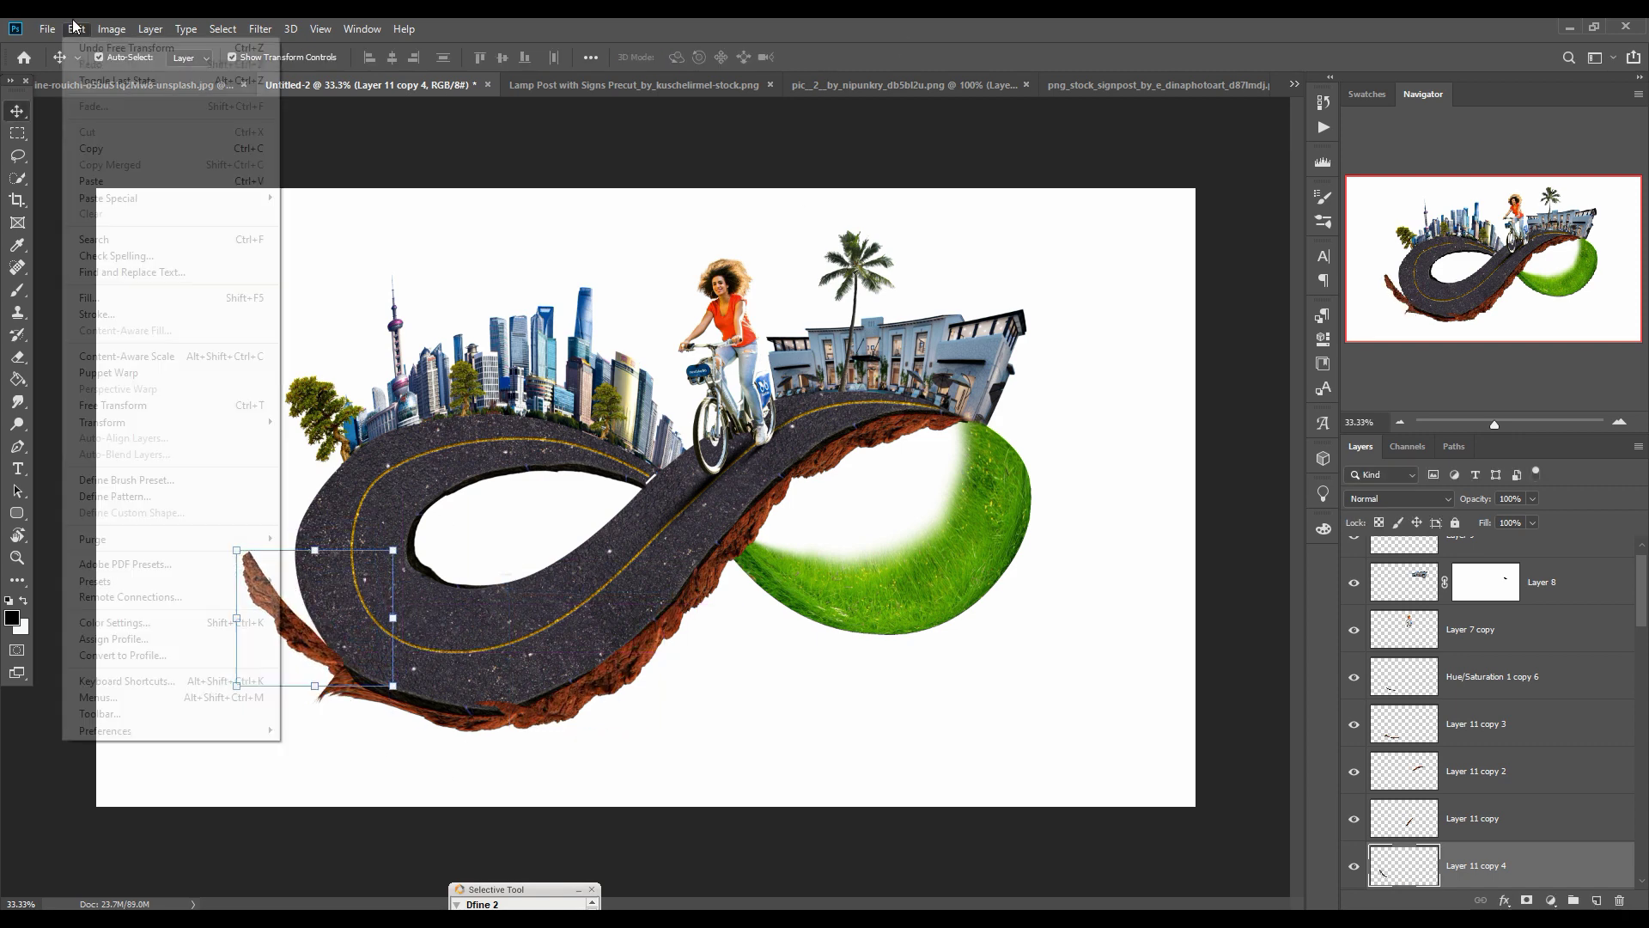
pyautogui.click(323, 539)
pyautogui.moveTo(238, 551); pyautogui.dragTo(305, 515)
pyautogui.press('Return')
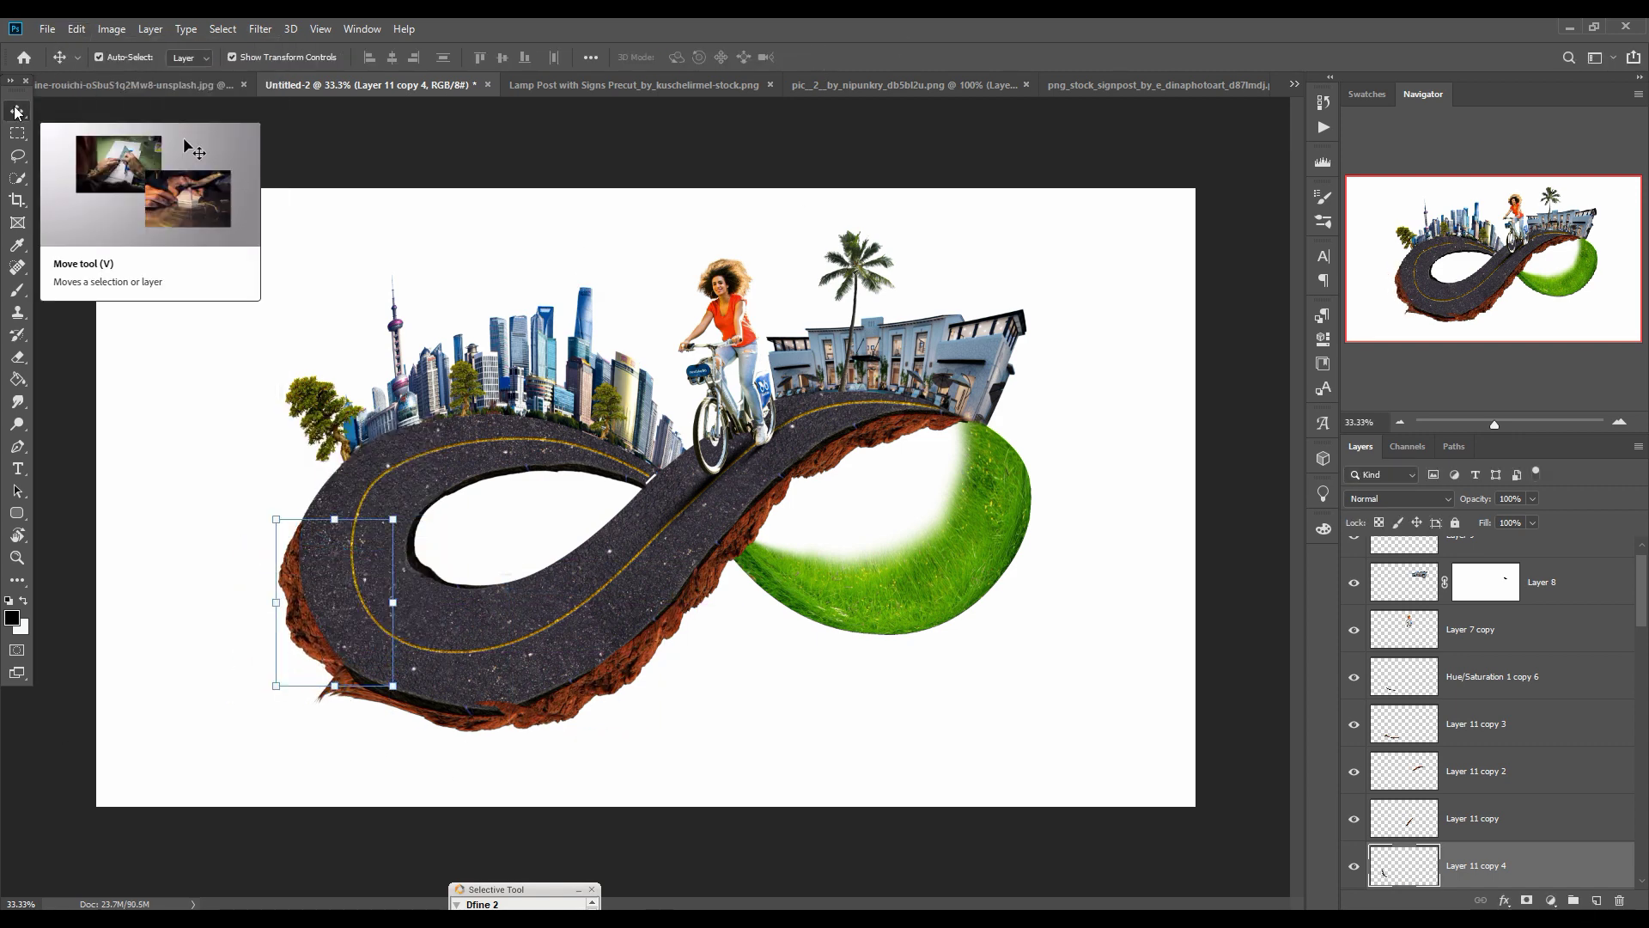
# Step: Merge the road's rock pieces into one layer and recolour them brown with a clipped Hue/Saturation adjustment, lightness +16
pyautogui.keyDown('shift'); pyautogui.click(1499, 679); pyautogui.keyUp('shift')
pyautogui.click(1337, 692)
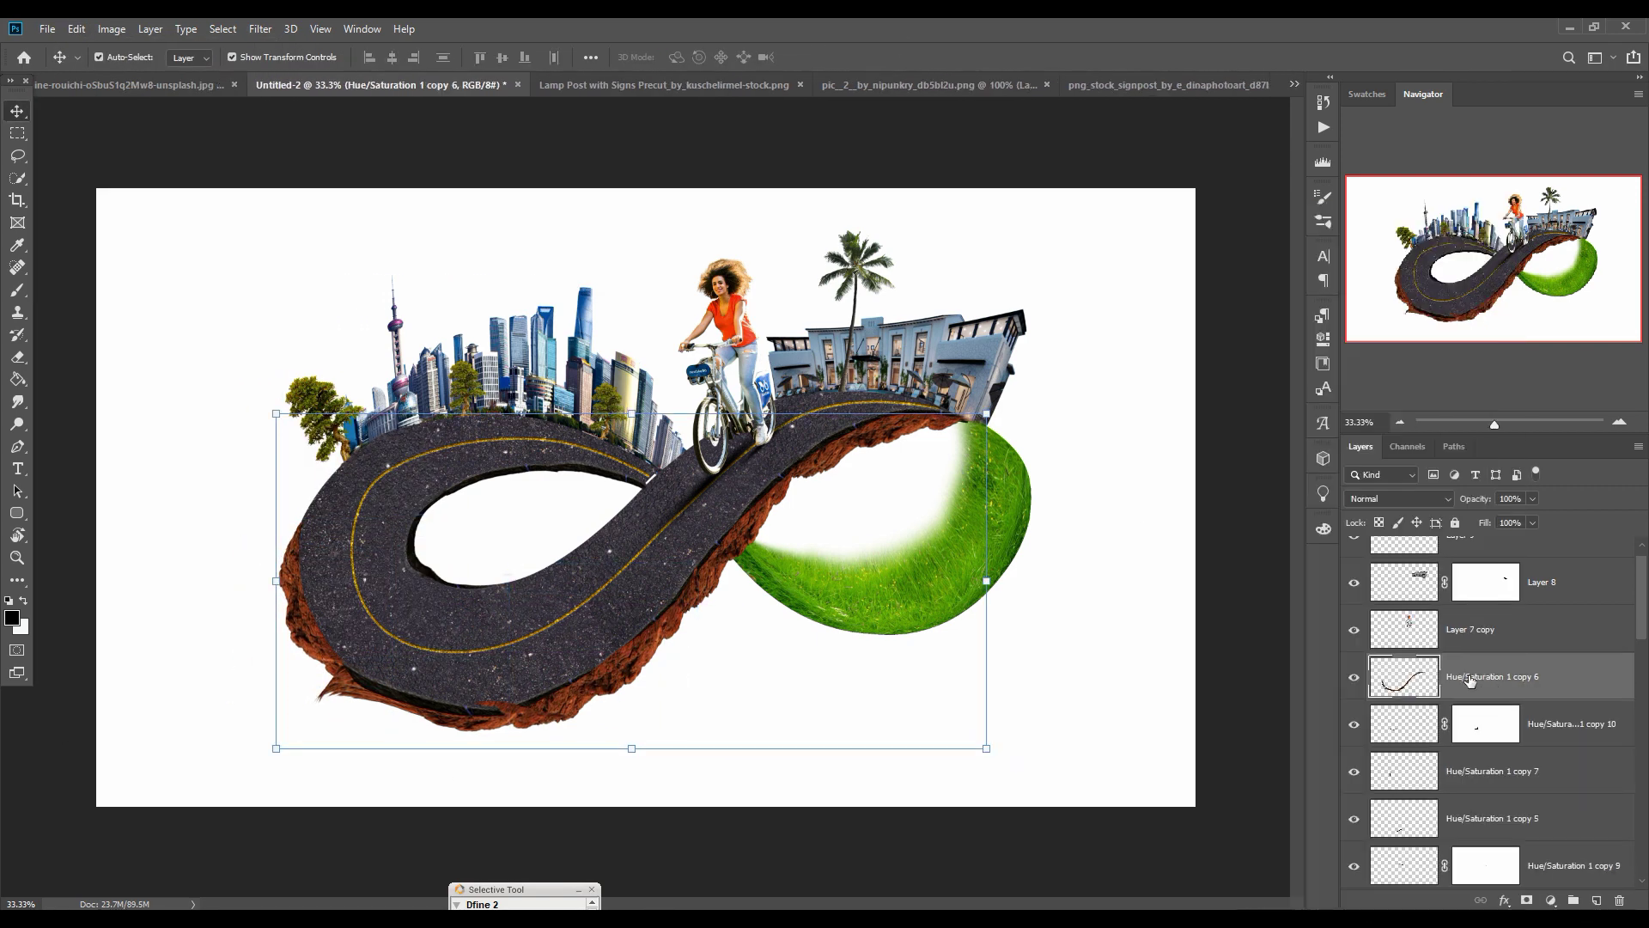
pyautogui.hotkey('ctrl', 'u')
pyautogui.moveTo(1159, 496); pyautogui.dragTo(1179, 496)
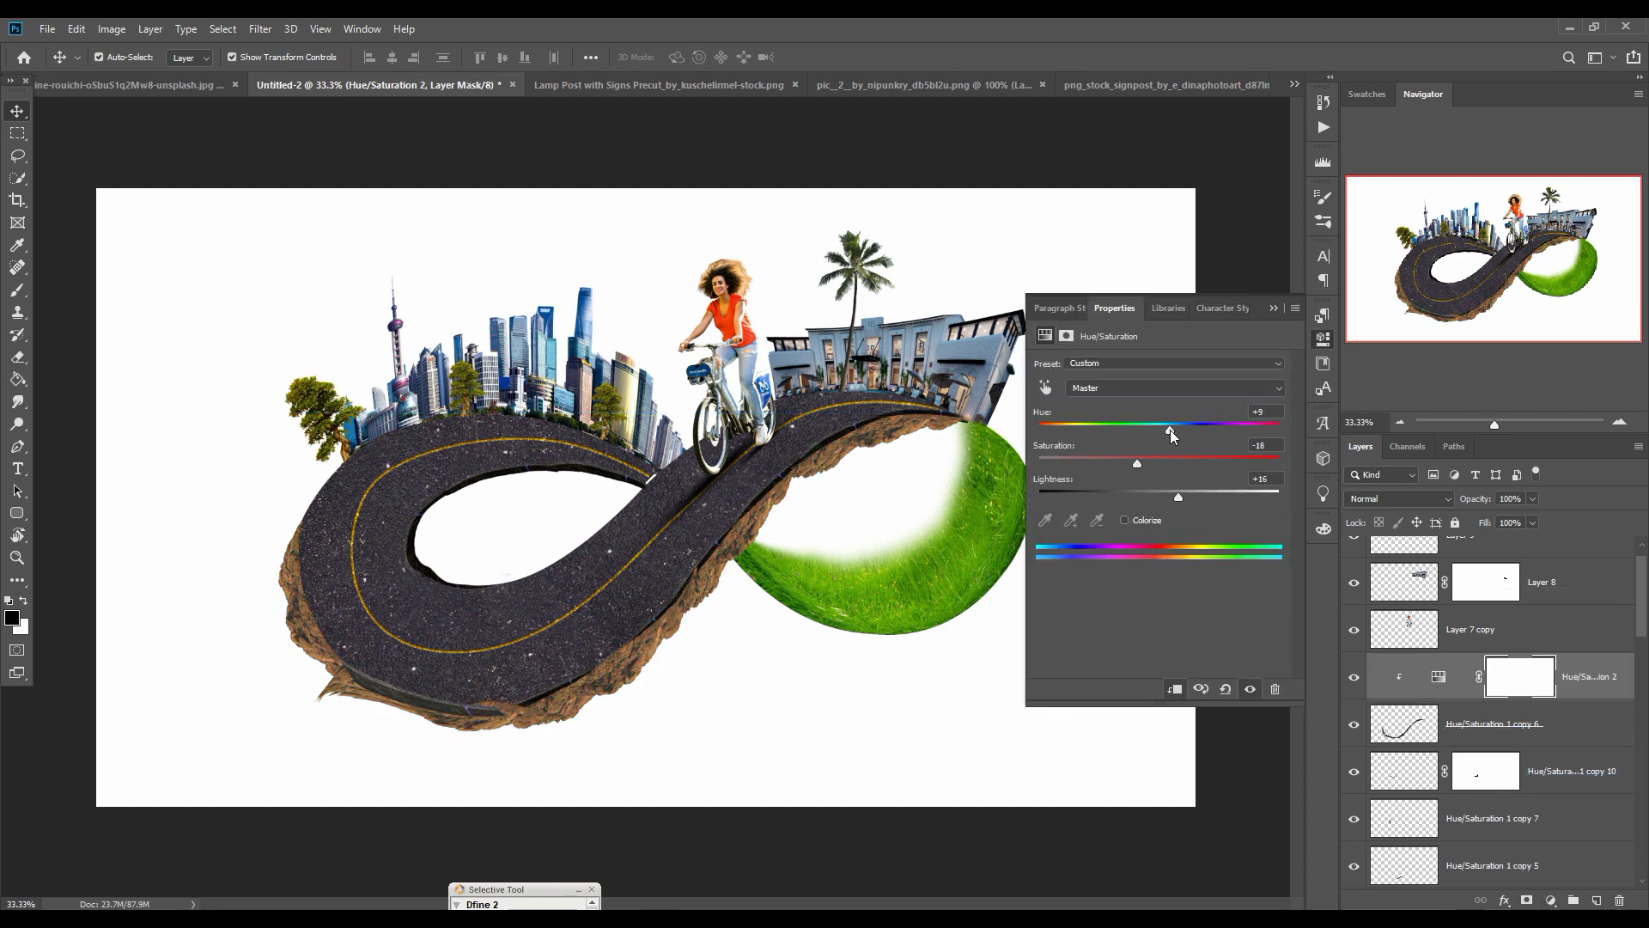
pyautogui.moveTo(1170, 429); pyautogui.dragTo(1176, 430)
pyautogui.moveTo(1159, 463); pyautogui.dragTo(1157, 463)
pyautogui.click(1273, 307)
# Step: Bring the lamp post with signs into the composite and scale it down over the left loop
pyautogui.moveTo(670, 85); pyautogui.dragTo(968, 167)
pyautogui.moveTo(1235, 361); pyautogui.dragTo(540, 532)
pyautogui.moveTo(1390, 162); pyautogui.dragTo(683, 422)
pyautogui.click(1049, 422)
pyautogui.moveTo(989, 169); pyautogui.dragTo(556, 518)
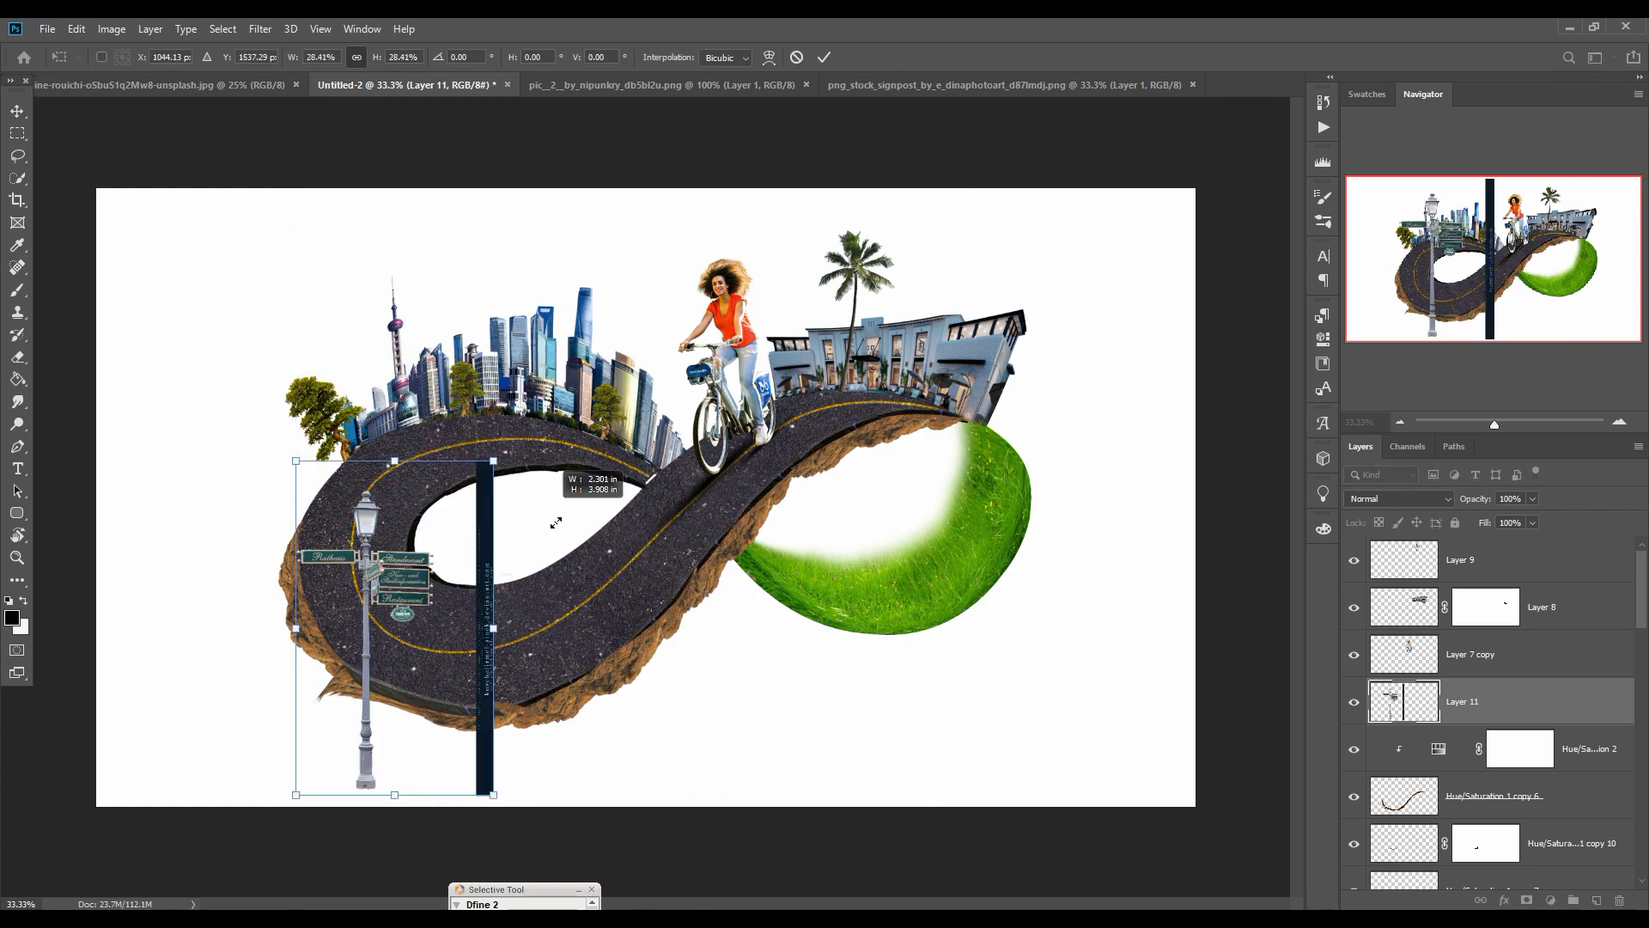
pyautogui.moveTo(404, 631); pyautogui.dragTo(492, 446)
# Step: Delete the dark vertical watermark strip beside the lamp post and clear the selection
pyautogui.click(18, 133)
pyautogui.moveTo(534, 250); pyautogui.dragTo(603, 608)
pyautogui.press('Delete')
pyautogui.click(222, 29)
pyautogui.click(236, 68)
# Step: Scale the lamp post down further and stand it on the left loop's inner road edge
pyautogui.click(16, 112)
pyautogui.moveTo(515, 305); pyautogui.dragTo(496, 347)
pyautogui.moveTo(444, 554); pyautogui.dragTo(484, 553)
pyautogui.click(819, 59)
# Step: Copy only the wooden signposts in the signpost image to a new layer and hide the original with its credit text
pyautogui.click(971, 85)
pyautogui.click(17, 134)
pyautogui.moveTo(459, 184); pyautogui.dragTo(828, 716)
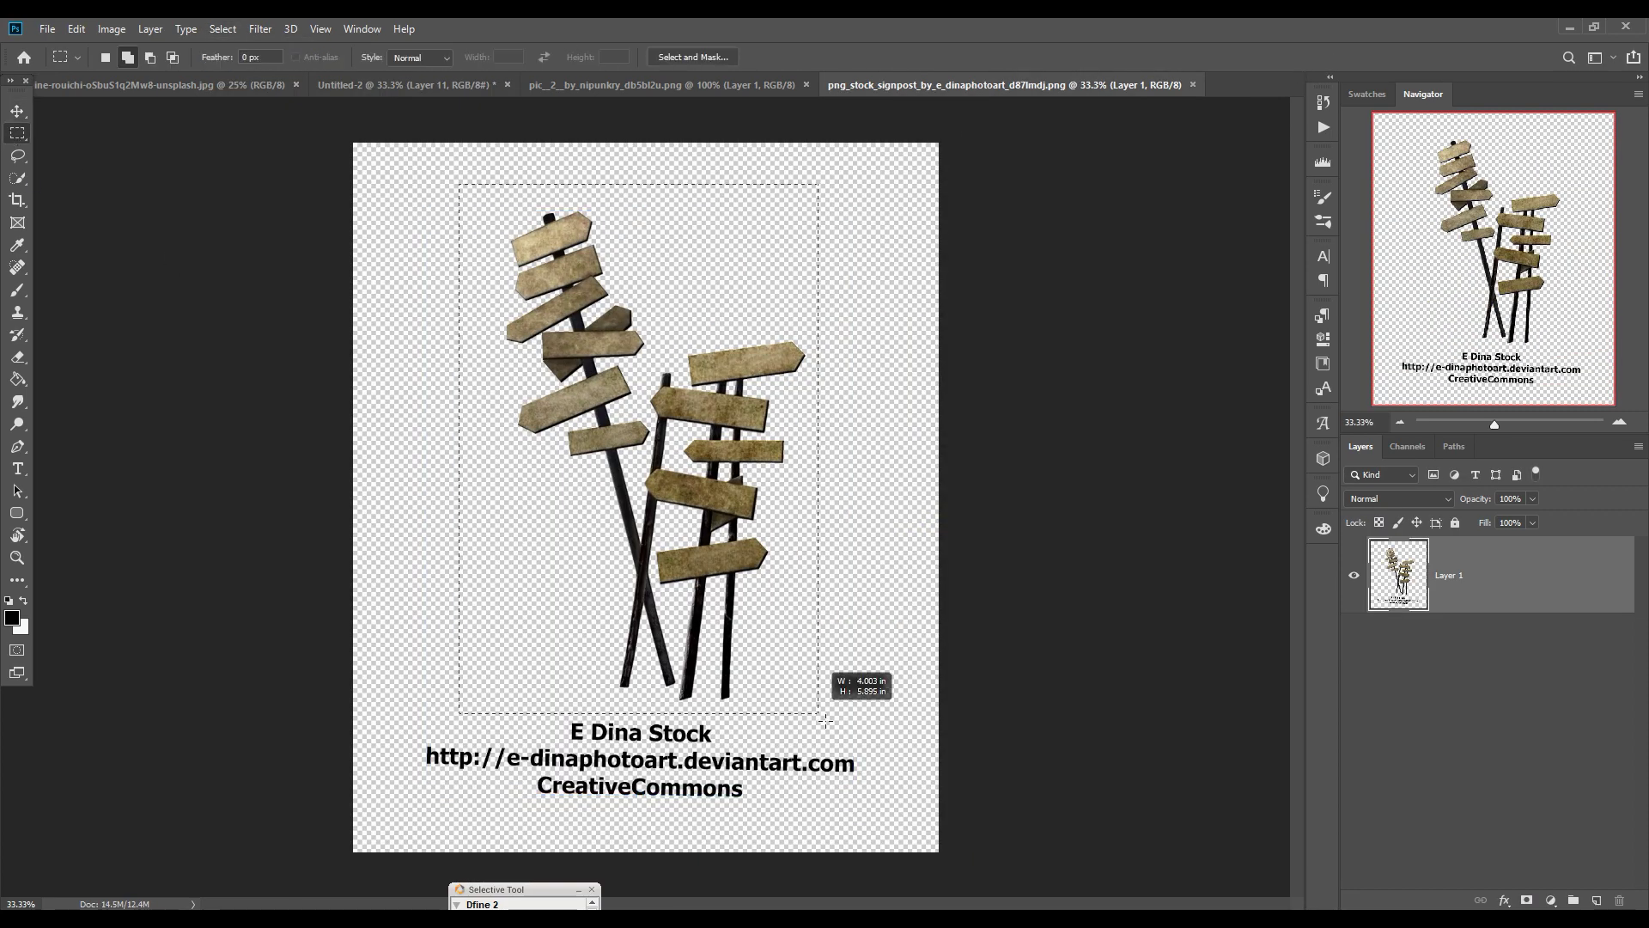
pyautogui.hotkey('ctrl', 'j')
pyautogui.click(1354, 653)
# Step: Bring the wooden signposts into the composite, shrink them, and place them inside the left loop
pyautogui.moveTo(892, 85); pyautogui.dragTo(901, 132)
pyautogui.click(17, 111)
pyautogui.moveTo(1031, 340); pyautogui.dragTo(557, 481)
pyautogui.moveTo(783, 345); pyautogui.dragTo(578, 420)
pyautogui.click(823, 57)
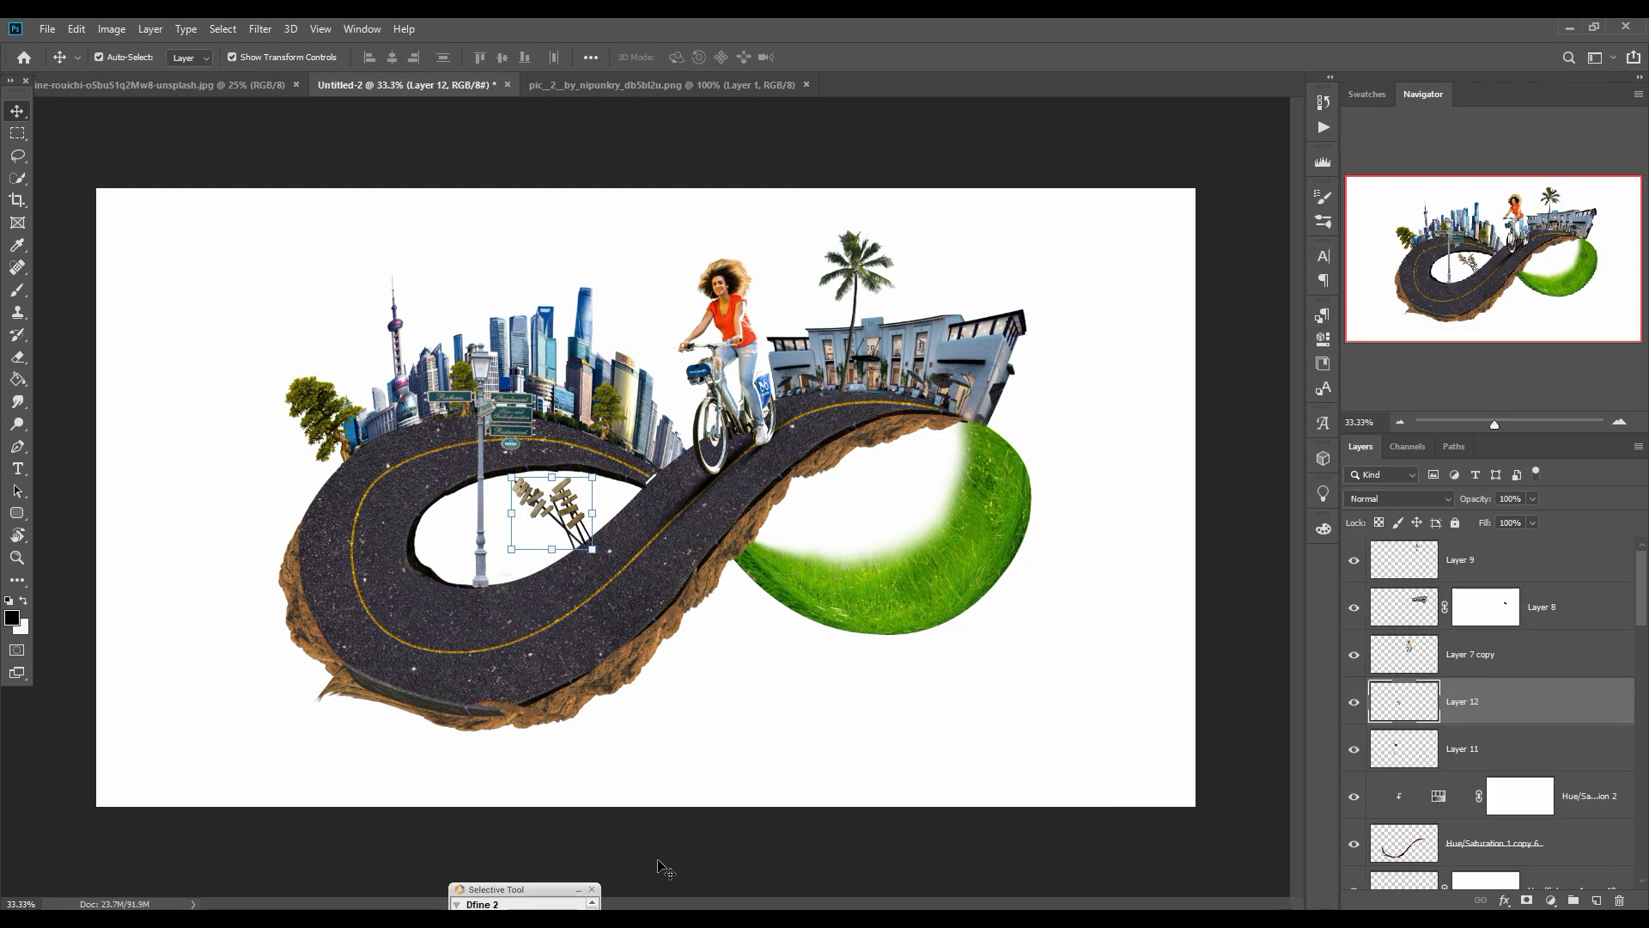
# Step: Bring another red rock strip into the composite and rotate it about 85° beneath the grass loop
pyautogui.moveTo(655, 914)
pyautogui.click(1370, 863)
pyautogui.moveTo(1308, 433); pyautogui.dragTo(735, 646)
pyautogui.moveTo(859, 597); pyautogui.dragTo(808, 786)
pyautogui.moveTo(722, 675); pyautogui.dragTo(823, 621)
pyautogui.press('Return')
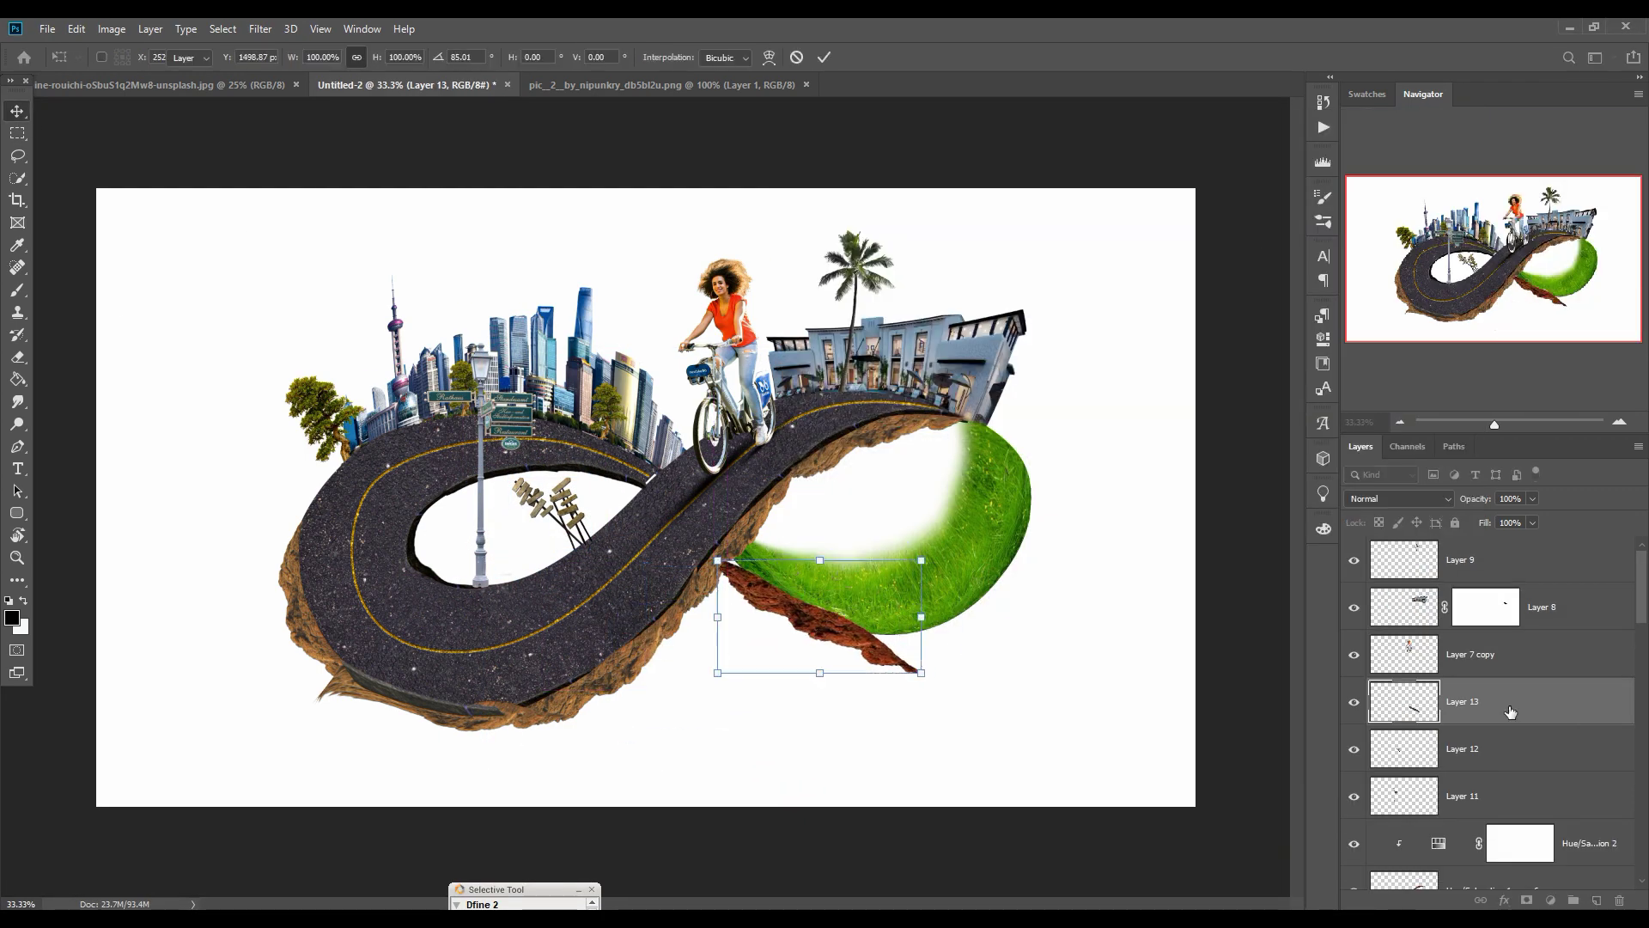
# Step: Move the new rock strip behind the grass loop in the layer stack and warp it around the loop's lower edge
pyautogui.moveTo(1510, 712); pyautogui.dragTo(1539, 833)
pyautogui.click(72, 34)
pyautogui.moveTo(107, 422)
pyautogui.click(314, 528)
pyautogui.moveTo(717, 561); pyautogui.dragTo(714, 606)
pyautogui.moveTo(922, 674); pyautogui.dragTo(945, 504)
pyautogui.press('Return')
# Step: Duplicate the grass loop's rock strip and warp the copy around the loop's right outer edge
pyautogui.rightClick(1474, 819)
pyautogui.click(1473, 178)
pyautogui.press('Return')
pyautogui.moveTo(842, 670)
pyautogui.mouseDown()
pyautogui.moveTo(990, 638)
pyautogui.moveTo(1041, 571)
pyautogui.mouseUp()
pyautogui.click(76, 28)
pyautogui.moveTo(108, 422)
pyautogui.click(313, 531)
pyautogui.press('Return')
# Step: Add a layer mask to the grass loop and brush its lower outer edge into the rock
pyautogui.click(1474, 724)
pyautogui.click(1527, 900)
pyautogui.press('b')
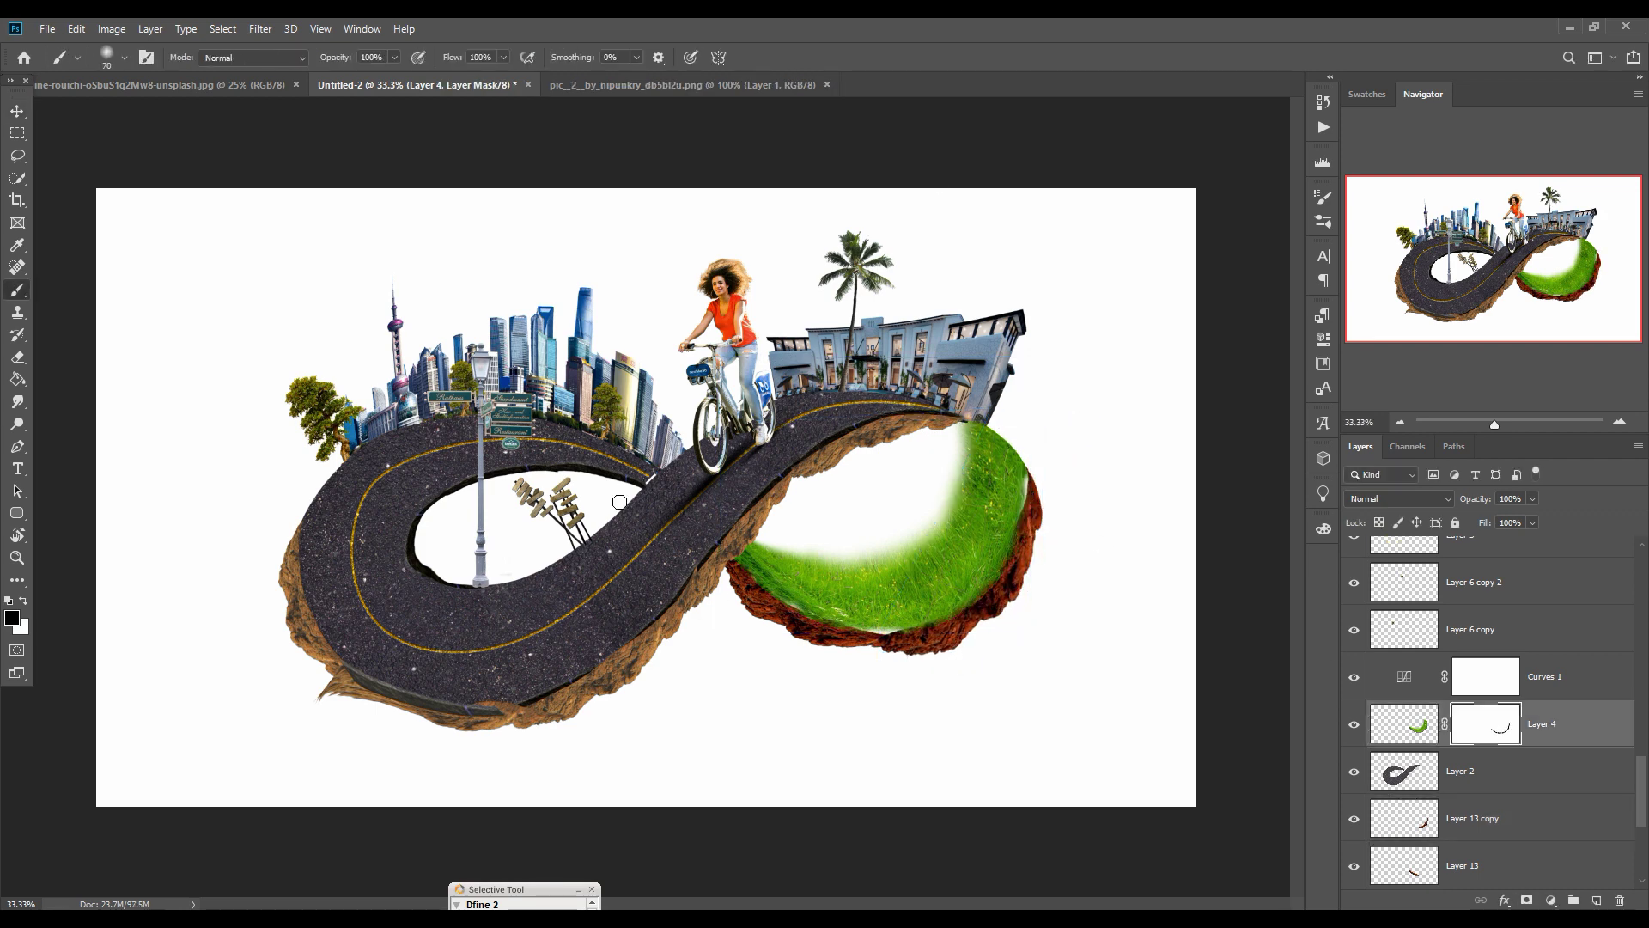
# Step: Refine the warp of both rock pieces so they fit tightly against the grass loop
pyautogui.click(1474, 866)
pyautogui.click(77, 29)
pyautogui.moveTo(107, 422)
pyautogui.click(314, 531)
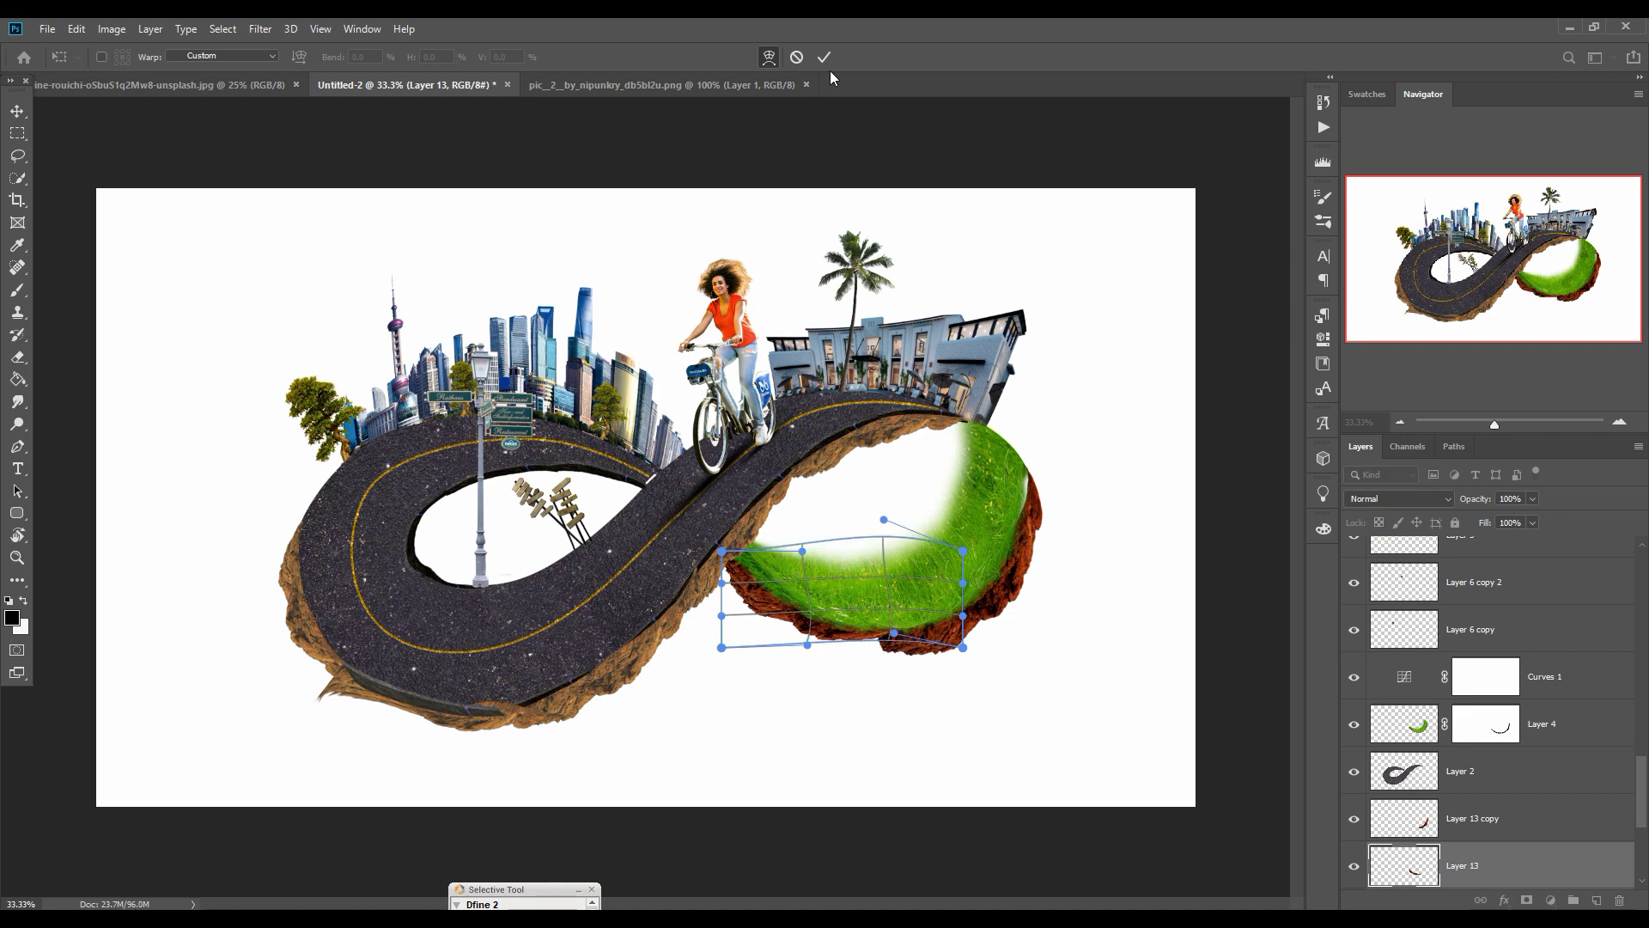
pyautogui.click(1474, 818)
pyautogui.click(76, 28)
pyautogui.click(313, 531)
pyautogui.click(825, 59)
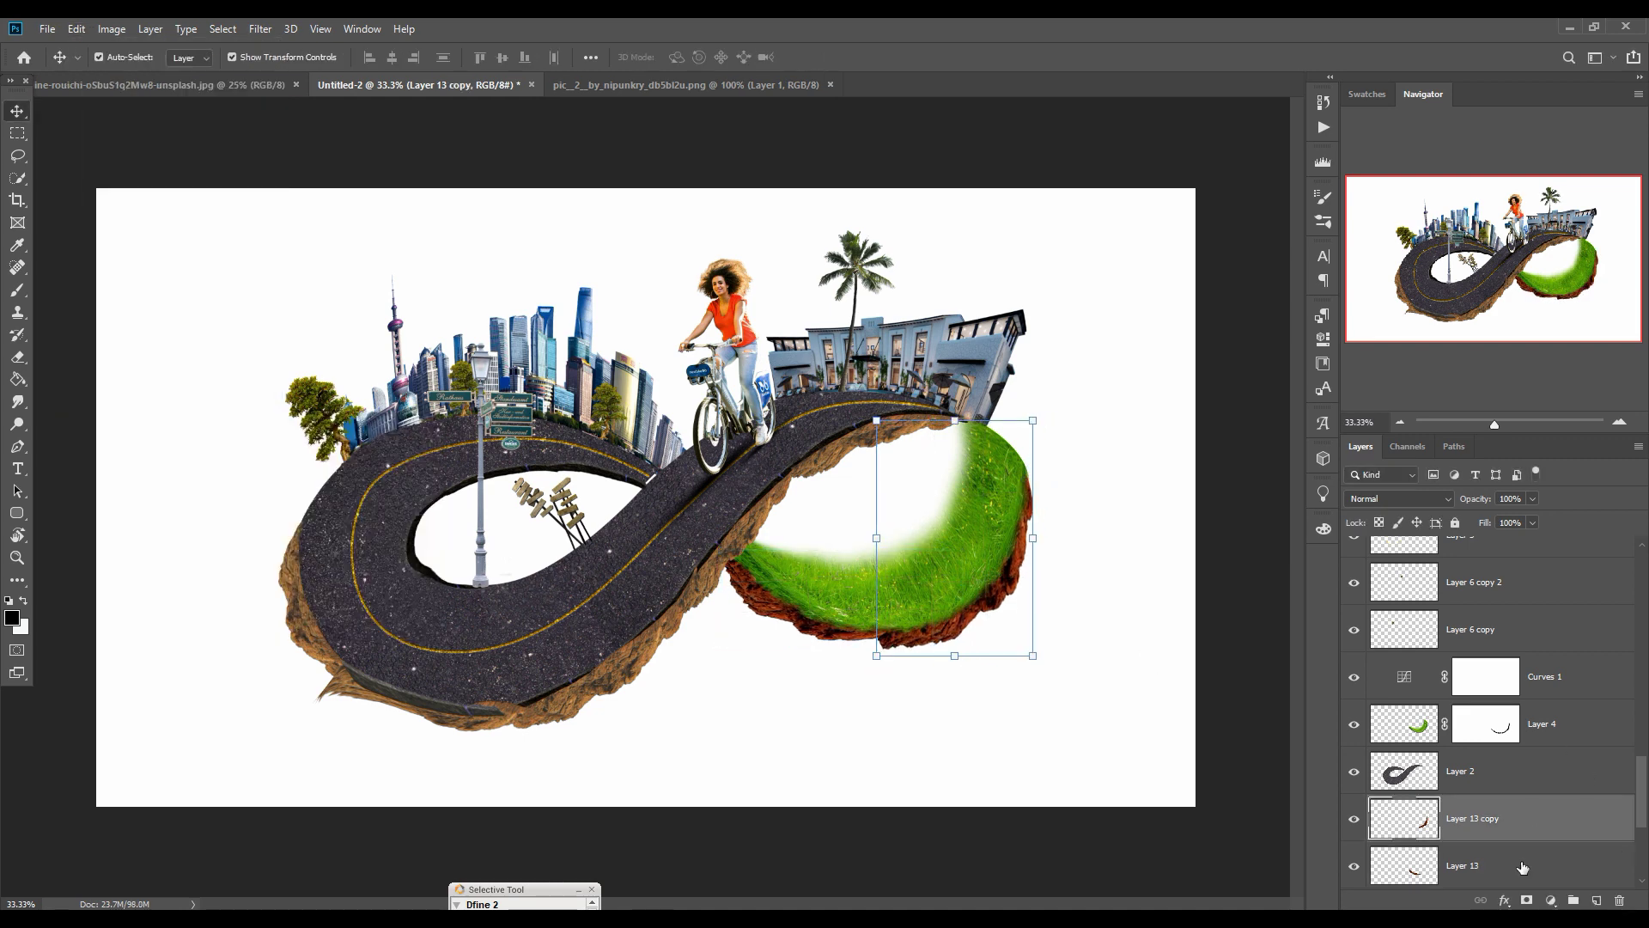
# Step: Merge the two rock pieces under the grass and recolour them brown with a clipped Hue/Saturation adjustment of lowered saturation
pyautogui.keyDown('shift'); pyautogui.click(1524, 867); pyautogui.keyUp('shift')
pyautogui.rightClick(1524, 867)
pyautogui.click(1460, 625)
pyautogui.click(1550, 900)
pyautogui.click(1561, 733)
pyautogui.click(1175, 688)
pyautogui.moveTo(1158, 464); pyautogui.dragTo(1137, 465)
pyautogui.click(1273, 308)
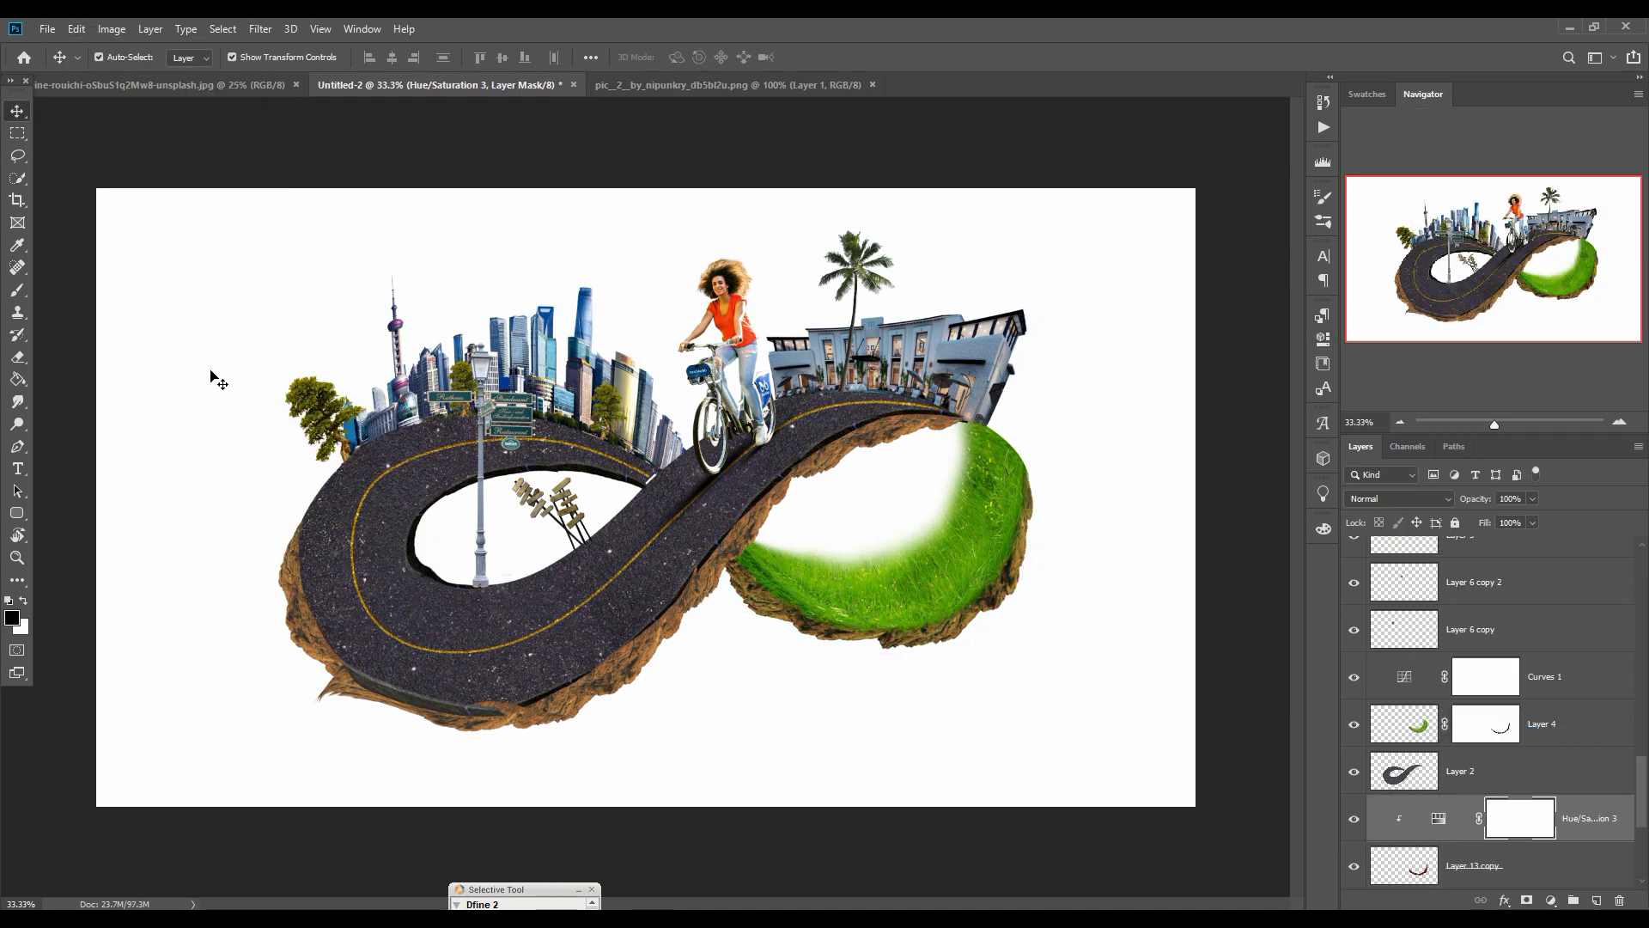
# Step: Bring the seated baby cut-out from baby-623417.jpg into the composite and put its source window away
pyautogui.click(1565, 876)
pyautogui.moveTo(1340, 370); pyautogui.dragTo(884, 360)
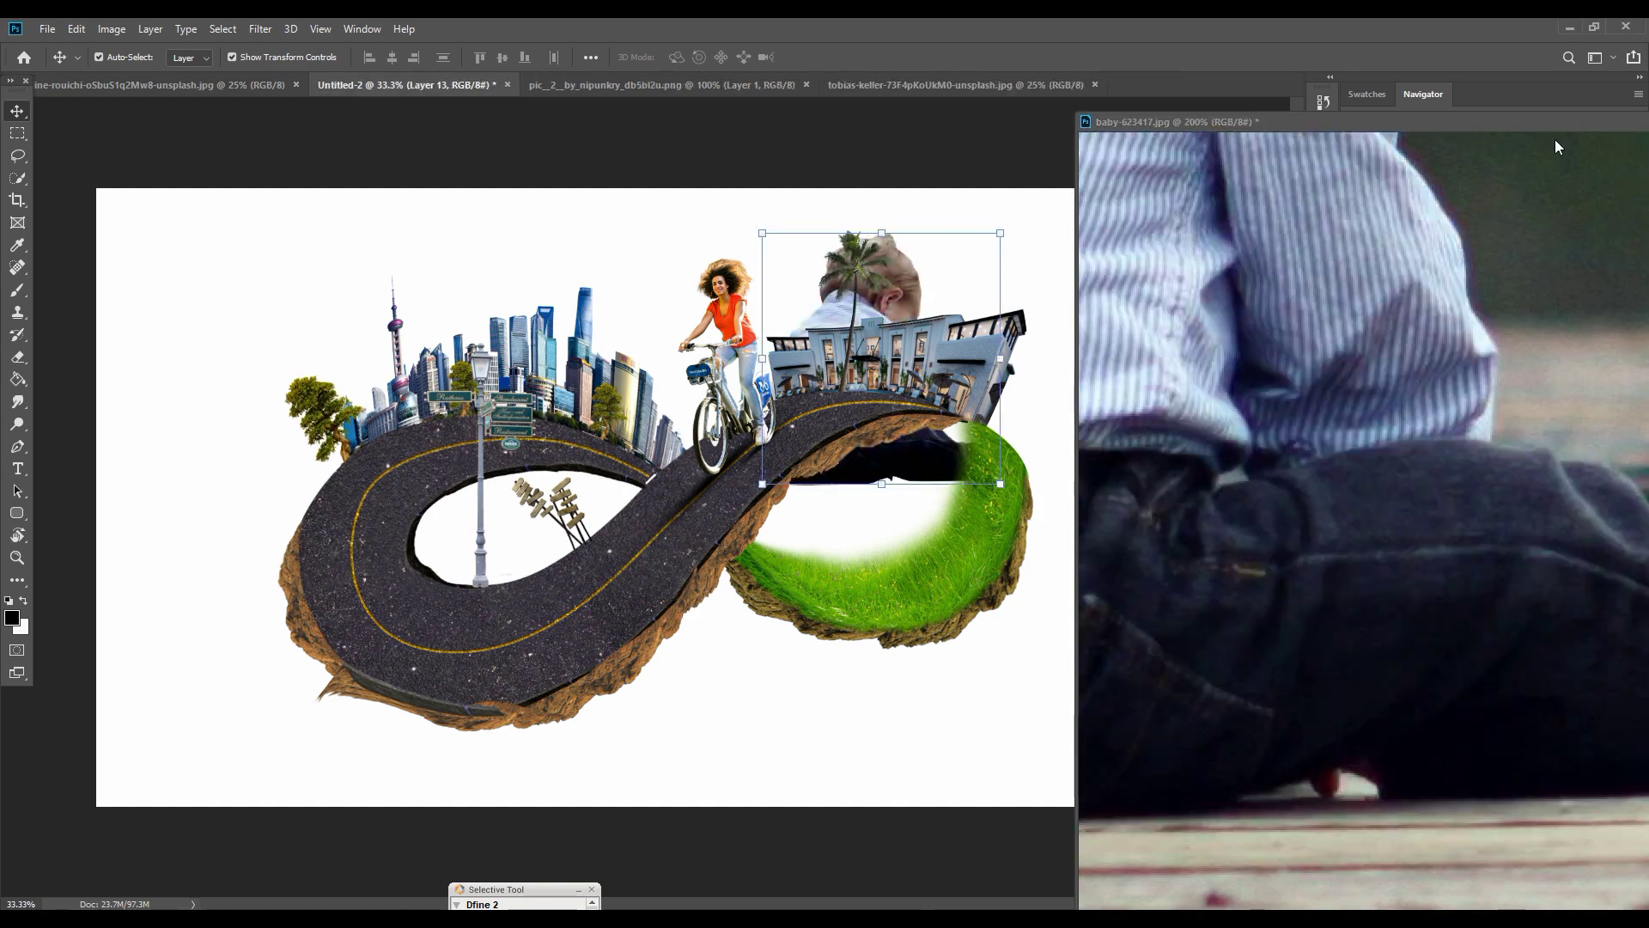
pyautogui.click(1637, 122)
# Step: Shrink the baby, raise its layer above the grass's Curves adjustment, and seat it on the grass loop
pyautogui.moveTo(1000, 233); pyautogui.dragTo(916, 562)
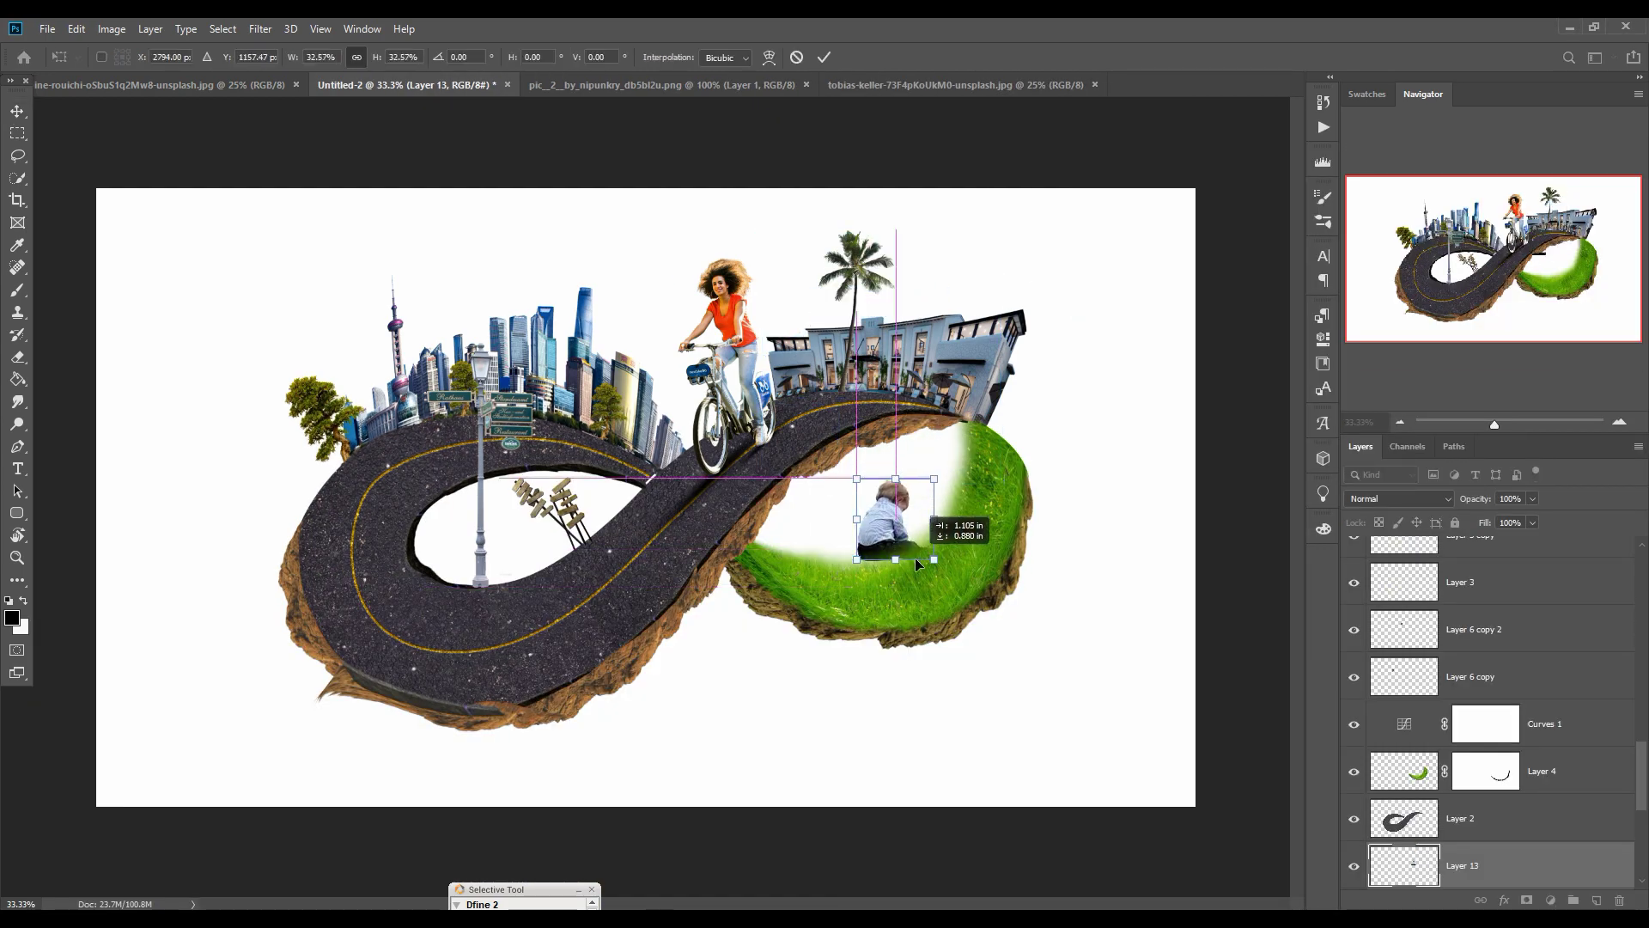
pyautogui.hotkey('ctrl', ']')
pyautogui.hotkey('ctrl', ']')
pyautogui.hotkey('ctrl', ']')
pyautogui.moveTo(921, 493); pyautogui.dragTo(898, 519)
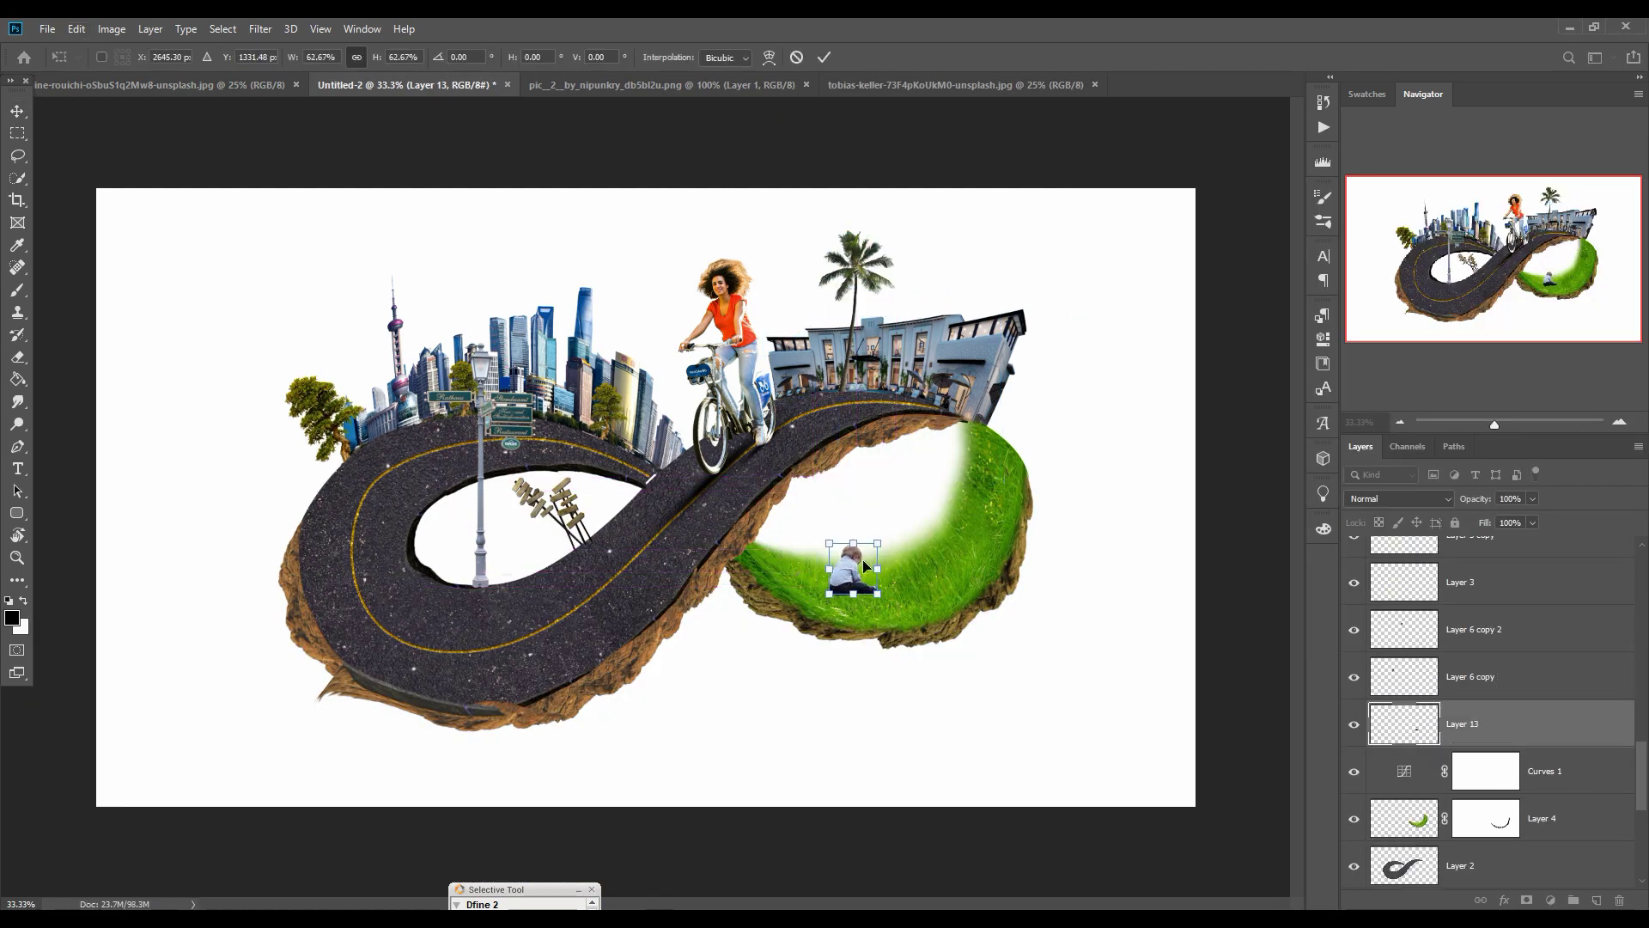
pyautogui.press('Return')
# Step: Mask the baby's lower edge into the grass and dab a soft black shadow on a new layer beneath the baby
pyautogui.press('b')
pyautogui.scroll(3, 856, 616)
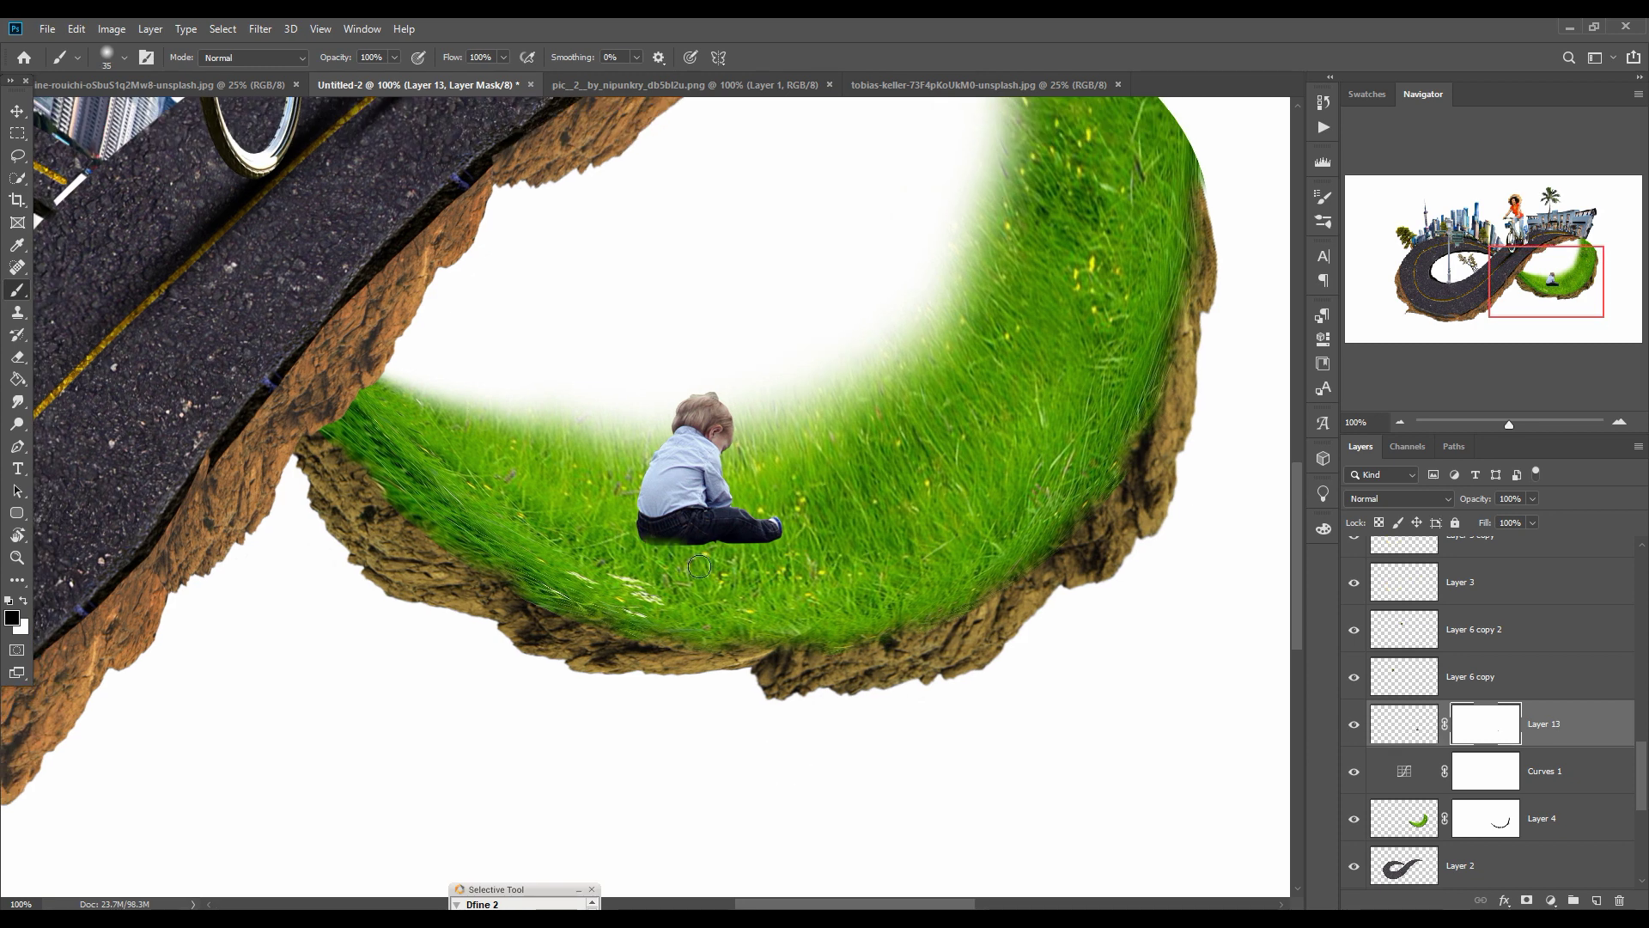
pyautogui.click(1544, 771)
pyautogui.click(1596, 900)
pyautogui.click(703, 536)
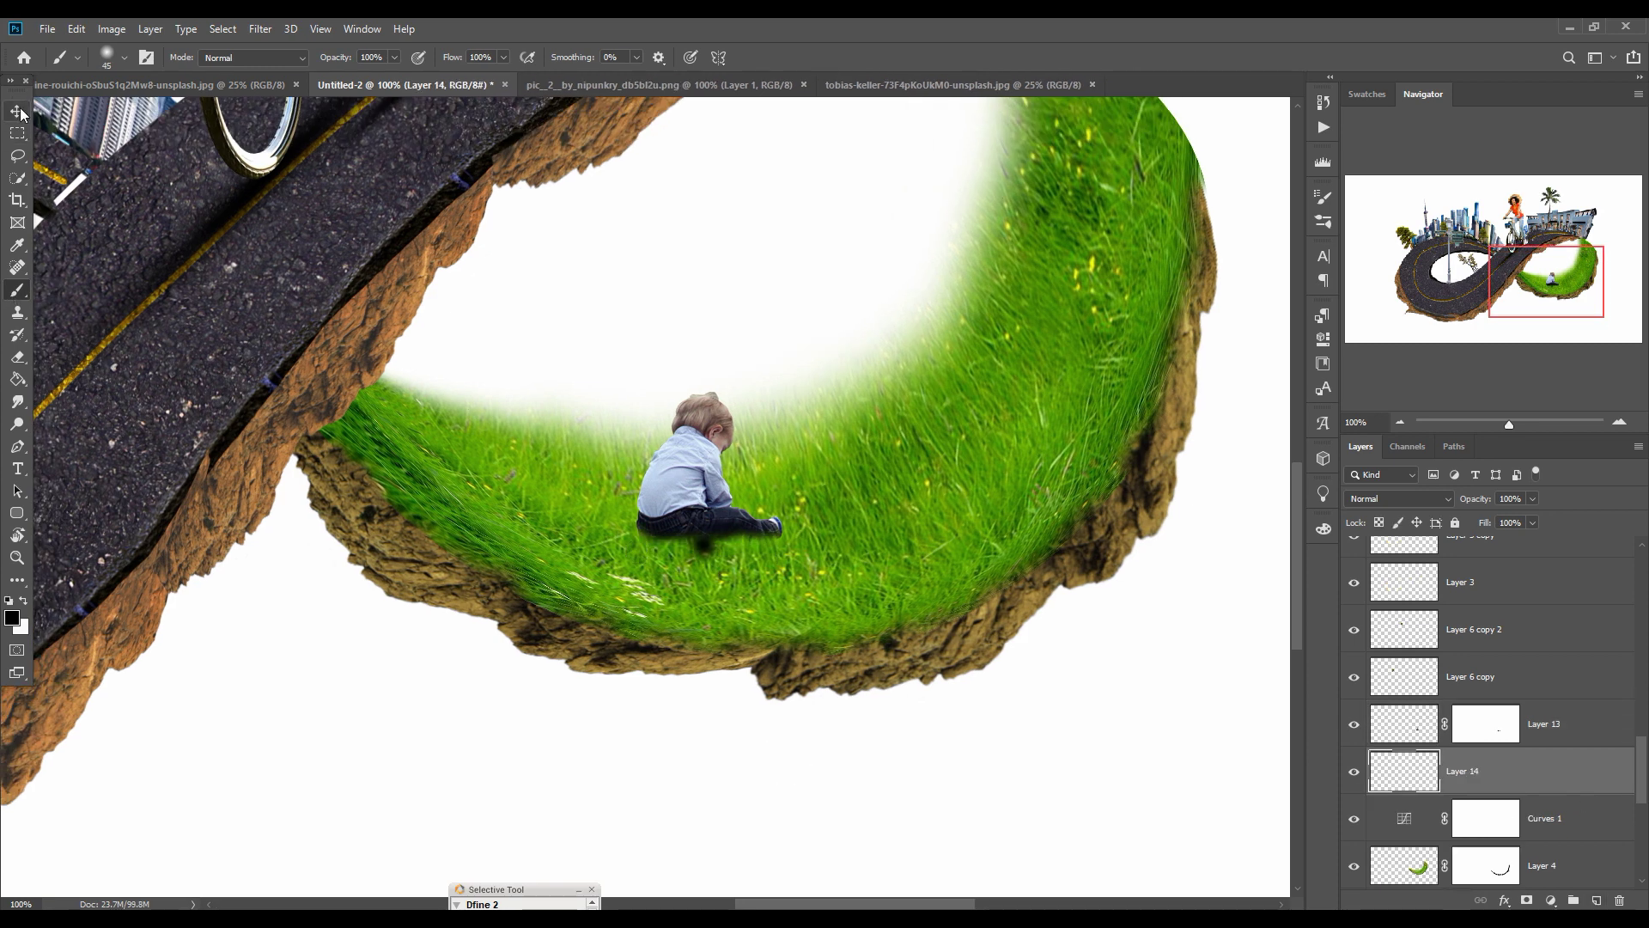
# Step: Stretch the black shadow dab into a wide, flat contact shadow under the baby
pyautogui.click(17, 111)
pyautogui.moveTo(734, 536); pyautogui.dragTo(1091, 535)
pyautogui.moveTo(915, 534); pyautogui.dragTo(704, 534)
pyautogui.click(822, 61)
pyautogui.hotkey('ctrl', '-')
pyautogui.hotkey('ctrl', '-')
pyautogui.scroll(-3, 1487, 670)
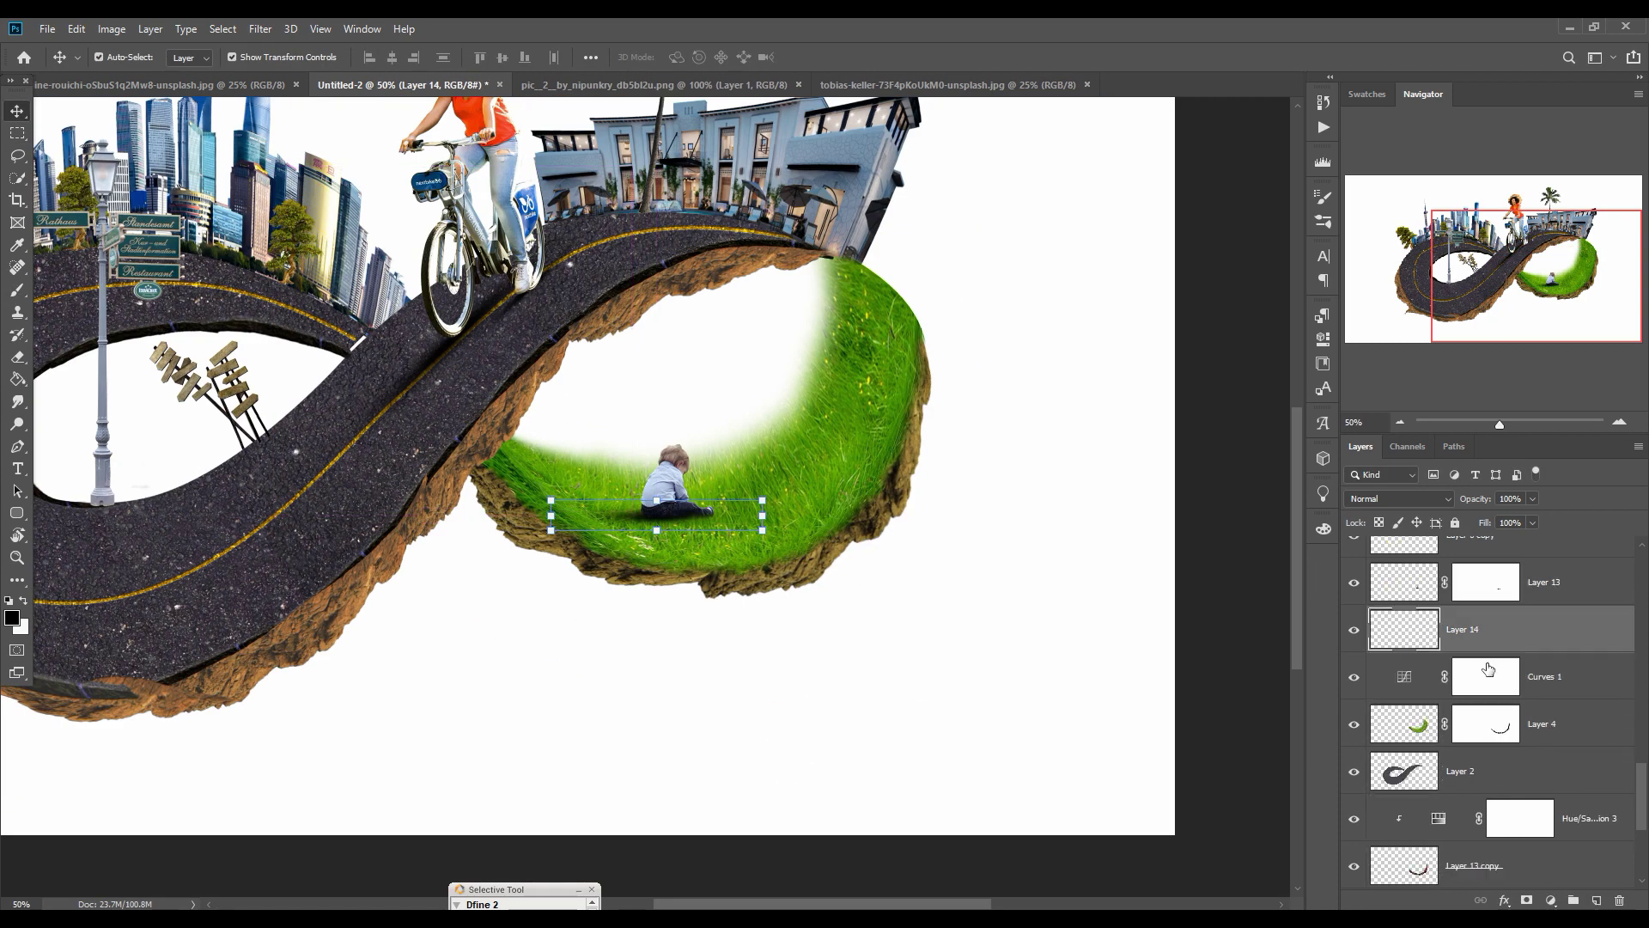
# Step: Add two empty layers around the baby's shadow layer and clip the lower one to the grass's Curves adjustment
pyautogui.click(1596, 901)
pyautogui.click(1544, 772)
pyautogui.click(1596, 900)
pyautogui.rightClick(1538, 726)
pyautogui.click(1366, 513)
# Step: Shade the grass loop's right side with a large soft black brush at 5% opacity, and move that layer below Curves
pyautogui.press('b')
pyautogui.click(393, 56)
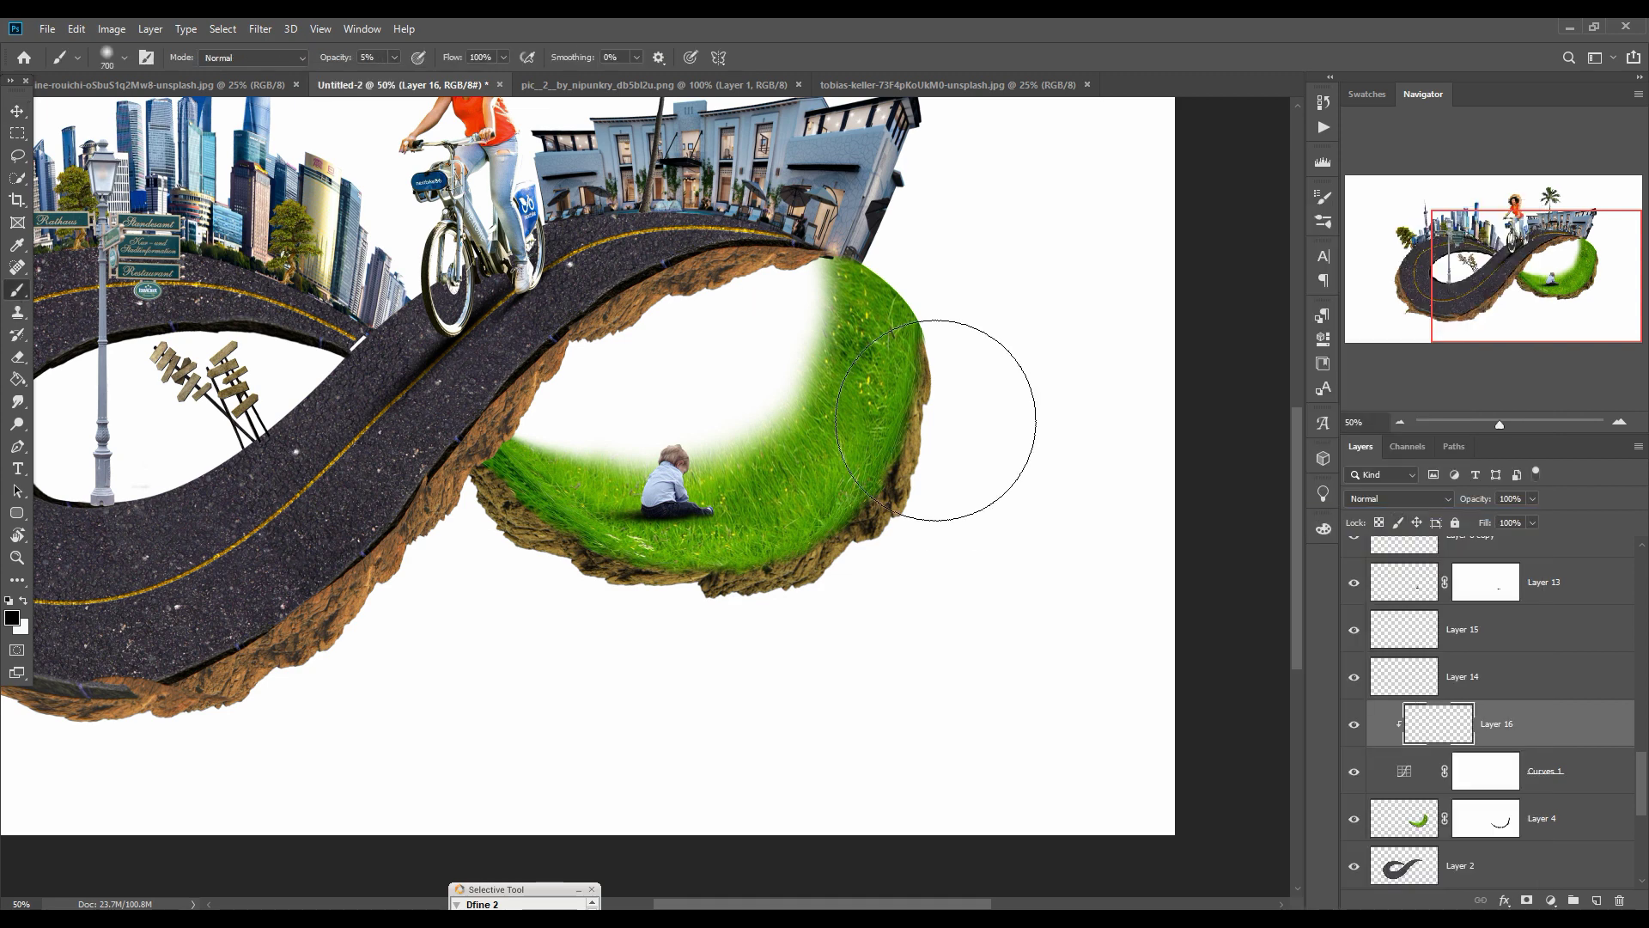
pyautogui.press('[')
pyautogui.hotkey('ctrl', '[')
pyautogui.press('Return')
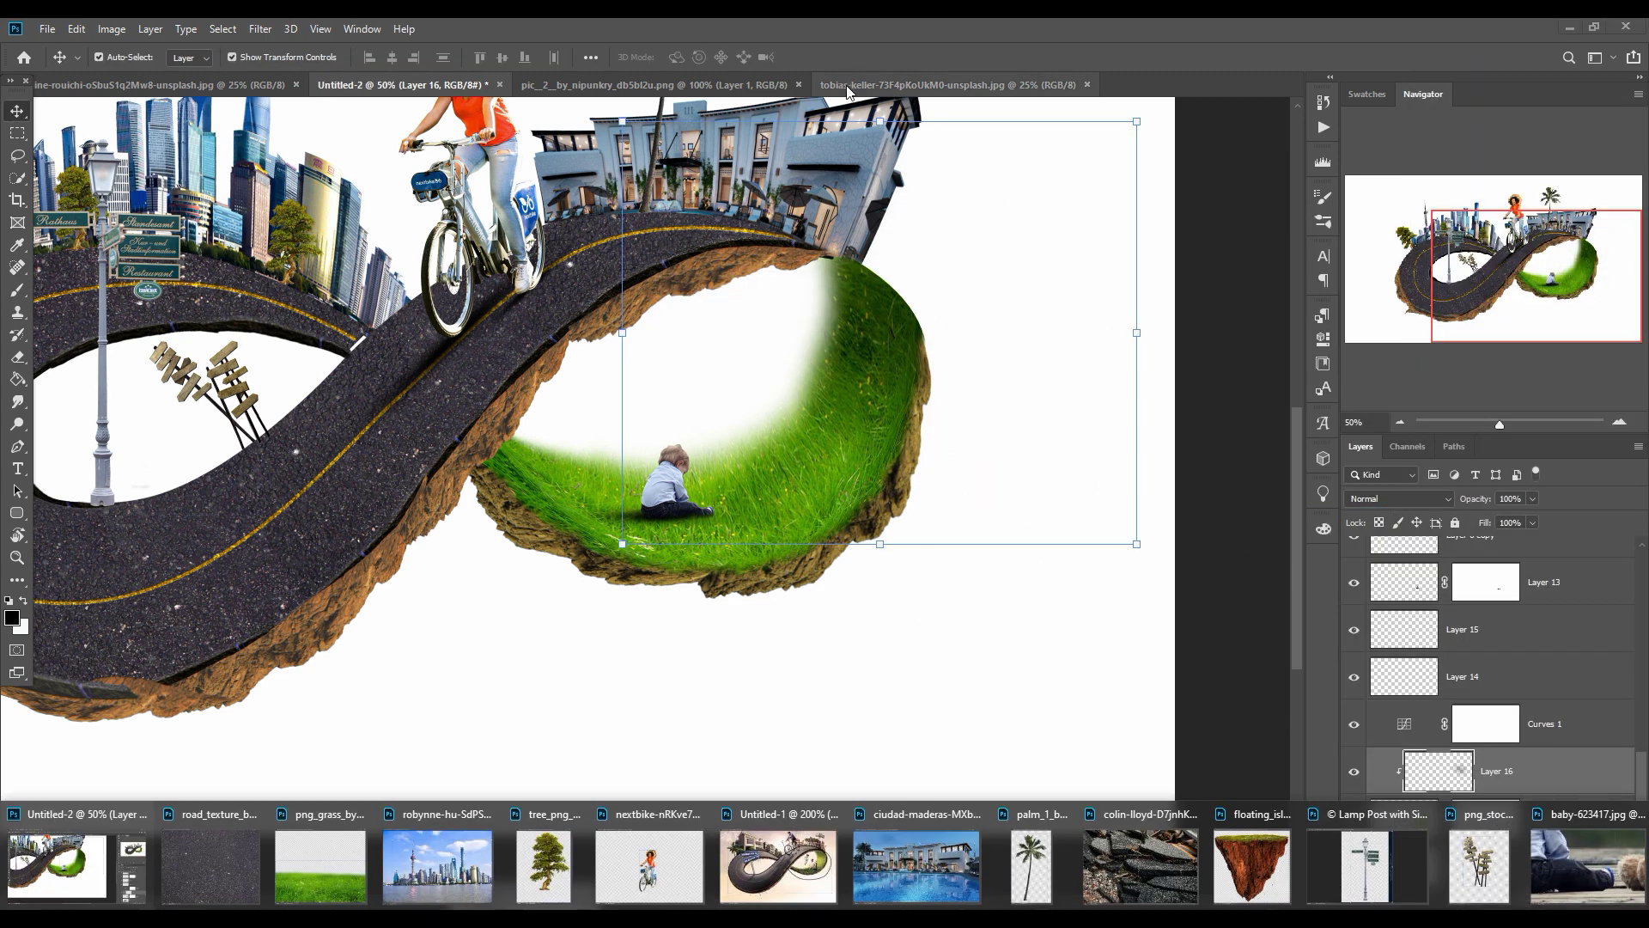
# Step: Lasso a thin strip of grass from another image, bring it into the composite, and rotate it upright at the loop's upper right edge
pyautogui.hotkey('ctrl', 'Tab')
pyautogui.press('l')
pyautogui.moveTo(268, 717)
pyautogui.mouseDown()
pyautogui.moveTo(606, 737)
pyautogui.moveTo(275, 773)
pyautogui.mouseUp()
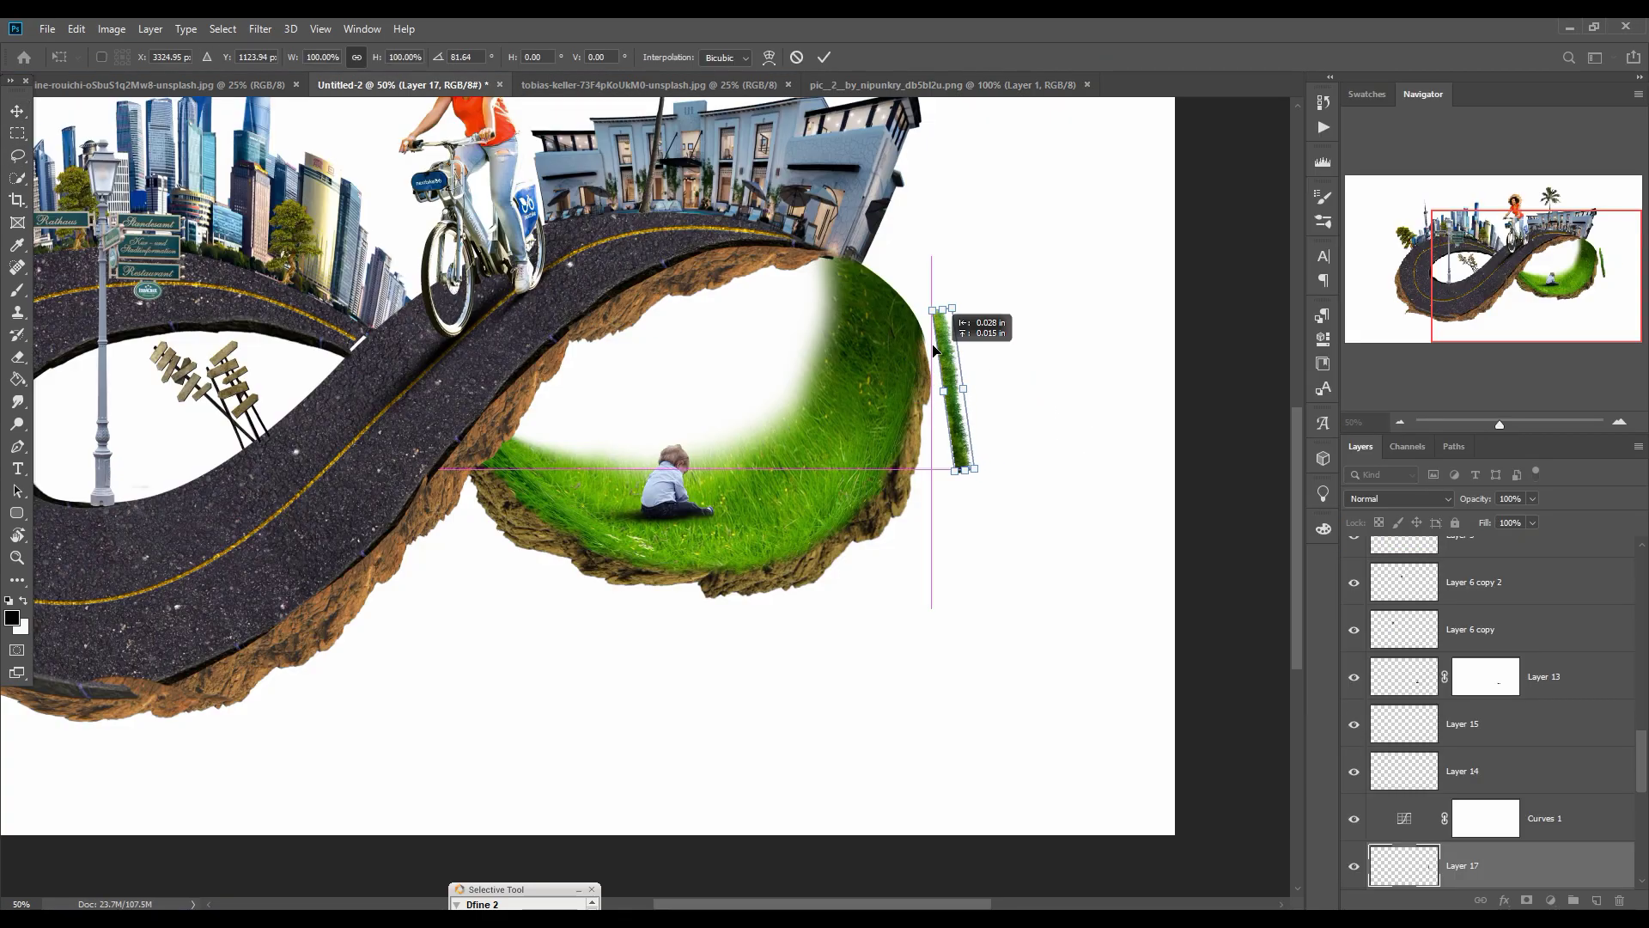
pyautogui.moveTo(935, 351); pyautogui.dragTo(849, 275)
# Step: Warp the grass strip around the loop's upper right outer edge and apply it
pyautogui.click(76, 30)
pyautogui.moveTo(105, 424)
pyautogui.click(314, 536)
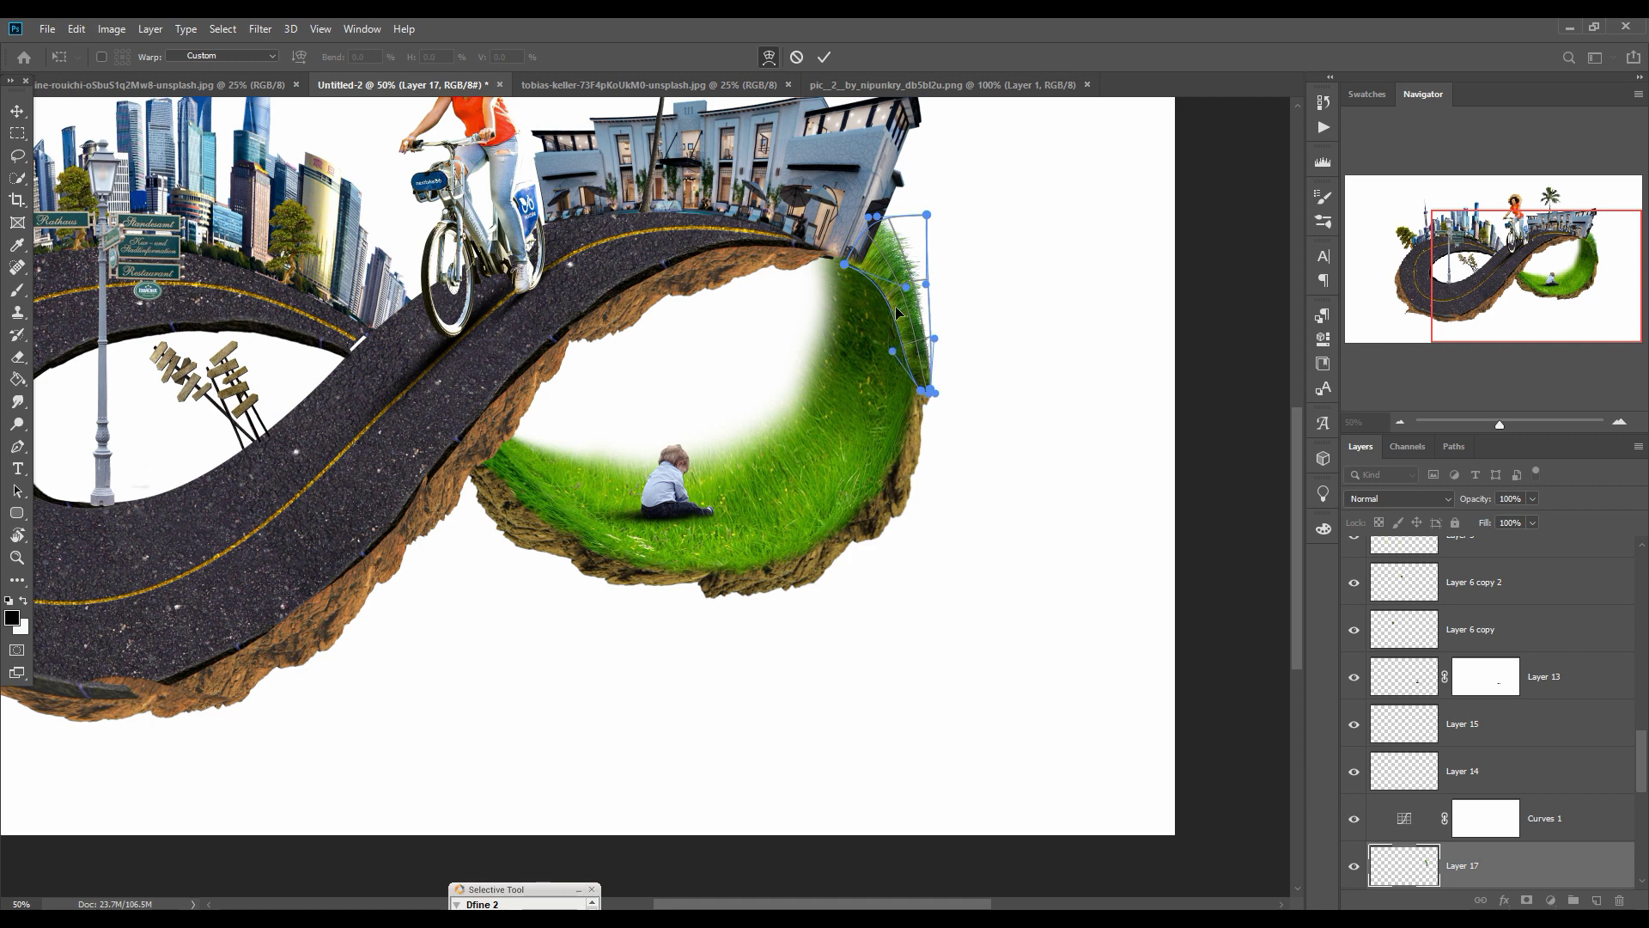
pyautogui.click(823, 58)
# Step: Add a layer mask to the grass strip and blend it into the loop with a soft brush at 21% opacity
pyautogui.click(1526, 901)
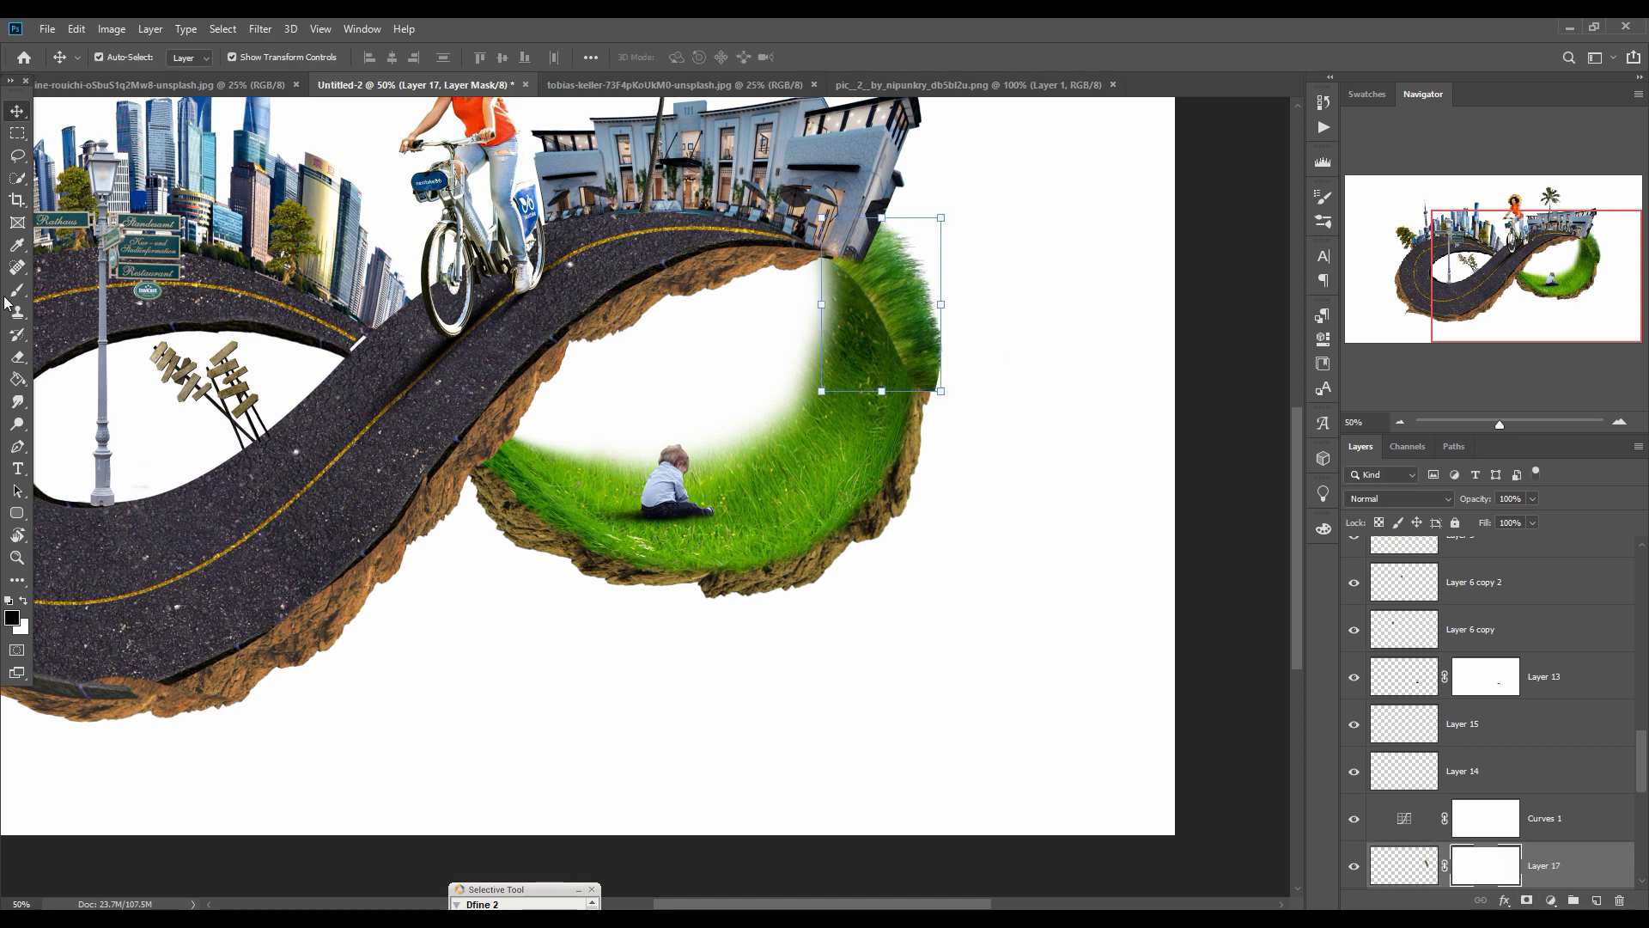
pyautogui.press('b')
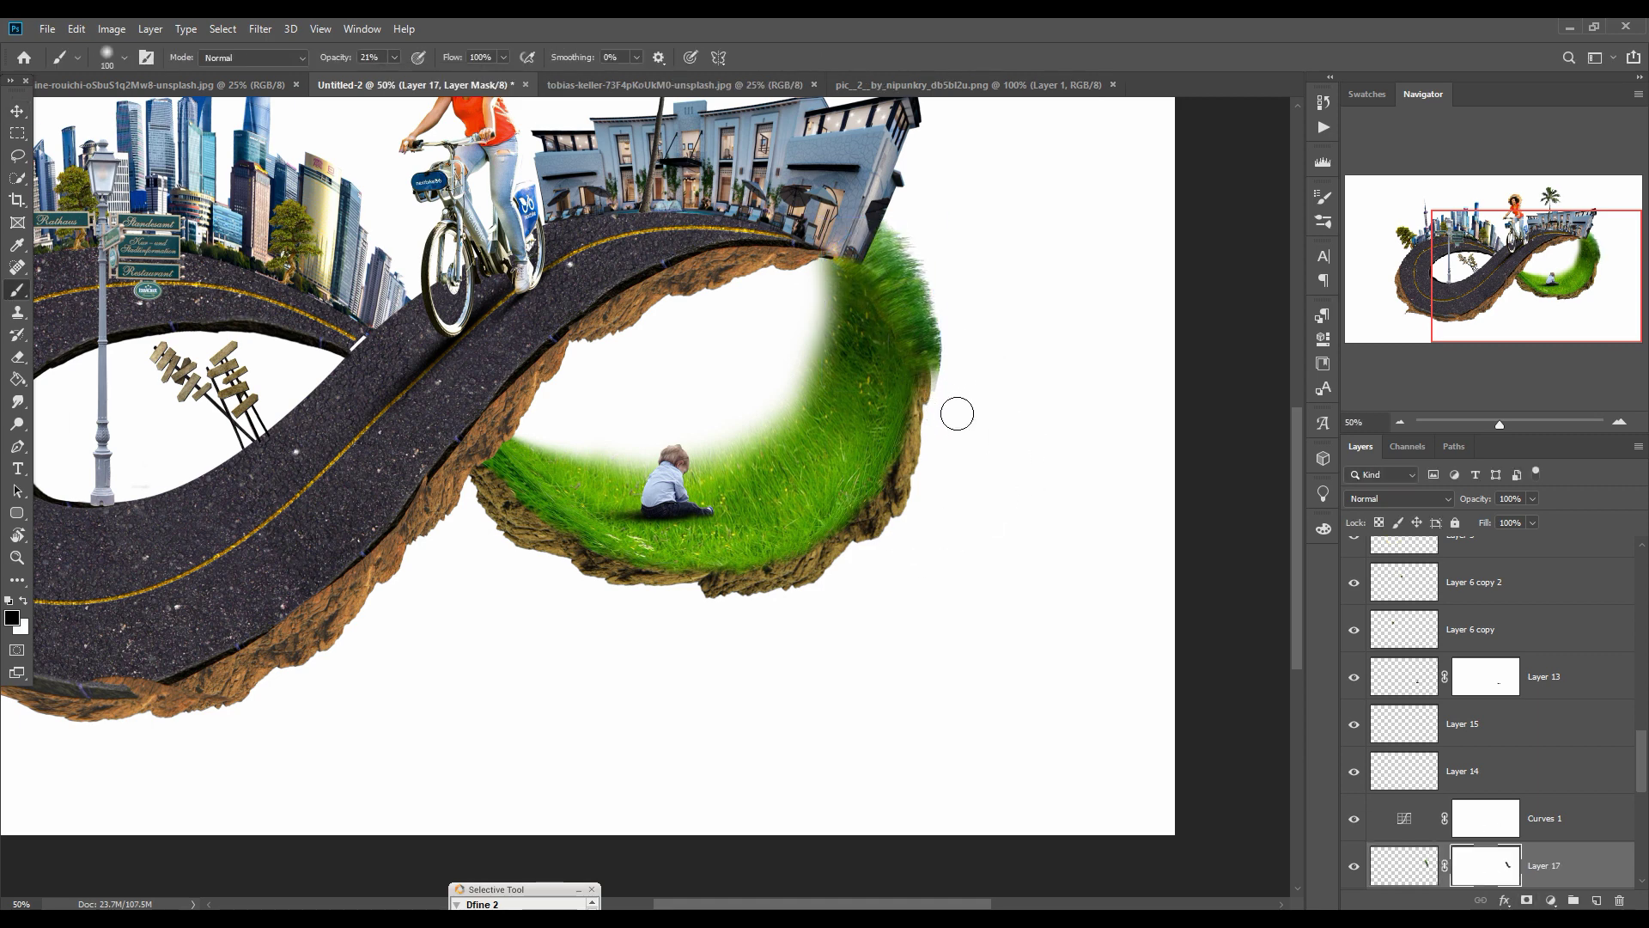
pyautogui.press('v')
pyautogui.hotkey('ctrl', '-')
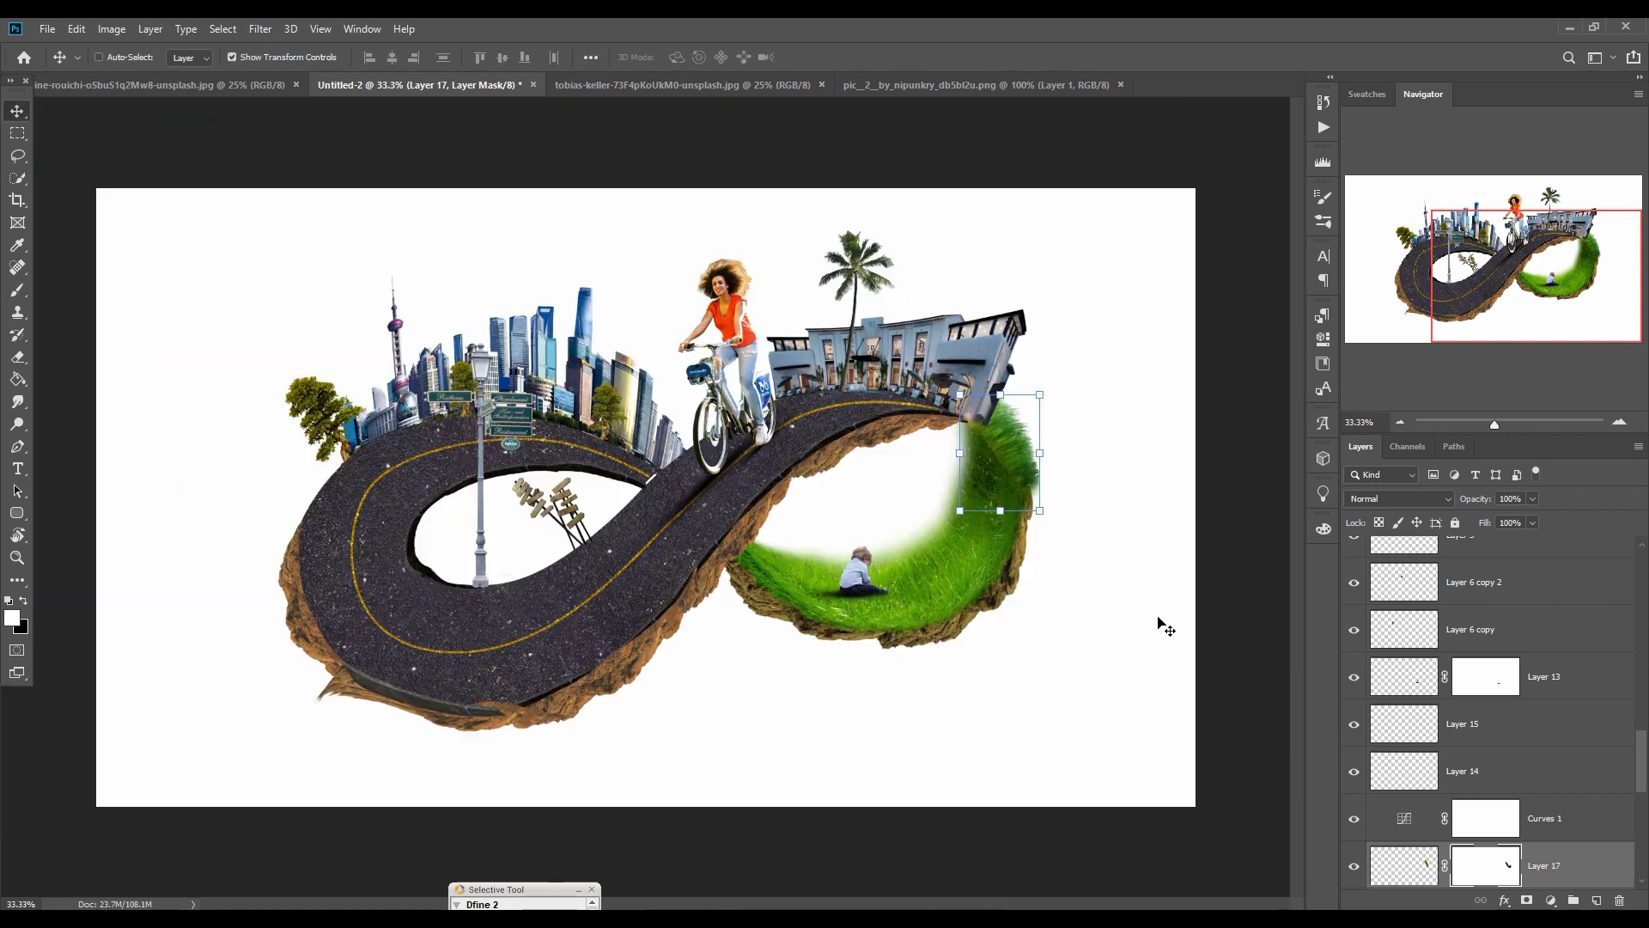
# Step: Shade the road's lower curve on clipped layers with a soft black brush at 5% opacity, and reduce the upper shading layer's opacity to 33%
pyautogui.scroll(-4, 1590, 678)
pyautogui.click(1581, 818)
pyautogui.click(1597, 900)
pyautogui.rightClick(1581, 830)
pyautogui.click(1495, 430)
pyautogui.press('b')
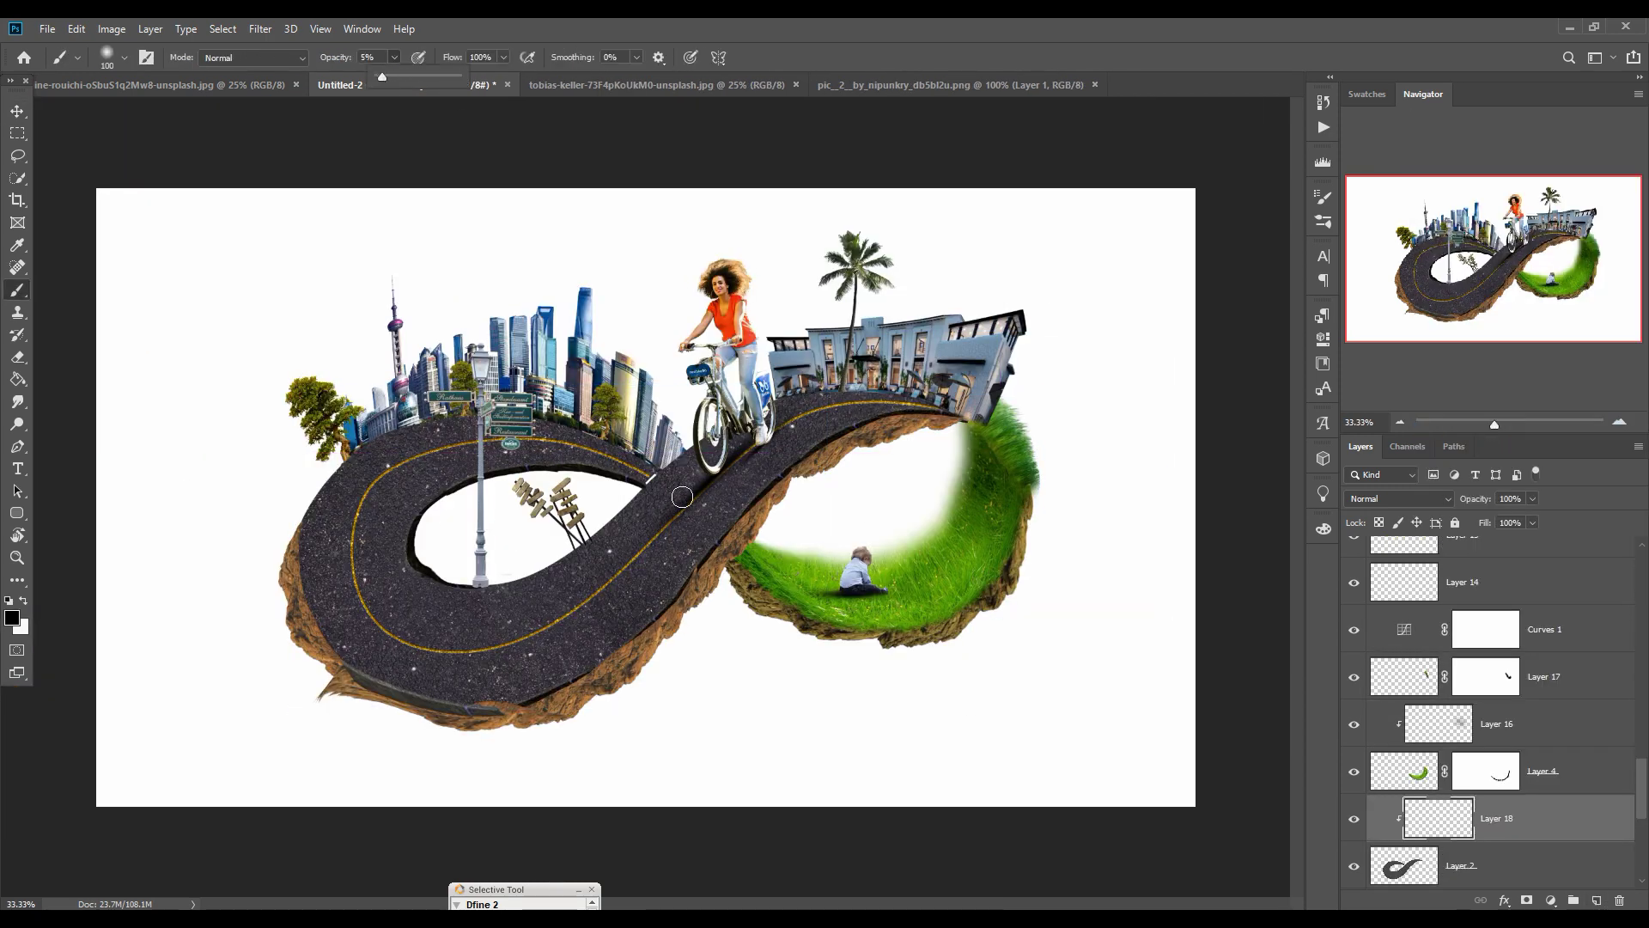
pyautogui.moveTo(514, 750)
pyautogui.mouseDown()
pyautogui.moveTo(615, 718)
pyautogui.moveTo(434, 715)
pyautogui.mouseUp()
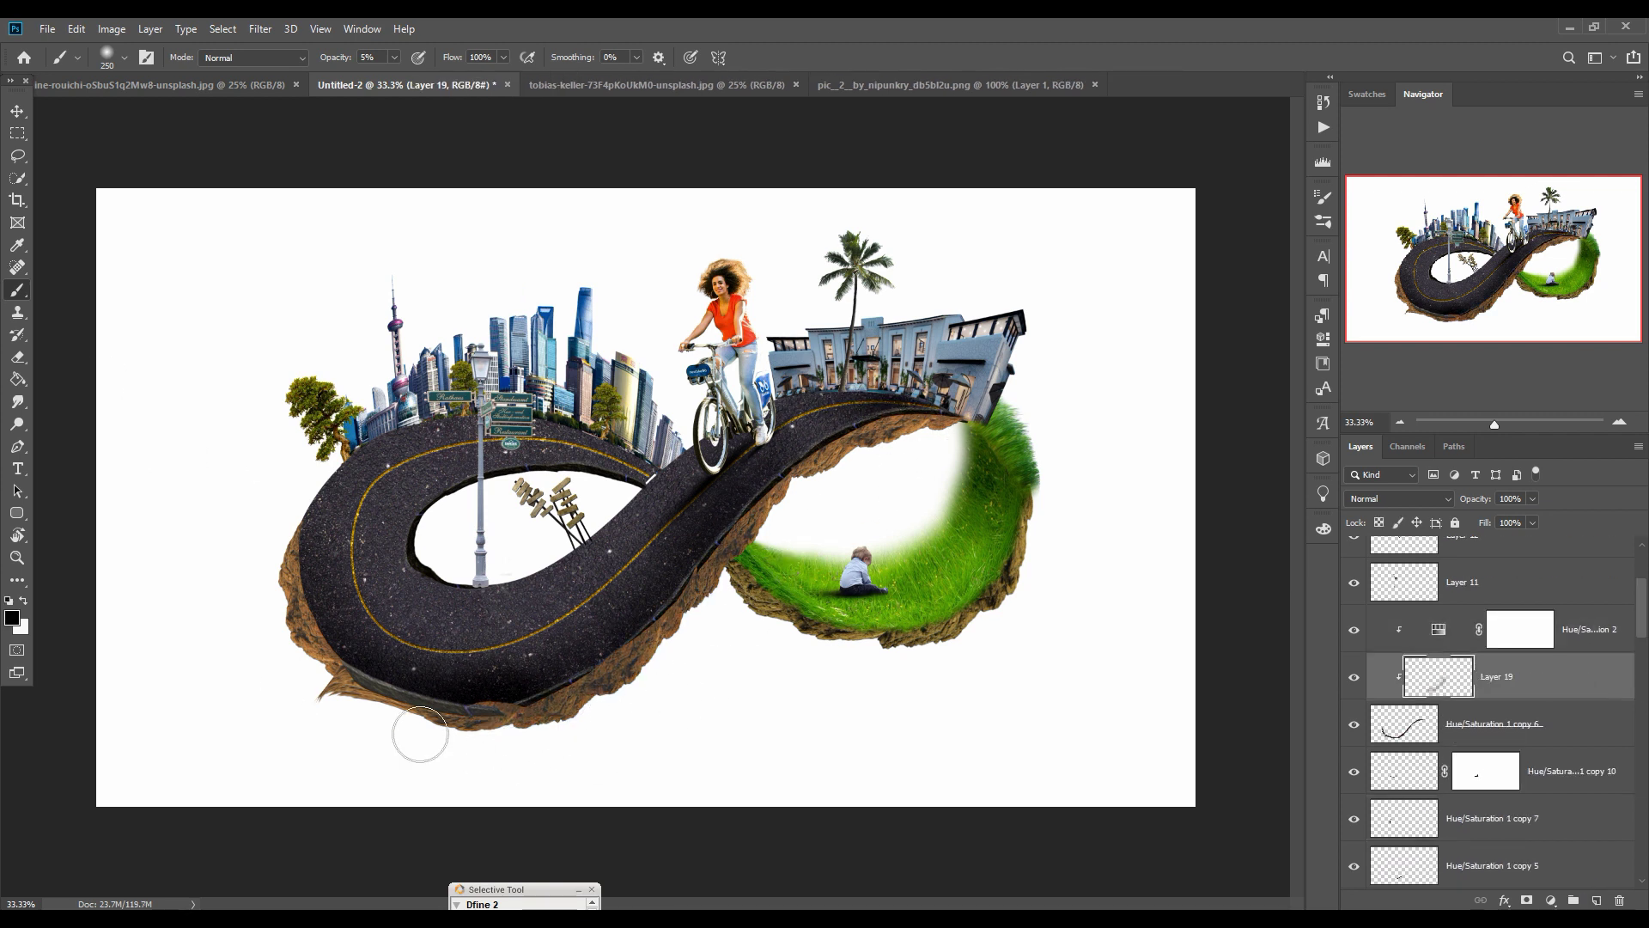
pyautogui.moveTo(1488, 519); pyautogui.dragTo(1482, 519)
pyautogui.press('v')
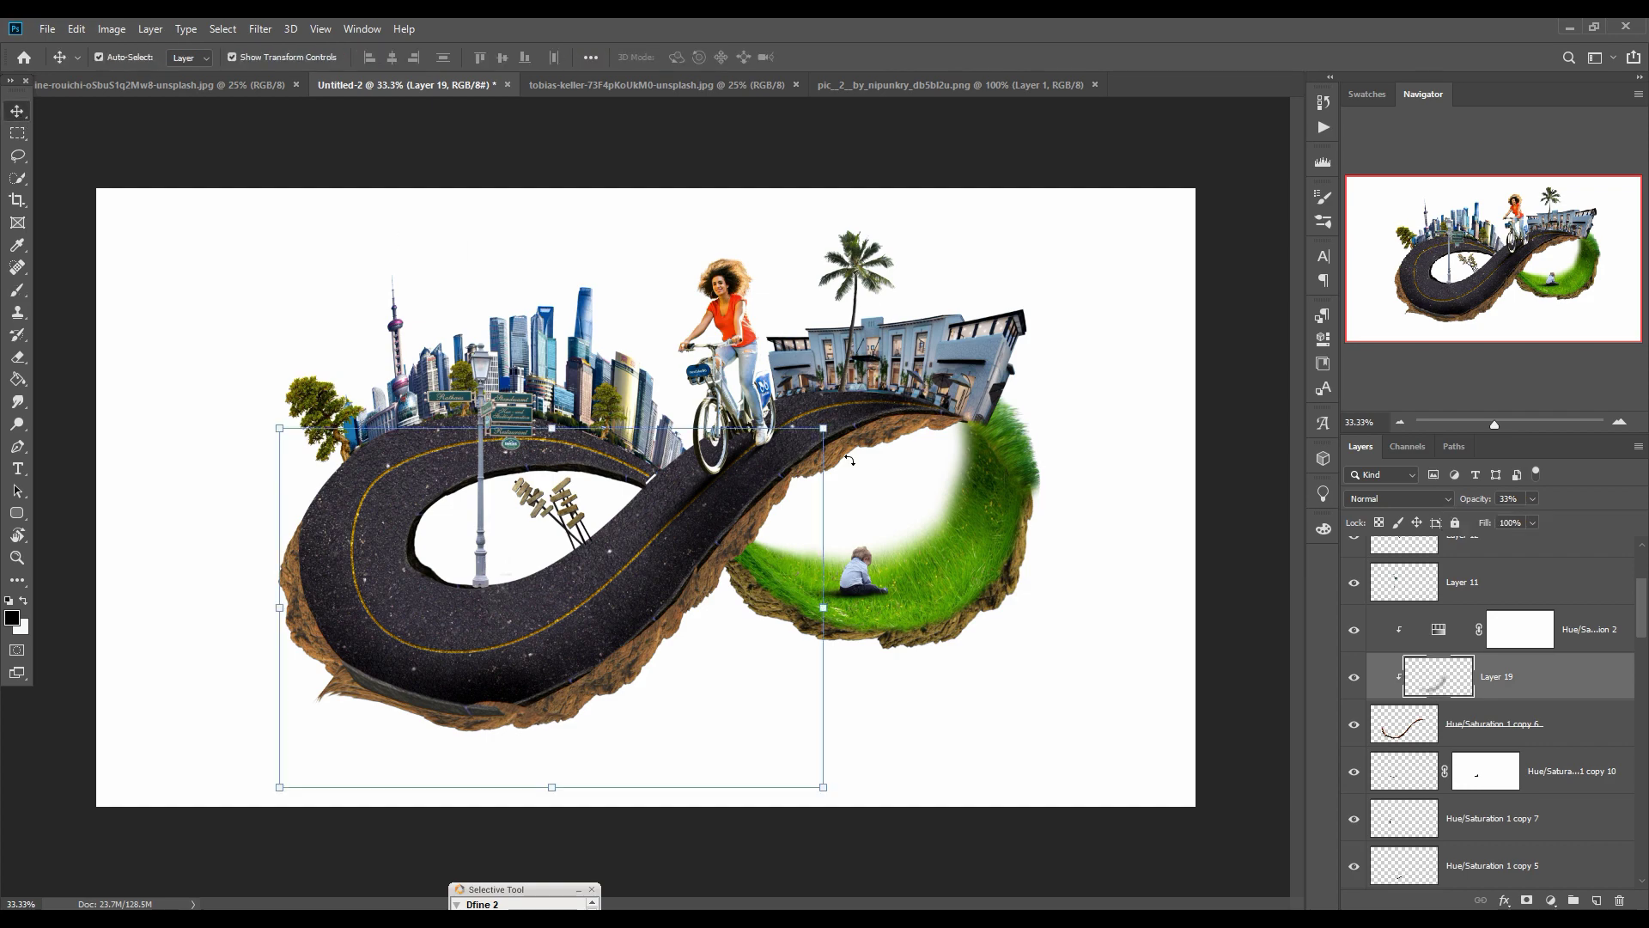
# Step: Bring the tree image into the composite, scale it down over the grass loop, and move its layer to the top of the stack
pyautogui.click(954, 85)
pyautogui.moveTo(954, 84); pyautogui.dragTo(1030, 137)
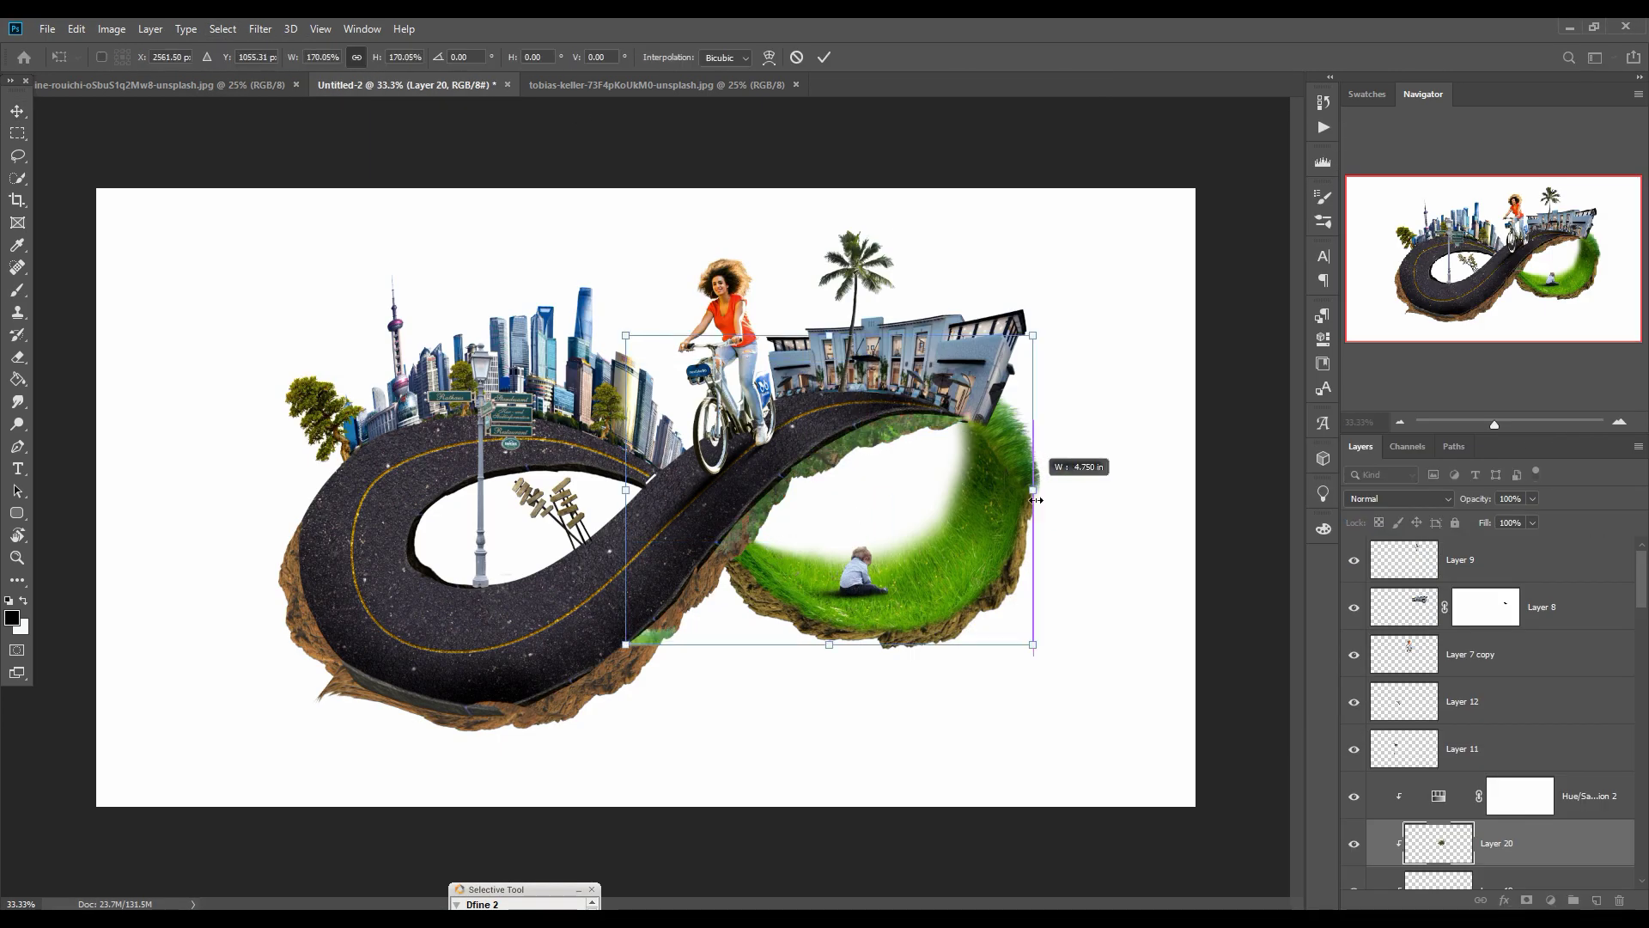
pyautogui.moveTo(1036, 500); pyautogui.dragTo(851, 491)
pyautogui.press('Return')
pyautogui.moveTo(1499, 843); pyautogui.dragTo(1538, 773)
pyautogui.moveTo(736, 560); pyautogui.dragTo(920, 570)
pyautogui.press('Return')
pyautogui.moveTo(1499, 795); pyautogui.dragTo(1487, 543)
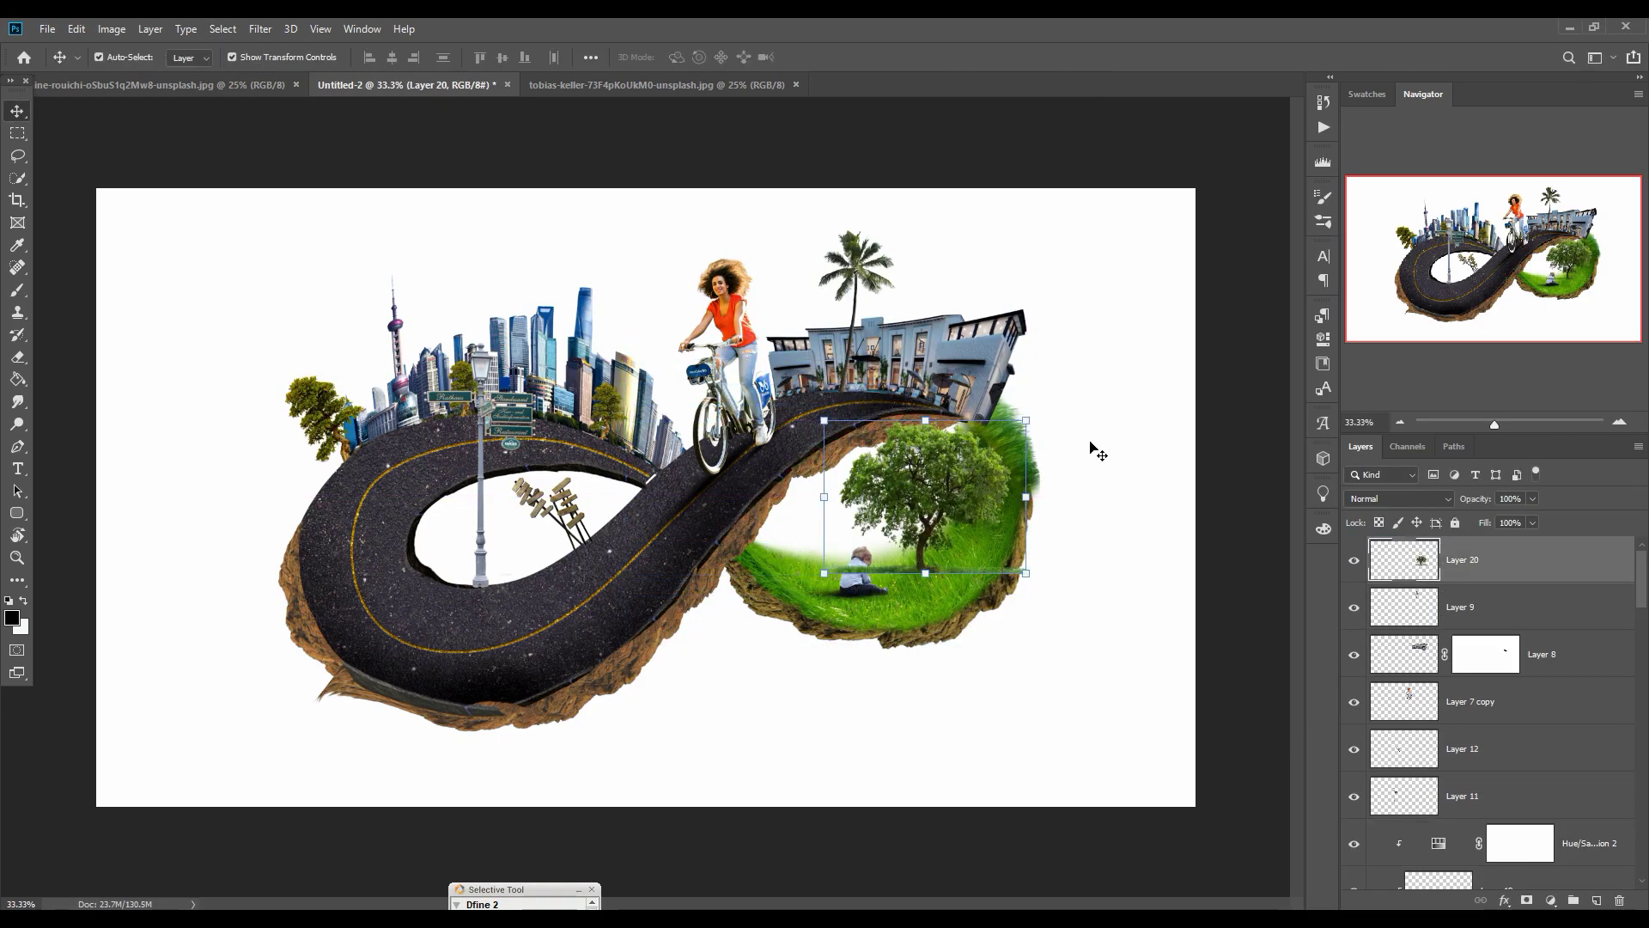
# Step: Shrink the tree further and position it on the grass just behind the baby
pyautogui.moveTo(1023, 420); pyautogui.dragTo(979, 456)
pyautogui.moveTo(901, 542); pyautogui.dragTo(945, 534)
pyautogui.moveTo(869, 446); pyautogui.dragTo(843, 427)
pyautogui.moveTo(931, 550); pyautogui.dragTo(942, 571)
pyautogui.press('Return')
# Step: Add a layer mask to the tree and hide the ground strip at its base with a soft black brush
pyautogui.click(1527, 901)
pyautogui.click(18, 290)
pyautogui.press('x')
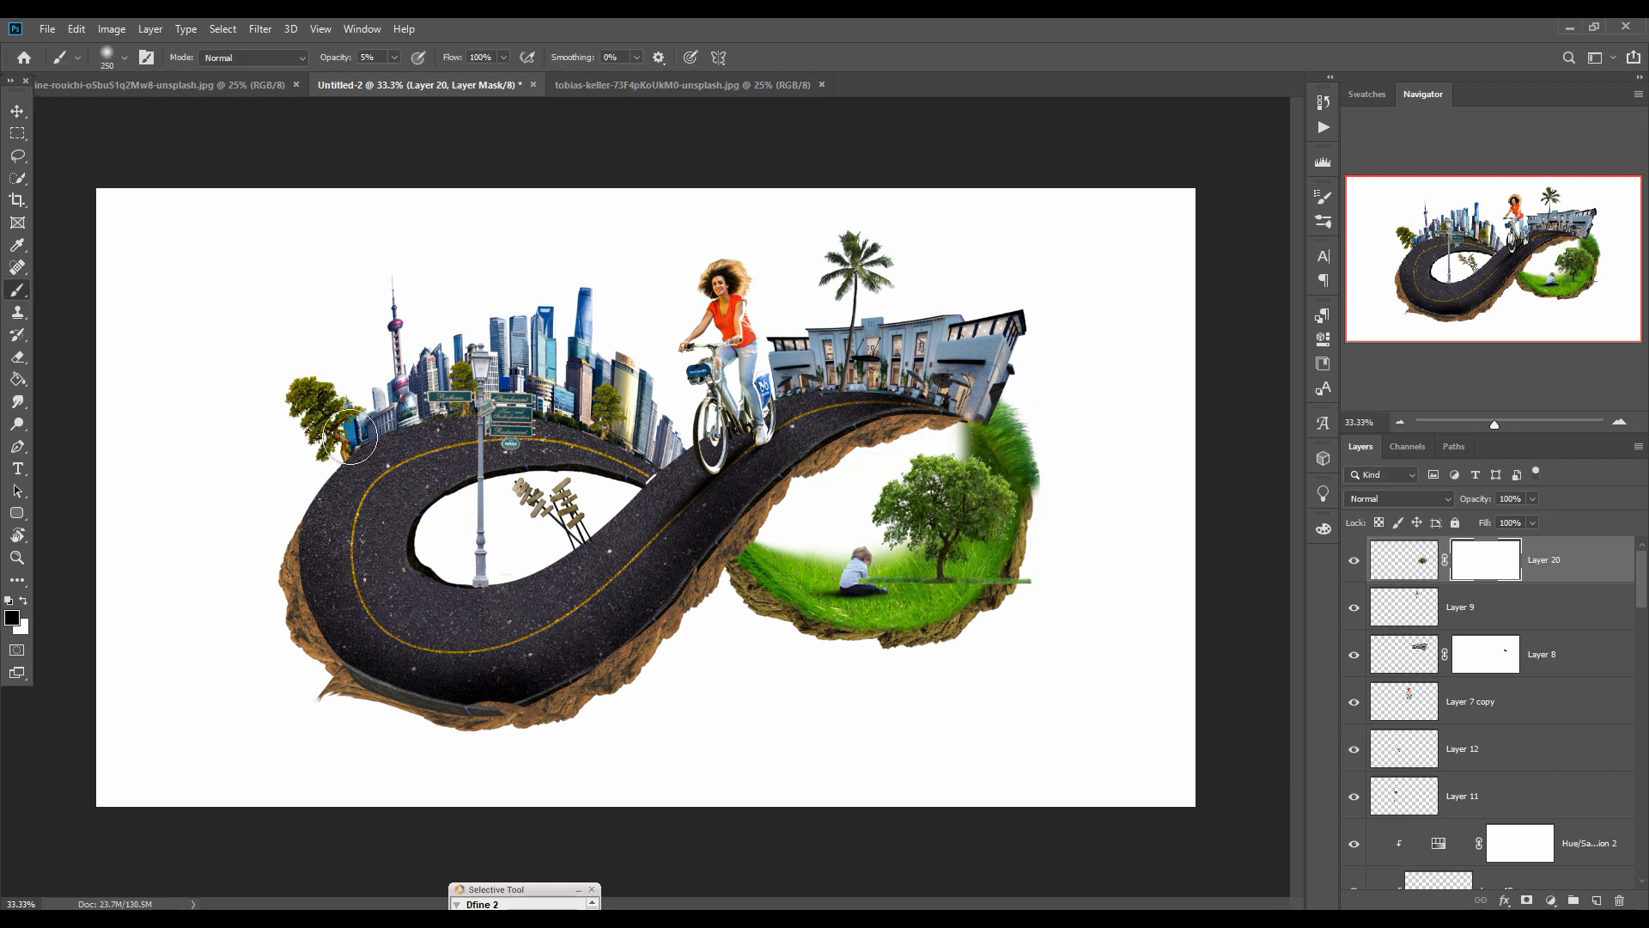
# Step: Scale the tree down, tilt it, and place it against the inner right curve of the grass loop
pyautogui.press('v')
pyautogui.moveTo(1026, 586); pyautogui.dragTo(1007, 466)
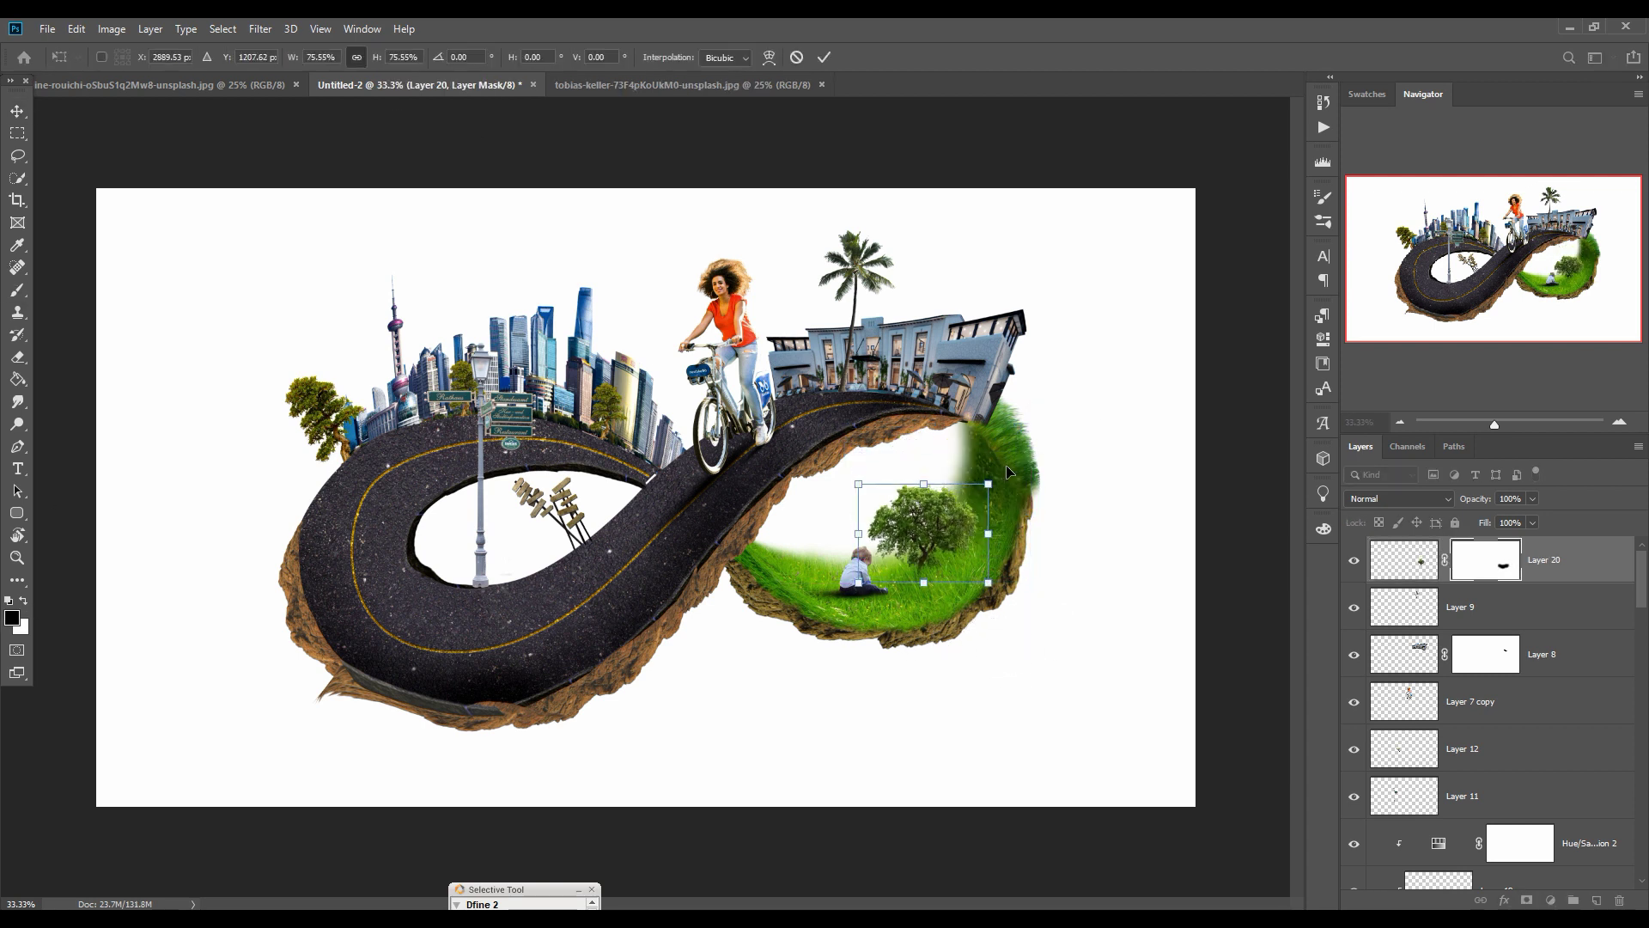
pyautogui.moveTo(945, 515); pyautogui.dragTo(929, 468)
pyautogui.moveTo(889, 399); pyautogui.dragTo(910, 408)
pyautogui.moveTo(914, 490); pyautogui.dragTo(926, 491)
pyautogui.click(823, 58)
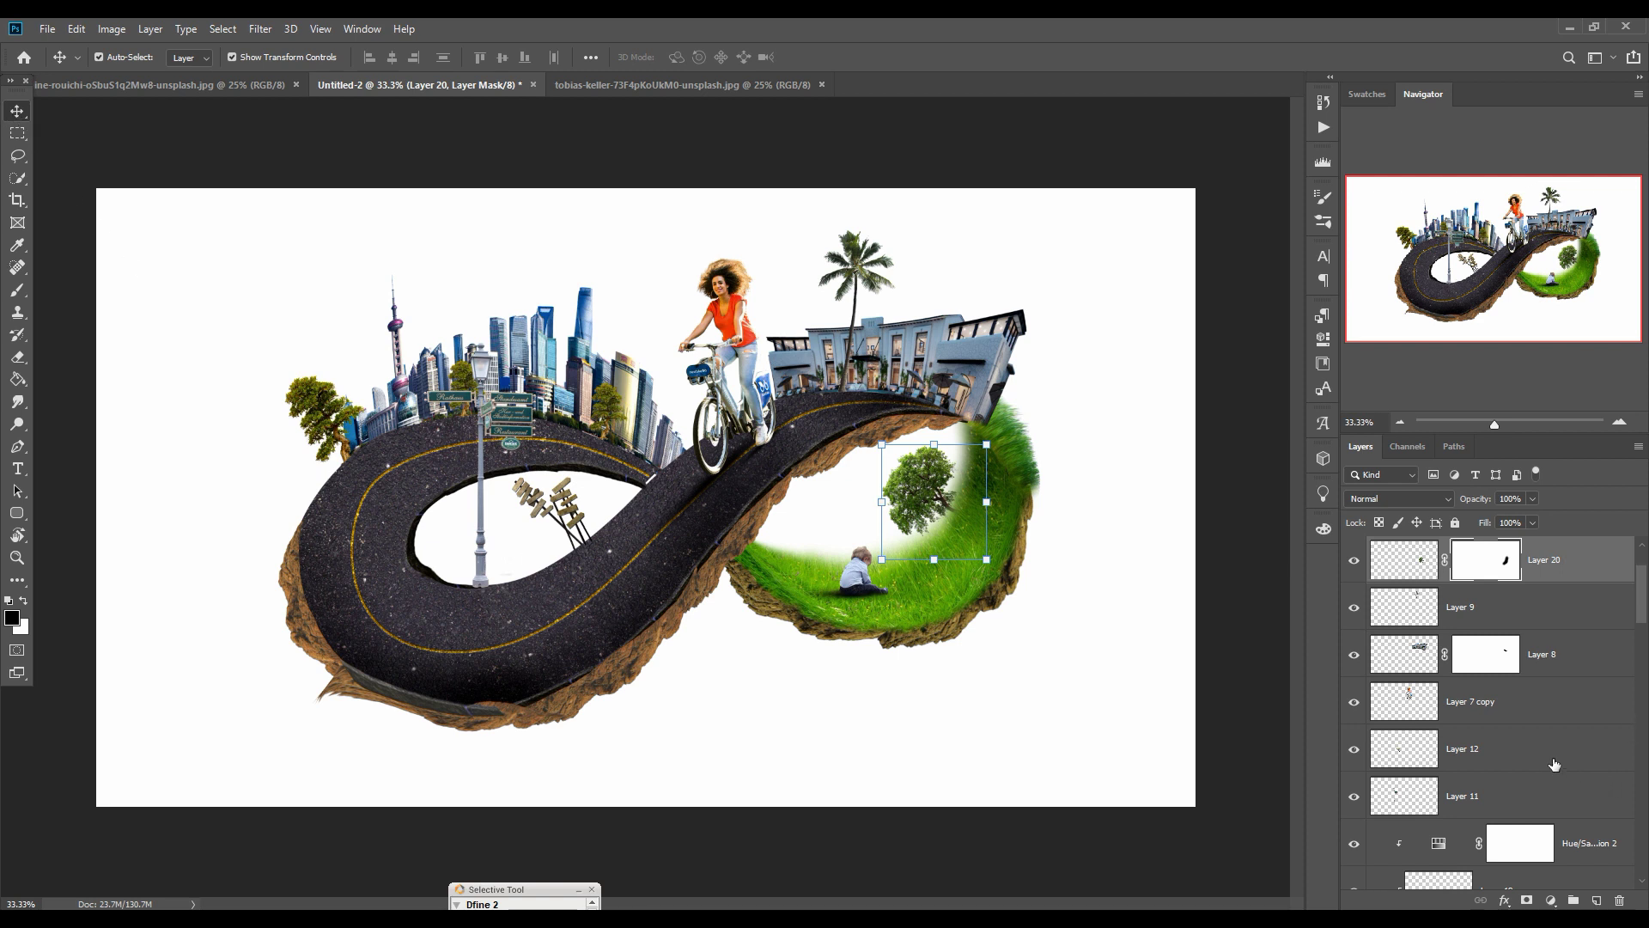
# Step: Select the sky above the mountains in the lake photo with a rectangular marquee and bring it into the composite across the canvas's upper part
pyautogui.scroll(-2, 1554, 763)
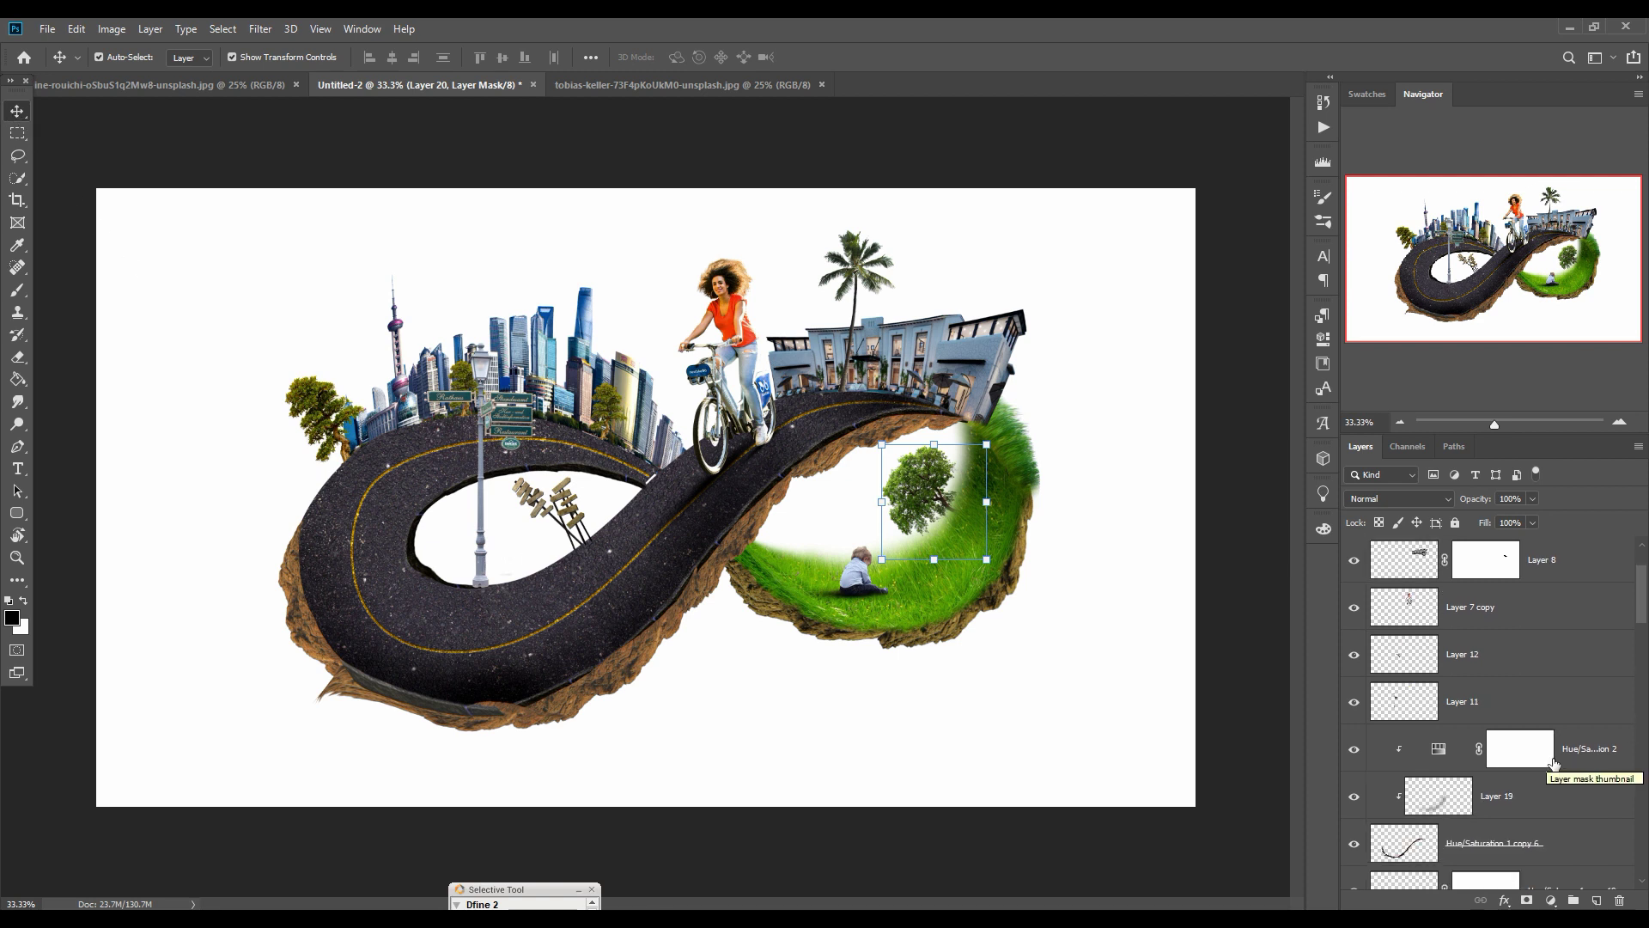
pyautogui.scroll(-3, 1554, 763)
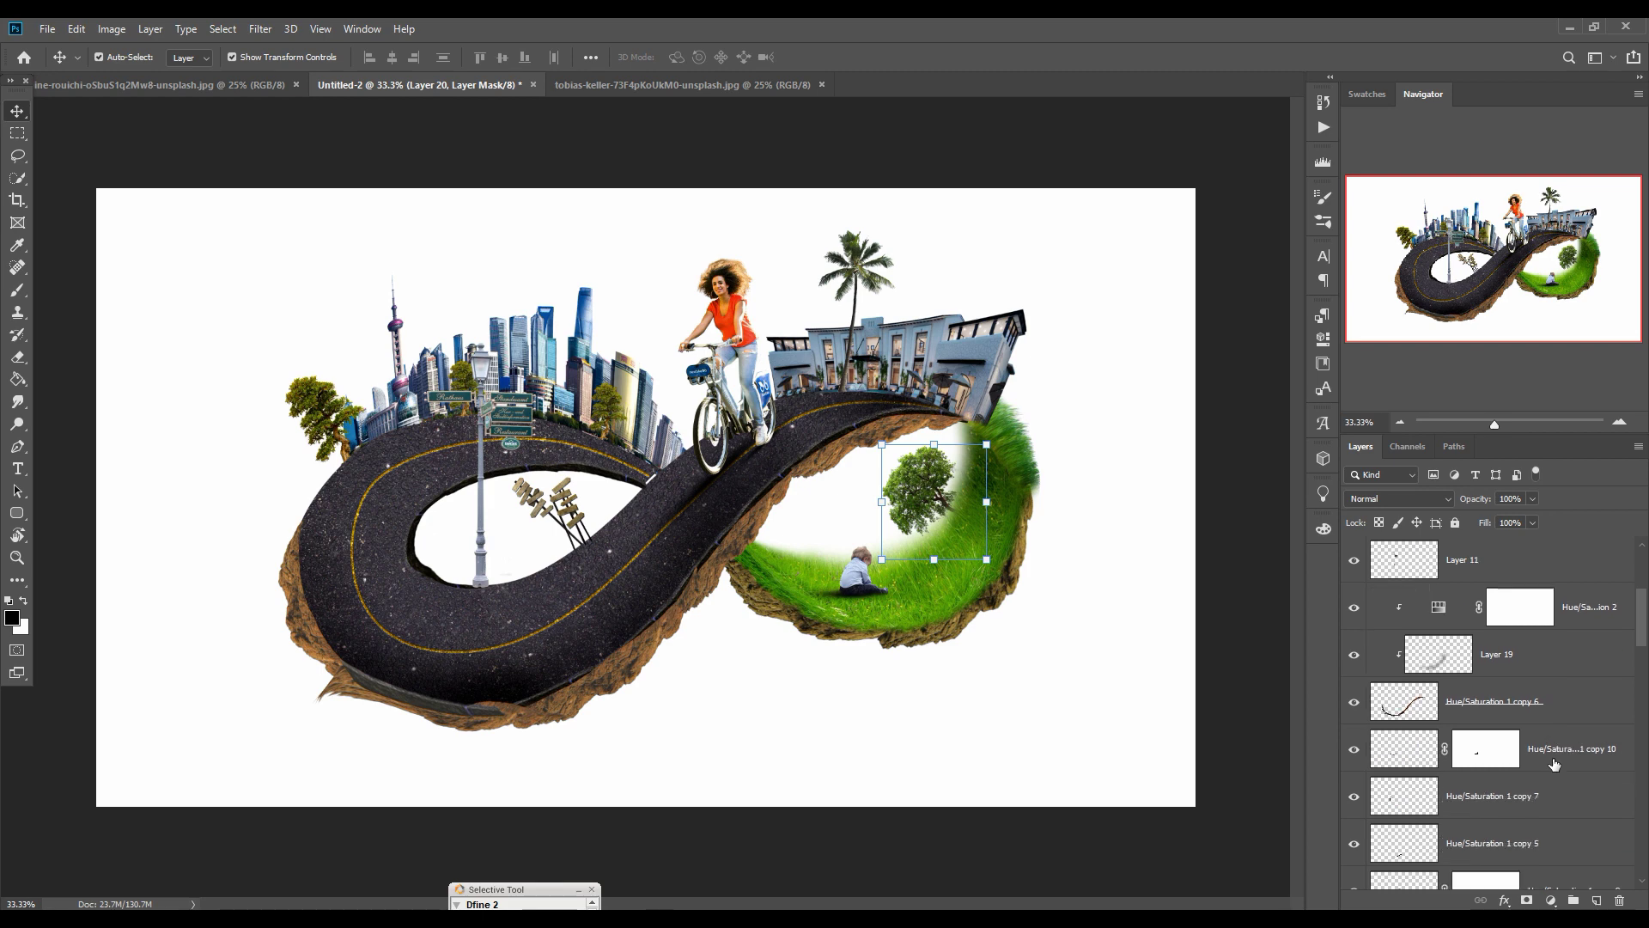
pyautogui.click(638, 86)
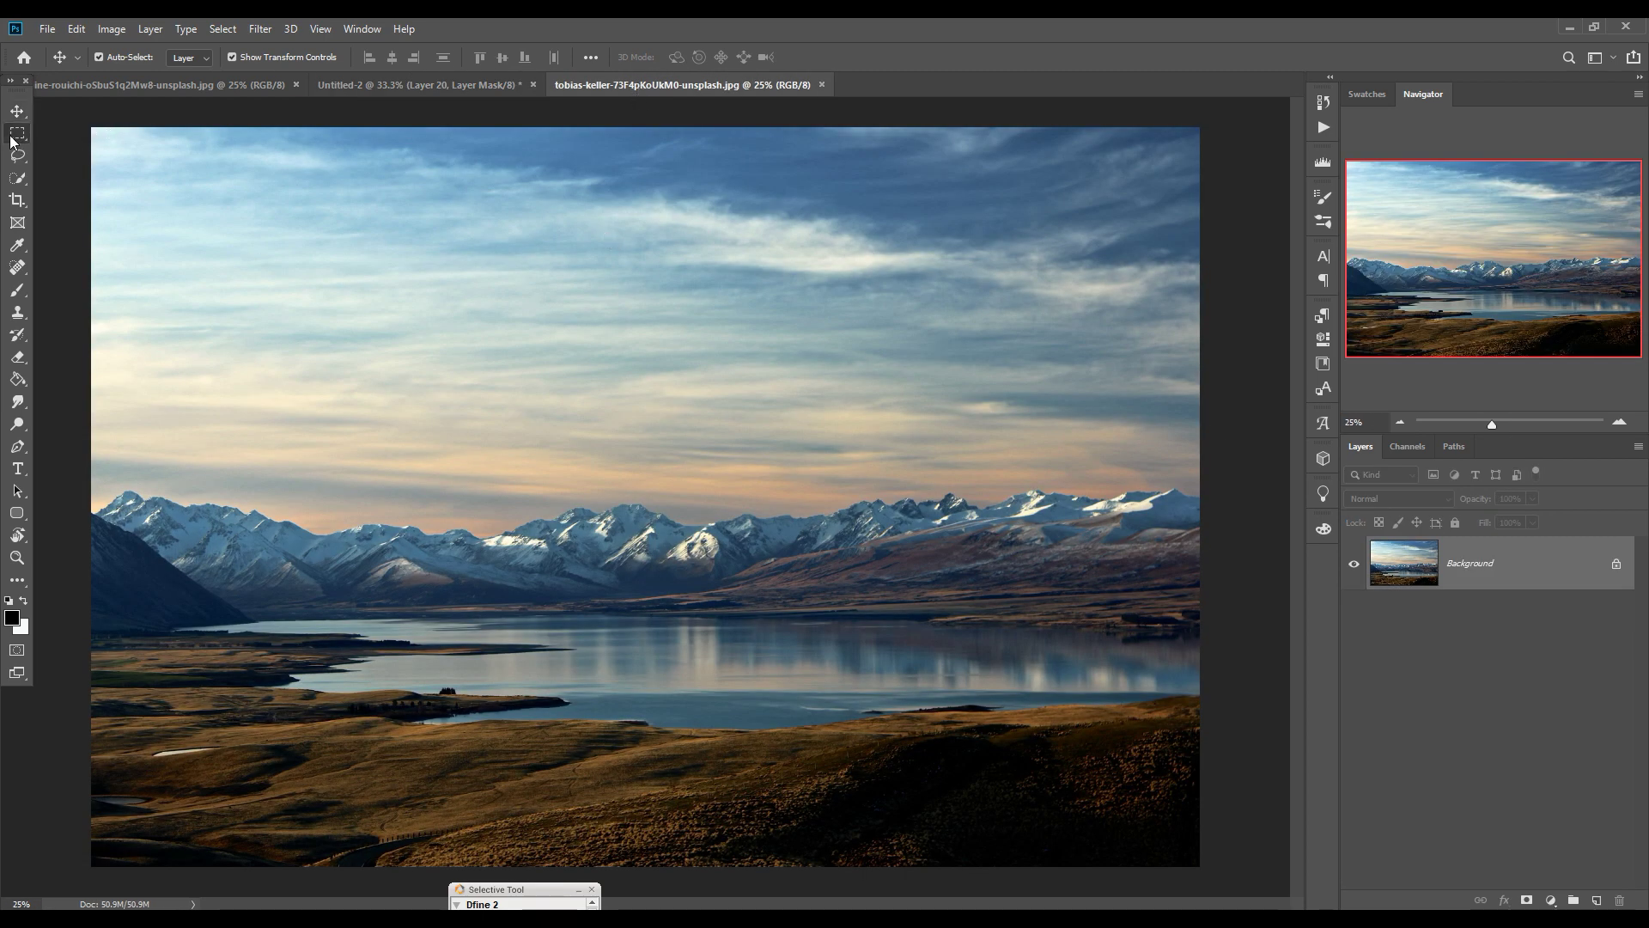
pyautogui.click(13, 139)
pyautogui.moveTo(94, 129); pyautogui.dragTo(1244, 483)
pyautogui.press('v')
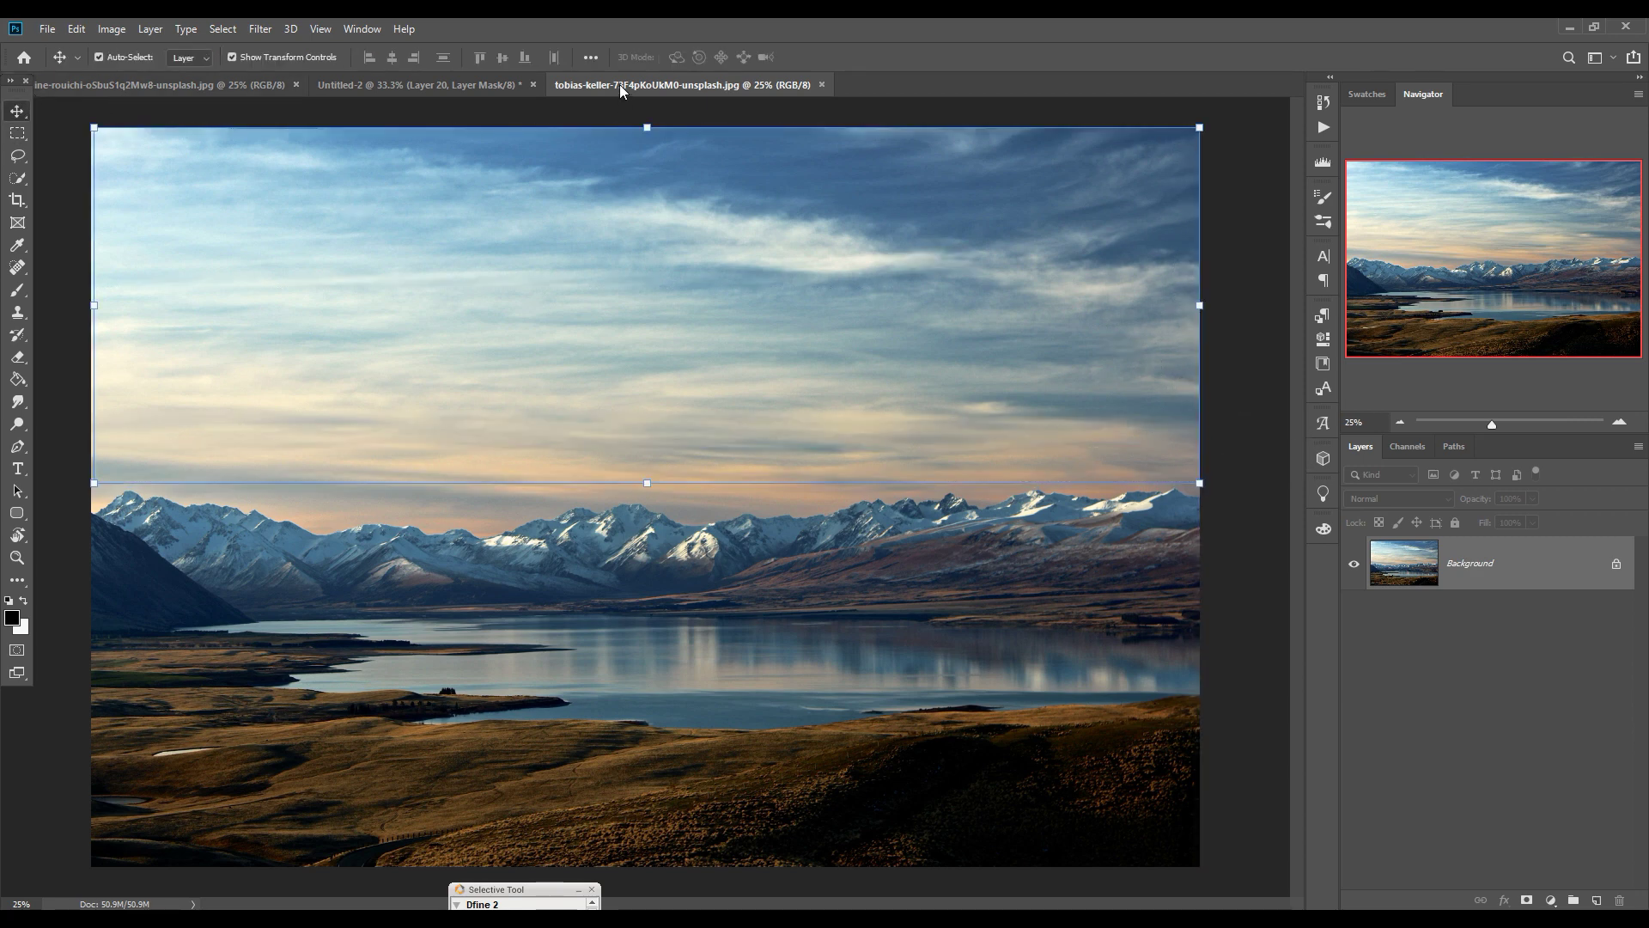
pyautogui.moveTo(623, 90); pyautogui.dragTo(636, 165)
pyautogui.moveTo(847, 318); pyautogui.dragTo(474, 236)
pyautogui.click(1605, 167)
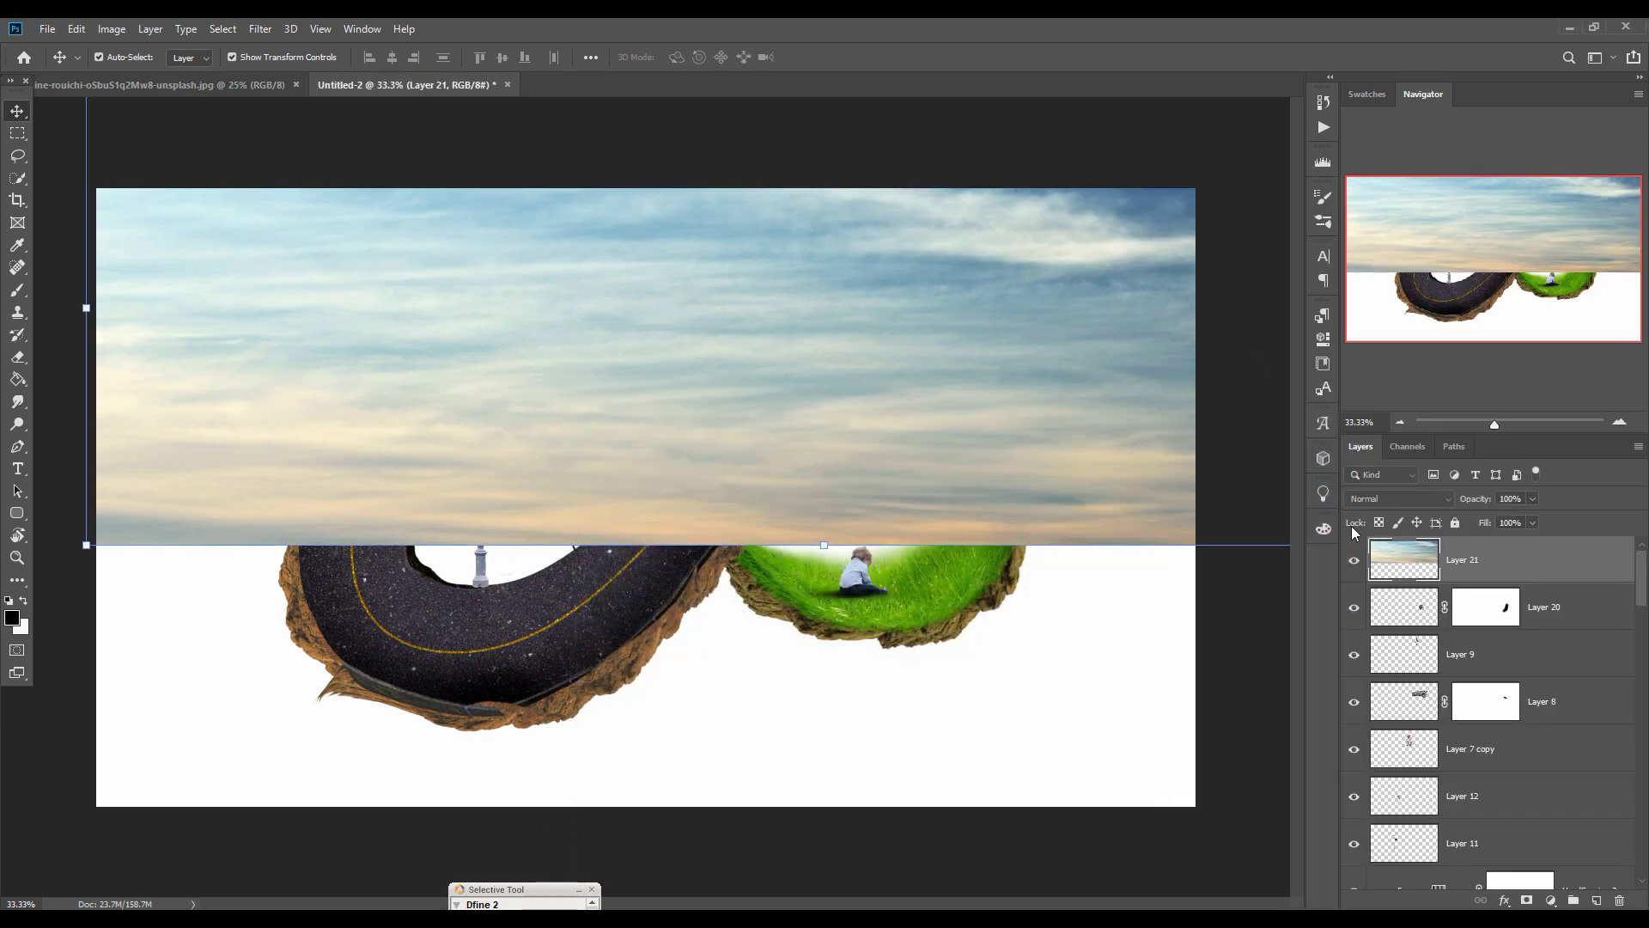
# Step: Move the sky layer down the stack to directly above the Background layer
pyautogui.scroll(-3, 1506, 584)
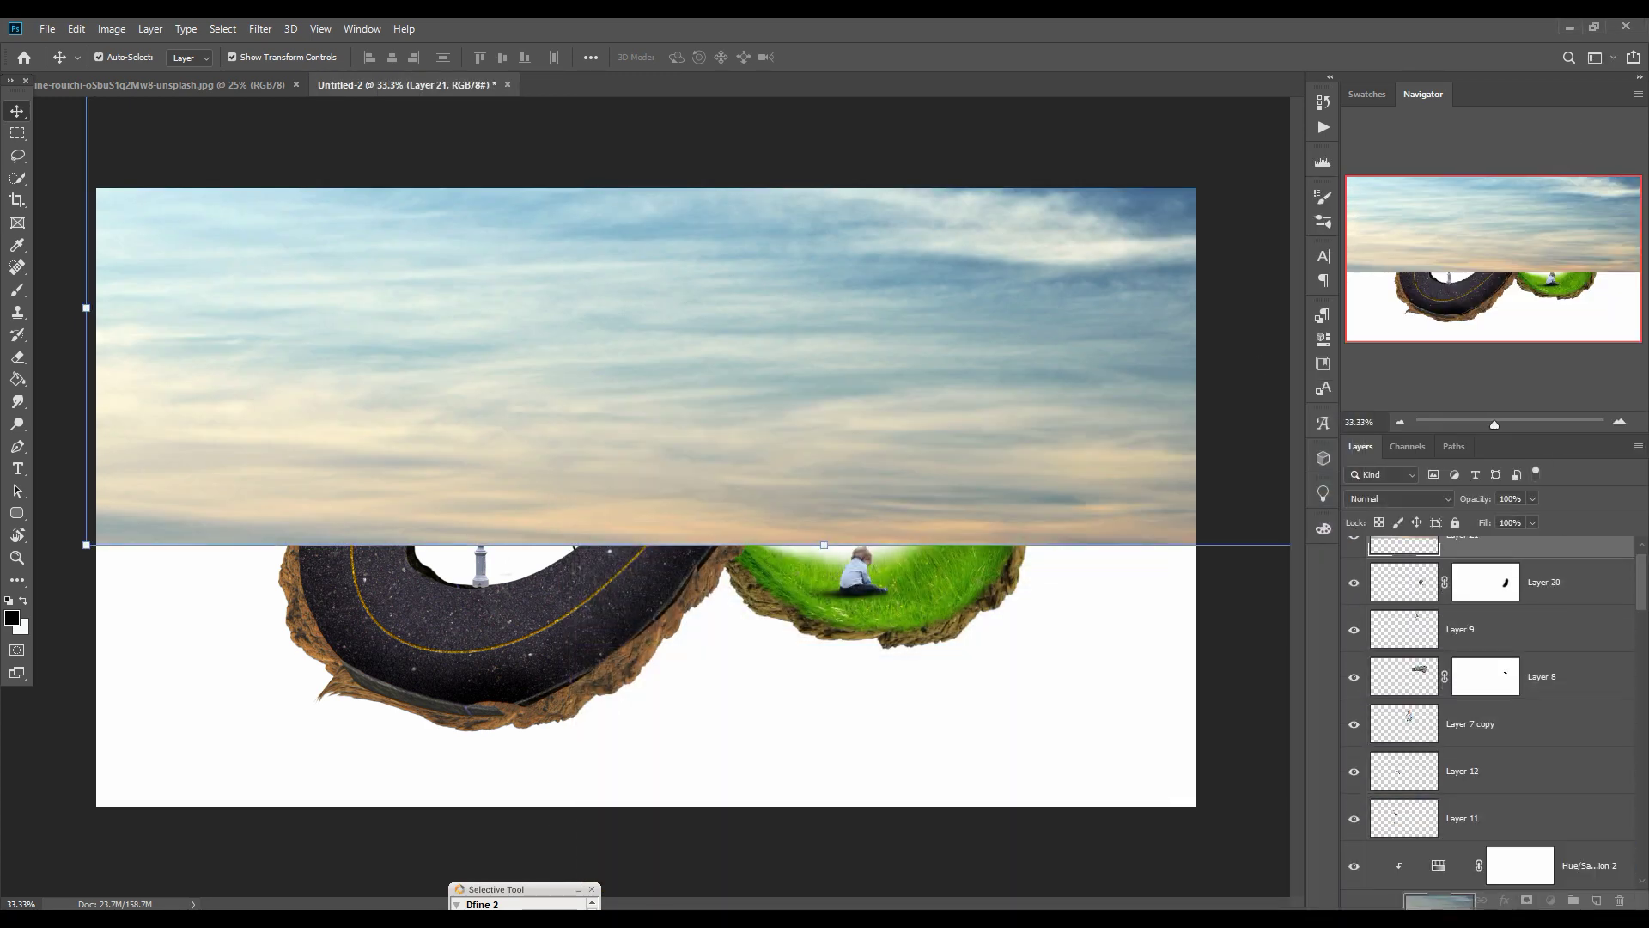
pyautogui.scroll(-10, 1507, 721)
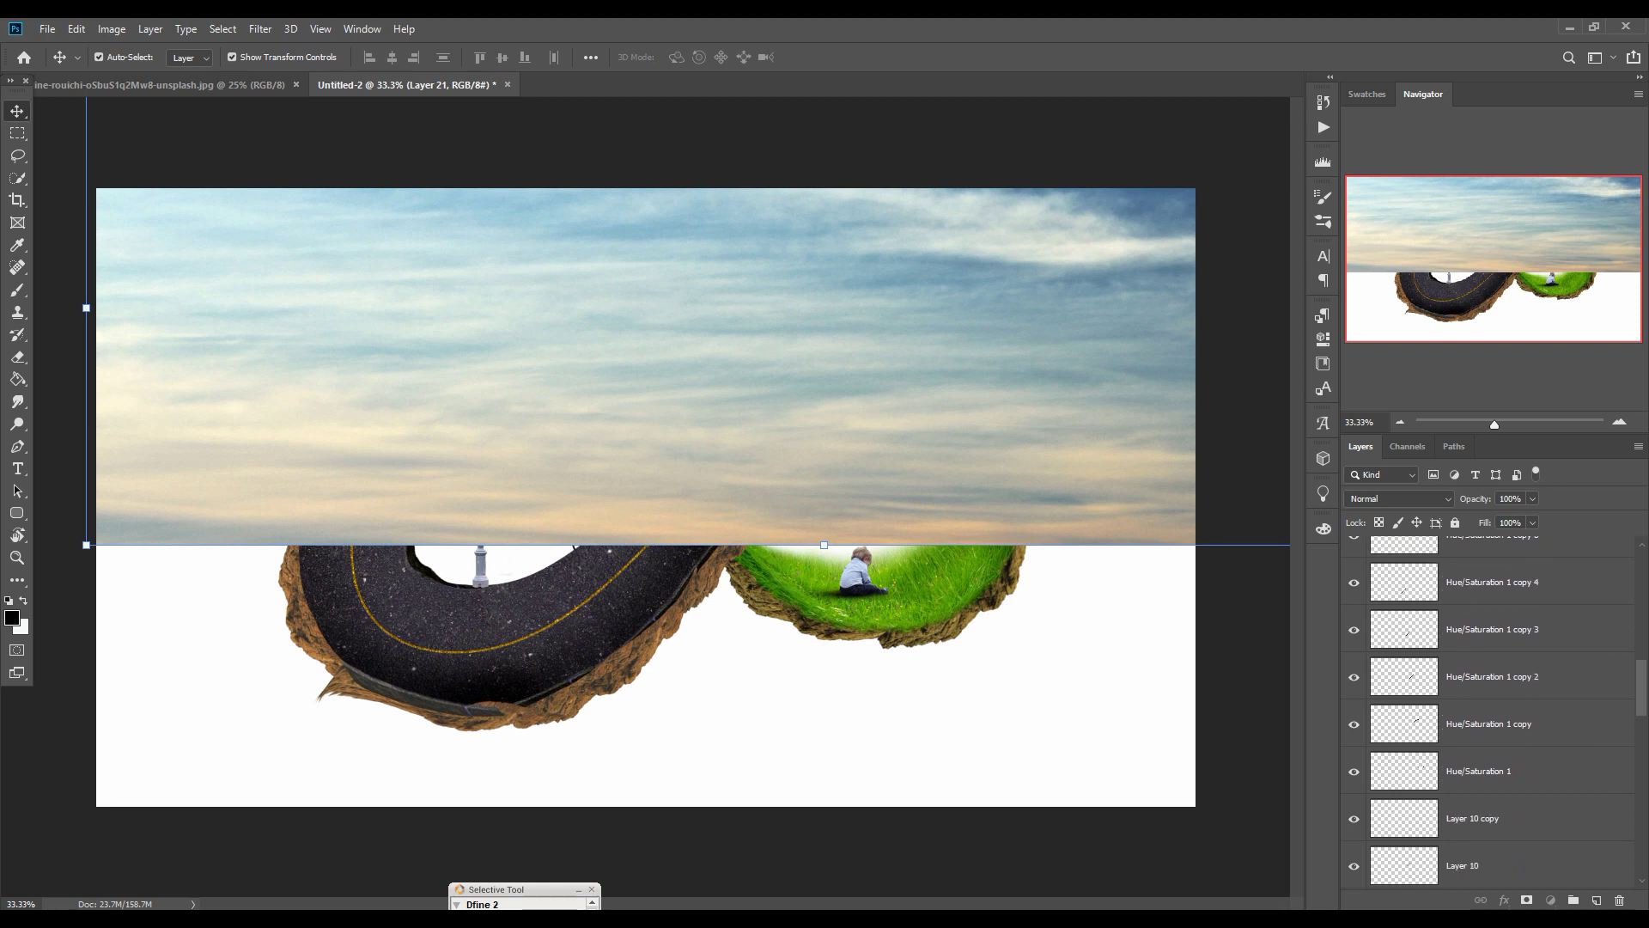
pyautogui.moveTo(1529, 918); pyautogui.dragTo(1535, 838)
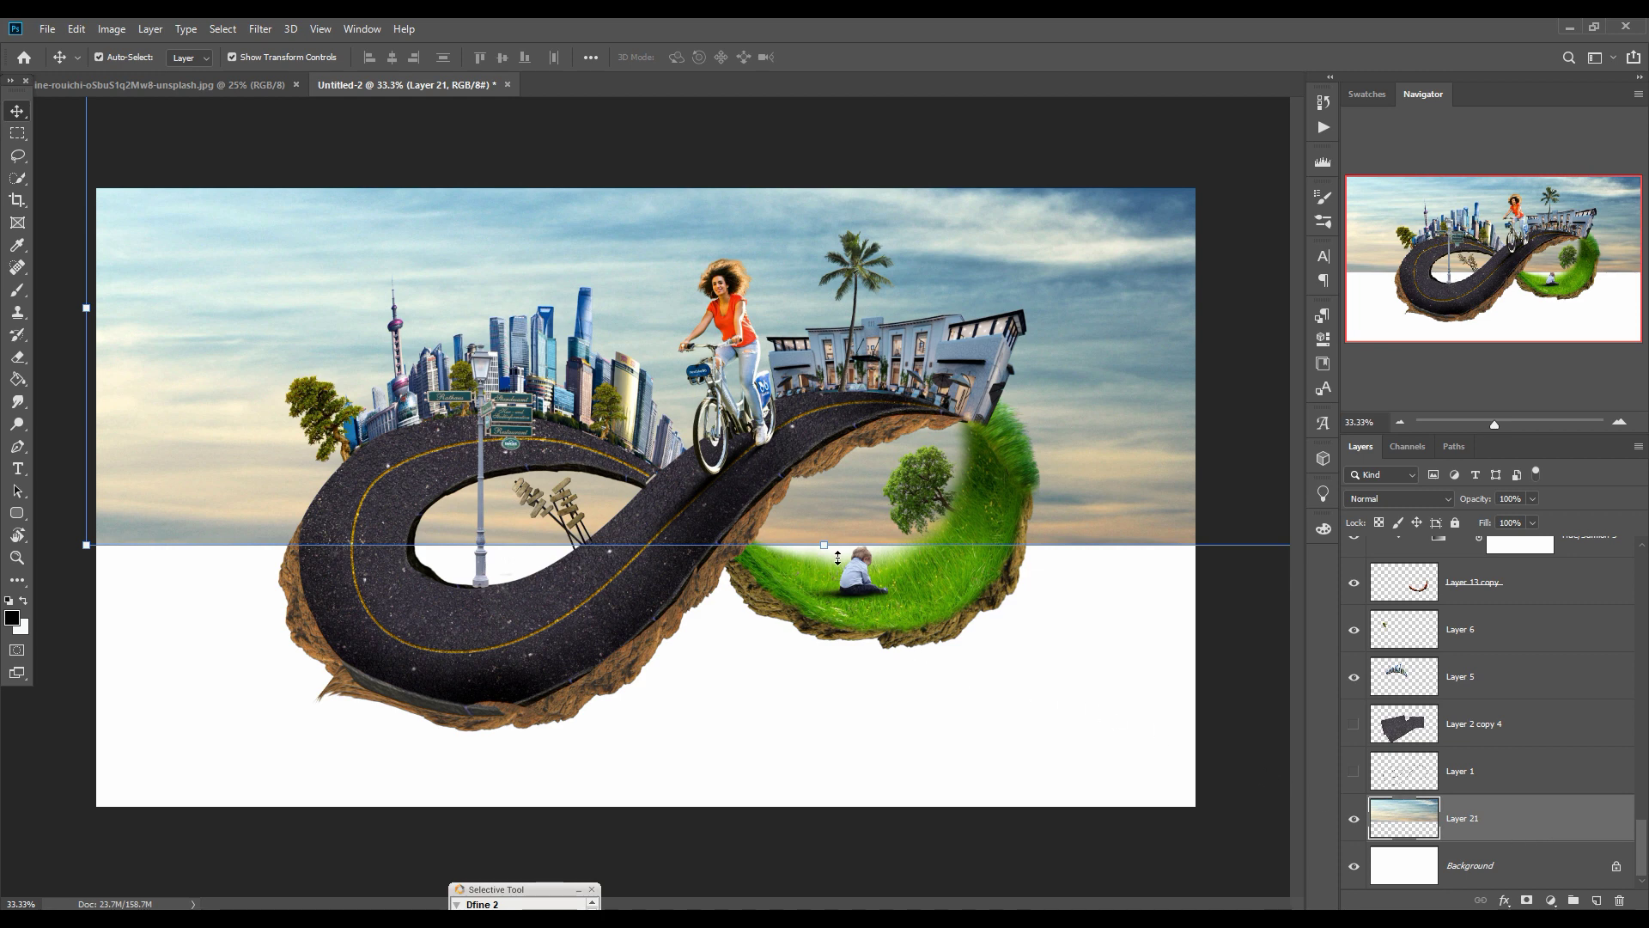
# Step: Enlarge the sky to 134.64% and shift it to cover all but a strip along the canvas's lower edge
pyautogui.moveTo(833, 555); pyautogui.dragTo(859, 719)
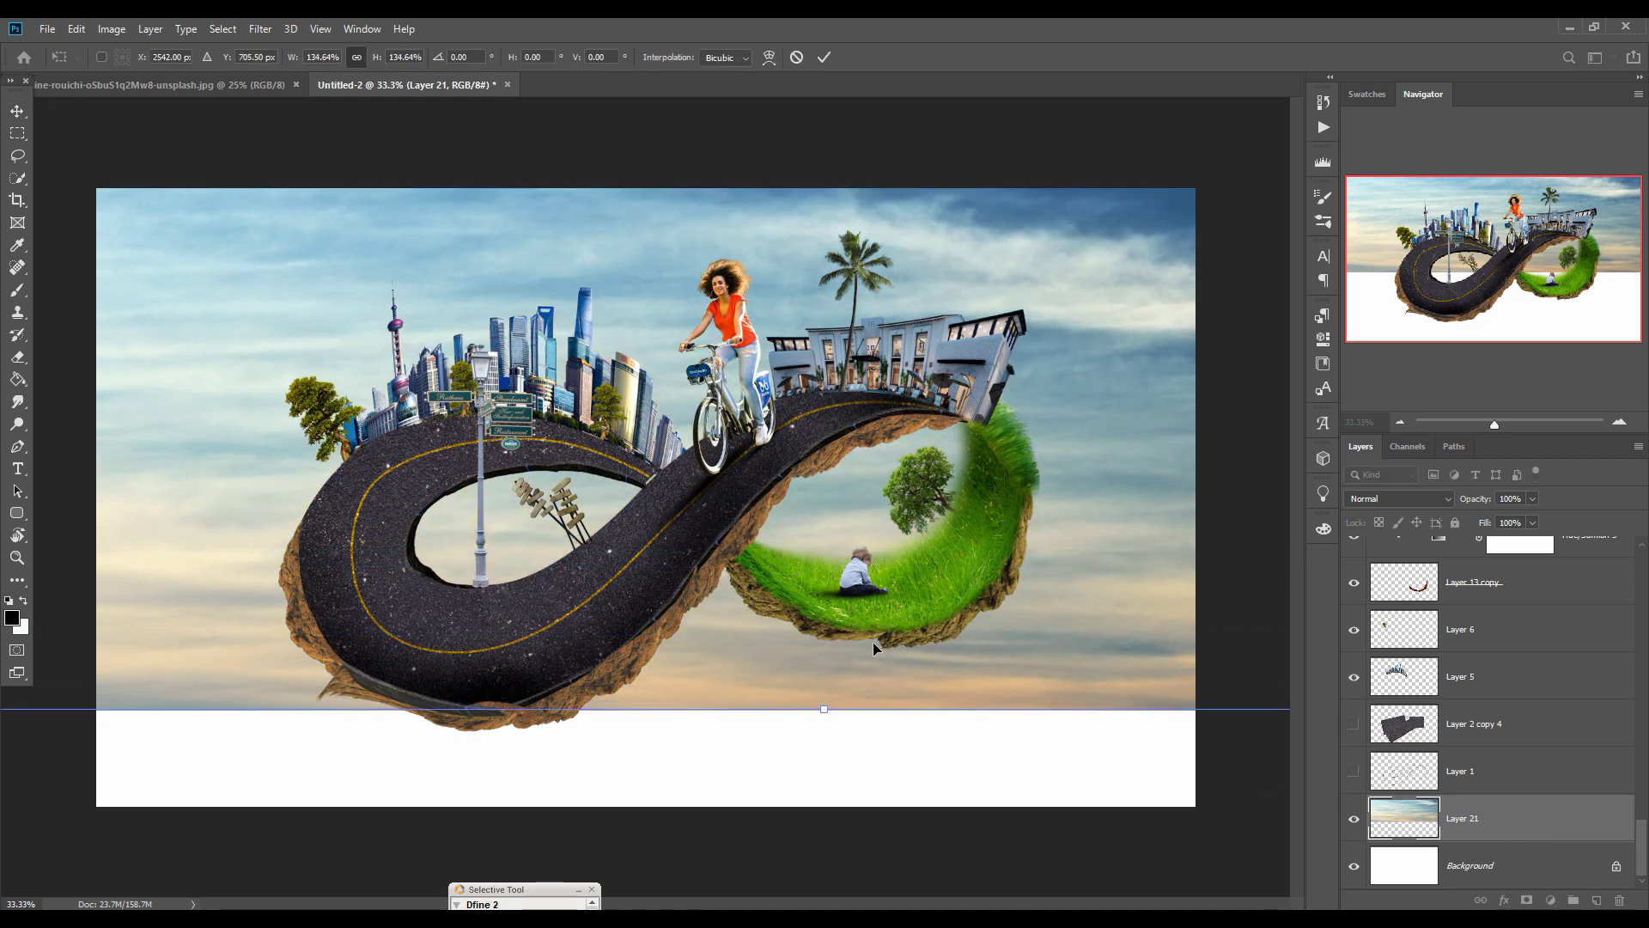
pyautogui.moveTo(1071, 318); pyautogui.dragTo(744, 358)
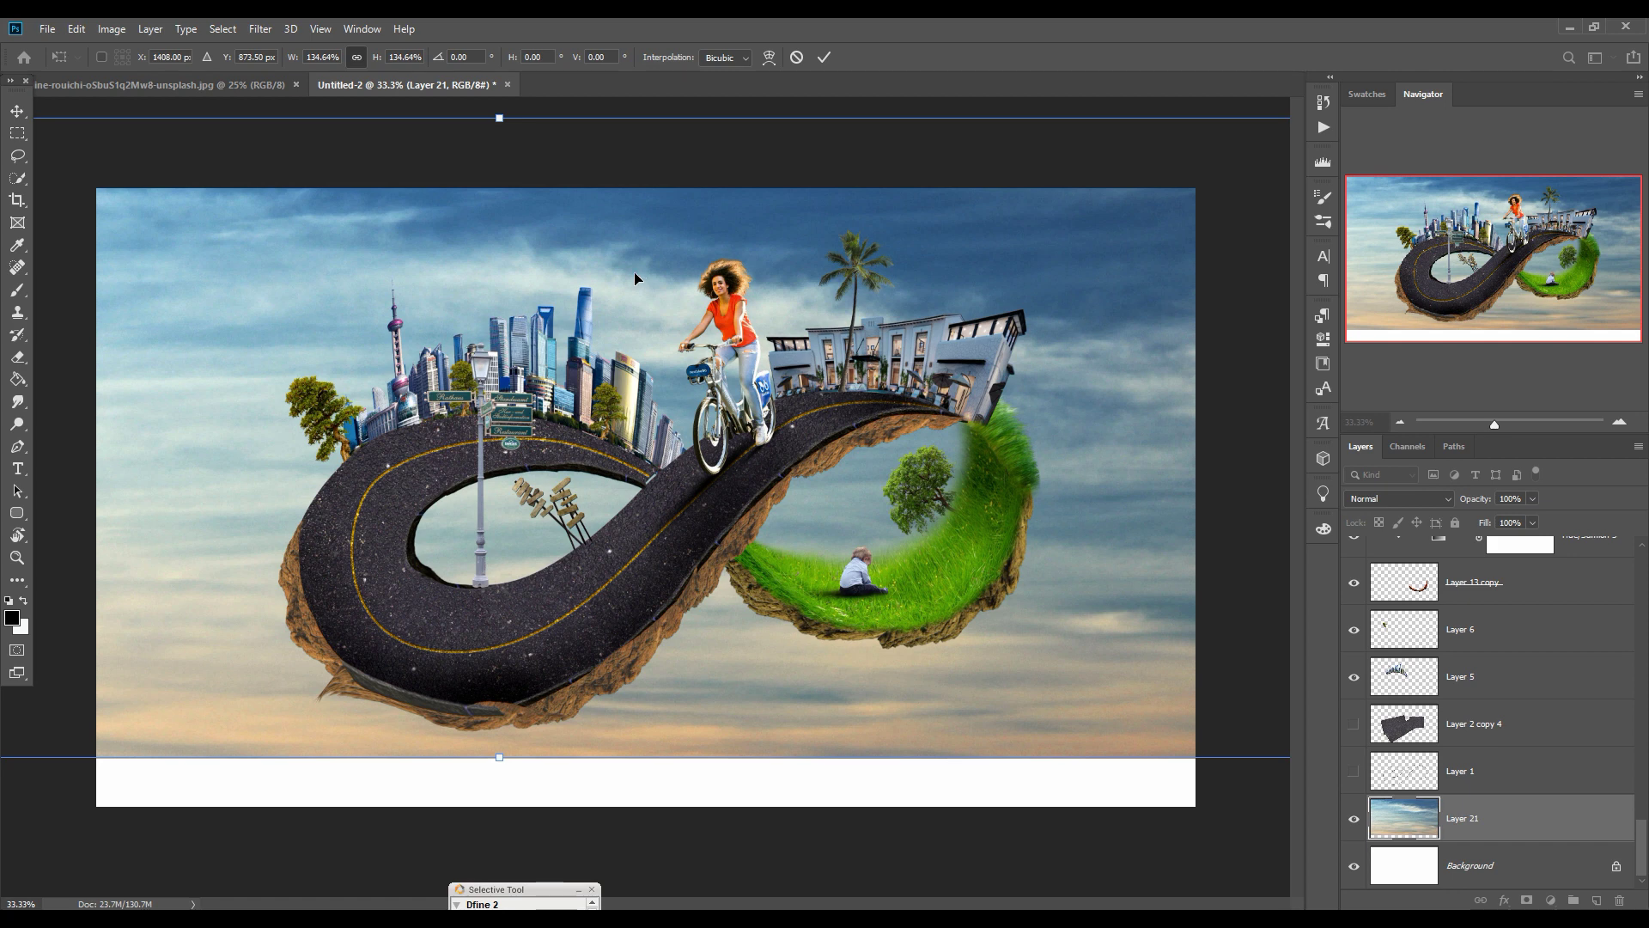
pyautogui.click(824, 58)
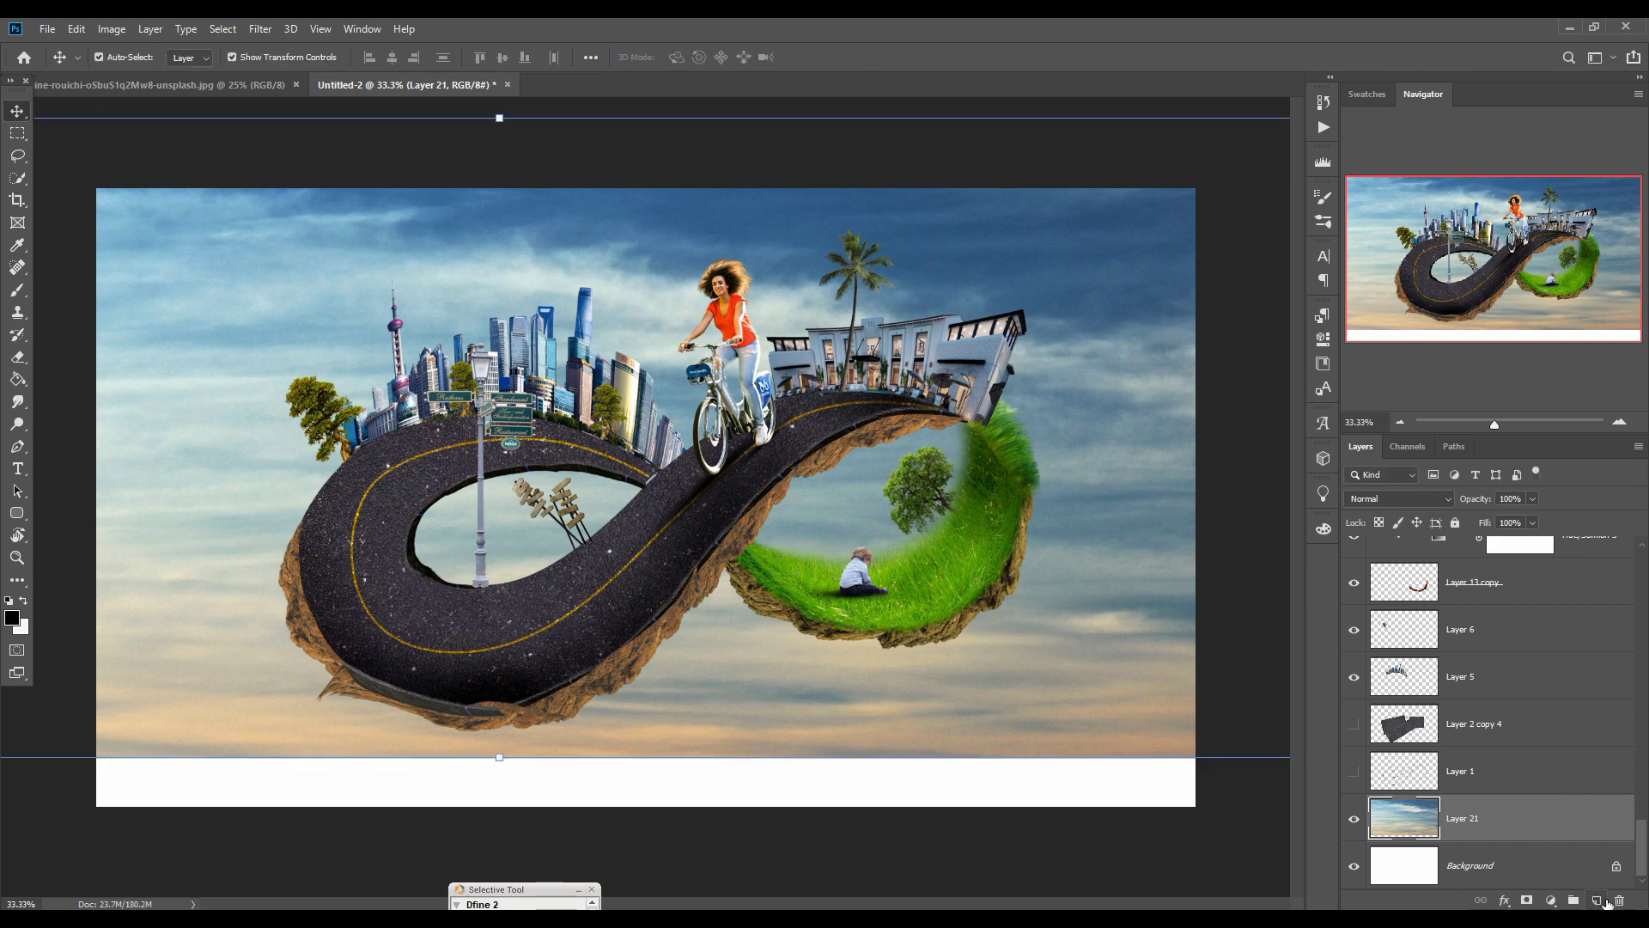
# Step: Add a Gradient Fill layer above the sky using the Cyan preset and the Radial style
pyautogui.click(1600, 900)
pyautogui.click(1551, 901)
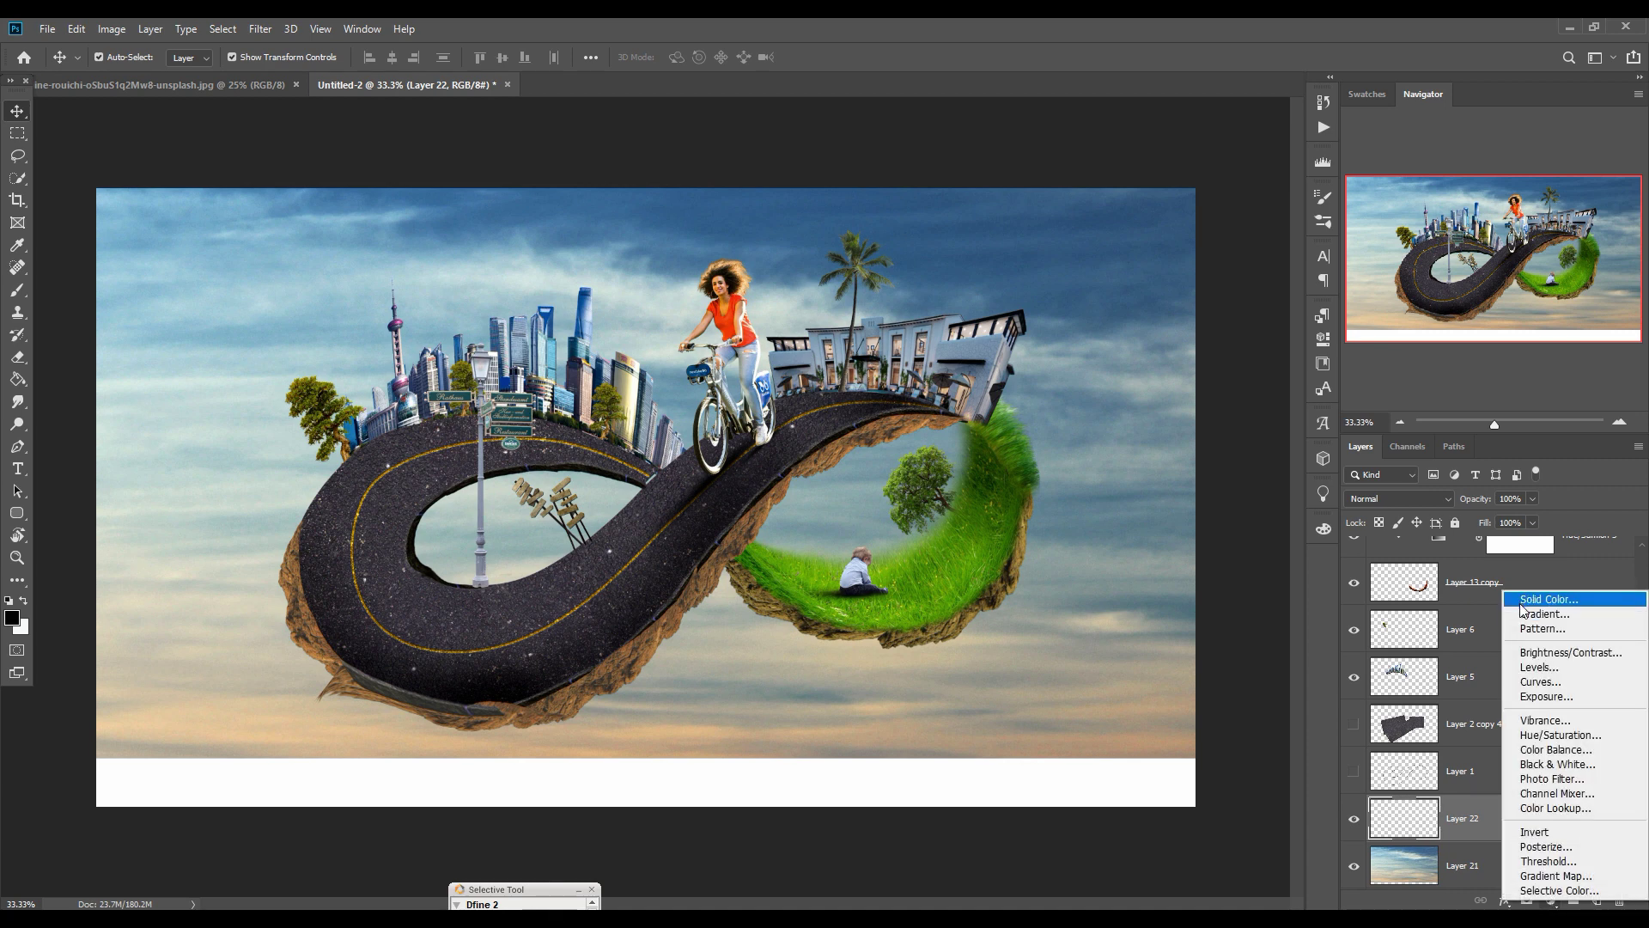
pyautogui.click(1542, 614)
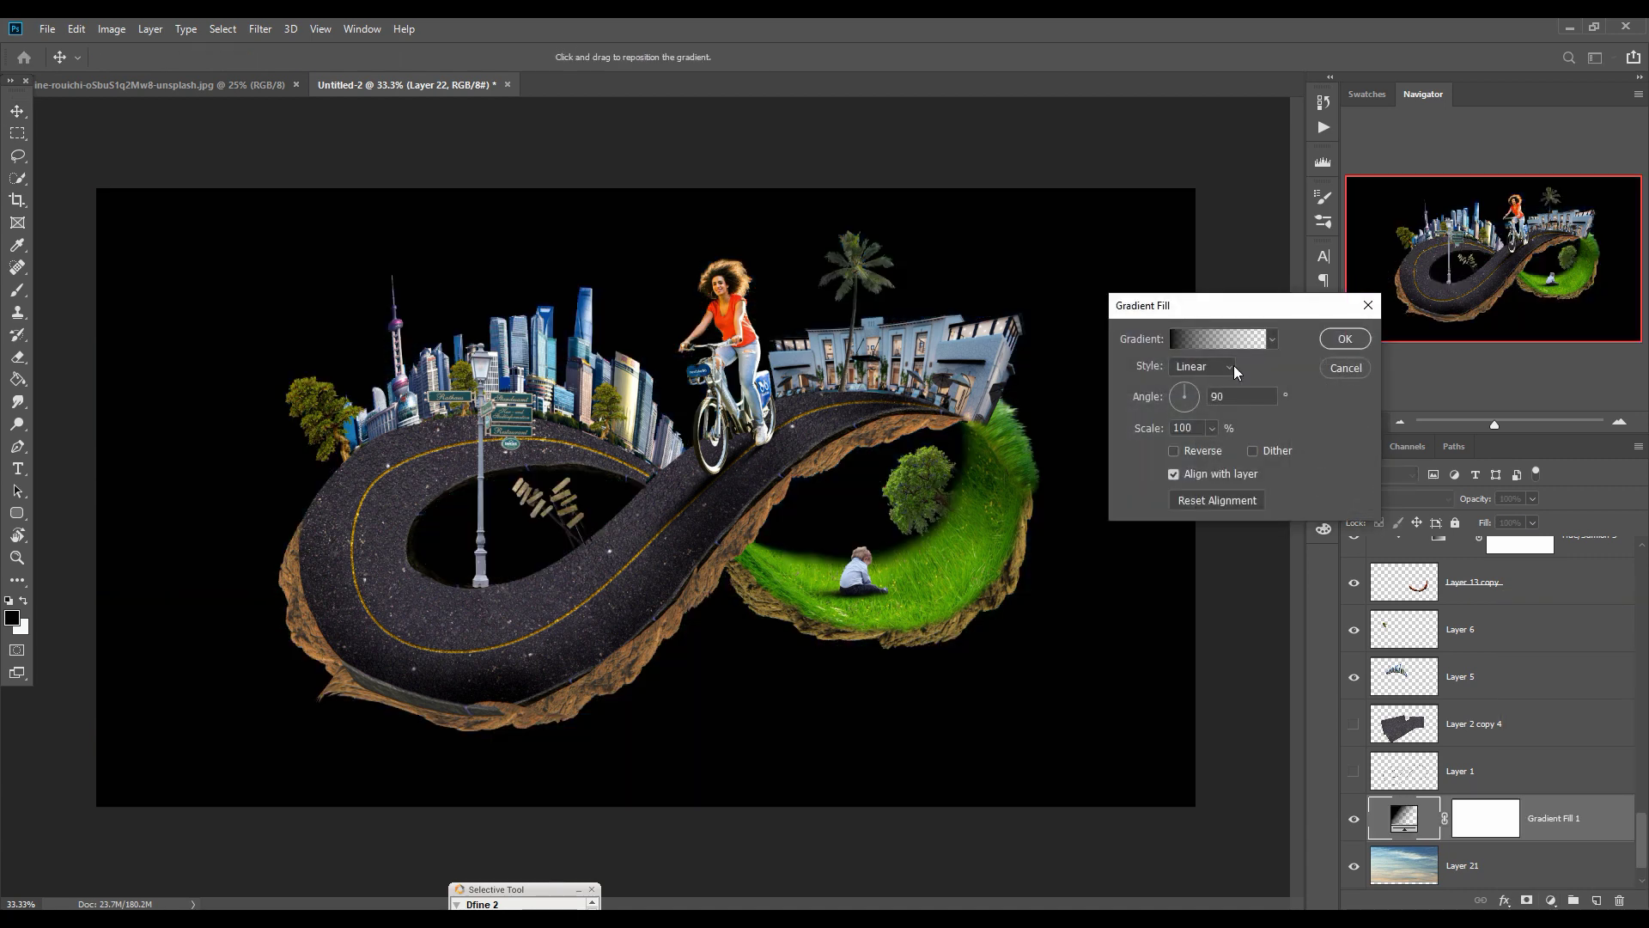
pyautogui.click(1224, 340)
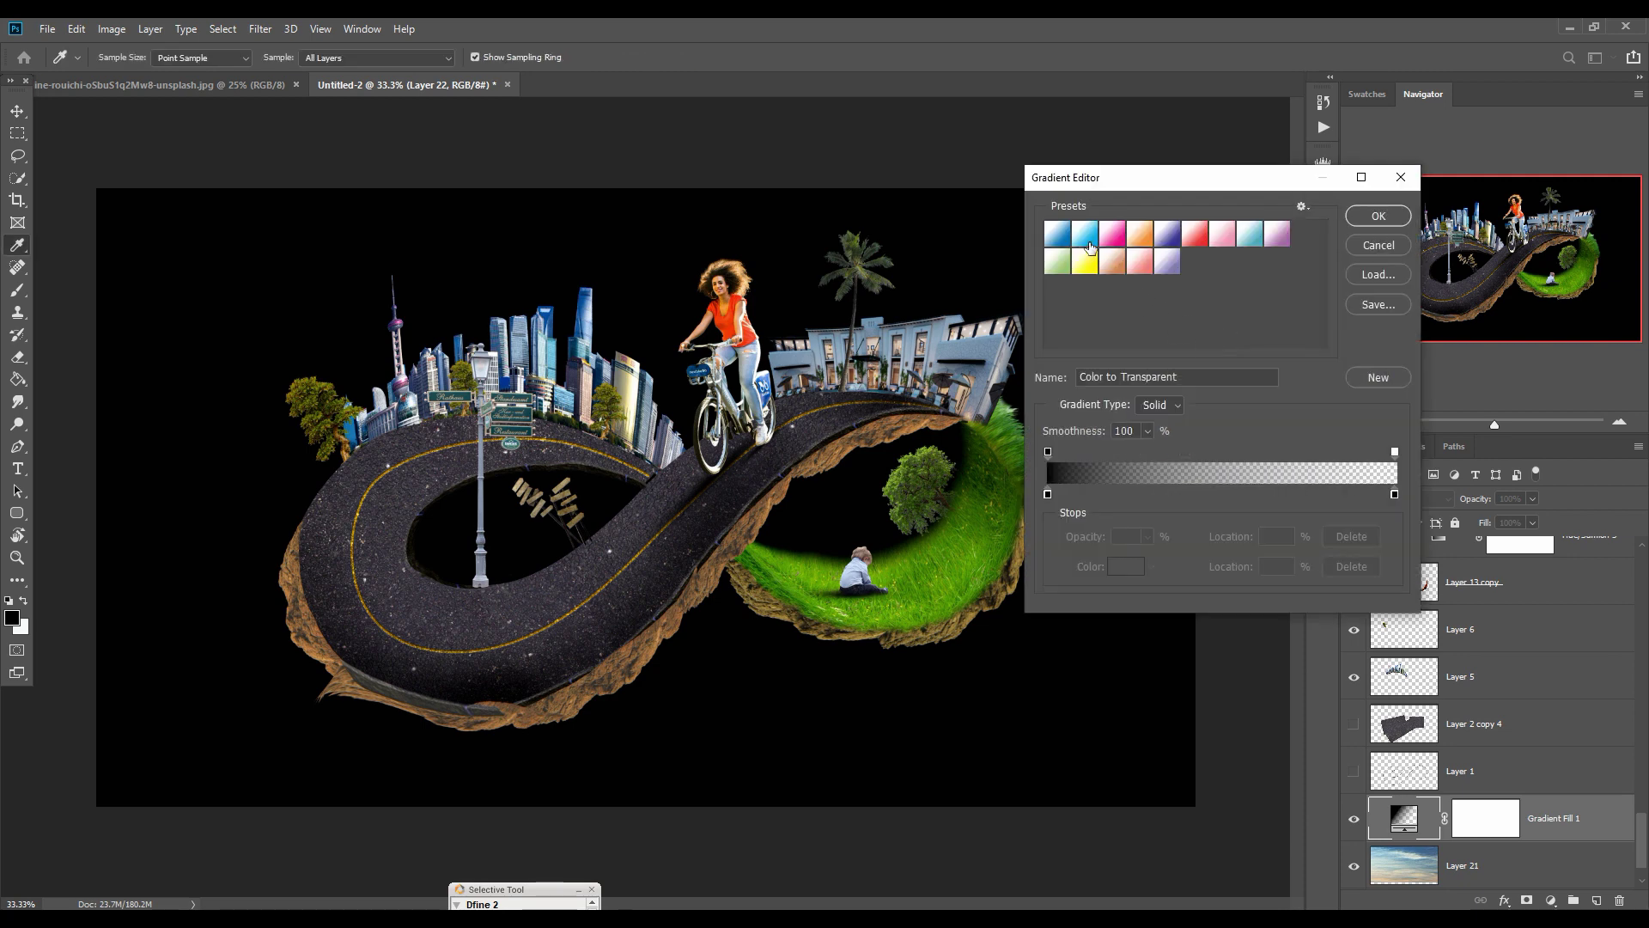
pyautogui.click(1091, 239)
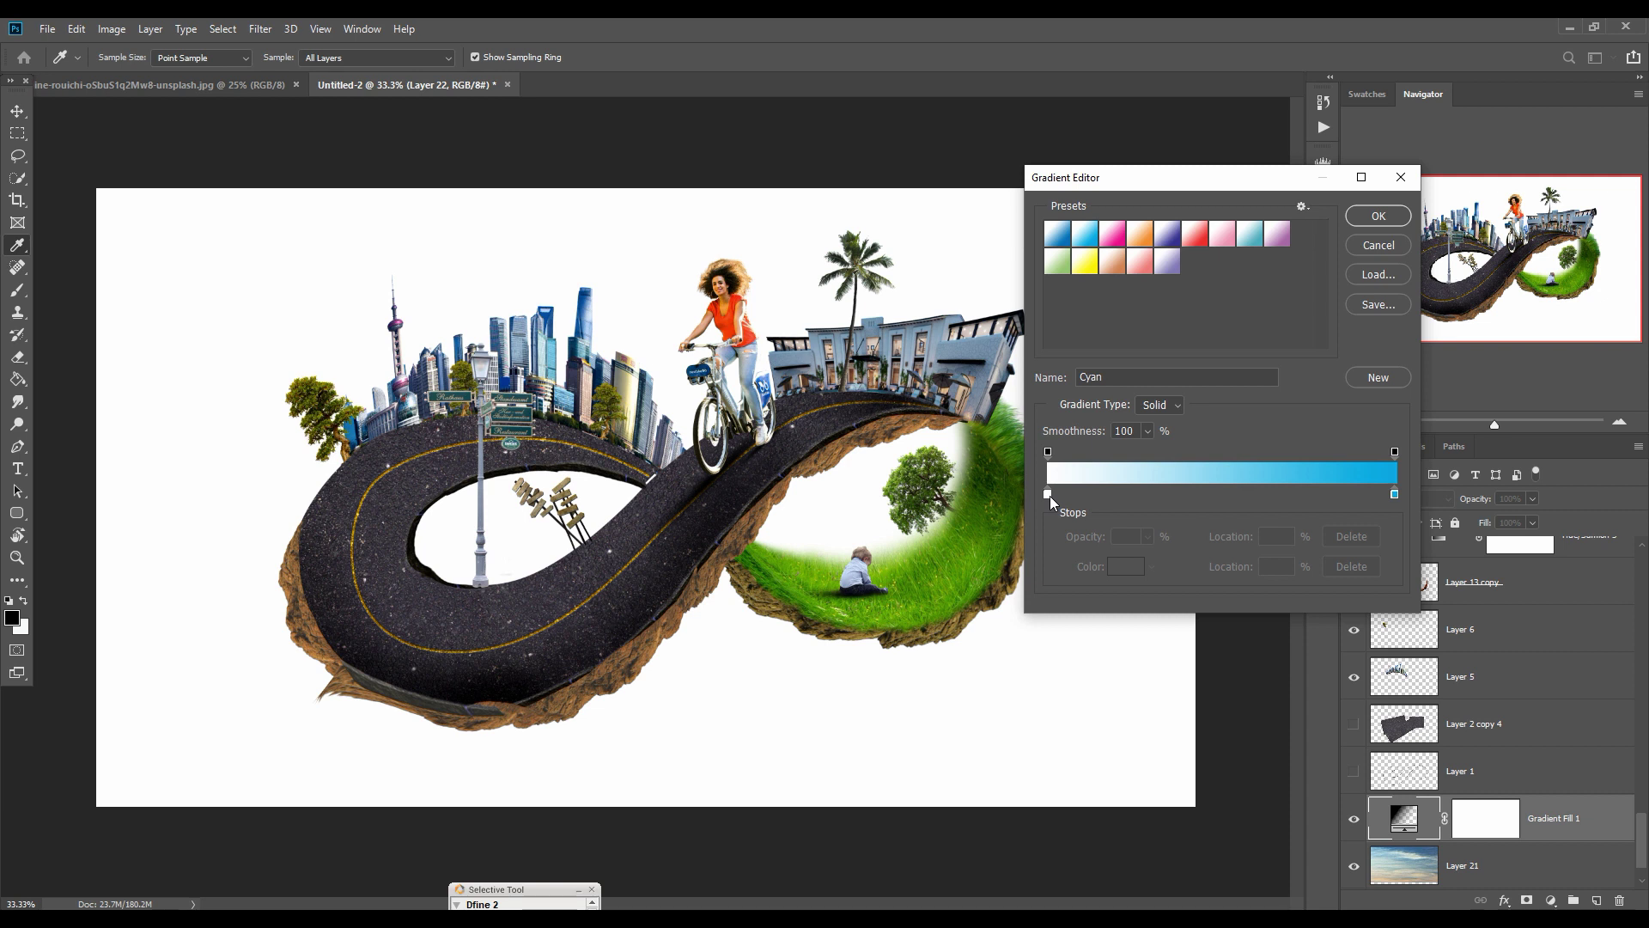
pyautogui.click(1377, 216)
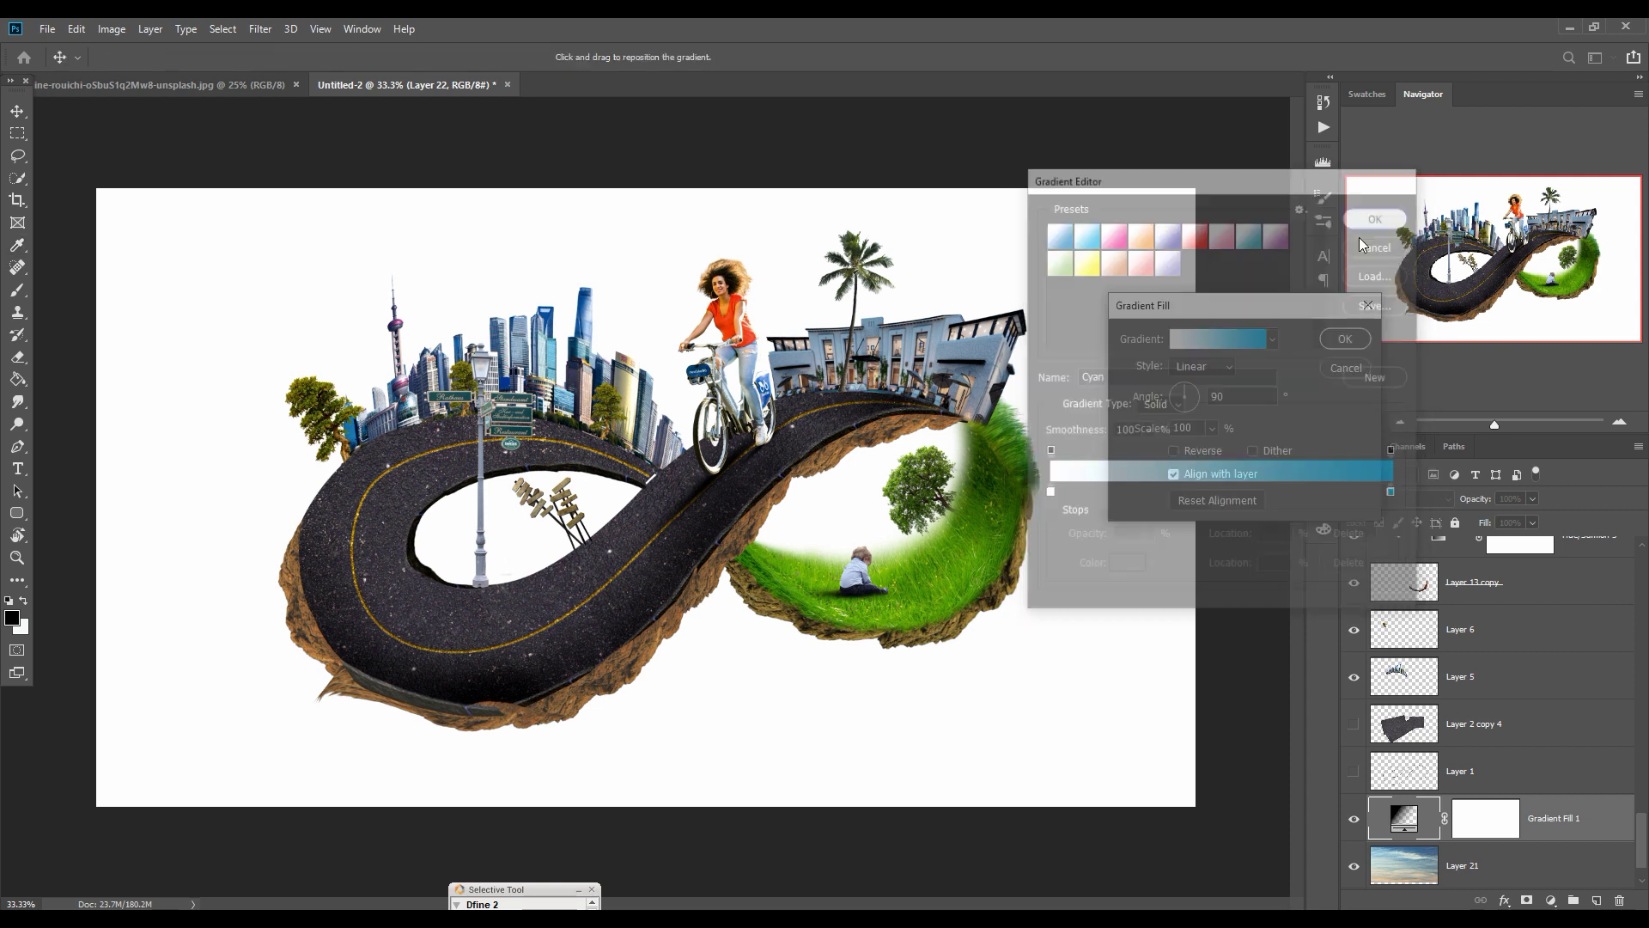
pyautogui.click(1228, 367)
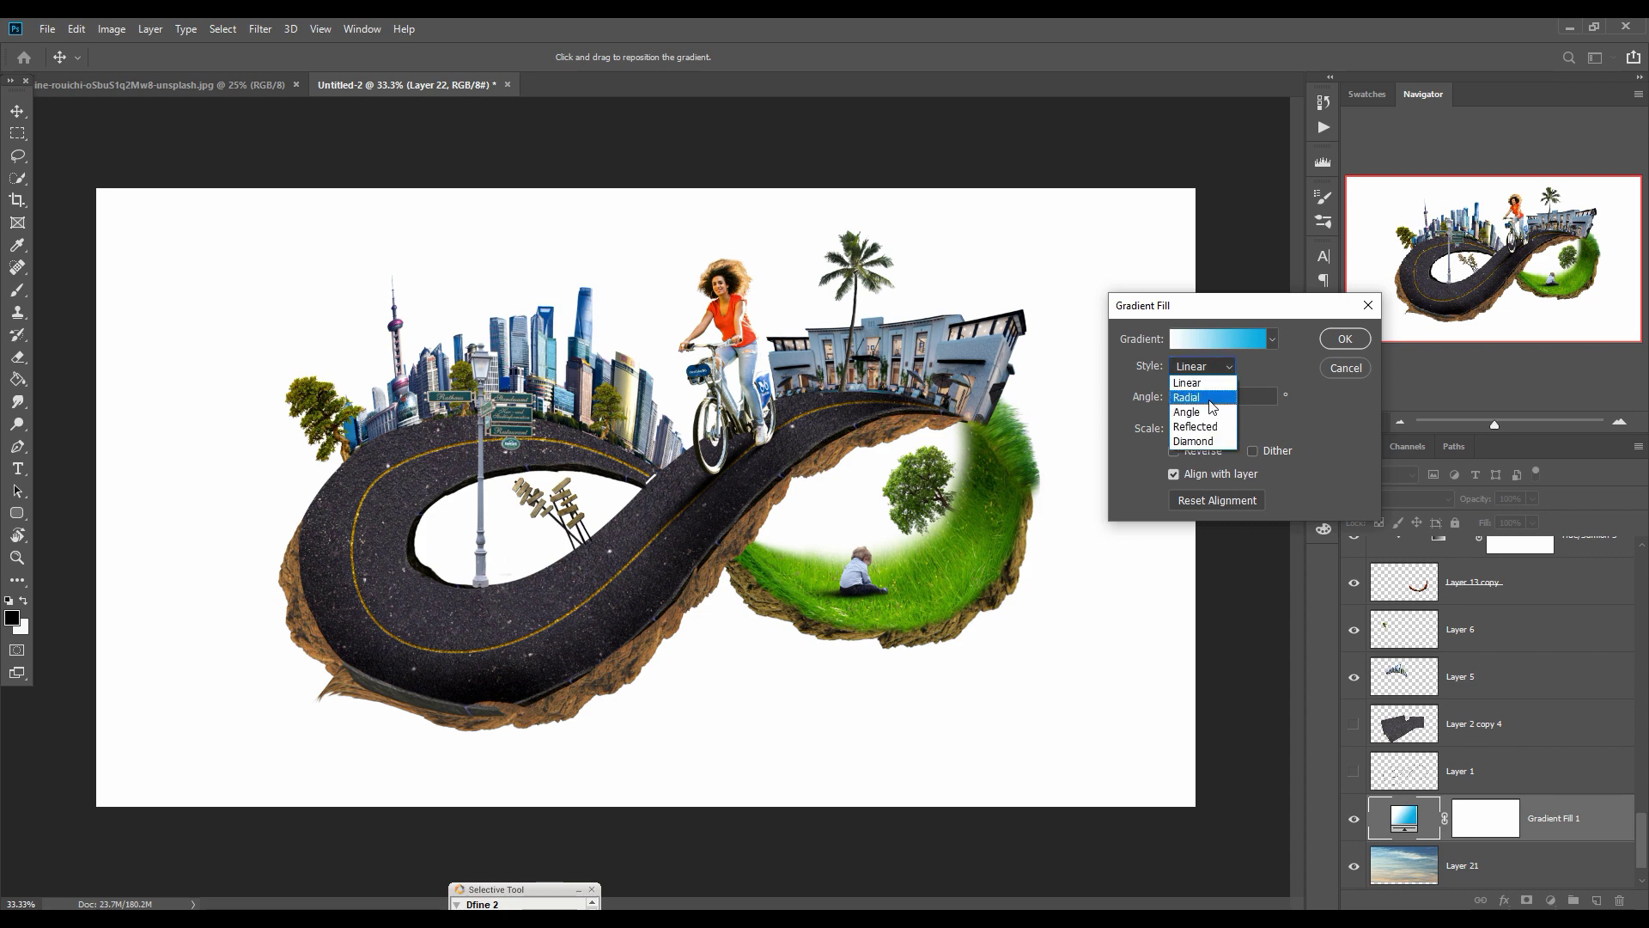
pyautogui.click(1211, 397)
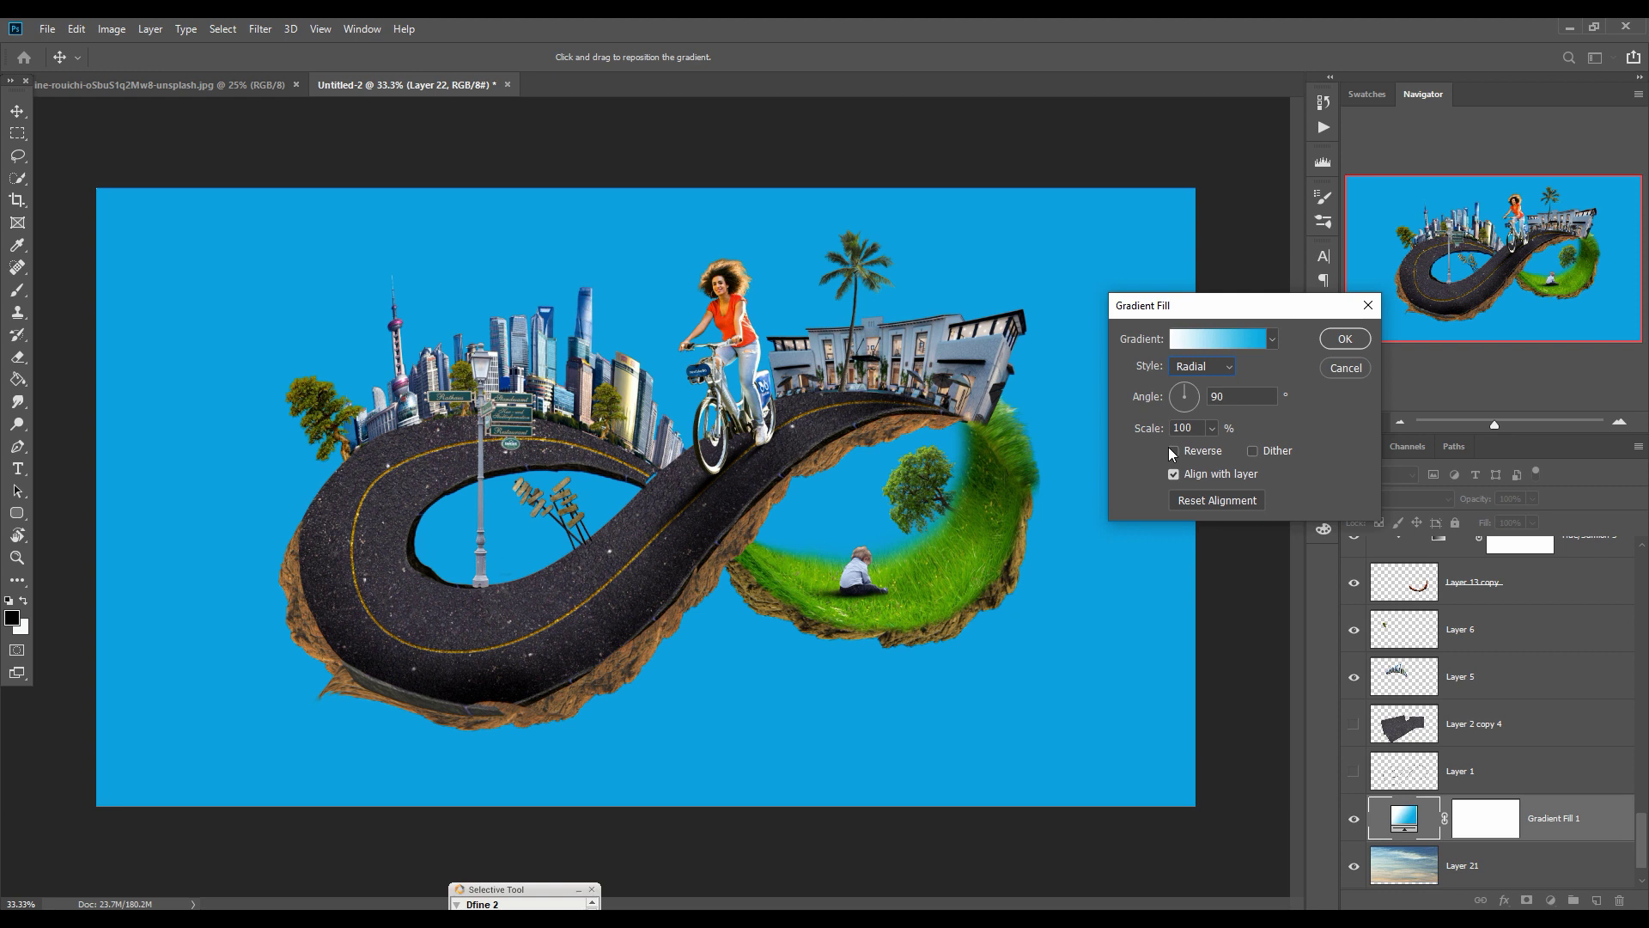
pyautogui.click(1332, 338)
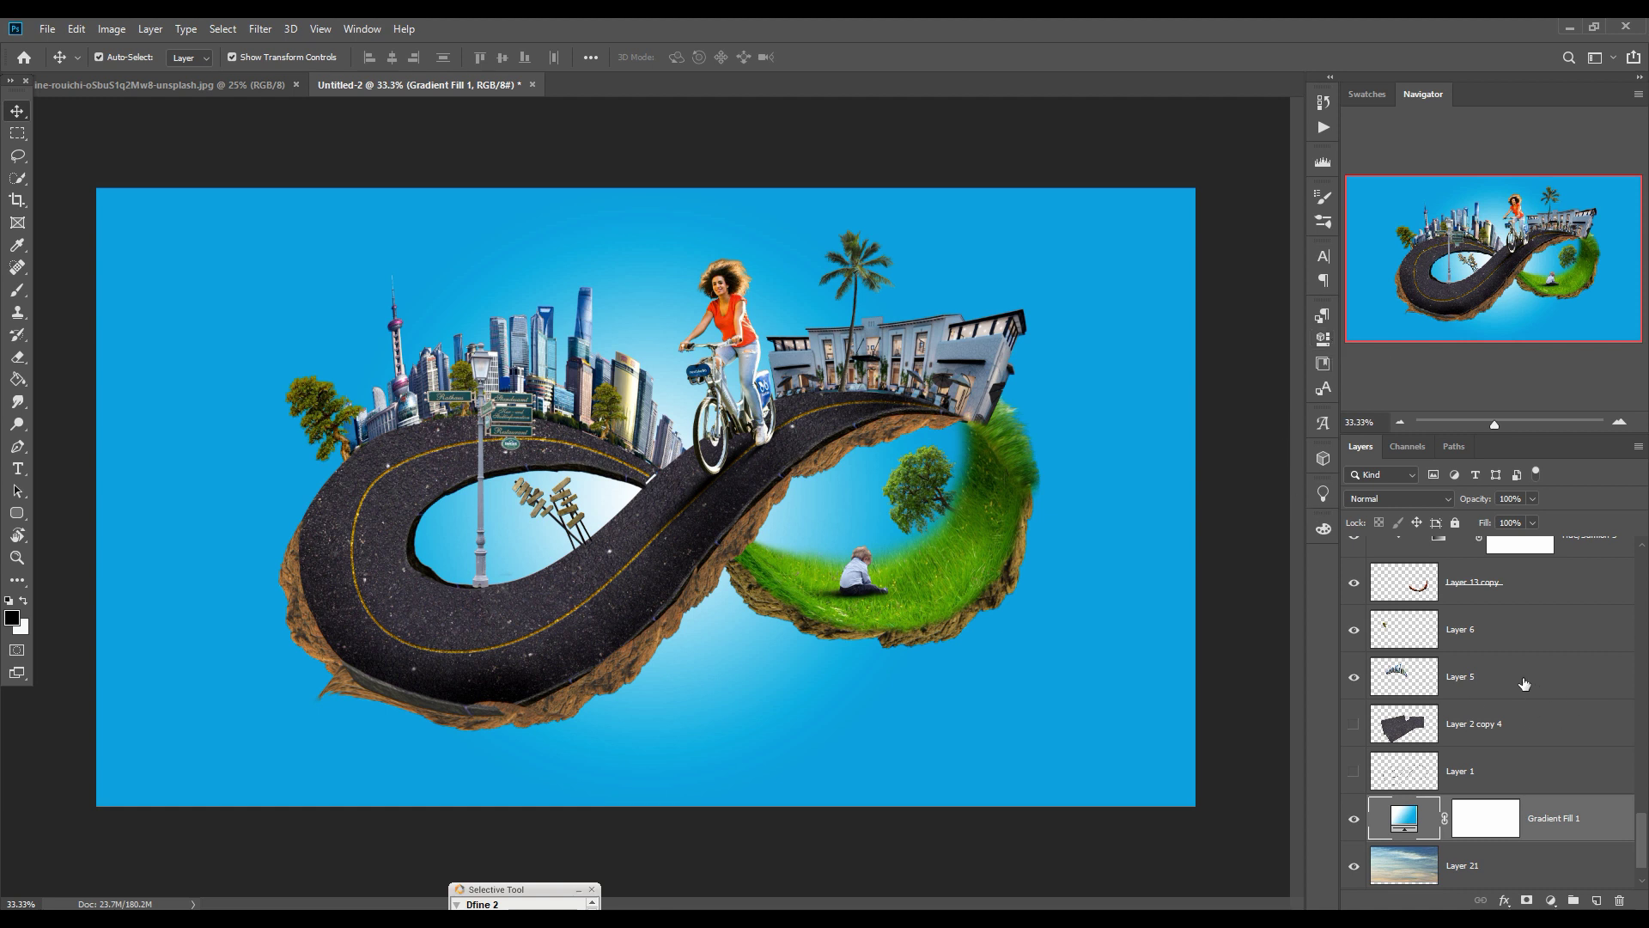
# Step: Set the radial gradient fill's scale to 352%
pyautogui.doubleClick(1405, 819)
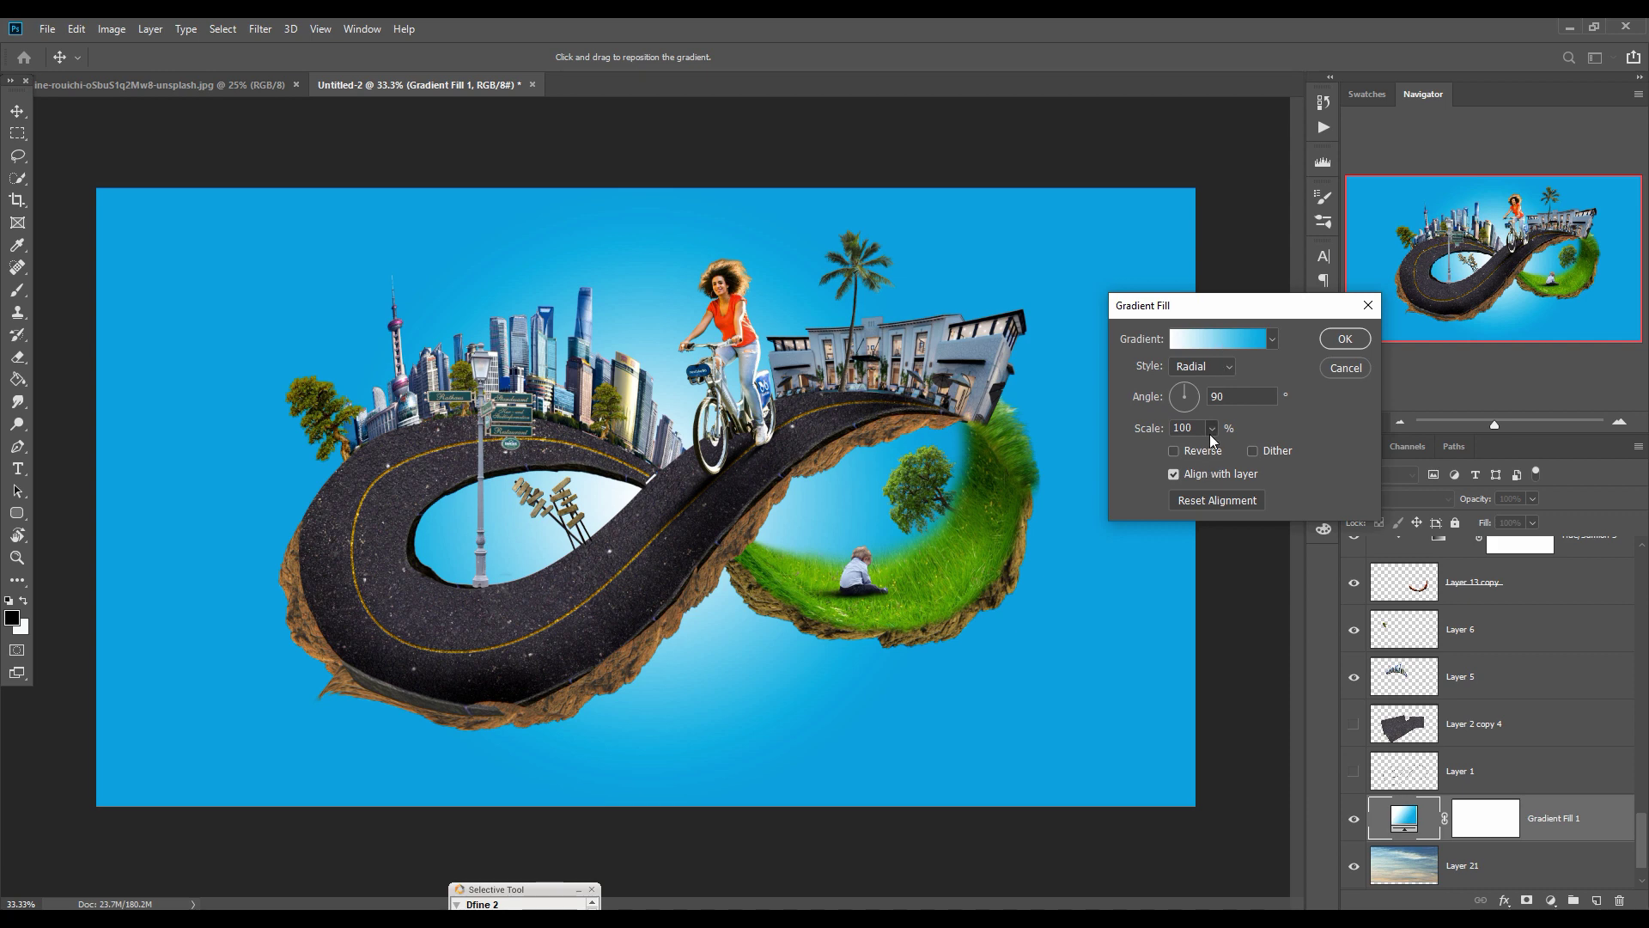
pyautogui.moveTo(1212, 452); pyautogui.dragTo(1230, 447)
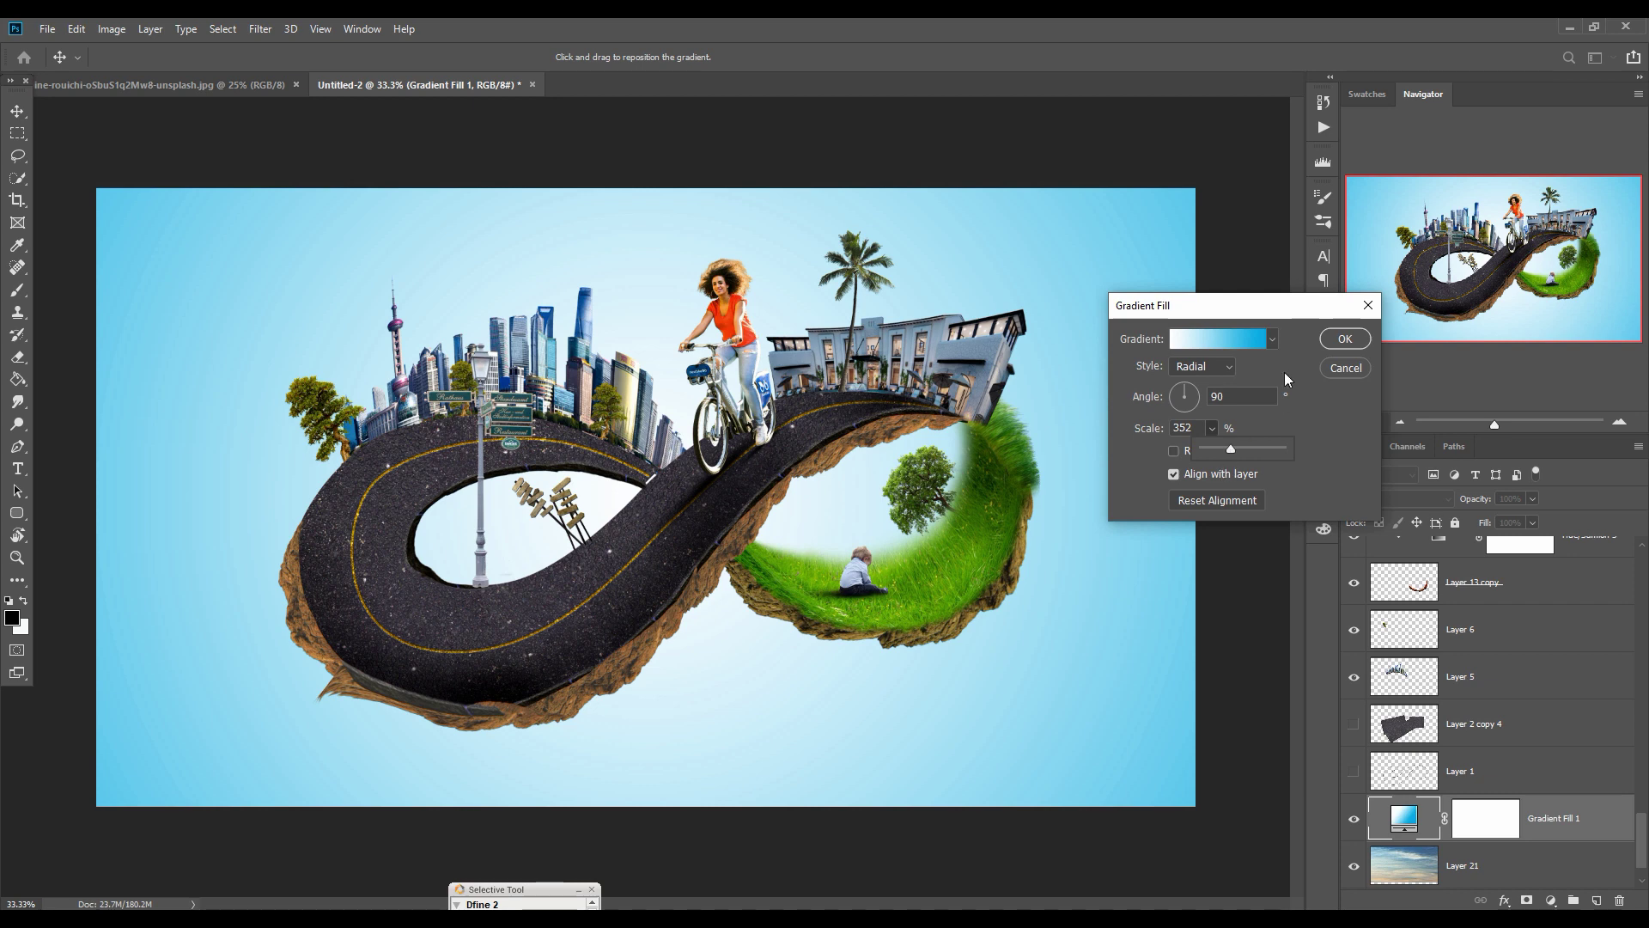
pyautogui.click(1346, 341)
# Step: Place the gradient fill layer beneath the sky layer, directly above the Background
pyautogui.click(1489, 825)
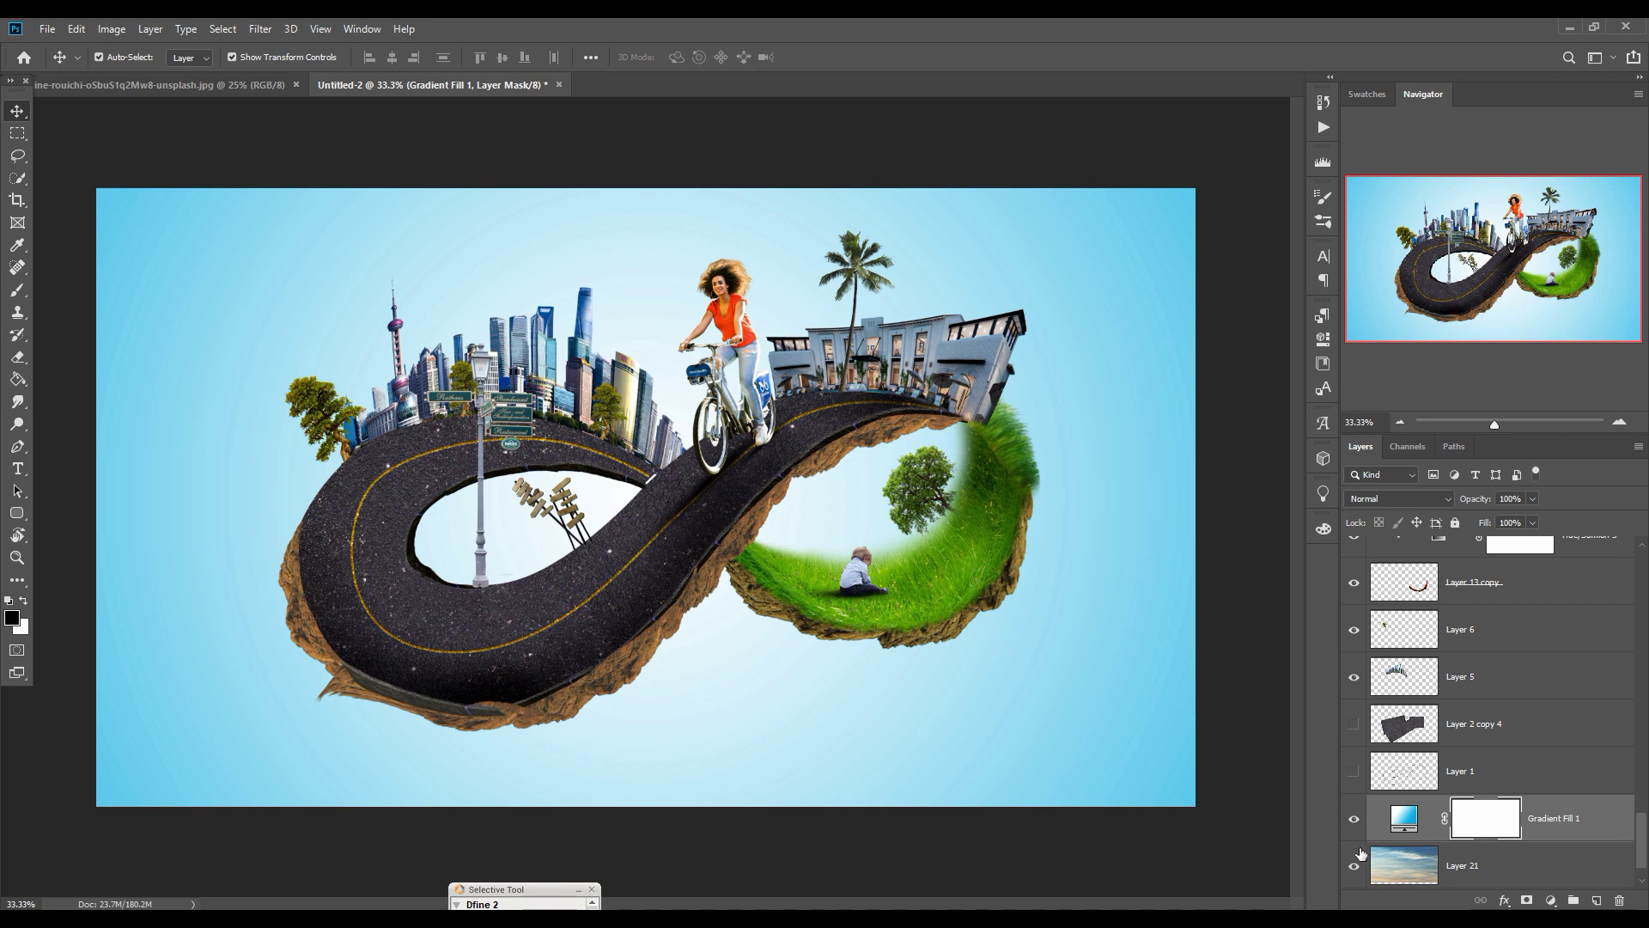
pyautogui.moveTo(1580, 829)
pyautogui.mouseDown()
pyautogui.moveTo(1586, 897)
pyautogui.moveTo(1573, 850)
pyautogui.mouseUp()
pyautogui.click(1503, 791)
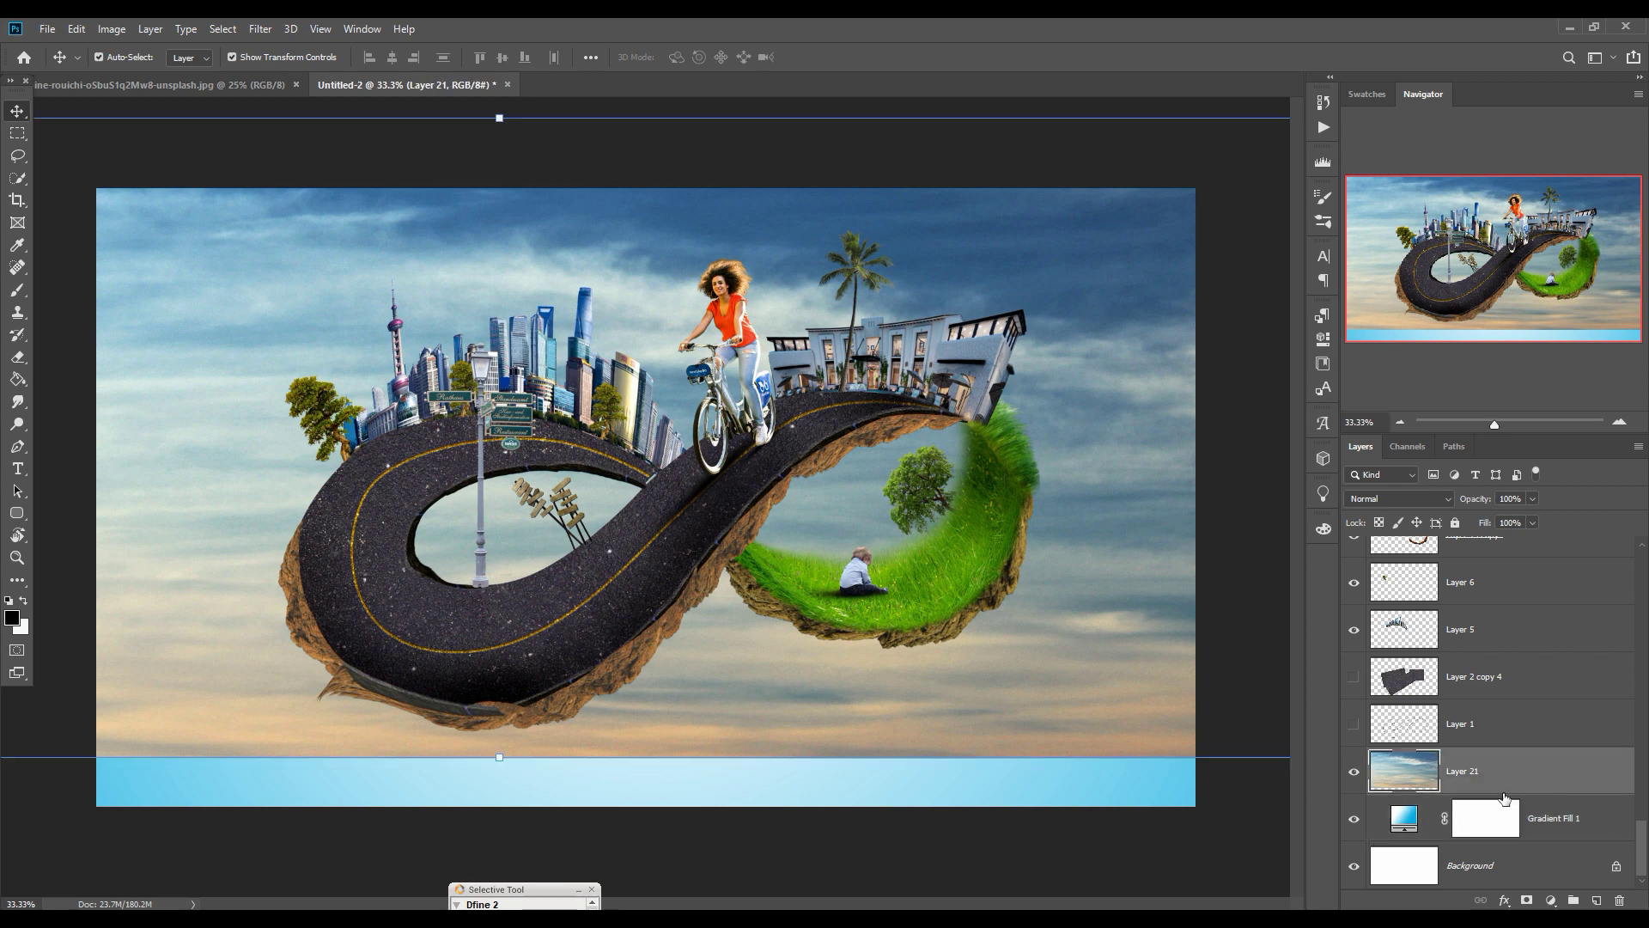
# Step: Add a layer mask to the sky and fade its lower part into the gradient with a very large soft black brush at 58% and 16% opacity
pyautogui.click(1527, 901)
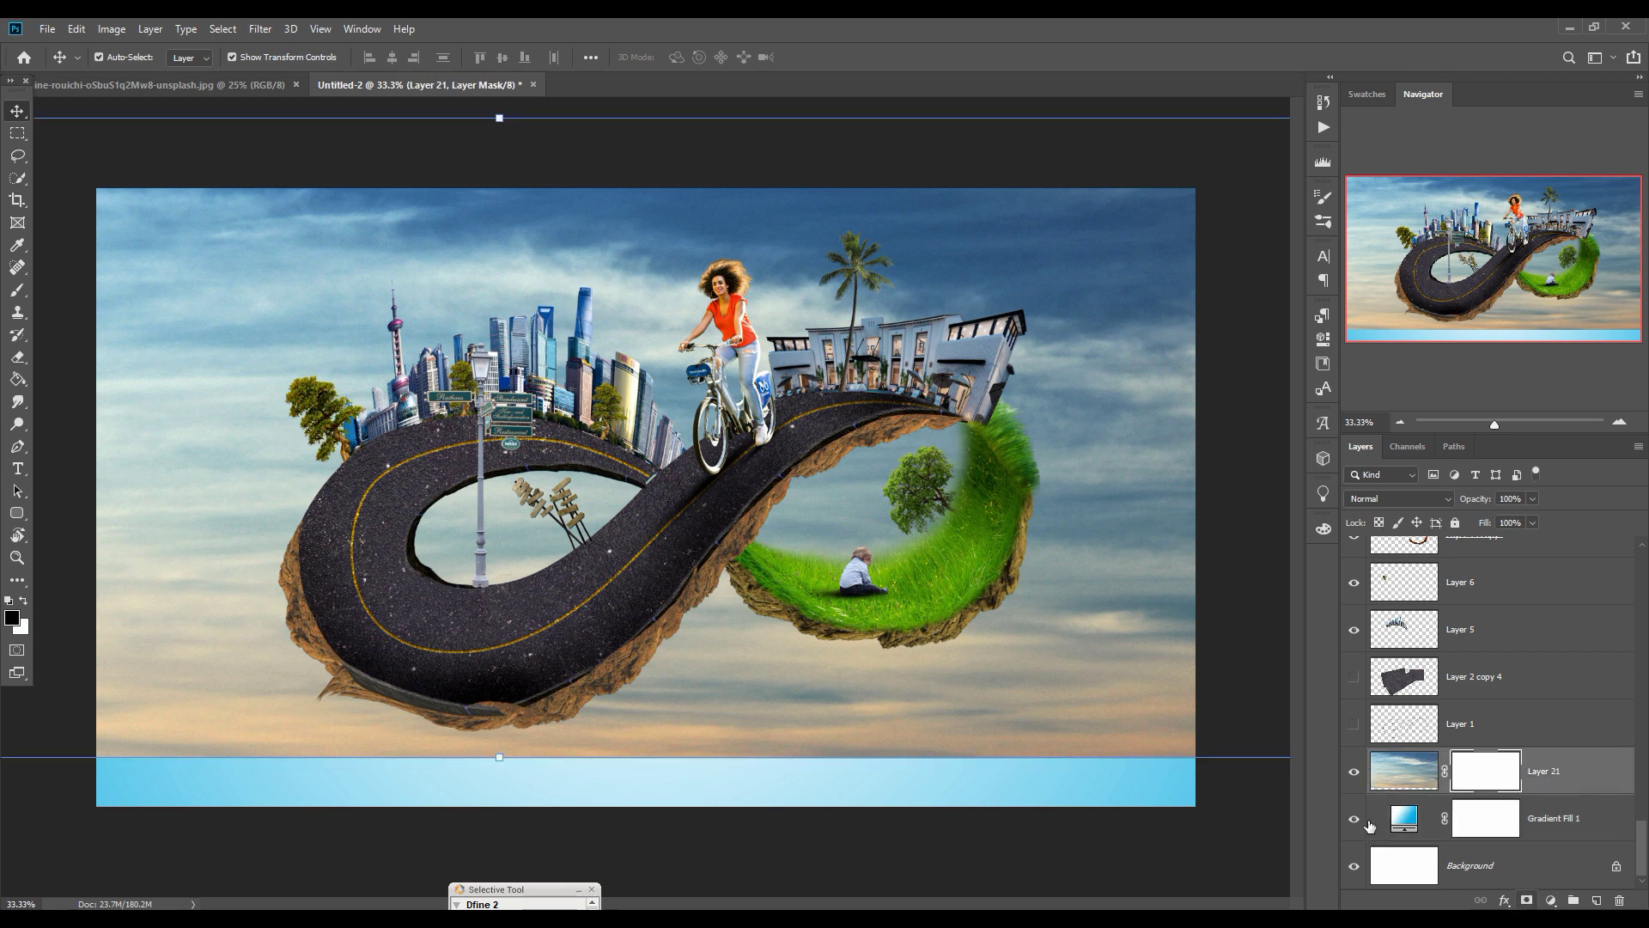
pyautogui.click(19, 296)
pyautogui.press(']')
pyautogui.press(']')
pyautogui.press(']')
pyautogui.press(']')
pyautogui.press(']')
pyautogui.press(']')
pyautogui.press(']')
pyautogui.press(']')
pyautogui.press(']')
pyautogui.press(']')
pyautogui.press(']')
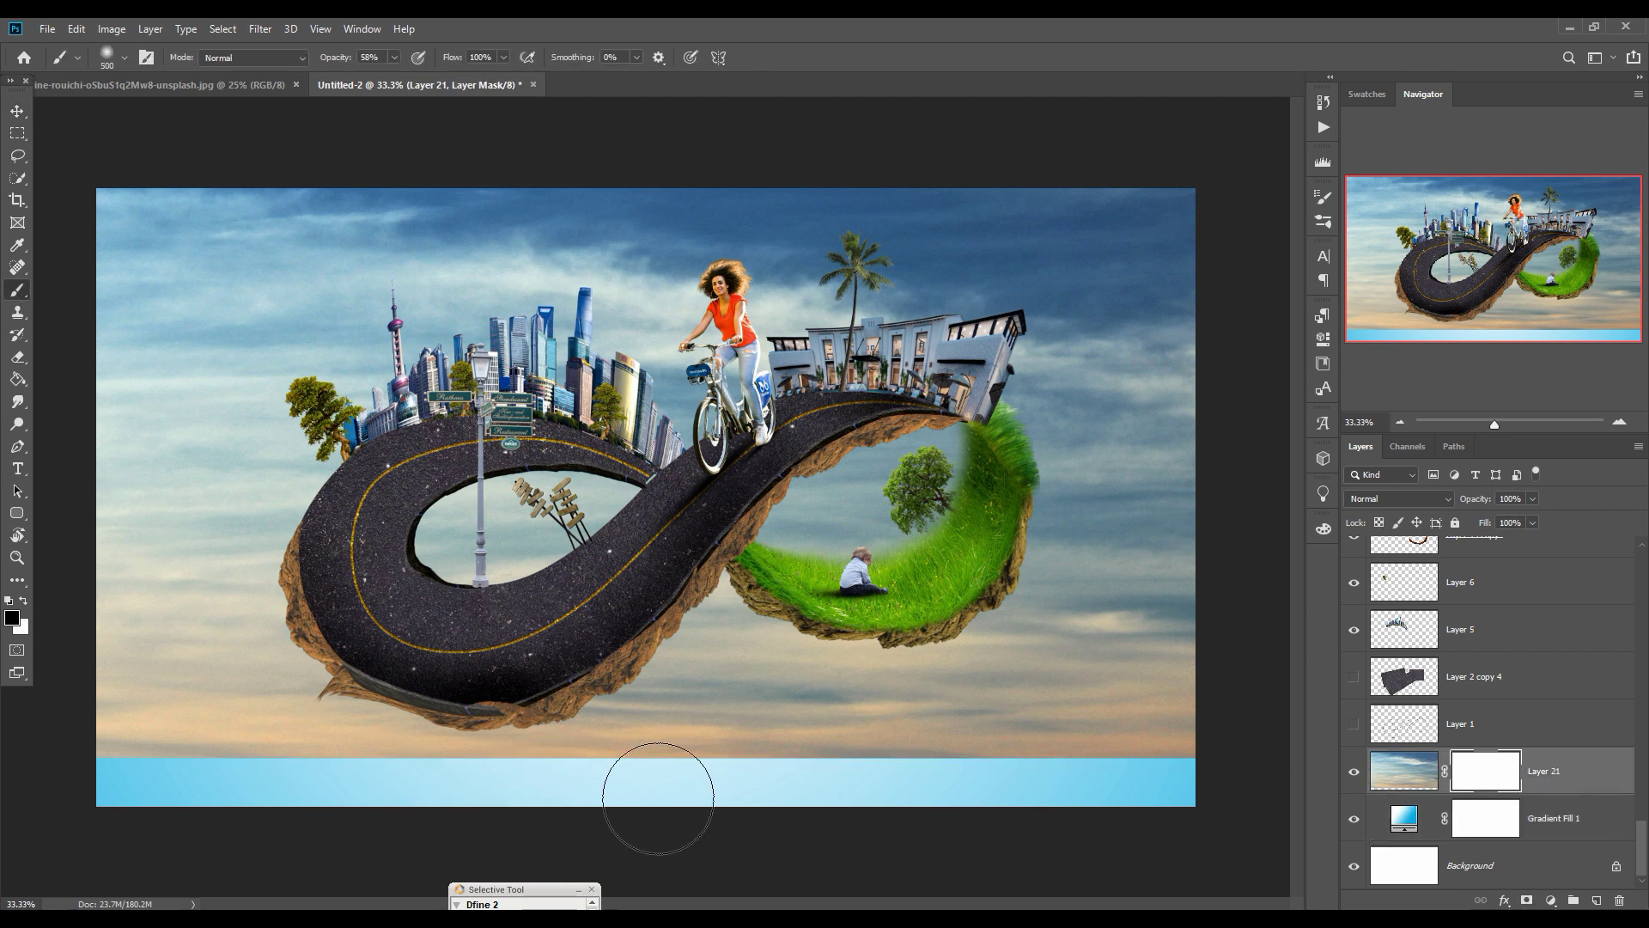
pyautogui.moveTo(195, 756)
pyautogui.mouseDown()
pyautogui.moveTo(166, 773)
pyautogui.moveTo(146, 736)
pyautogui.moveTo(166, 755)
pyautogui.mouseUp()
pyautogui.moveTo(553, 749)
pyautogui.mouseDown()
pyautogui.moveTo(975, 765)
pyautogui.moveTo(336, 784)
pyautogui.moveTo(729, 739)
pyautogui.moveTo(794, 710)
pyautogui.moveTo(560, 769)
pyautogui.moveTo(1037, 645)
pyautogui.moveTo(1120, 635)
pyautogui.moveTo(1109, 662)
pyautogui.moveTo(1202, 670)
pyautogui.moveTo(1191, 714)
pyautogui.moveTo(1225, 695)
pyautogui.moveTo(1171, 692)
pyautogui.mouseUp()
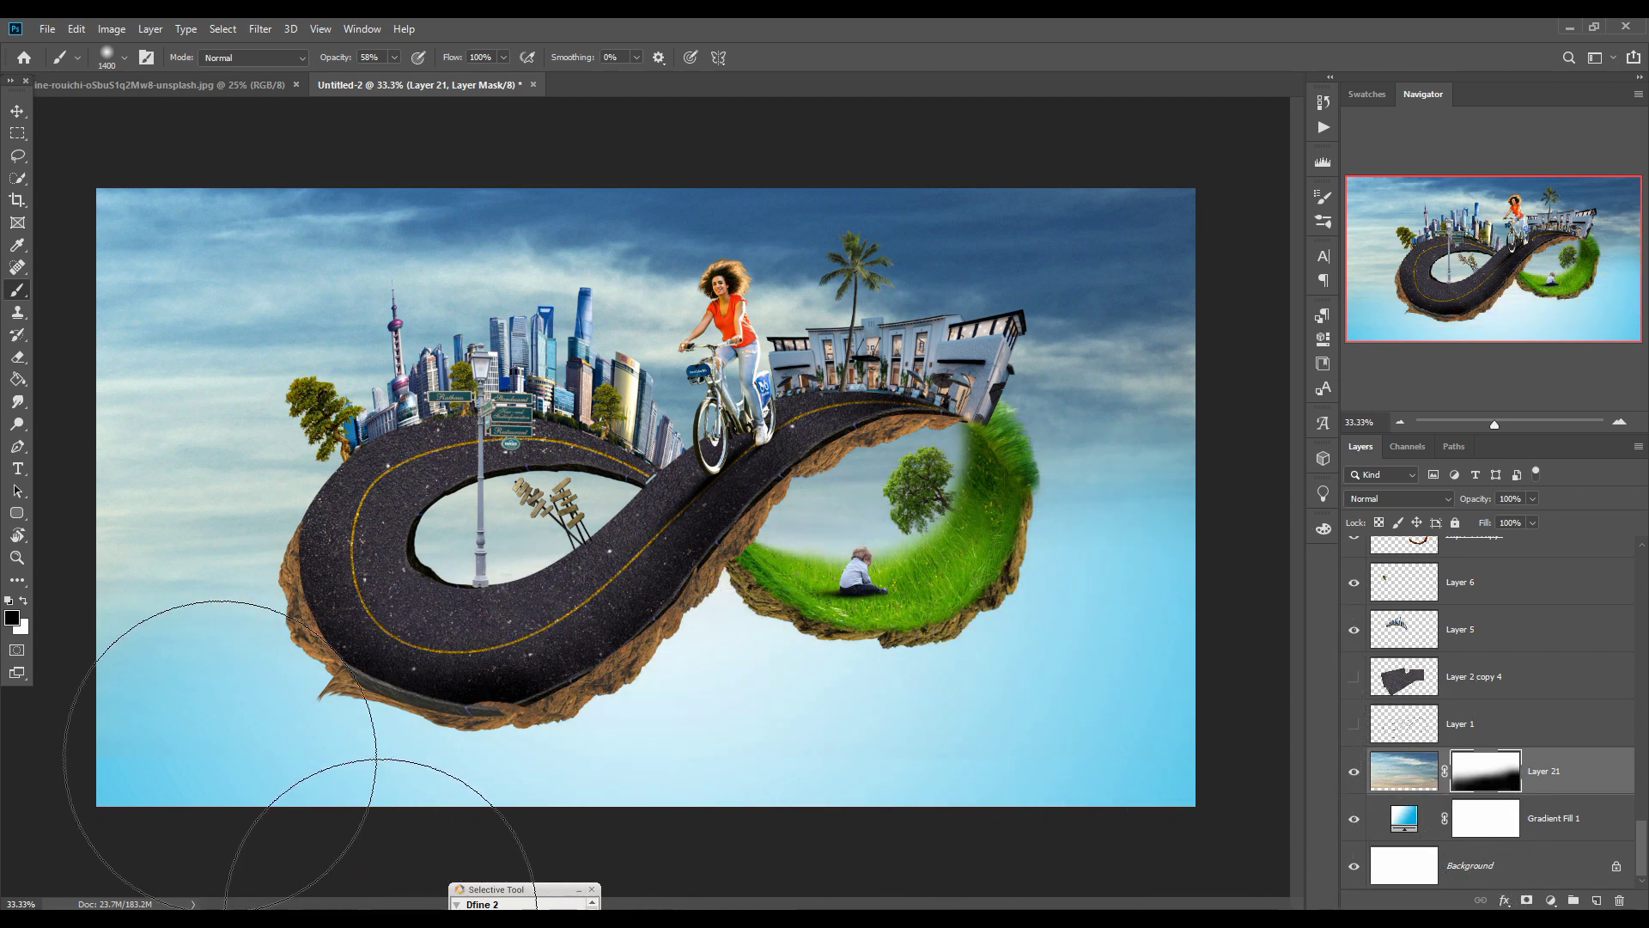
pyautogui.click(394, 57)
pyautogui.moveTo(292, 579)
pyautogui.mouseDown()
pyautogui.moveTo(279, 623)
pyautogui.moveTo(315, 584)
pyautogui.moveTo(173, 600)
pyautogui.moveTo(165, 553)
pyautogui.mouseUp()
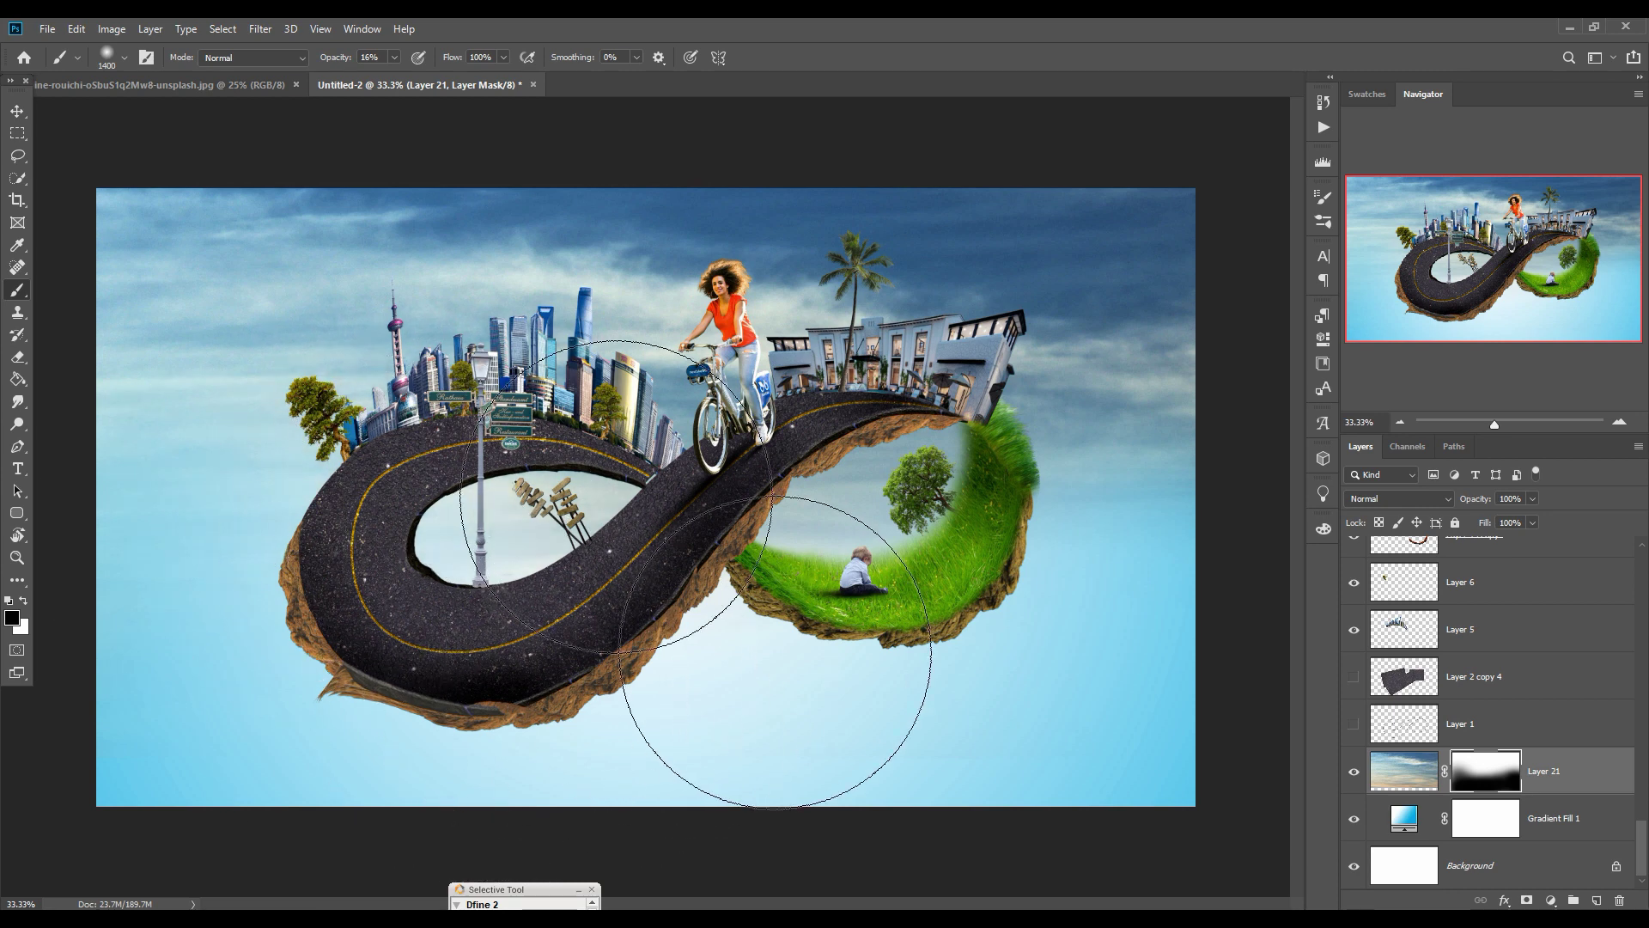
# Step: Fade more of the sky behind and around the grassy loop on its mask with the soft black brush at 16% opacity
pyautogui.moveTo(917, 488)
pyautogui.mouseDown()
pyautogui.moveTo(986, 445)
pyautogui.moveTo(975, 423)
pyautogui.moveTo(951, 445)
pyautogui.moveTo(921, 434)
pyautogui.moveTo(868, 485)
pyautogui.moveTo(945, 558)
pyautogui.moveTo(976, 456)
pyautogui.moveTo(962, 447)
pyautogui.moveTo(936, 481)
pyautogui.moveTo(923, 570)
pyautogui.moveTo(920, 545)
pyautogui.moveTo(884, 590)
pyautogui.moveTo(865, 515)
pyautogui.moveTo(842, 528)
pyautogui.moveTo(859, 567)
pyautogui.moveTo(824, 602)
pyautogui.moveTo(902, 550)
pyautogui.moveTo(935, 493)
pyautogui.moveTo(988, 592)
pyautogui.moveTo(920, 516)
pyautogui.moveTo(1031, 602)
pyautogui.mouseUp()
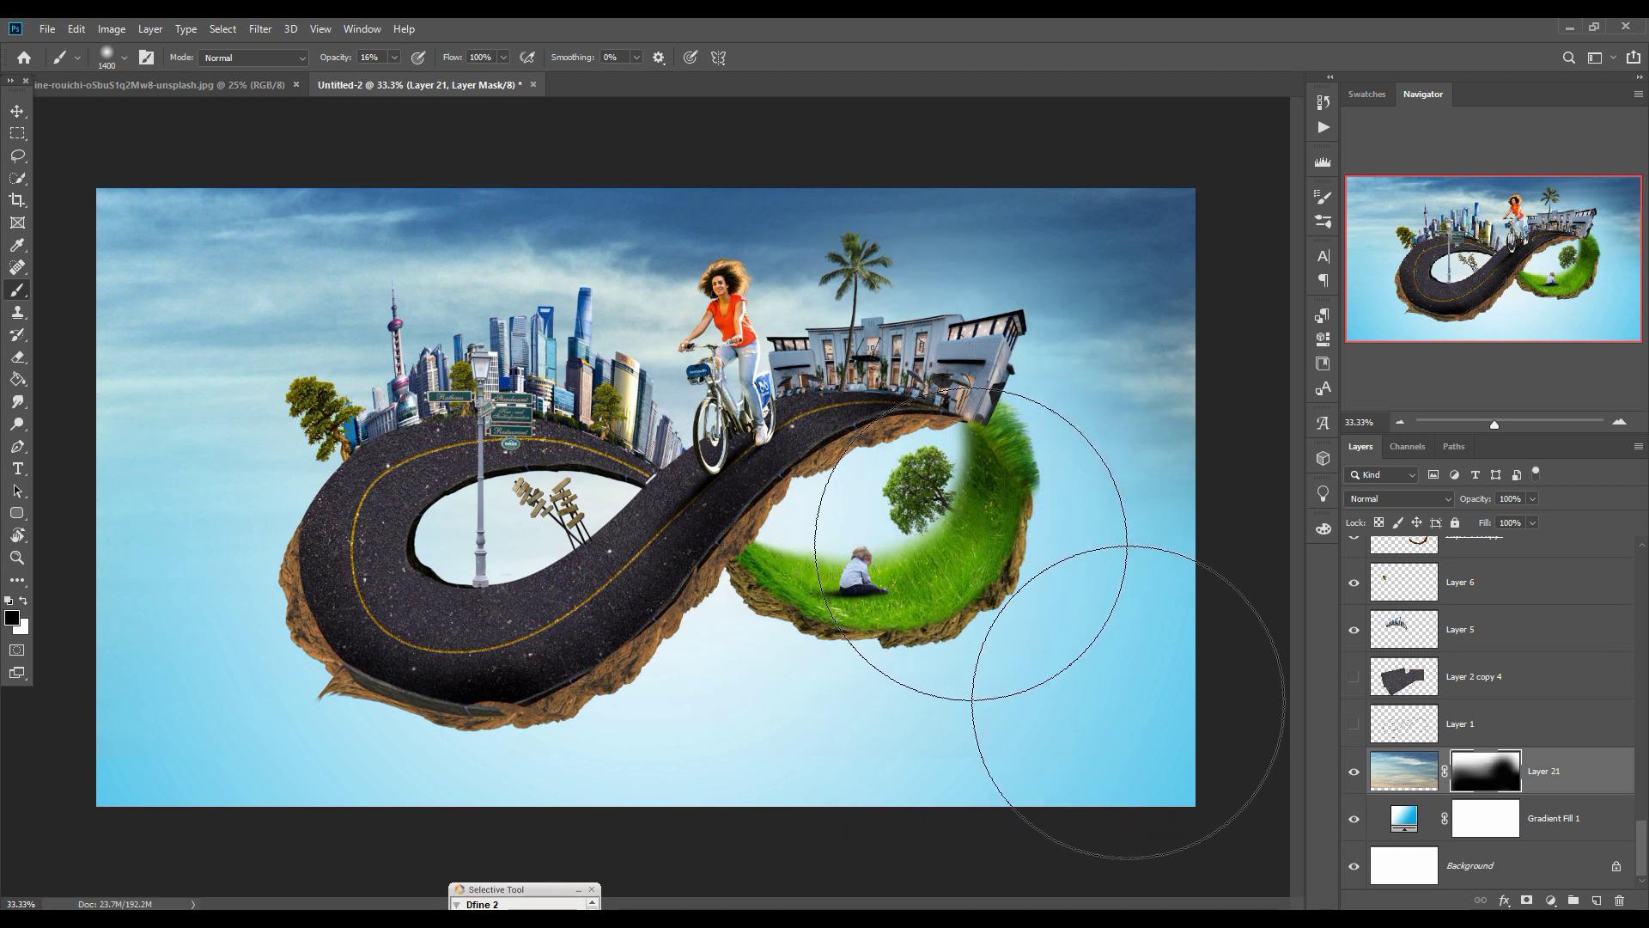
pyautogui.click(17, 112)
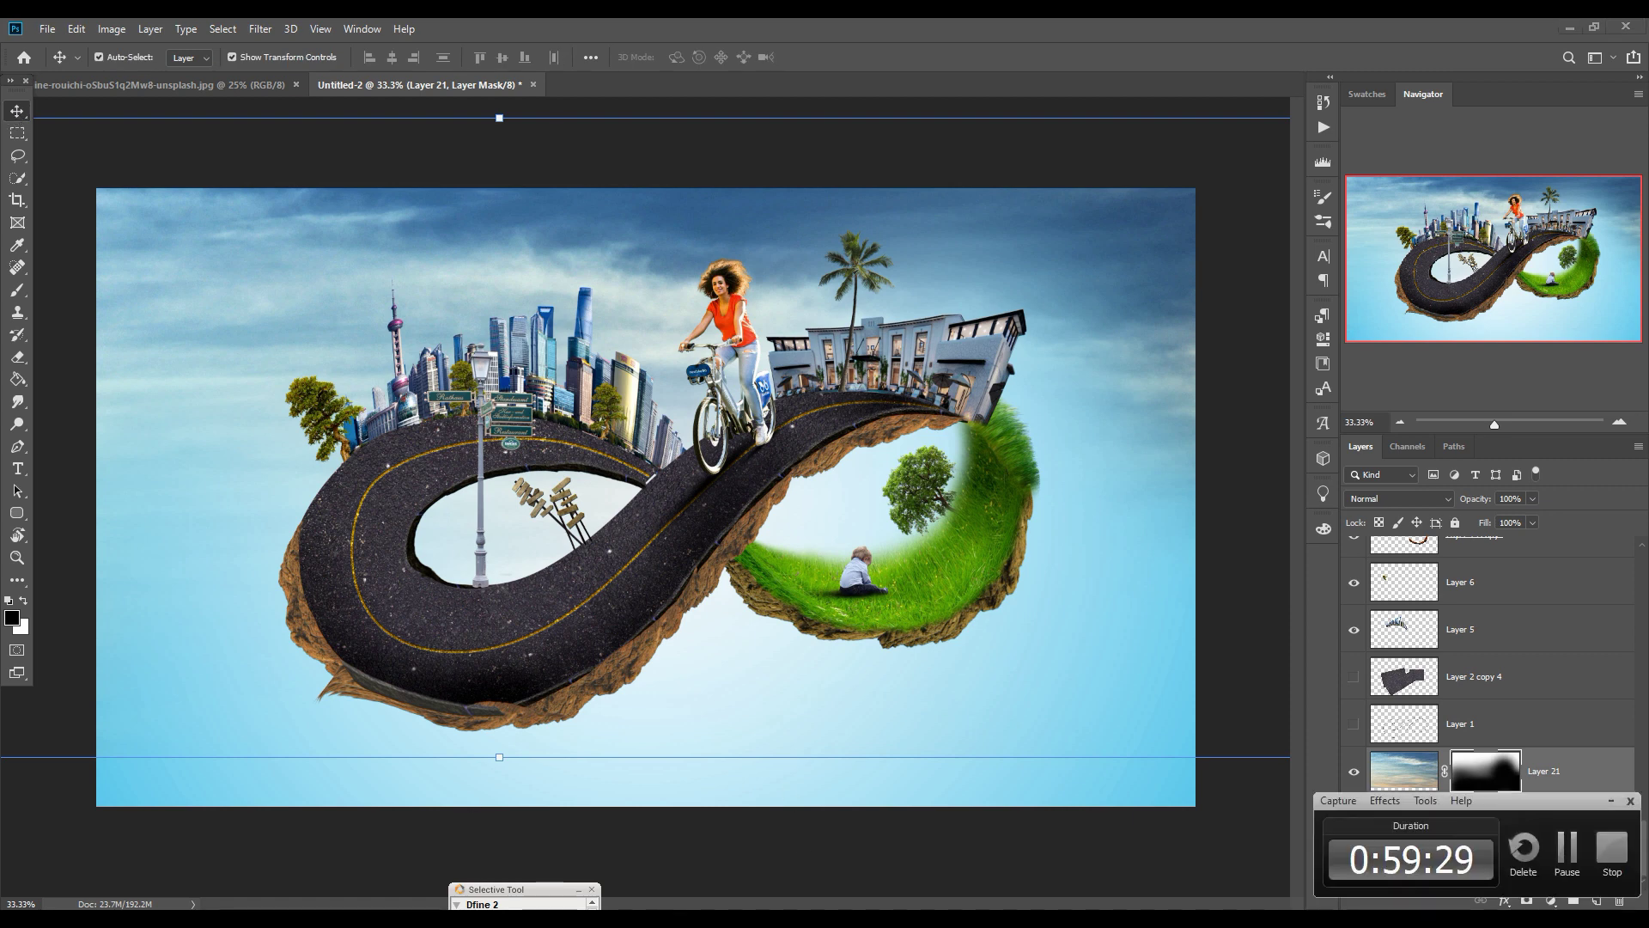
# Step: Add an empty layer above Layer 20 and set the foreground colour to brown 574637 sampled from the road's rock edge
pyautogui.scroll(5, 1572, 761)
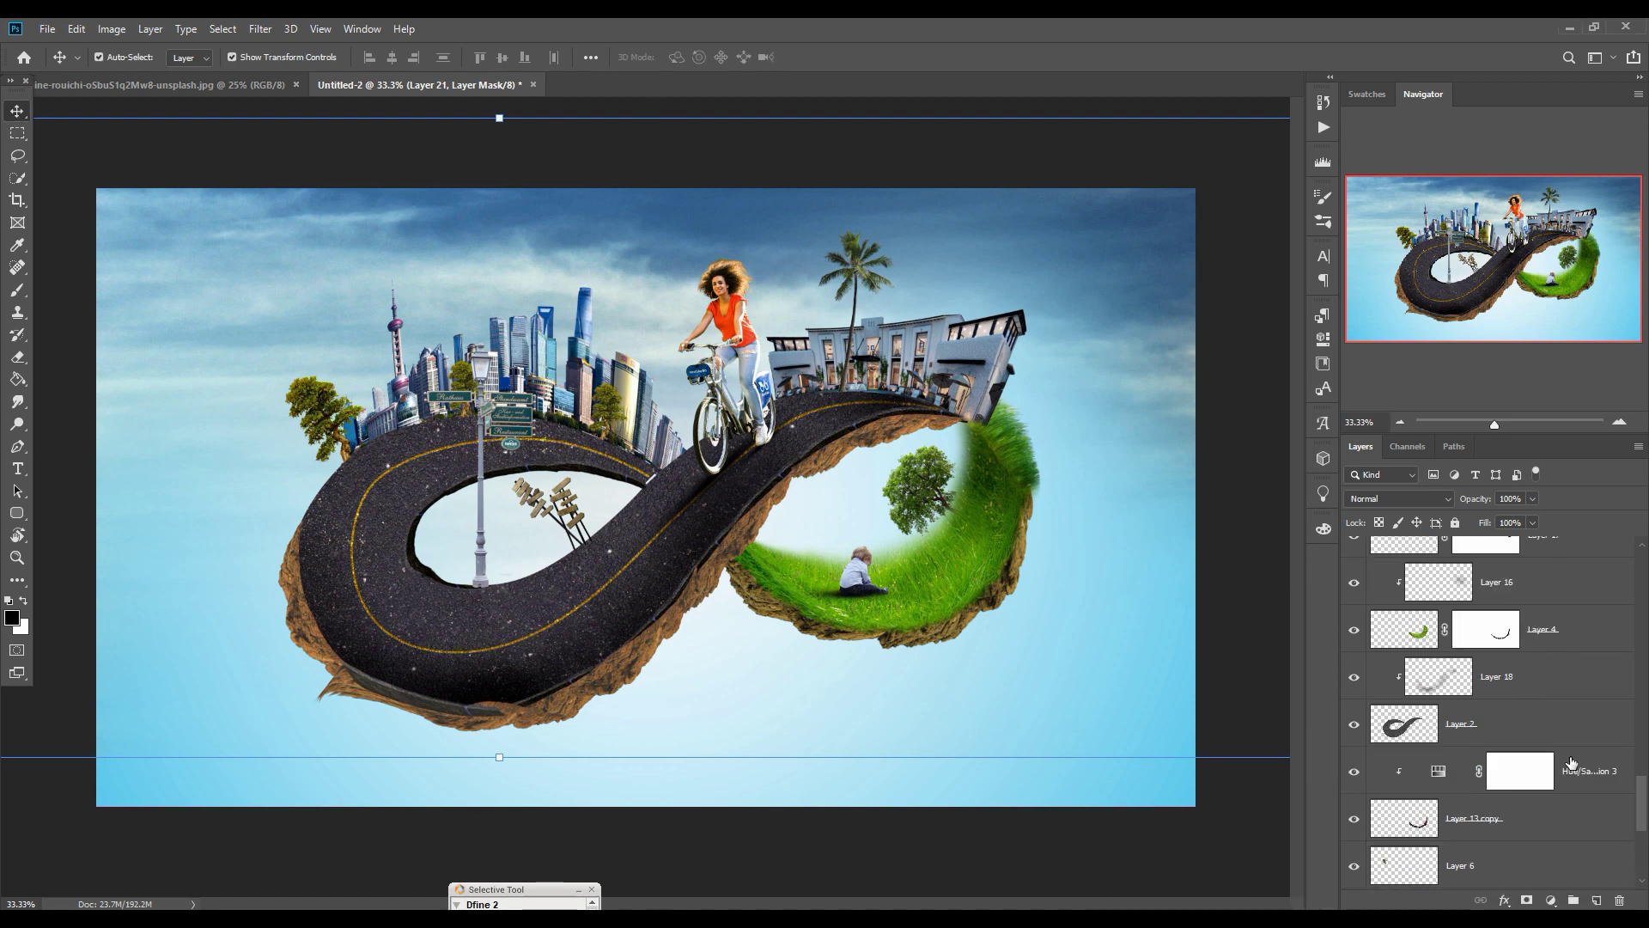
pyautogui.scroll(6, 1572, 761)
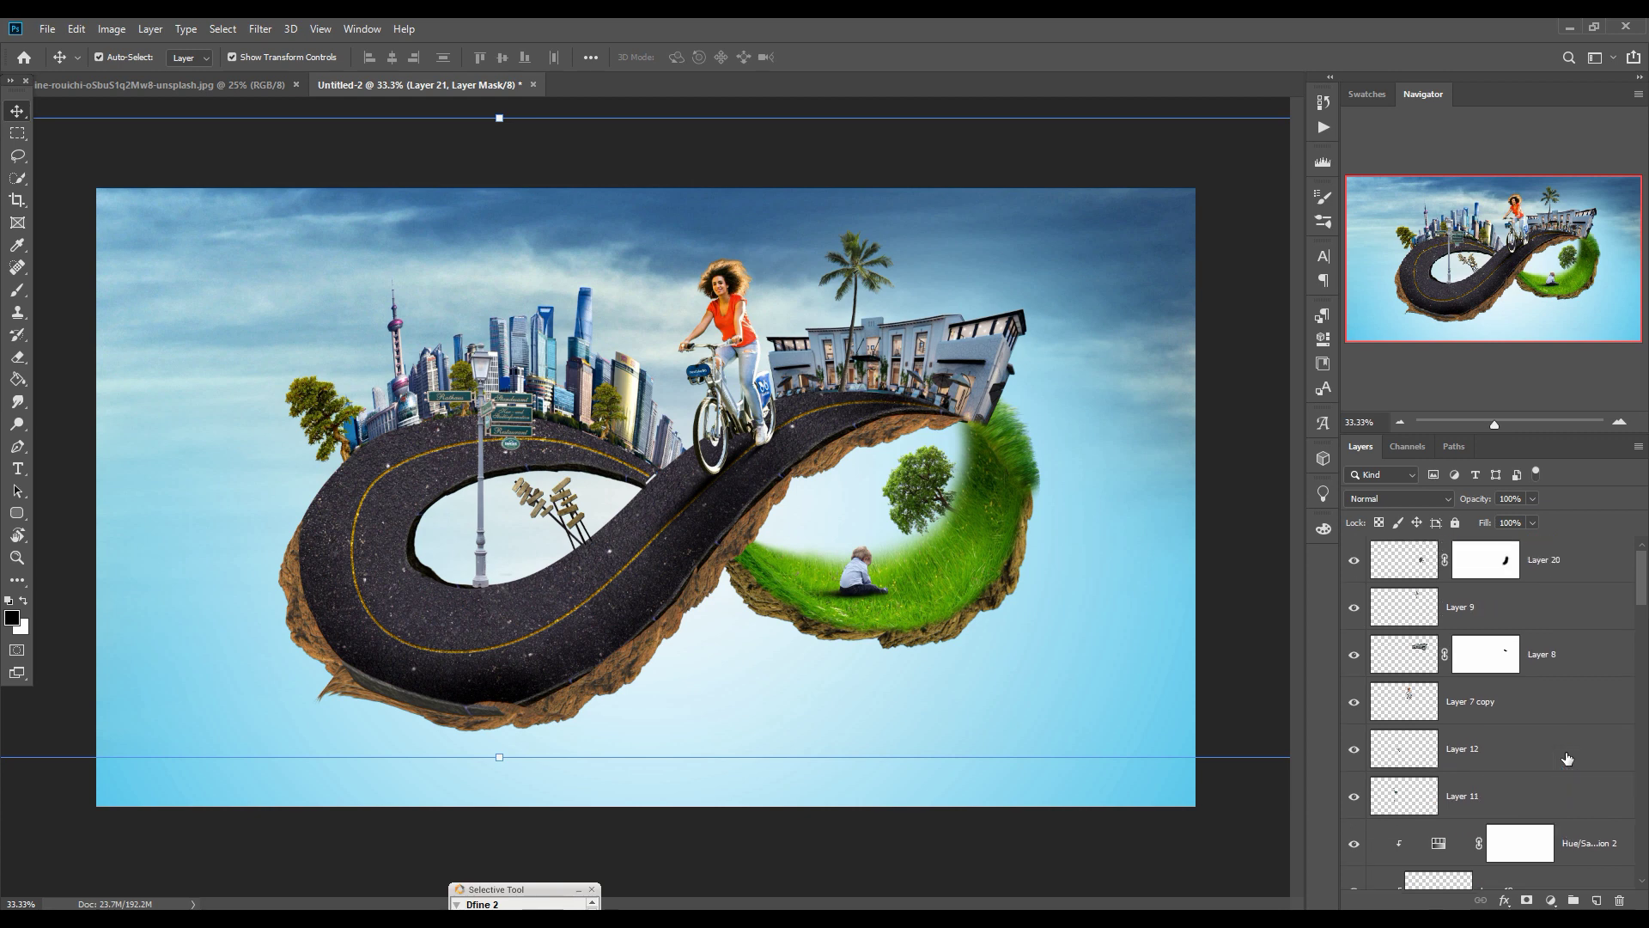
pyautogui.click(1559, 561)
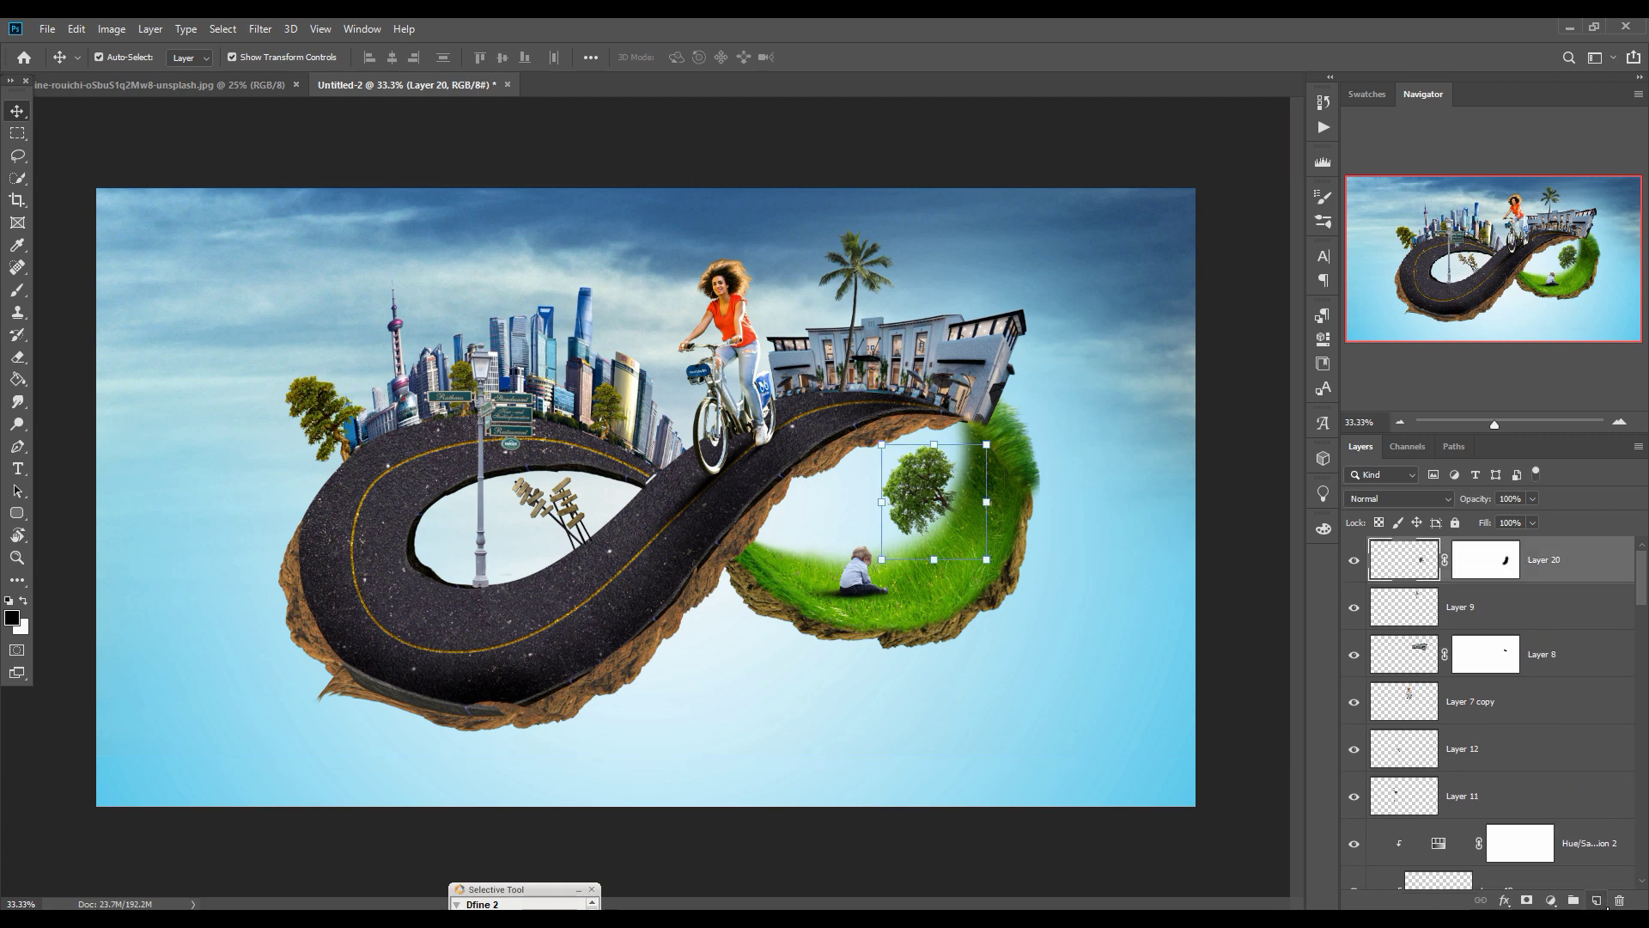
pyautogui.click(1598, 901)
pyautogui.click(18, 292)
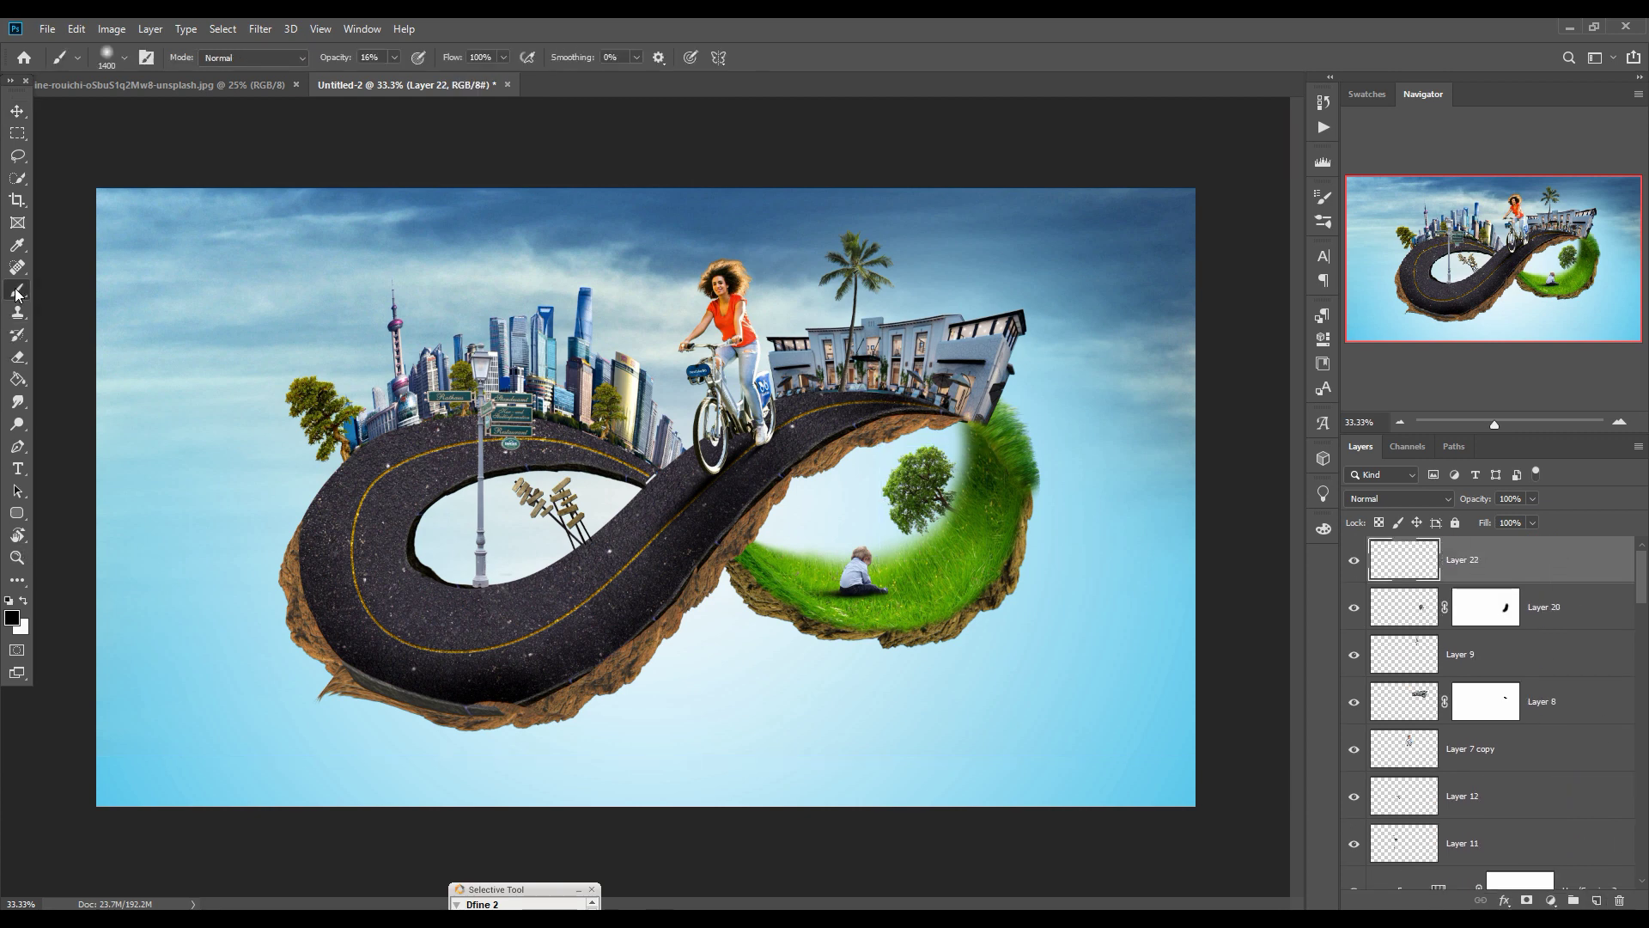
pyautogui.click(12, 617)
pyautogui.click(599, 703)
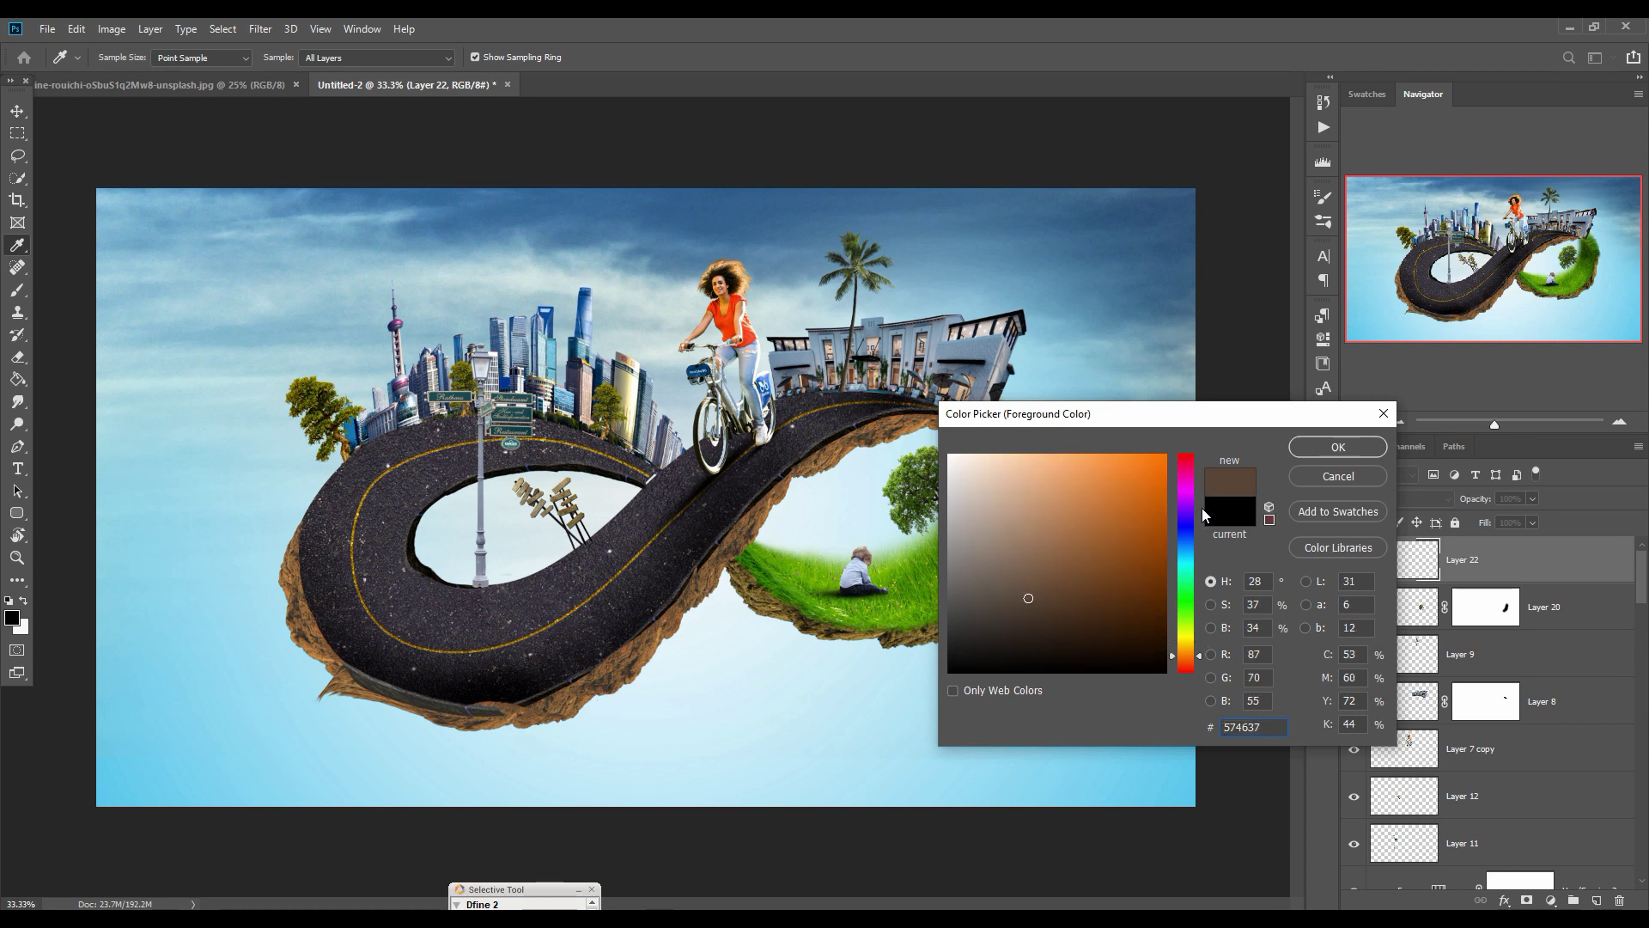
pyautogui.click(1321, 450)
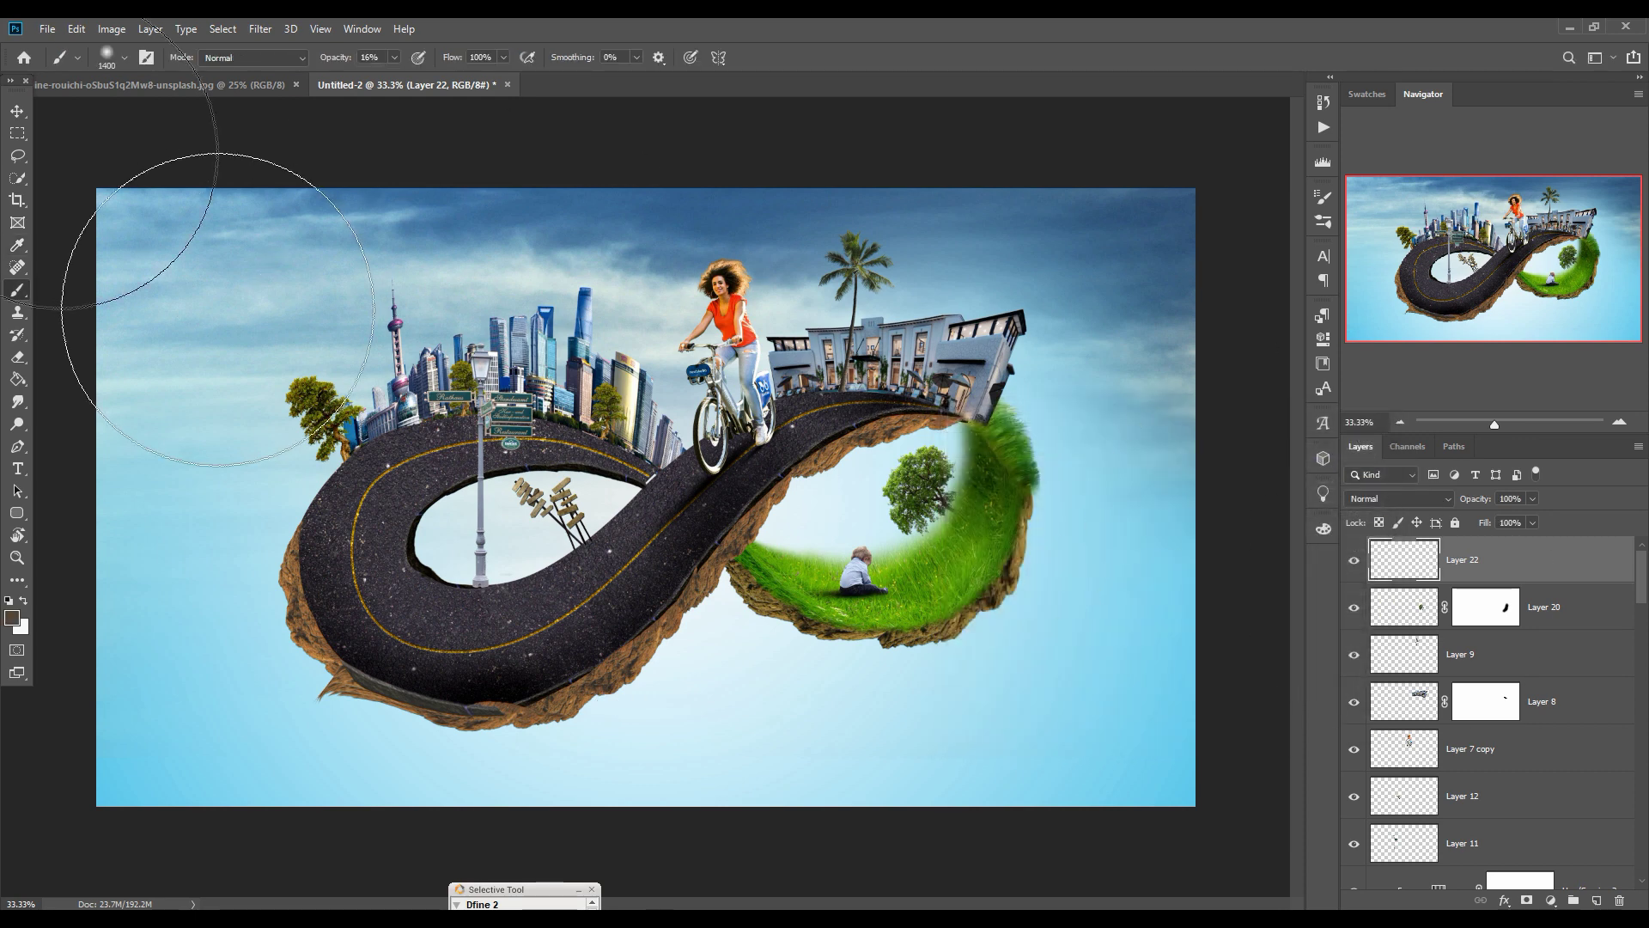
# Step: Choose the debris 2 brush from the debris brush set and rotate its tip about a quarter turn
pyautogui.click(124, 57)
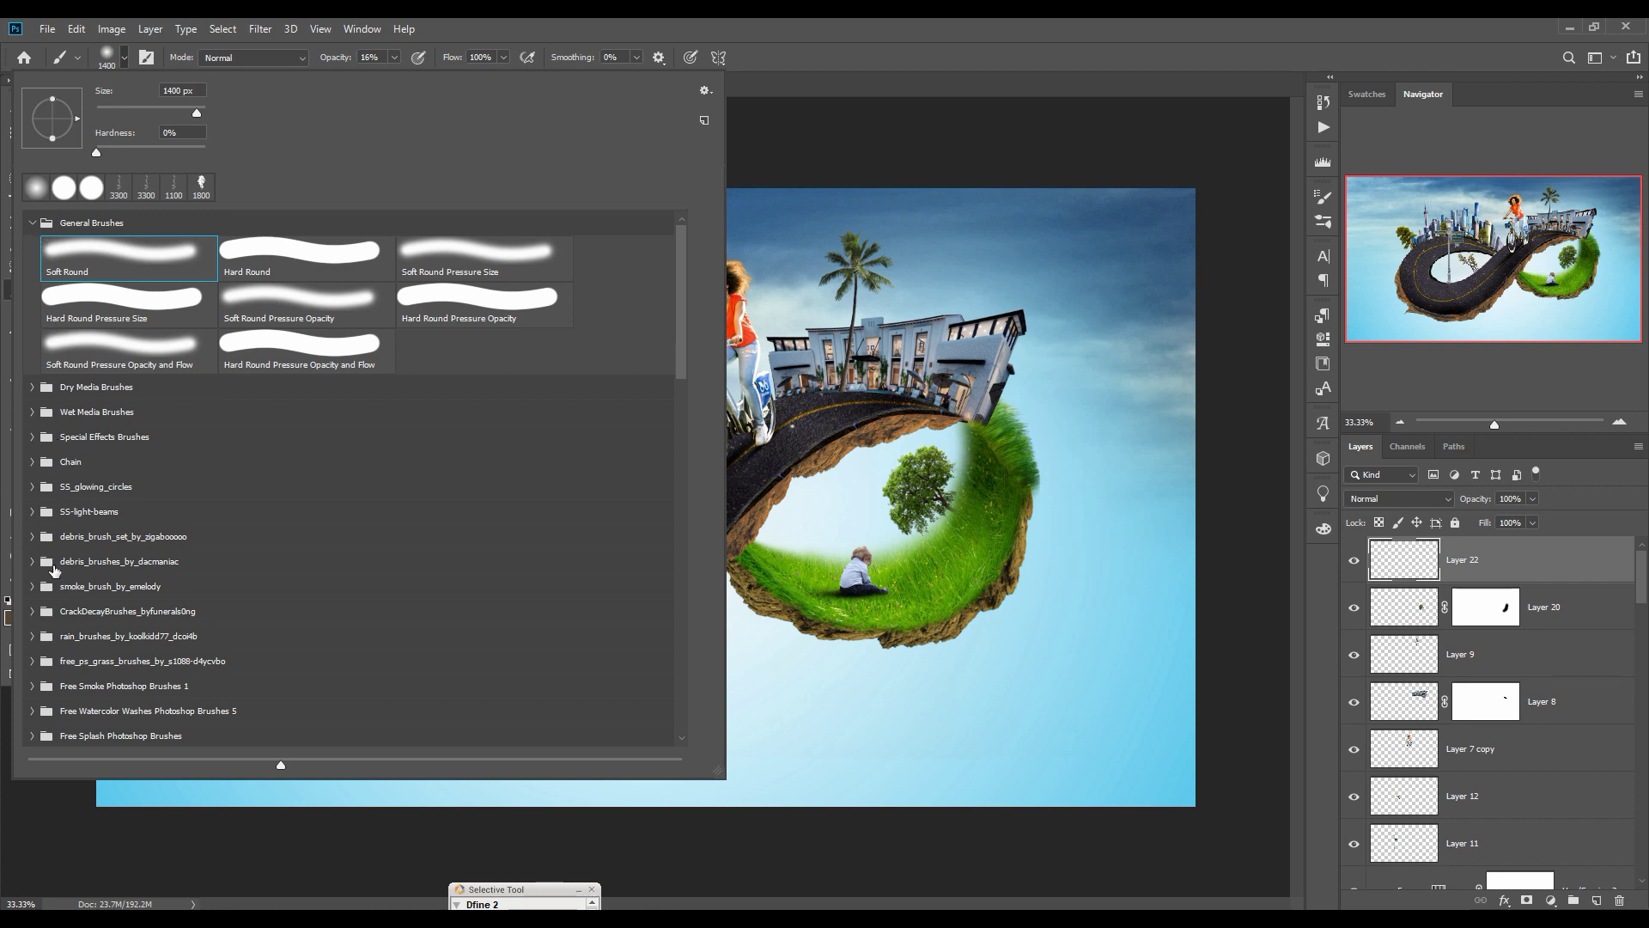
pyautogui.click(32, 537)
pyautogui.click(303, 596)
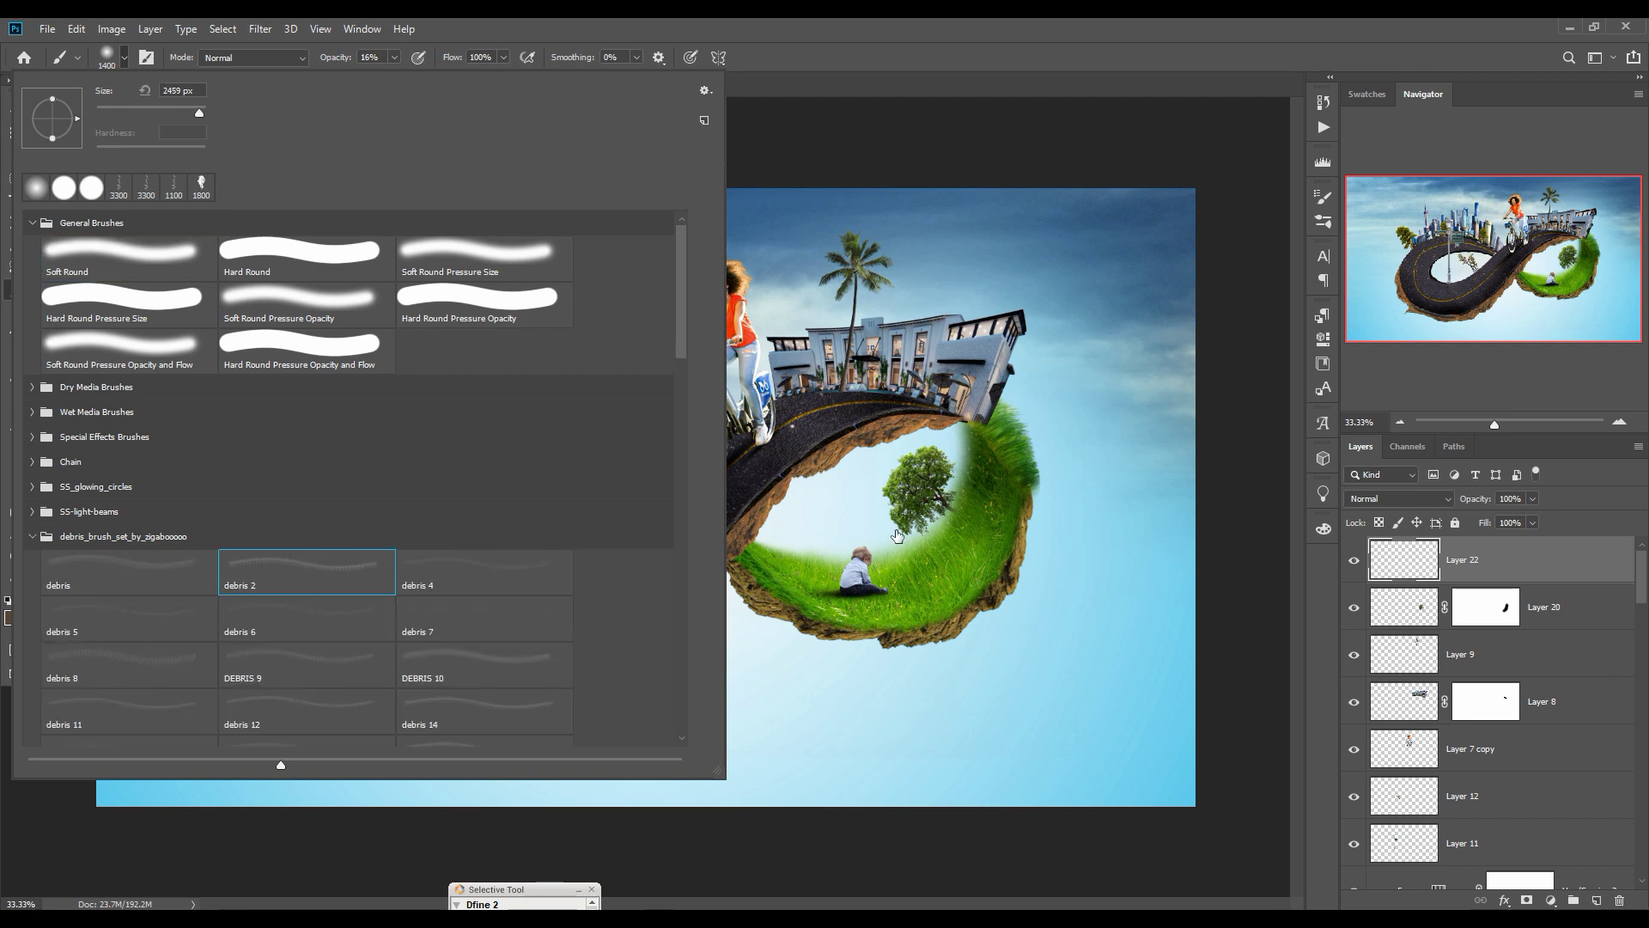
pyautogui.click(924, 18)
pyautogui.rightClick(729, 204)
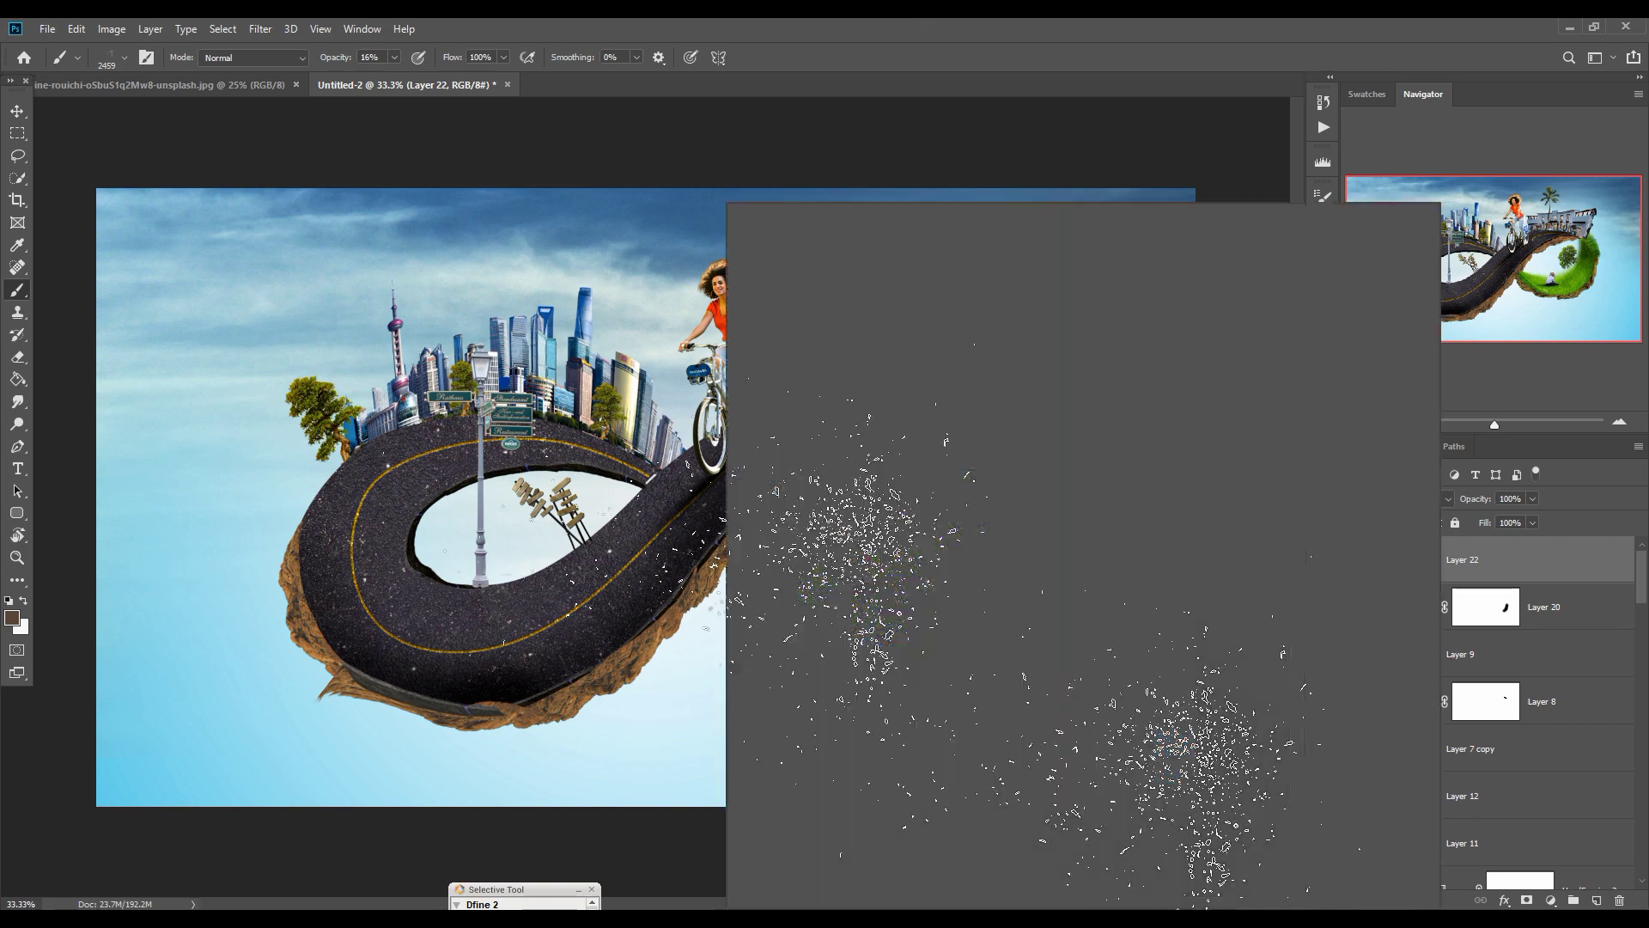
pyautogui.moveTo(792, 253); pyautogui.dragTo(763, 228)
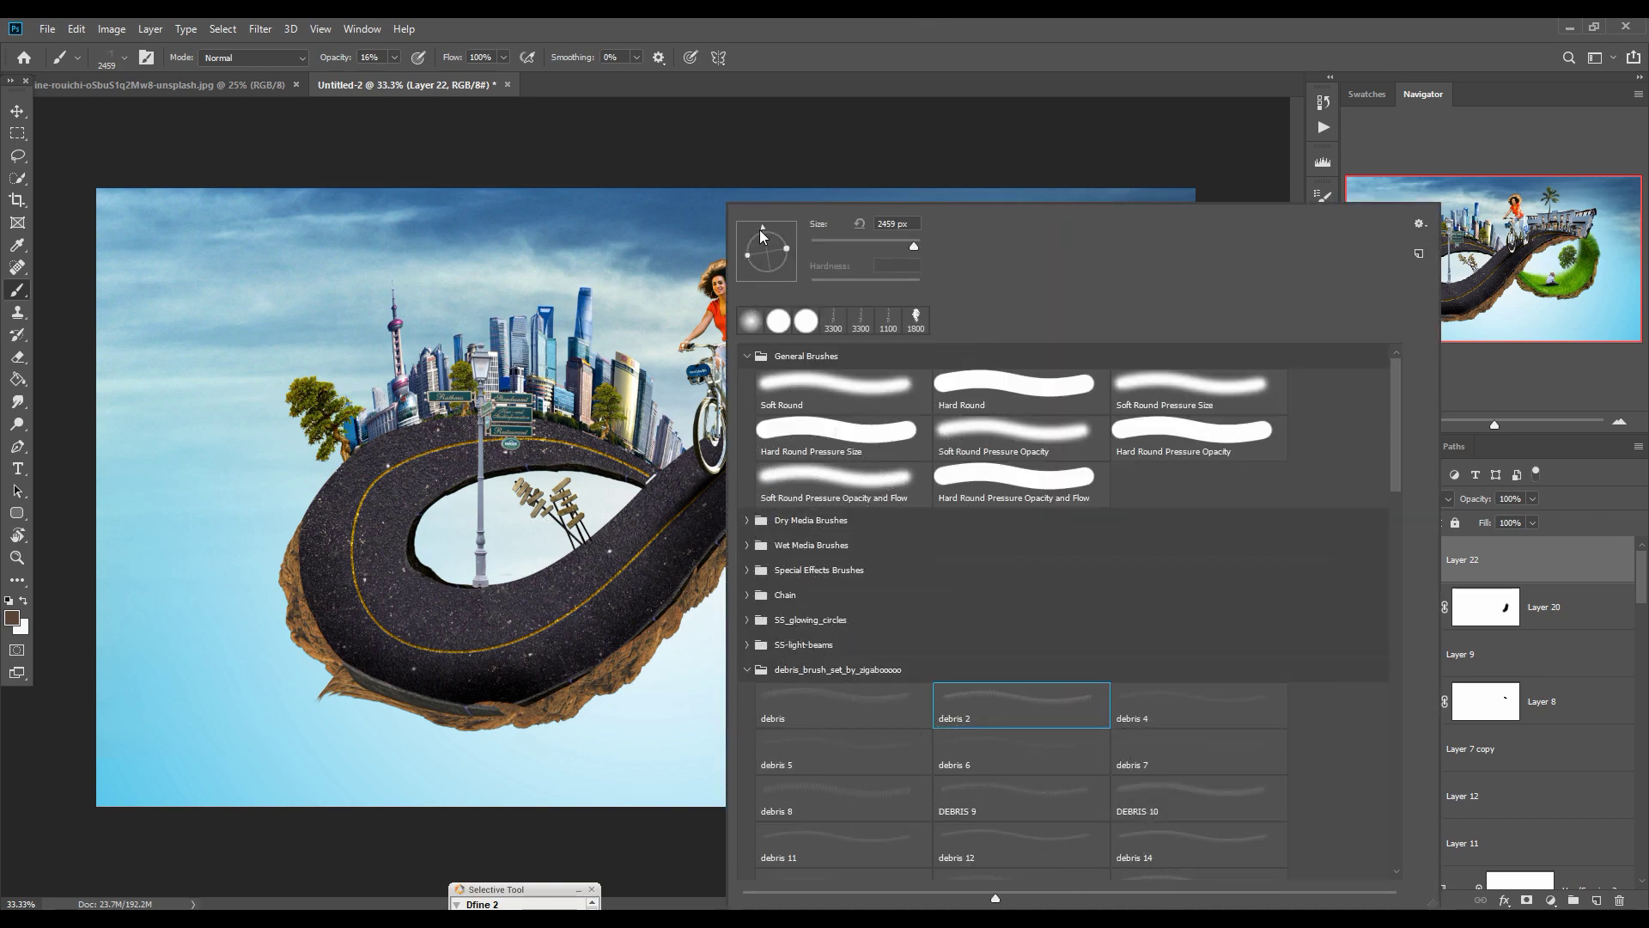
pyautogui.click(879, 77)
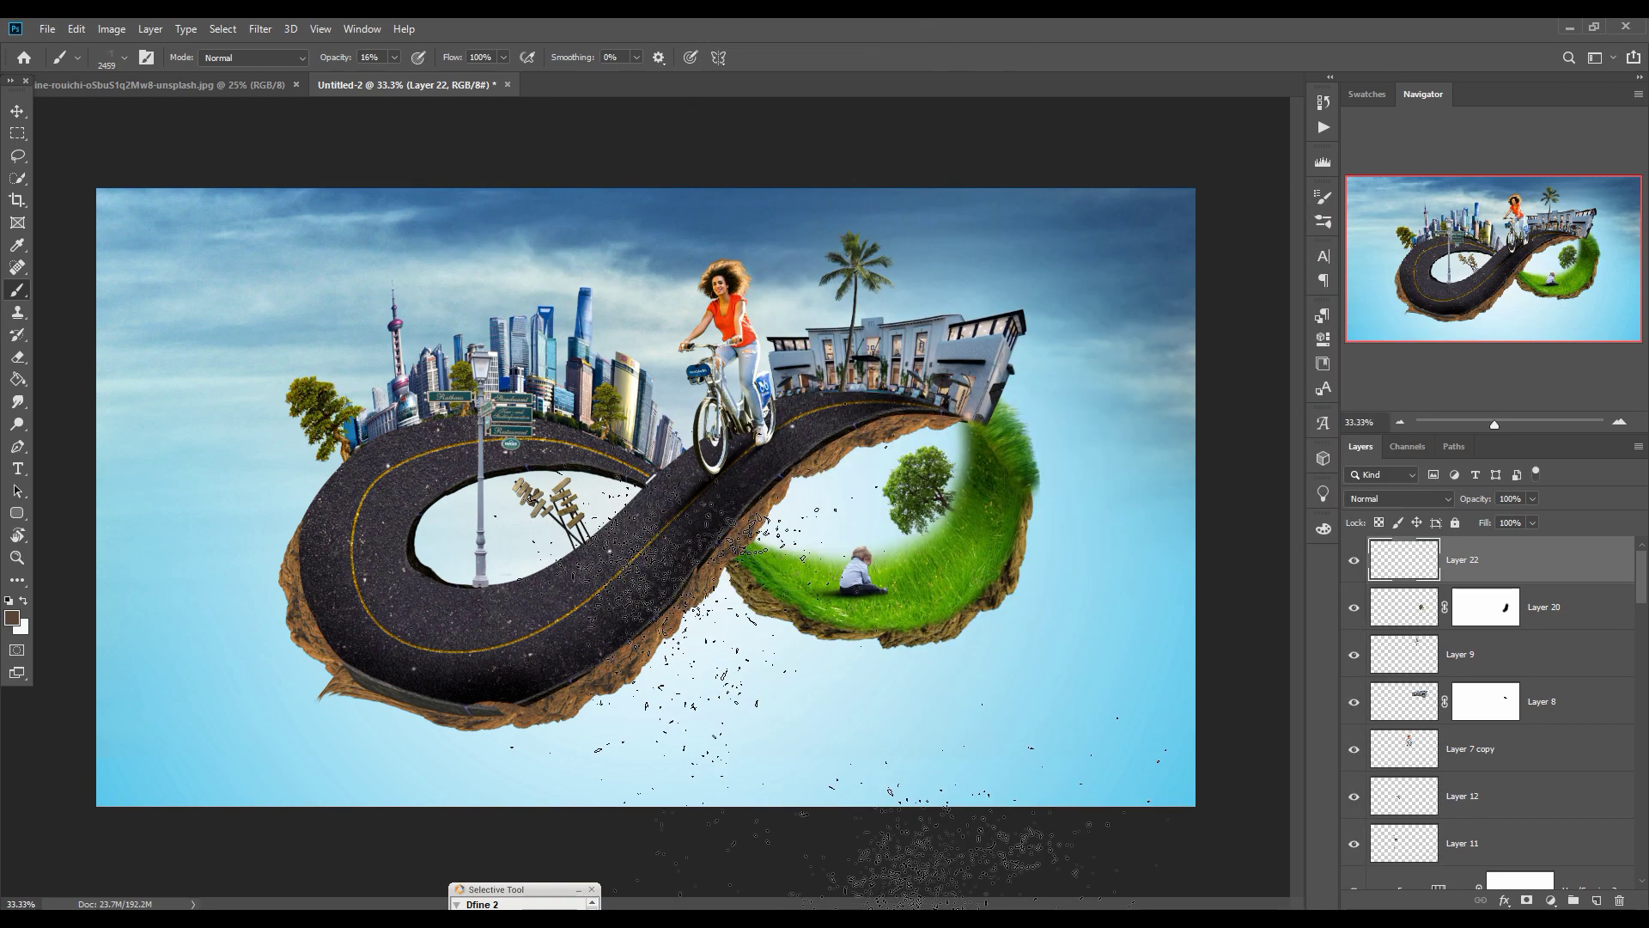
# Step: Reduce the debris brush to 900 px and set its opacity to 100%
pyautogui.press('[')
pyautogui.press('[')
pyautogui.press('[')
pyautogui.press('[')
pyautogui.press('[')
pyautogui.press('[')
pyautogui.press('[')
pyautogui.press('[')
pyautogui.press('[')
pyautogui.press('[')
pyautogui.press('[')
pyautogui.press('[')
pyautogui.press('[')
pyautogui.press('[')
pyautogui.press('[')
pyautogui.press('[')
pyautogui.press('[')
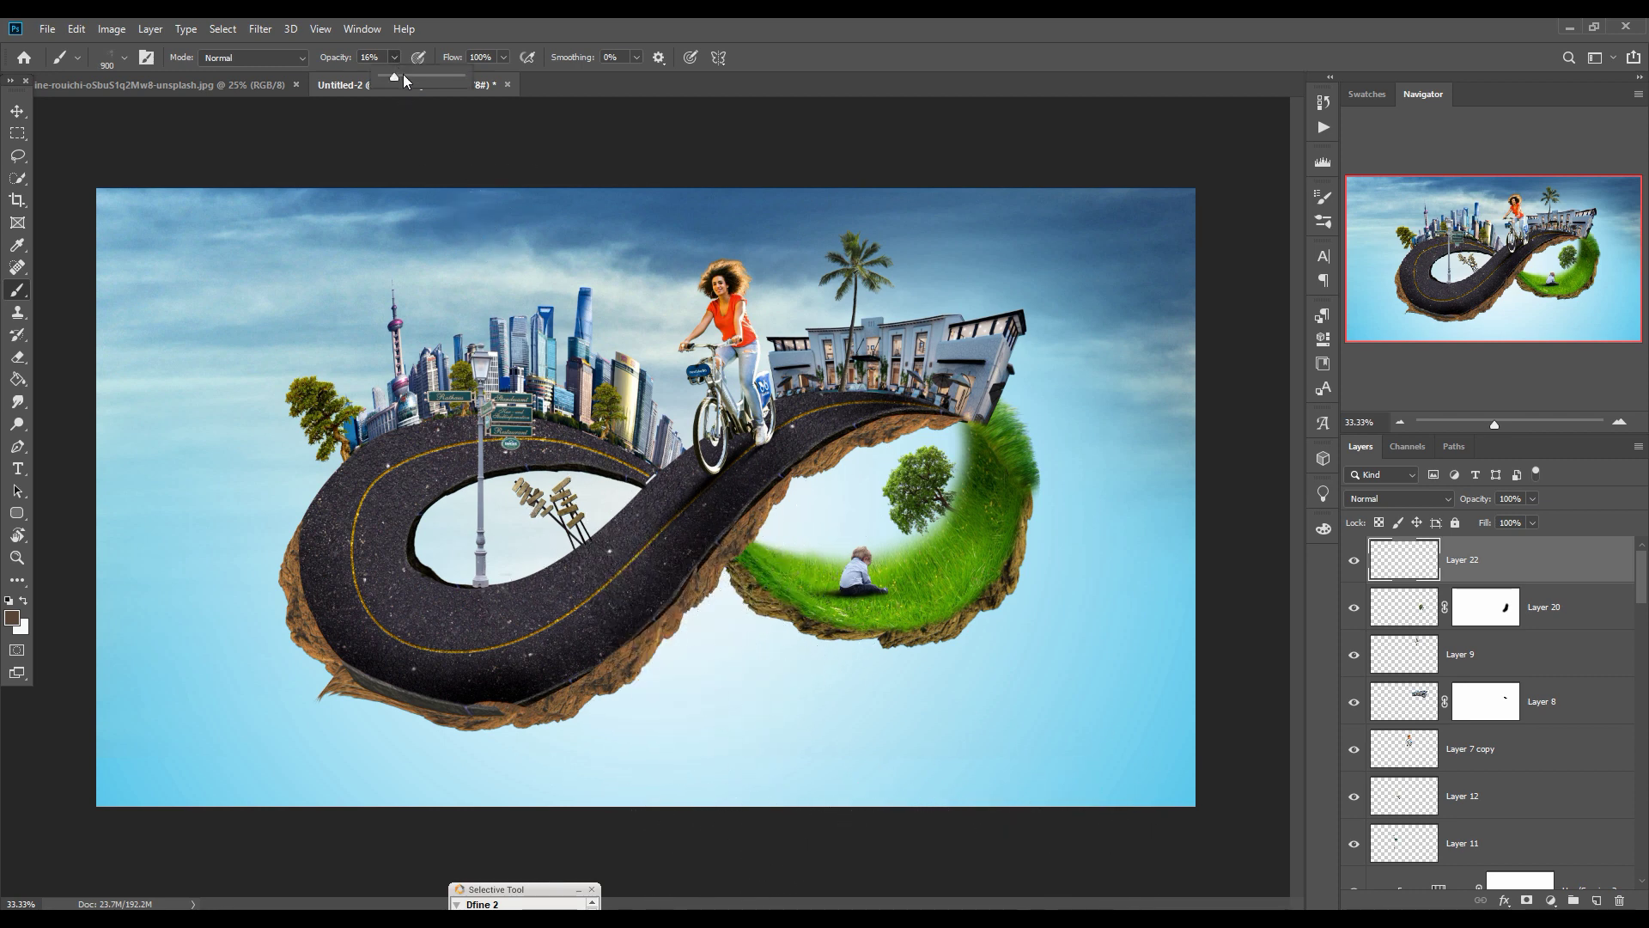
# Step: Scatter brown debris beneath the road's rocky underside and around the lower and outer edge of the grassy loop
pyautogui.click(773, 678)
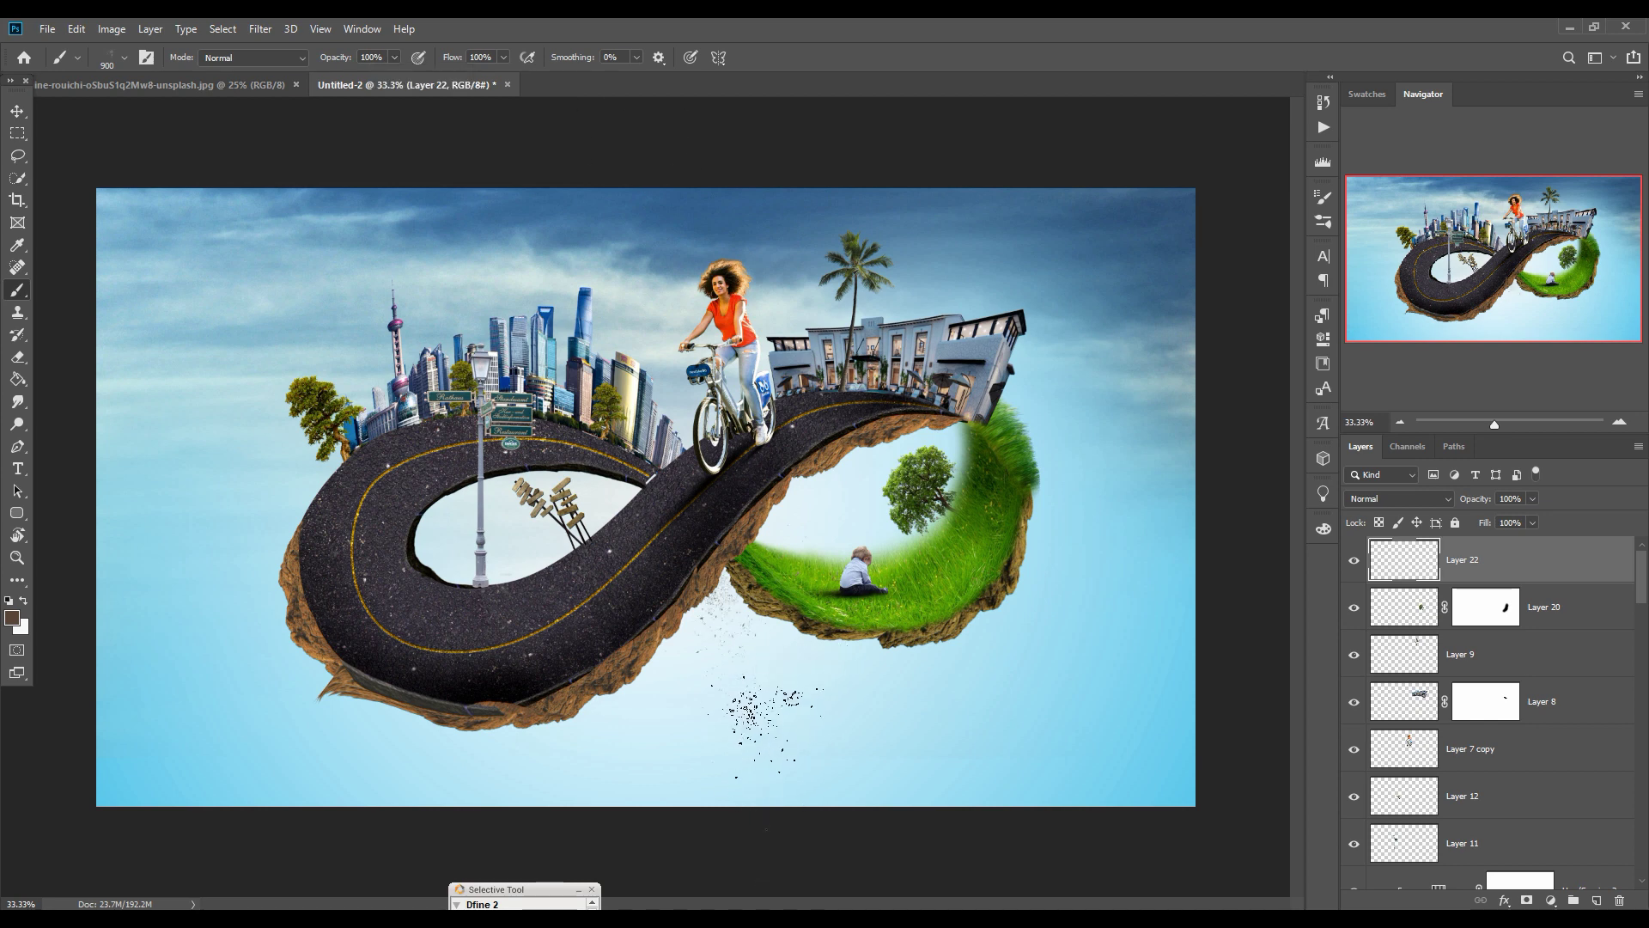
pyautogui.click(752, 692)
pyautogui.click(721, 700)
pyautogui.click(717, 705)
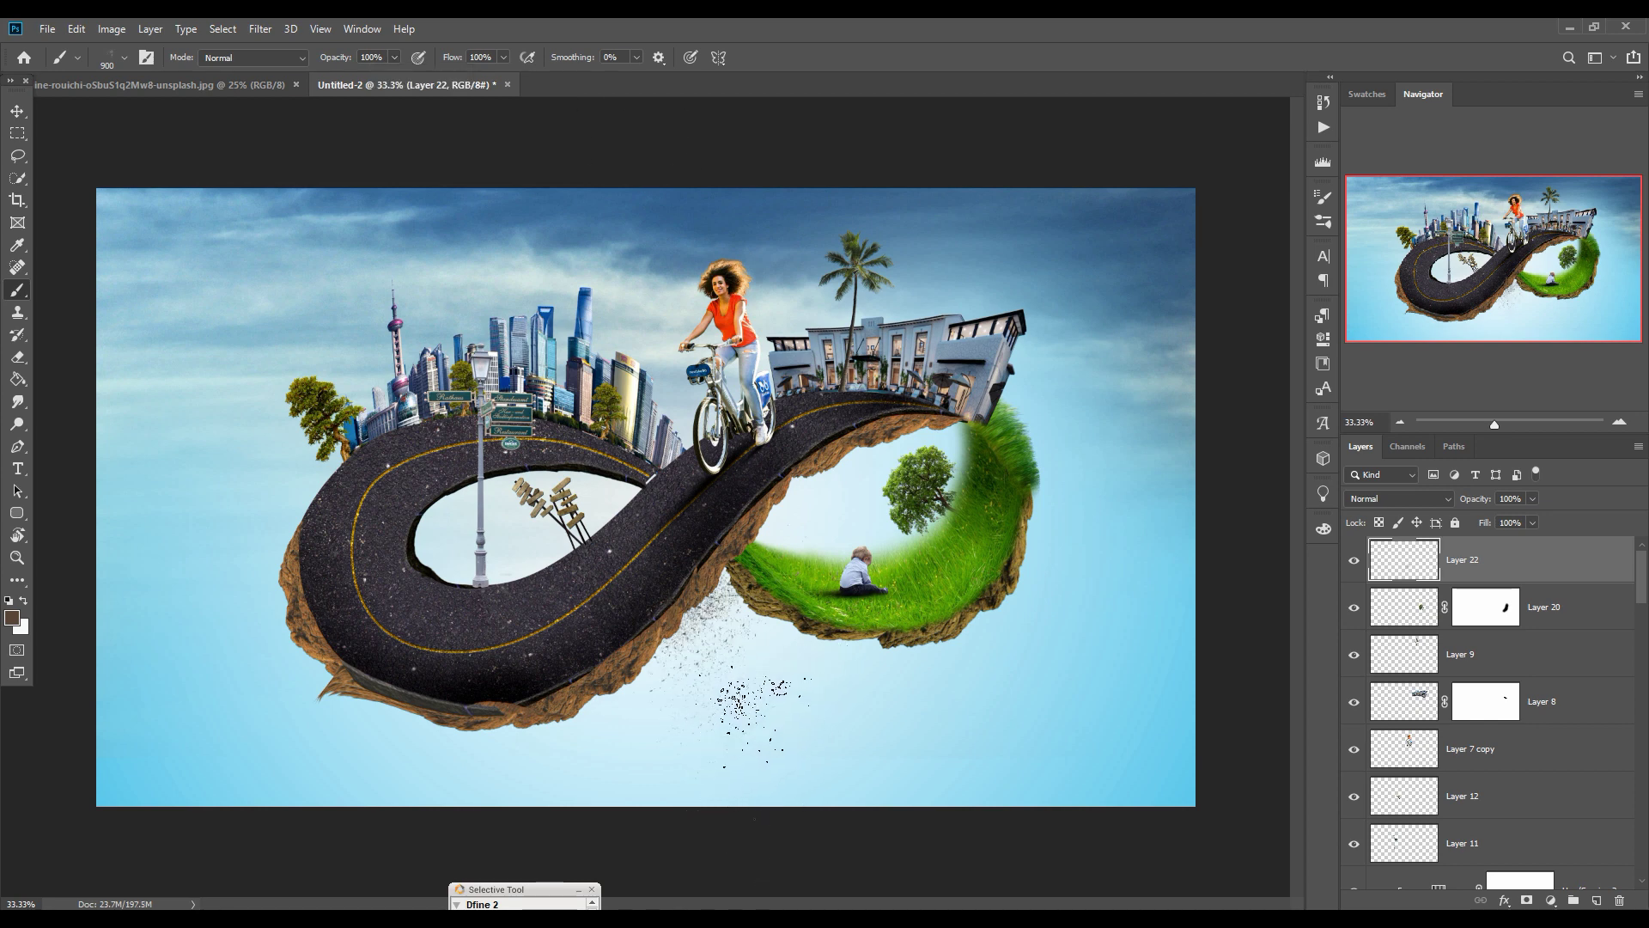
pyautogui.click(698, 749)
pyautogui.click(688, 751)
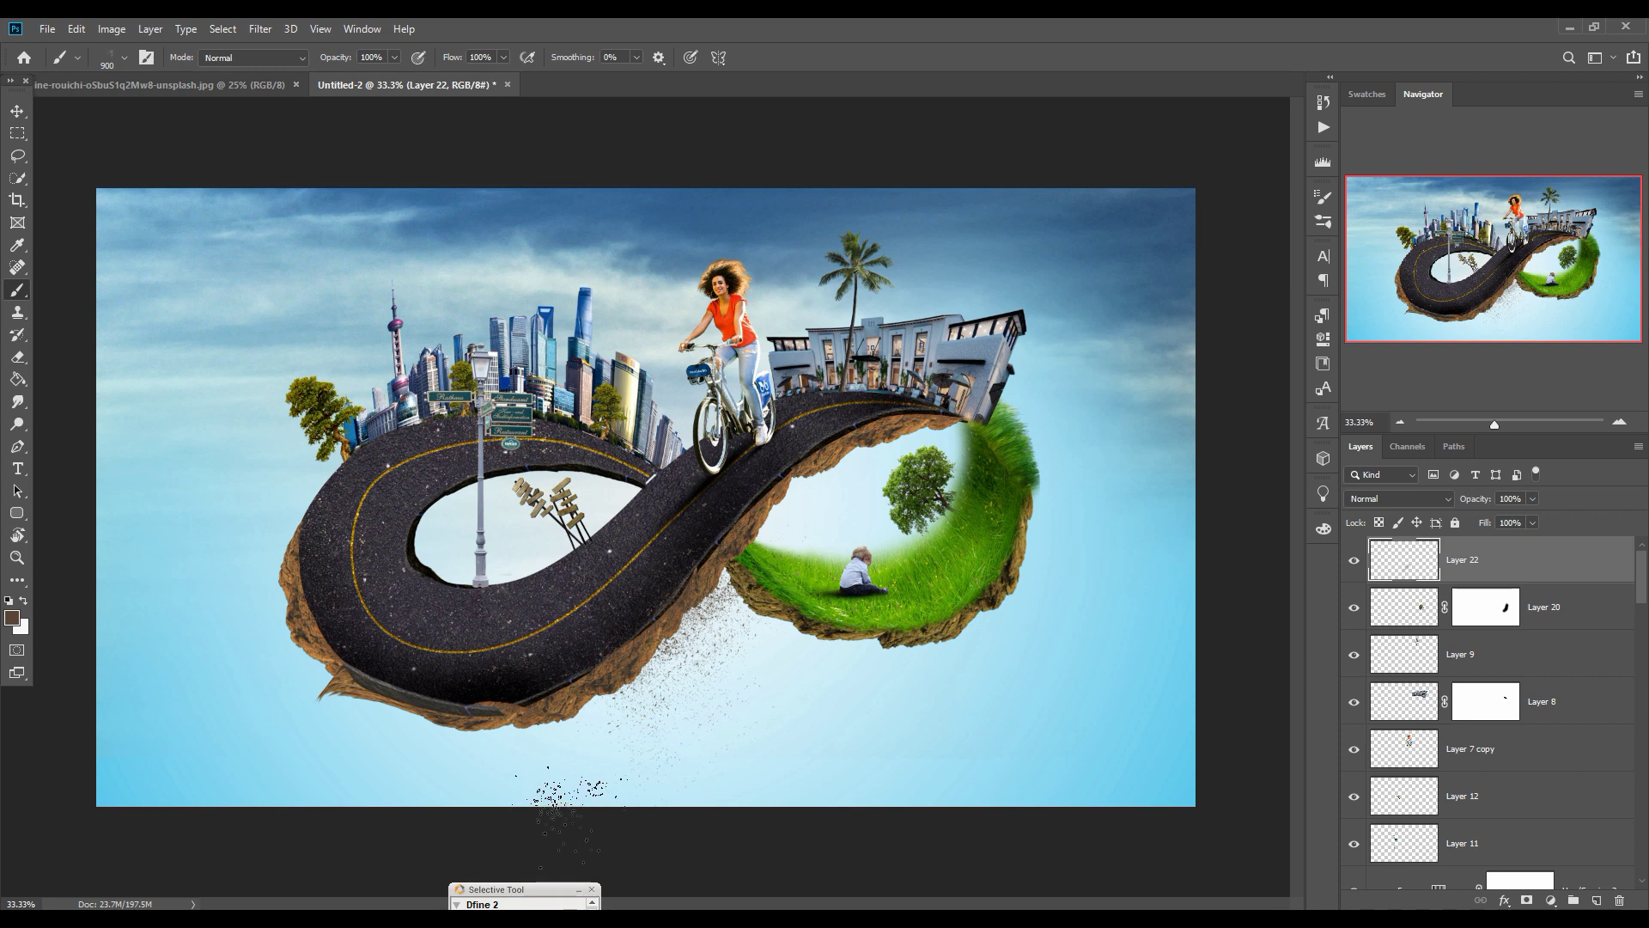
pyautogui.click(614, 786)
pyautogui.click(602, 795)
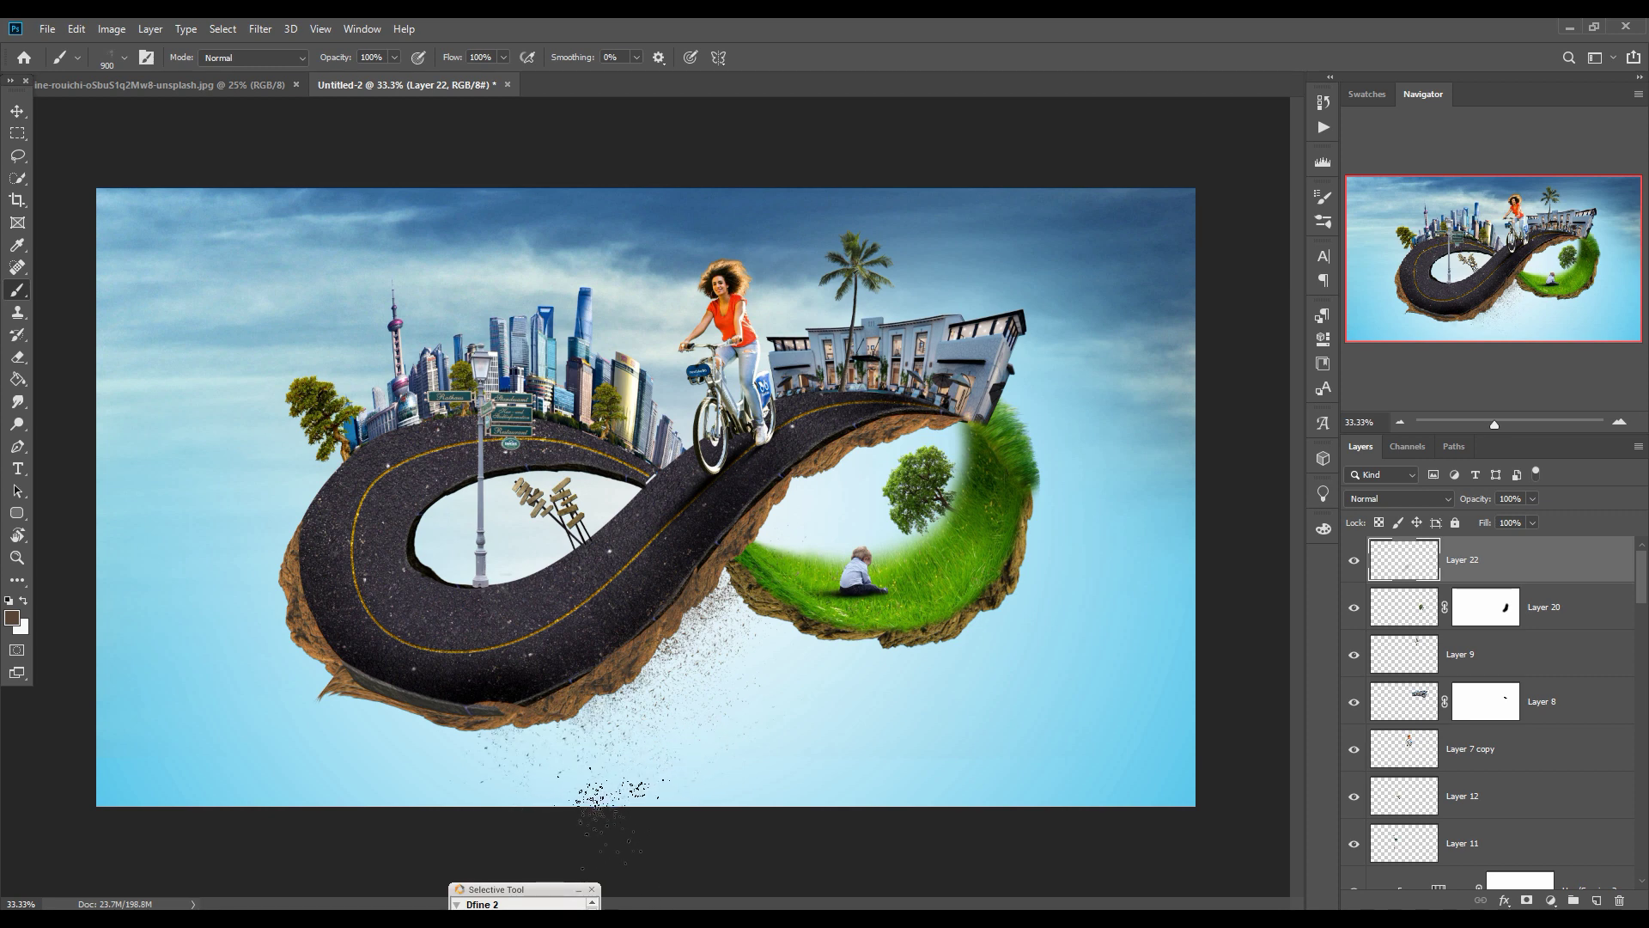
pyautogui.click(507, 825)
pyautogui.click(503, 814)
pyautogui.click(515, 803)
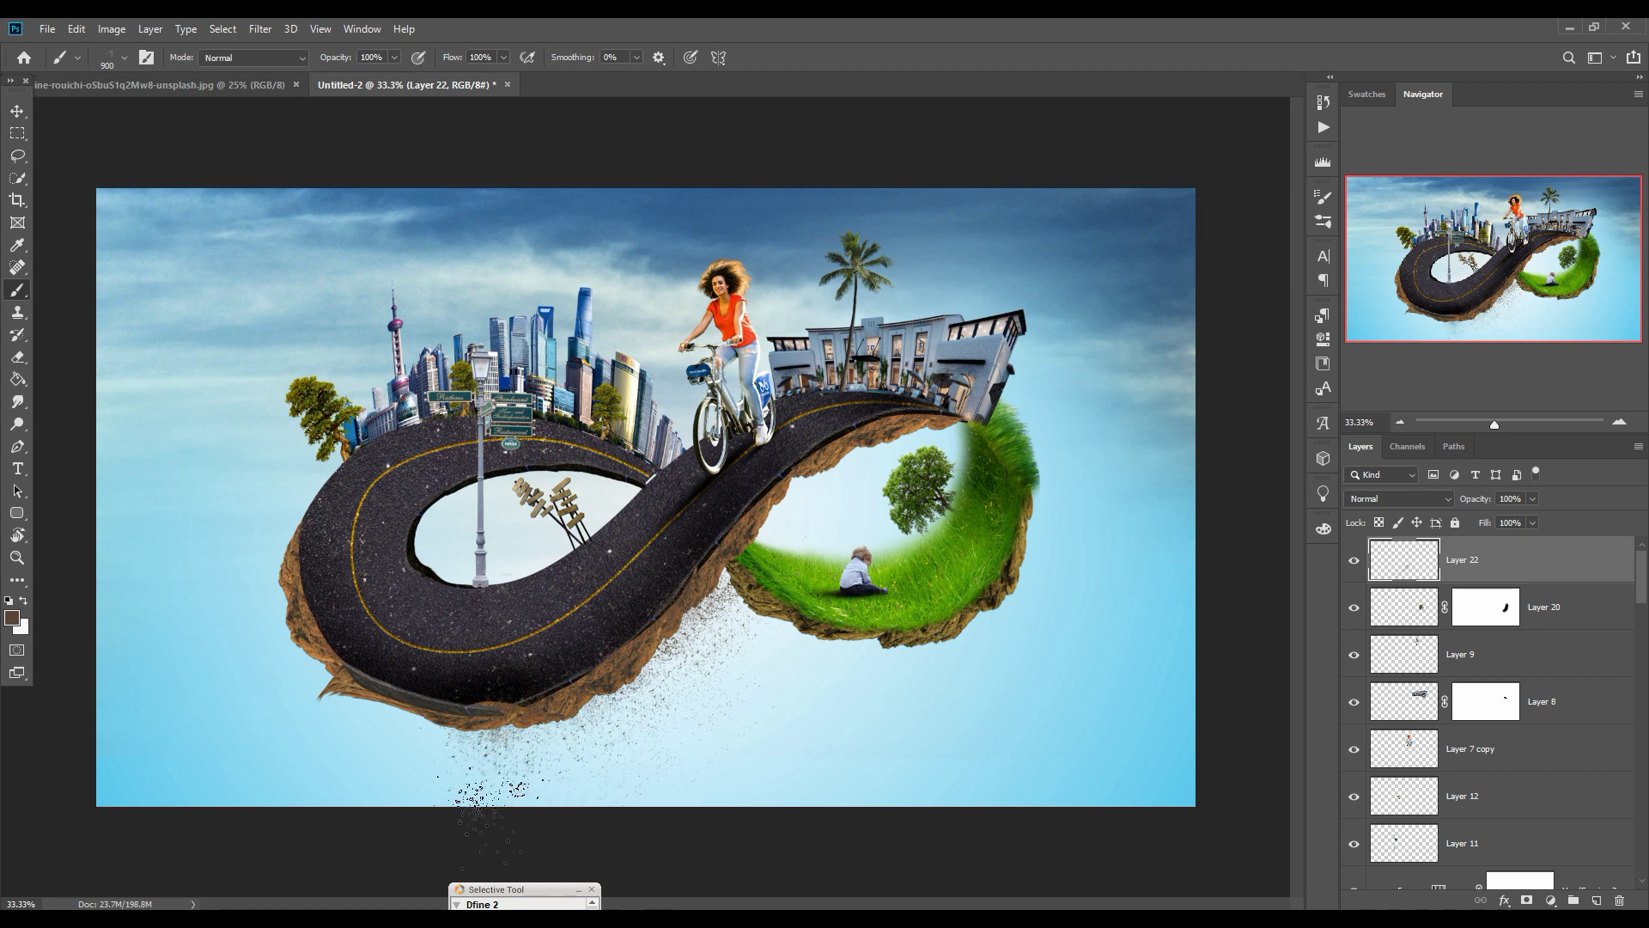
pyautogui.click(447, 794)
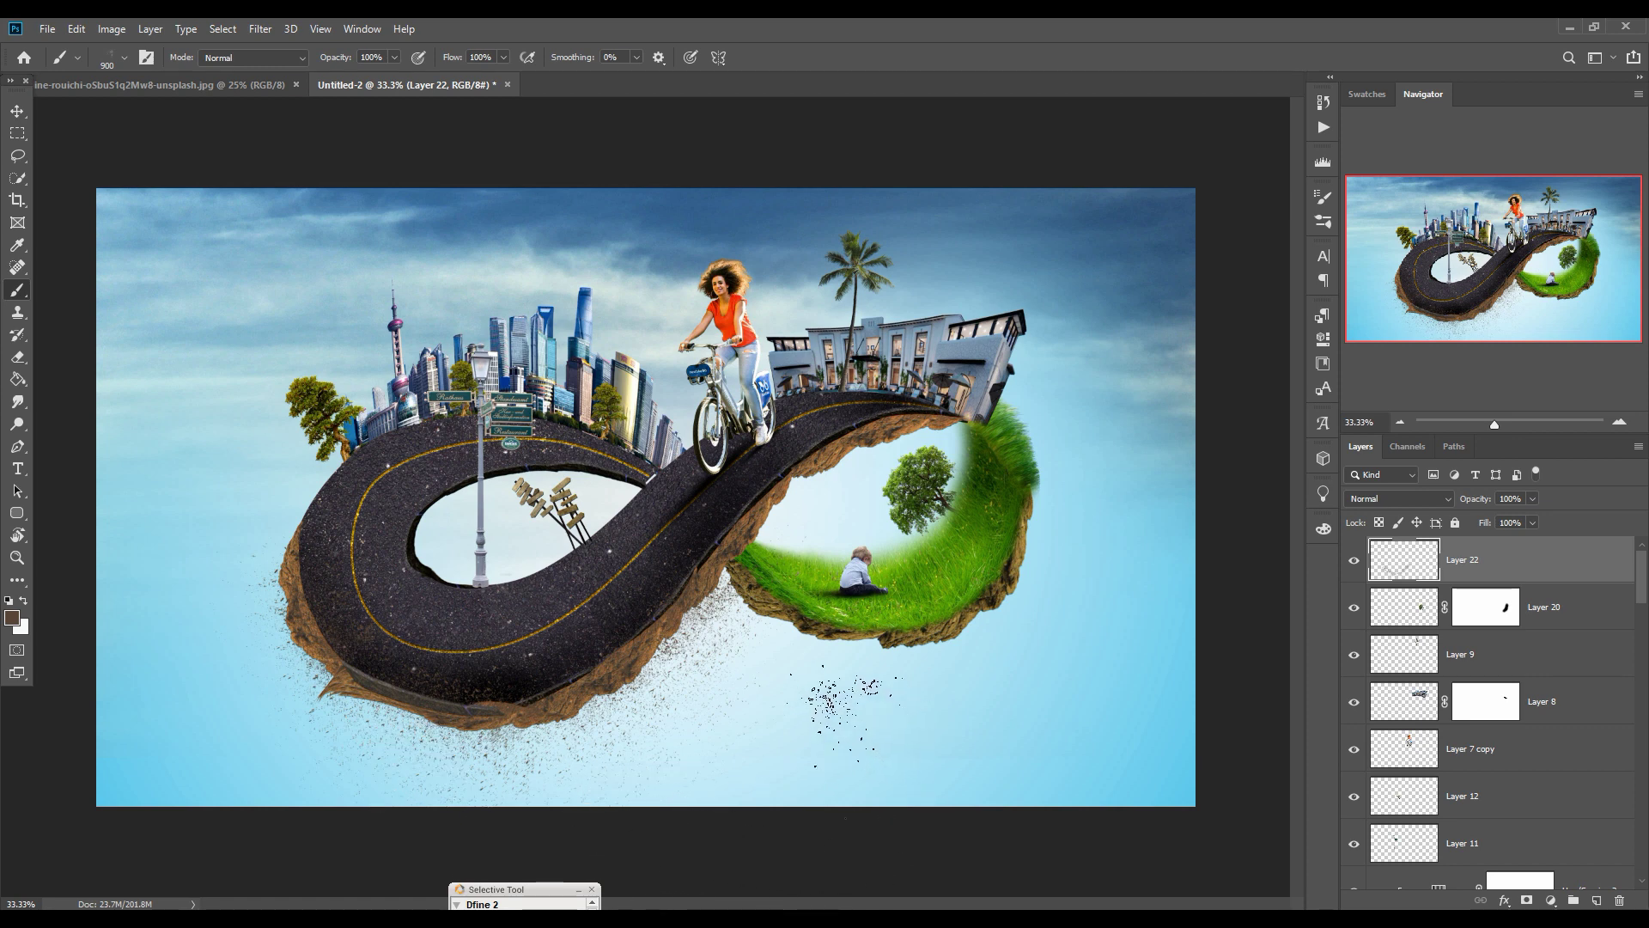
pyautogui.click(944, 657)
pyautogui.moveTo(1044, 700)
pyautogui.mouseDown()
pyautogui.moveTo(1115, 614)
pyautogui.moveTo(1106, 599)
pyautogui.moveTo(1069, 661)
pyautogui.mouseUp()
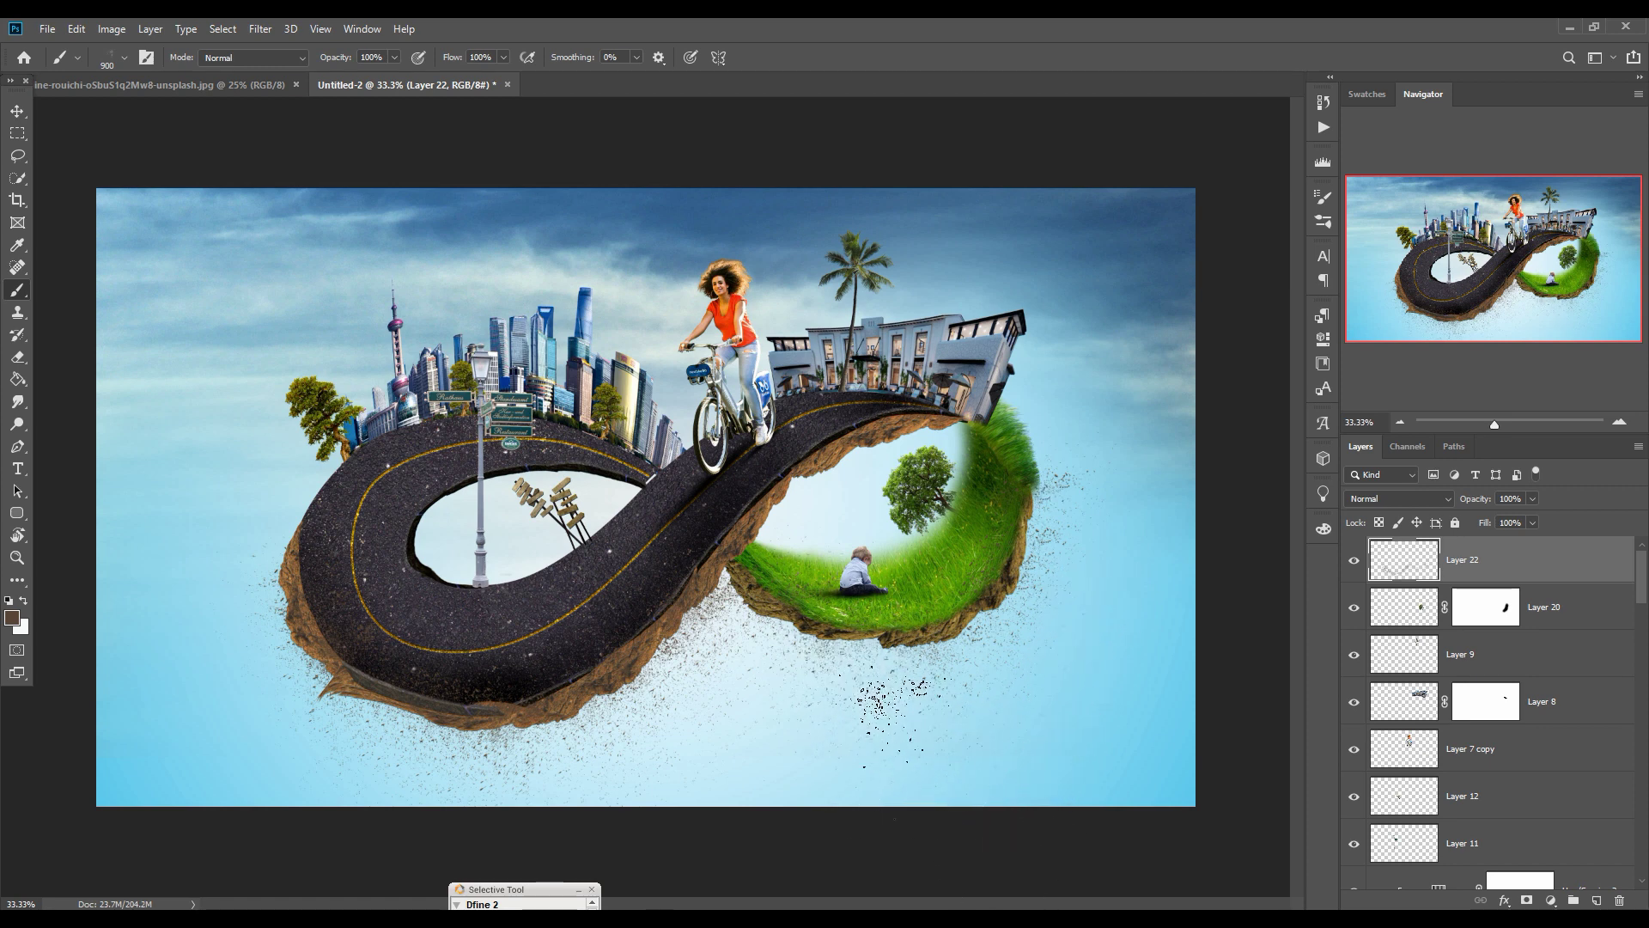
# Step: Add a layer mask to the debris layer and hide debris beside the grassy loop with a 900 px Soft Round black brush
pyautogui.click(1527, 901)
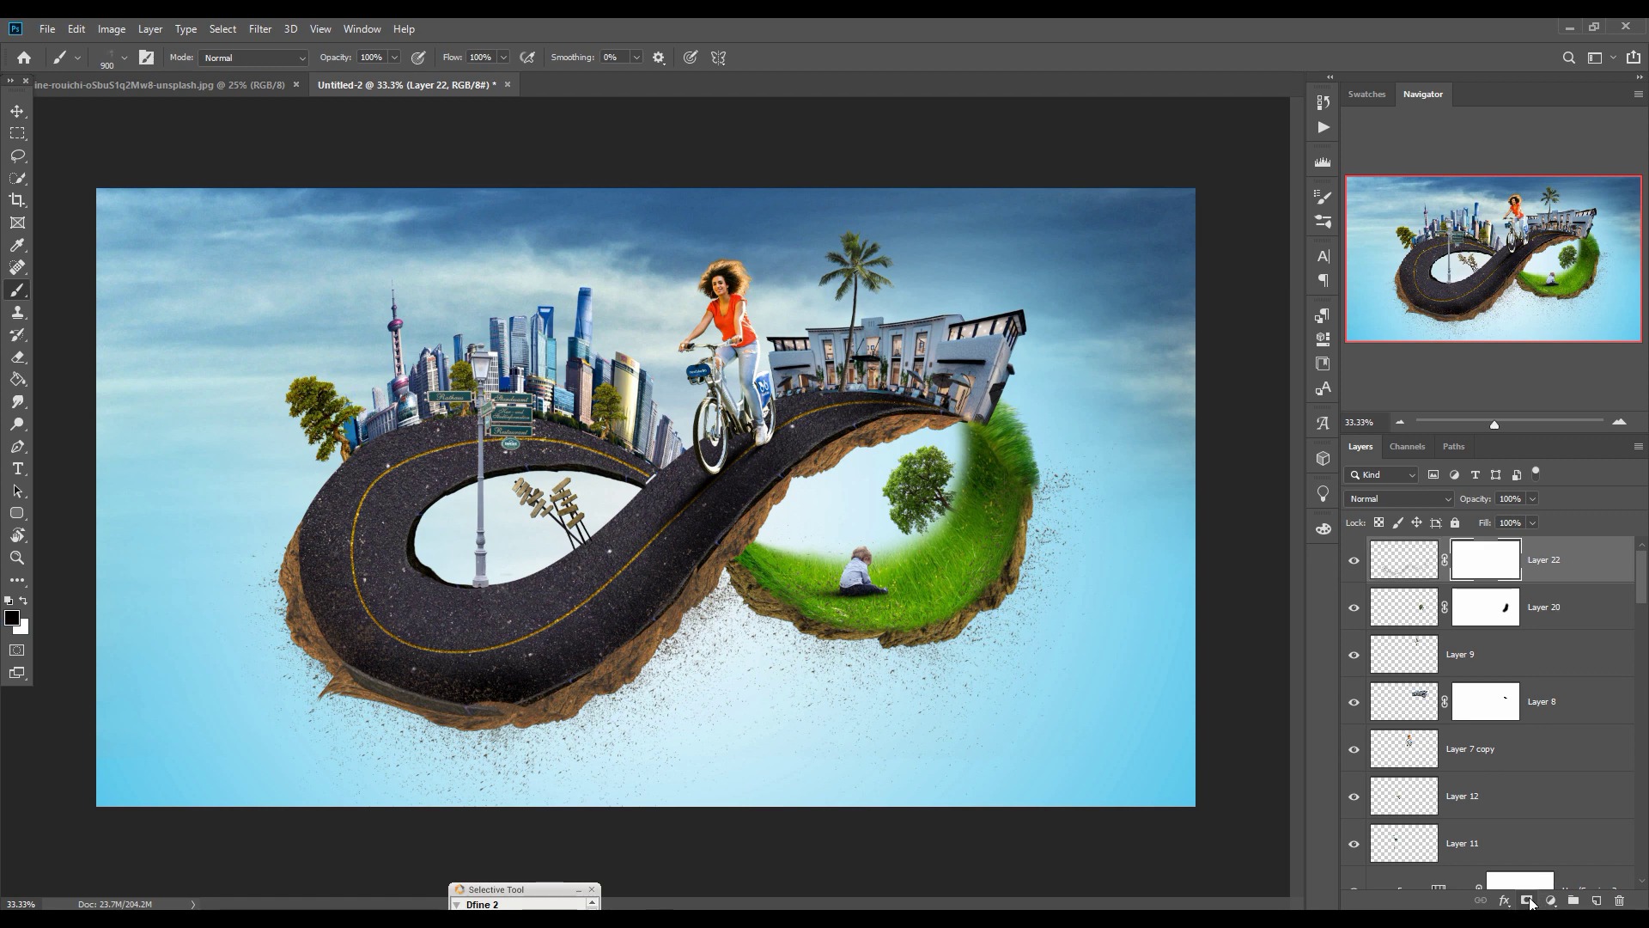
pyautogui.click(124, 58)
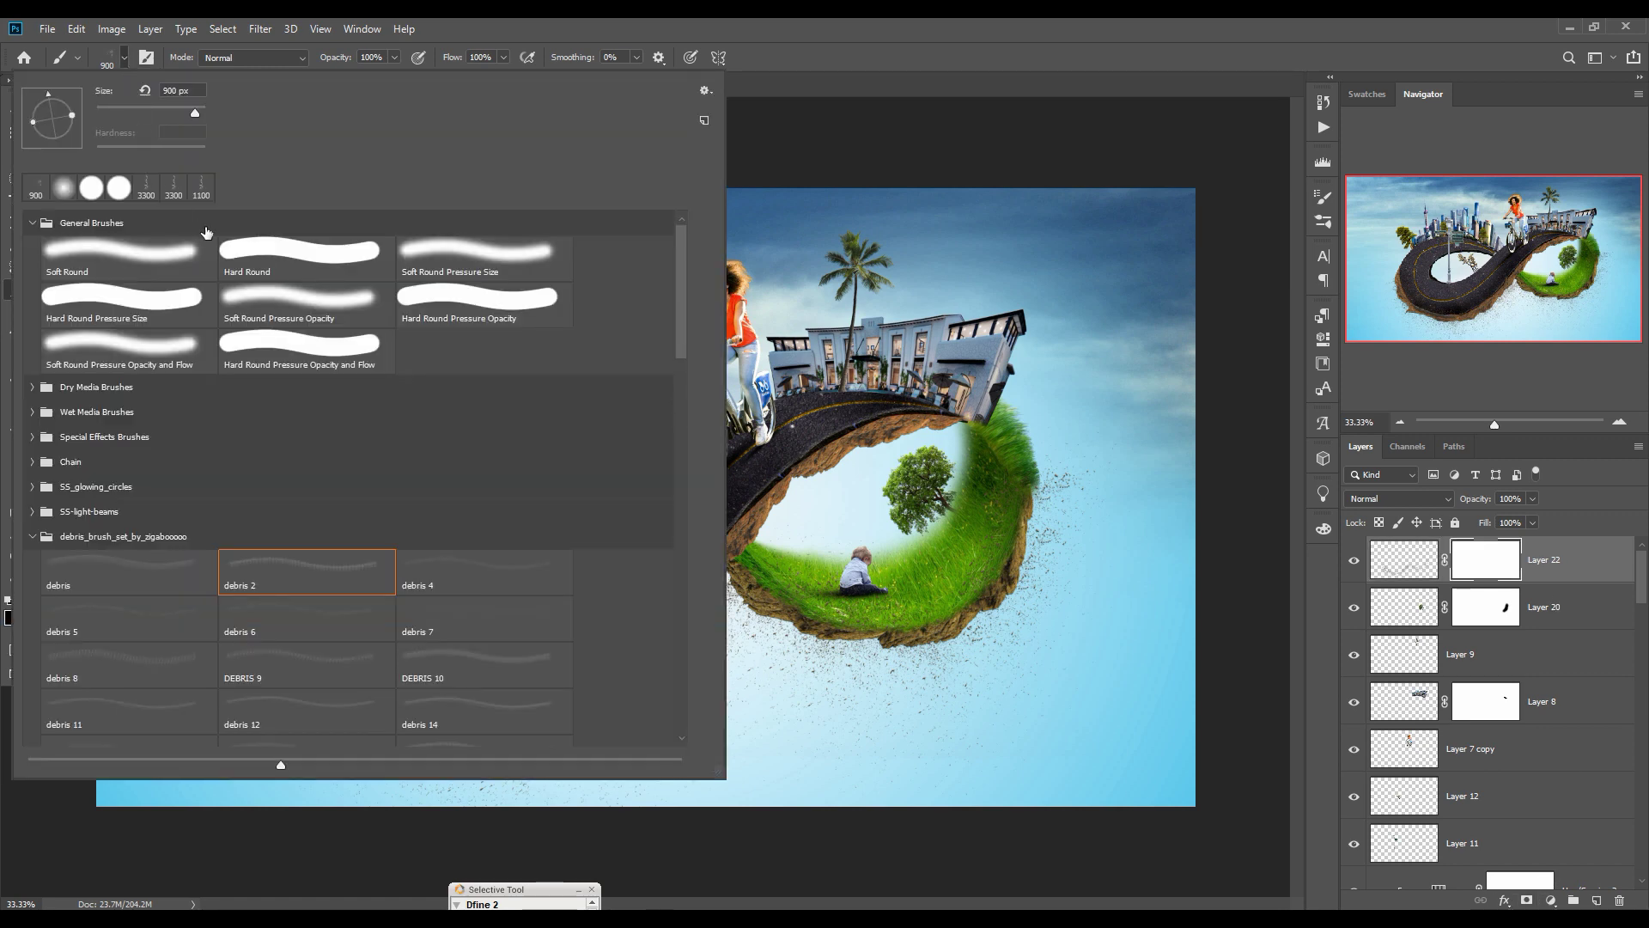
pyautogui.click(184, 262)
pyautogui.click(1194, 606)
pyautogui.click(1170, 533)
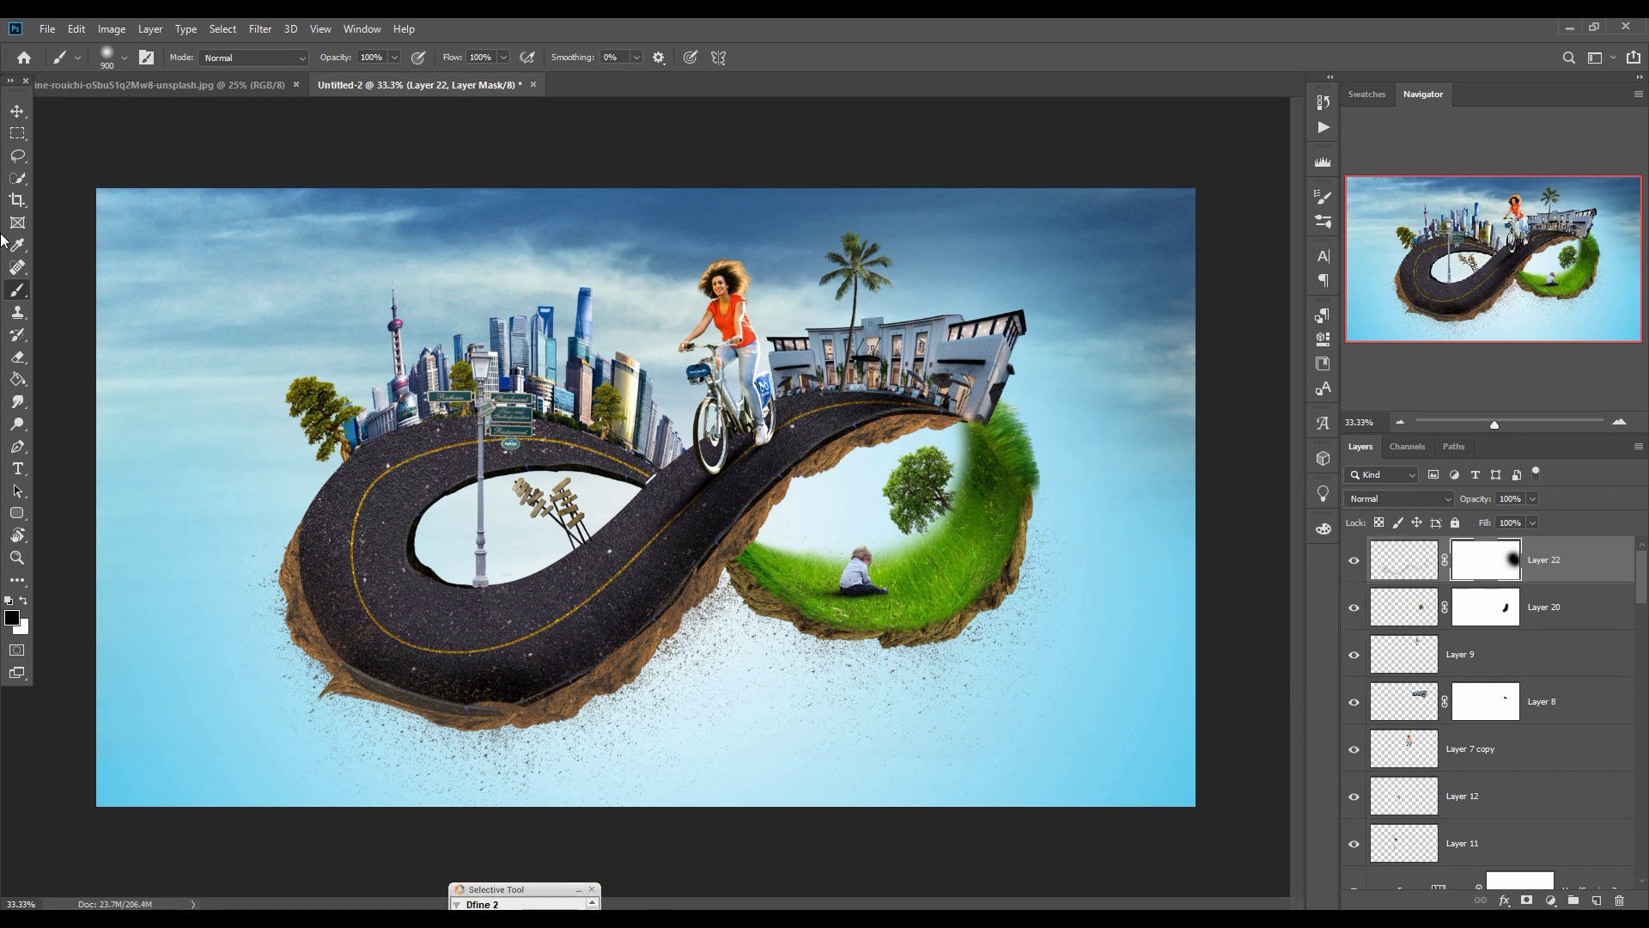
# Step: Place a flock of black birds on a new top layer in the sky above and beside the skyline tower
pyautogui.click(17, 110)
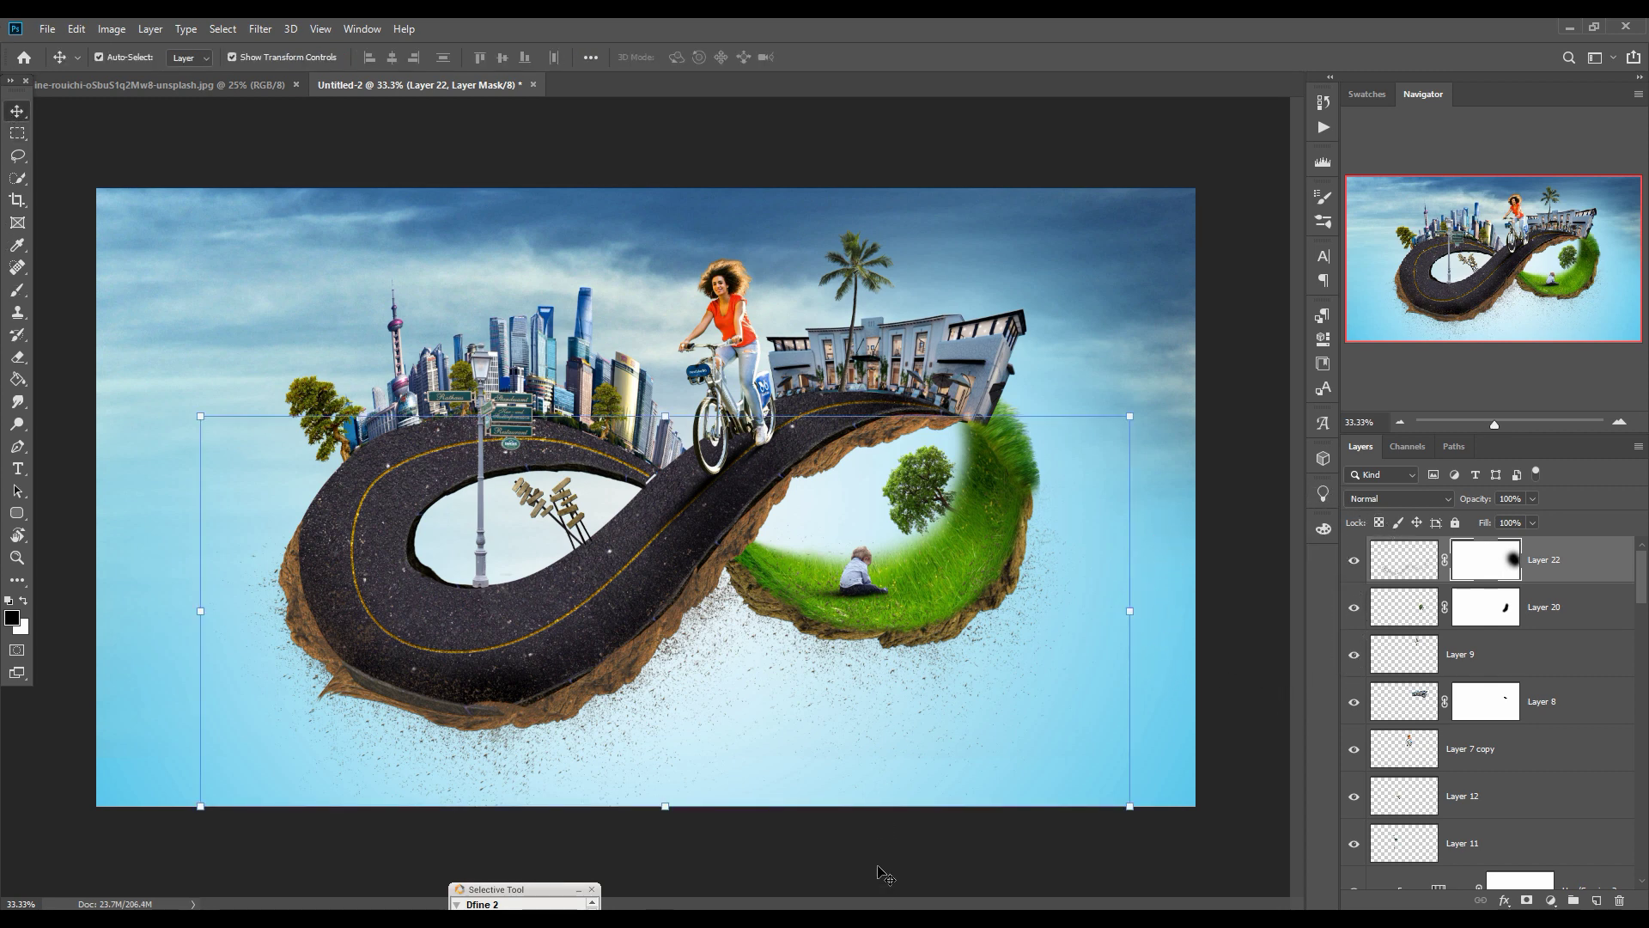
pyautogui.click(889, 917)
# Step: Look through the layer stack for the rock layer beneath the grassy loop and toggle its visibility to identify it
pyautogui.scroll(-5, 1564, 758)
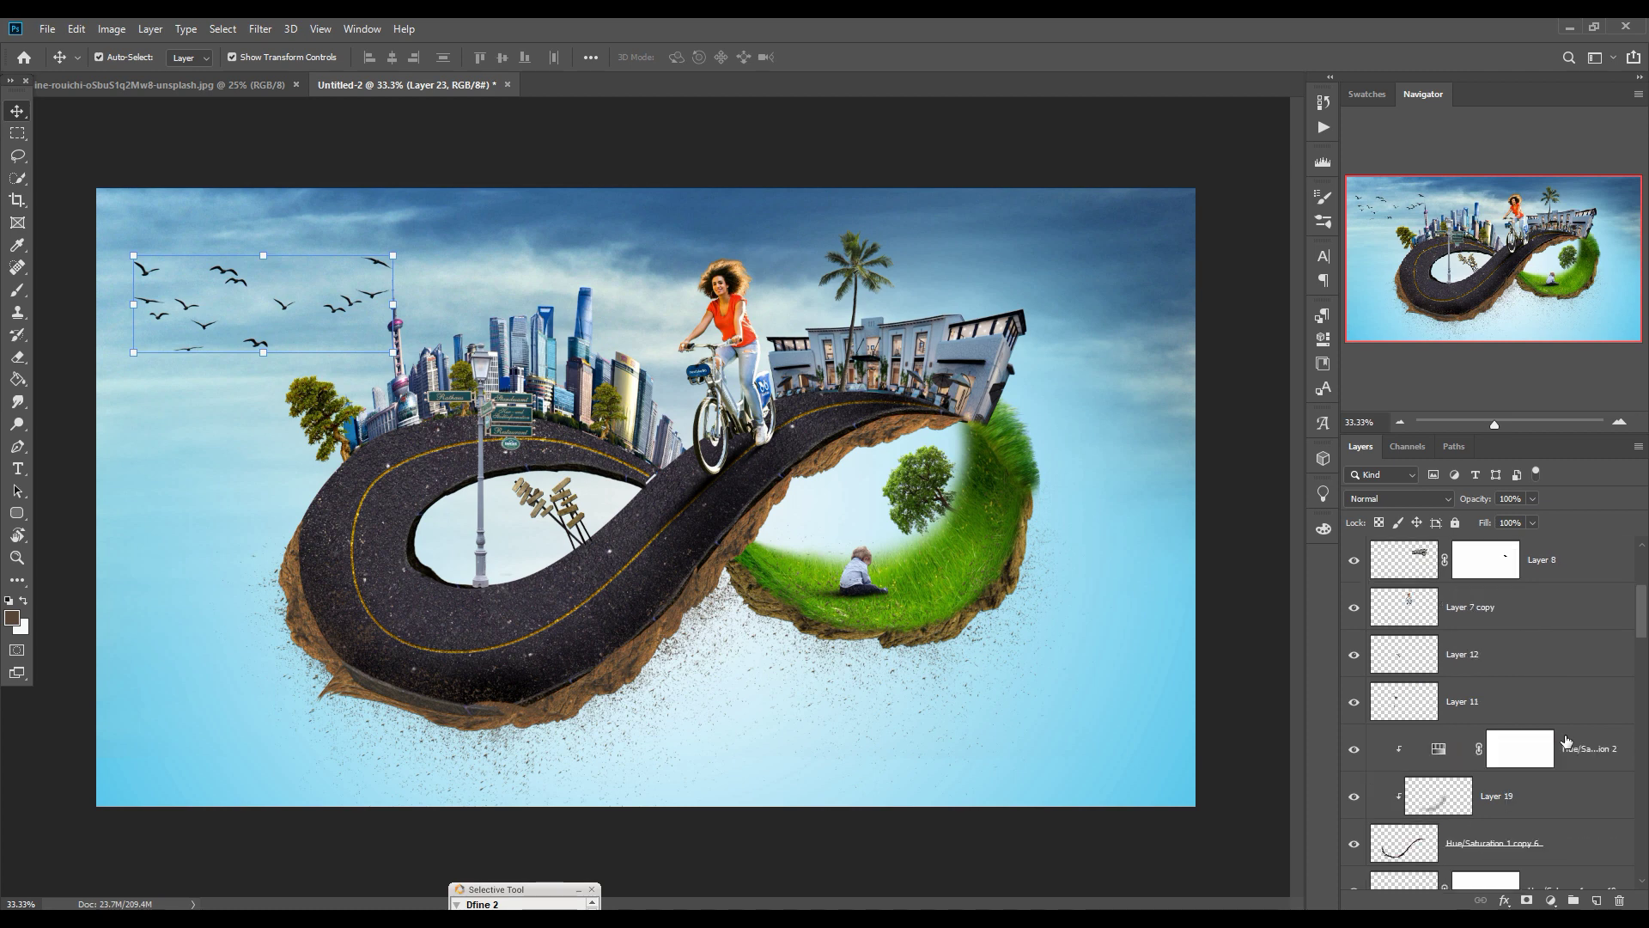
pyautogui.click(1499, 663)
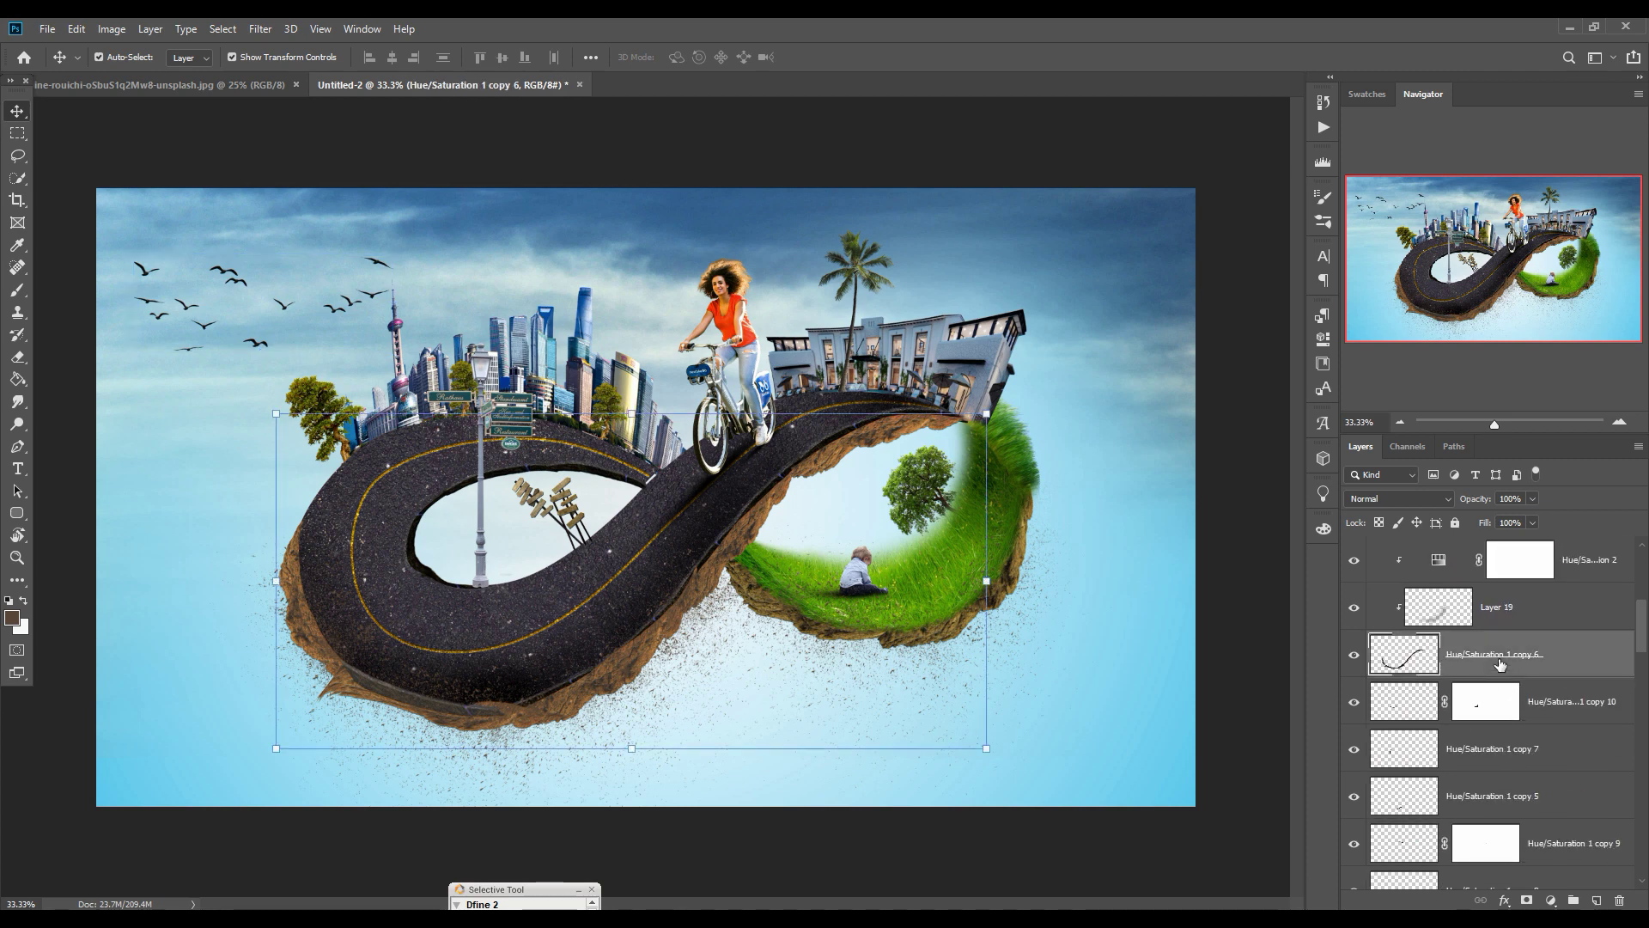
pyautogui.scroll(3, 1500, 663)
pyautogui.scroll(3, 1499, 663)
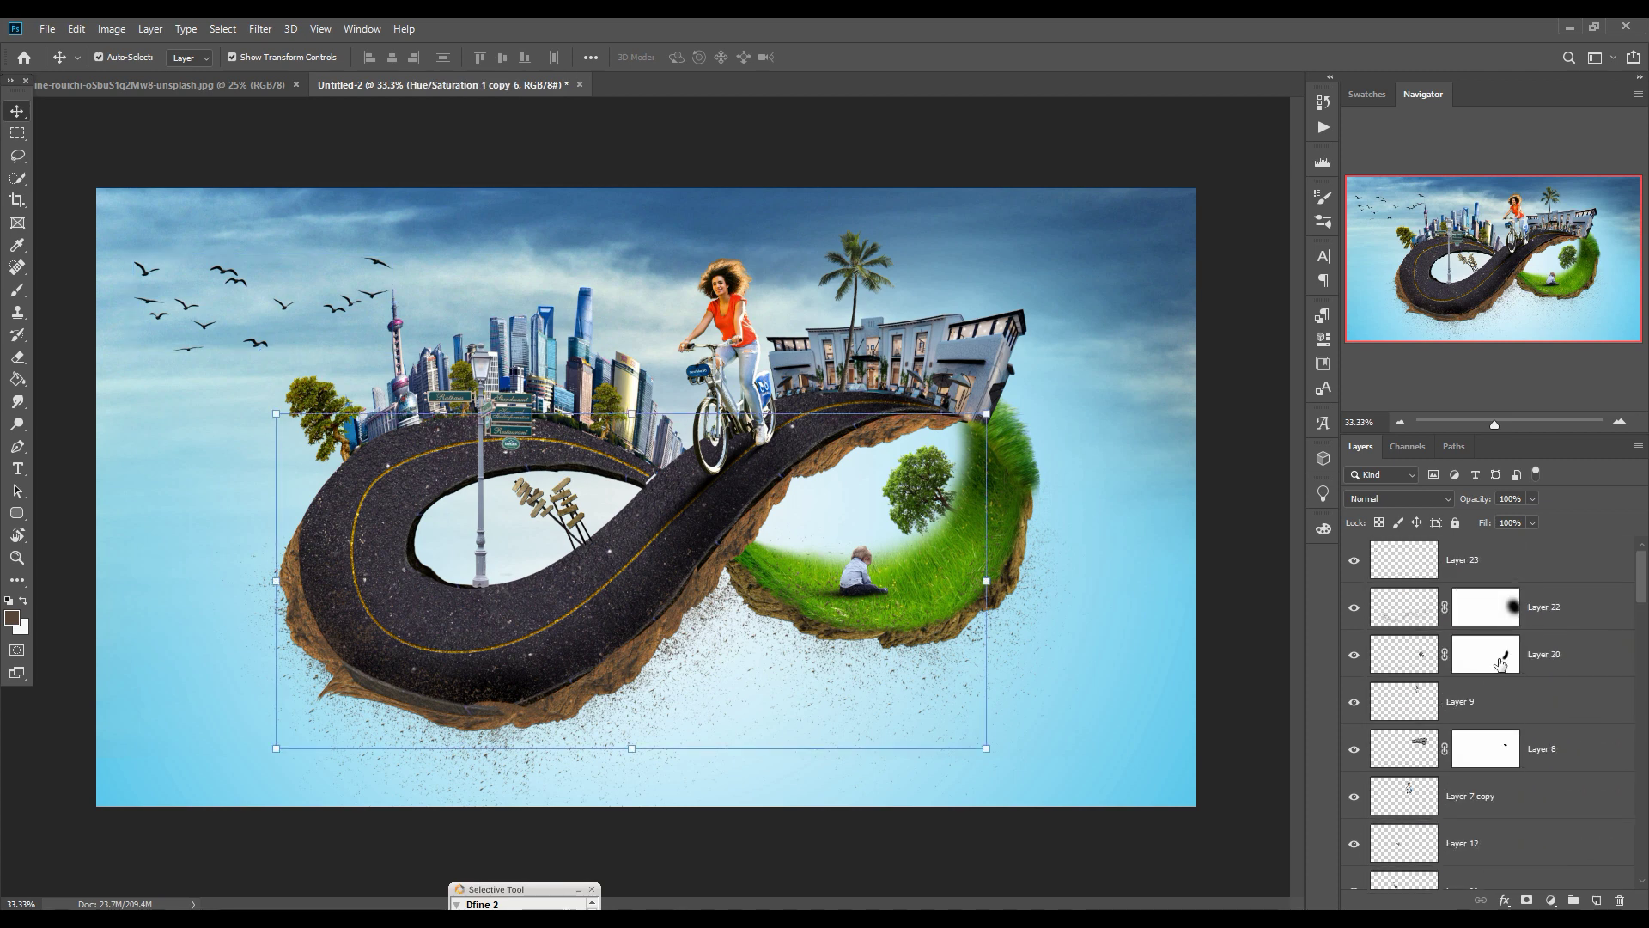
pyautogui.scroll(-10, 1499, 663)
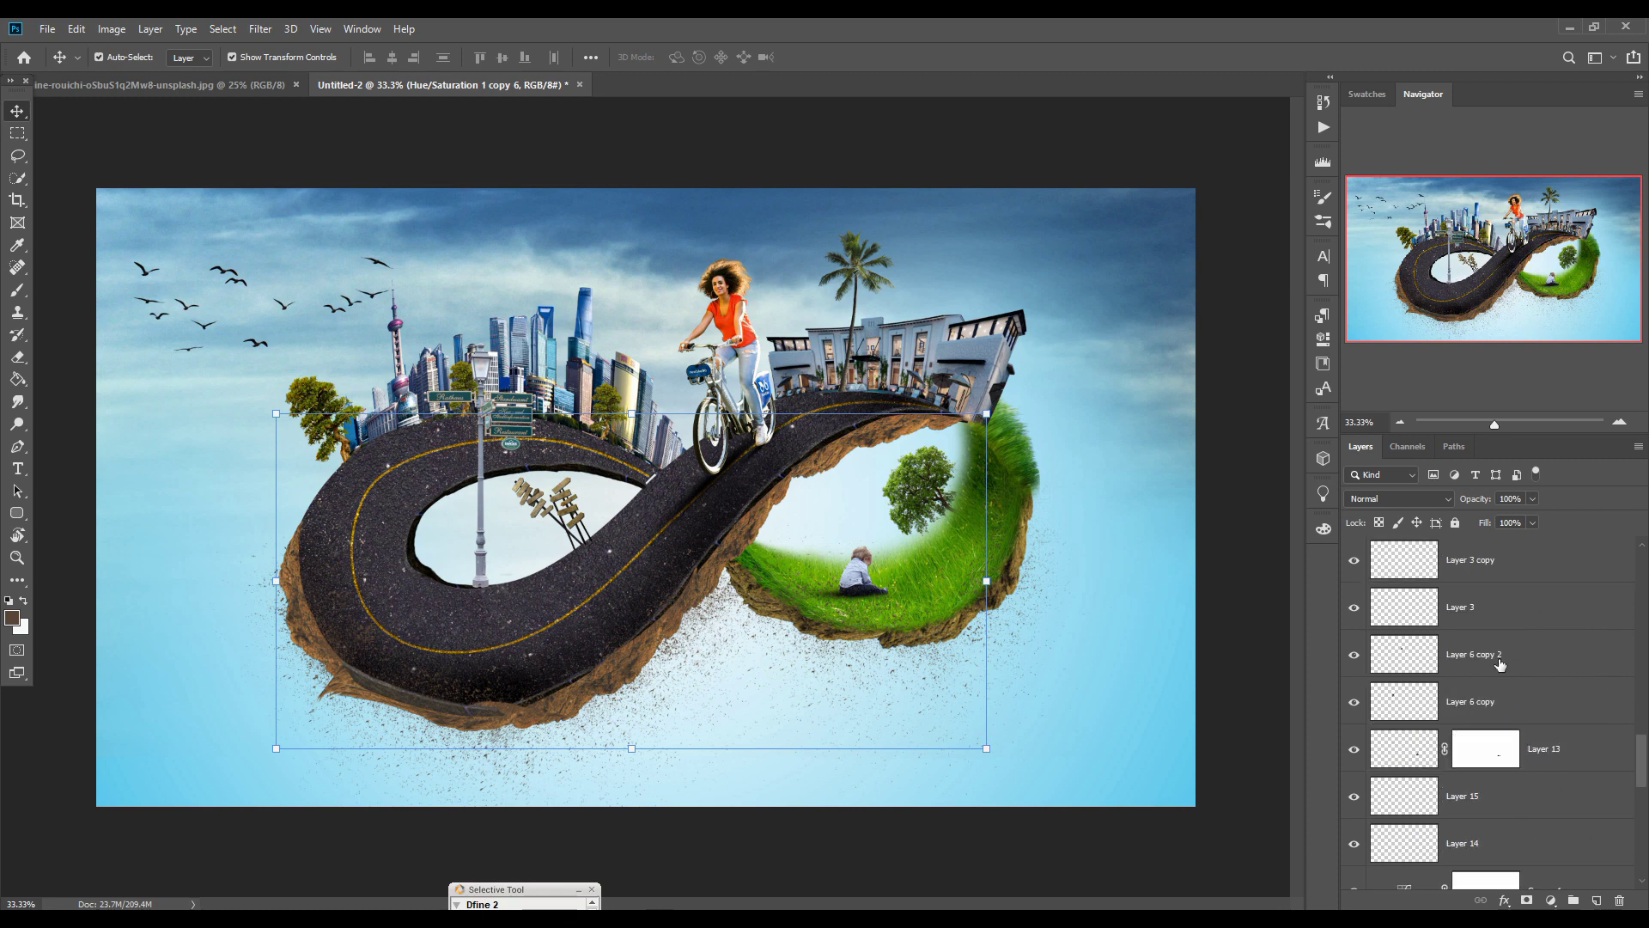
pyautogui.scroll(-1, 1499, 663)
pyautogui.scroll(-5, 1500, 663)
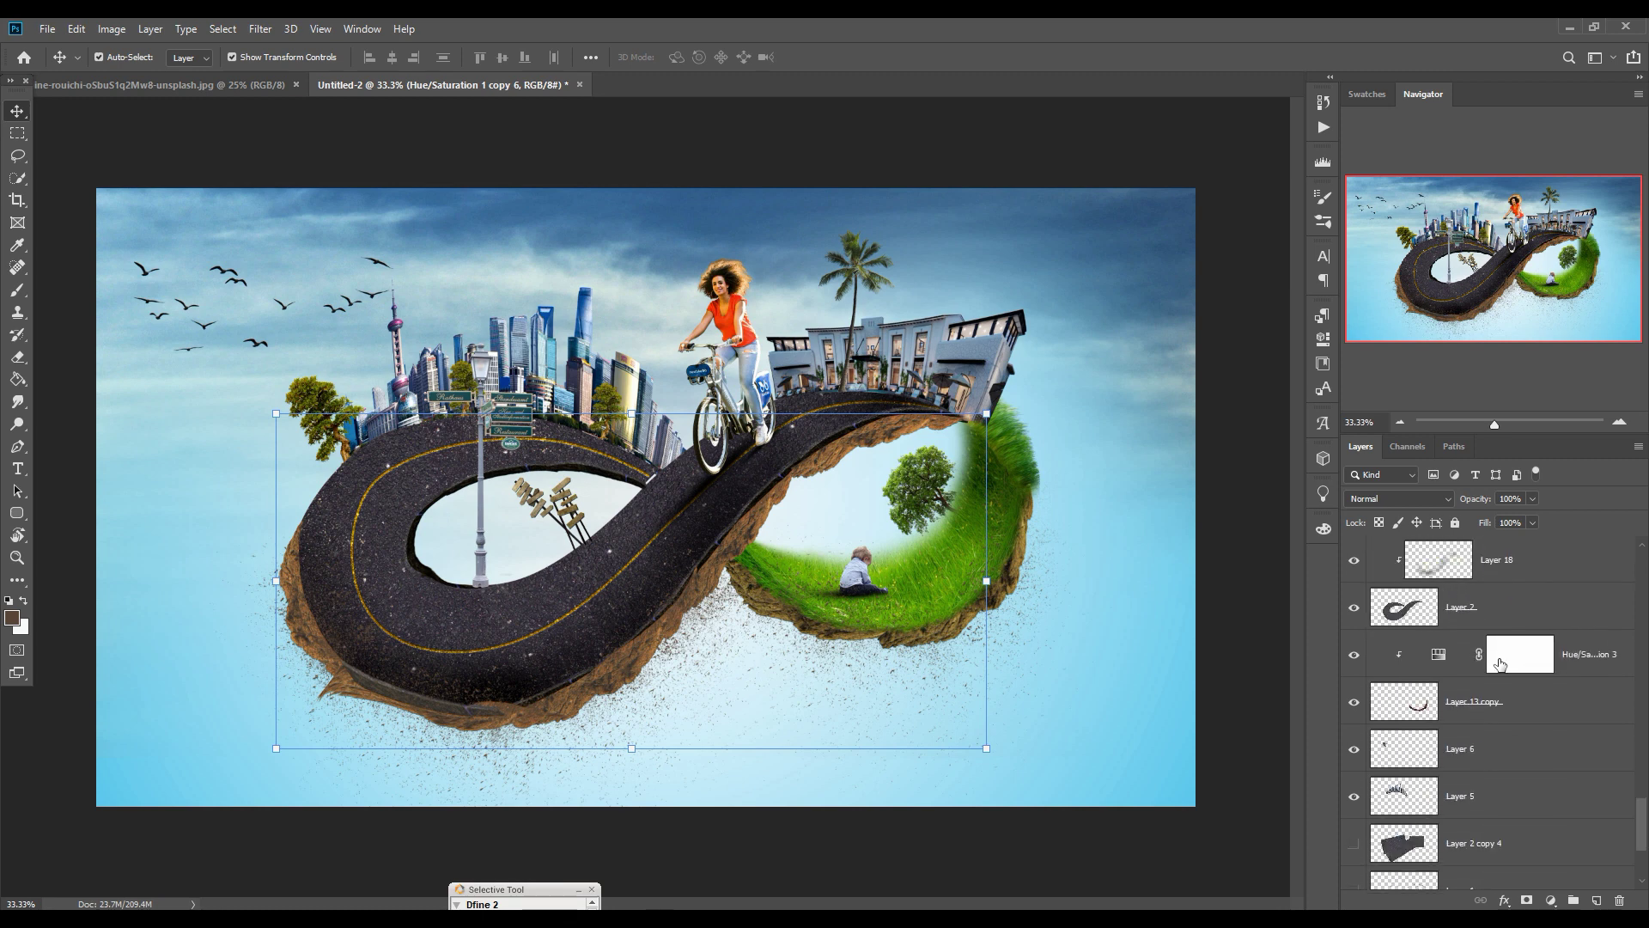
pyautogui.click(1357, 706)
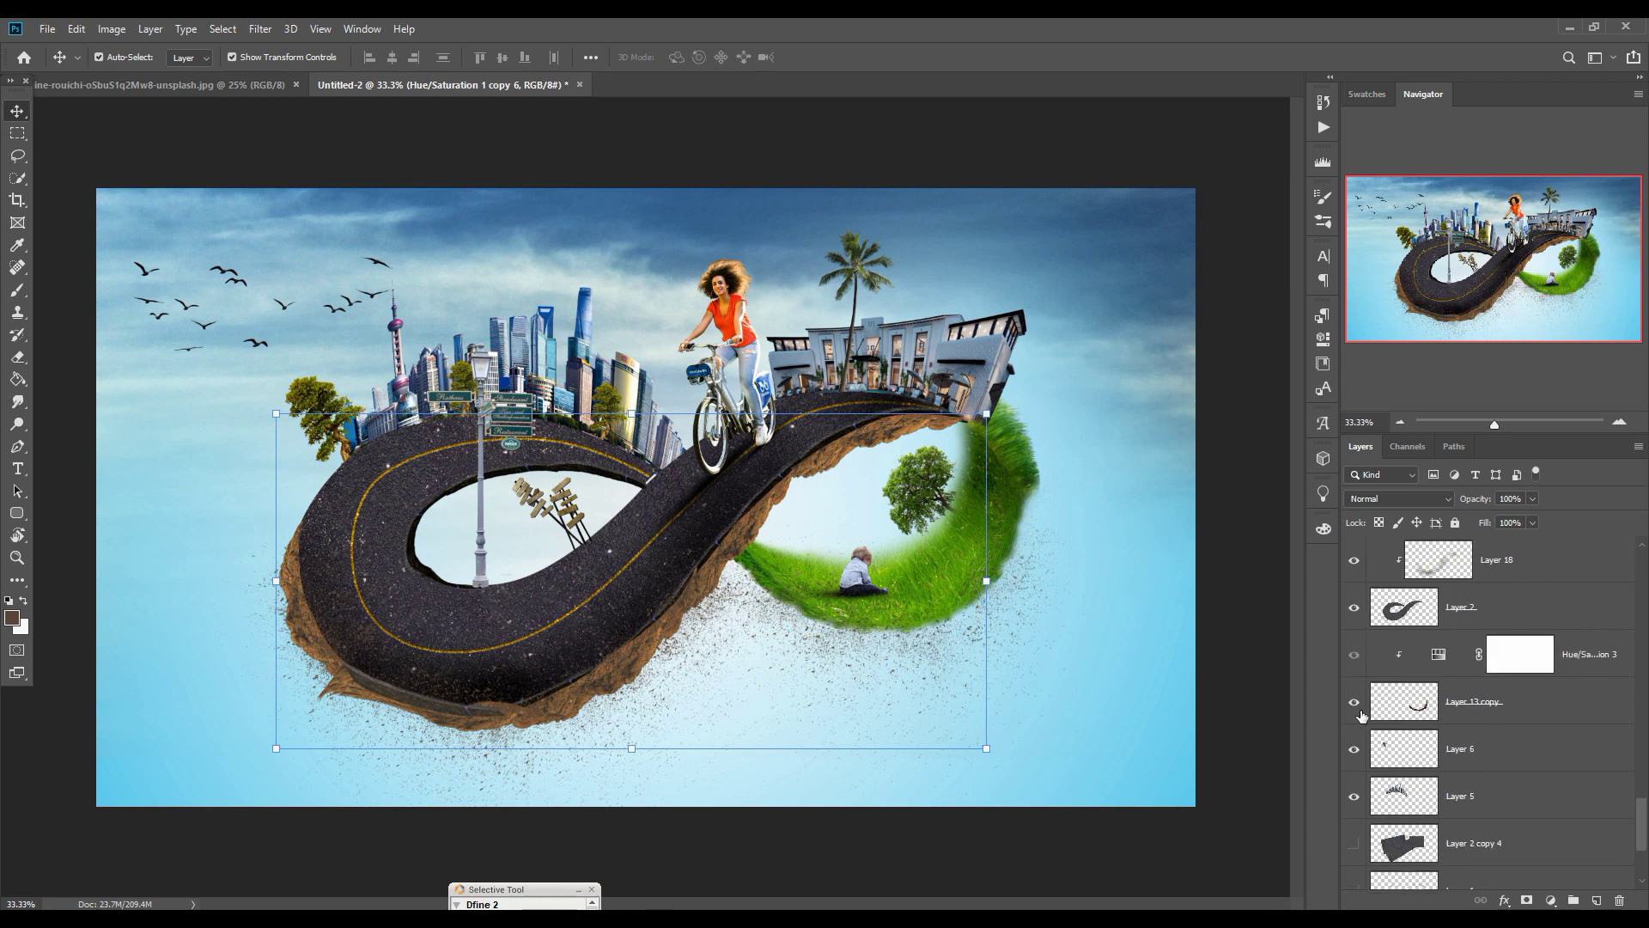
# Step: Try duplicating Layer 13 copy, the rock beneath the grassy loop, and undo the duplication
pyautogui.rightClick(1527, 701)
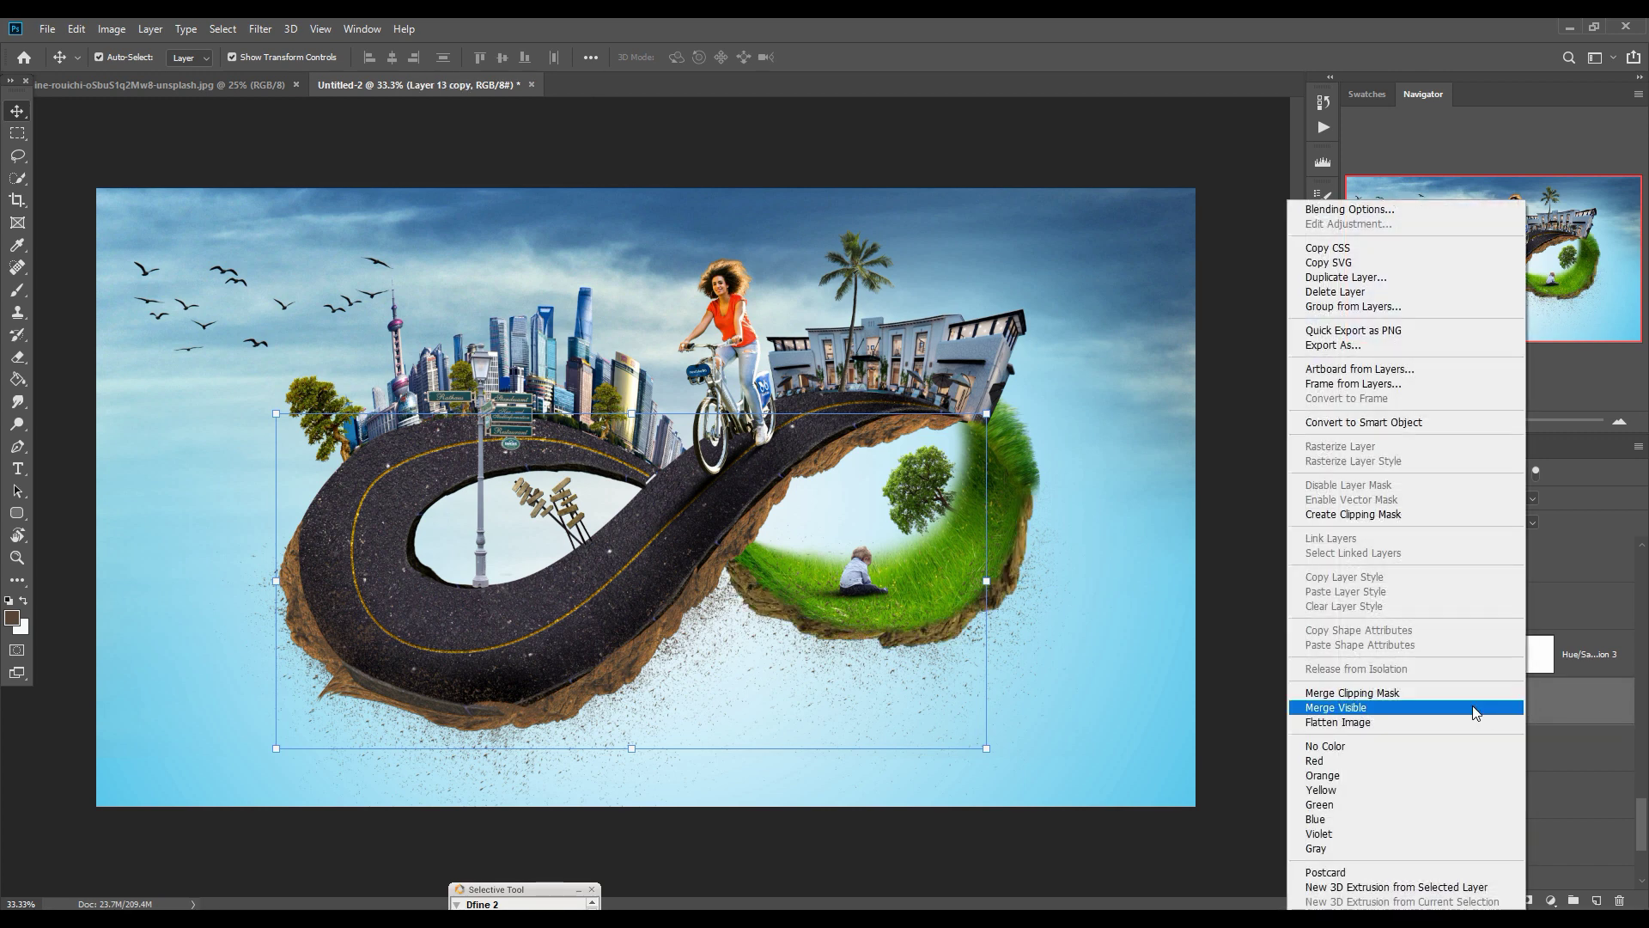
pyautogui.click(1345, 277)
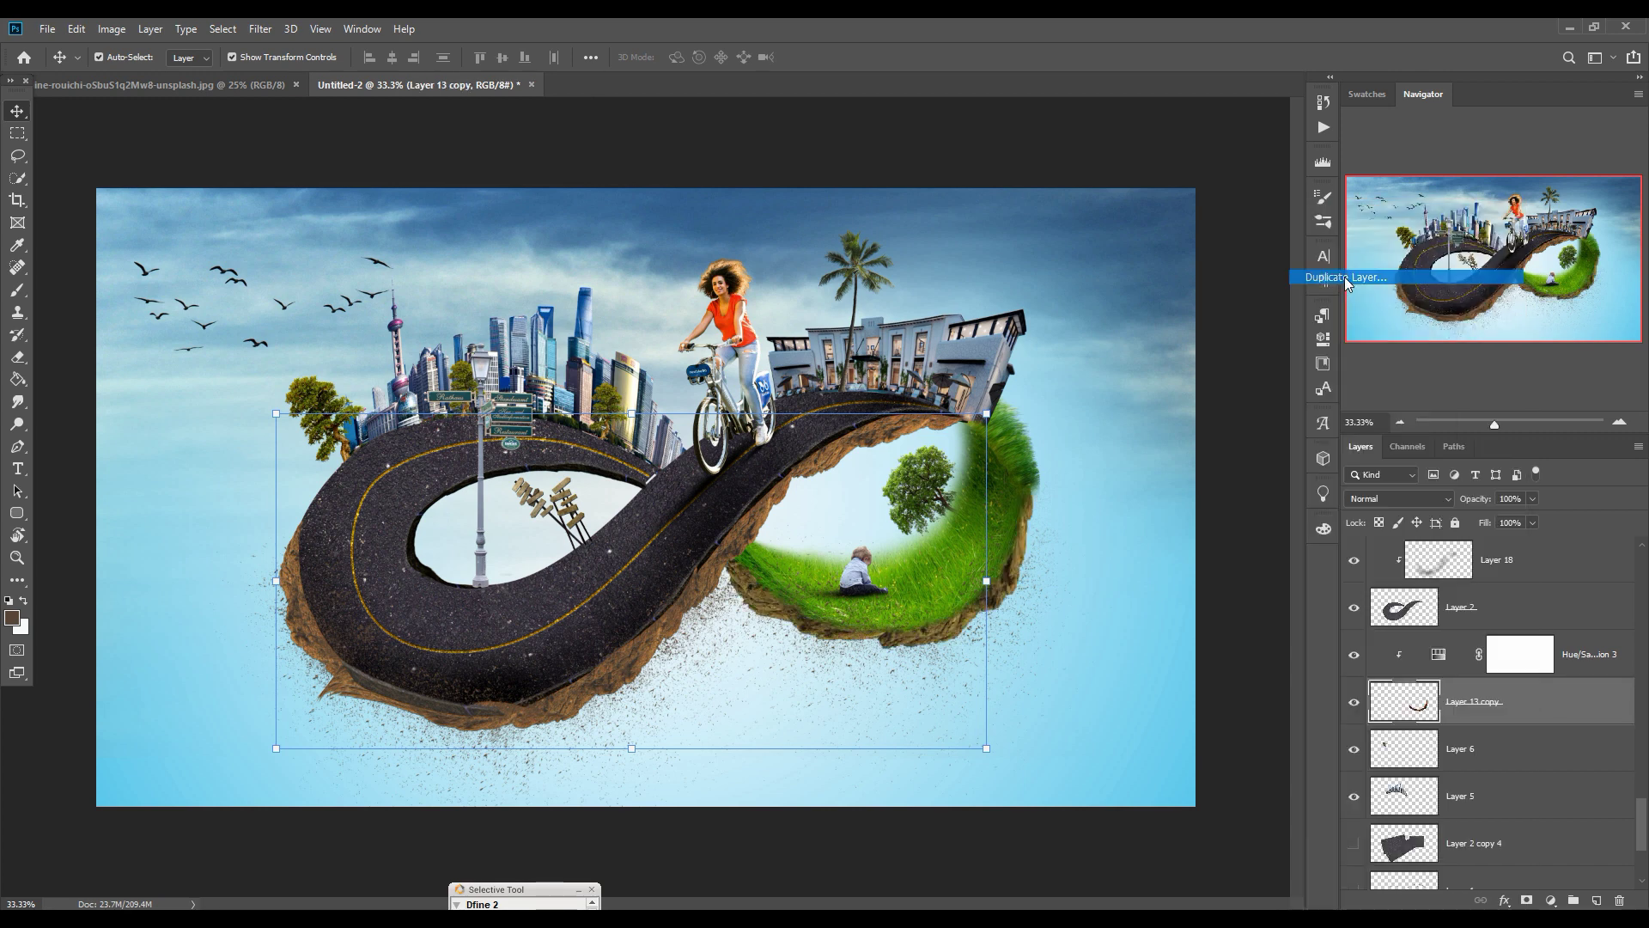
pyautogui.click(955, 272)
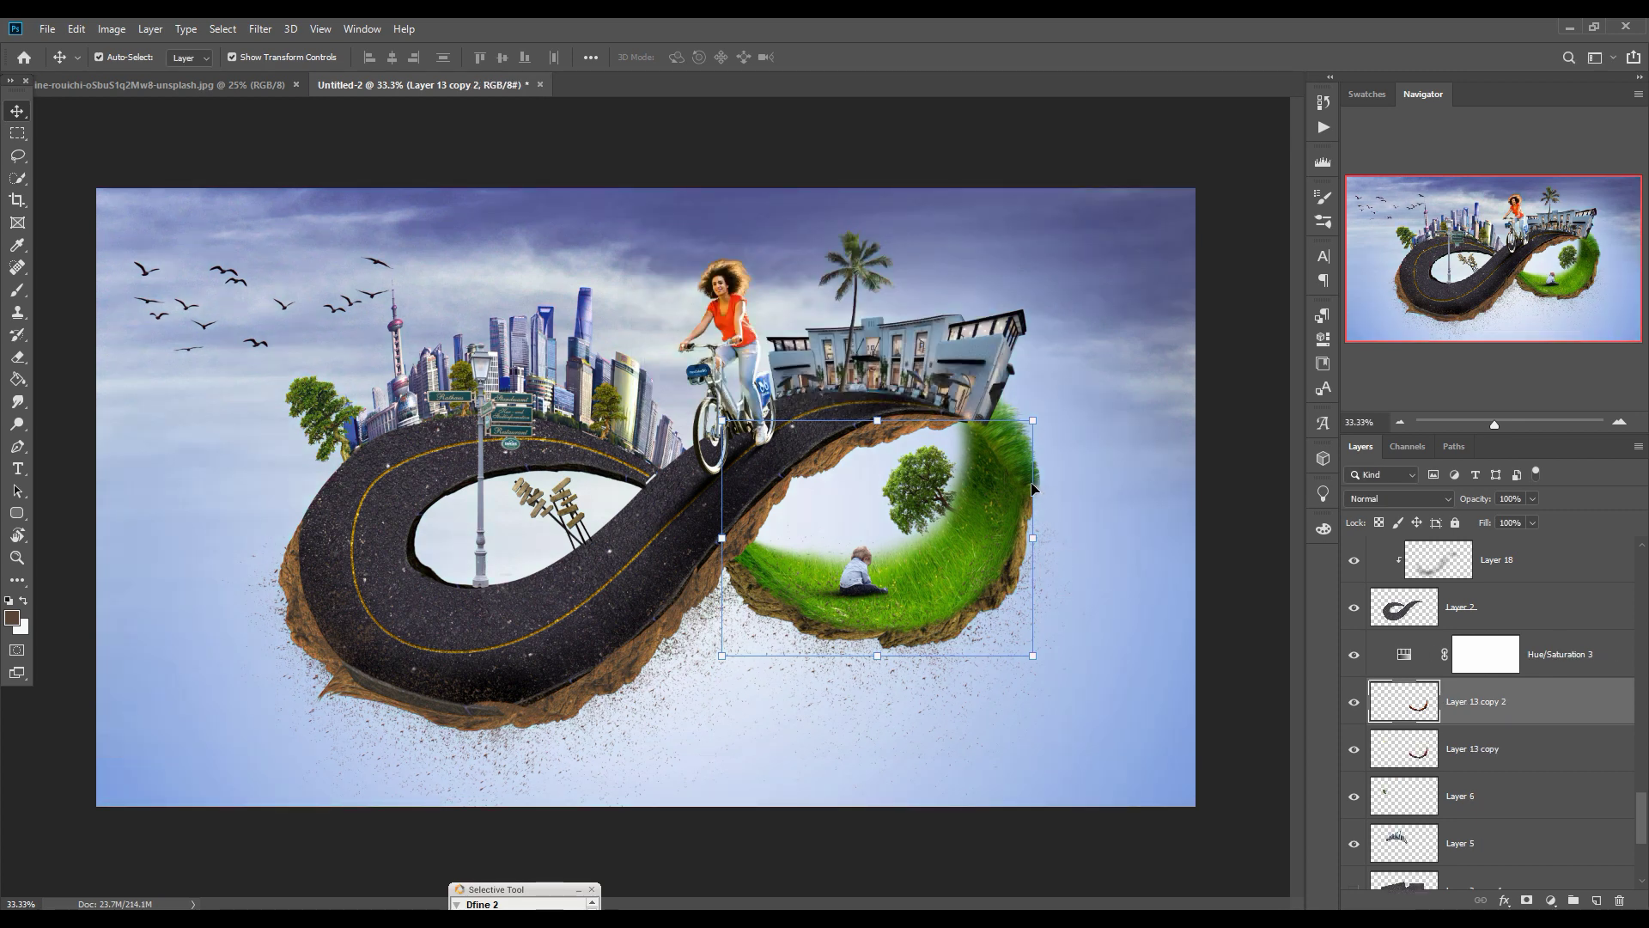
pyautogui.hotkey('ctrl', 'z')
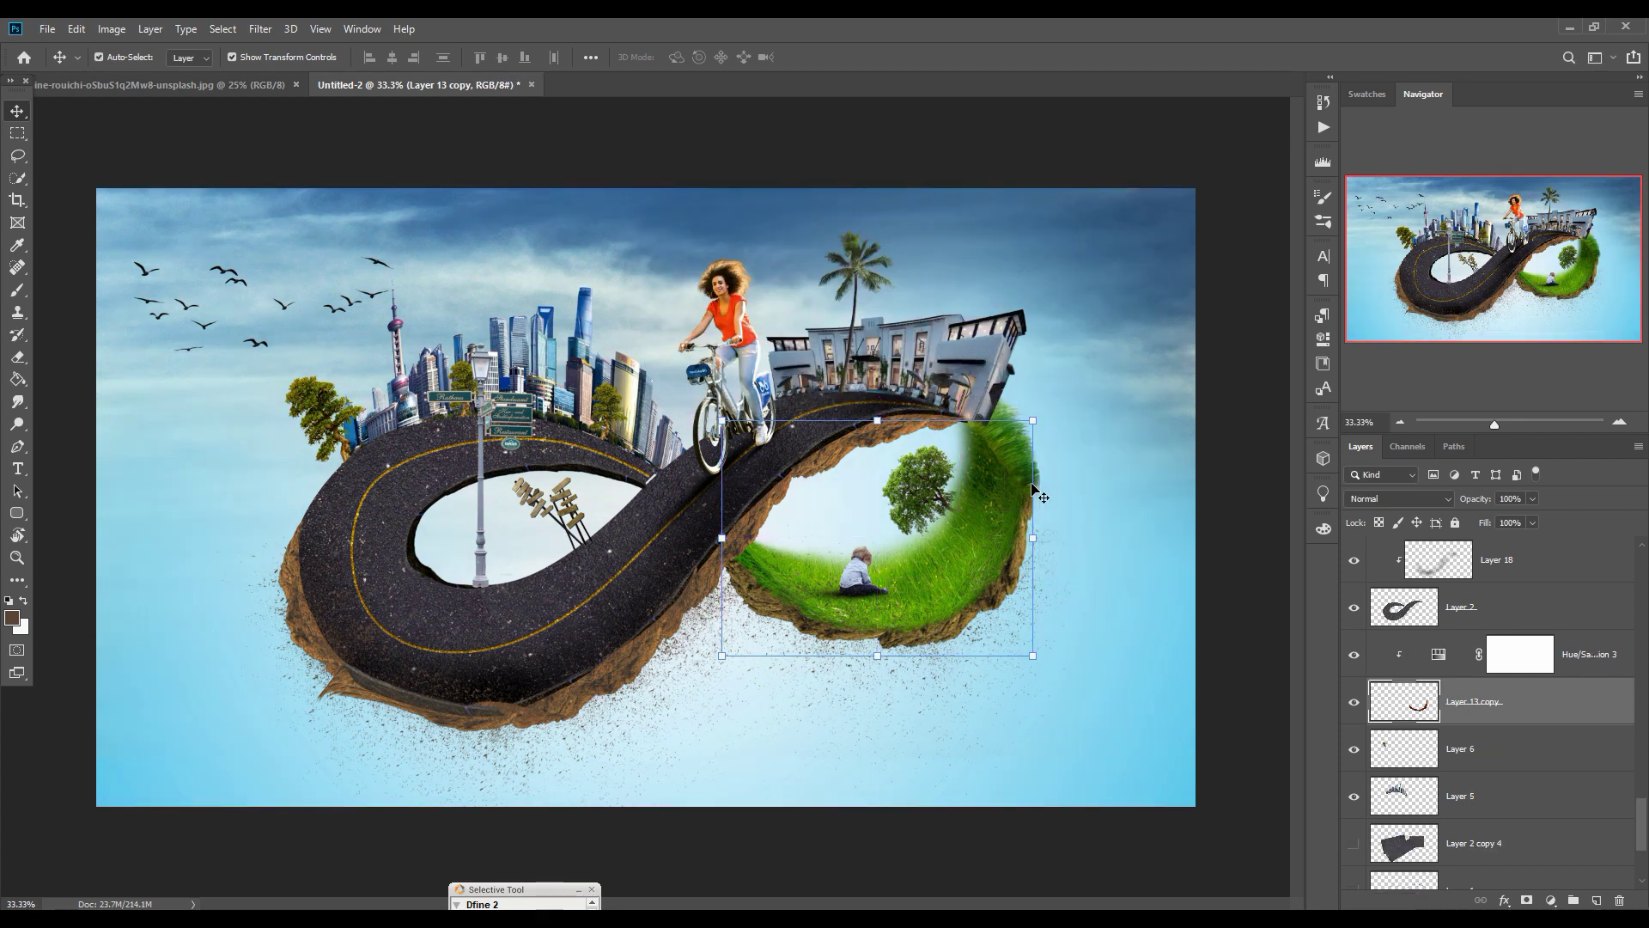
# Step: Copy the selected rock edge from the floating_island image into the composite and move its layer between Layer 13 and Layer 15
pyautogui.moveTo(610, 919)
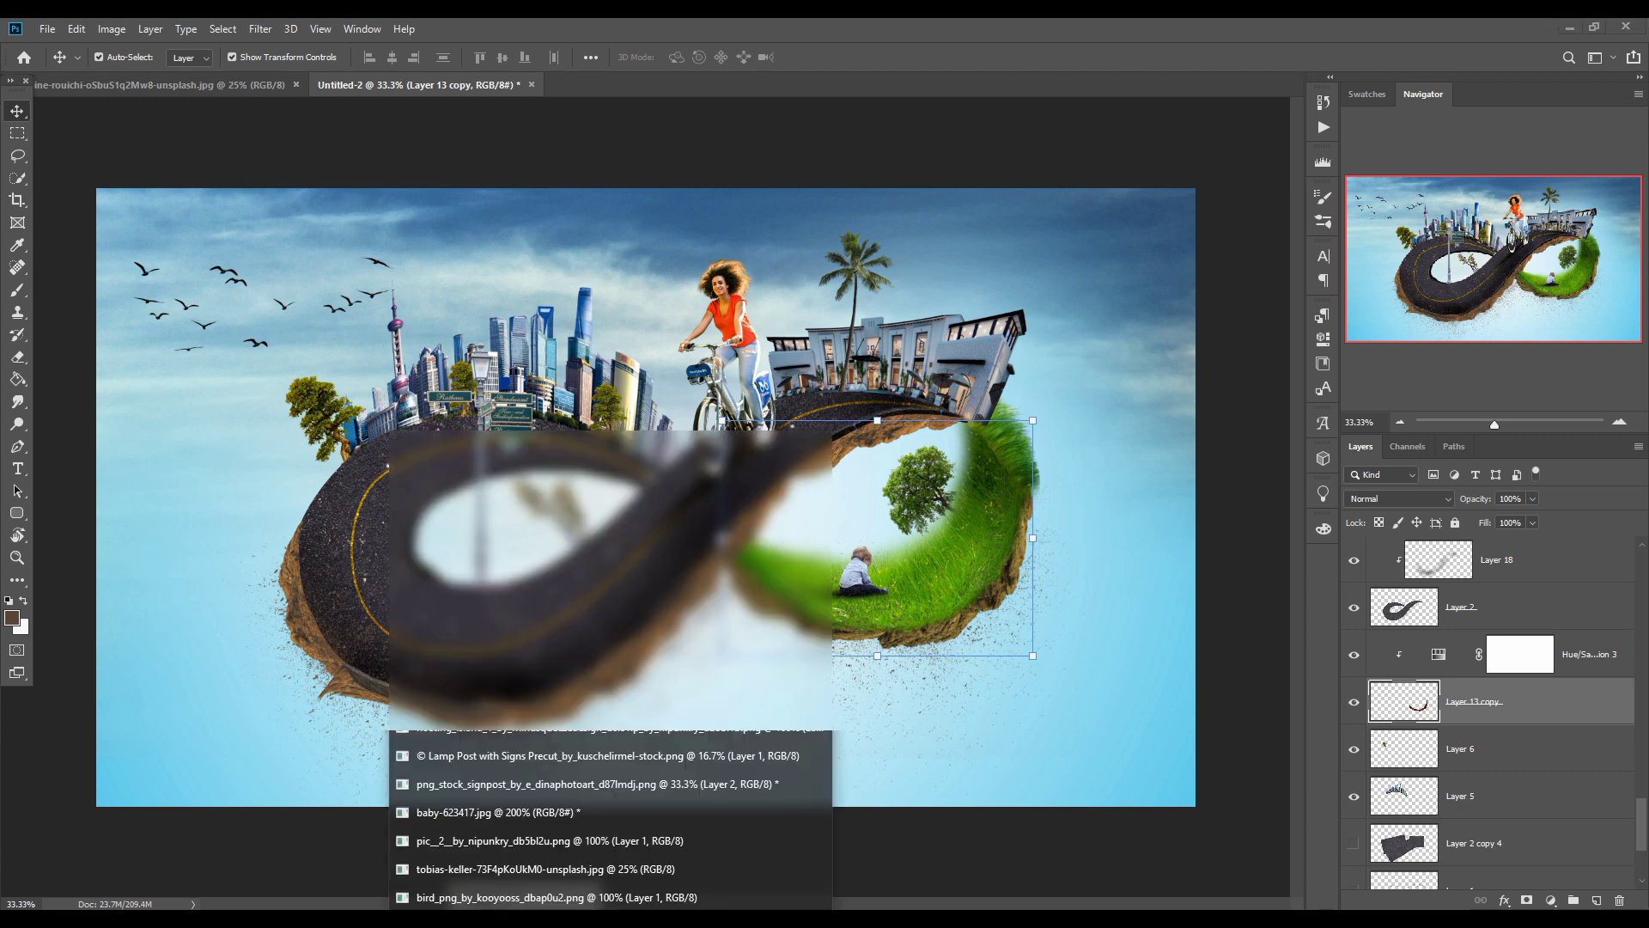
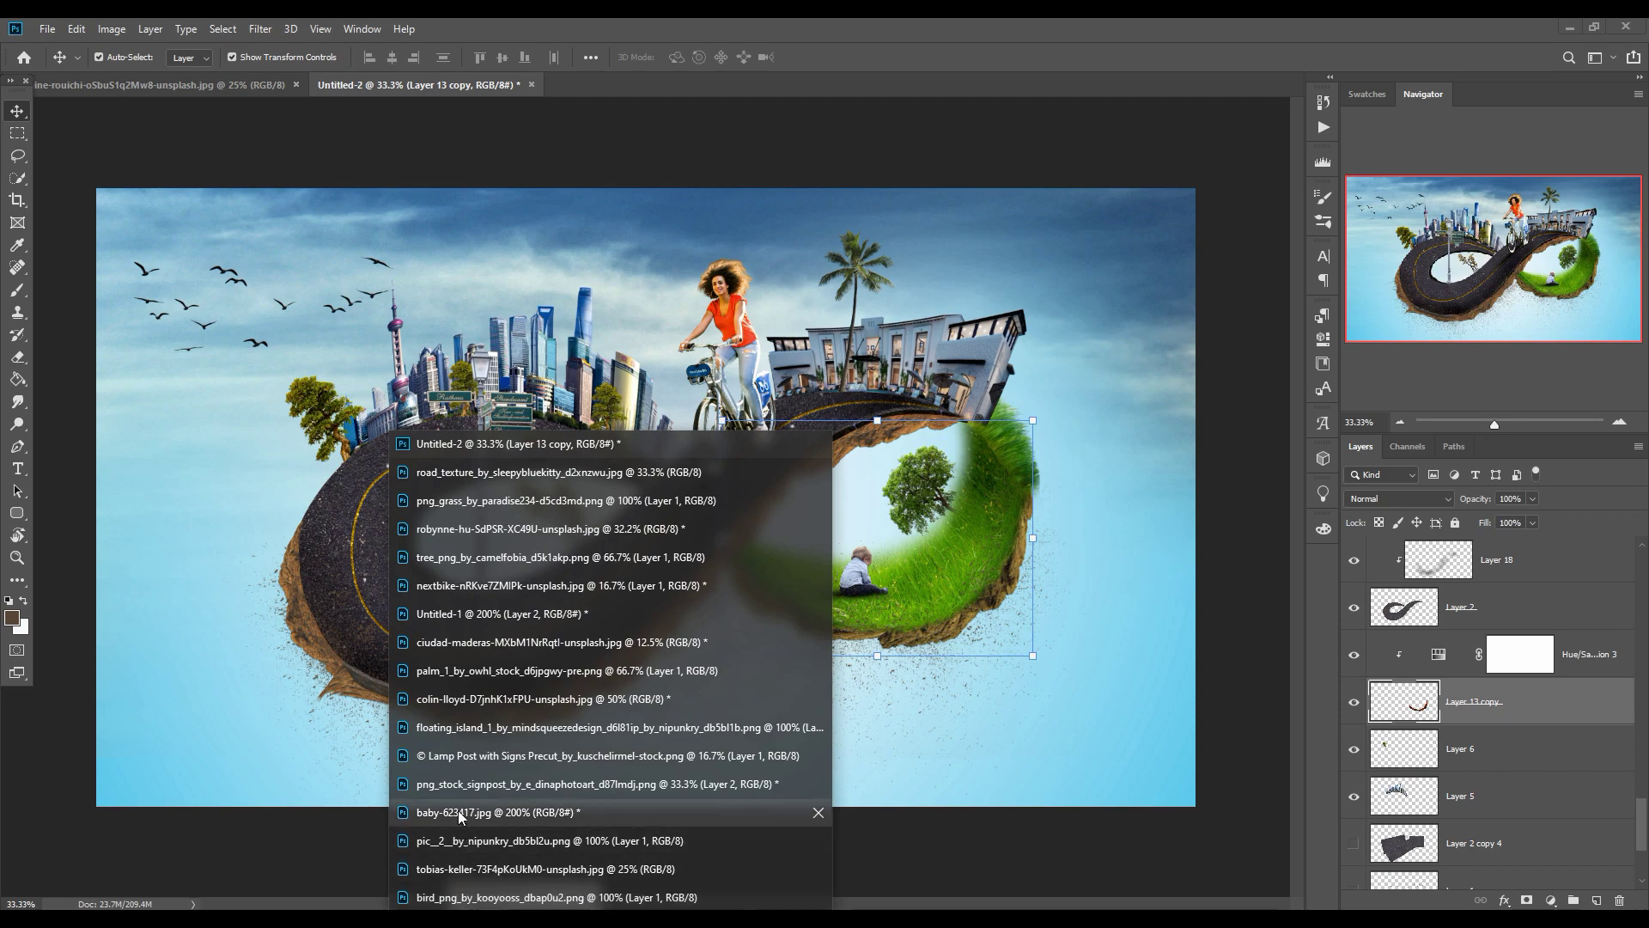
pyautogui.moveTo(477, 658)
pyautogui.moveTo(457, 445)
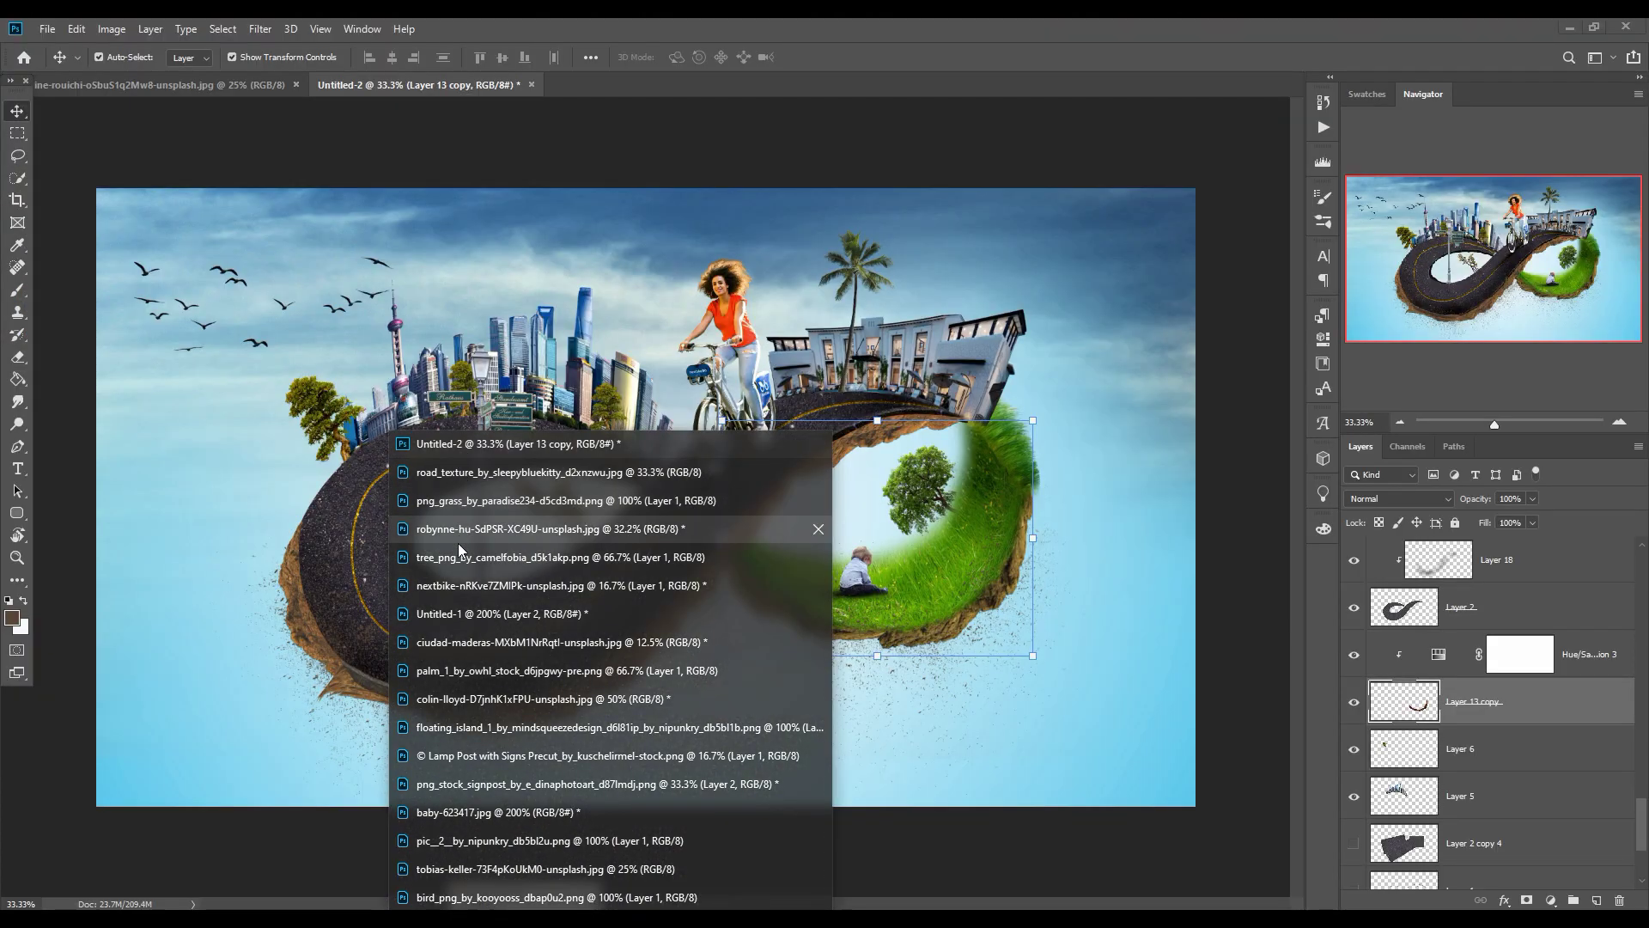
pyautogui.click(472, 727)
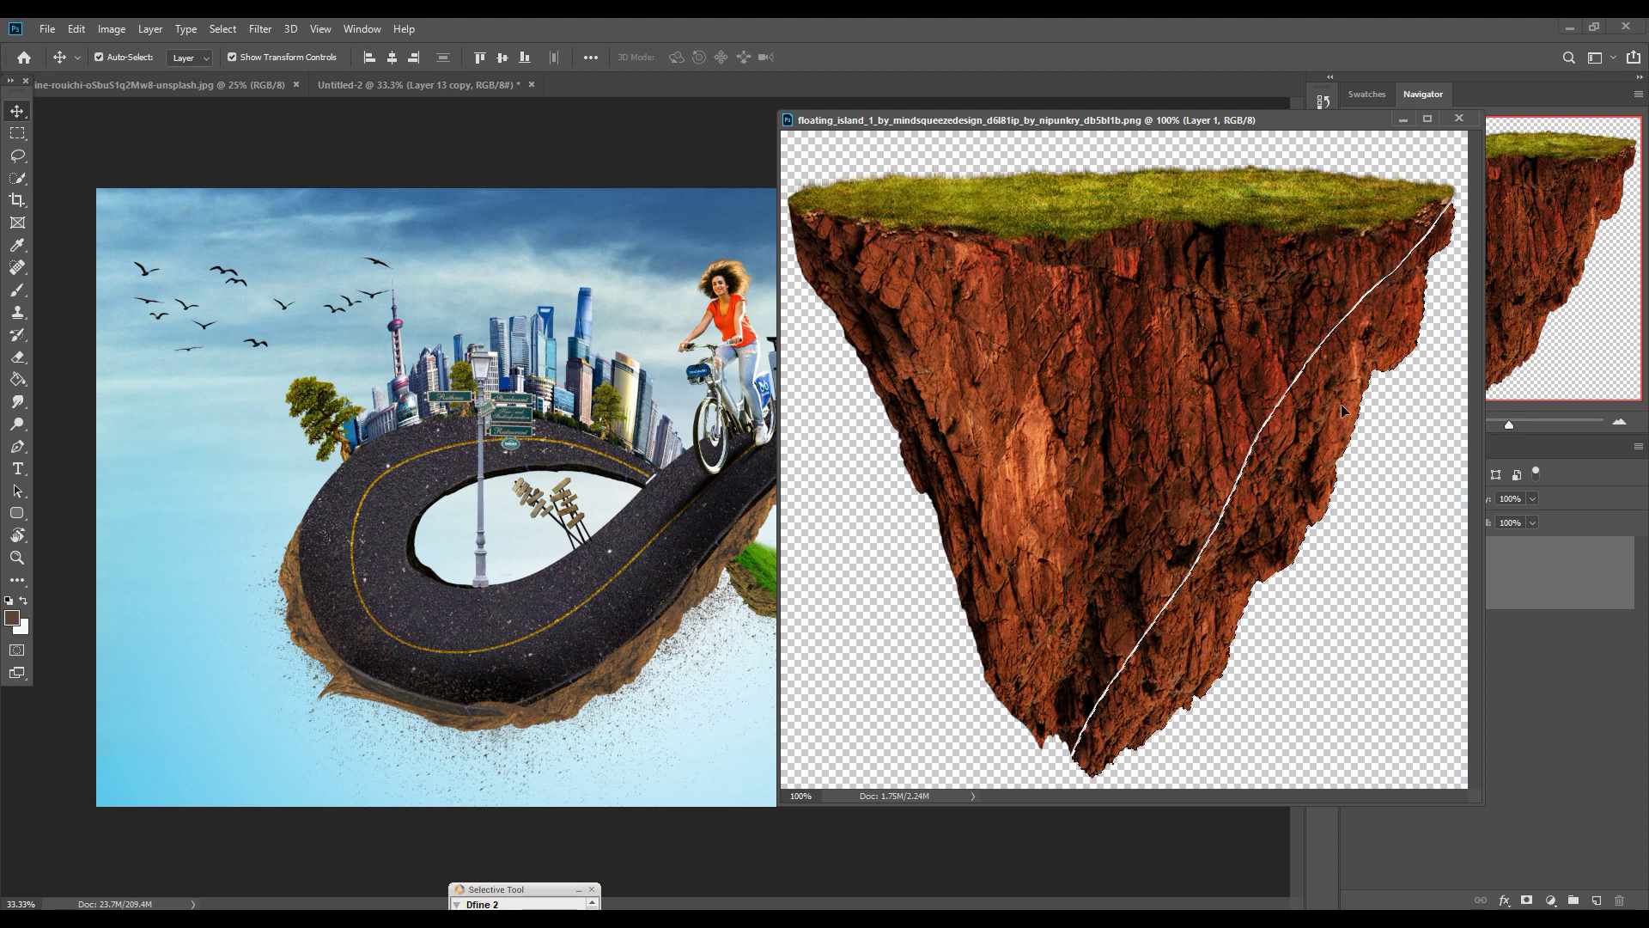
pyautogui.moveTo(1346, 411); pyautogui.dragTo(571, 453)
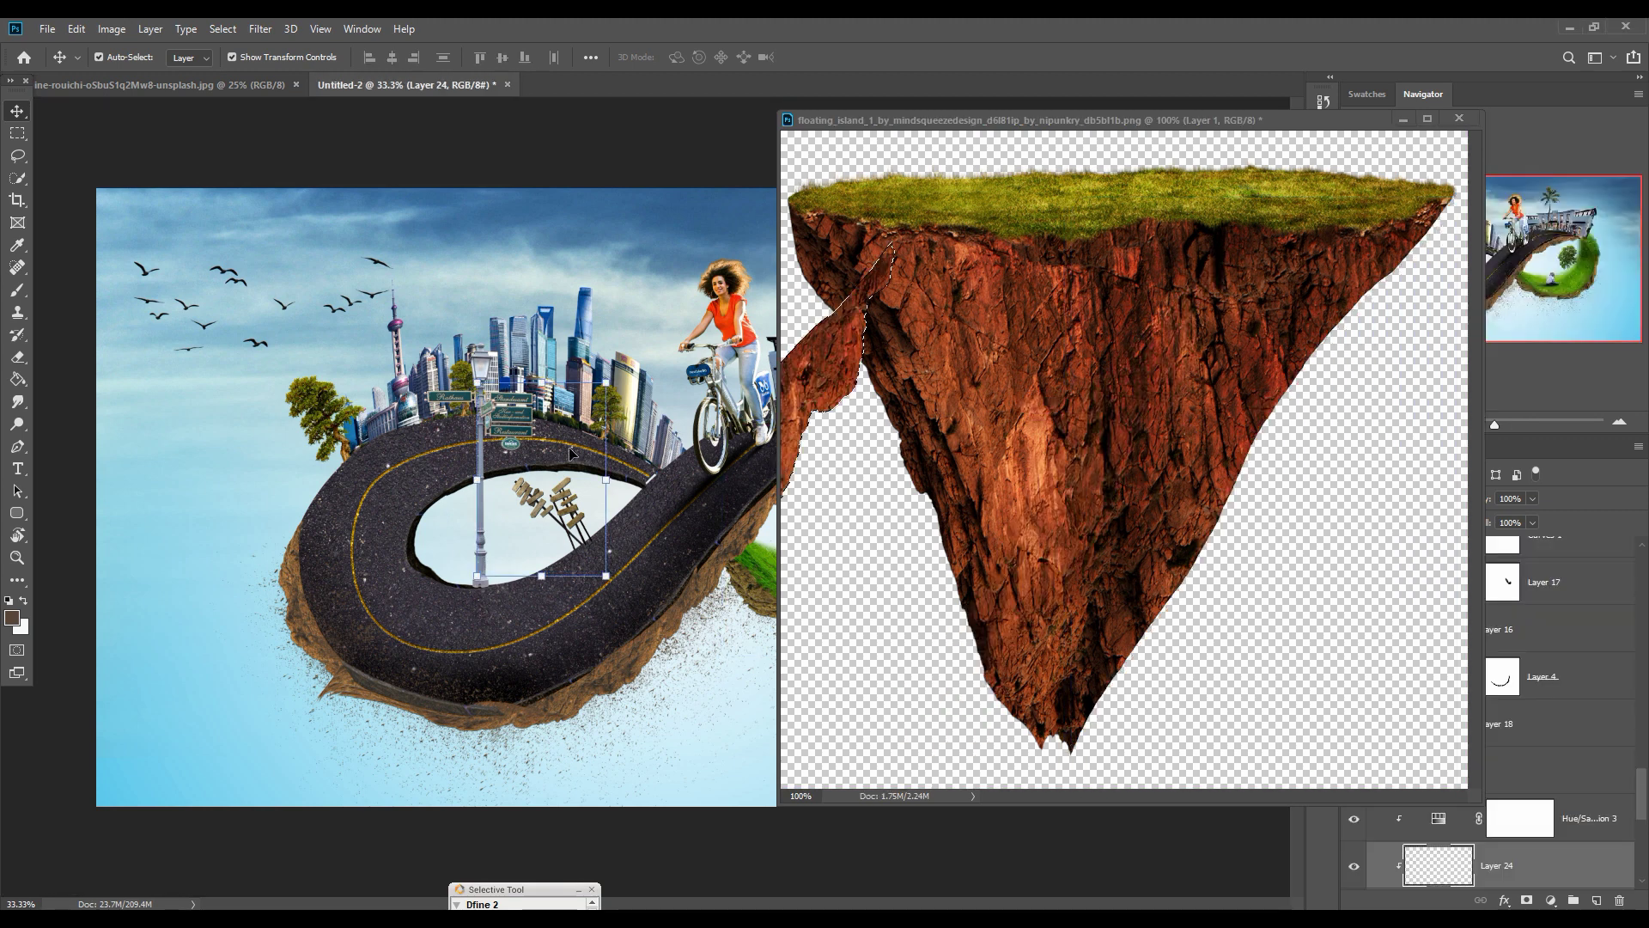
pyautogui.hotkey('ctrl', 'z')
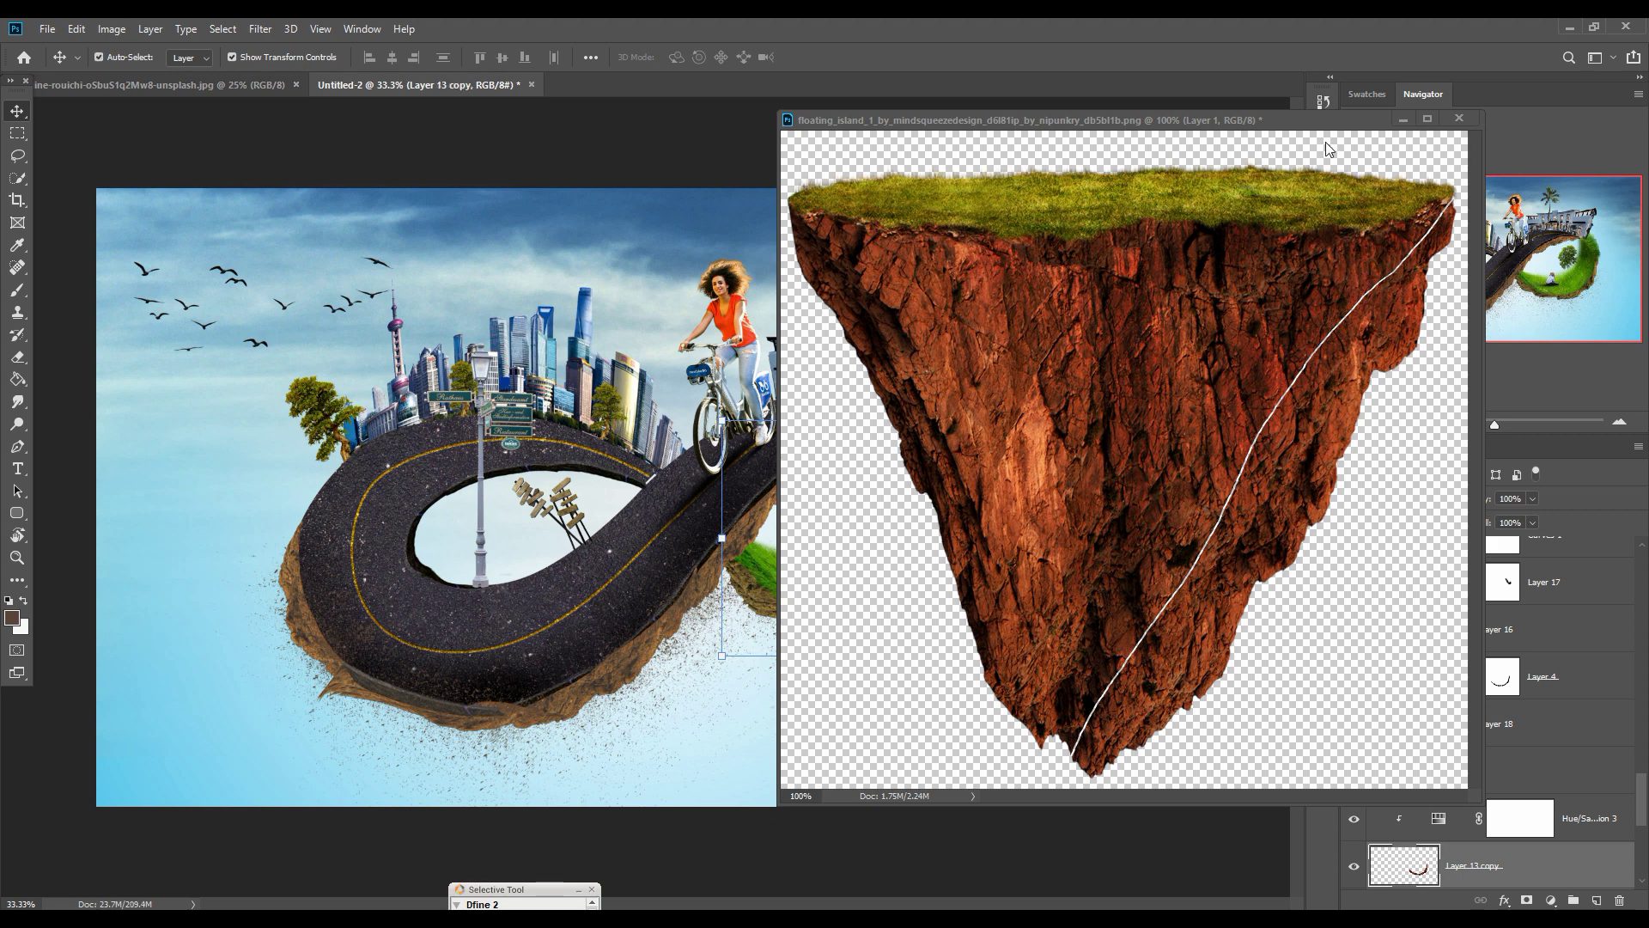
pyautogui.moveTo(1330, 126); pyautogui.dragTo(1446, 174)
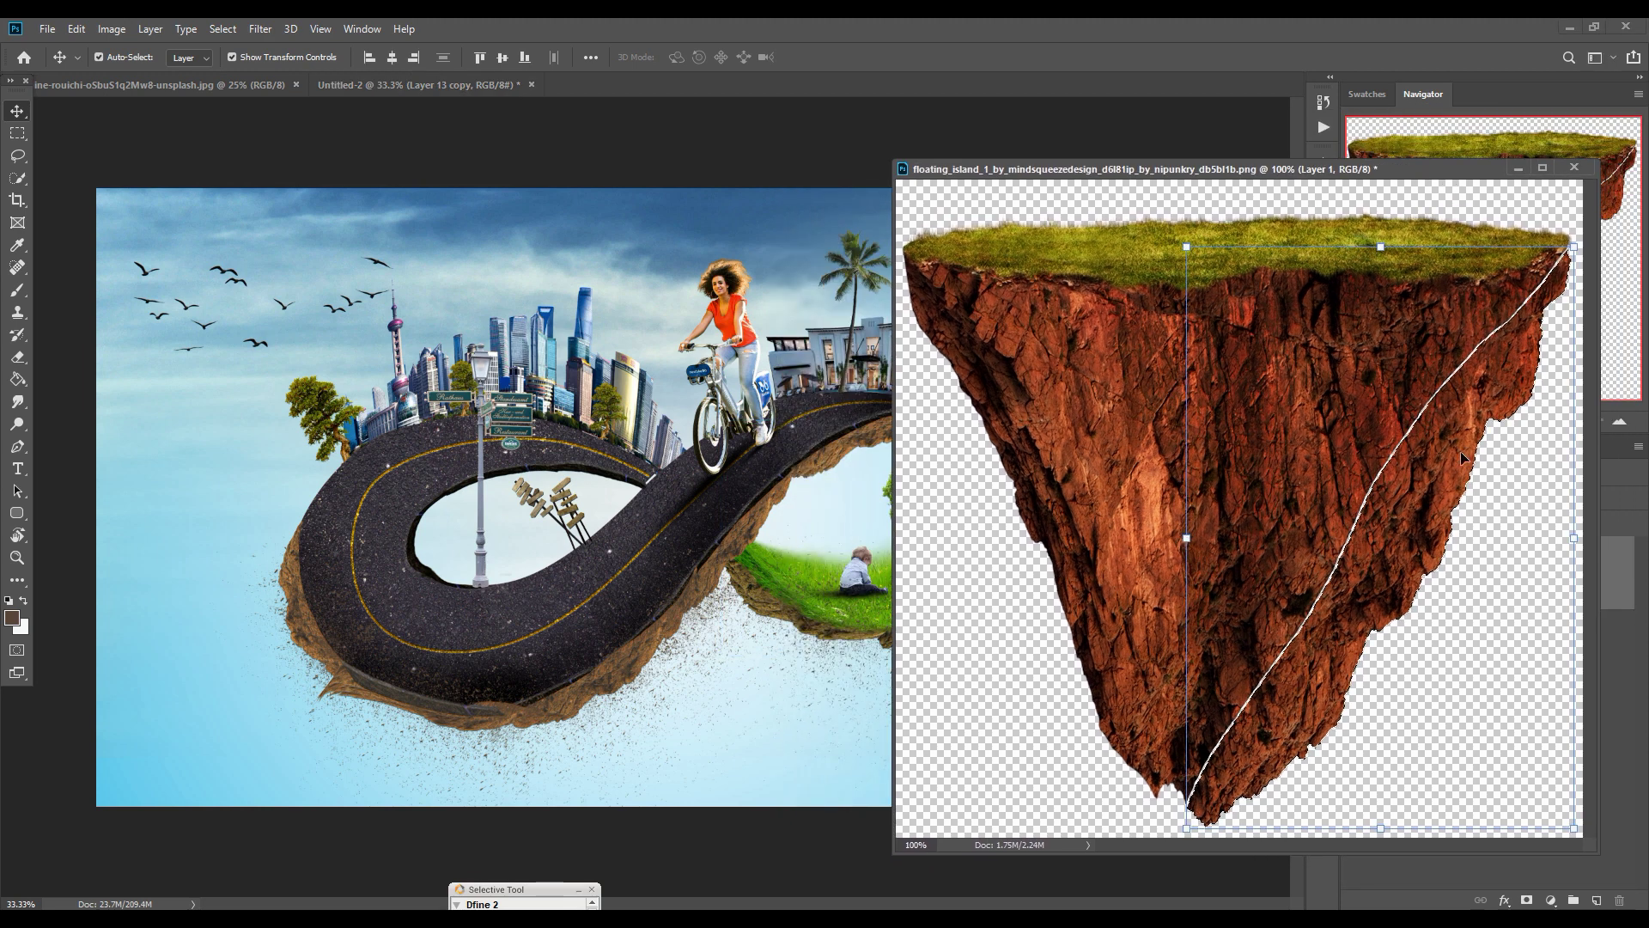
pyautogui.moveTo(1461, 457); pyautogui.dragTo(601, 194)
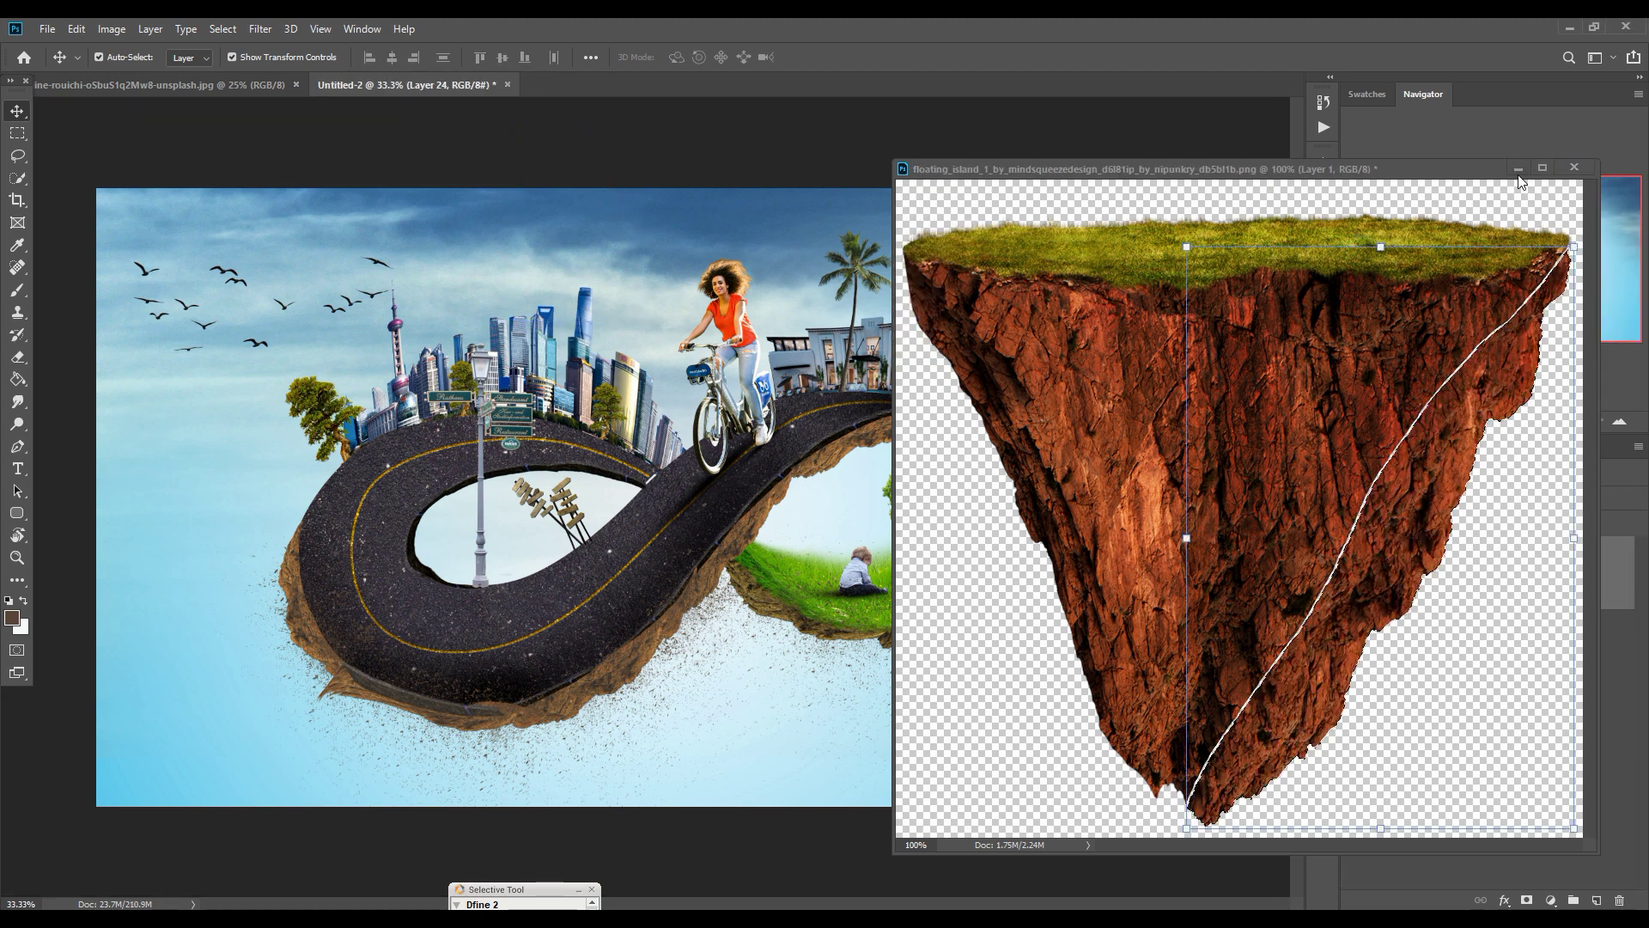
pyautogui.click(1518, 169)
pyautogui.moveTo(1522, 865); pyautogui.dragTo(1519, 630)
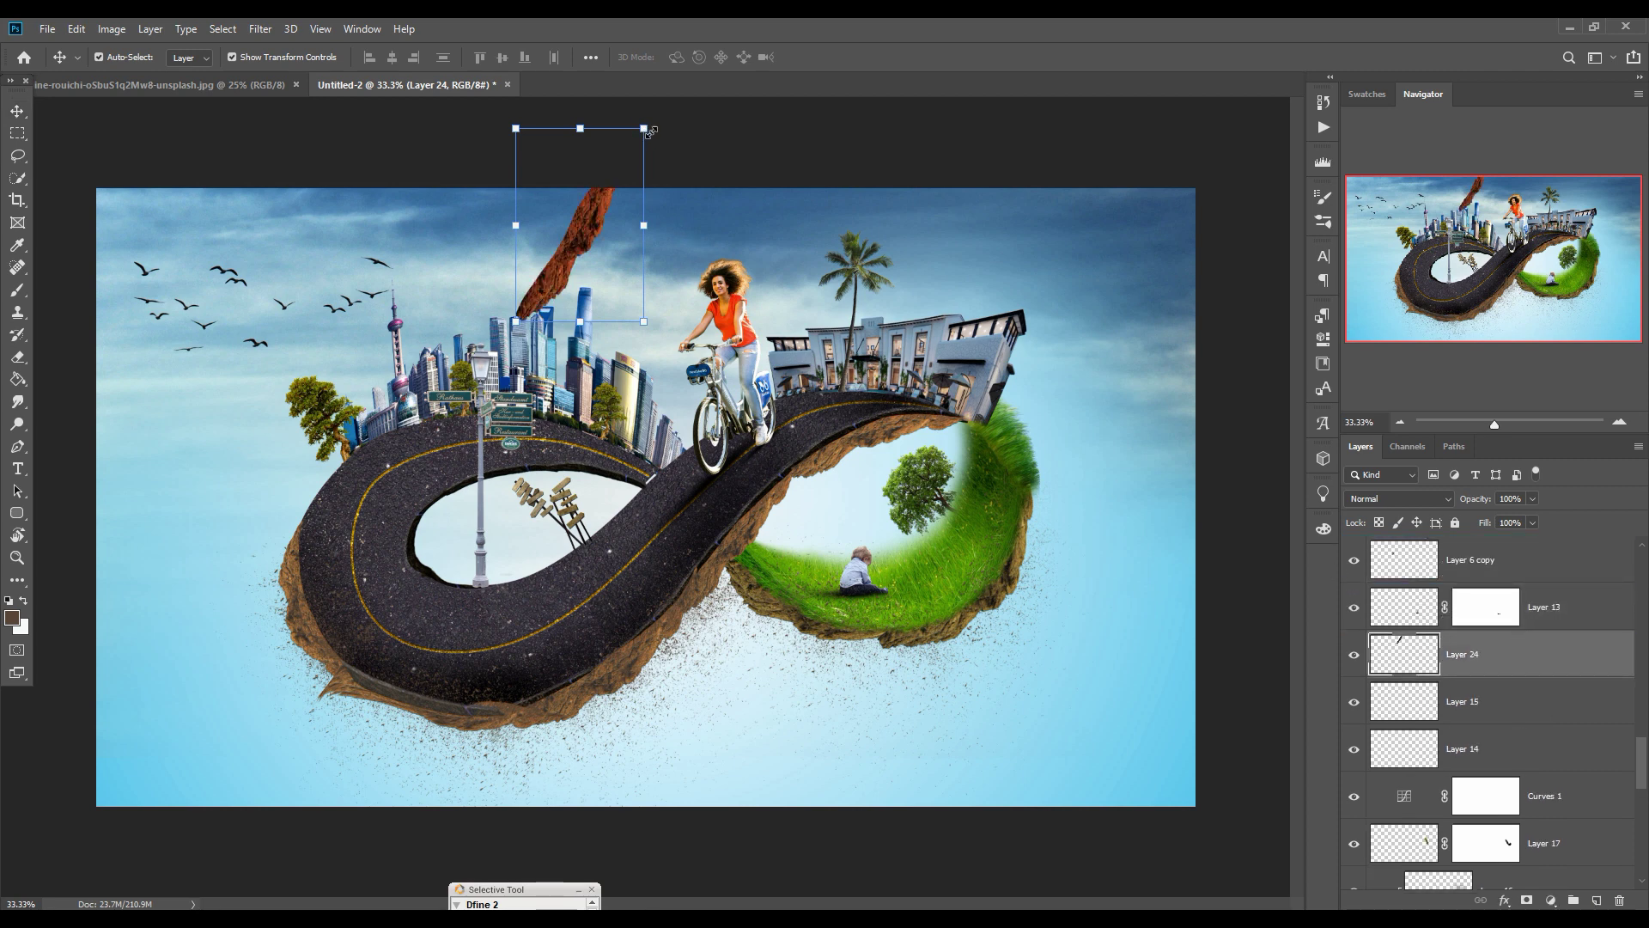
# Step: Scale the rock piece to about 60% and rotate it about 56° beneath the upper inner road edge behind the wooden signposts
pyautogui.moveTo(643, 128); pyautogui.dragTo(473, 510)
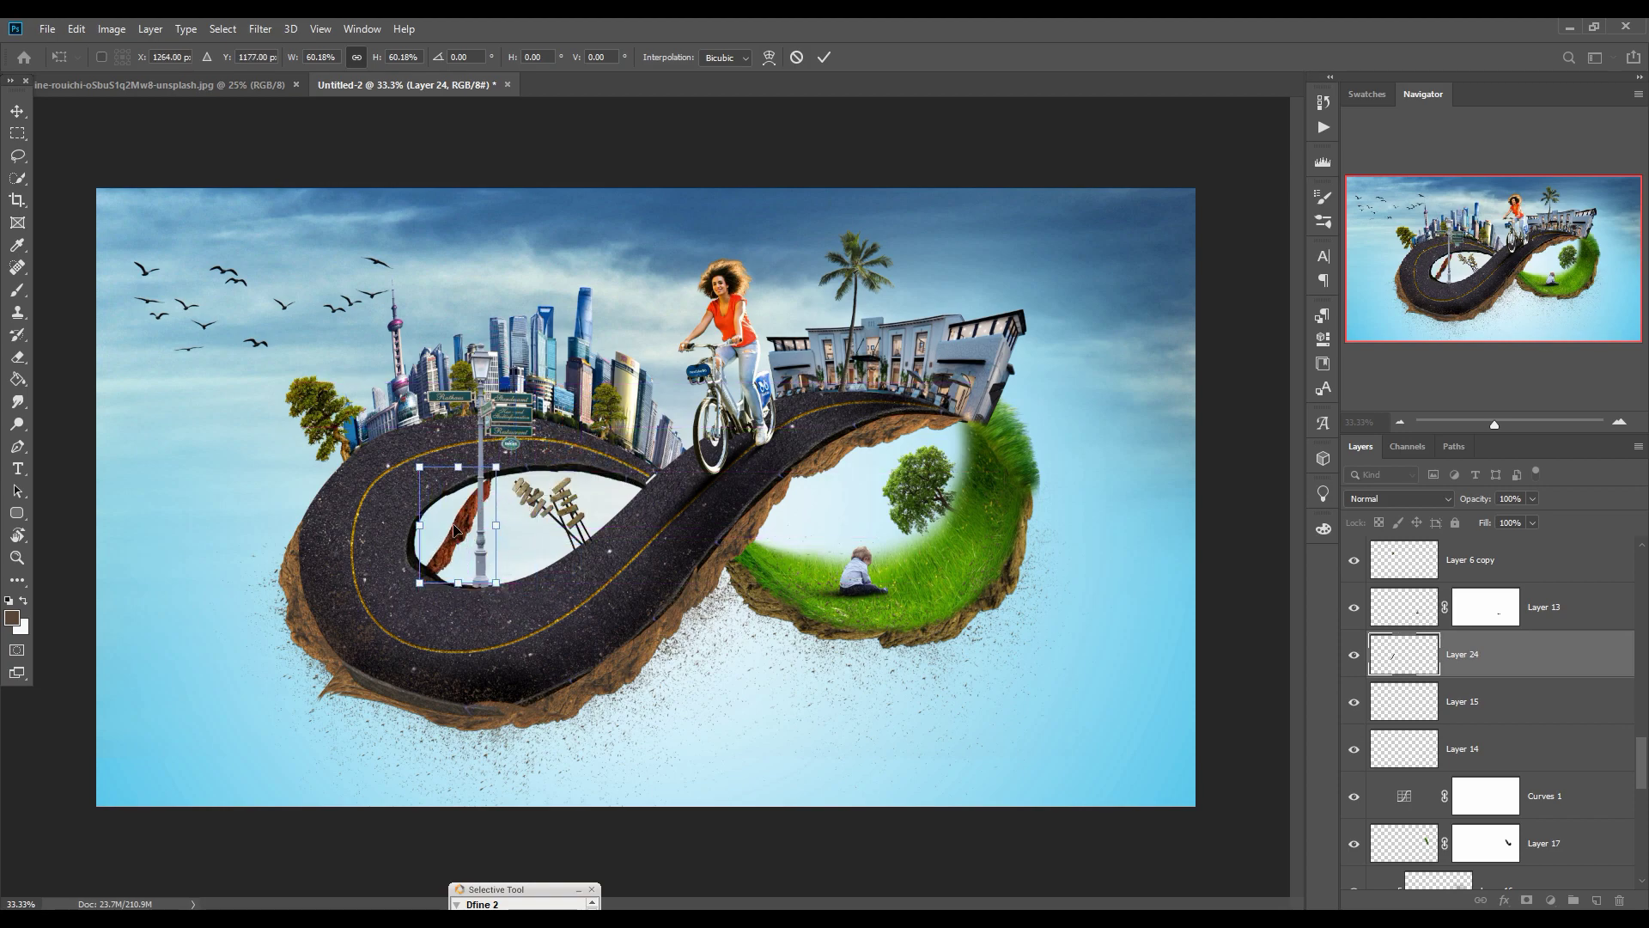
pyautogui.hotkey('ctrl', '+')
pyautogui.hotkey('ctrl', '+')
pyautogui.hotkey('ctrl', '+')
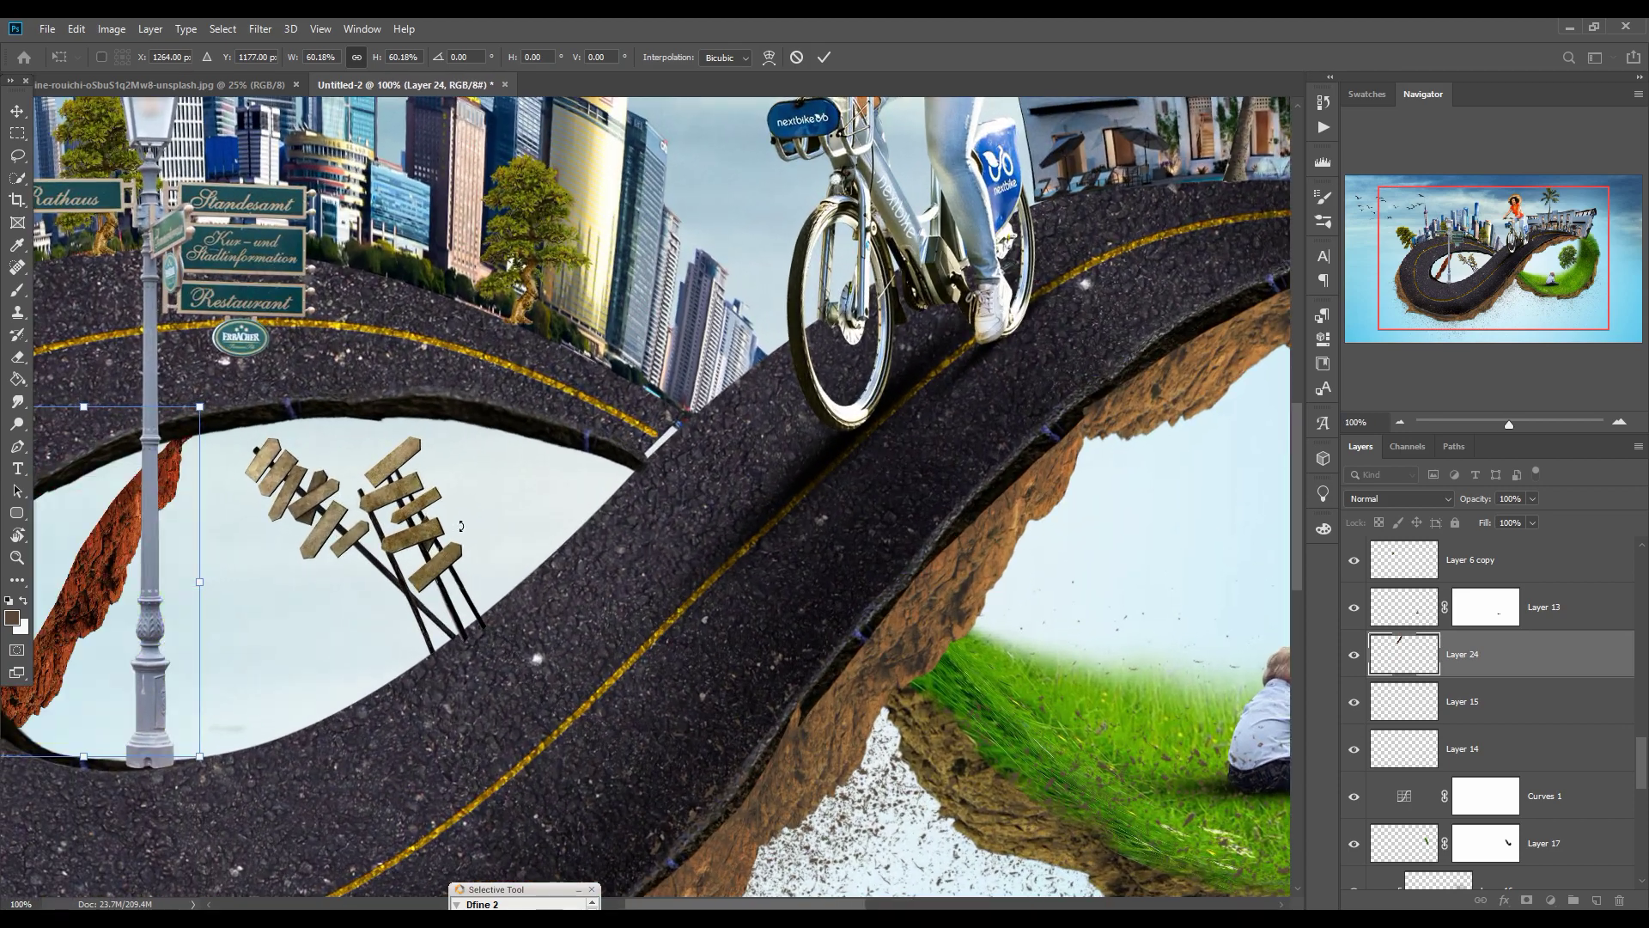
pyautogui.moveTo(420, 525); pyautogui.dragTo(878, 490)
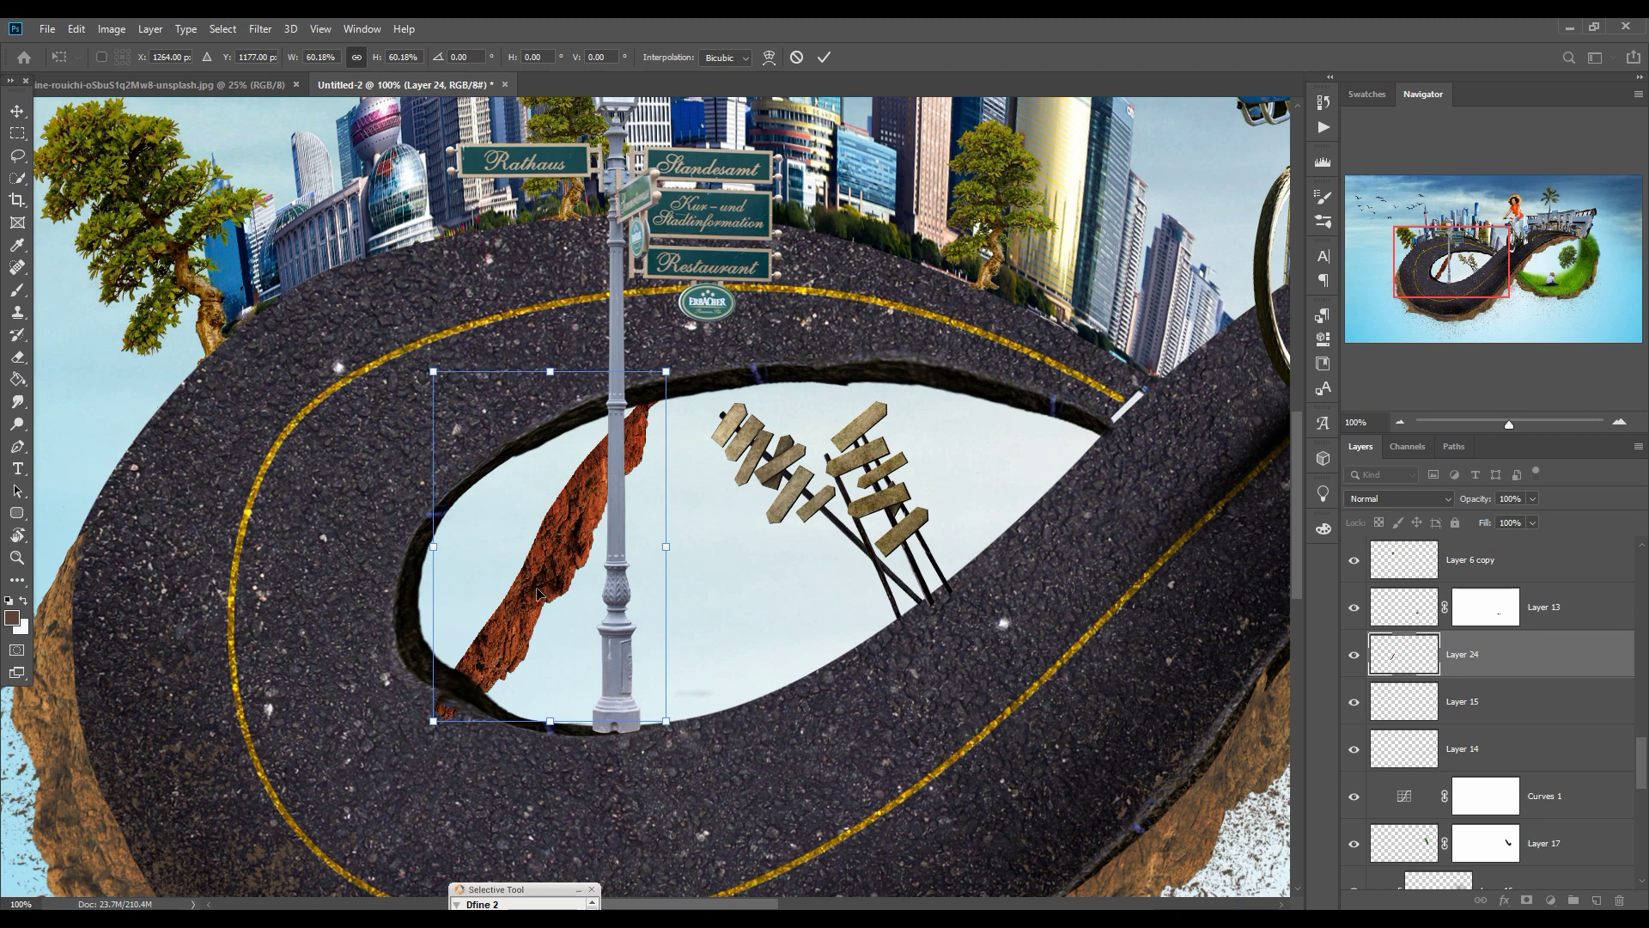
pyautogui.moveTo(538, 593); pyautogui.dragTo(711, 551)
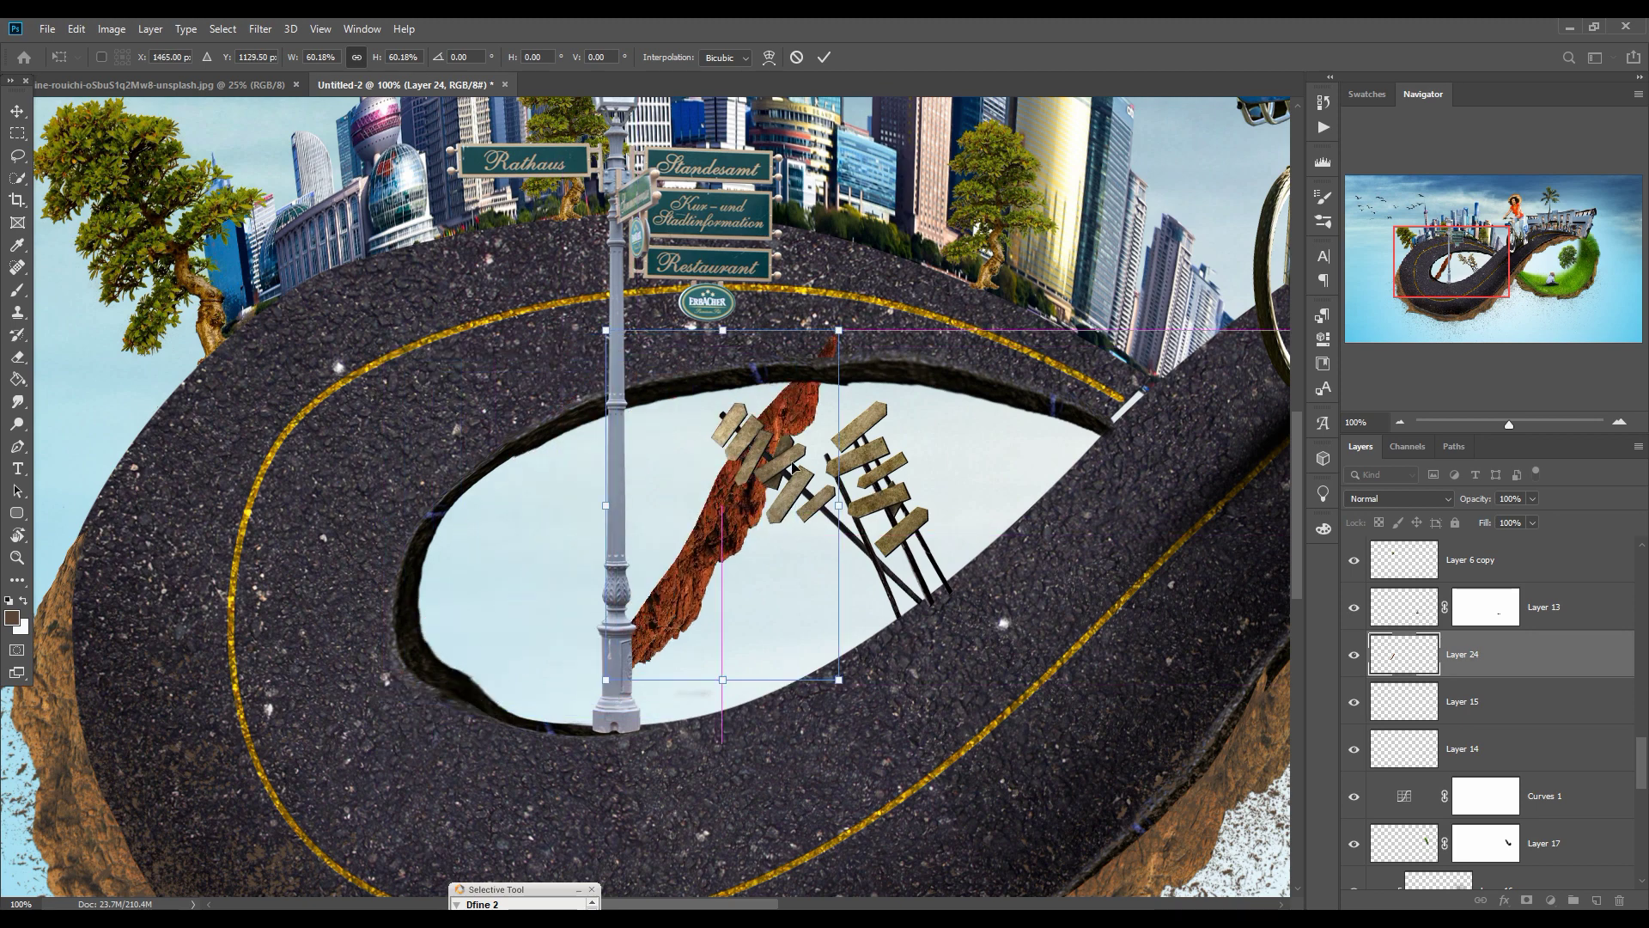
pyautogui.moveTo(863, 317); pyautogui.dragTo(1023, 507)
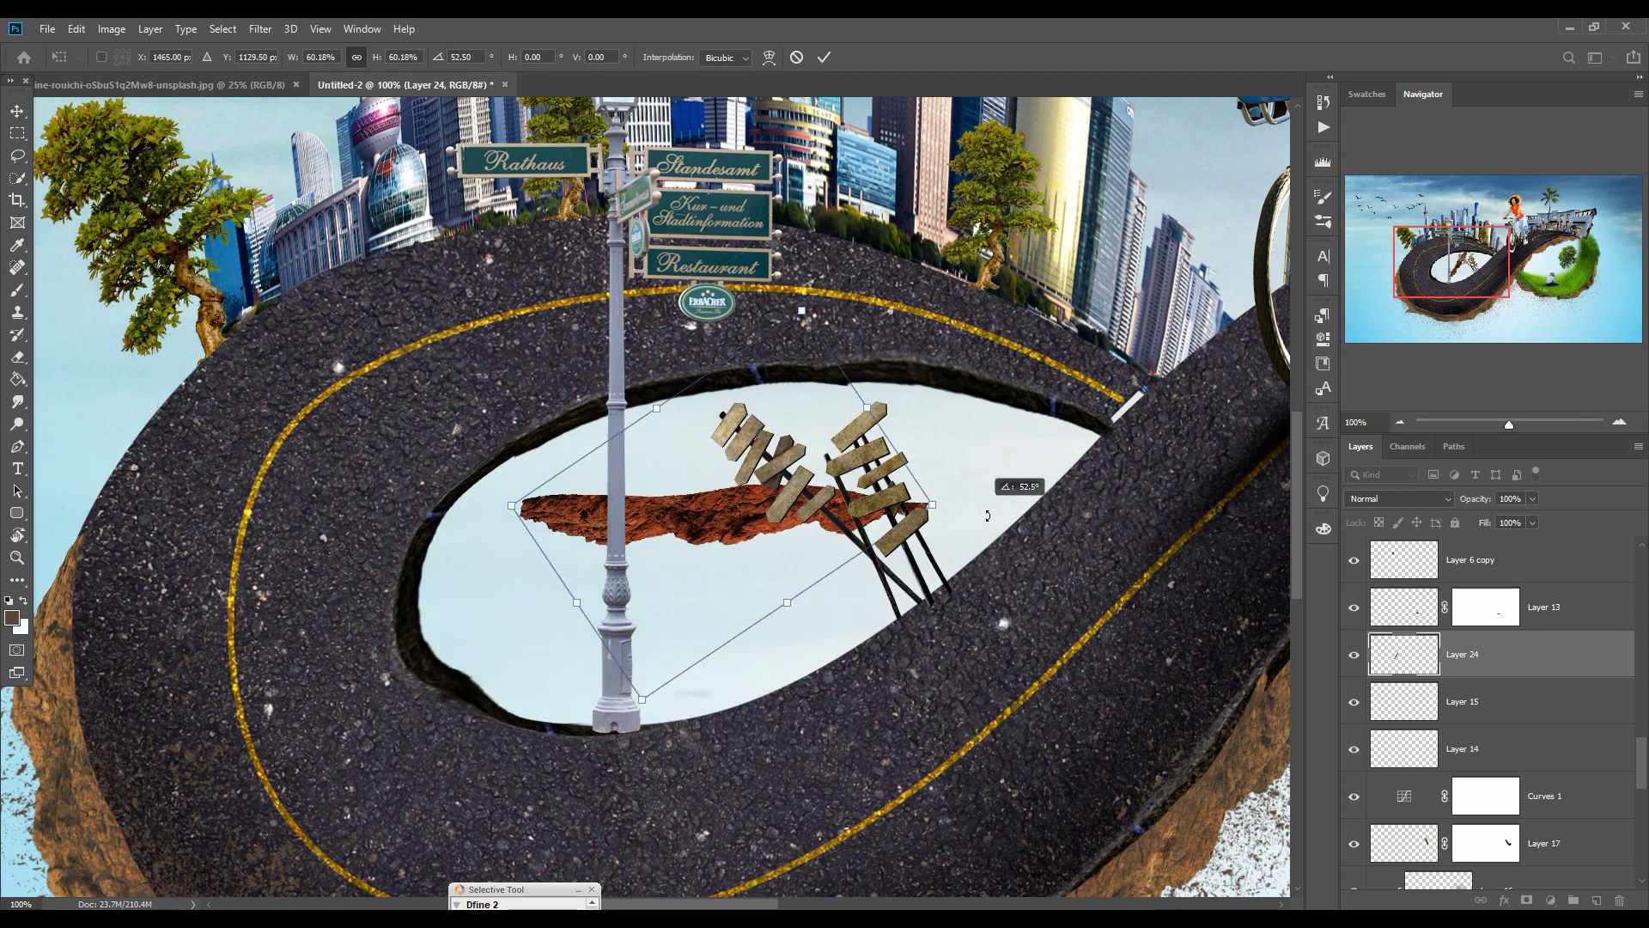
pyautogui.moveTo(829, 462); pyautogui.dragTo(928, 432)
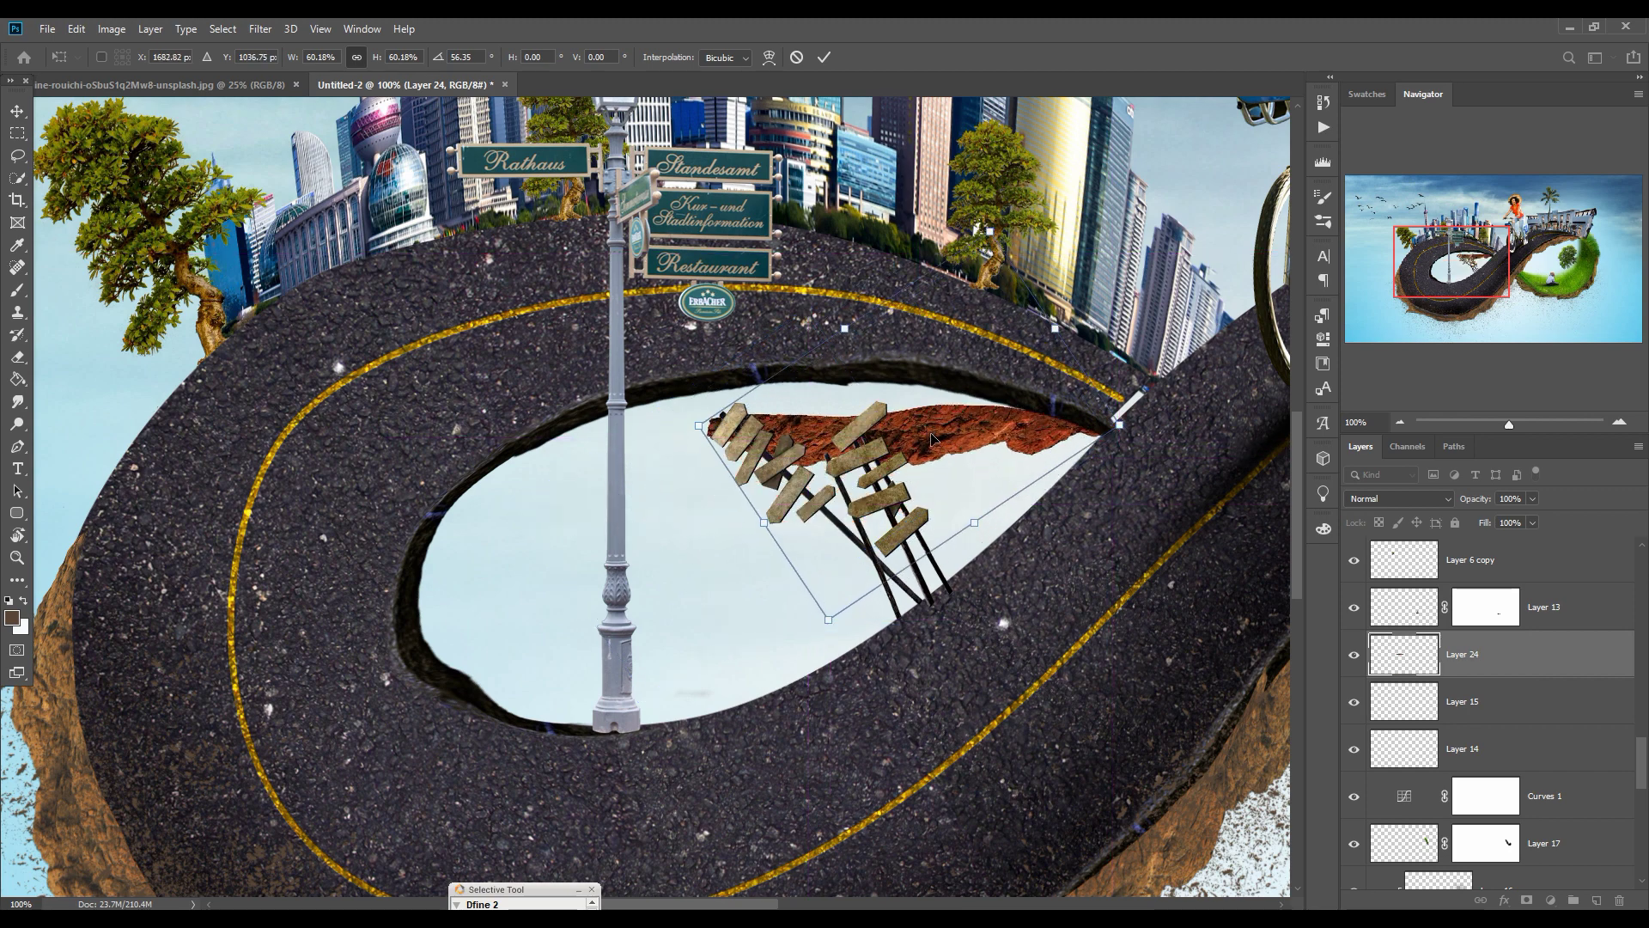
# Step: Warp the rock piece to follow the curve of the upper inner road edge and apply the transform
pyautogui.click(76, 29)
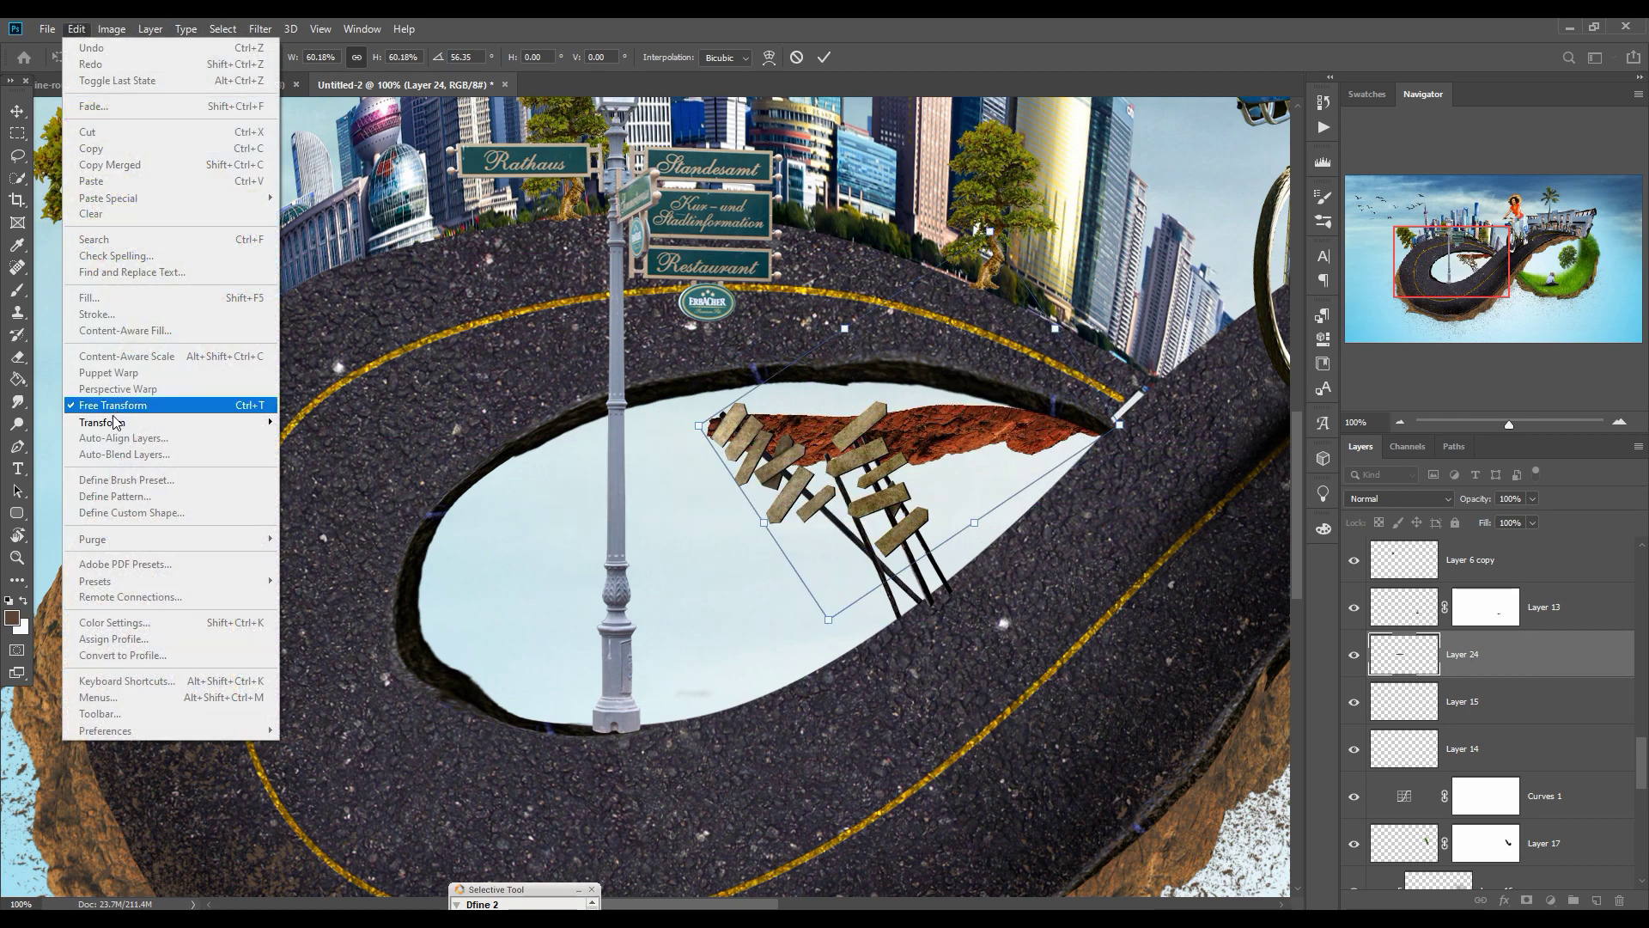
pyautogui.moveTo(113, 427)
pyautogui.click(304, 528)
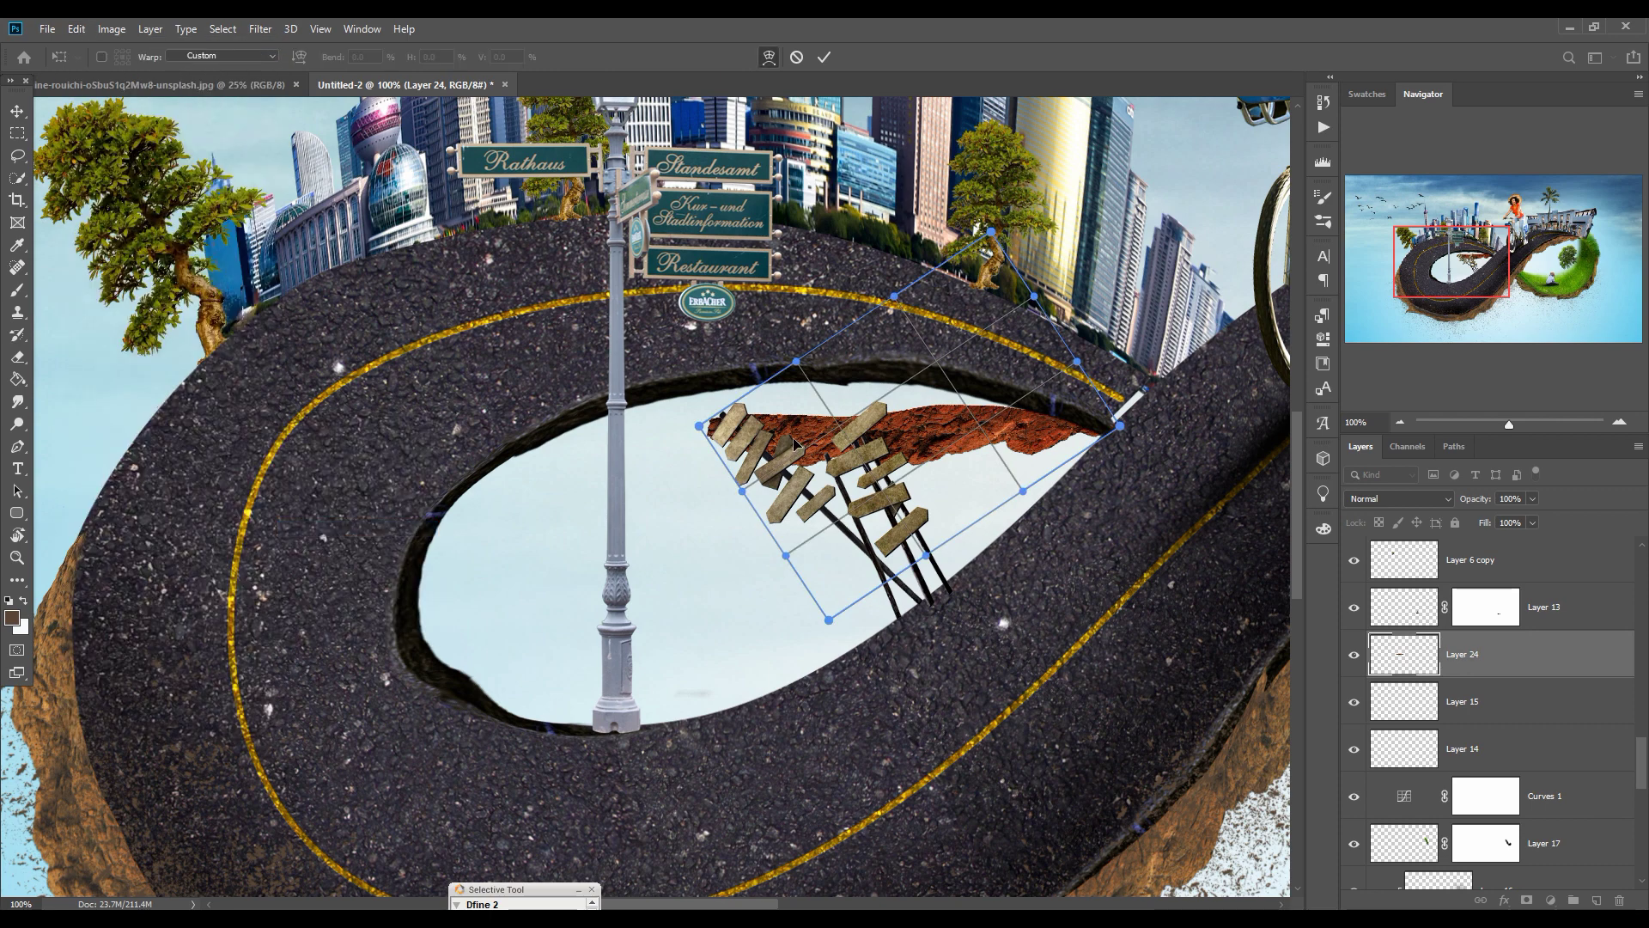
pyautogui.moveTo(794, 416); pyautogui.dragTo(797, 401)
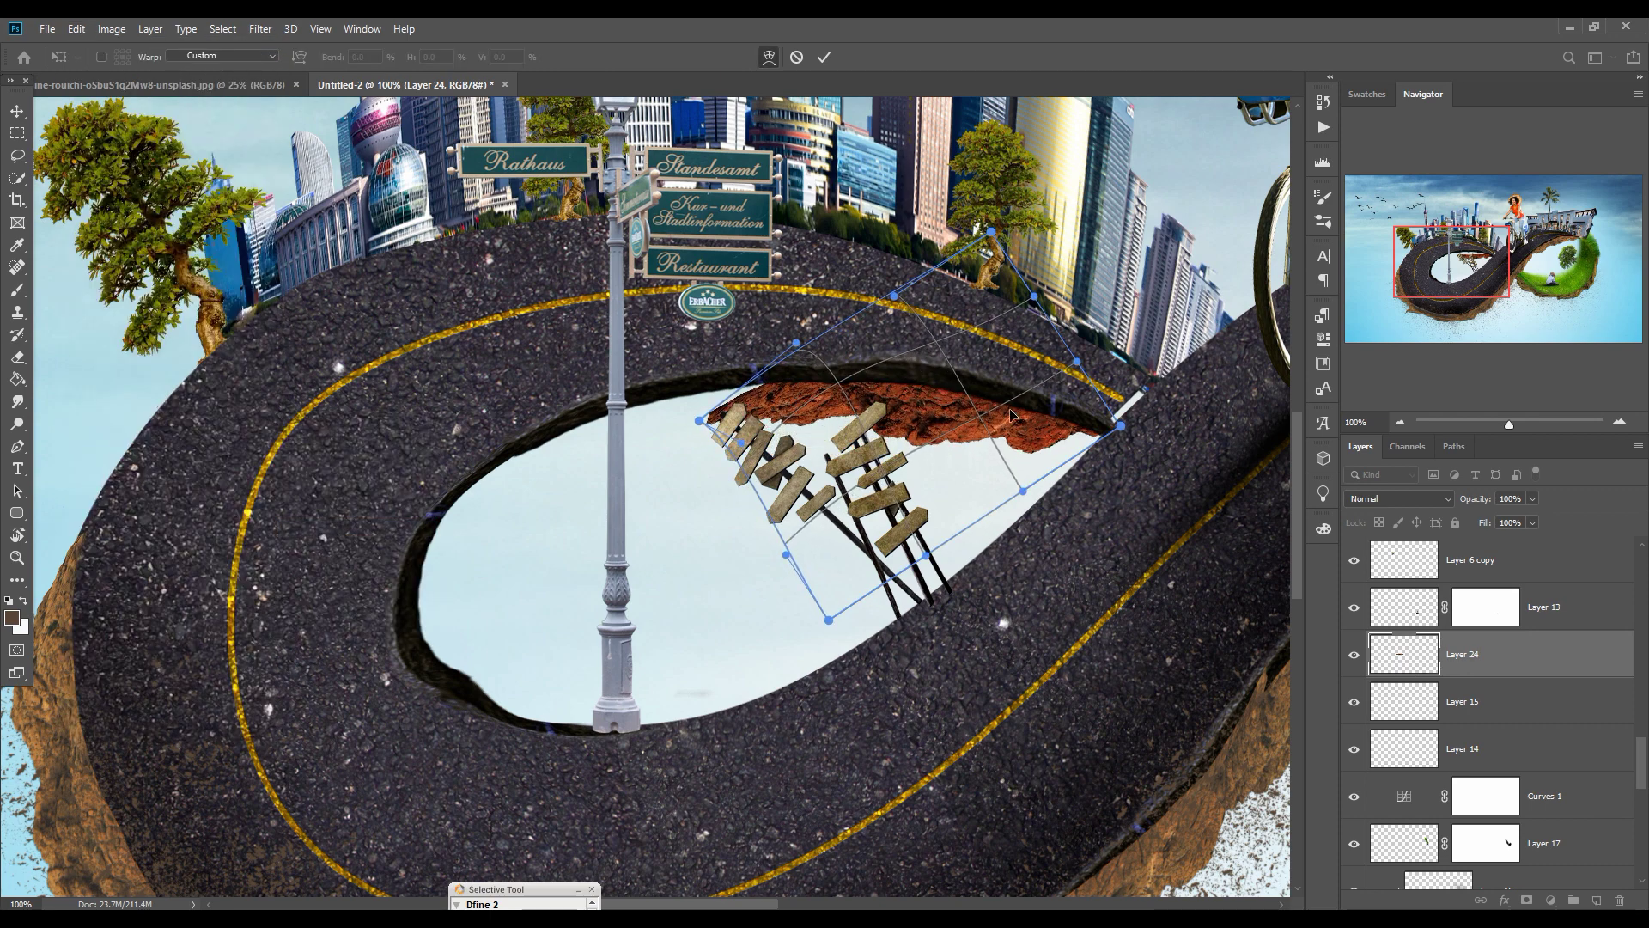
pyautogui.moveTo(1057, 430); pyautogui.dragTo(1093, 437)
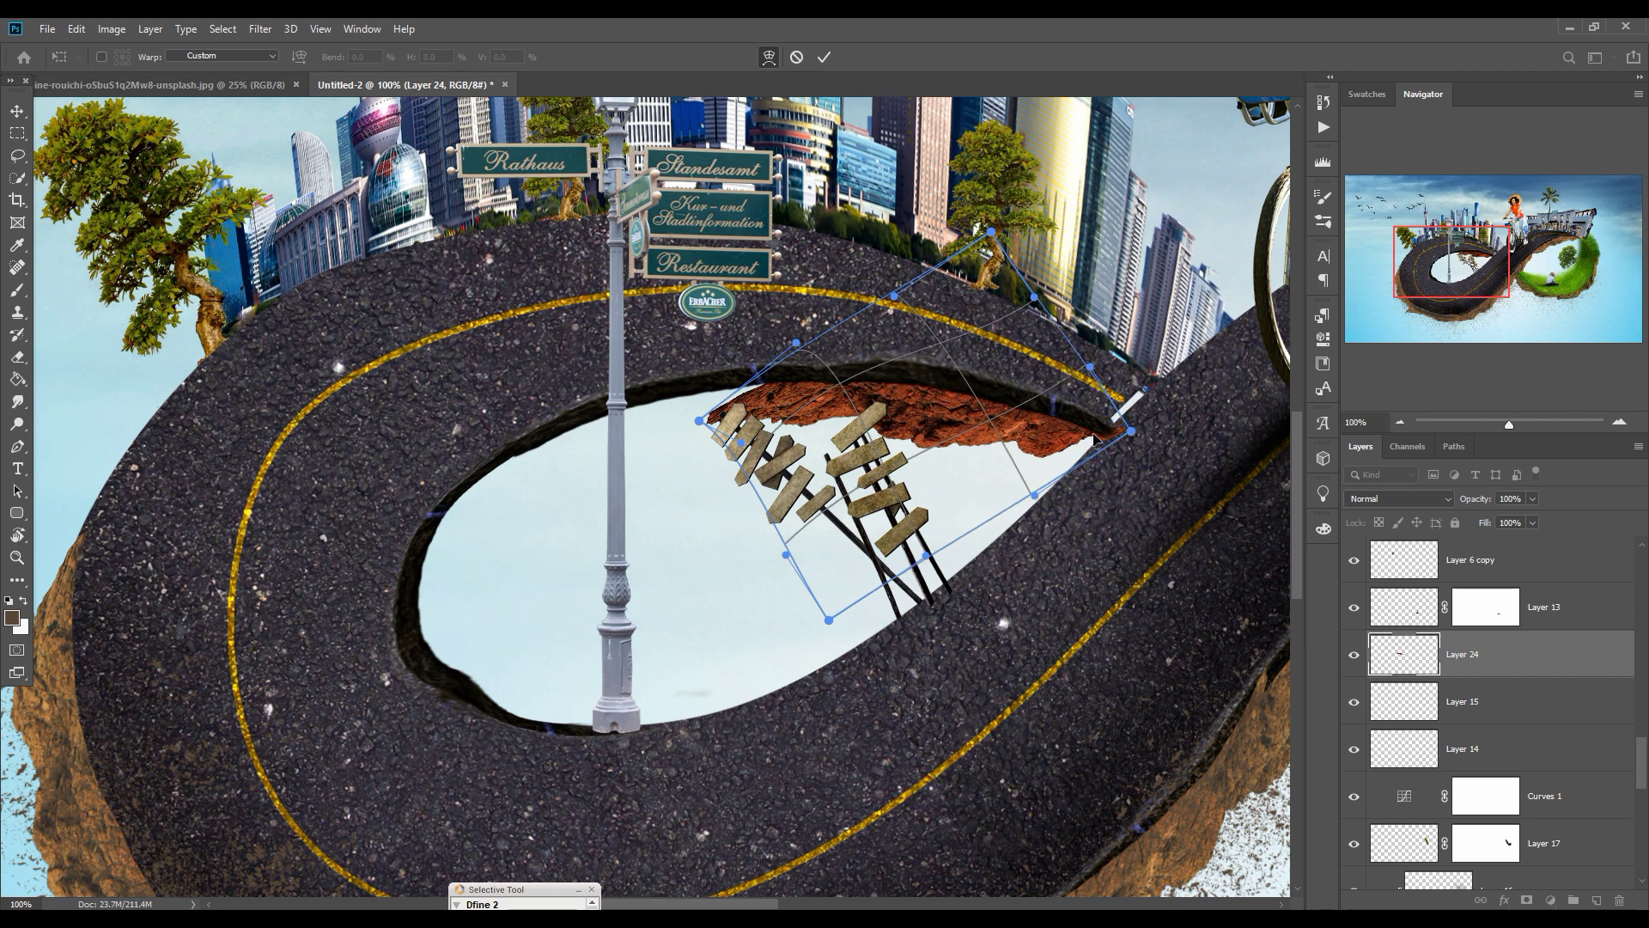
pyautogui.moveTo(695, 417); pyautogui.dragTo(681, 394)
pyautogui.rightClick(920, 403)
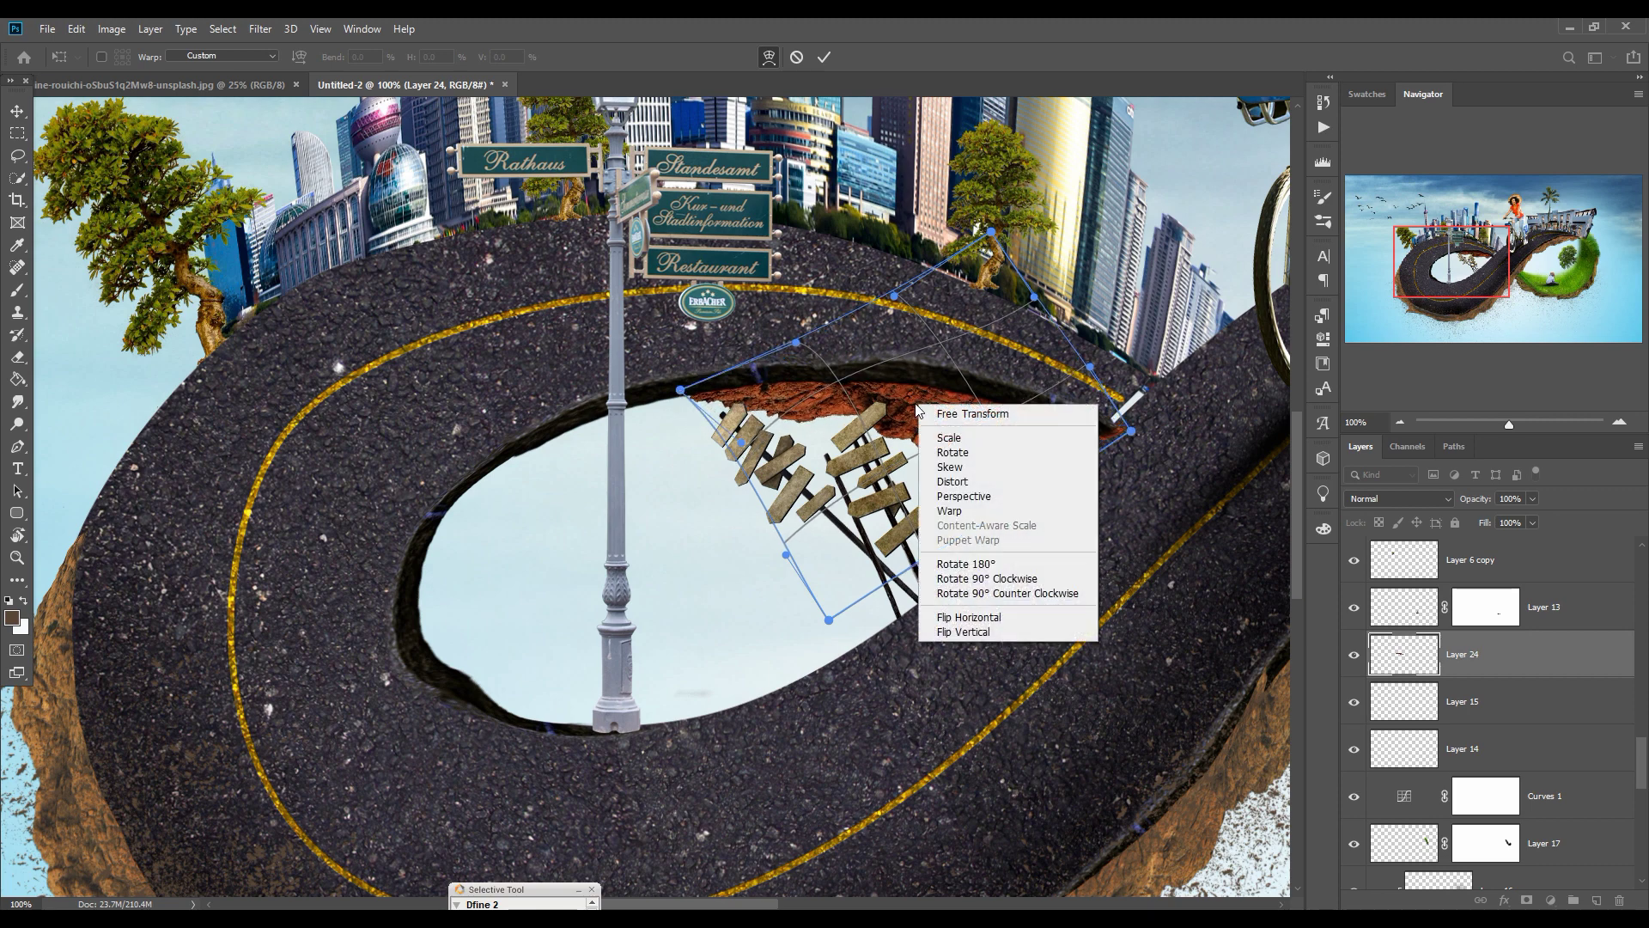
pyautogui.click(893, 395)
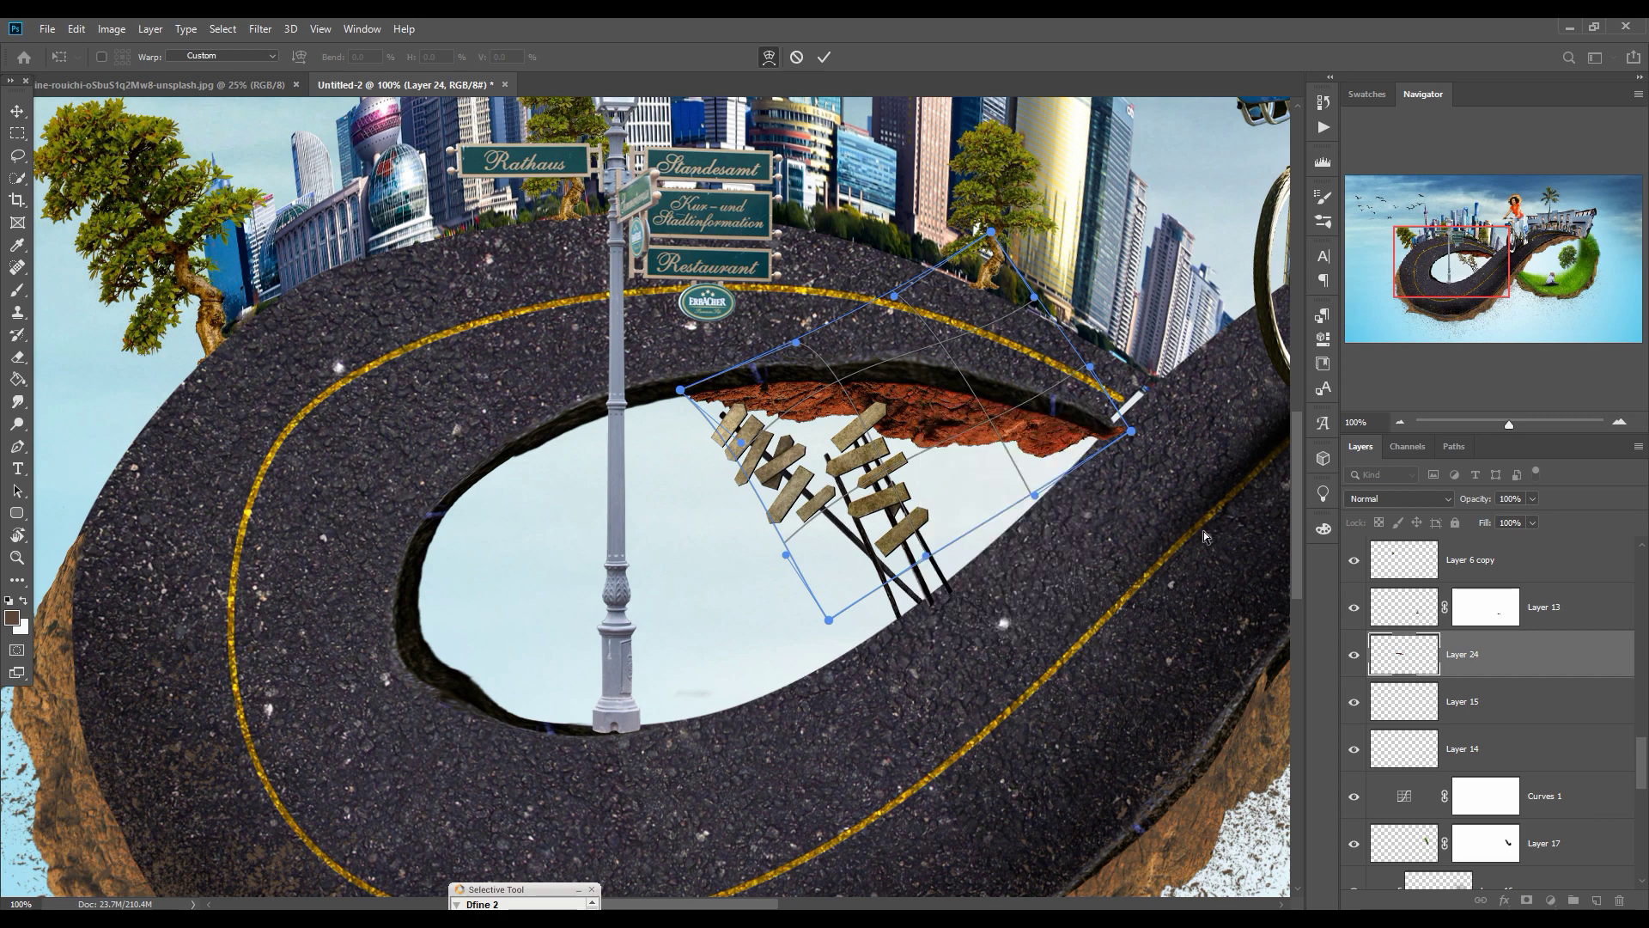
pyautogui.press('Return')
# Step: Duplicate Layer 24 and rotate the copy about -38° along the upper inner road edge behind the lamp post
pyautogui.rightClick(1498, 657)
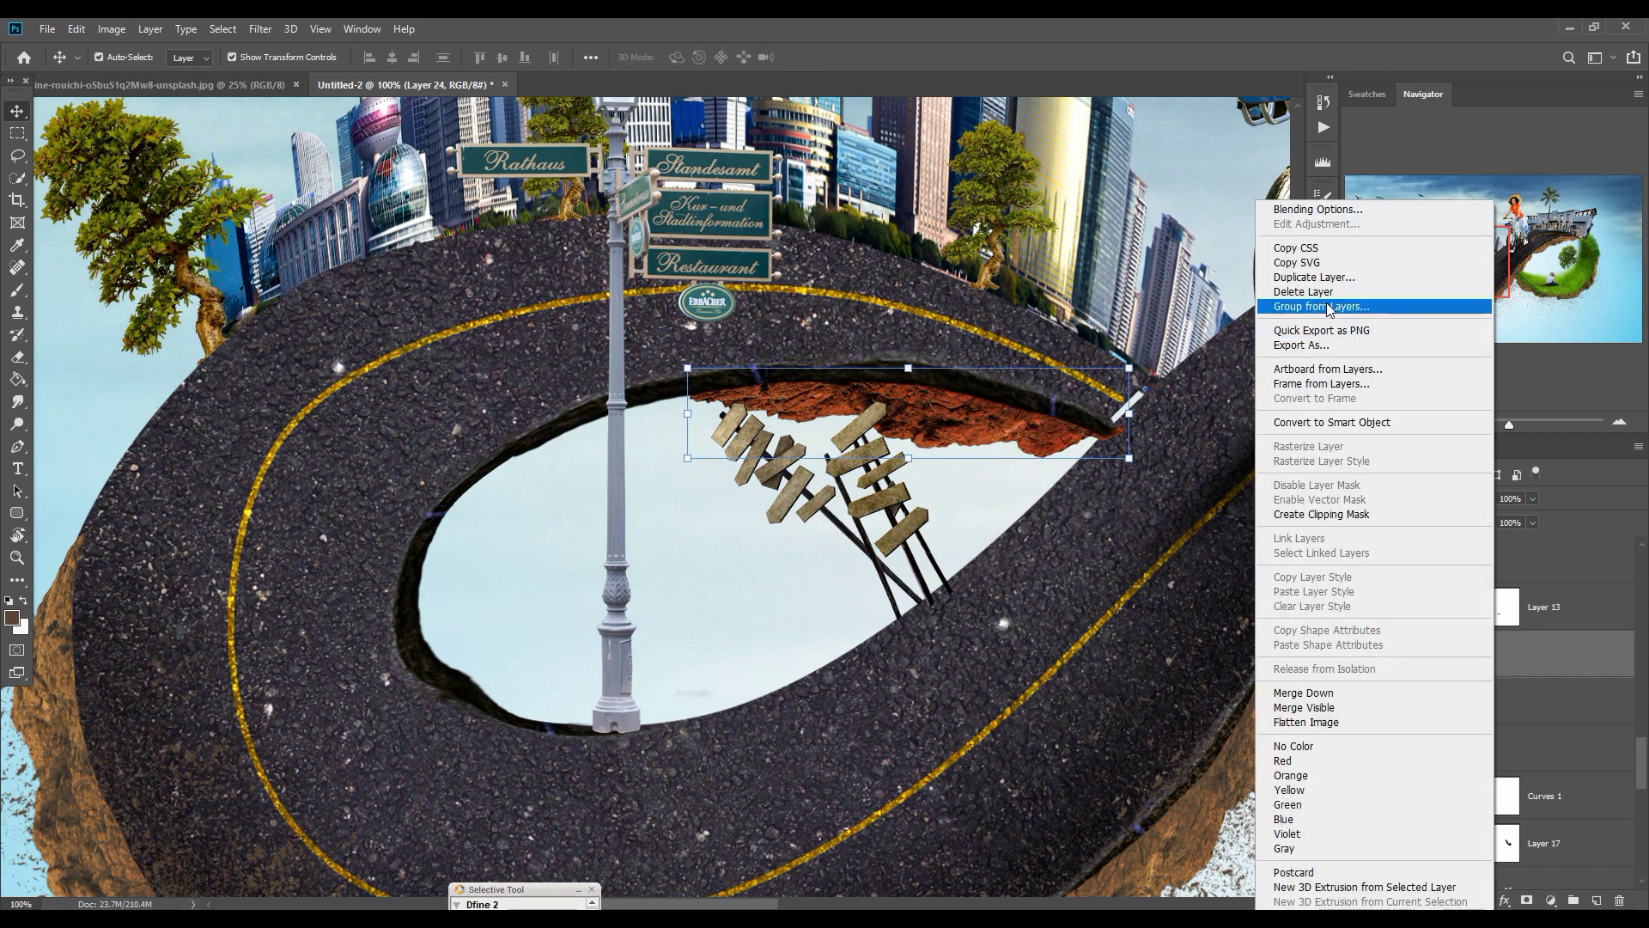
pyautogui.click(1323, 277)
pyautogui.click(964, 270)
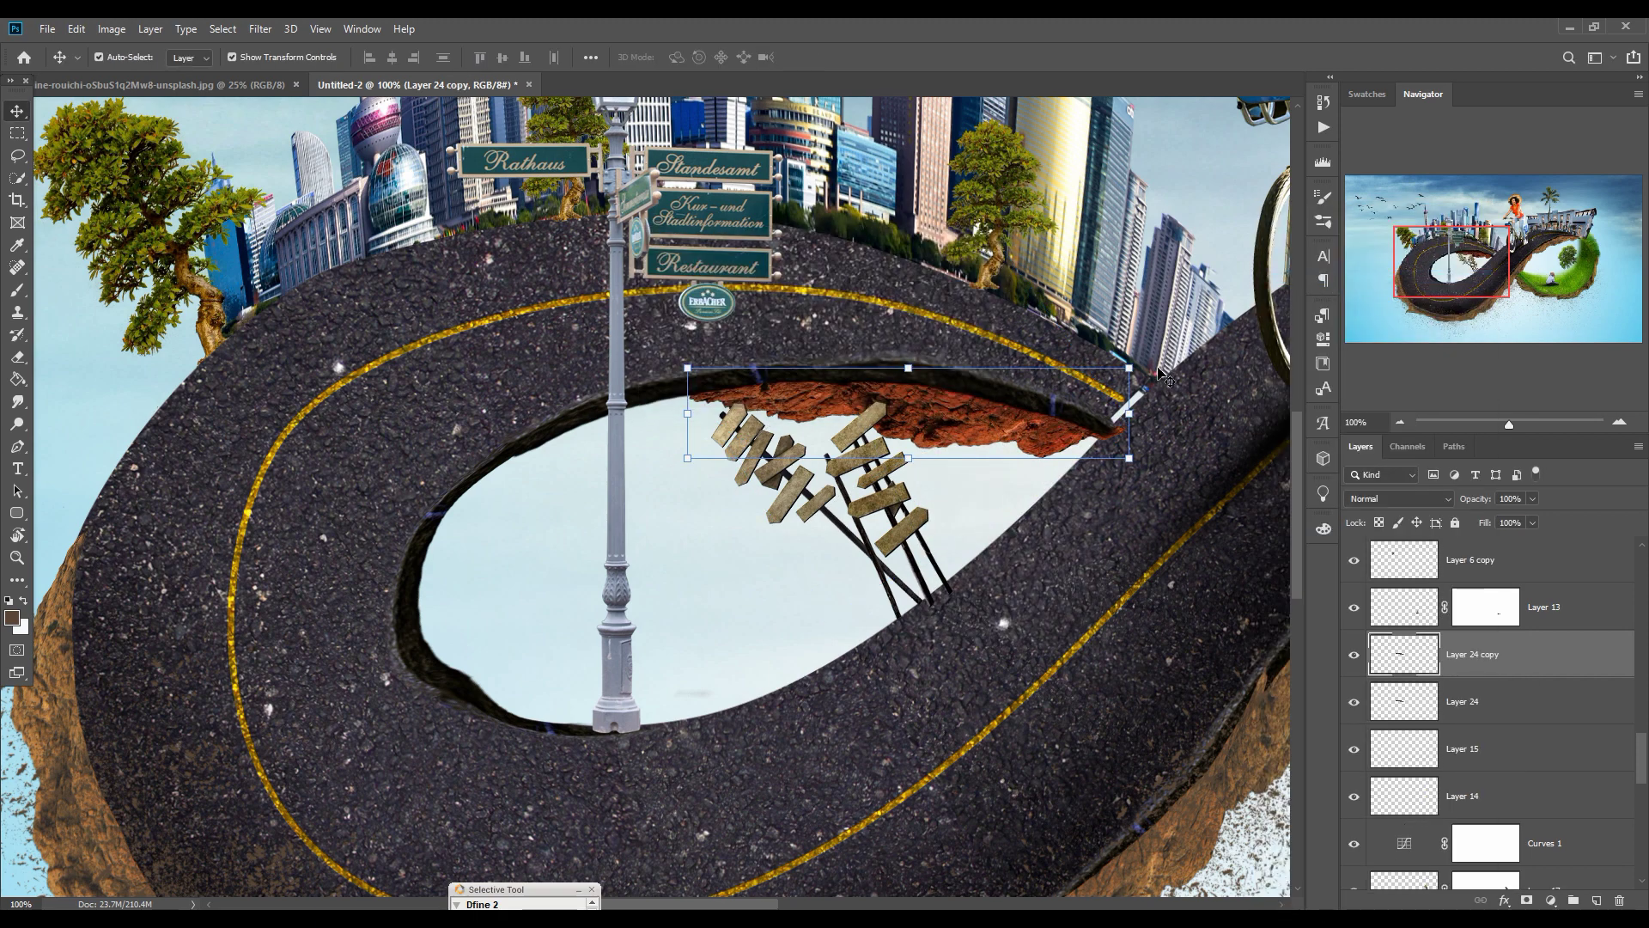
pyautogui.moveTo(1153, 365); pyautogui.dragTo(1141, 335)
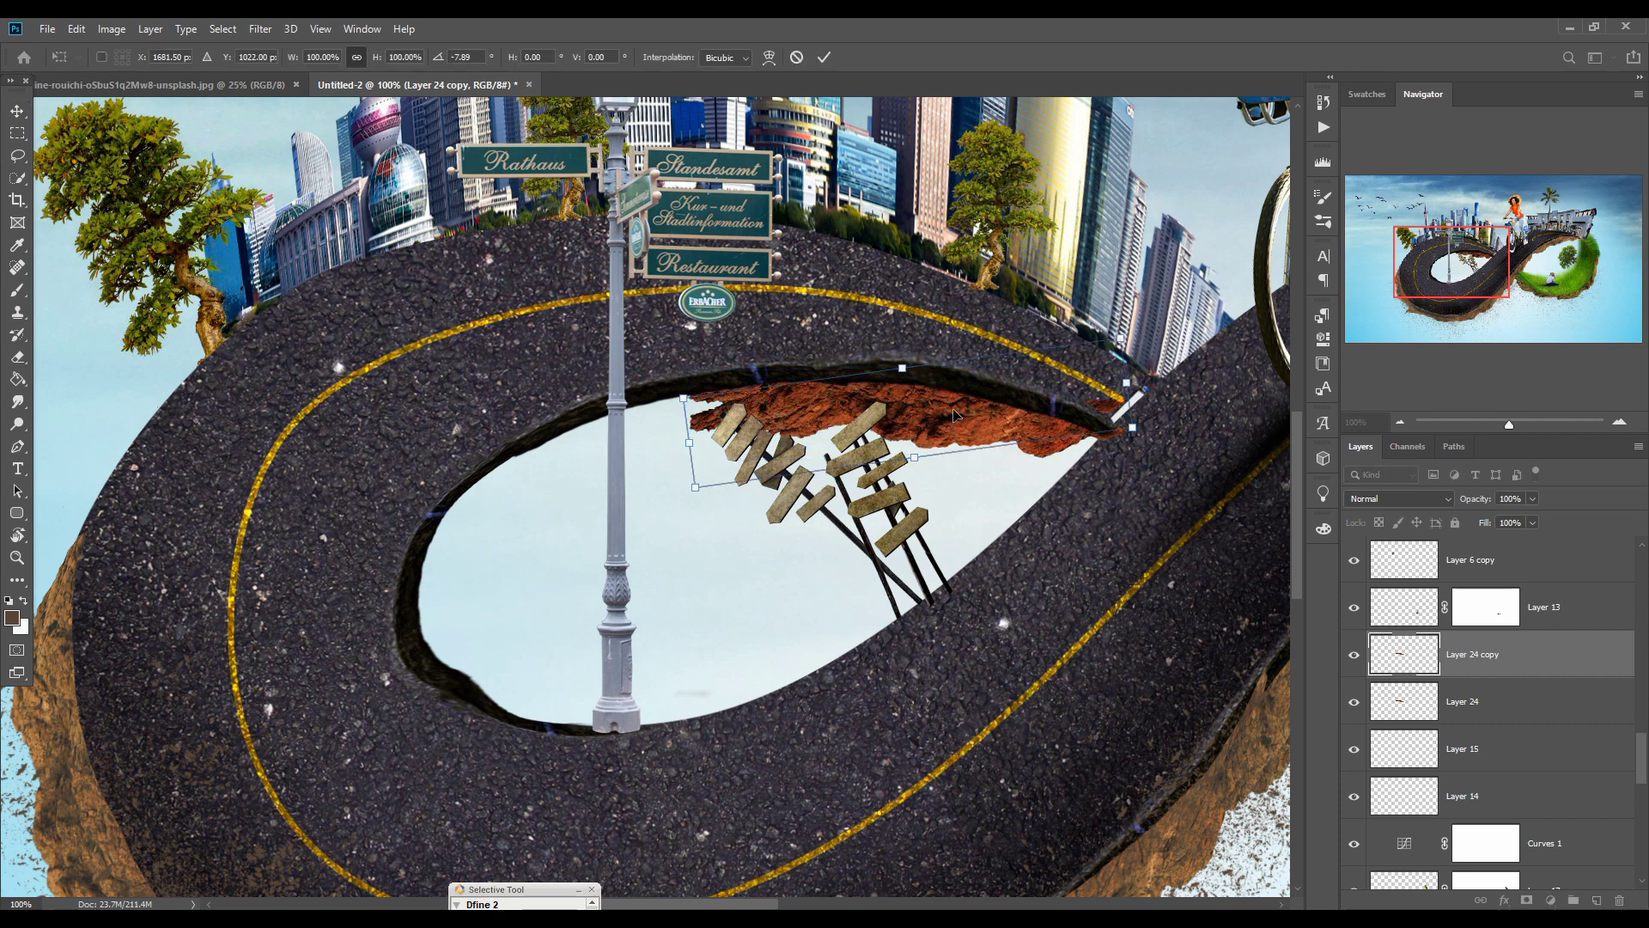
pyautogui.moveTo(872, 418); pyautogui.dragTo(548, 488)
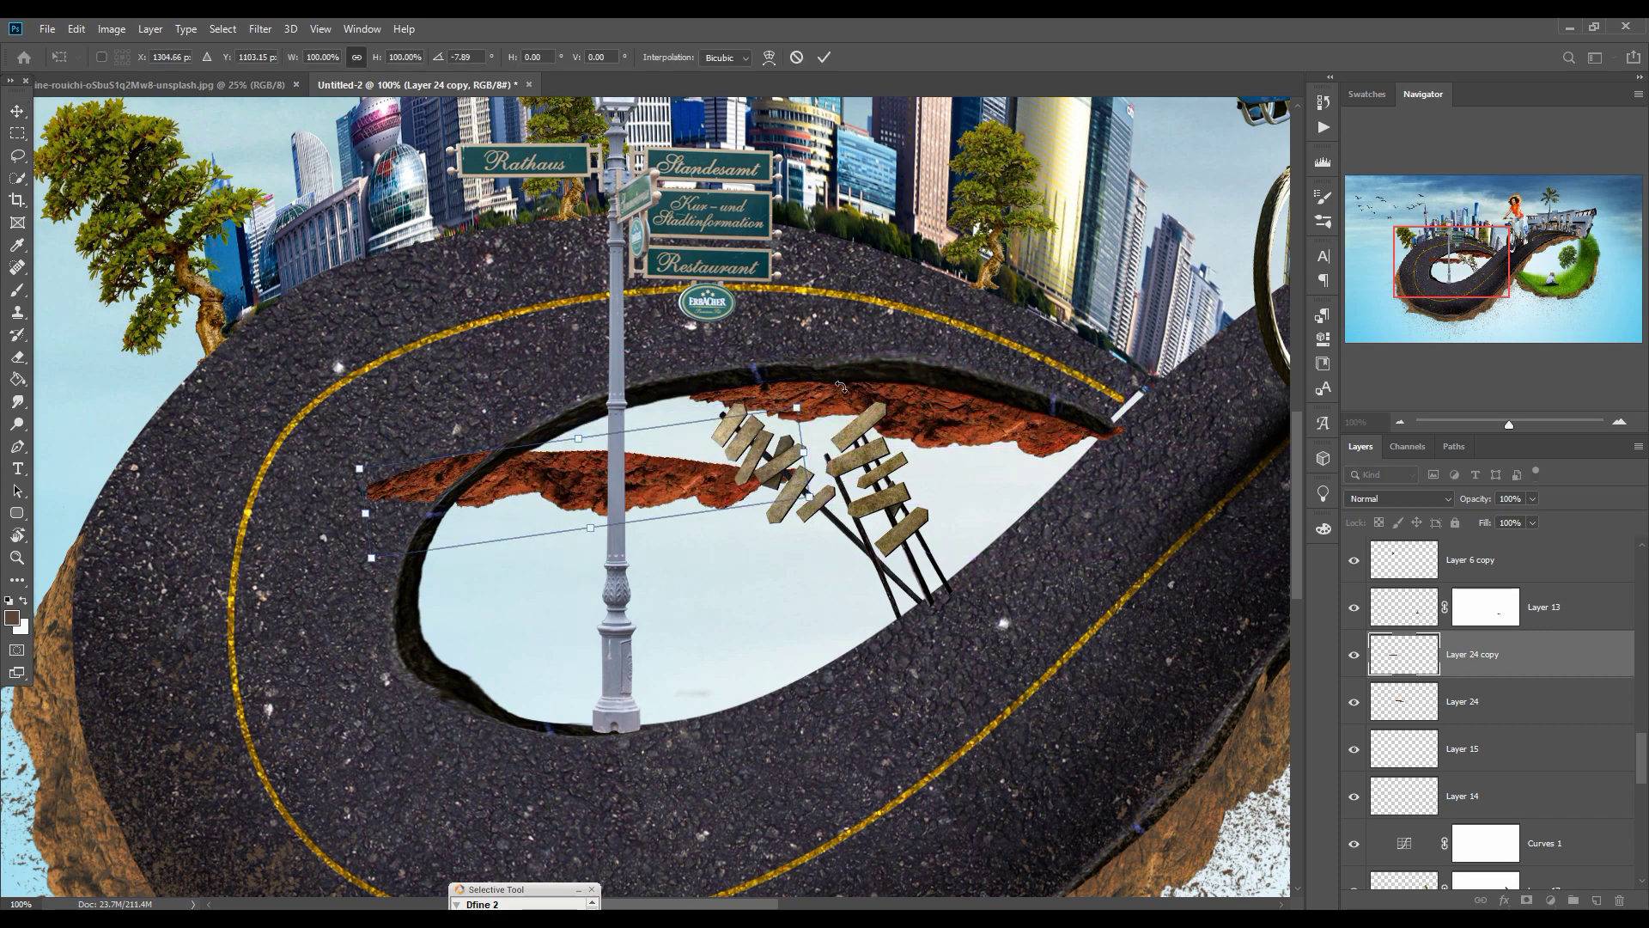
pyautogui.moveTo(823, 386); pyautogui.dragTo(756, 266)
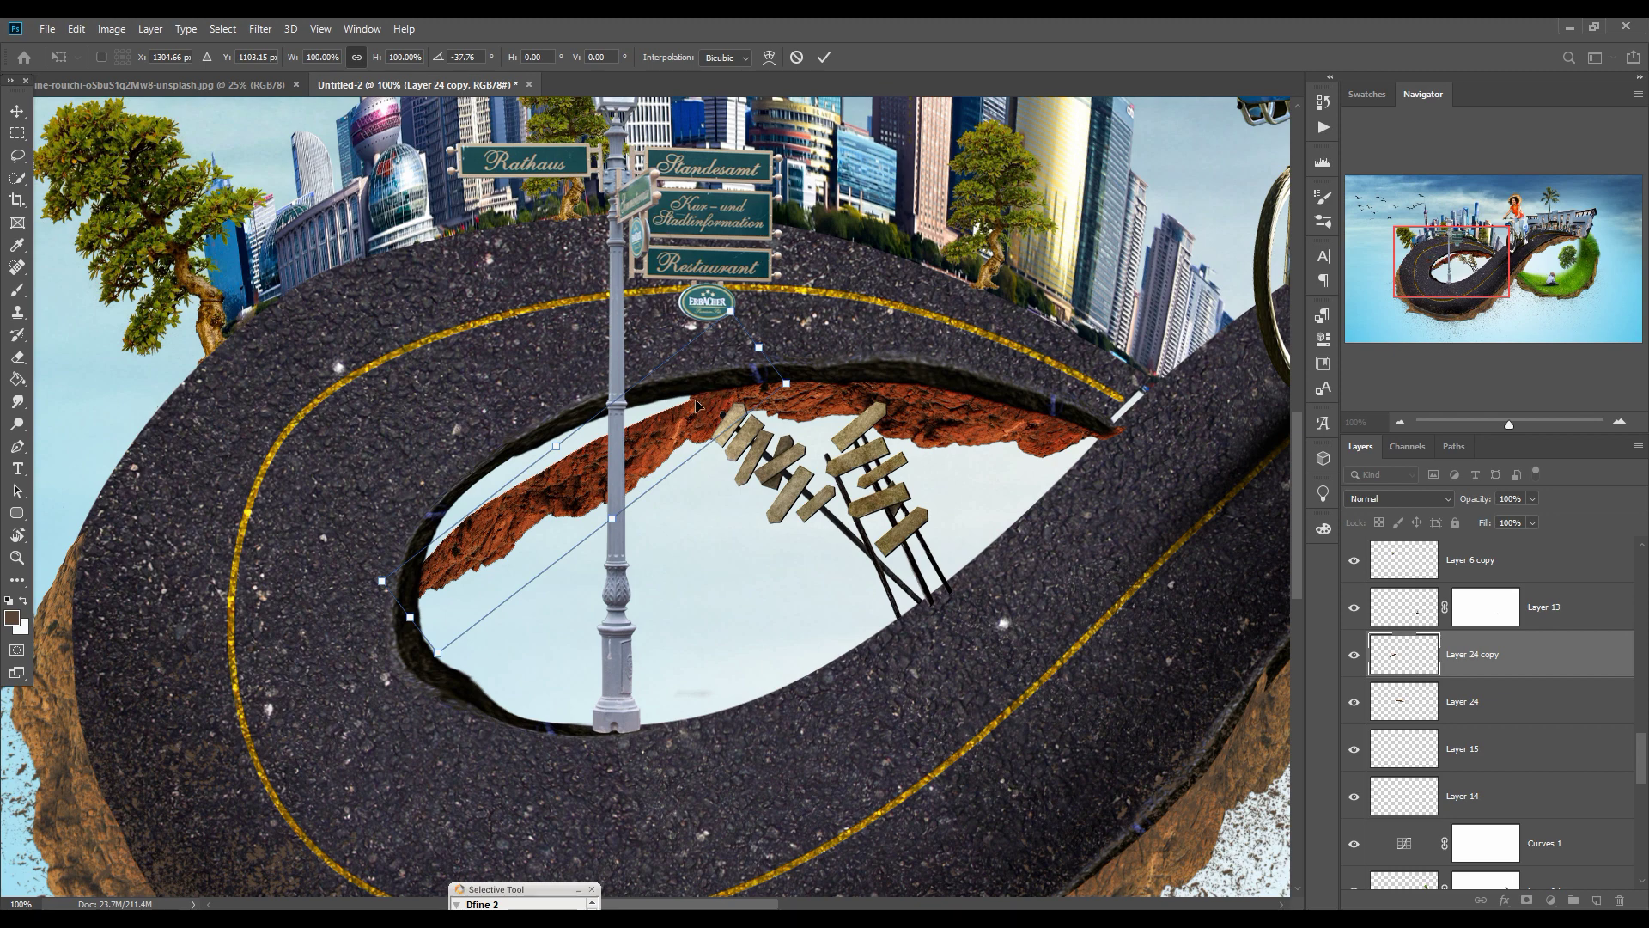
pyautogui.moveTo(699, 407); pyautogui.dragTo(615, 467)
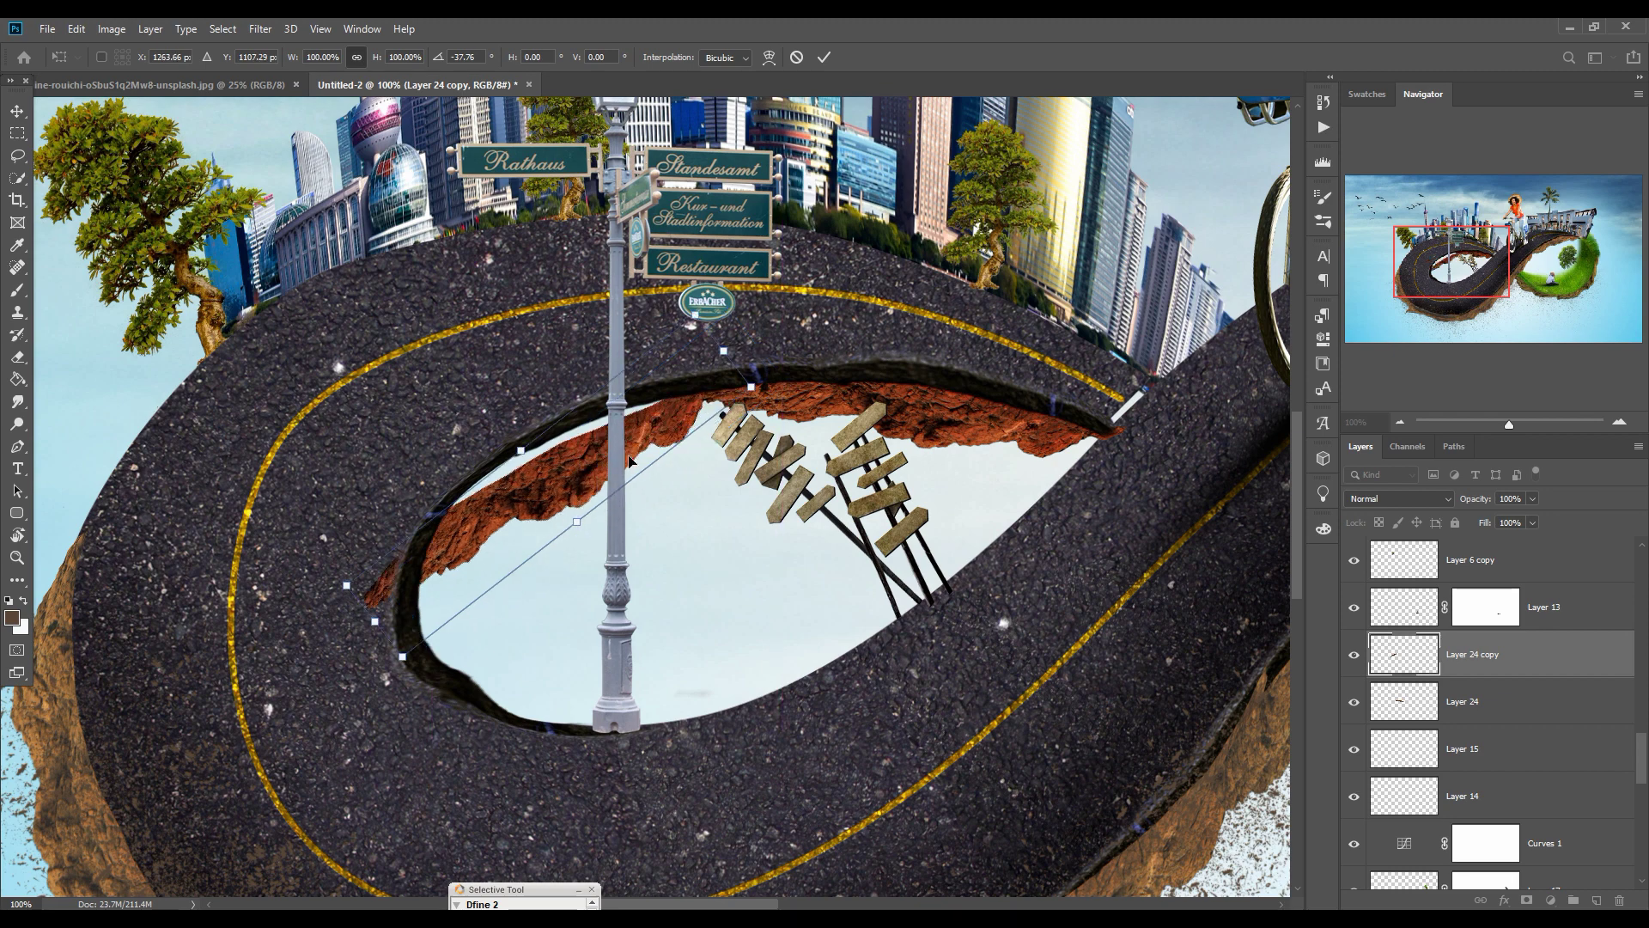
# Step: Warp the duplicated rock so it hugs the curved inner road edge behind the lamp post, and apply the transform
pyautogui.click(77, 29)
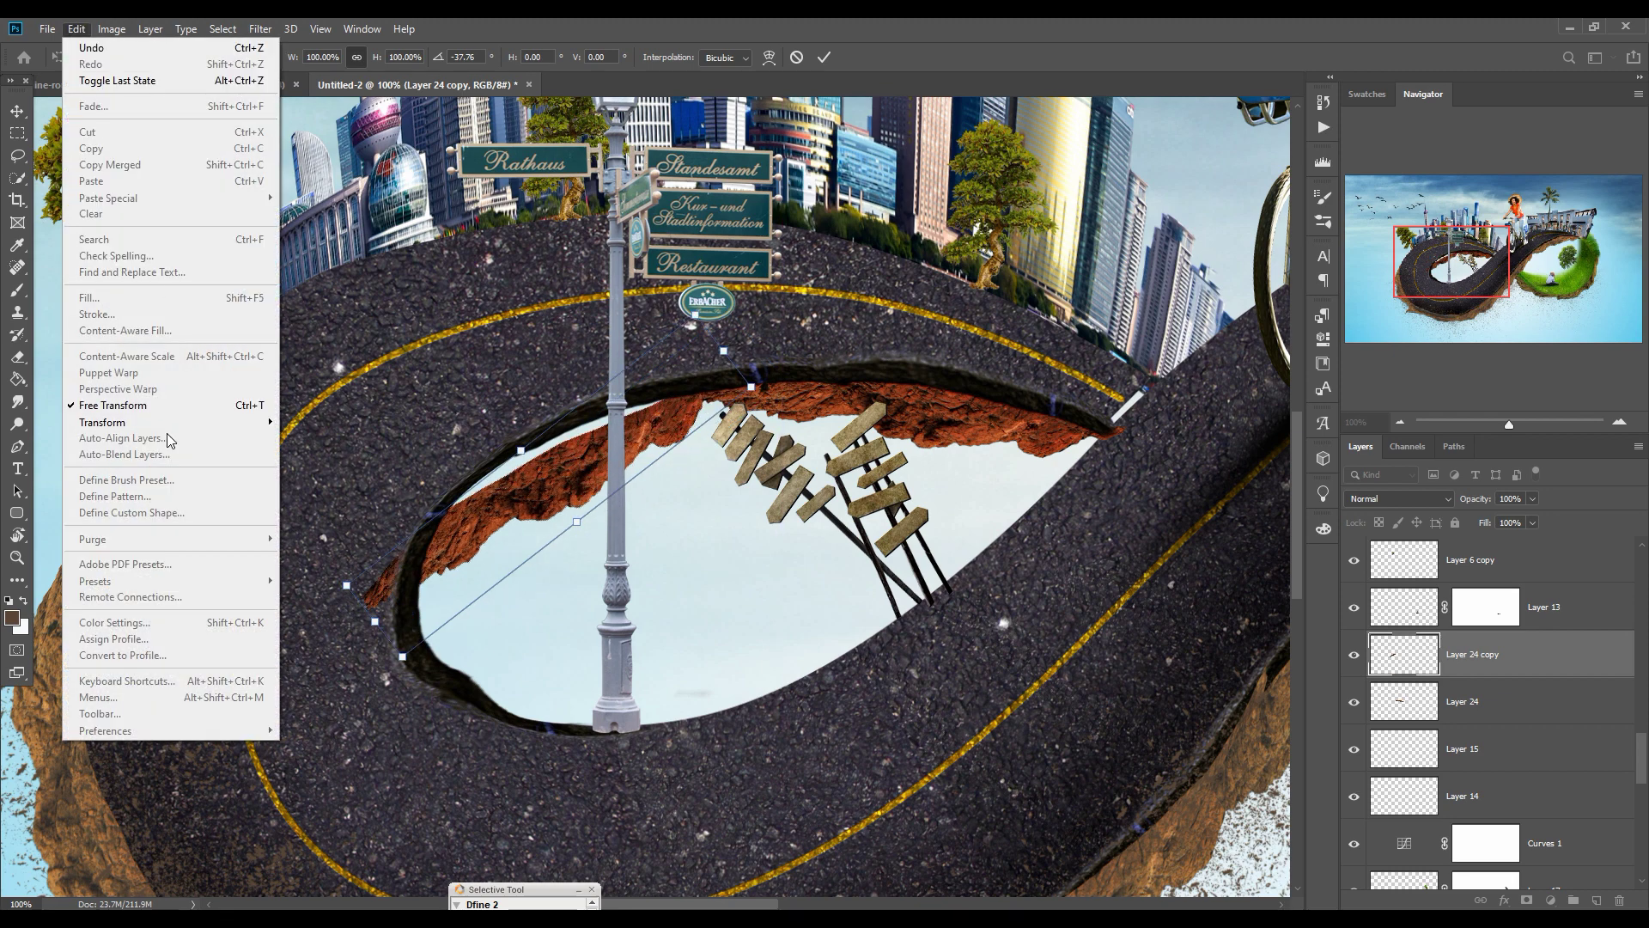
pyautogui.moveTo(135, 431)
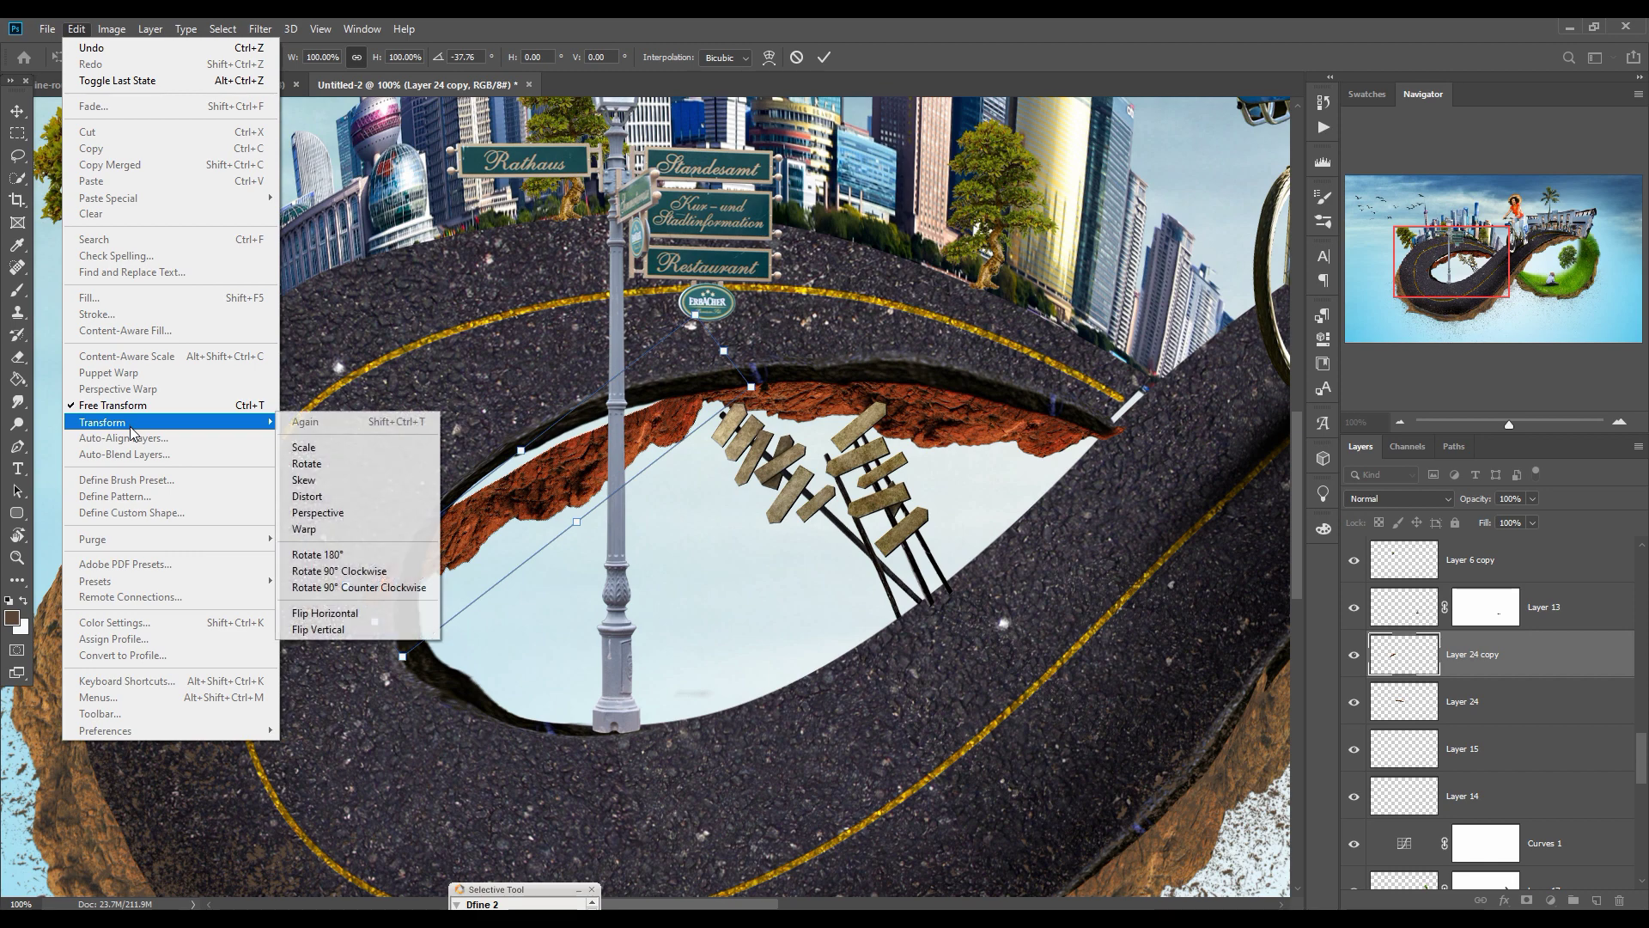
pyautogui.click(306, 529)
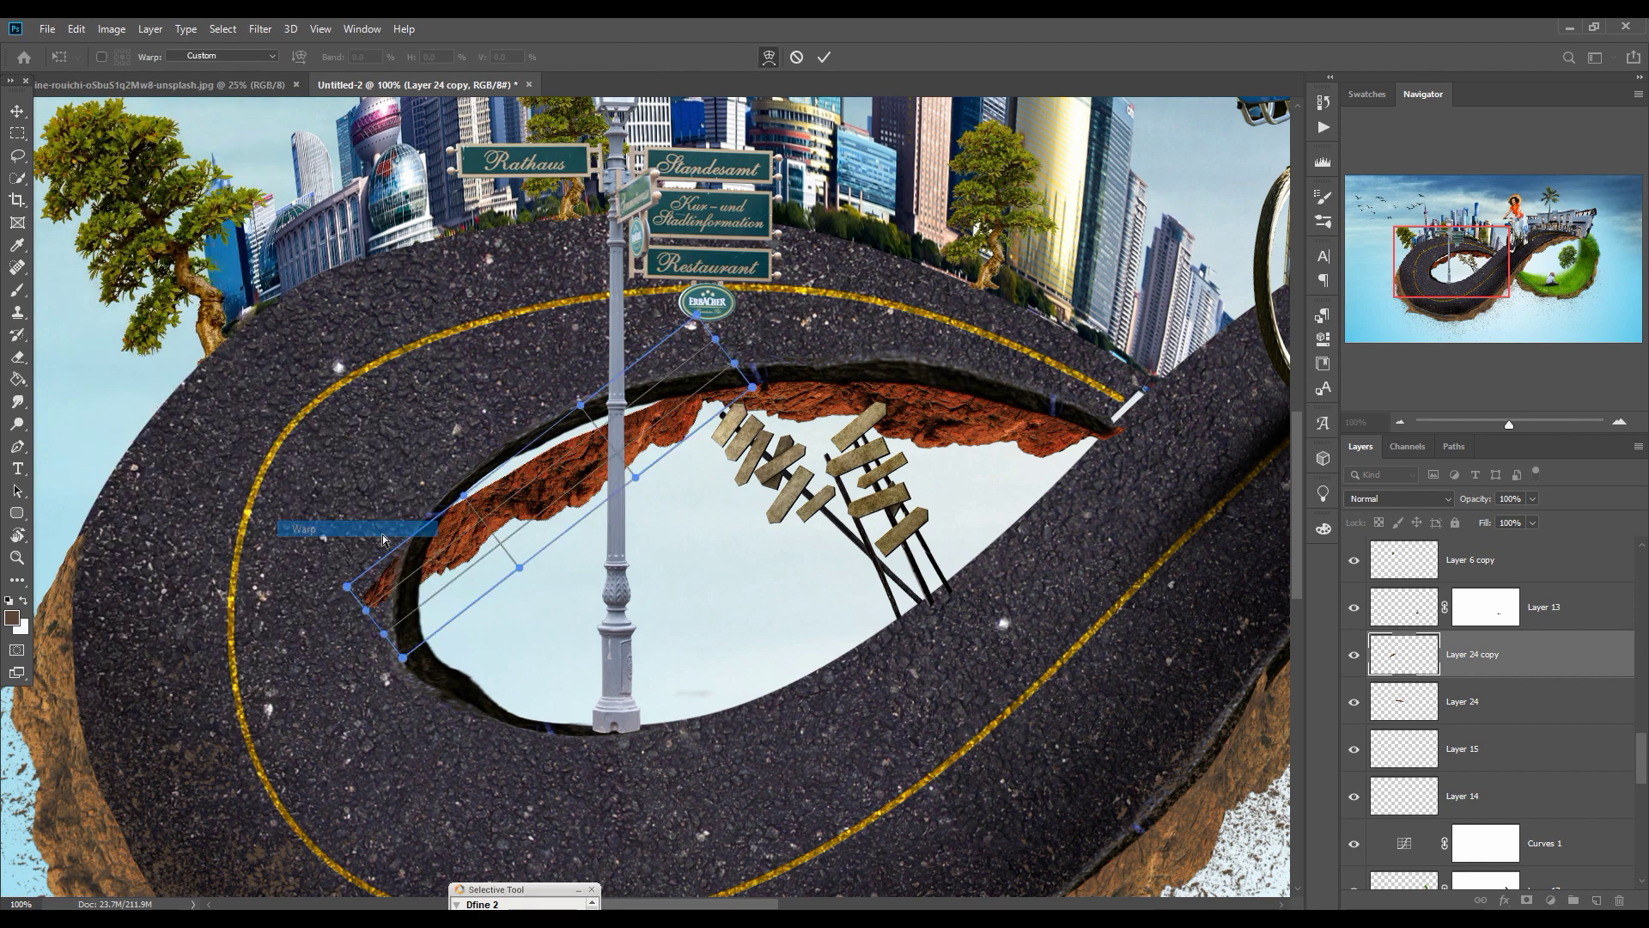
pyautogui.moveTo(537, 484); pyautogui.dragTo(460, 488)
pyautogui.moveTo(368, 610); pyautogui.dragTo(465, 621)
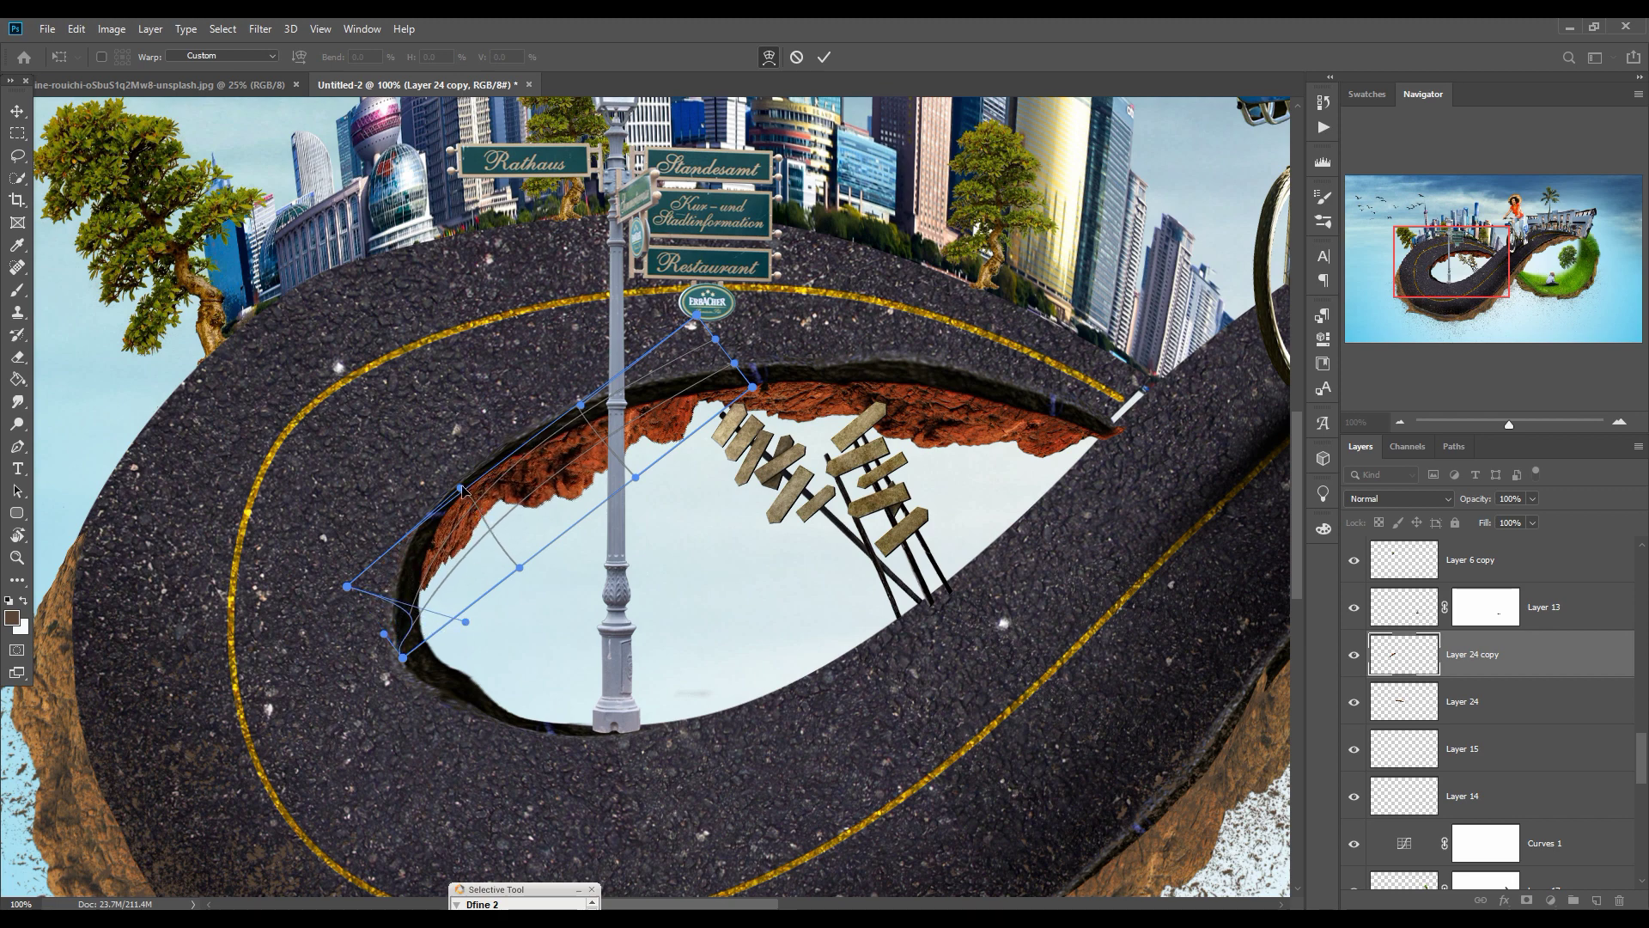
pyautogui.moveTo(463, 490); pyautogui.dragTo(457, 486)
pyautogui.click(823, 57)
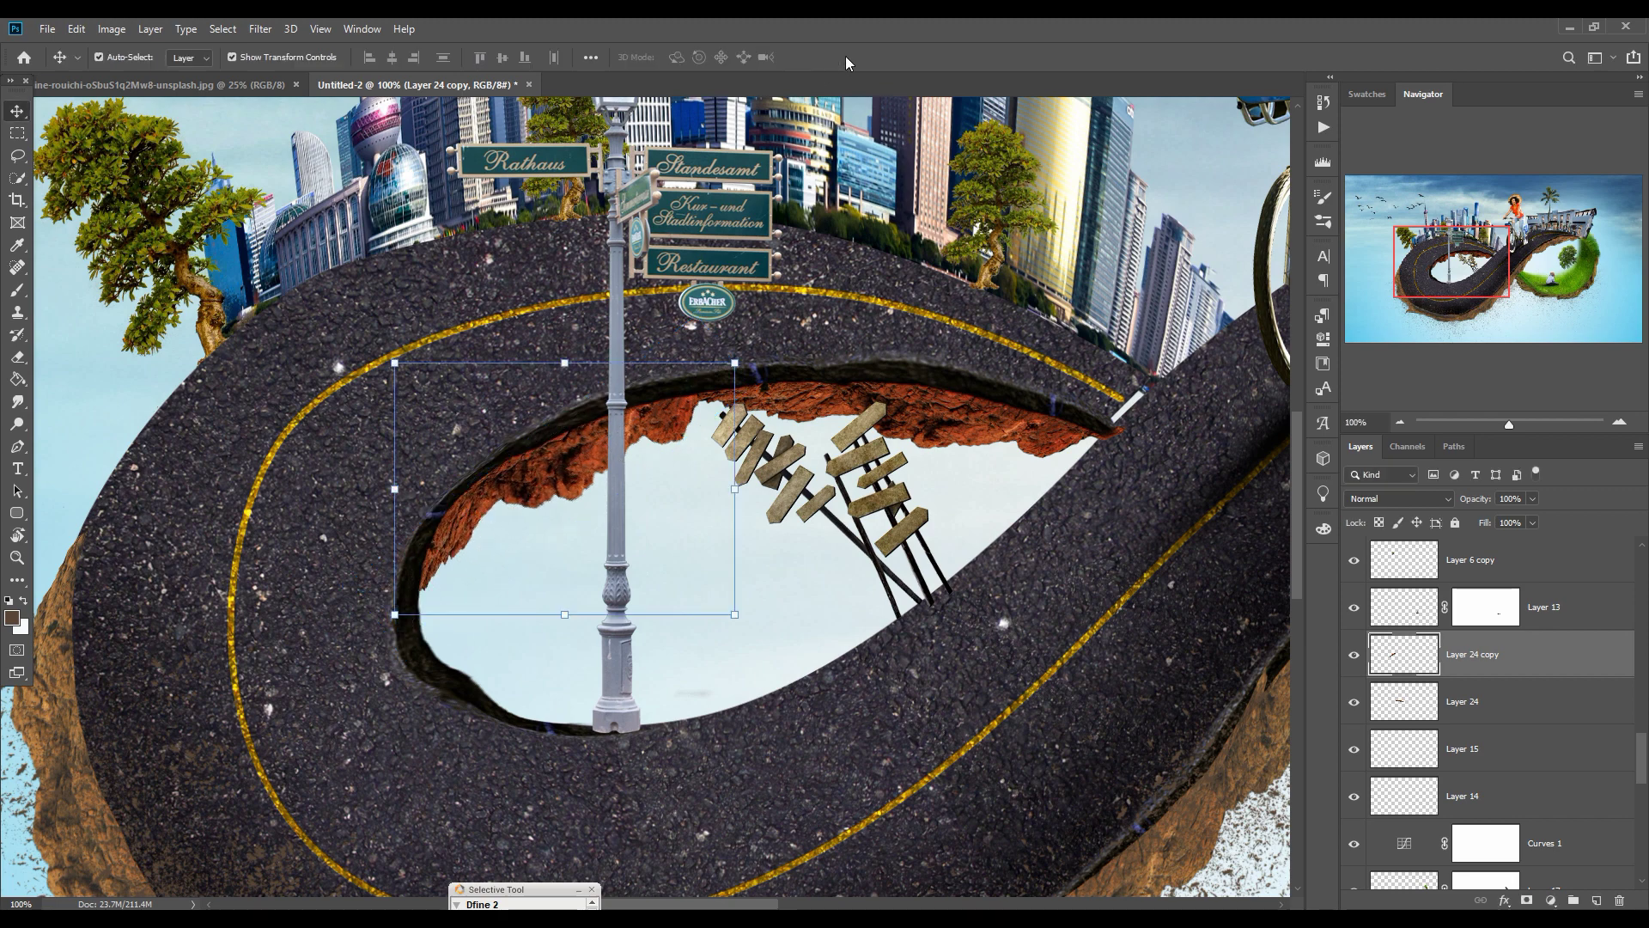
# Step: Duplicate Layer 24 copy, scale it to about 69%, and rotate it about -100° along the lower-left inner edge of the road loop
pyautogui.rightClick(1492, 652)
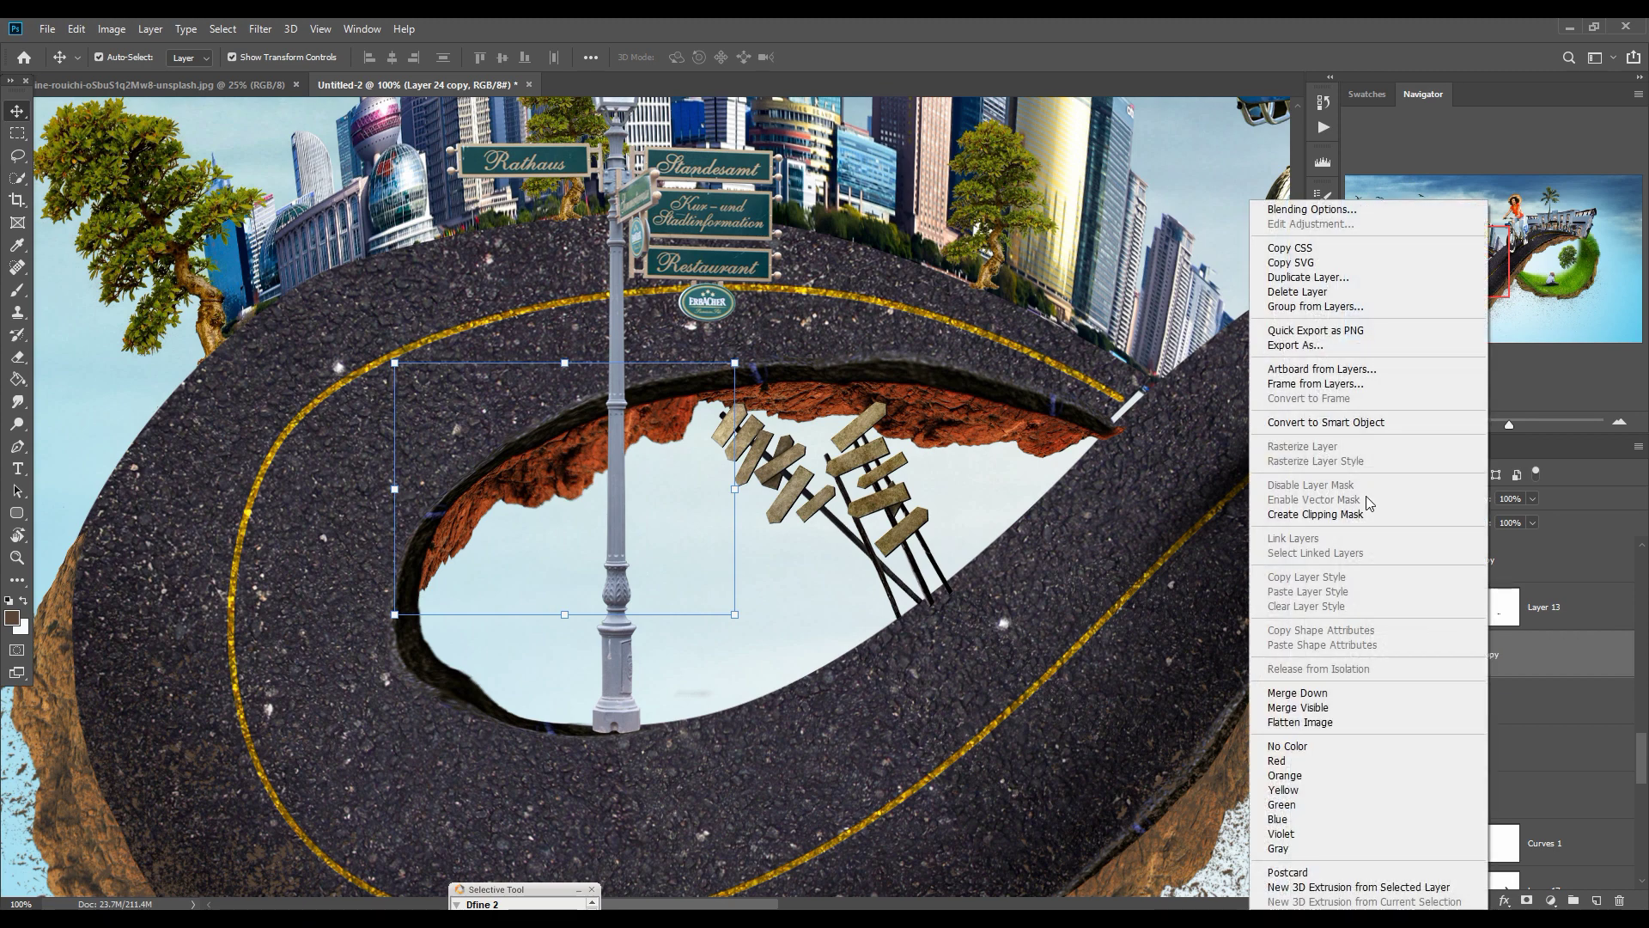
pyautogui.click(1286, 277)
pyautogui.click(967, 274)
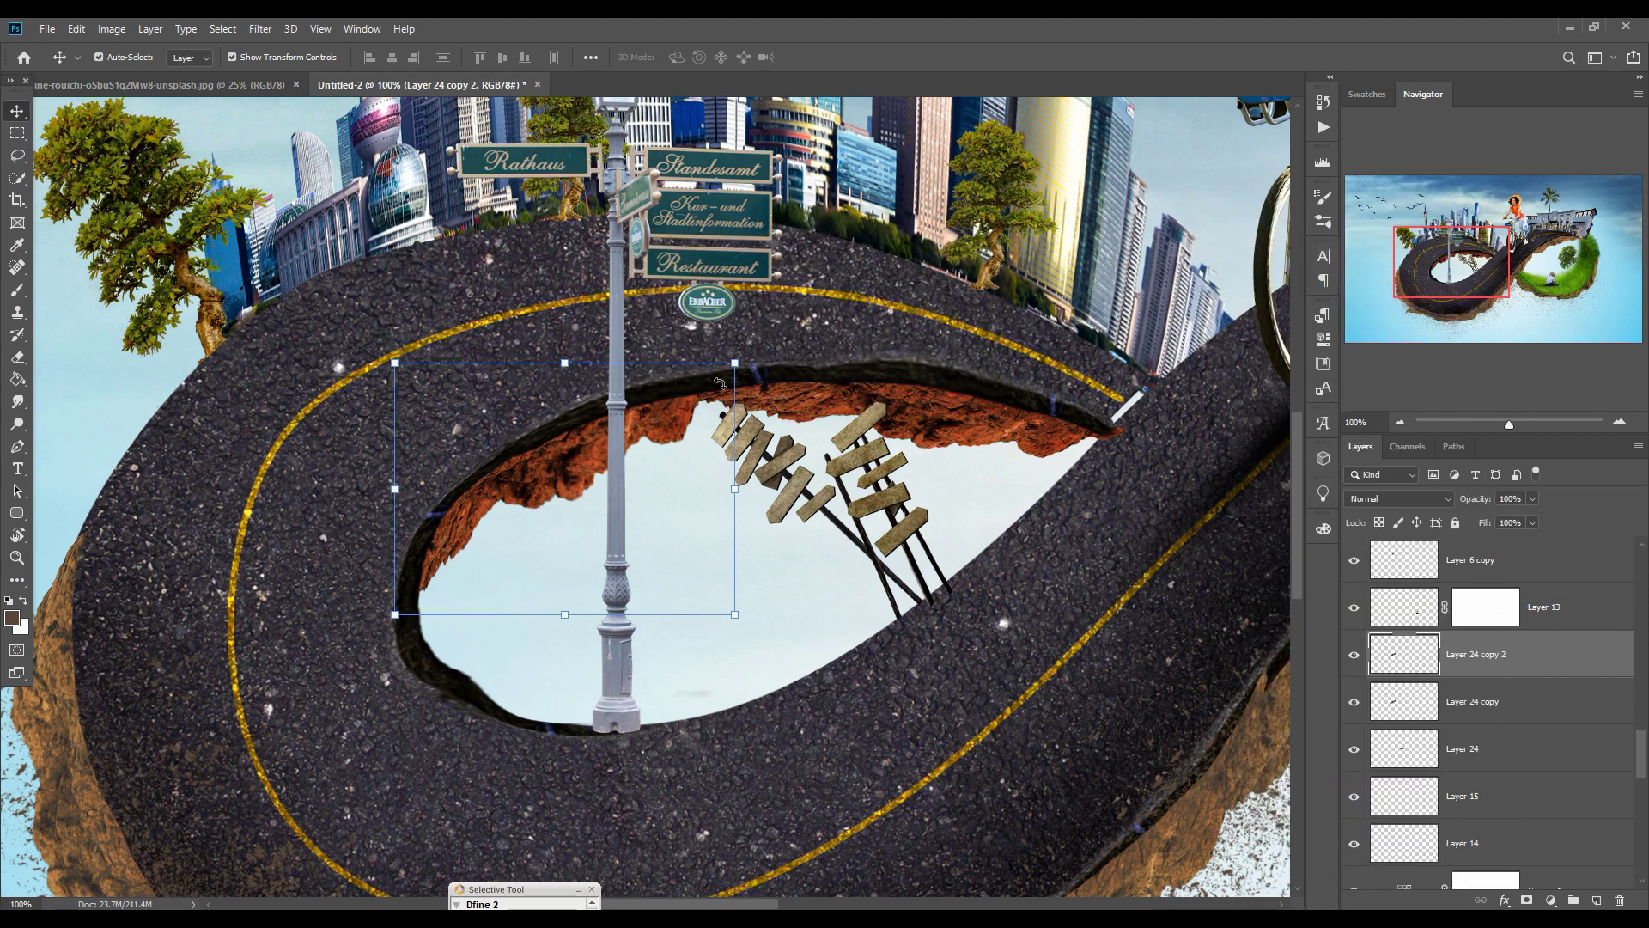
pyautogui.moveTo(736, 365); pyautogui.dragTo(463, 626)
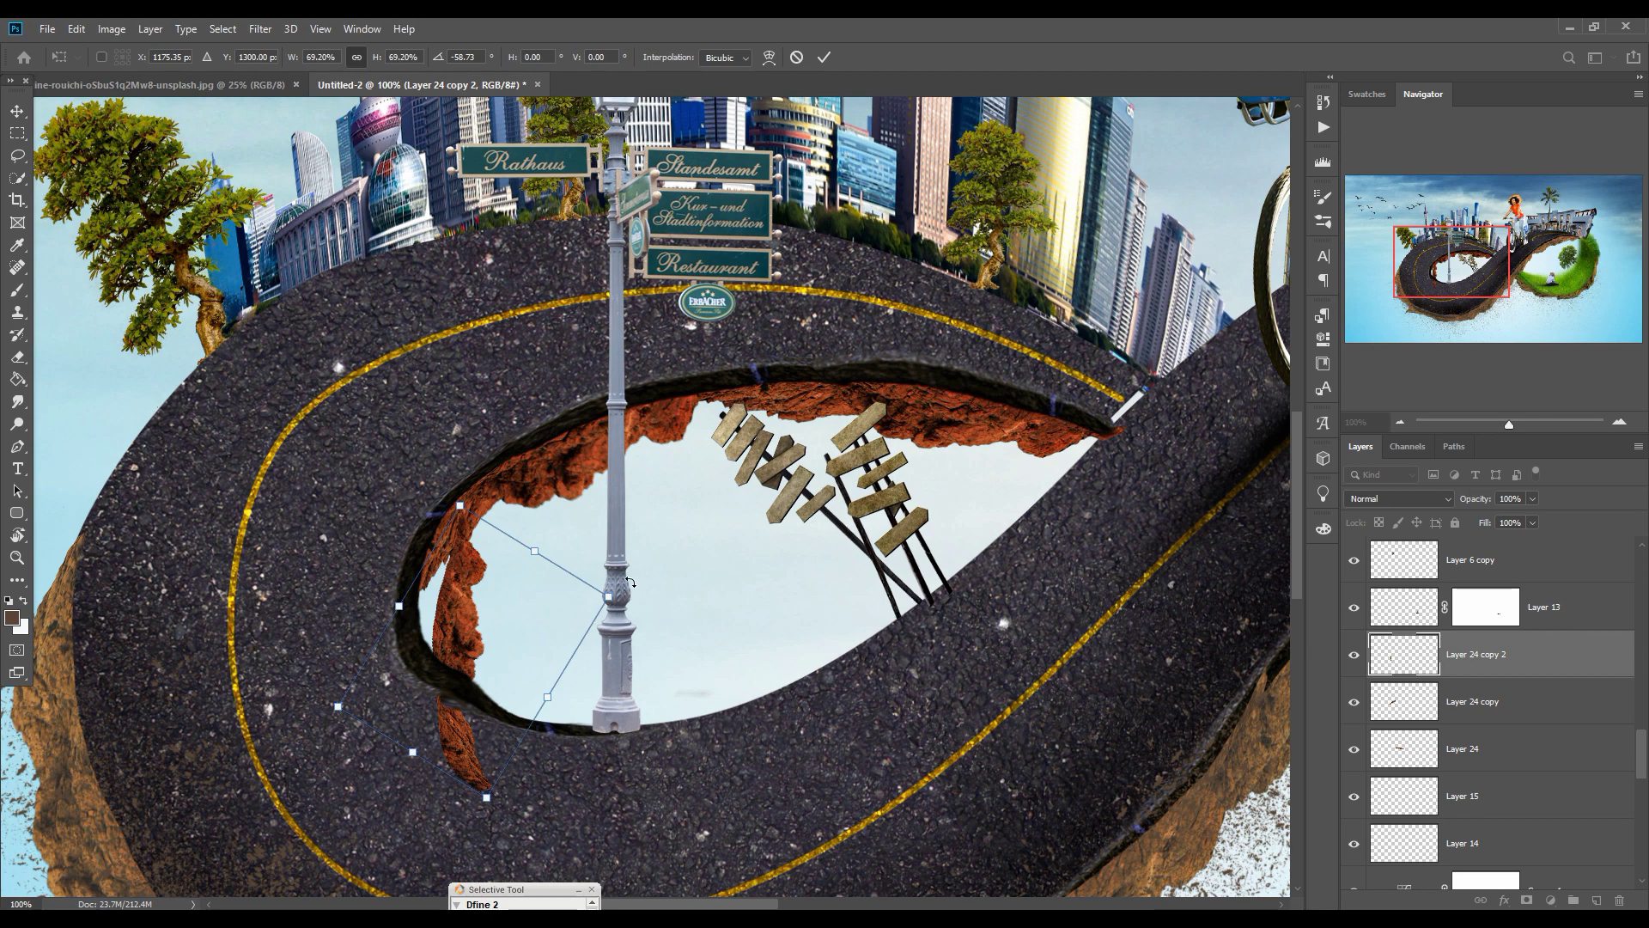
pyautogui.moveTo(630, 583); pyautogui.dragTo(525, 609)
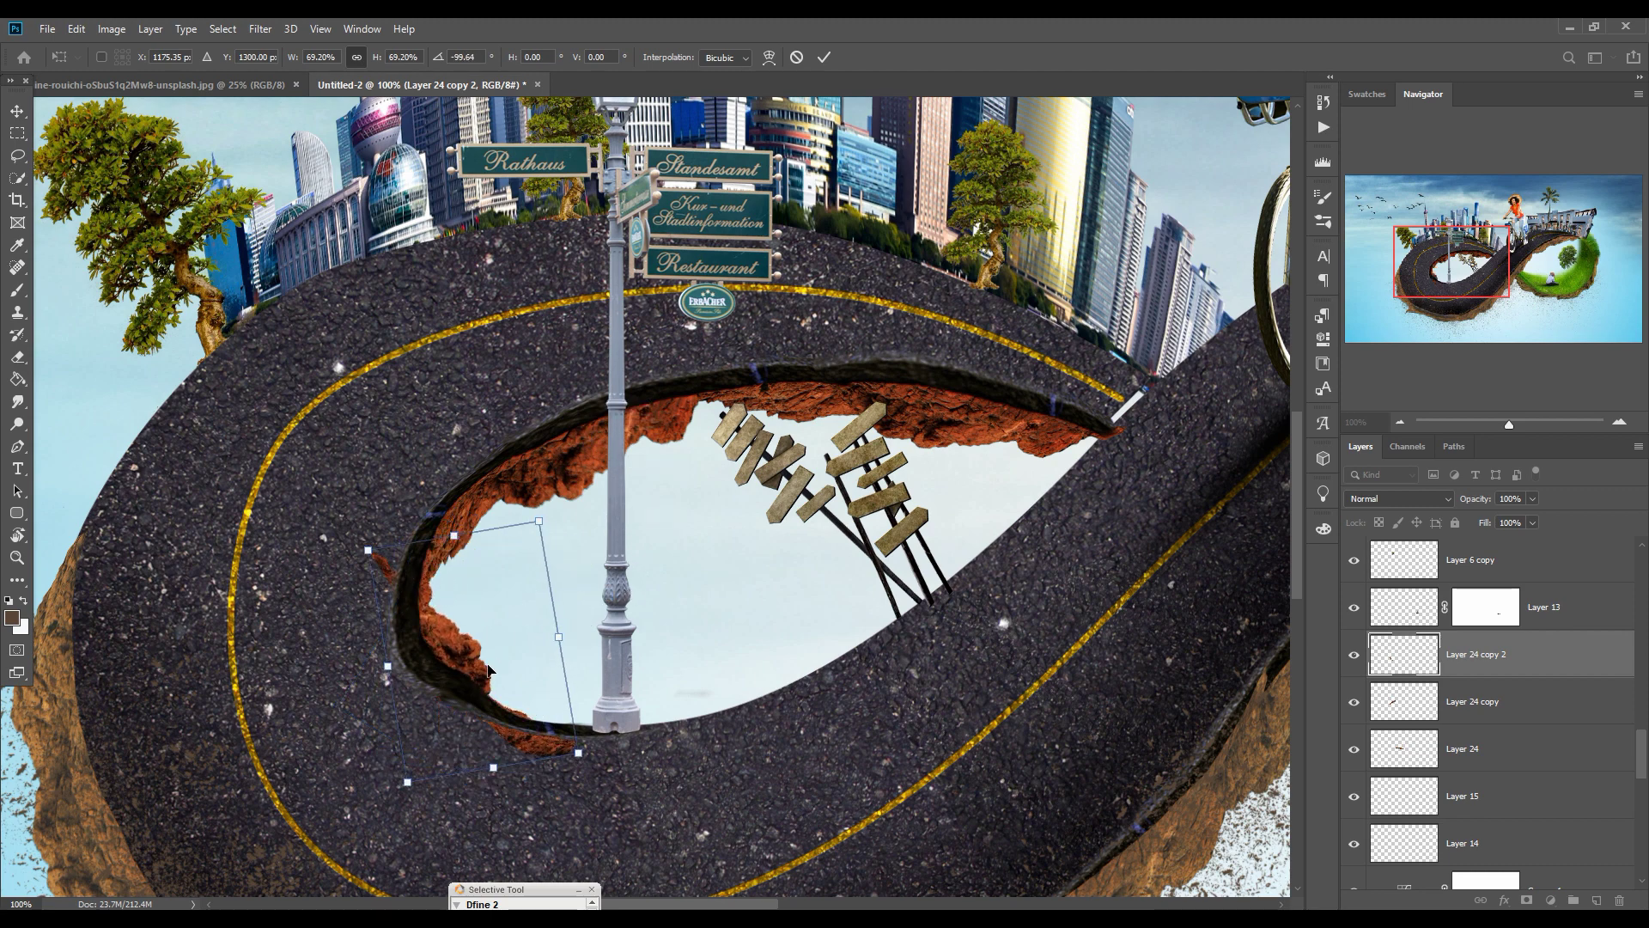
pyautogui.moveTo(487, 669); pyautogui.dragTo(499, 661)
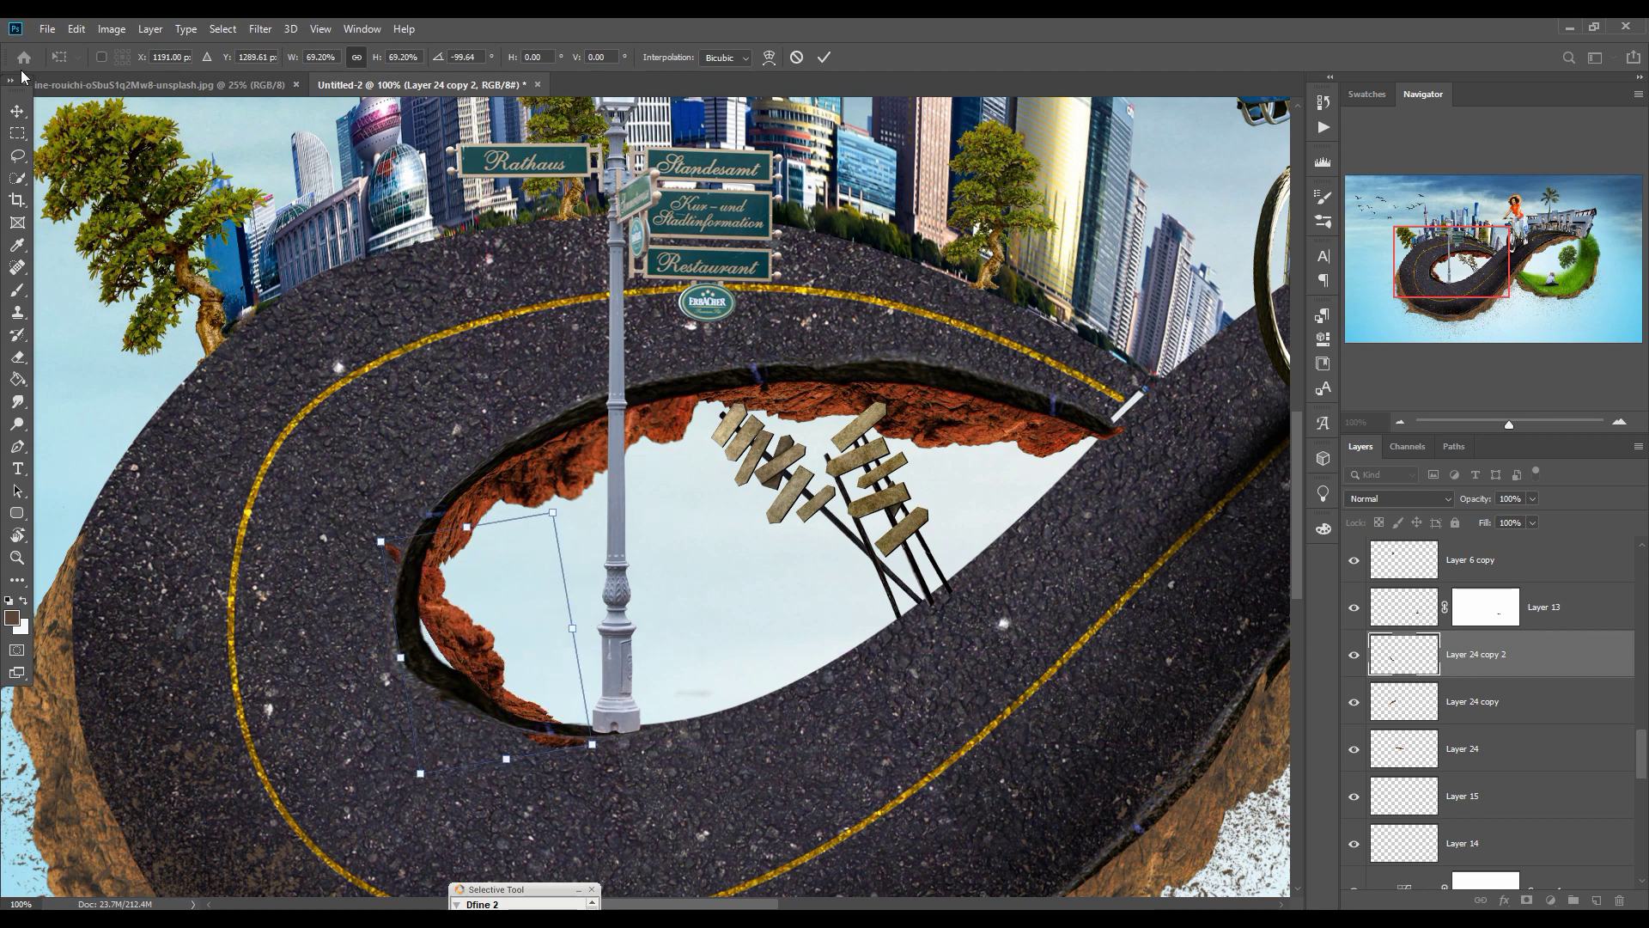
# Step: Warp the duplicated rock to hug the inner road curve, apply the transform, and select it together with the other two rock layers
pyautogui.click(76, 28)
pyautogui.moveTo(118, 424)
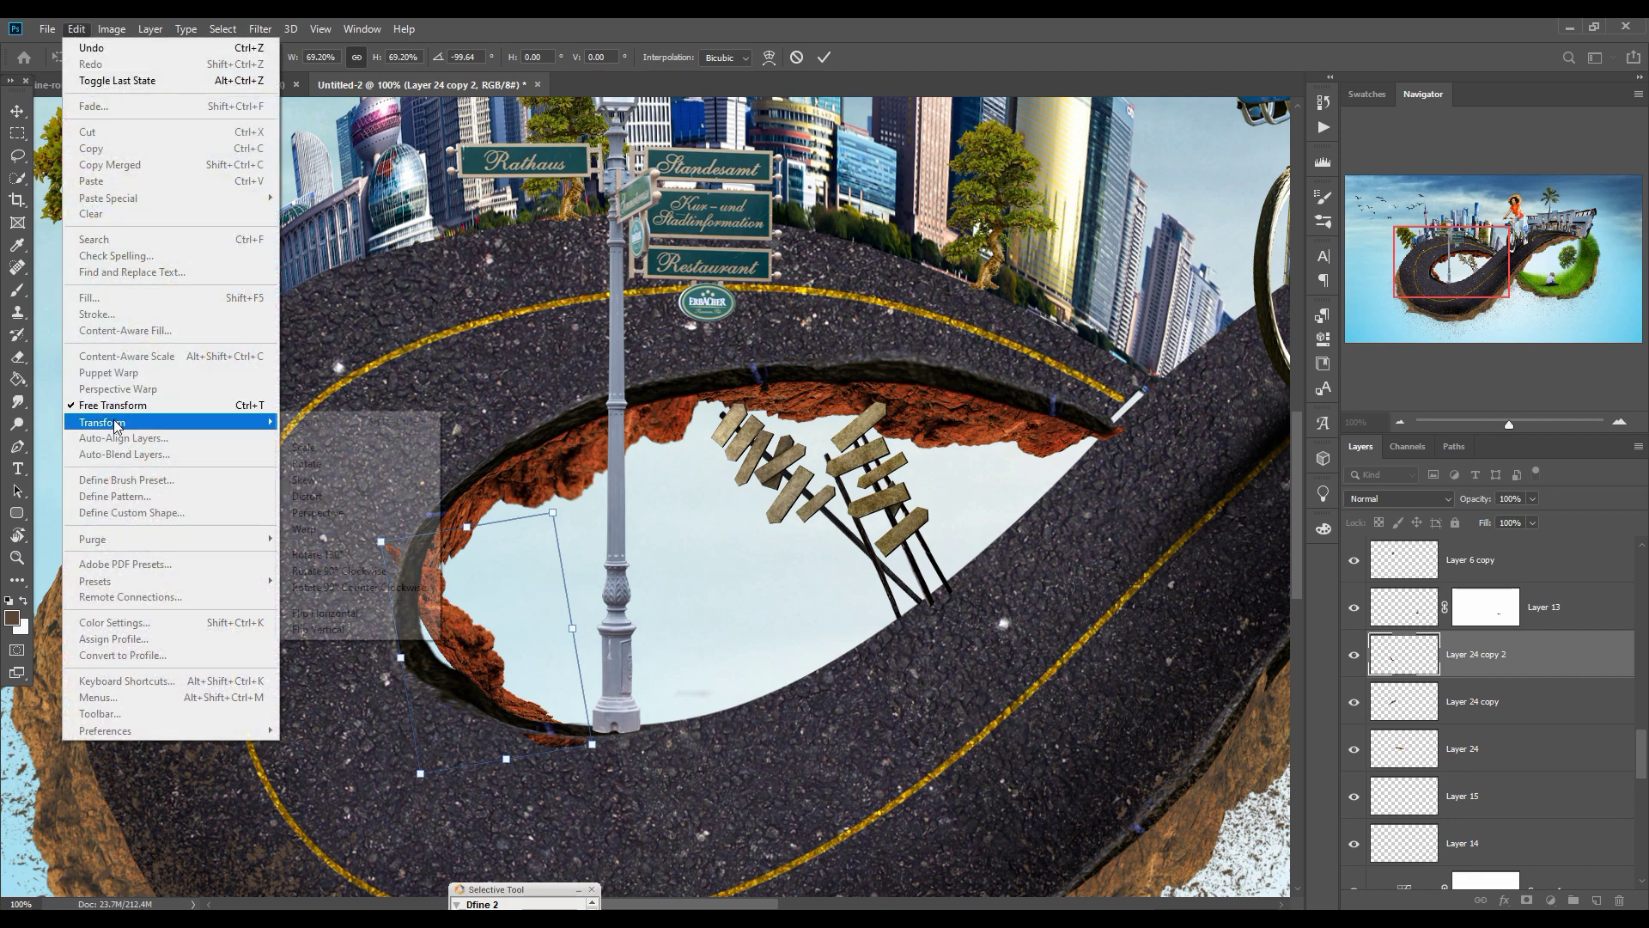
pyautogui.click(305, 529)
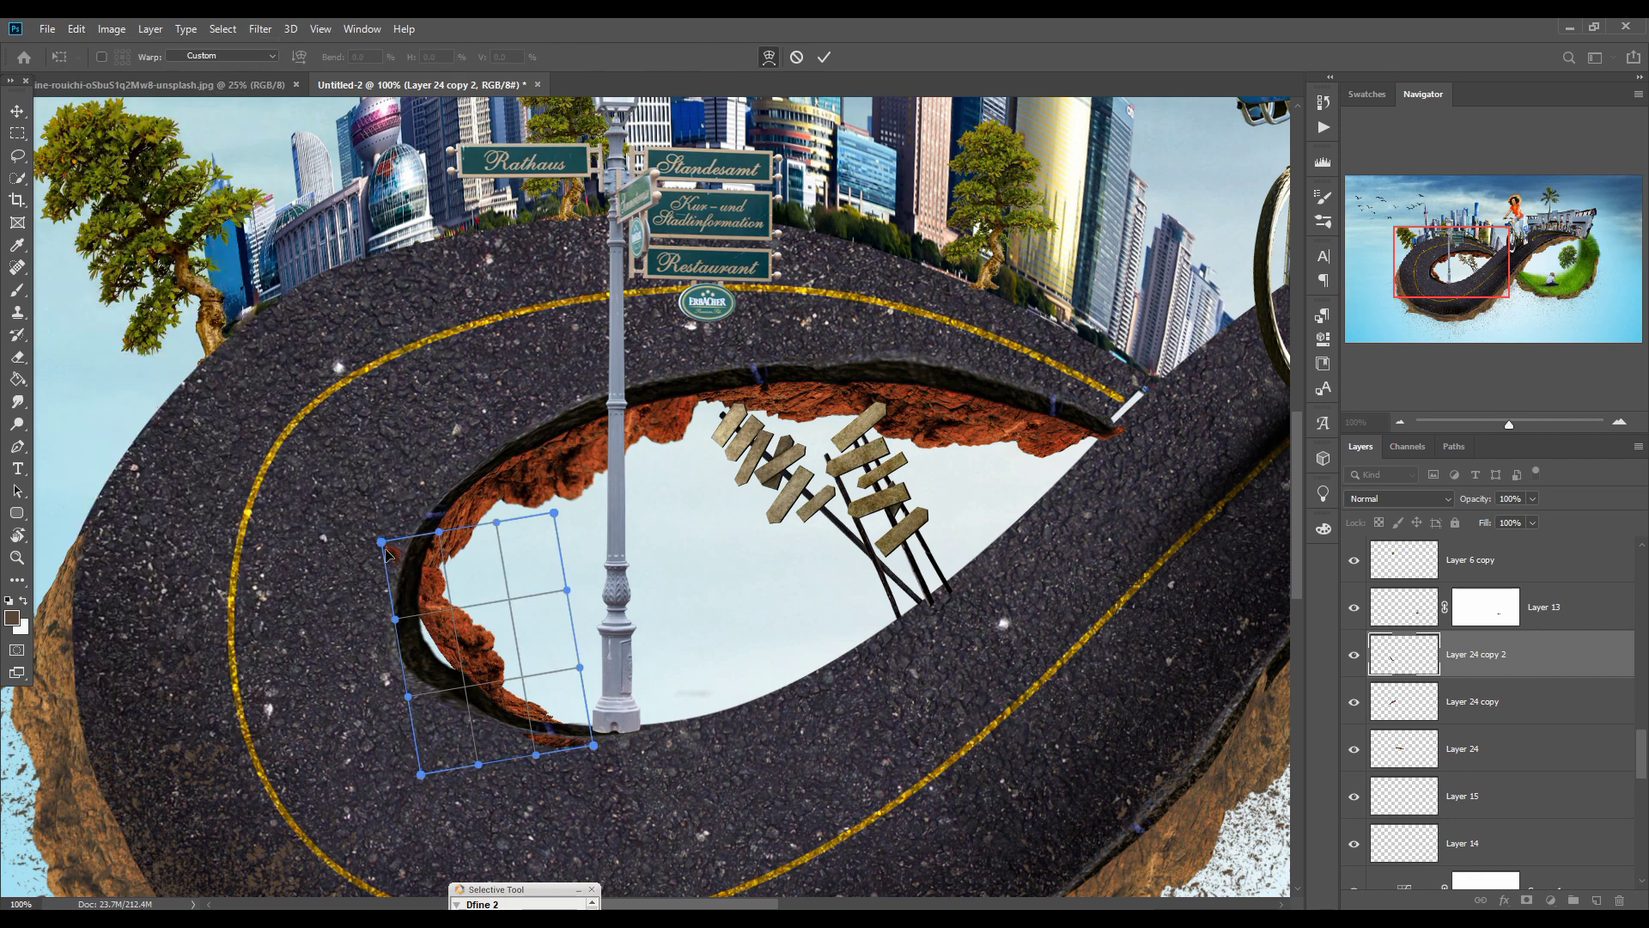
pyautogui.moveTo(386, 551); pyautogui.dragTo(453, 525)
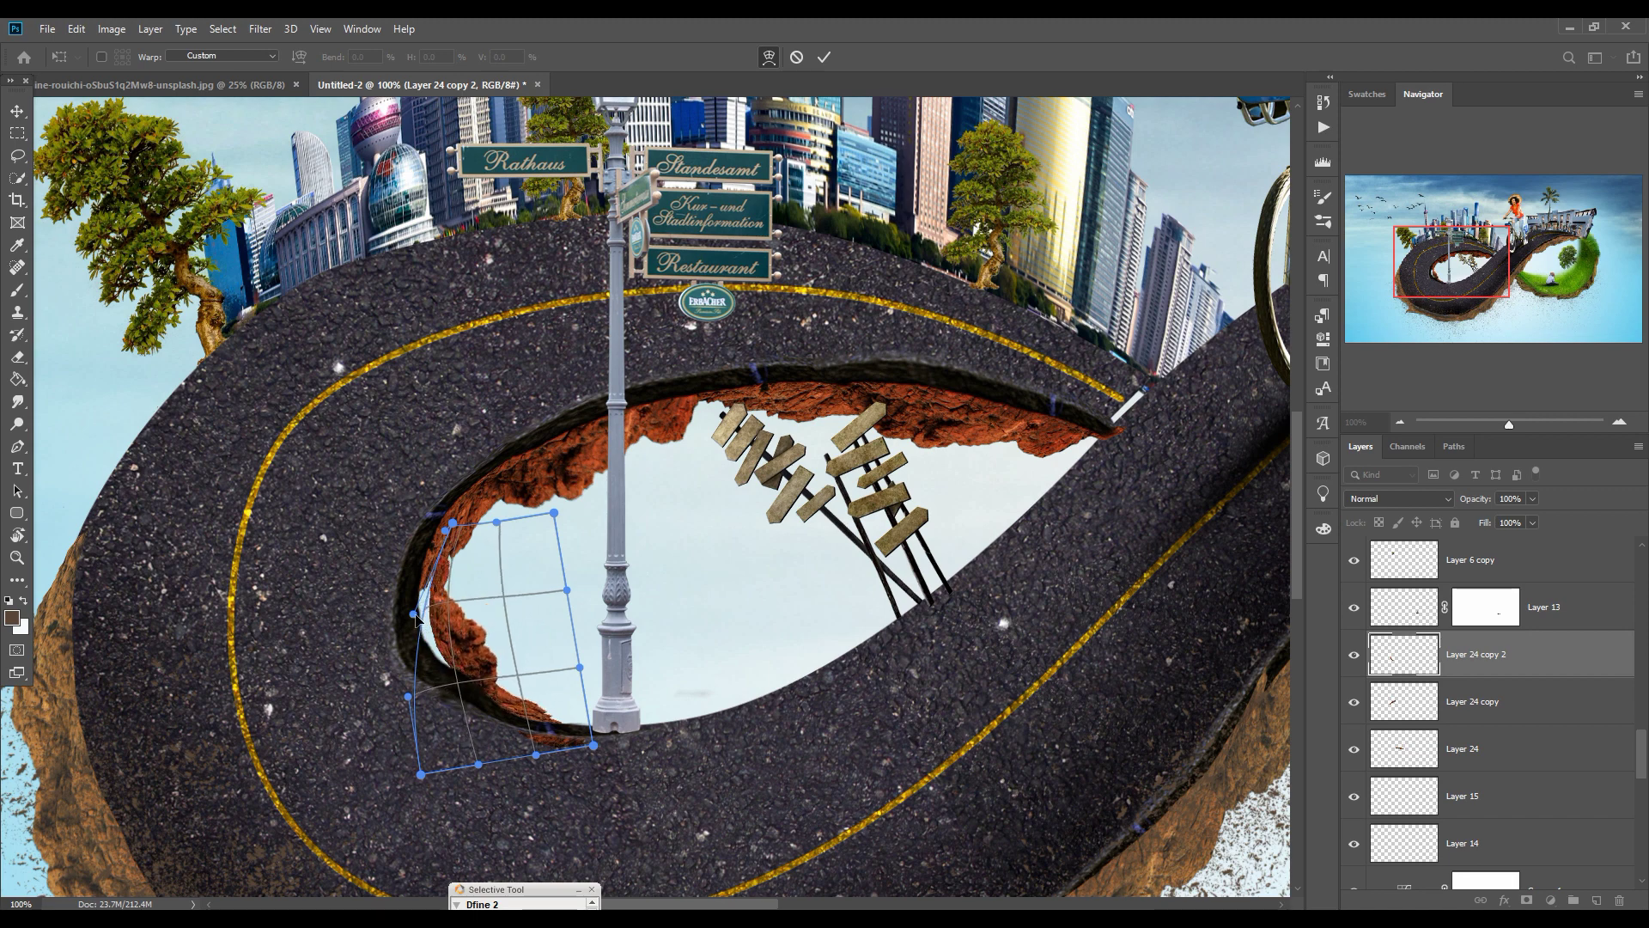
pyautogui.moveTo(415, 614); pyautogui.dragTo(360, 612)
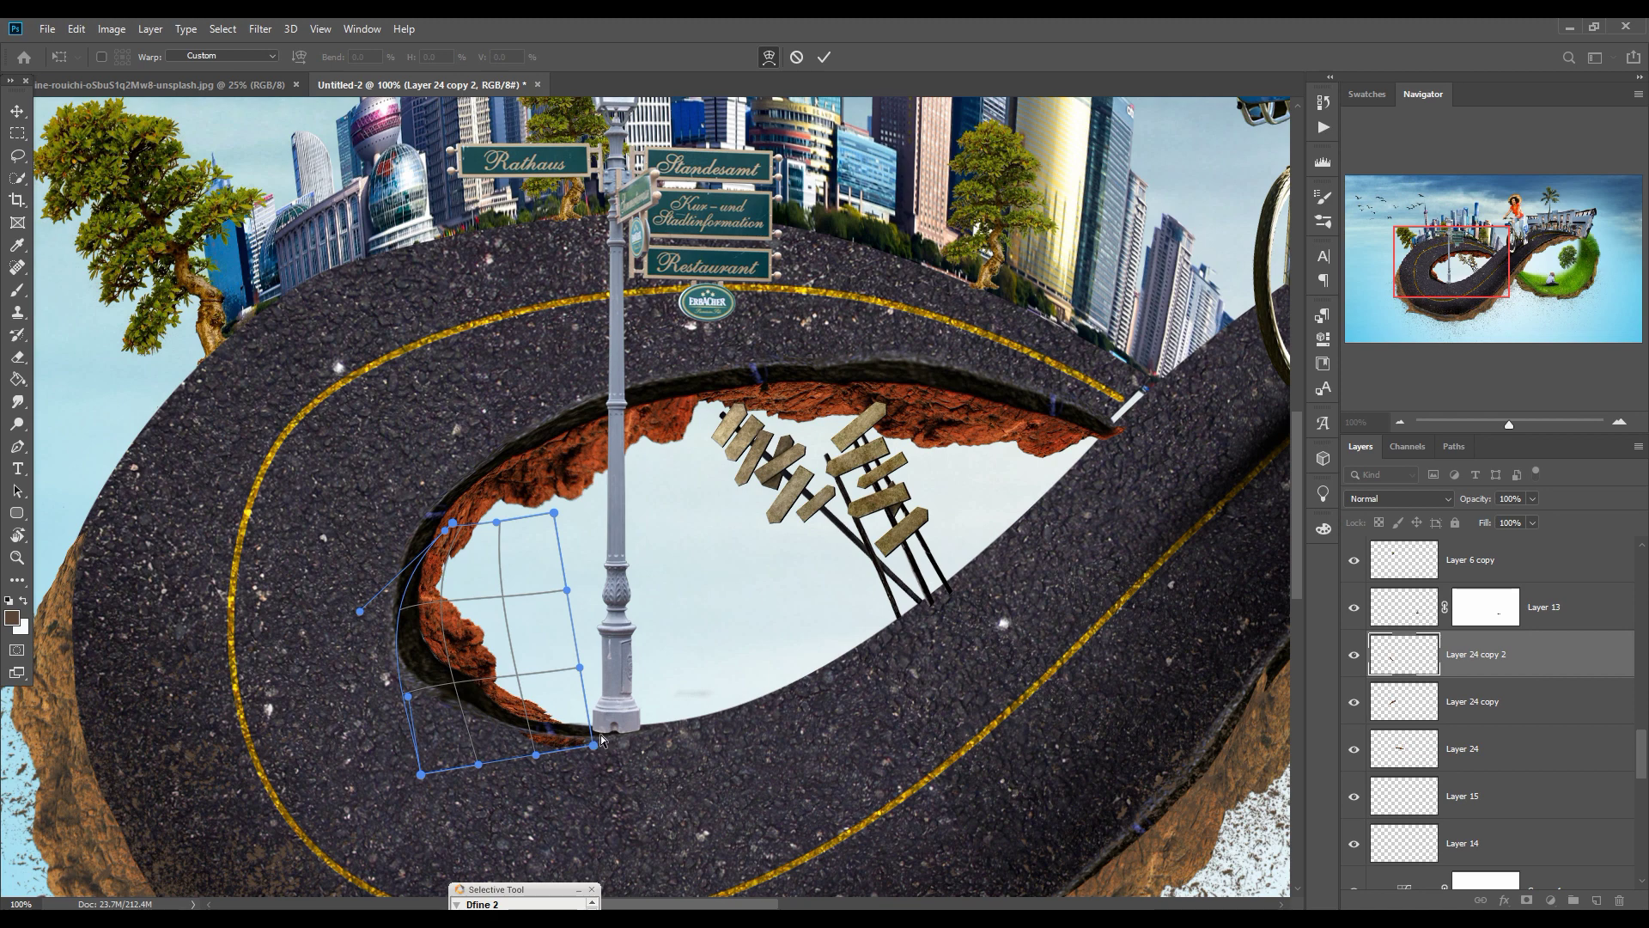
pyautogui.moveTo(601, 740); pyautogui.dragTo(607, 731)
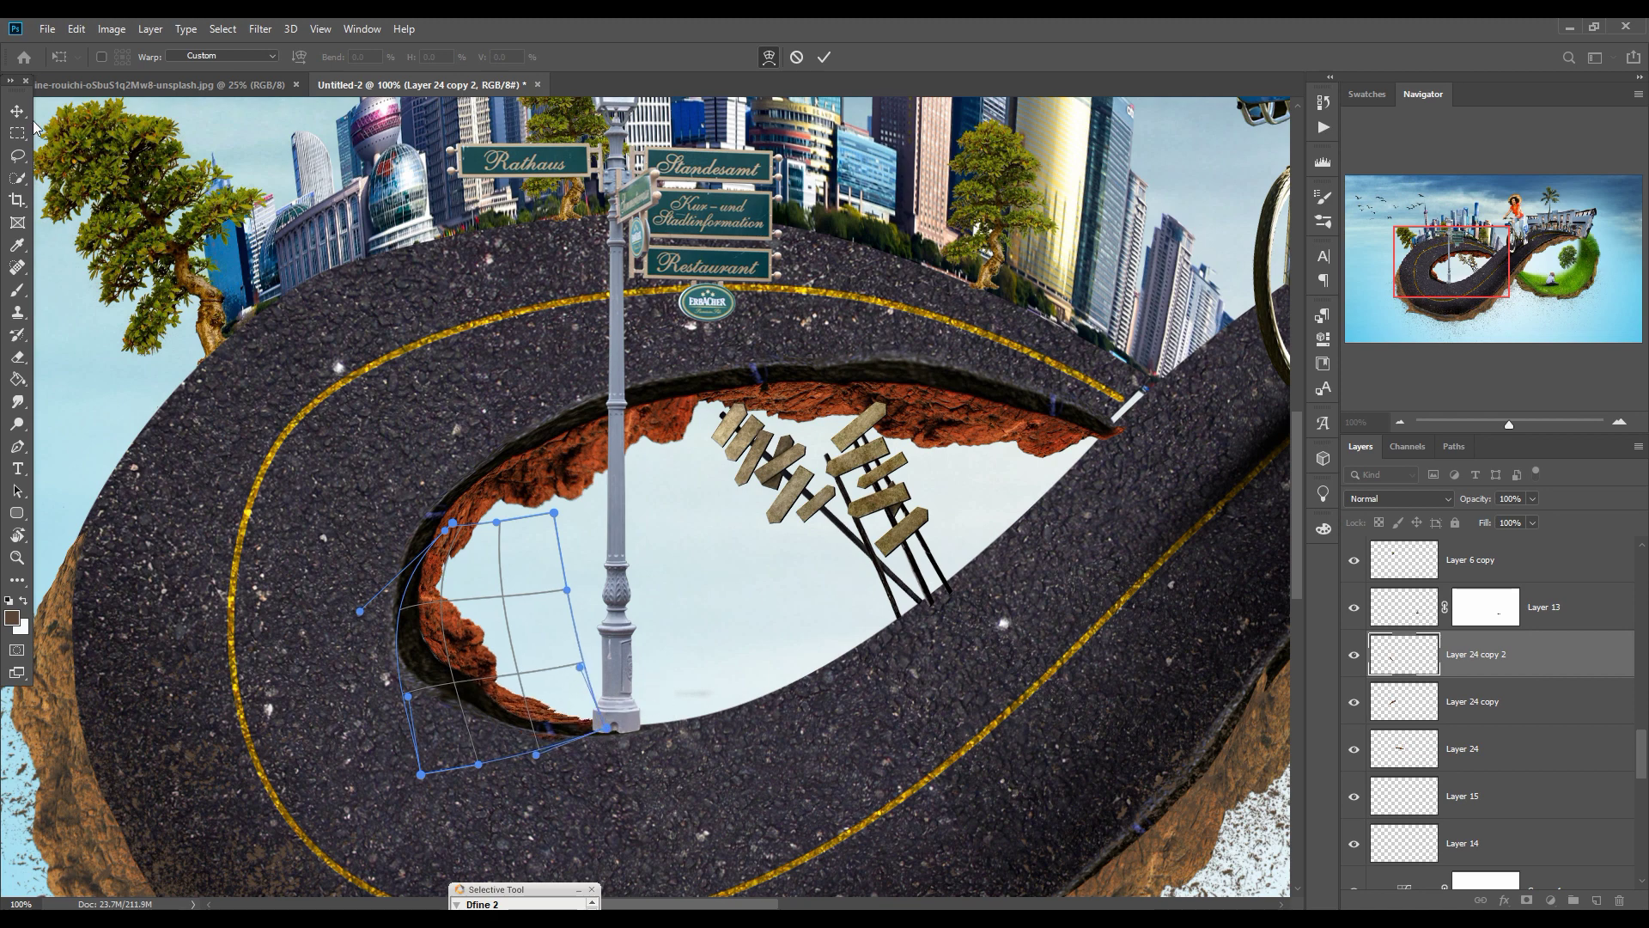
pyautogui.press('Return')
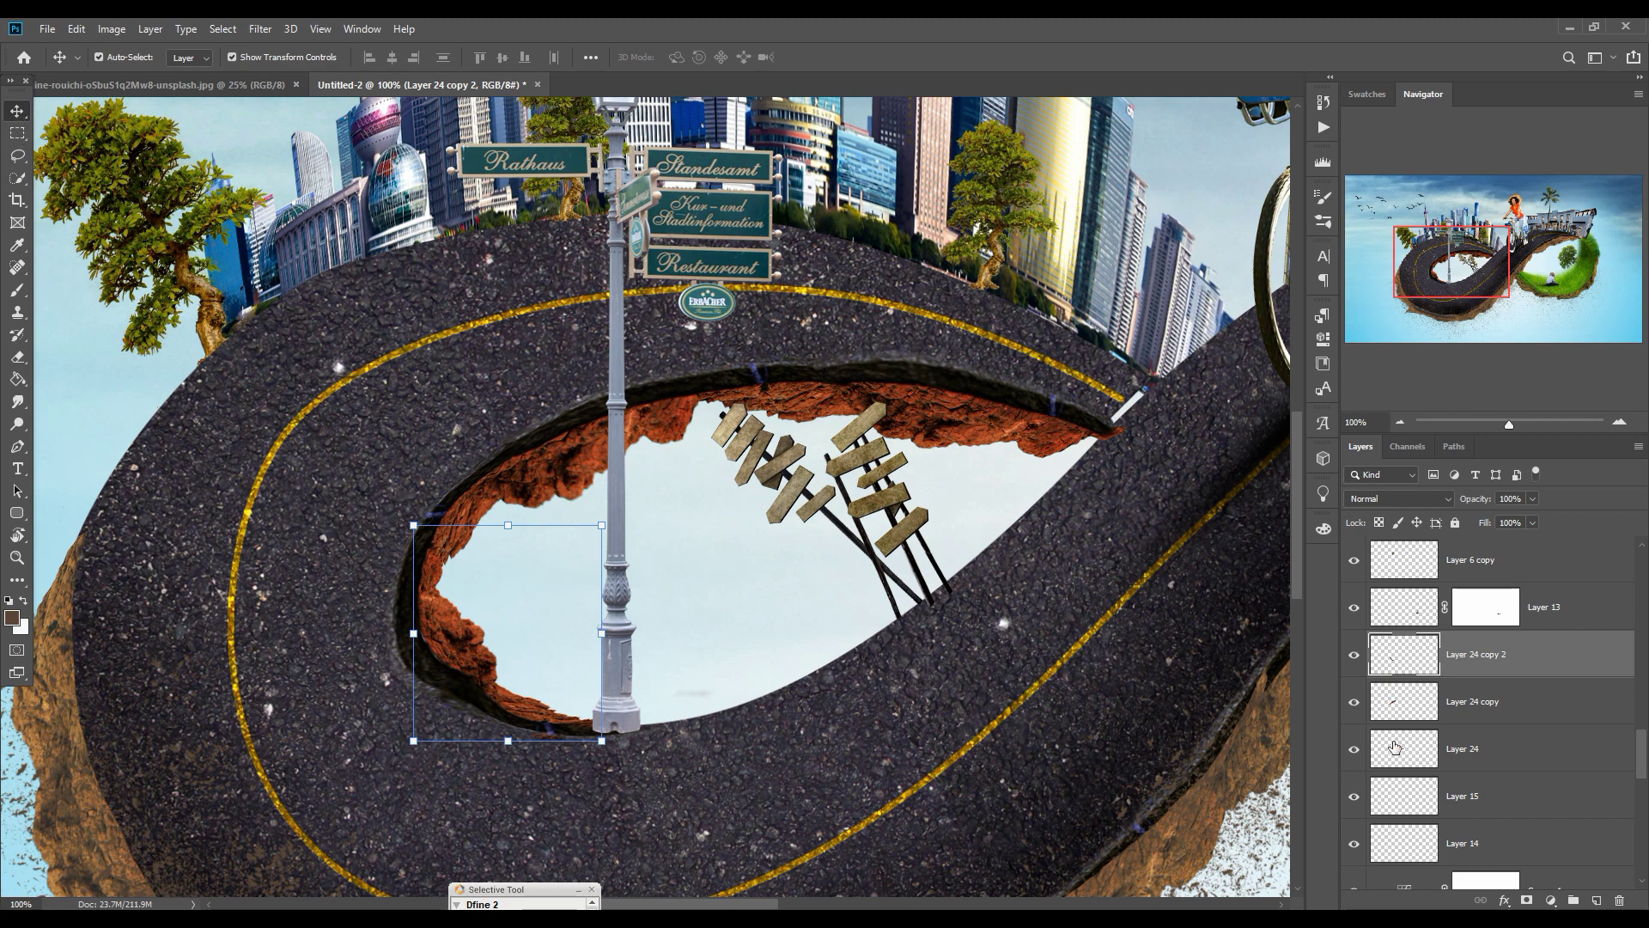
pyautogui.keyDown('shift'); pyautogui.click(1502, 740); pyautogui.keyUp('shift')
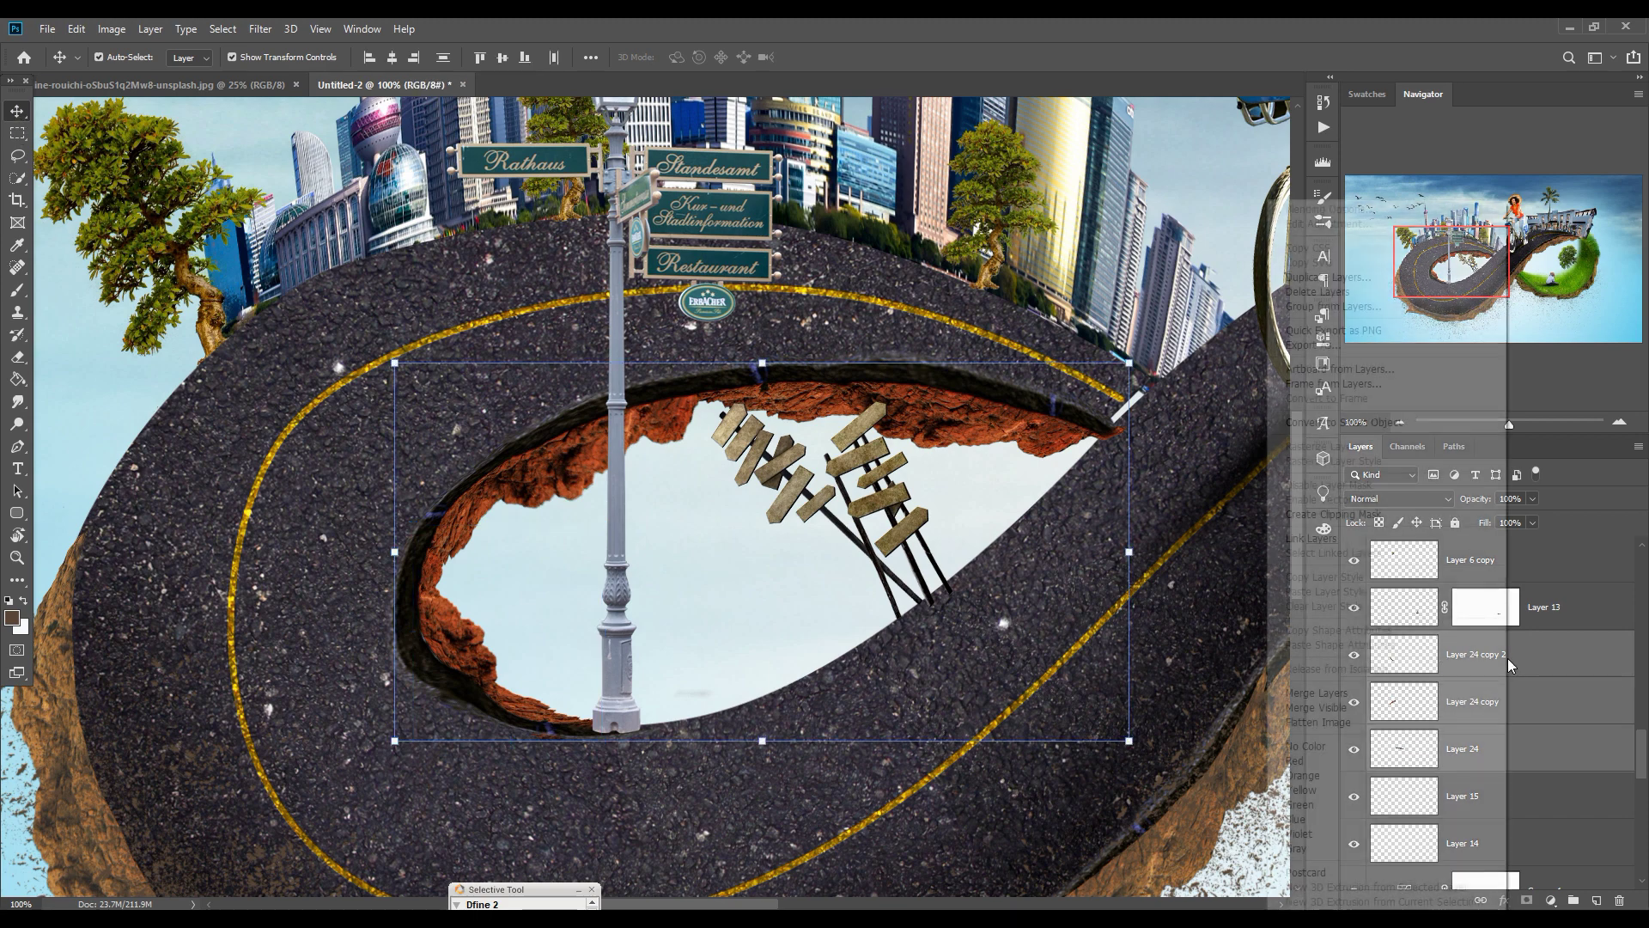
pyautogui.rightClick(1508, 658)
pyautogui.click(1342, 709)
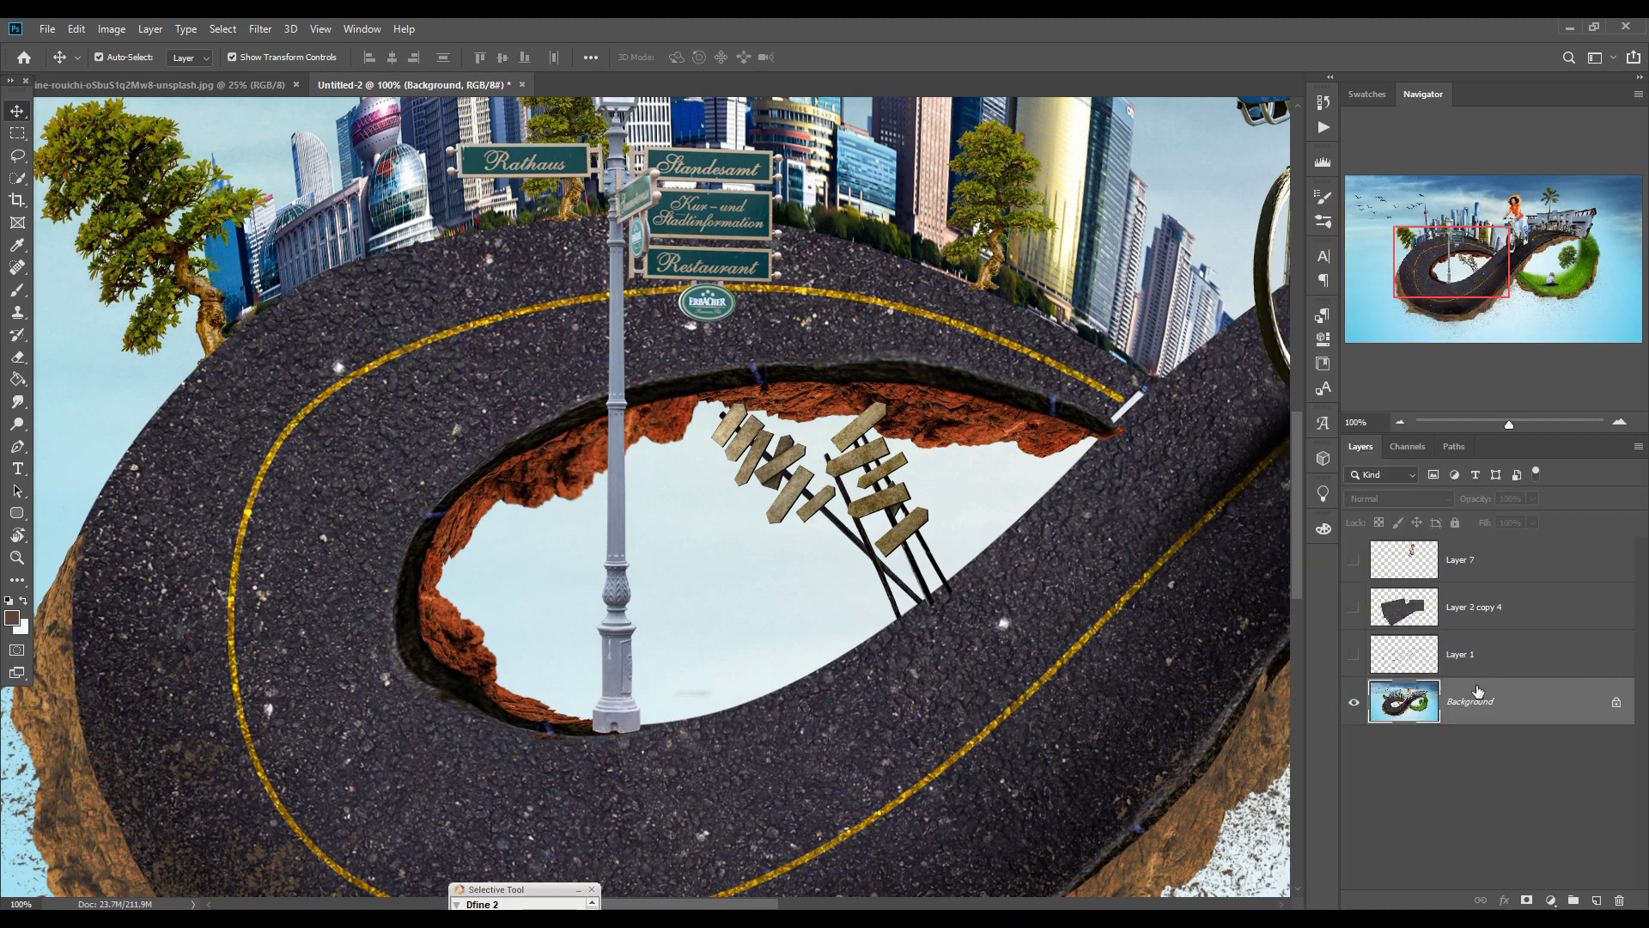
pyautogui.hotkey('ctrl', 'z')
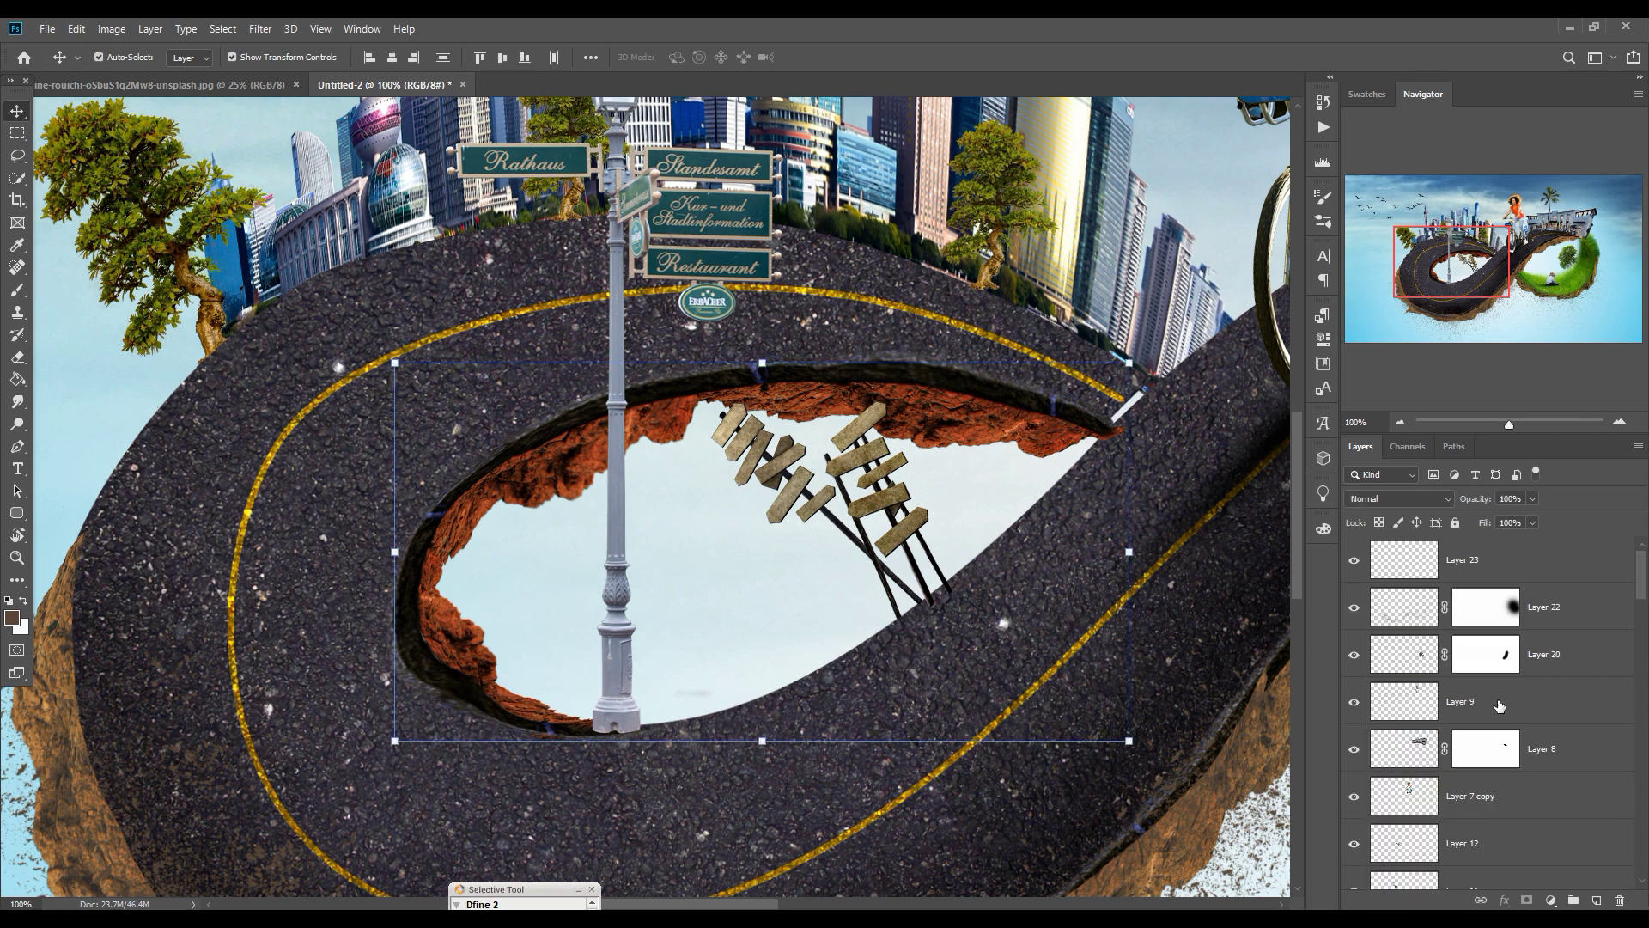
# Step: Merge the three selected rock layers into a single layer
pyautogui.scroll(-2, 1528, 731)
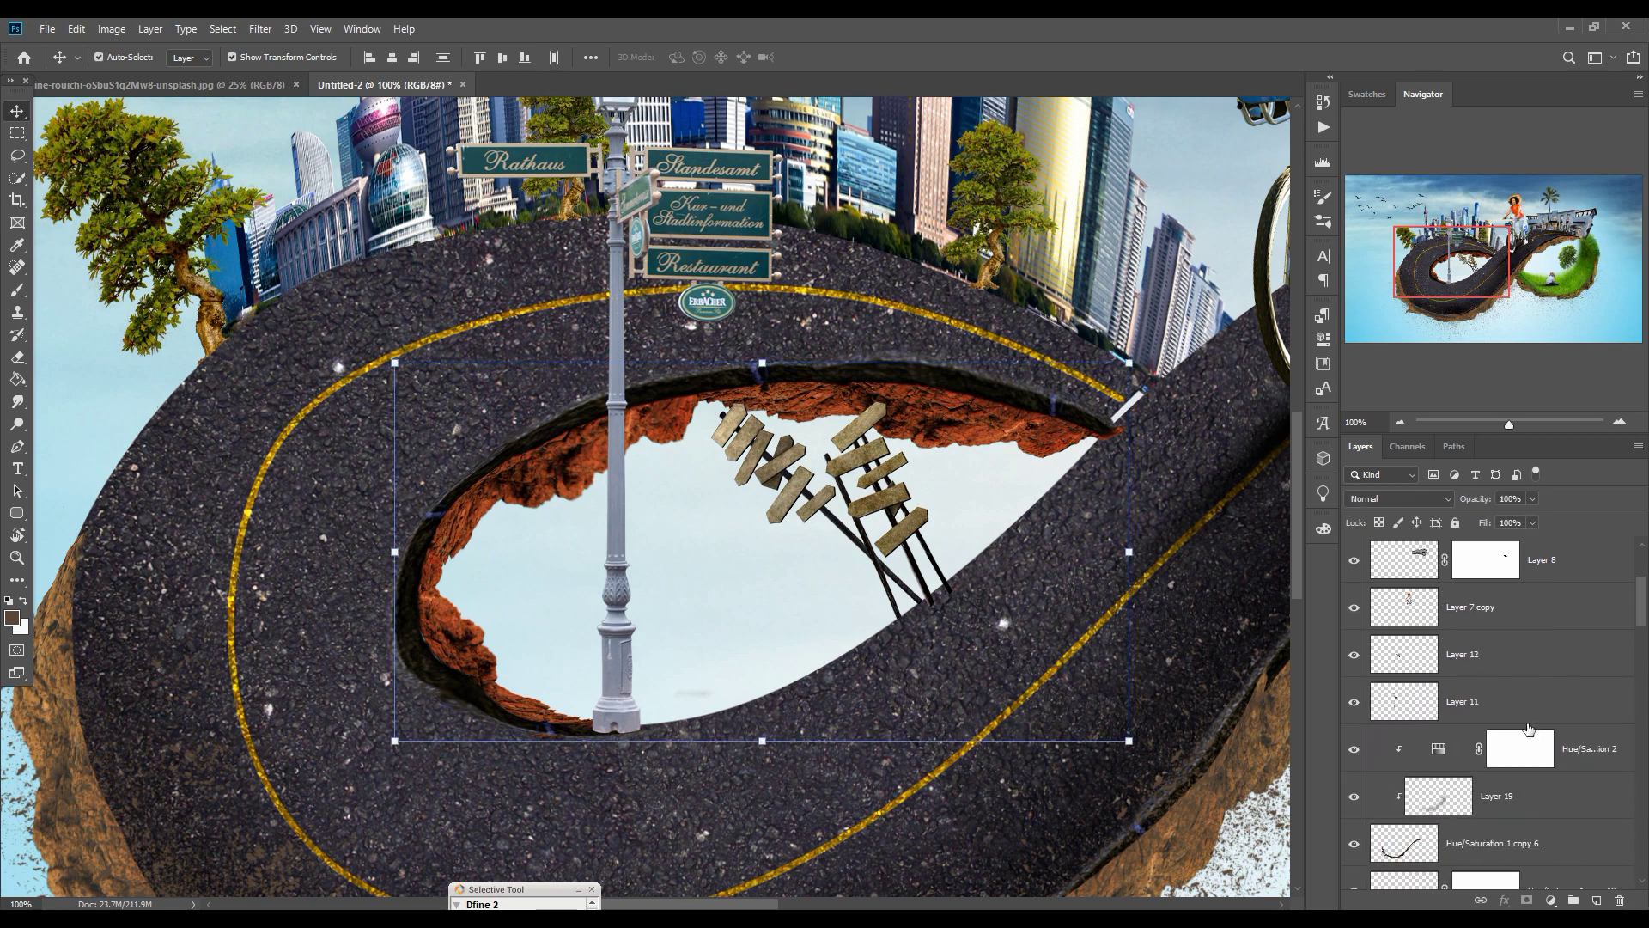
pyautogui.scroll(-10, 1530, 722)
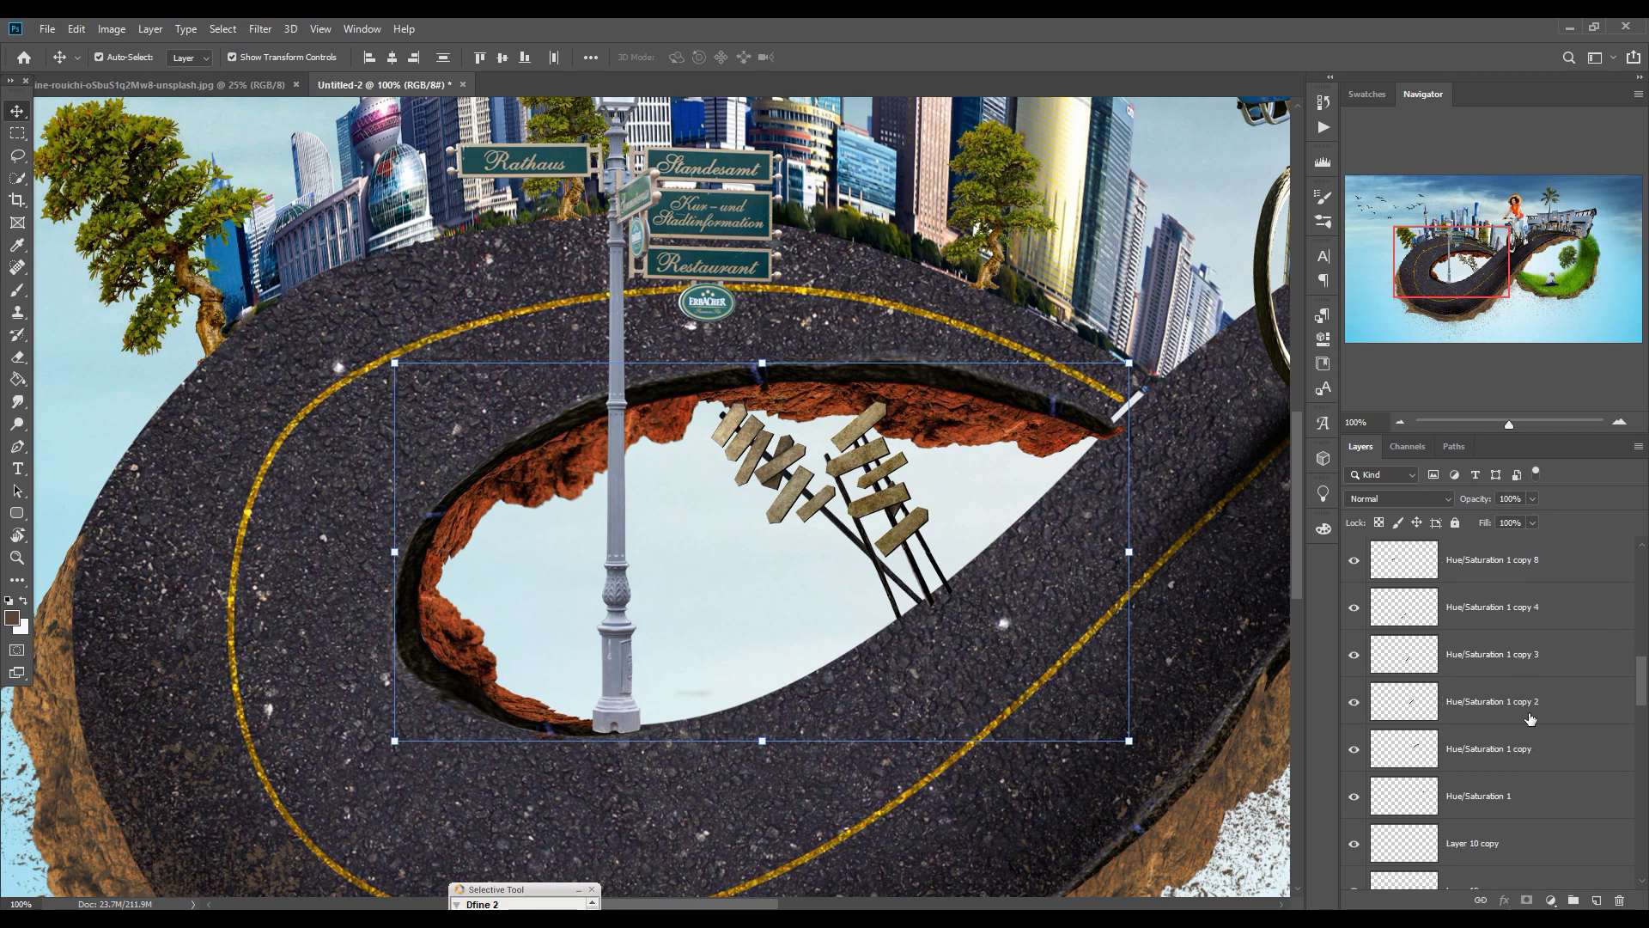
pyautogui.rightClick(1502, 648)
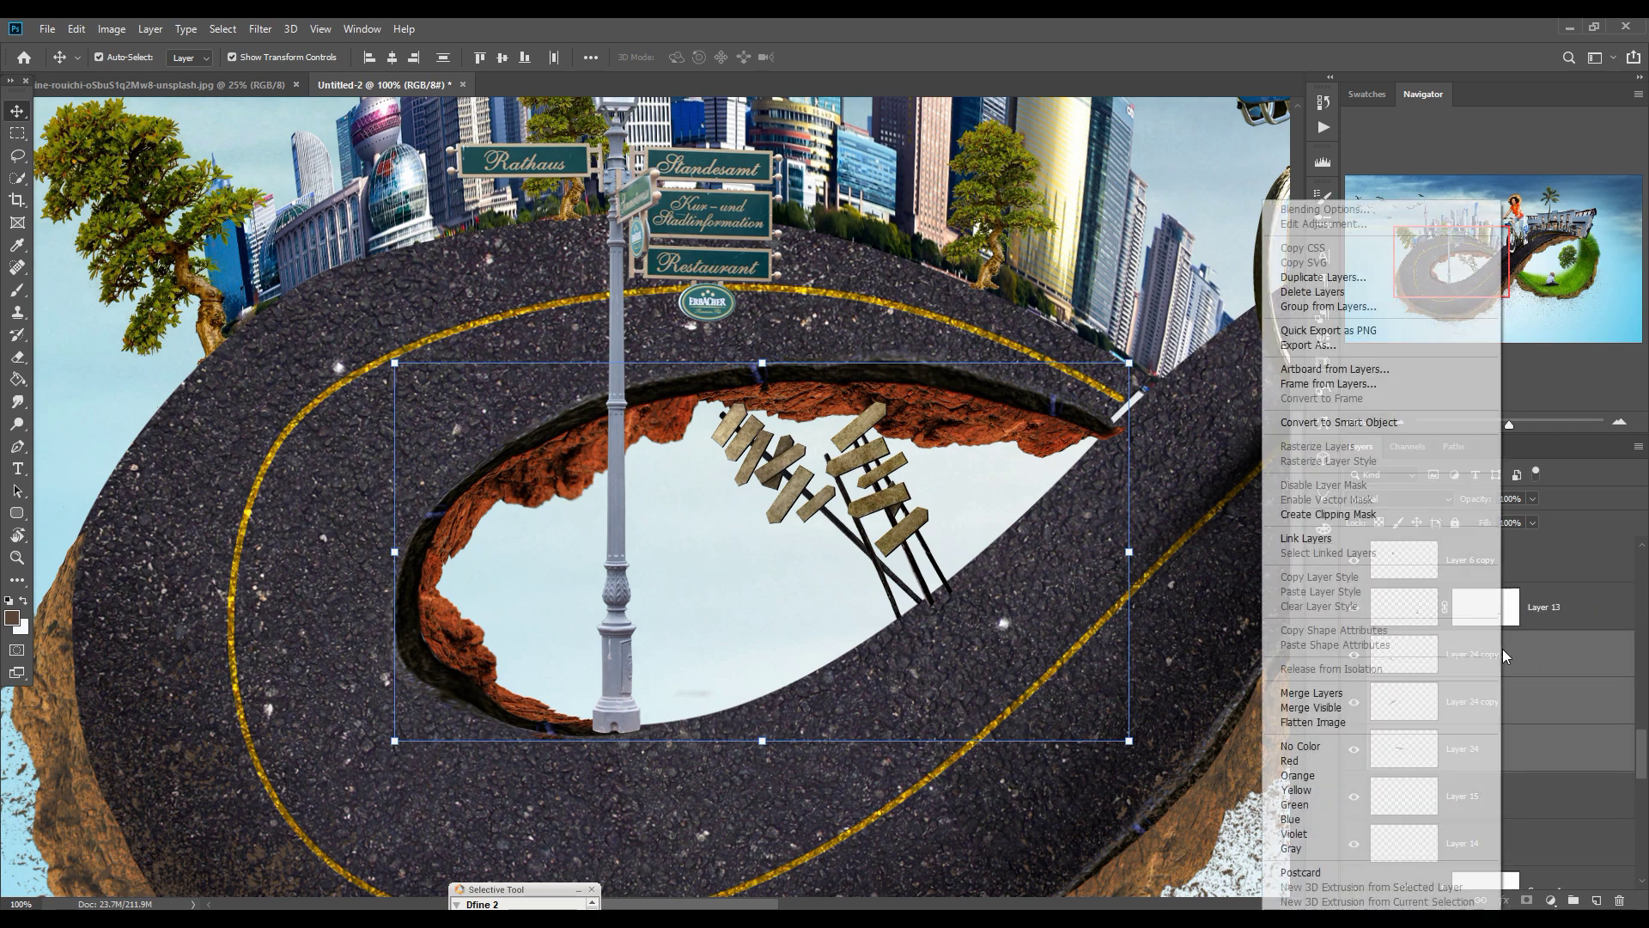
pyautogui.click(1350, 693)
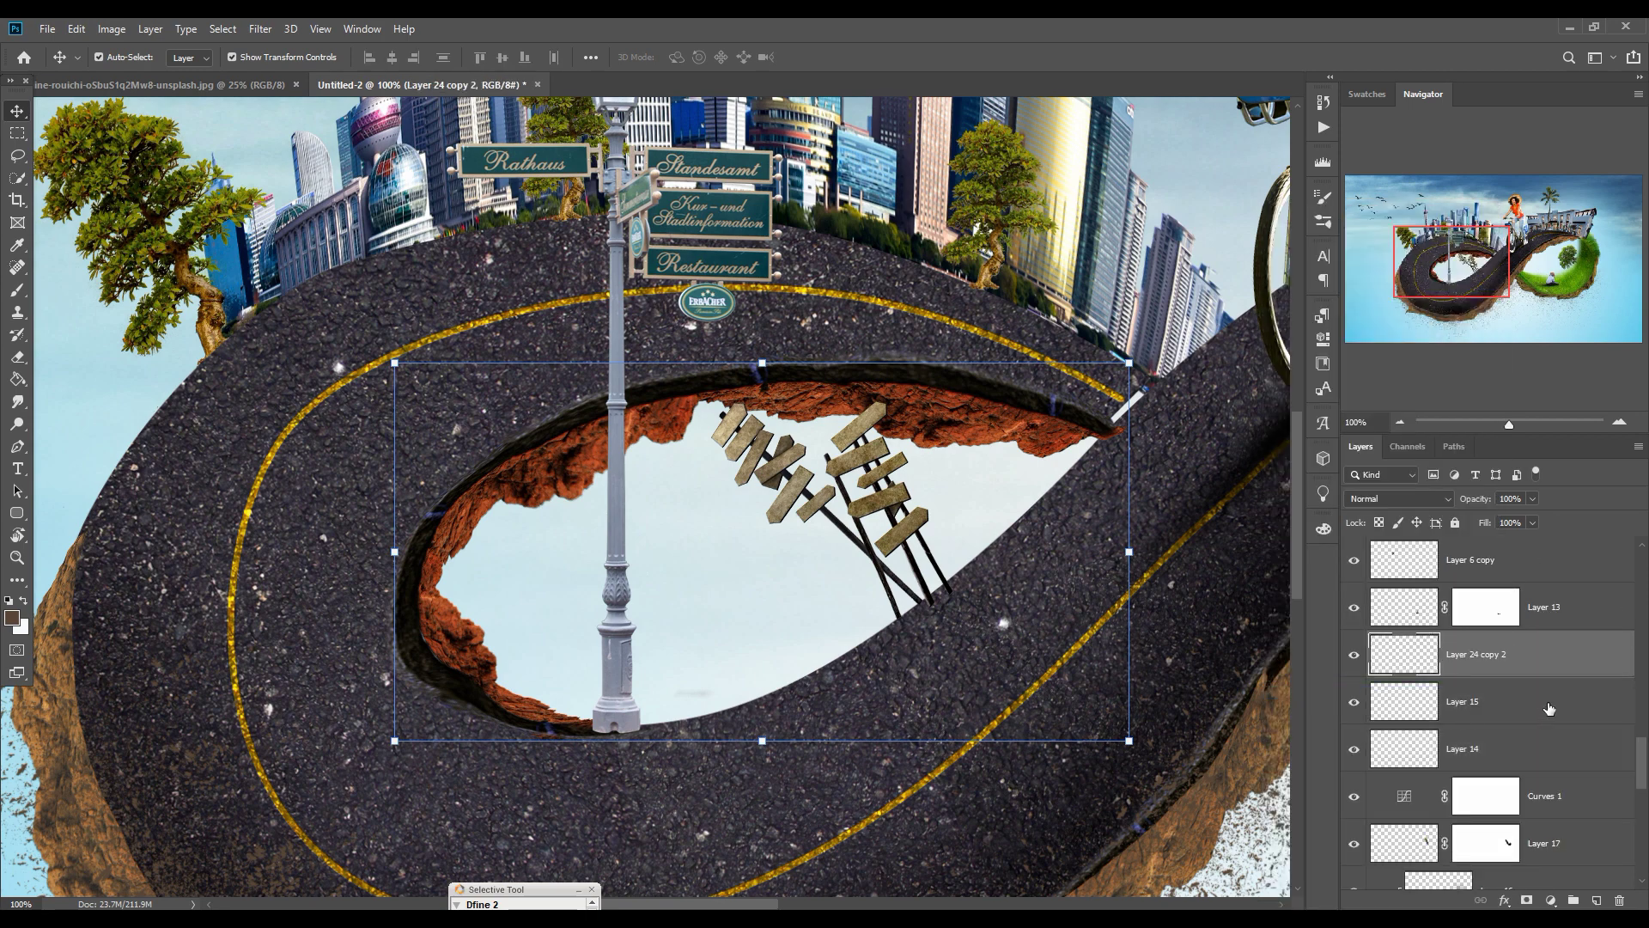
# Step: Add a Hue/Saturation adjustment clipped to the merged rock layer, with Colorize on, hue 28 and saturation 25
pyautogui.click(1551, 901)
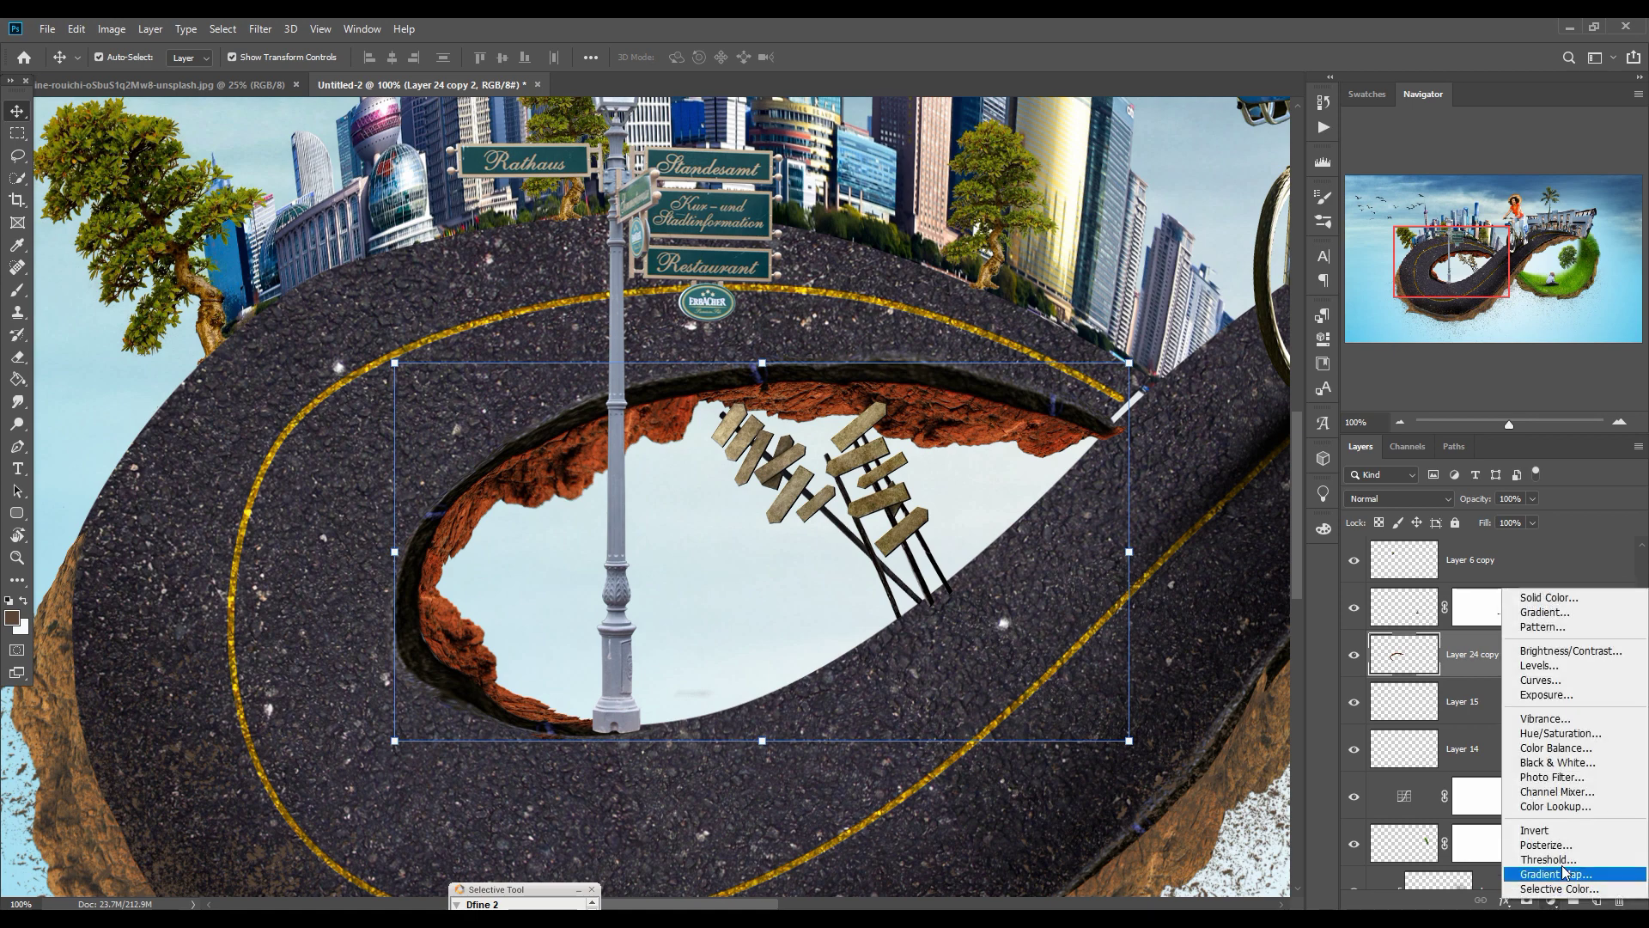
pyautogui.click(1572, 748)
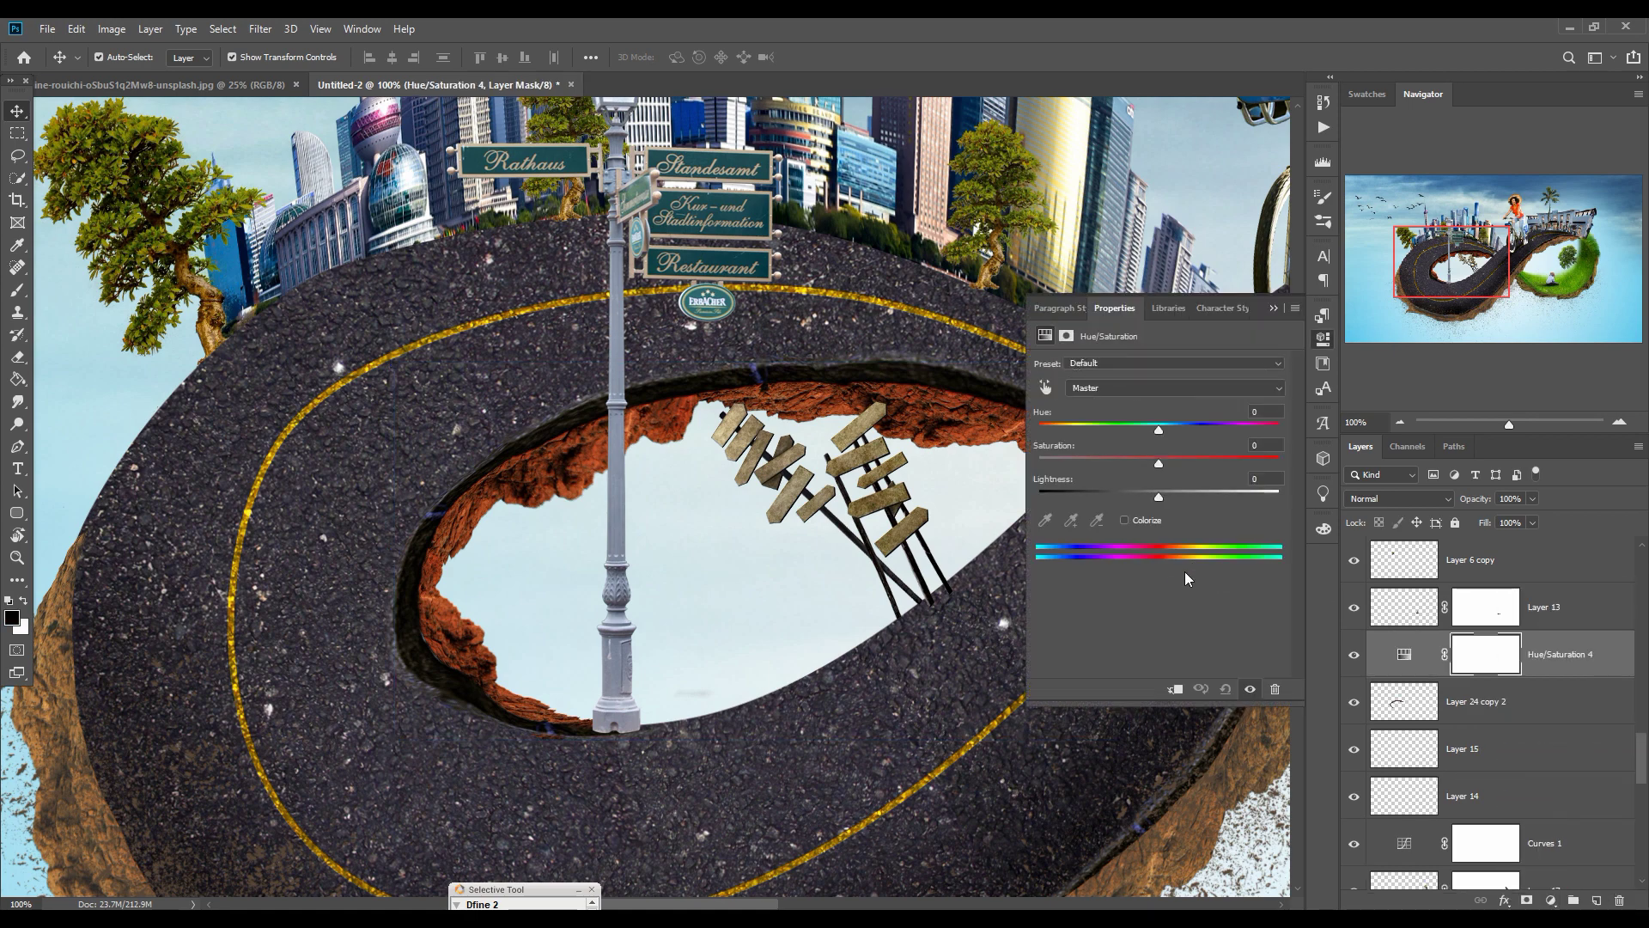
pyautogui.click(1175, 690)
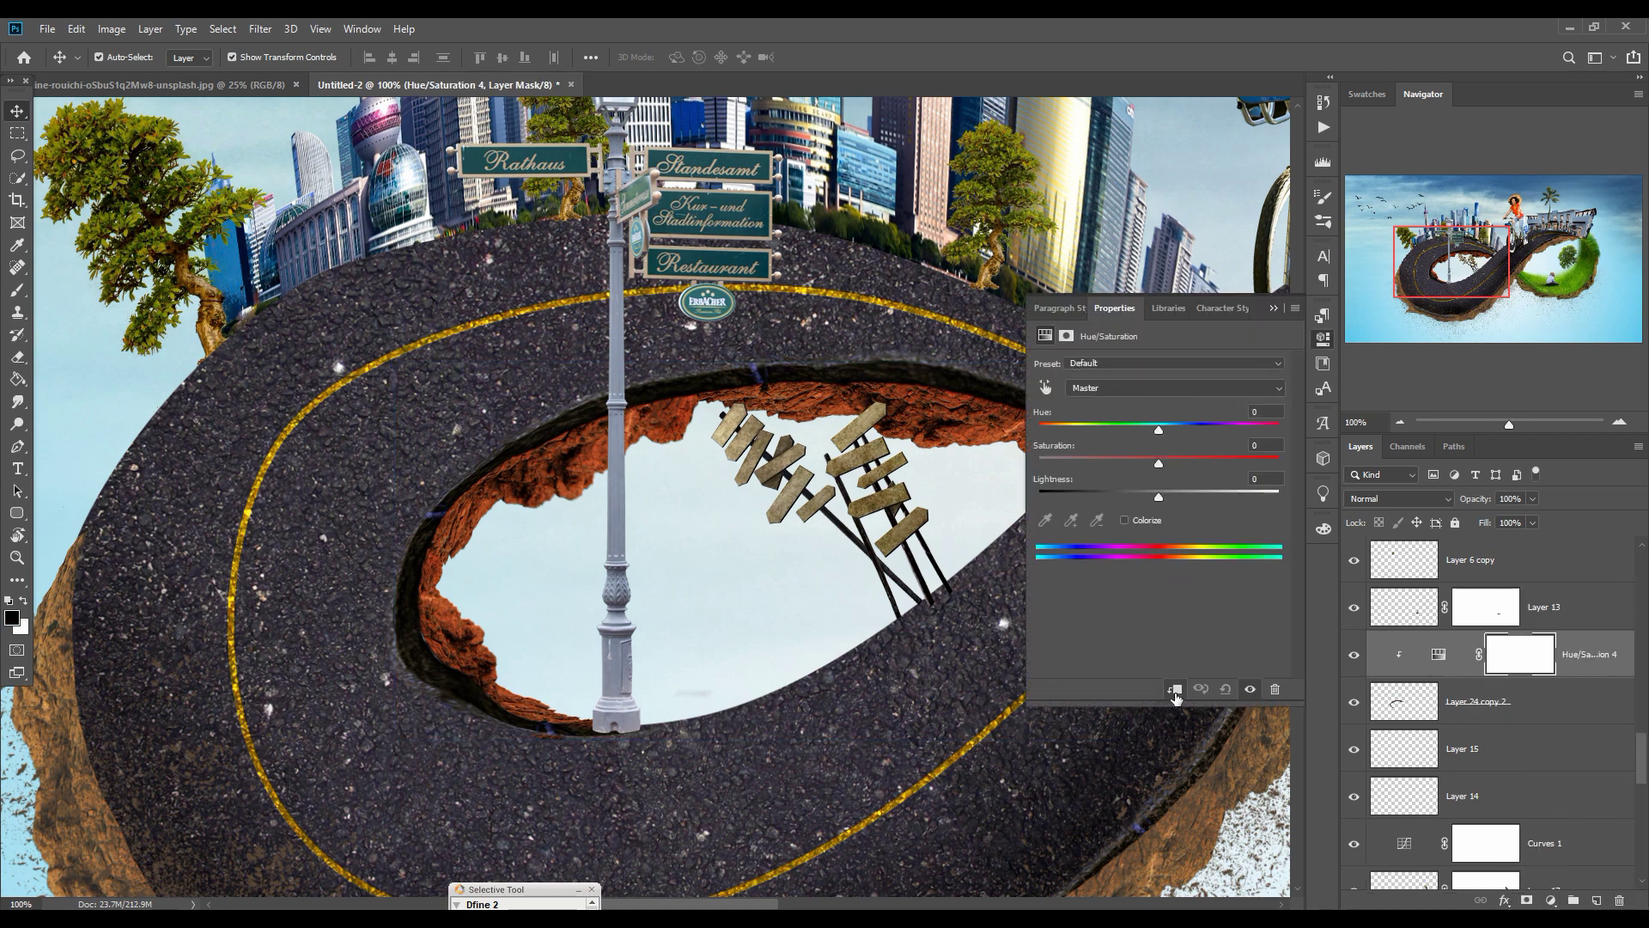
pyautogui.click(1123, 520)
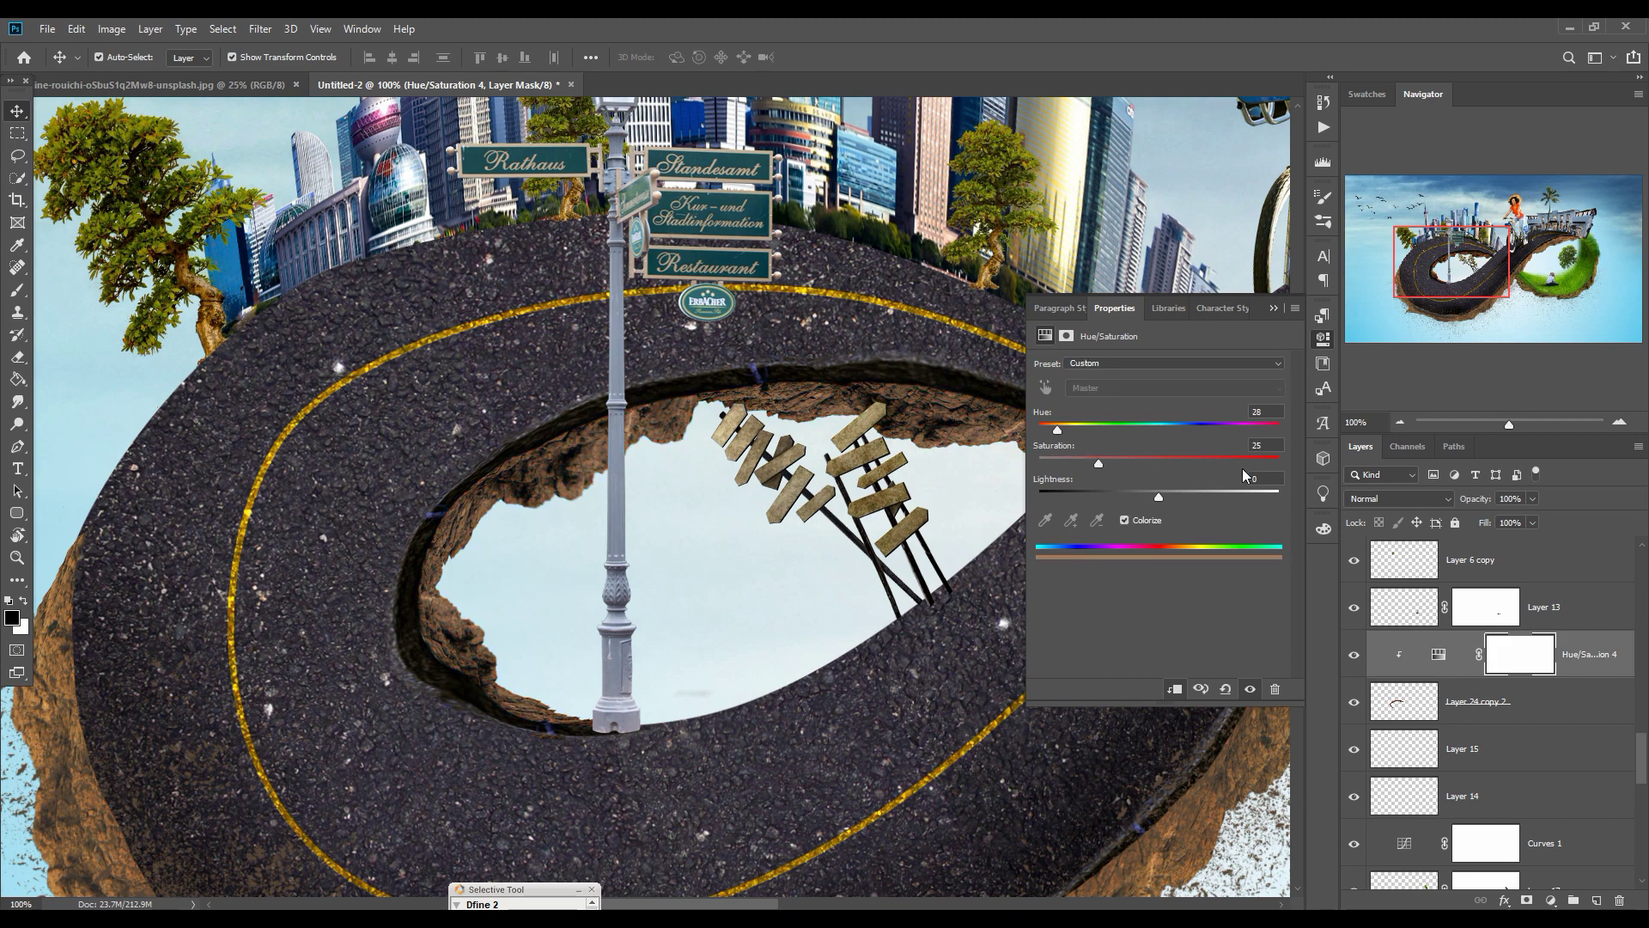
pyautogui.click(1274, 308)
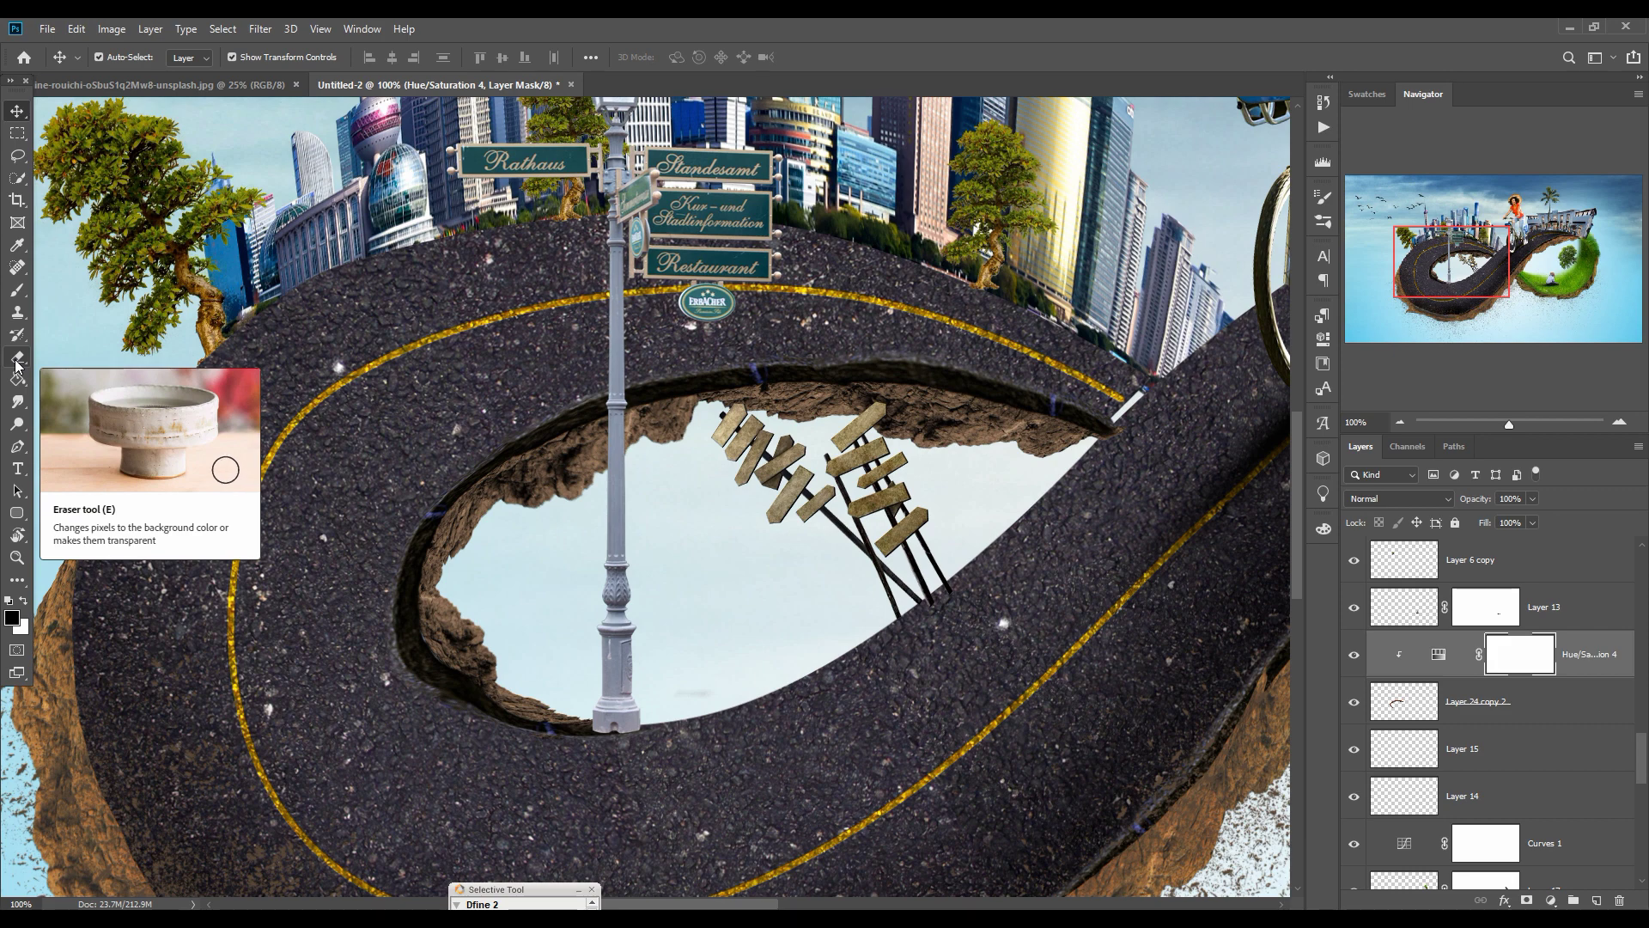
# Step: Cover the white strip at the end of the yellow line on Layer 2 with asphalt using the Clone Stamp
pyautogui.click(18, 313)
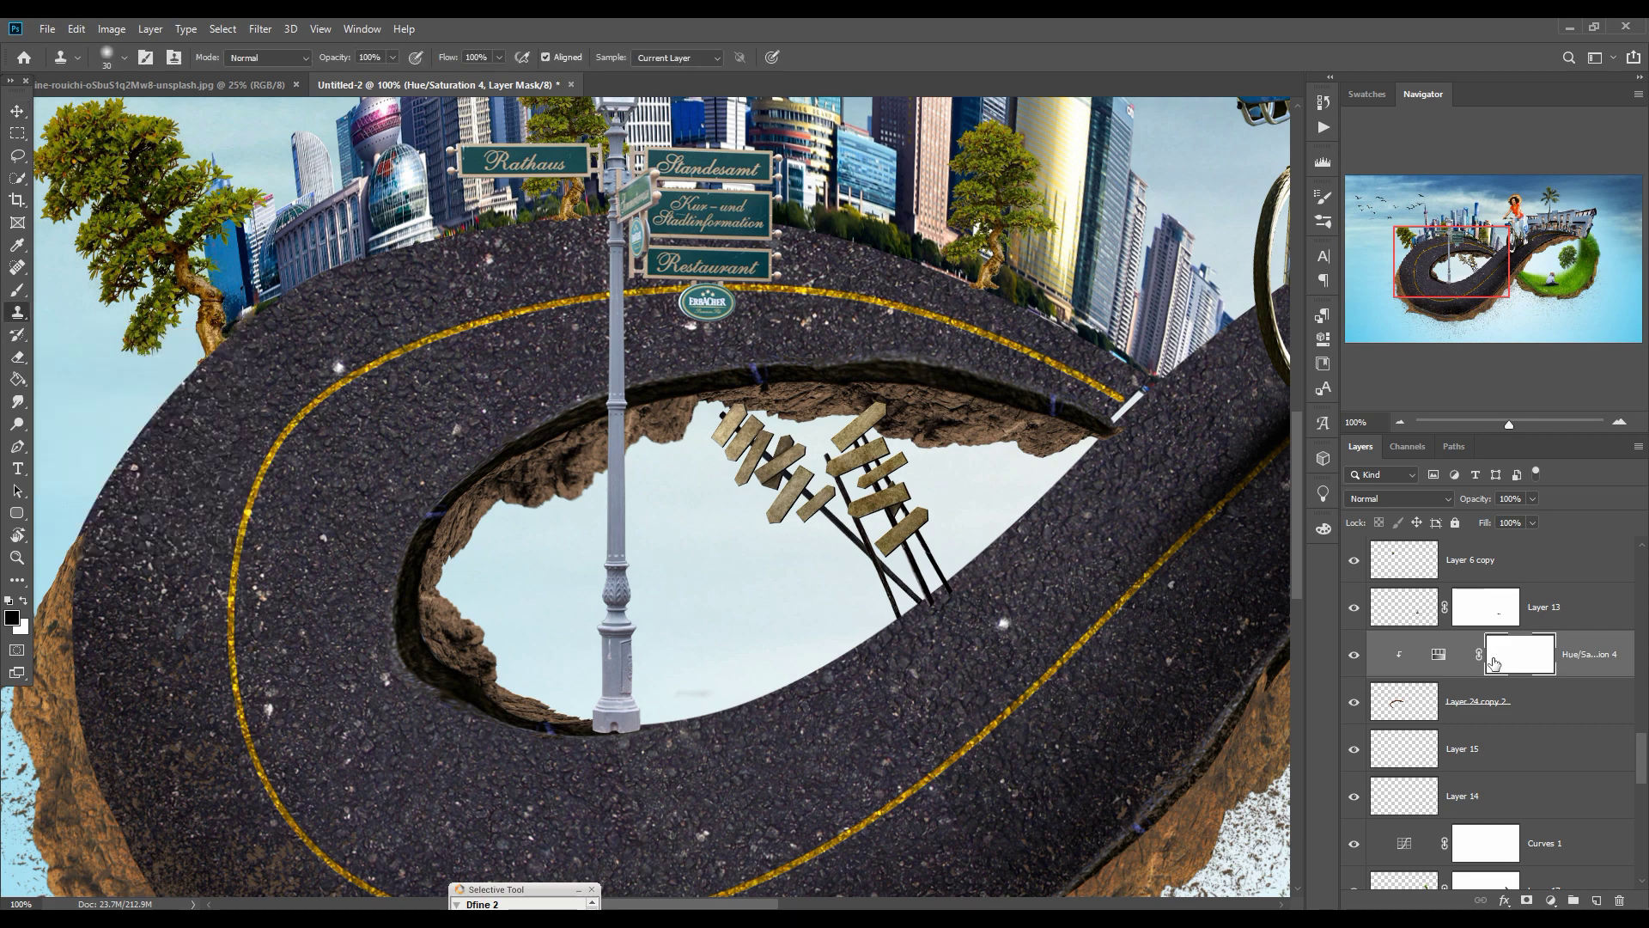
pyautogui.scroll(-5, 1492, 670)
pyautogui.click(1469, 844)
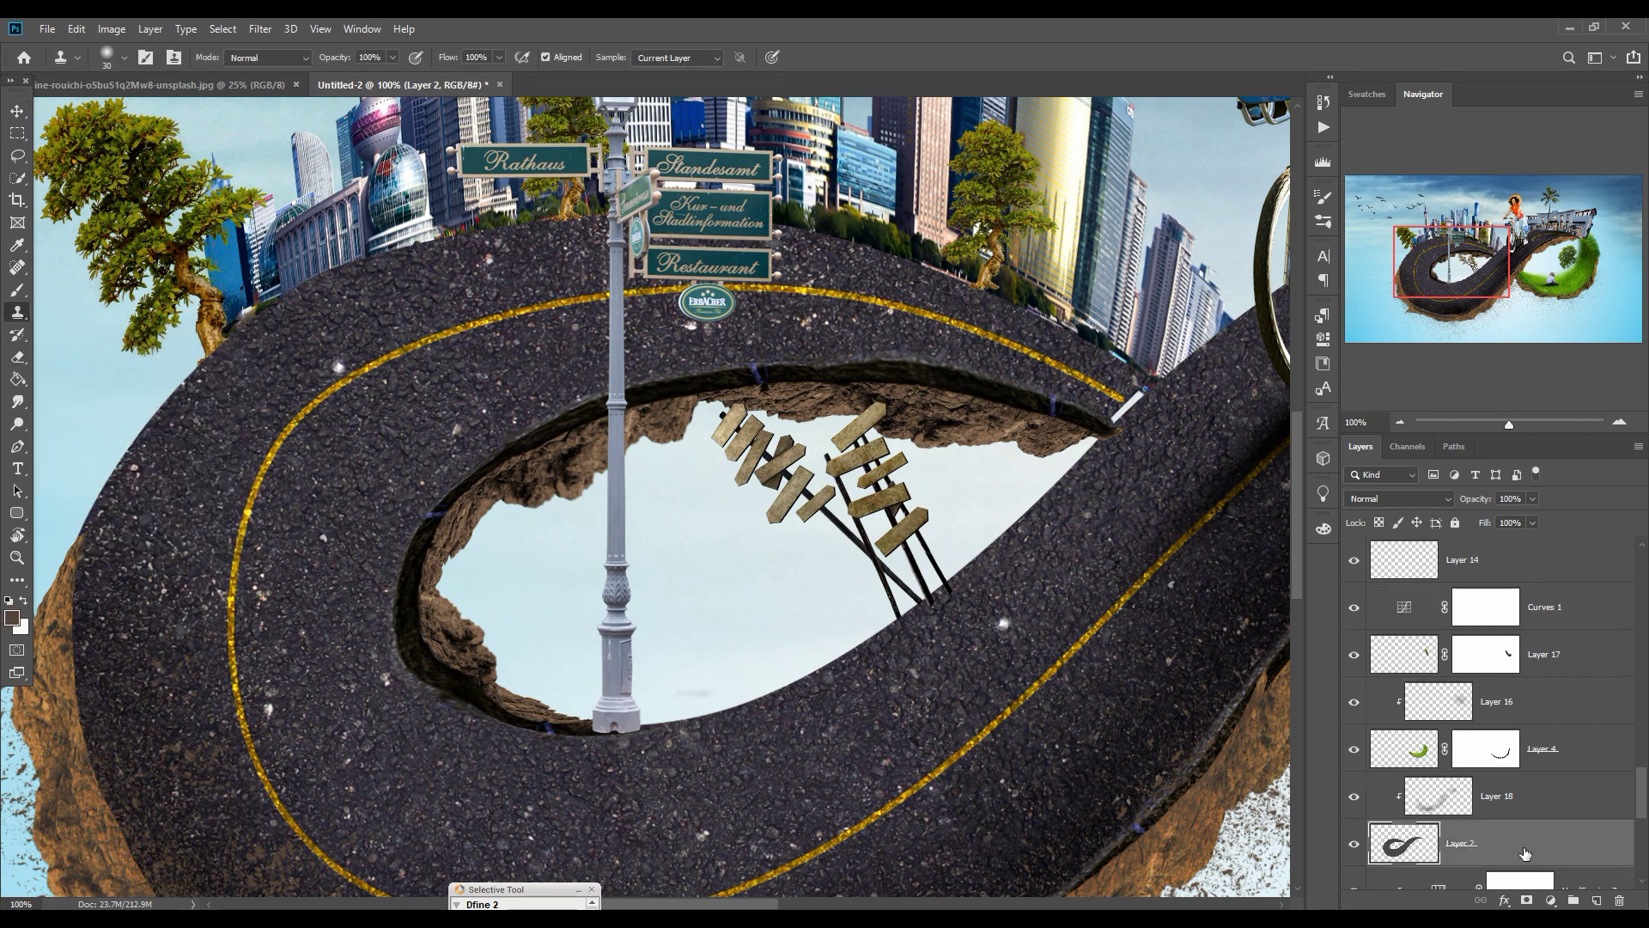
pyautogui.click(1096, 371)
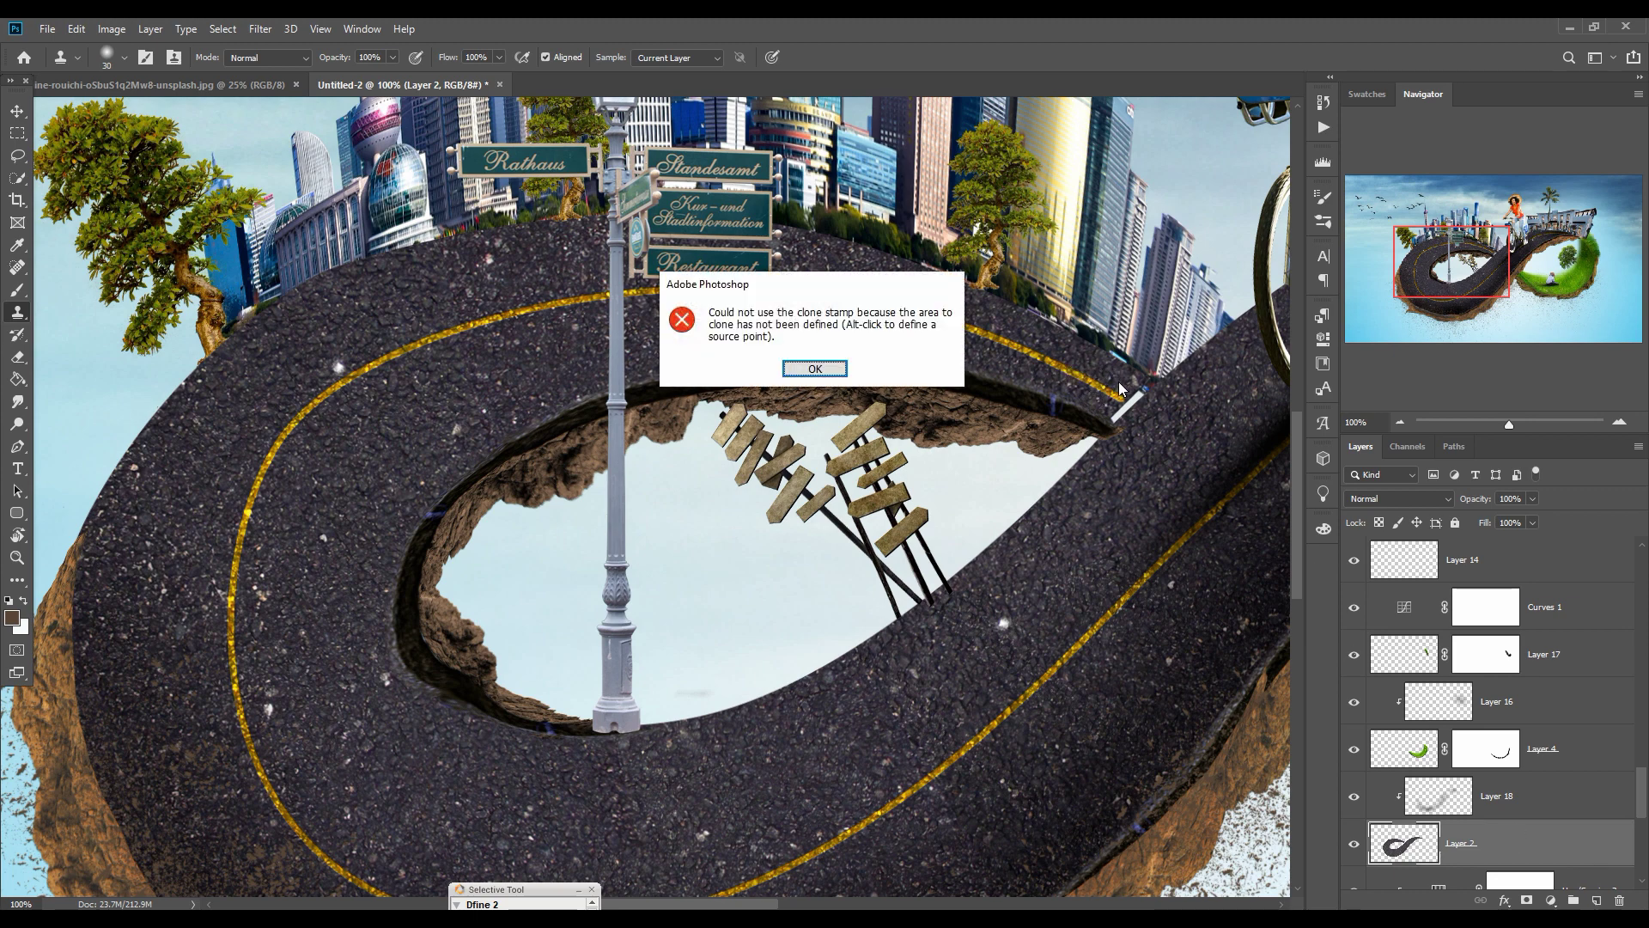
pyautogui.click(821, 370)
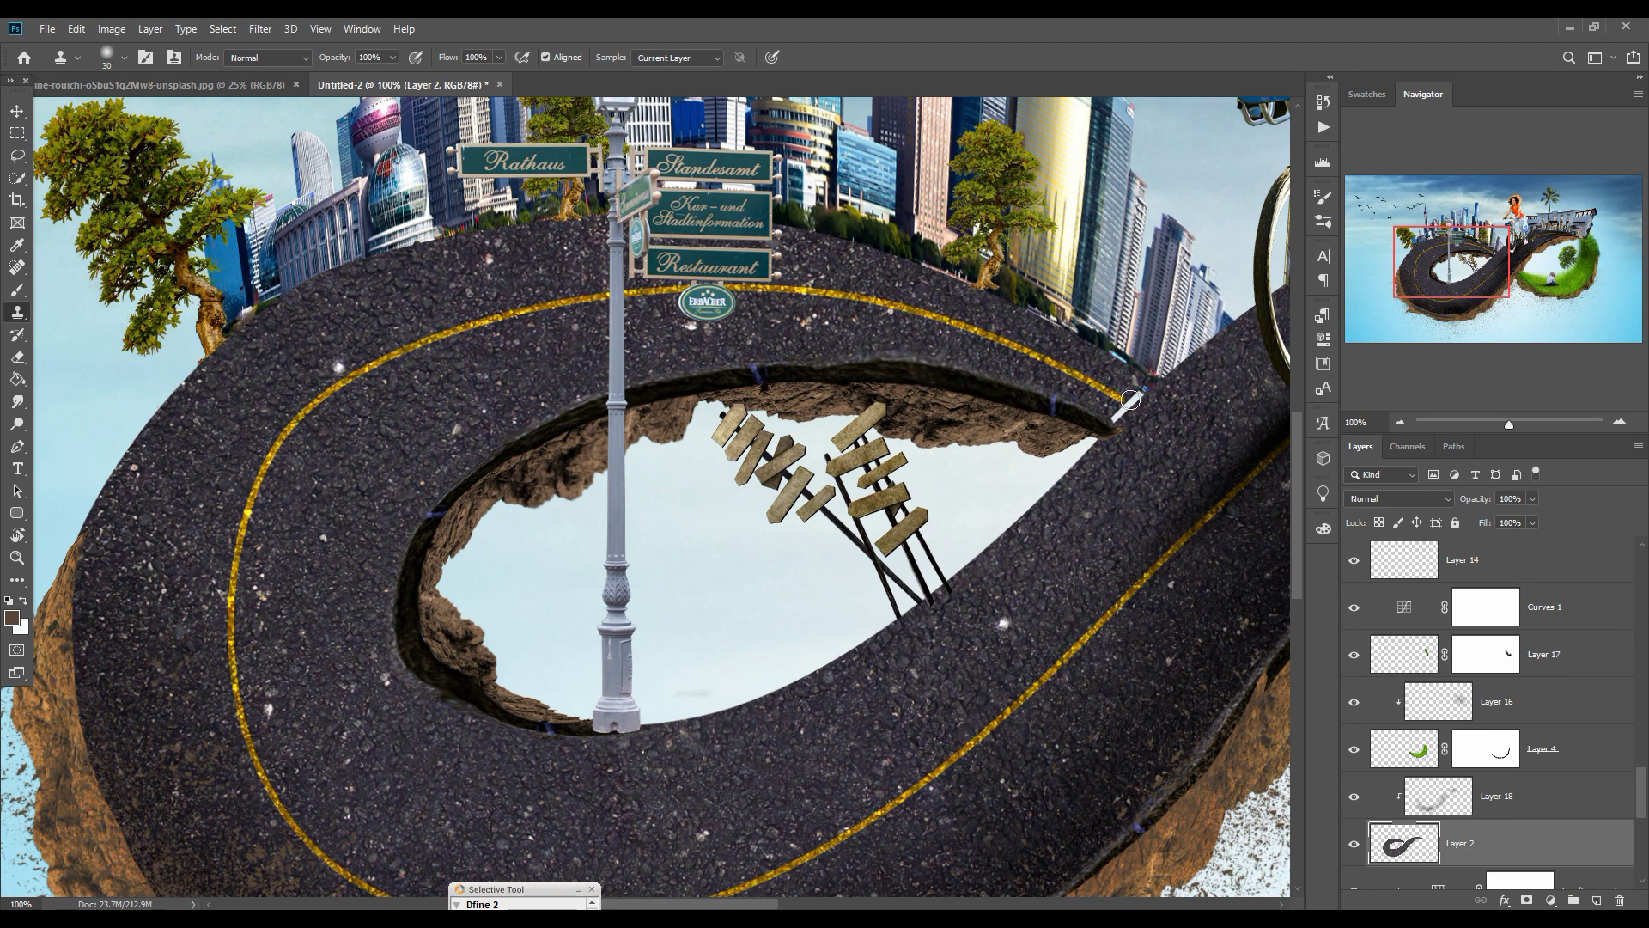
pyautogui.moveTo(1133, 402)
pyautogui.mouseDown()
pyautogui.moveTo(1150, 404)
pyautogui.moveTo(1117, 428)
pyautogui.mouseUp()
pyautogui.click(16, 112)
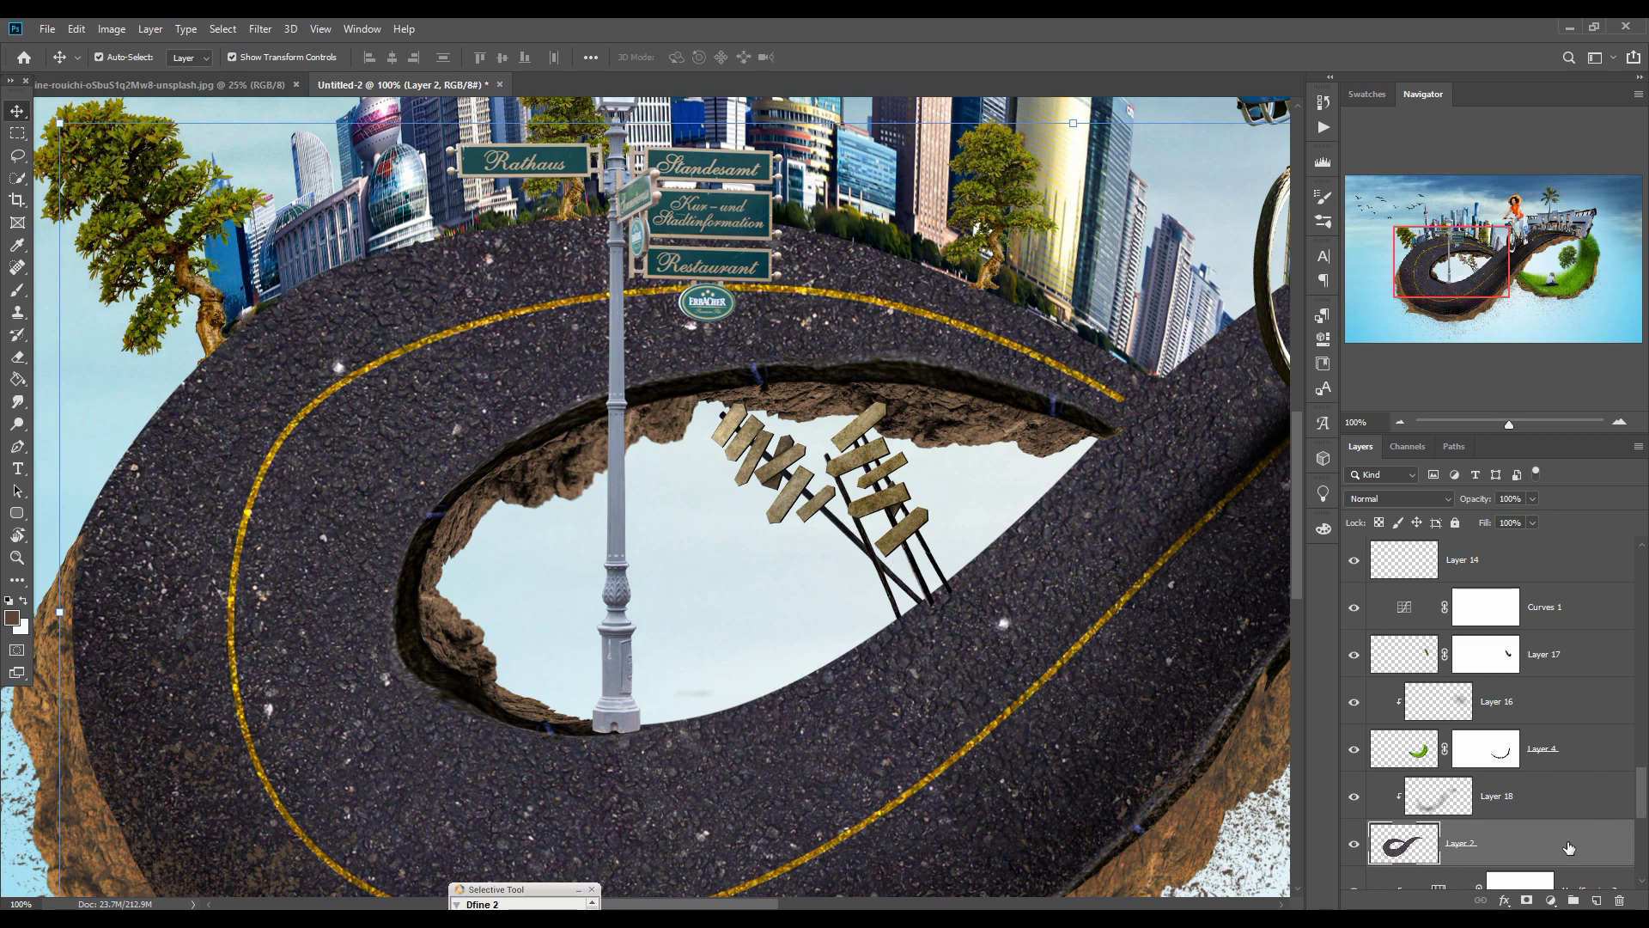
# Step: Create a new layer above Layer 18, reduce the Brush to 80 px, and clip the new layer to the road
pyautogui.hotkey('ctrl', 'alt', 'shift', 'n')
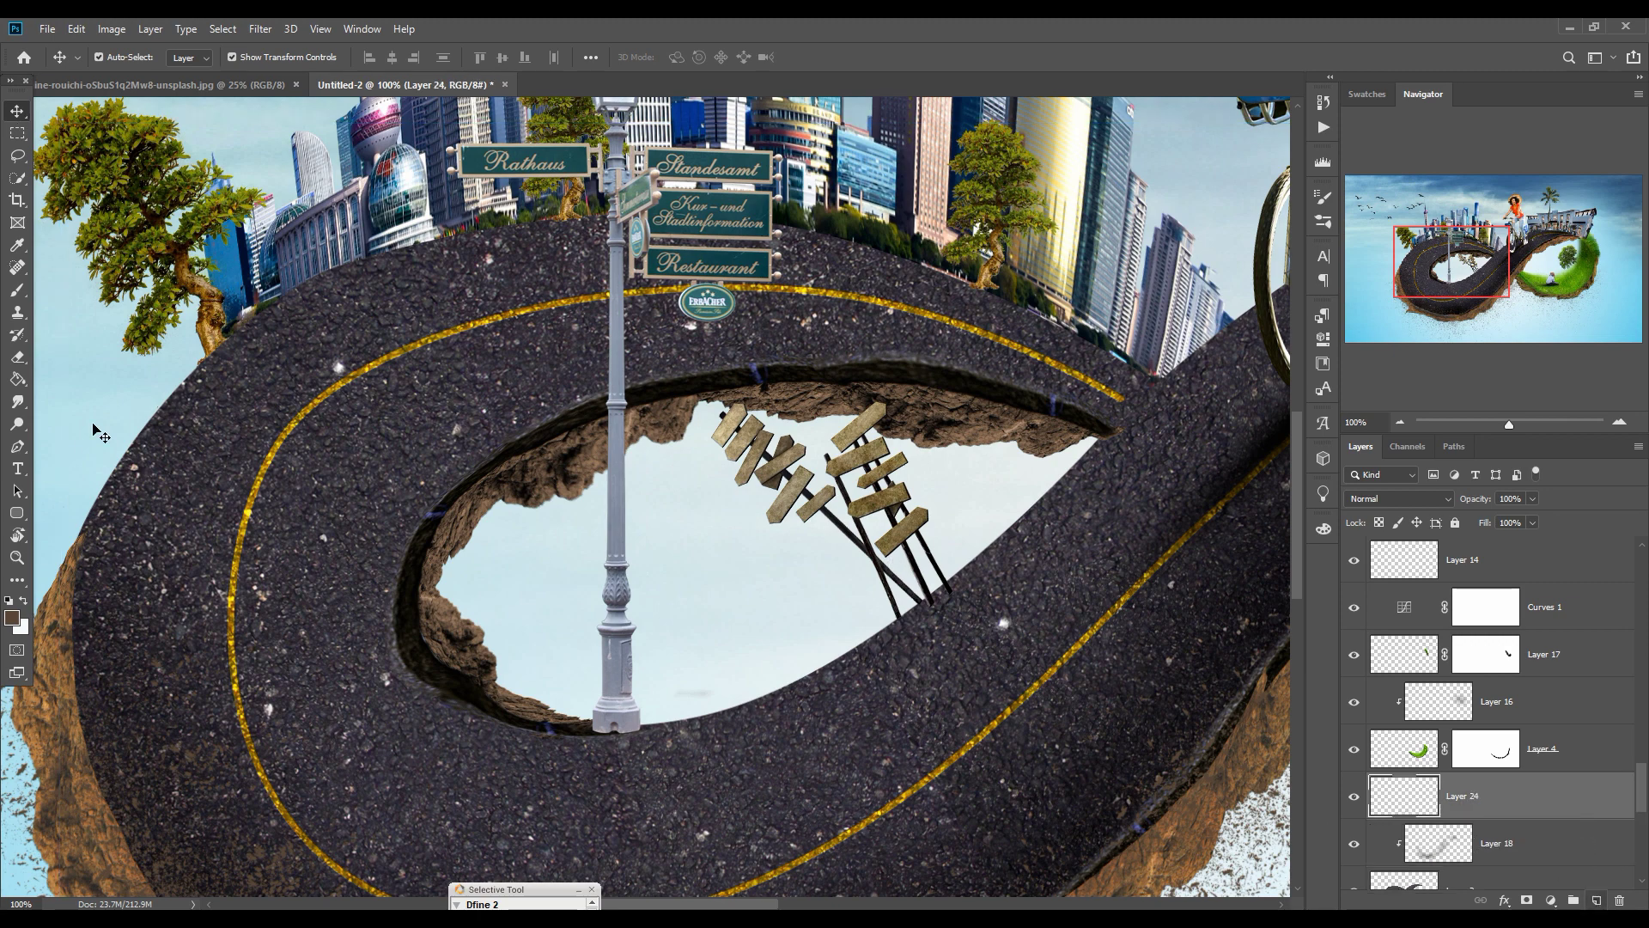
pyautogui.click(16, 291)
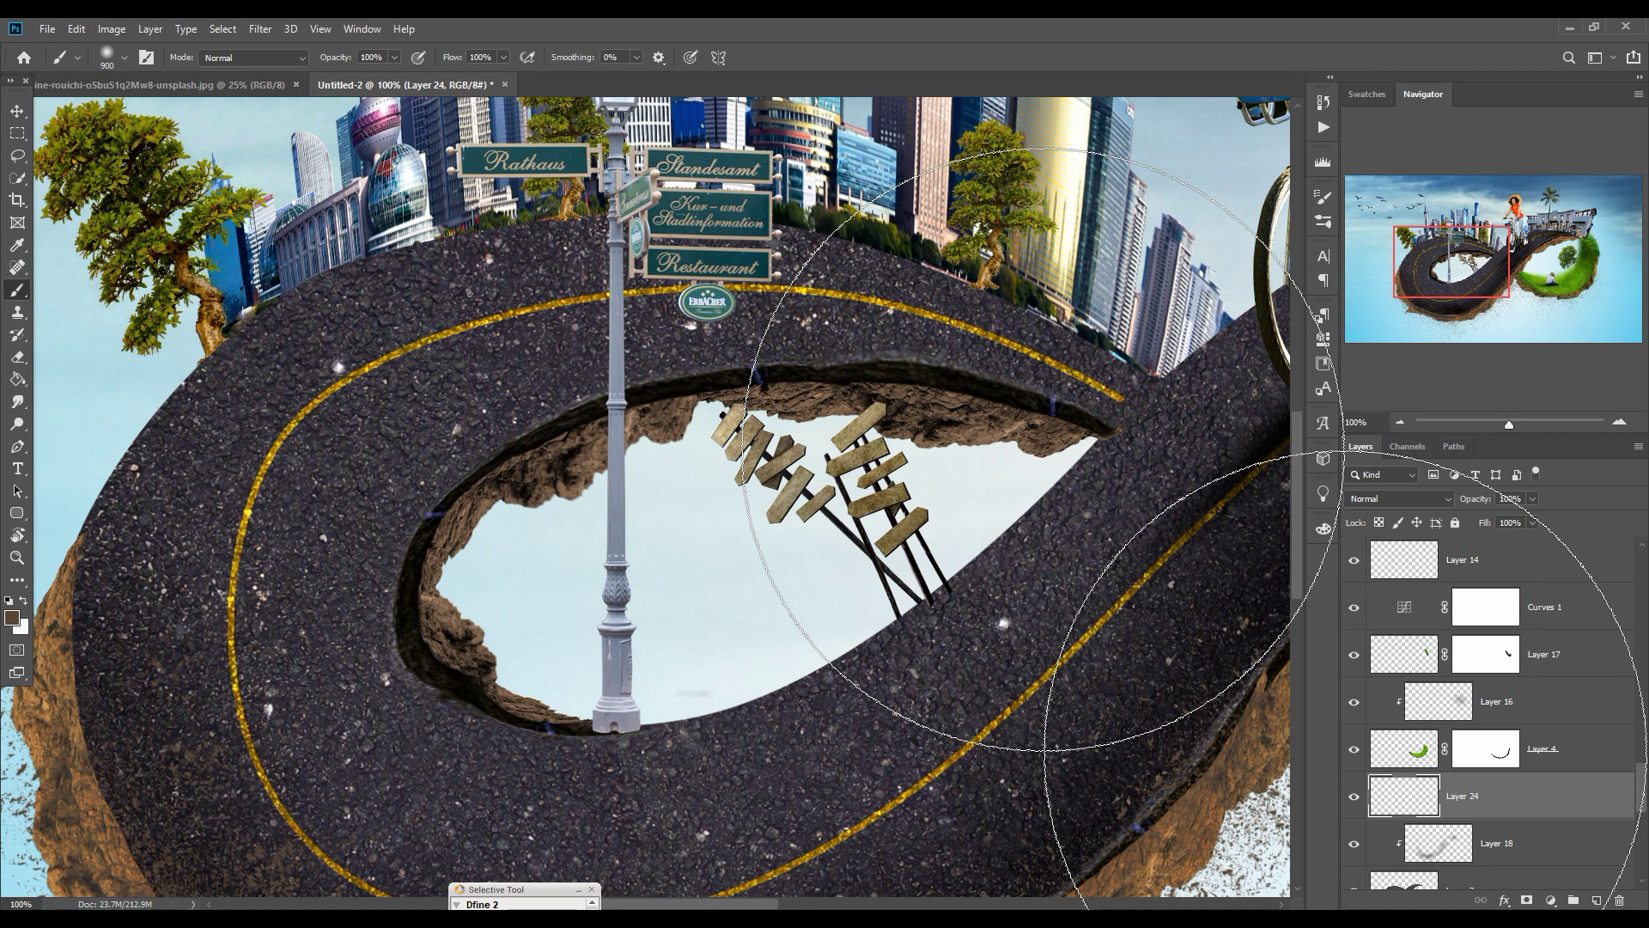
pyautogui.press('[')
pyautogui.press('[')
pyautogui.press('[')
pyautogui.press('[')
pyautogui.press('[')
pyautogui.press('[')
pyautogui.press('[')
pyautogui.press('[')
pyautogui.press('[')
pyautogui.press('[')
pyautogui.press('[')
pyautogui.press('[')
pyautogui.press('[')
pyautogui.press('[')
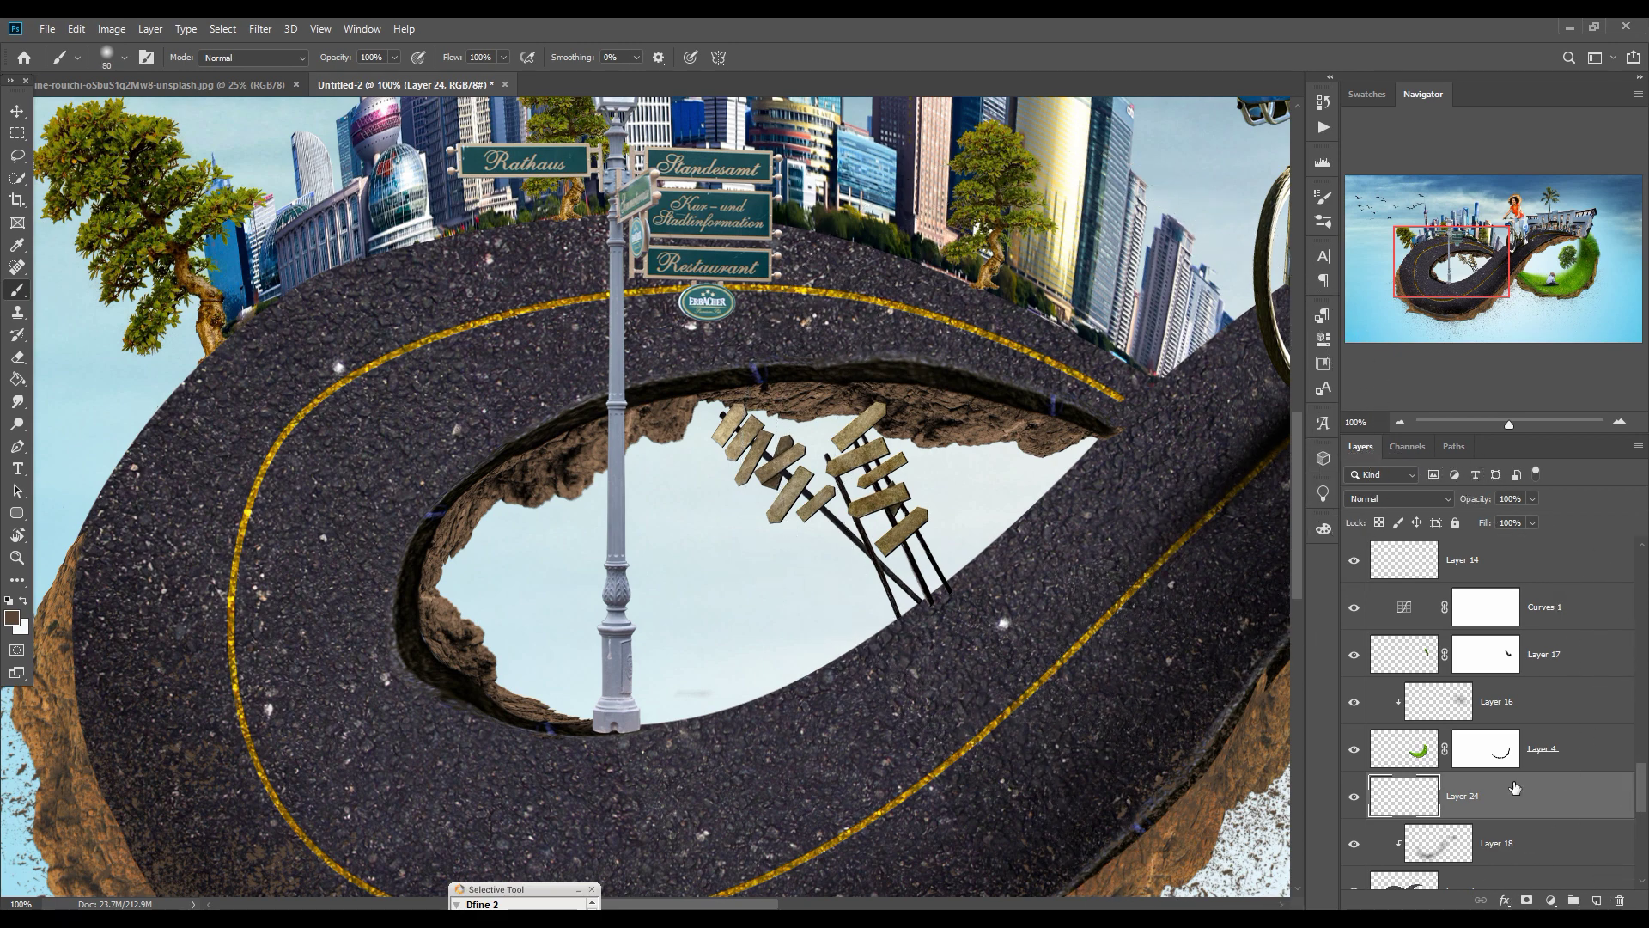
pyautogui.rightClick(1515, 788)
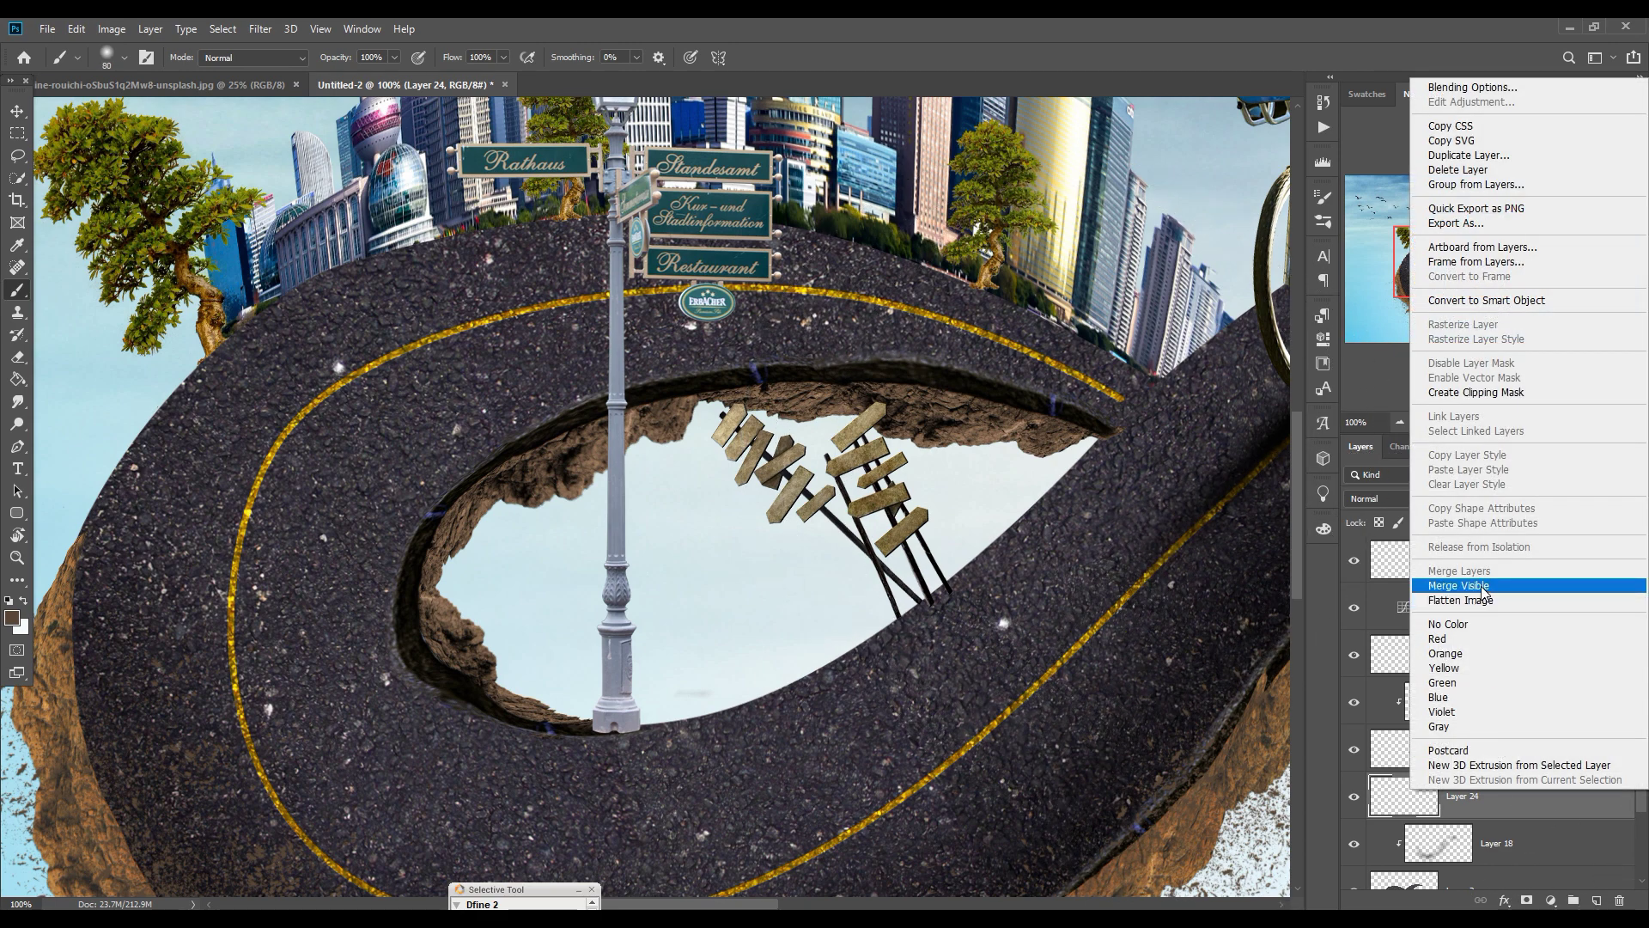
pyautogui.click(1482, 393)
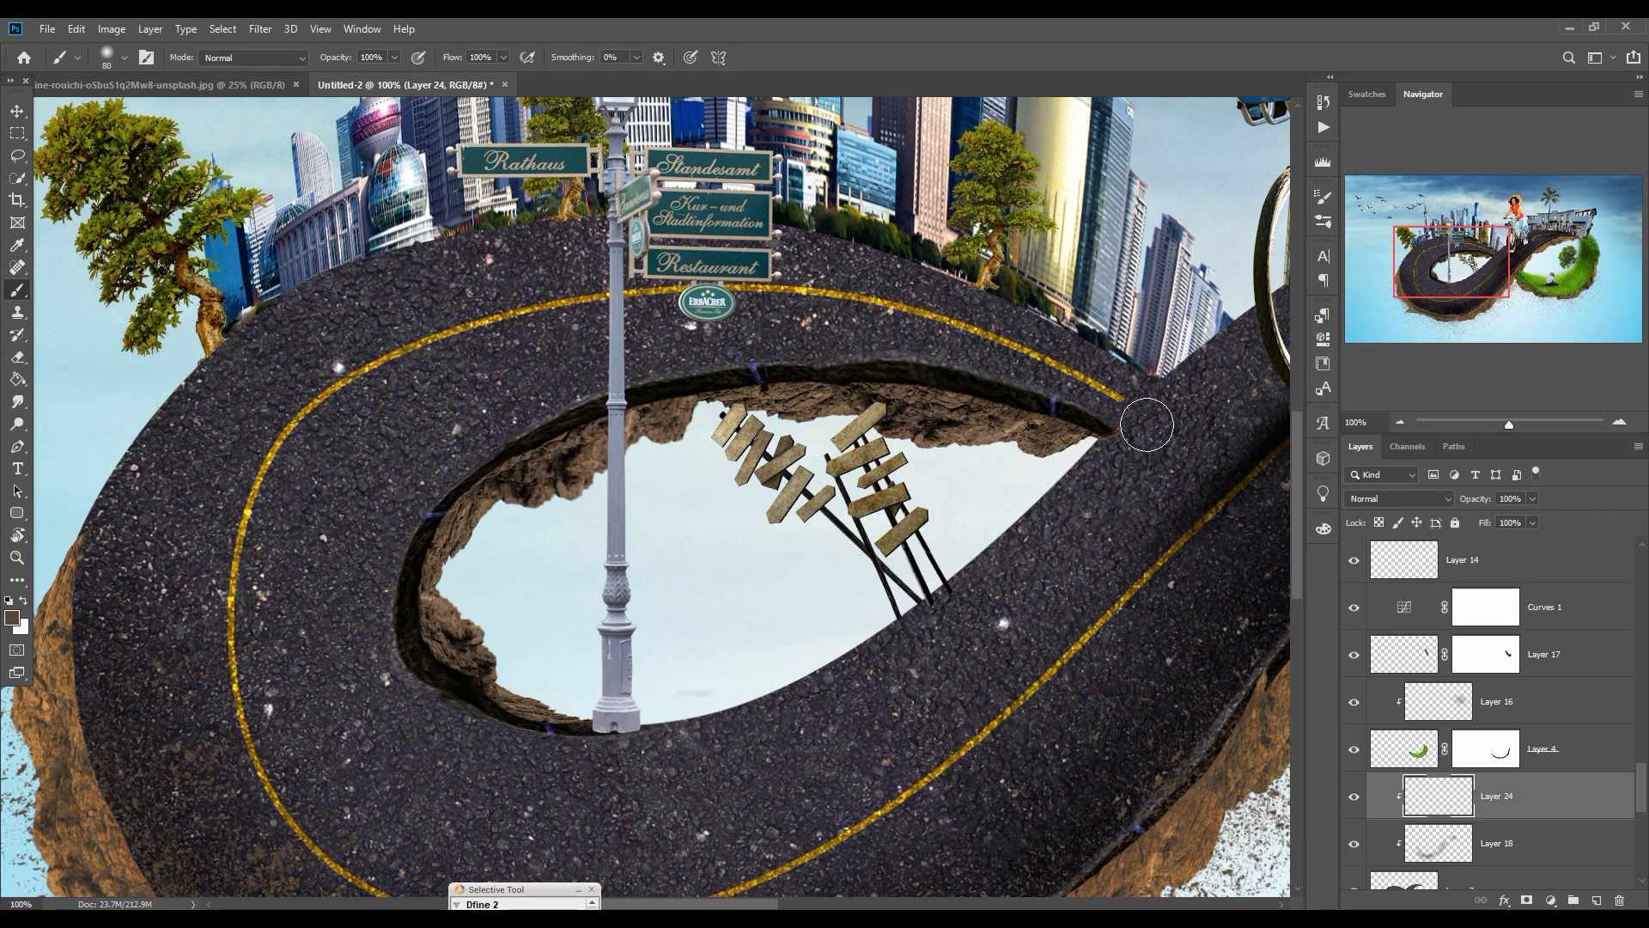
# Step: Paint a soft near-black (#010101) shadow on Layer 24 where the upper road passes under the crossing, using a 200 px brush
pyautogui.press(']')
pyautogui.press(']')
pyautogui.press(']')
pyautogui.press(']')
pyautogui.press(']')
pyautogui.click(1138, 401)
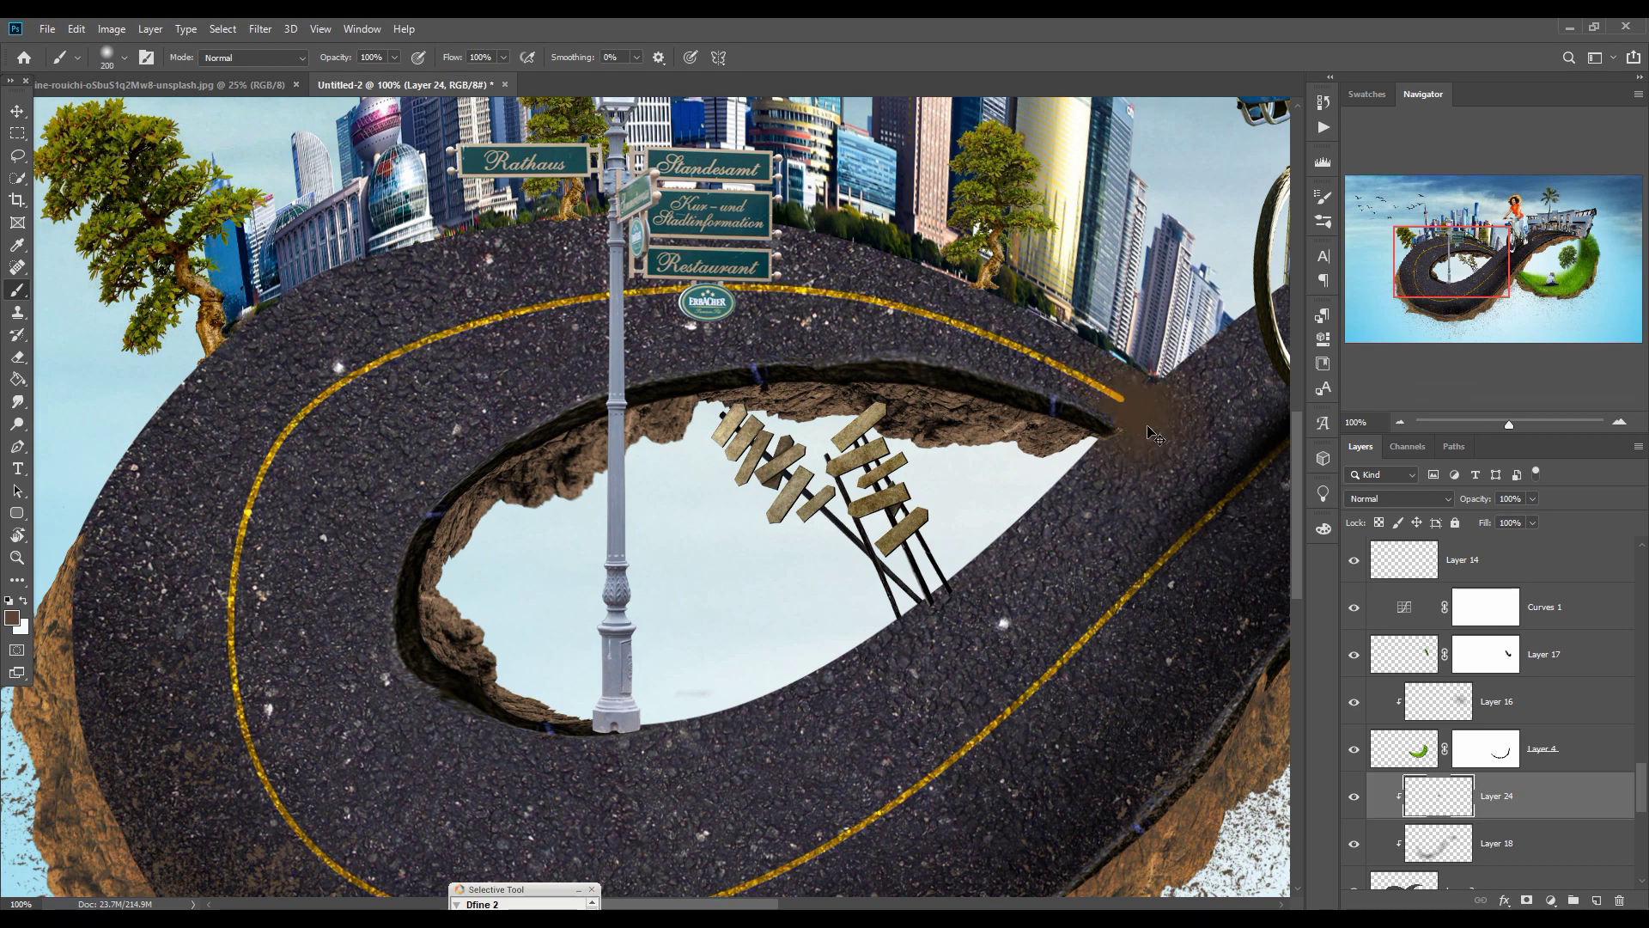
pyautogui.hotkey('ctrl', 'z')
pyautogui.click(13, 618)
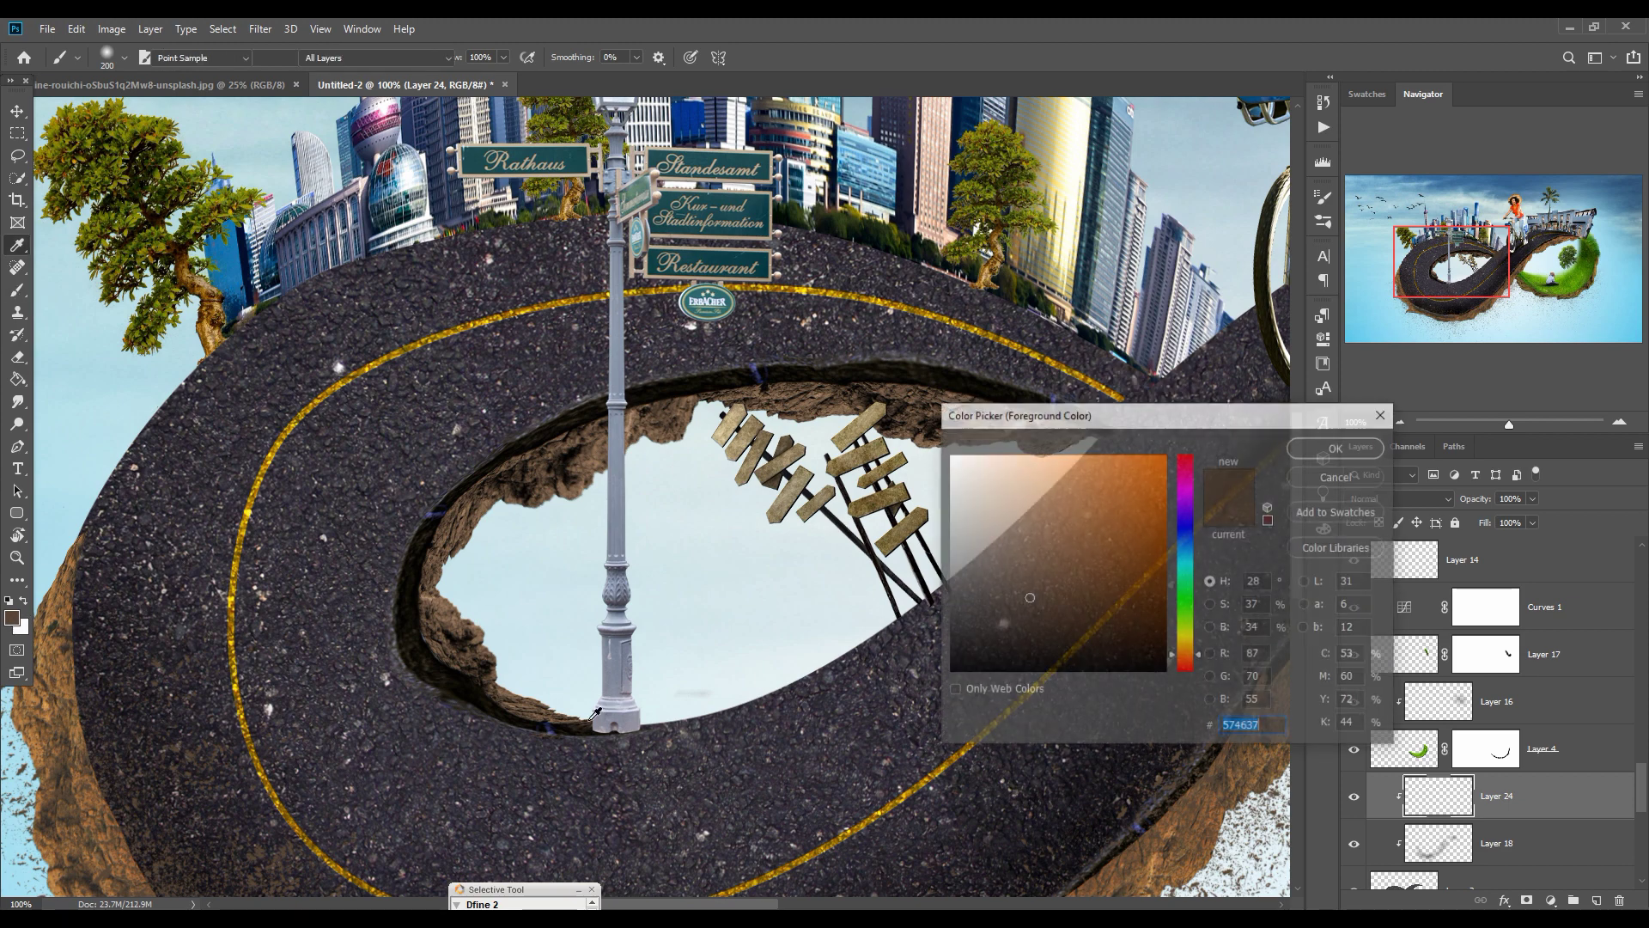
pyautogui.write('000000')
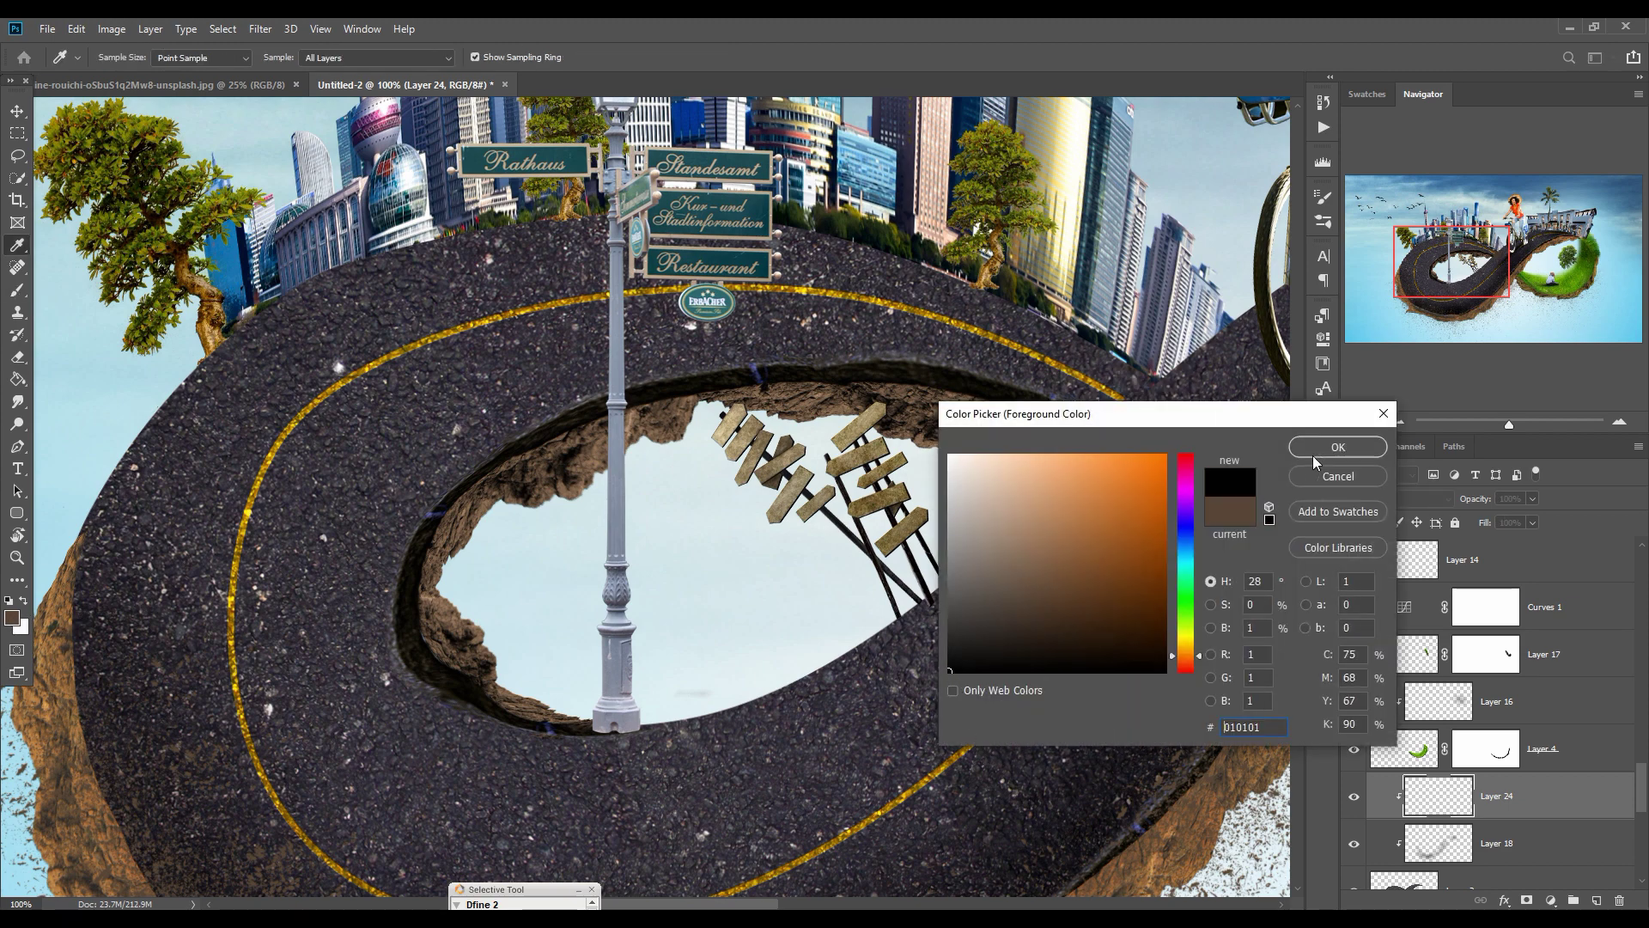
pyautogui.click(1338, 446)
pyautogui.moveTo(1173, 468); pyautogui.dragTo(1116, 414)
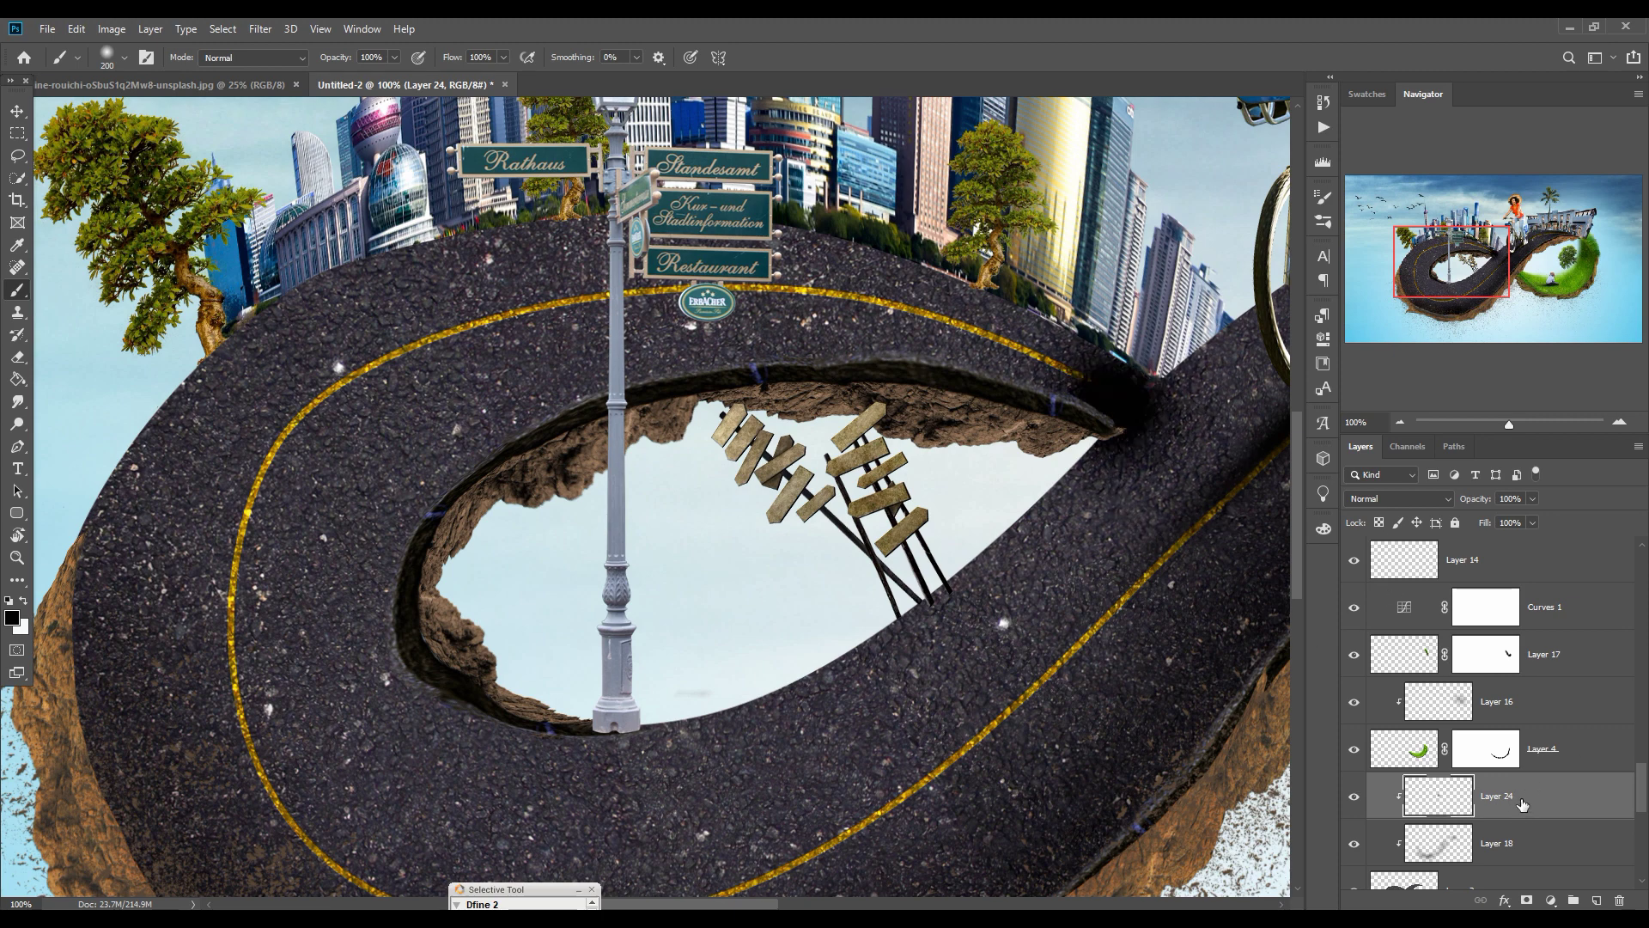
# Step: Add a layer mask to Layer 24 and hide the shadow spilling onto the front road with a 45 px black brush
pyautogui.click(1597, 900)
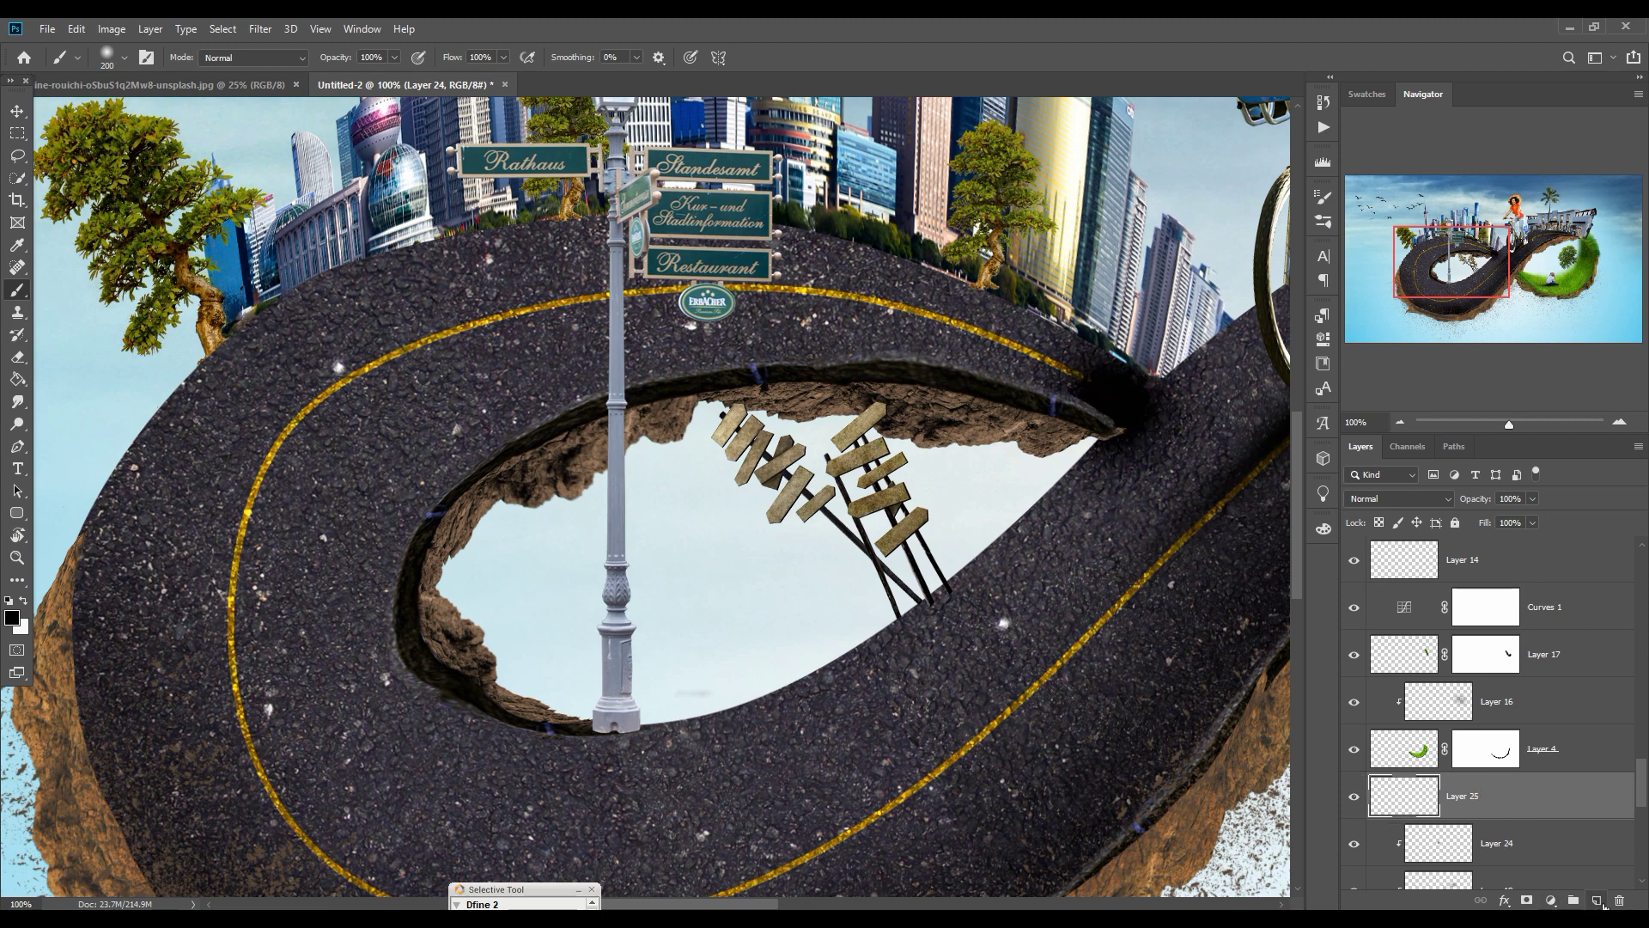
pyautogui.hotkey('ctrl', 'z')
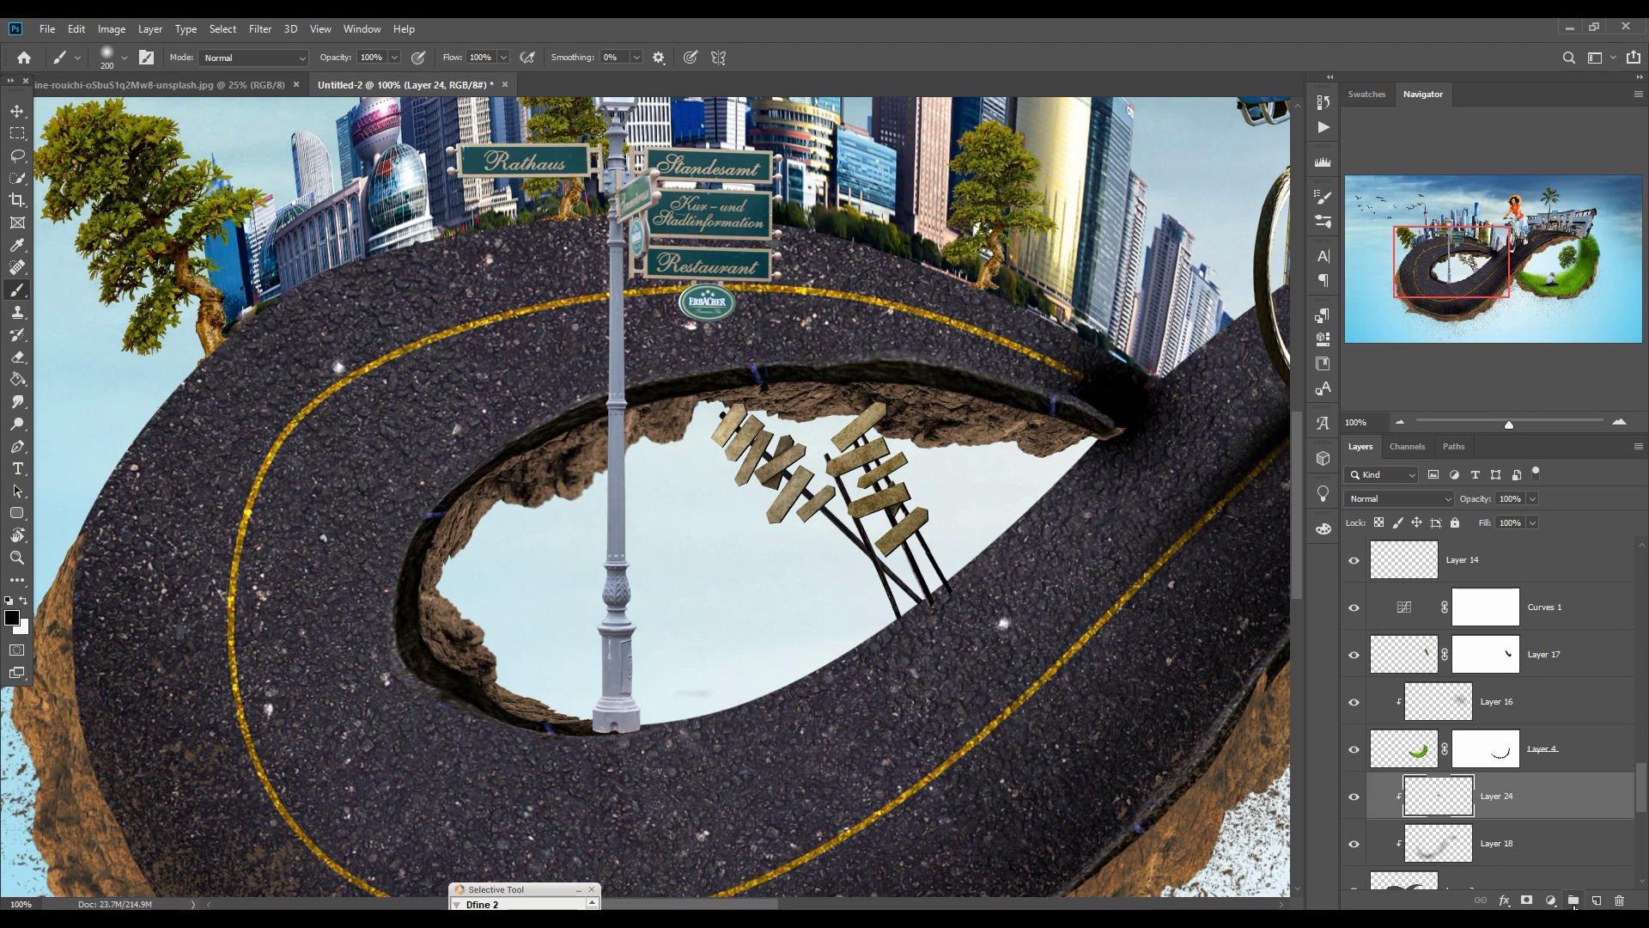
pyautogui.click(1528, 900)
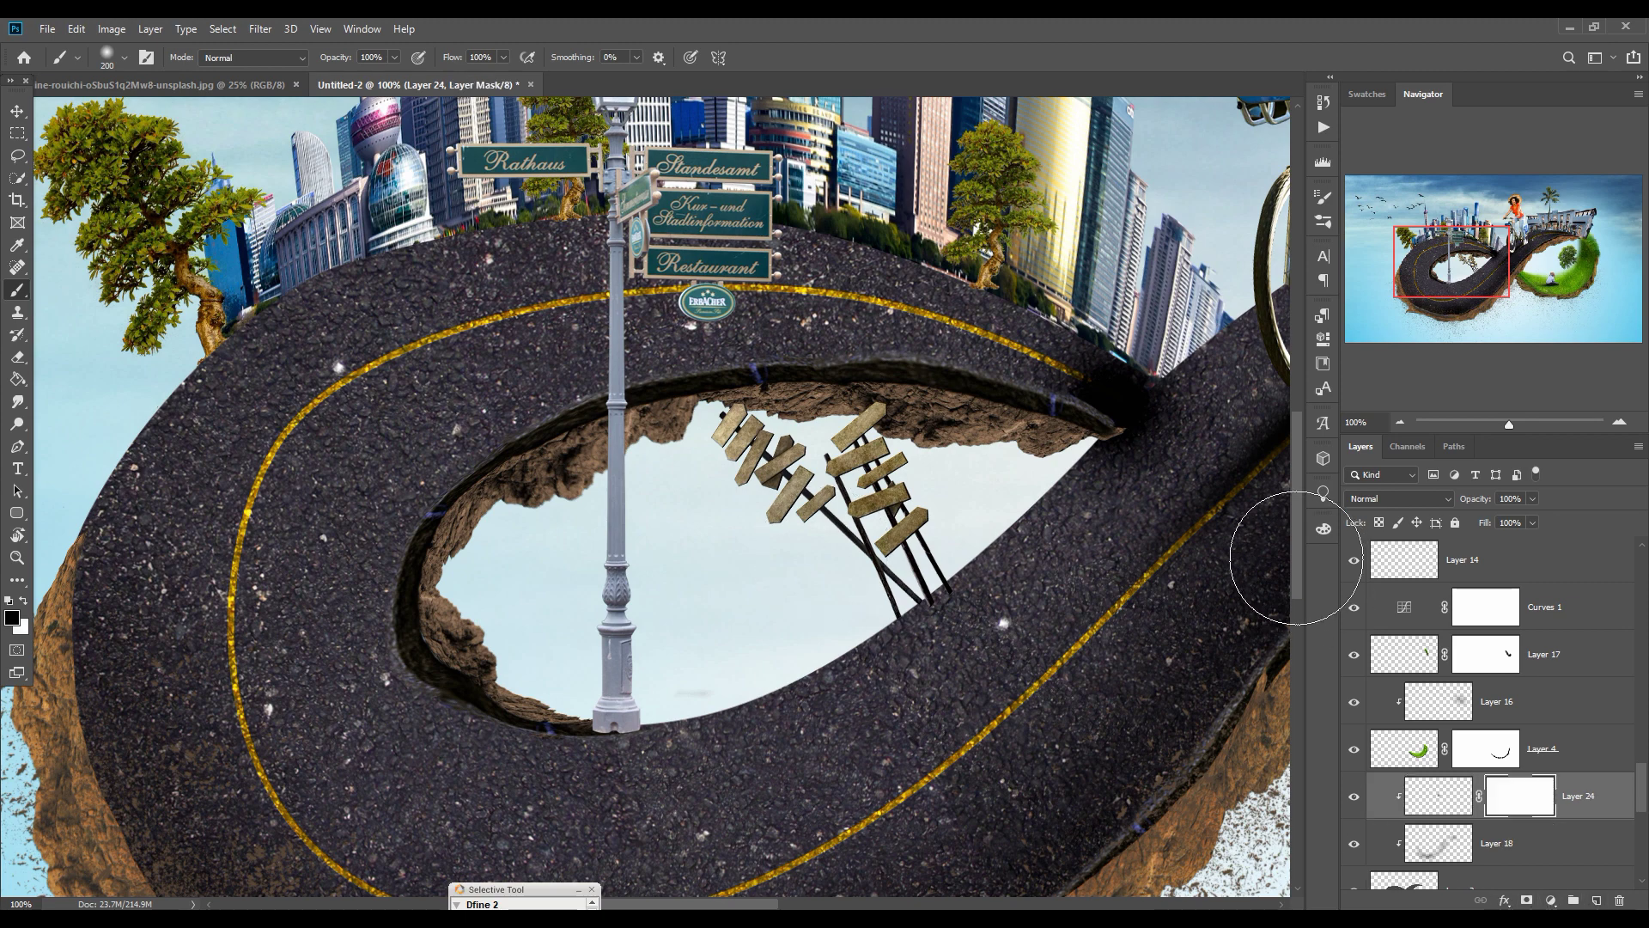
pyautogui.press('[')
pyautogui.press('[')
pyautogui.press('[')
pyautogui.press('[')
pyautogui.press('[')
pyautogui.press('[')
pyautogui.press('[')
pyautogui.press('[')
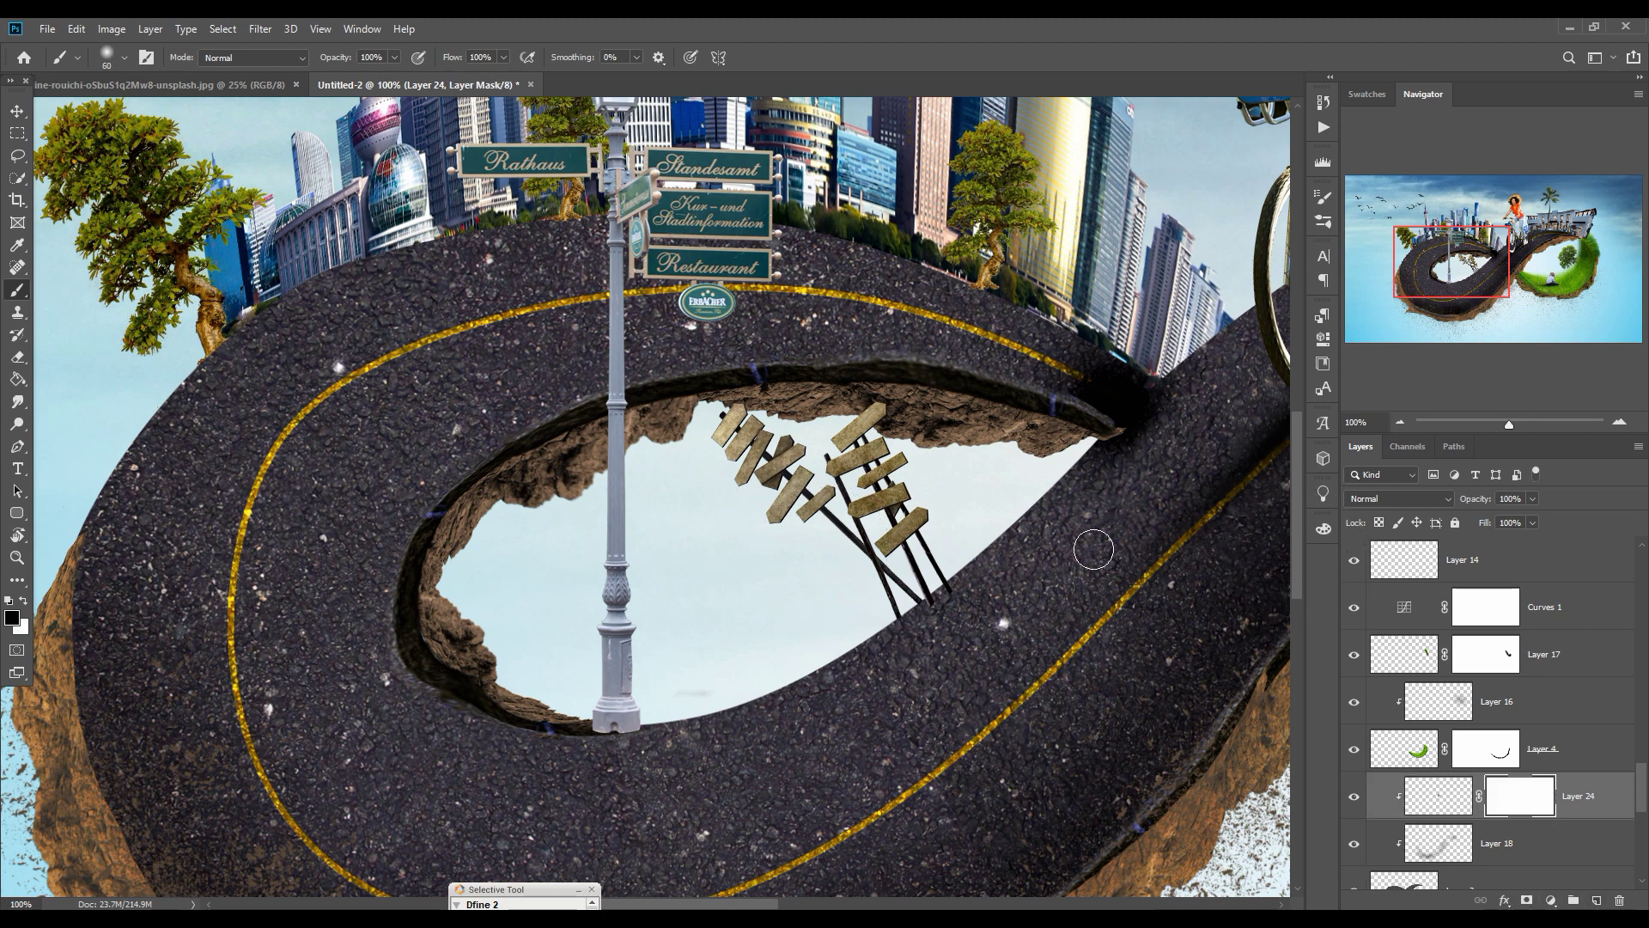
pyautogui.press('[')
pyautogui.press('[')
pyautogui.moveTo(1189, 413); pyautogui.dragTo(1105, 464)
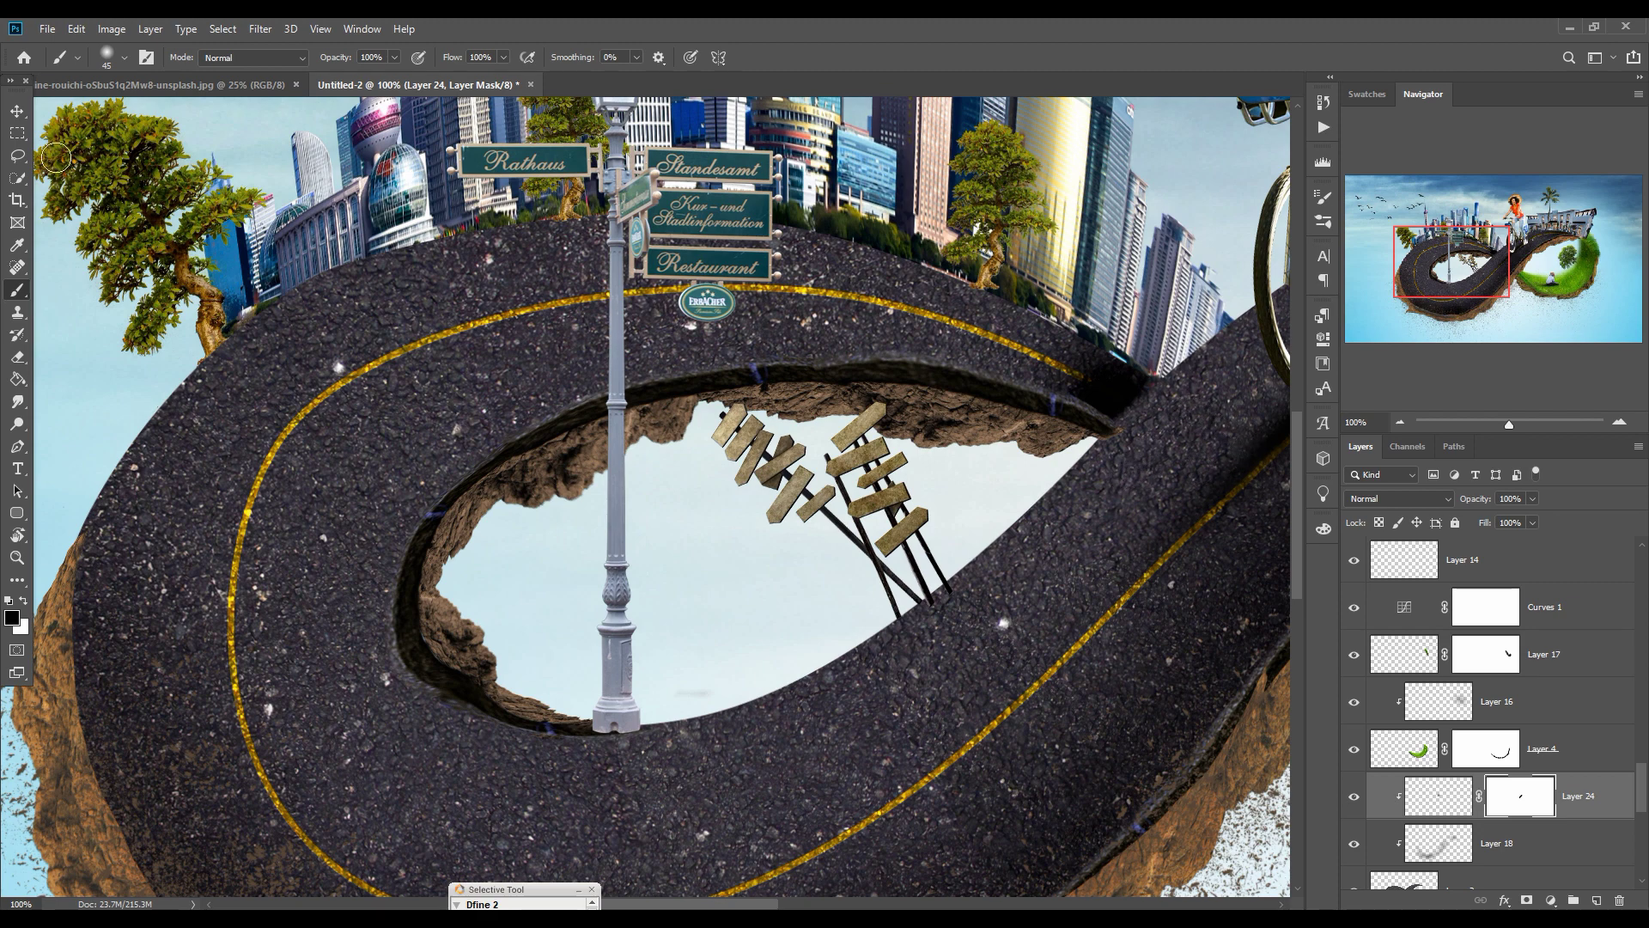
pyautogui.click(17, 112)
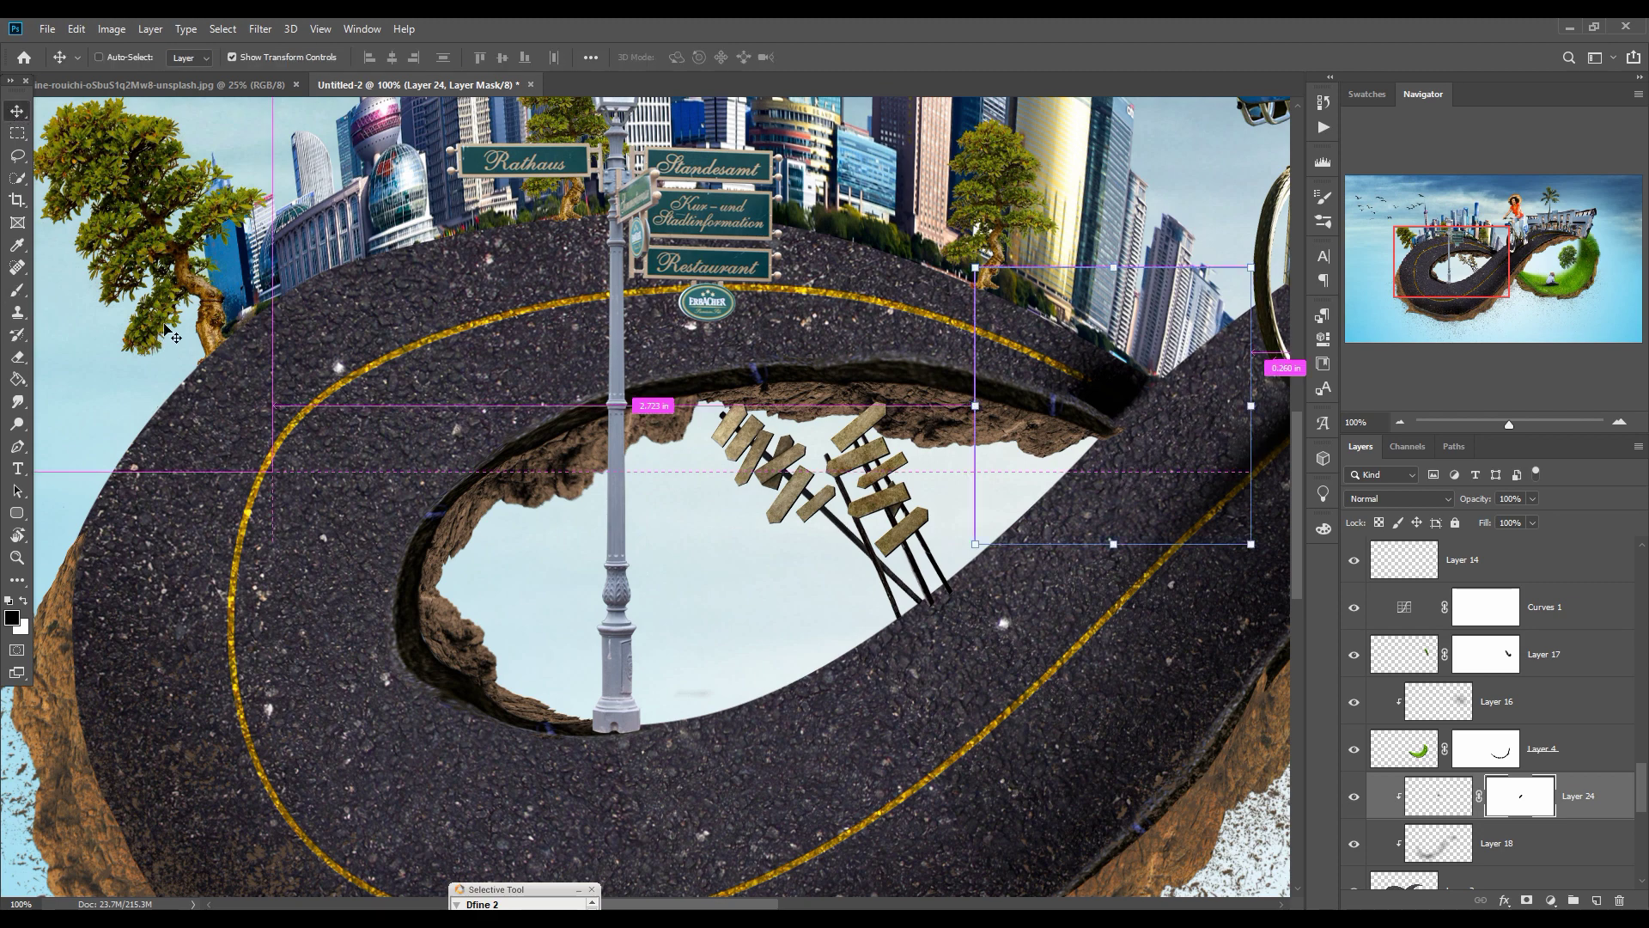
pyautogui.hotkey('ctrl', '-')
pyautogui.hotkey('ctrl', '0')
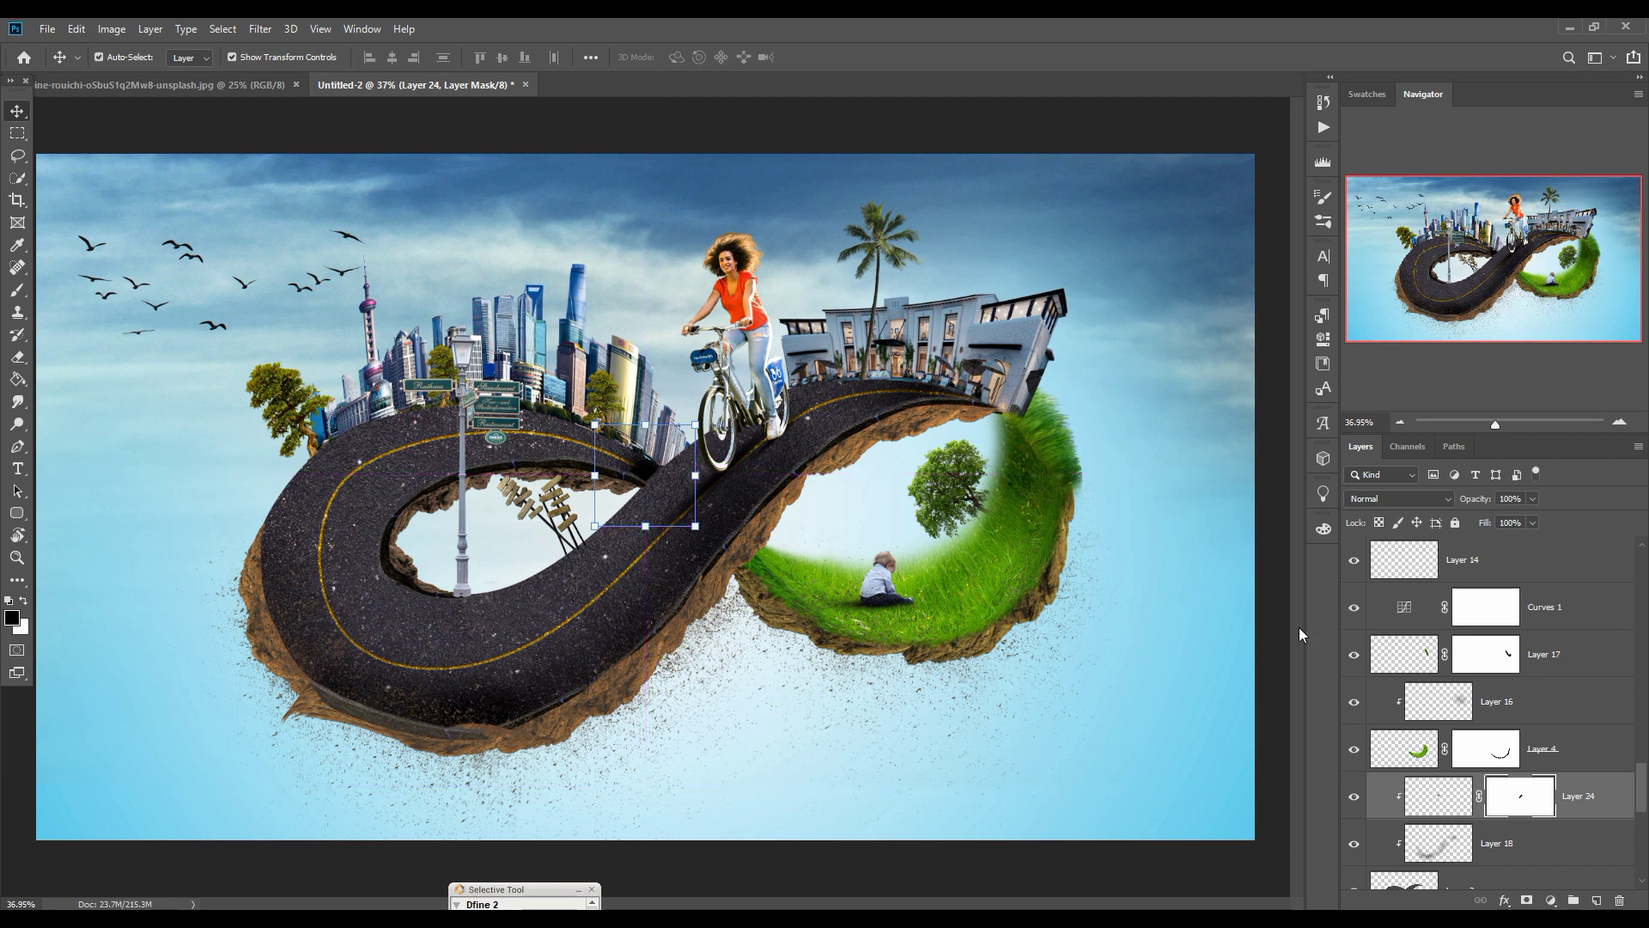
pyautogui.click(915, 921)
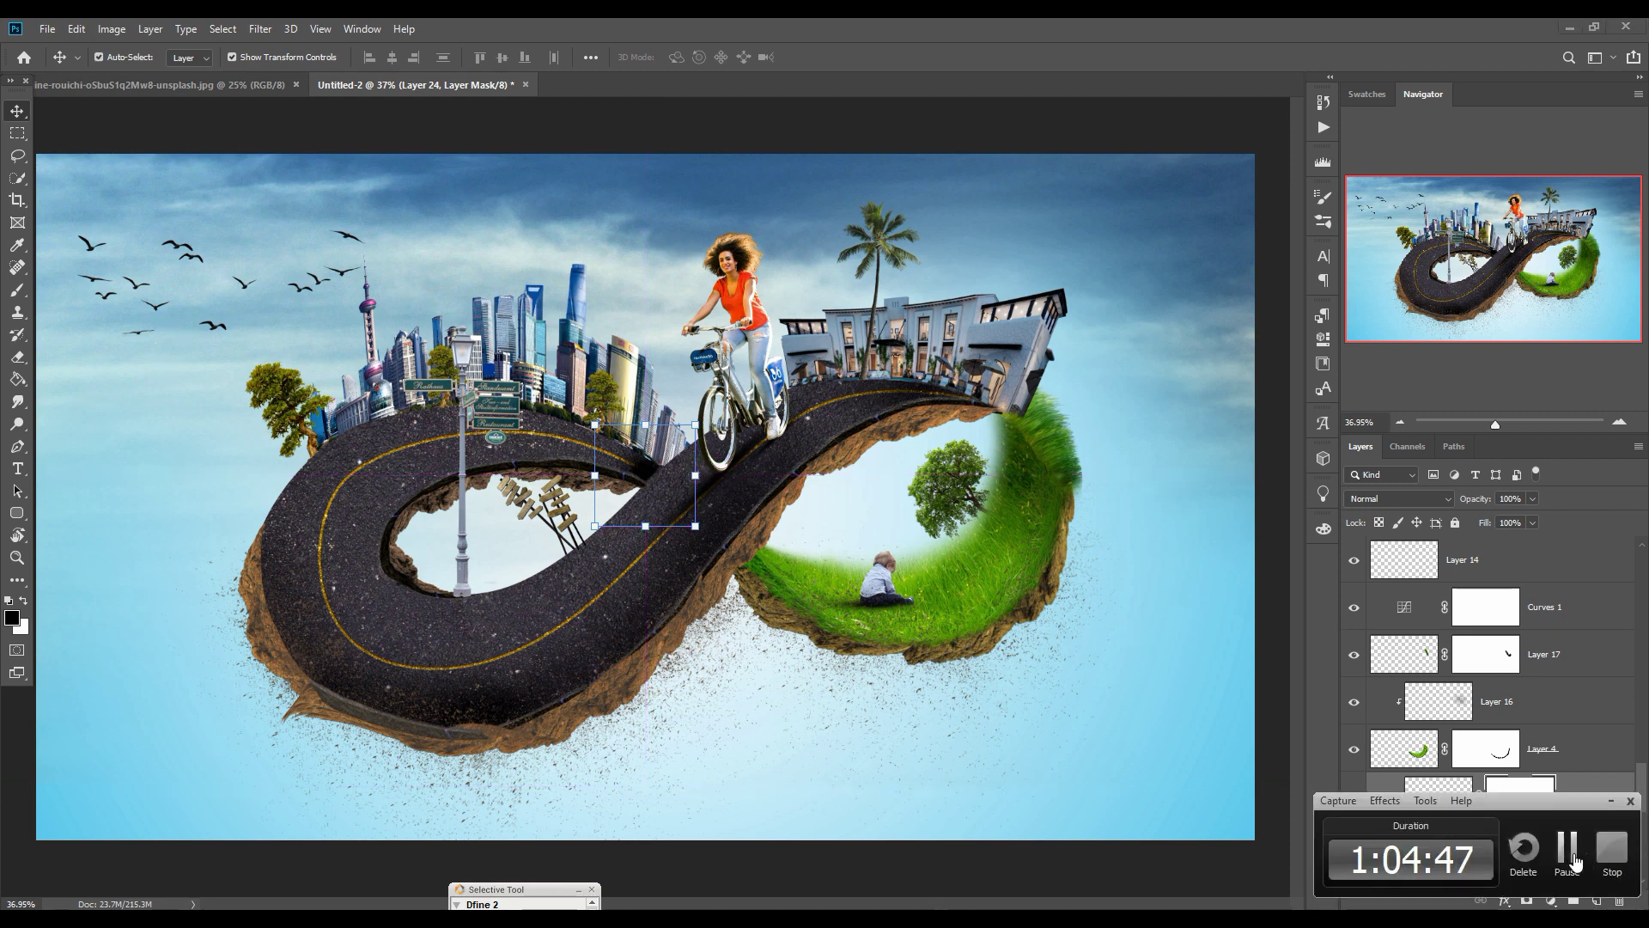
pyautogui.click(1574, 859)
# Step: Create a new empty layer directly above the sky layer, Layer 21
pyautogui.scroll(-6, 1577, 732)
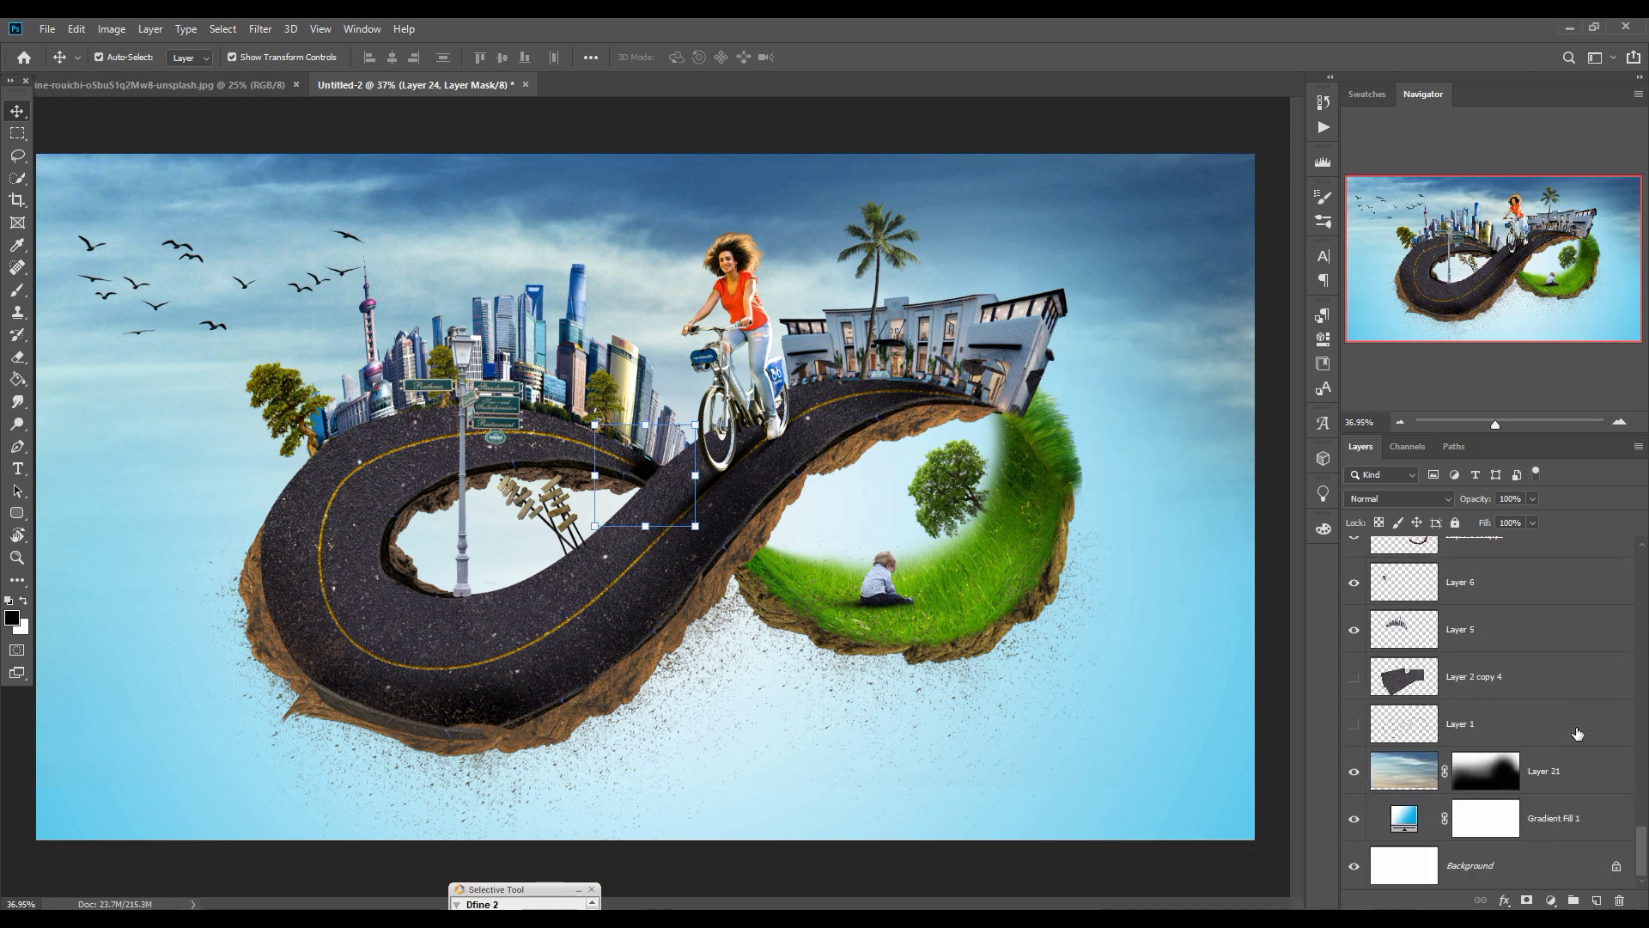
pyautogui.click(1580, 773)
pyautogui.click(1596, 900)
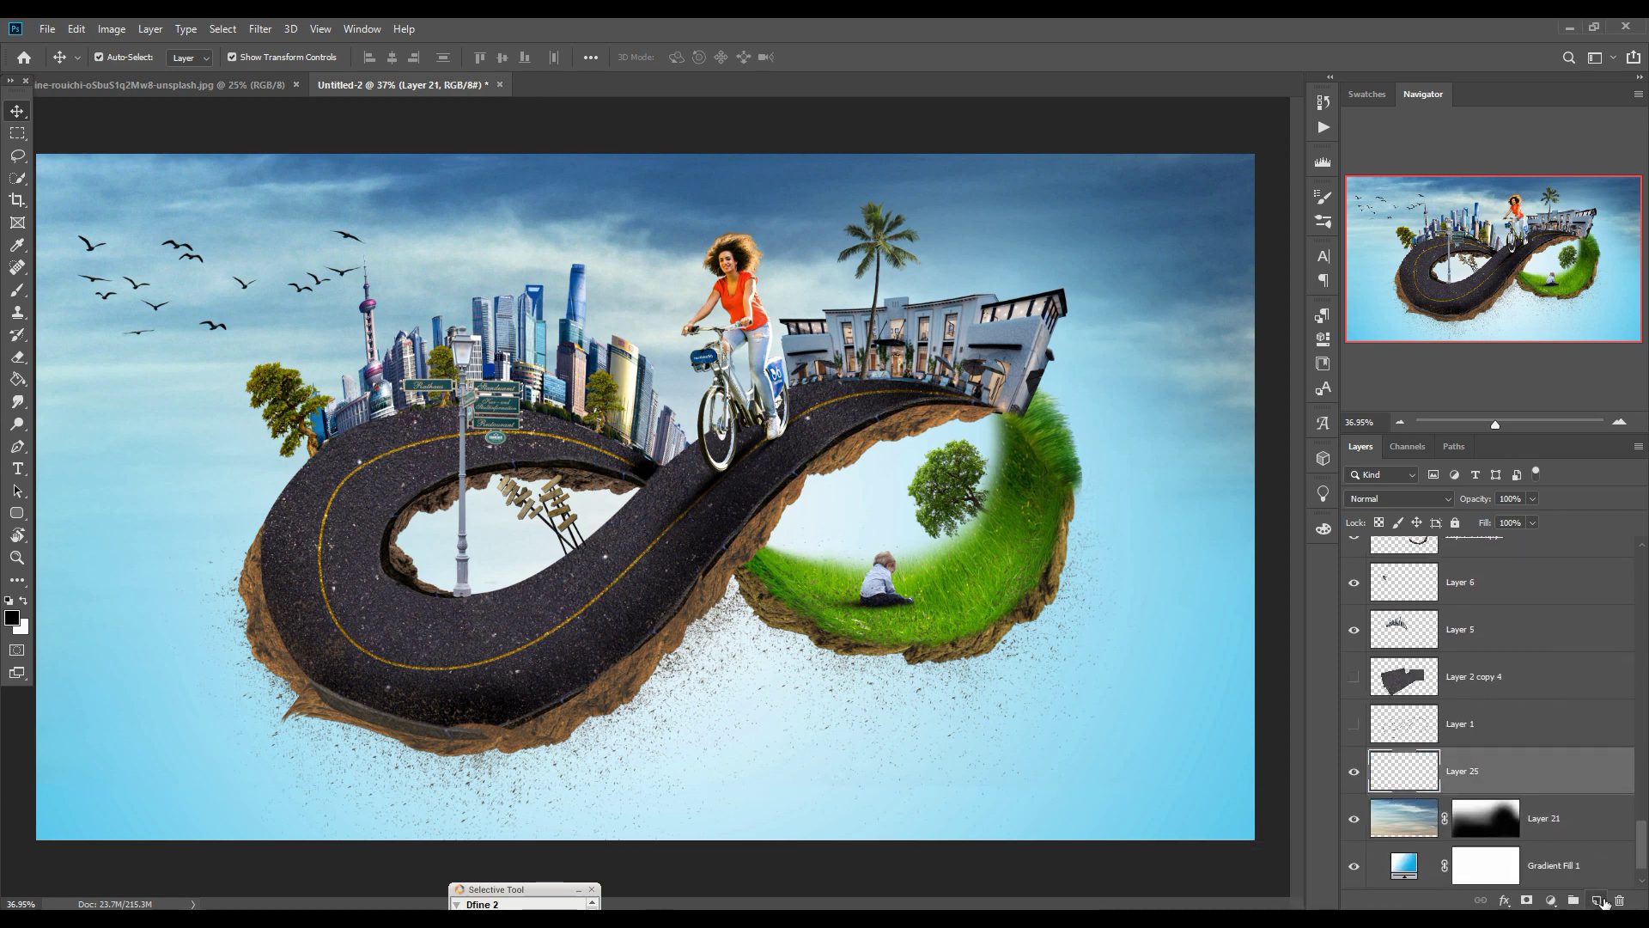
# Step: Paint a soft white glow in the sky behind the building and grassy loop with a 1300 px white brush
pyautogui.click(18, 291)
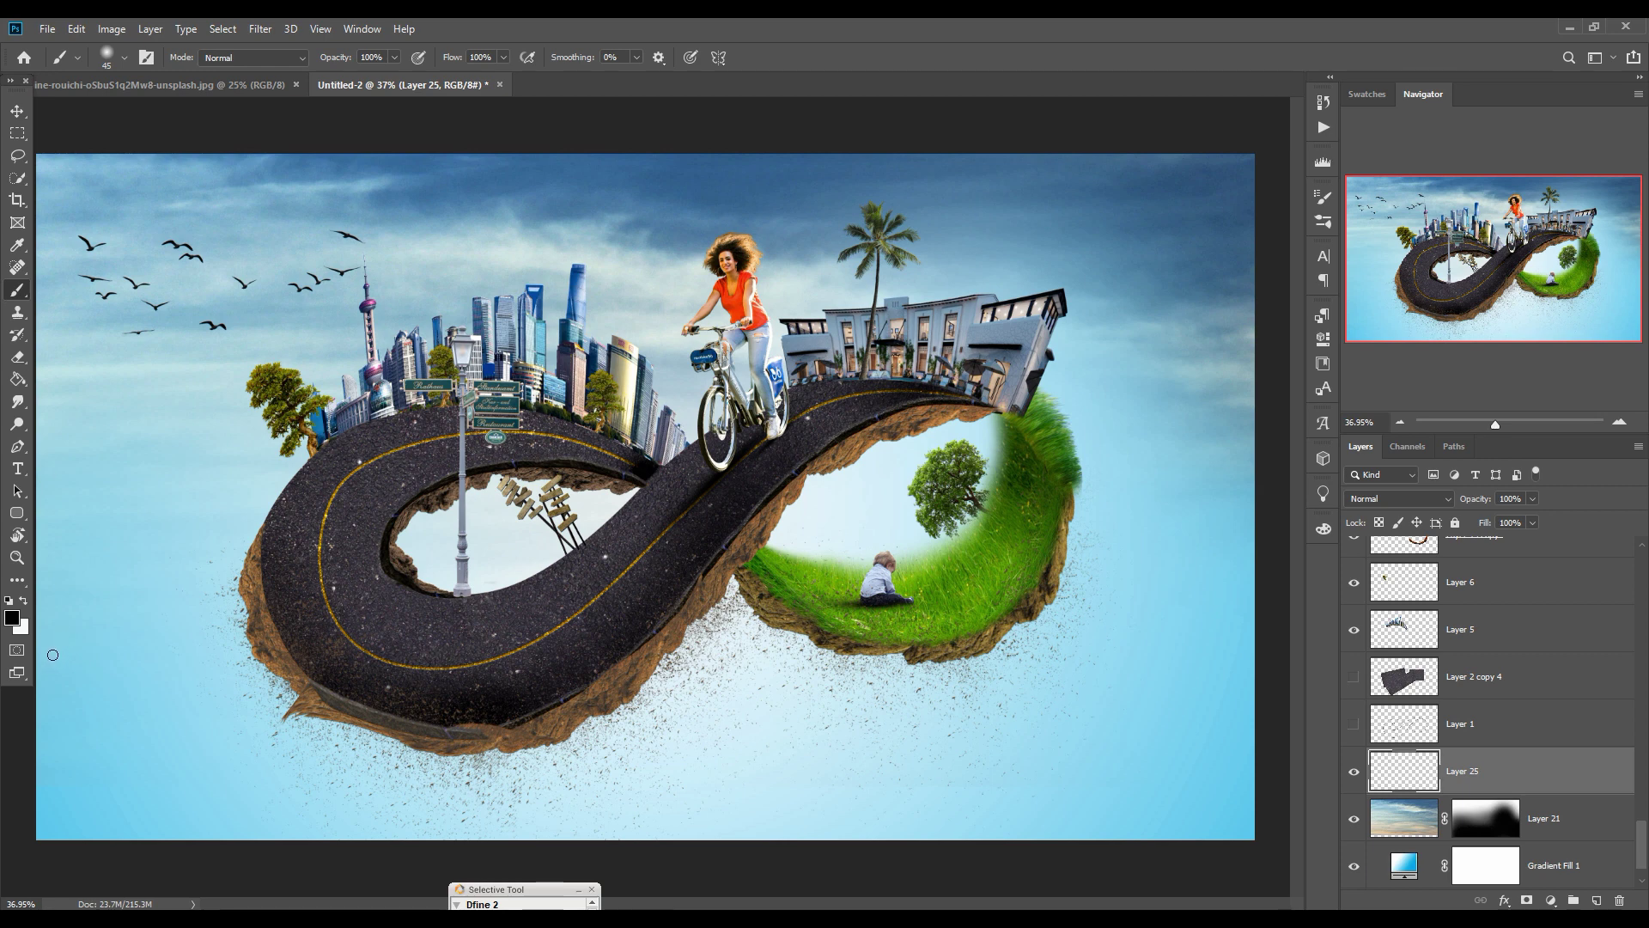
pyautogui.click(25, 602)
pyautogui.press(']')
pyautogui.press(']')
pyautogui.press(']')
pyautogui.press(']')
pyautogui.press(']')
pyautogui.press(']')
pyautogui.press(']')
pyautogui.press(']')
pyautogui.press(']')
pyautogui.press(']')
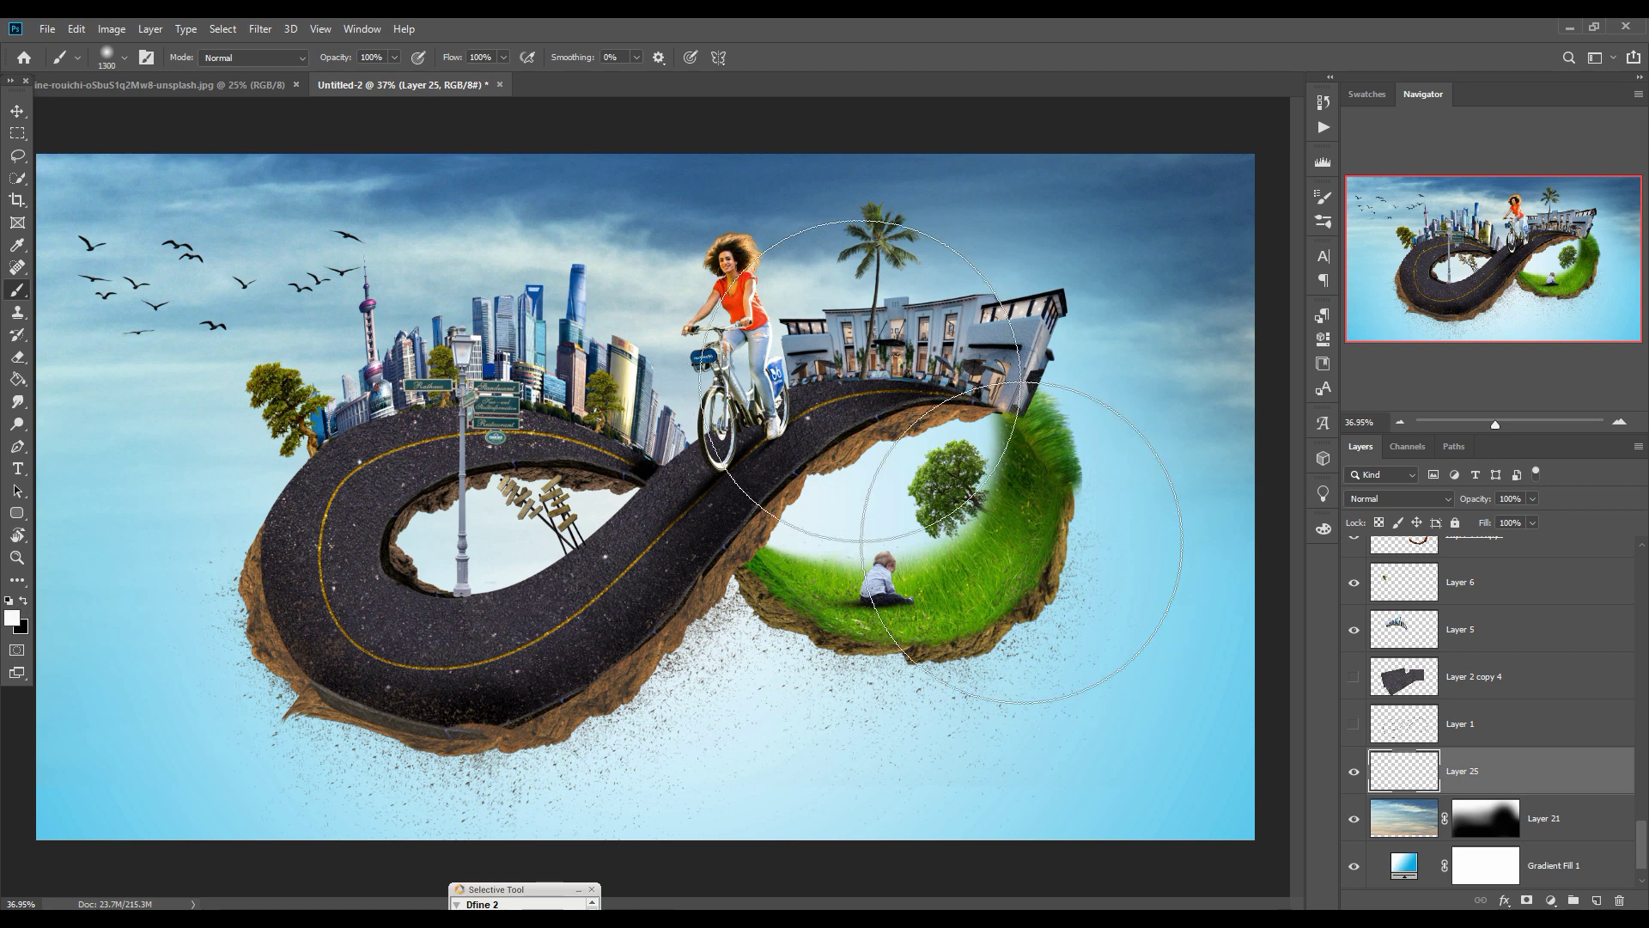
pyautogui.moveTo(855, 384)
pyautogui.mouseDown()
pyautogui.moveTo(833, 394)
pyautogui.moveTo(1083, 430)
pyautogui.mouseUp()
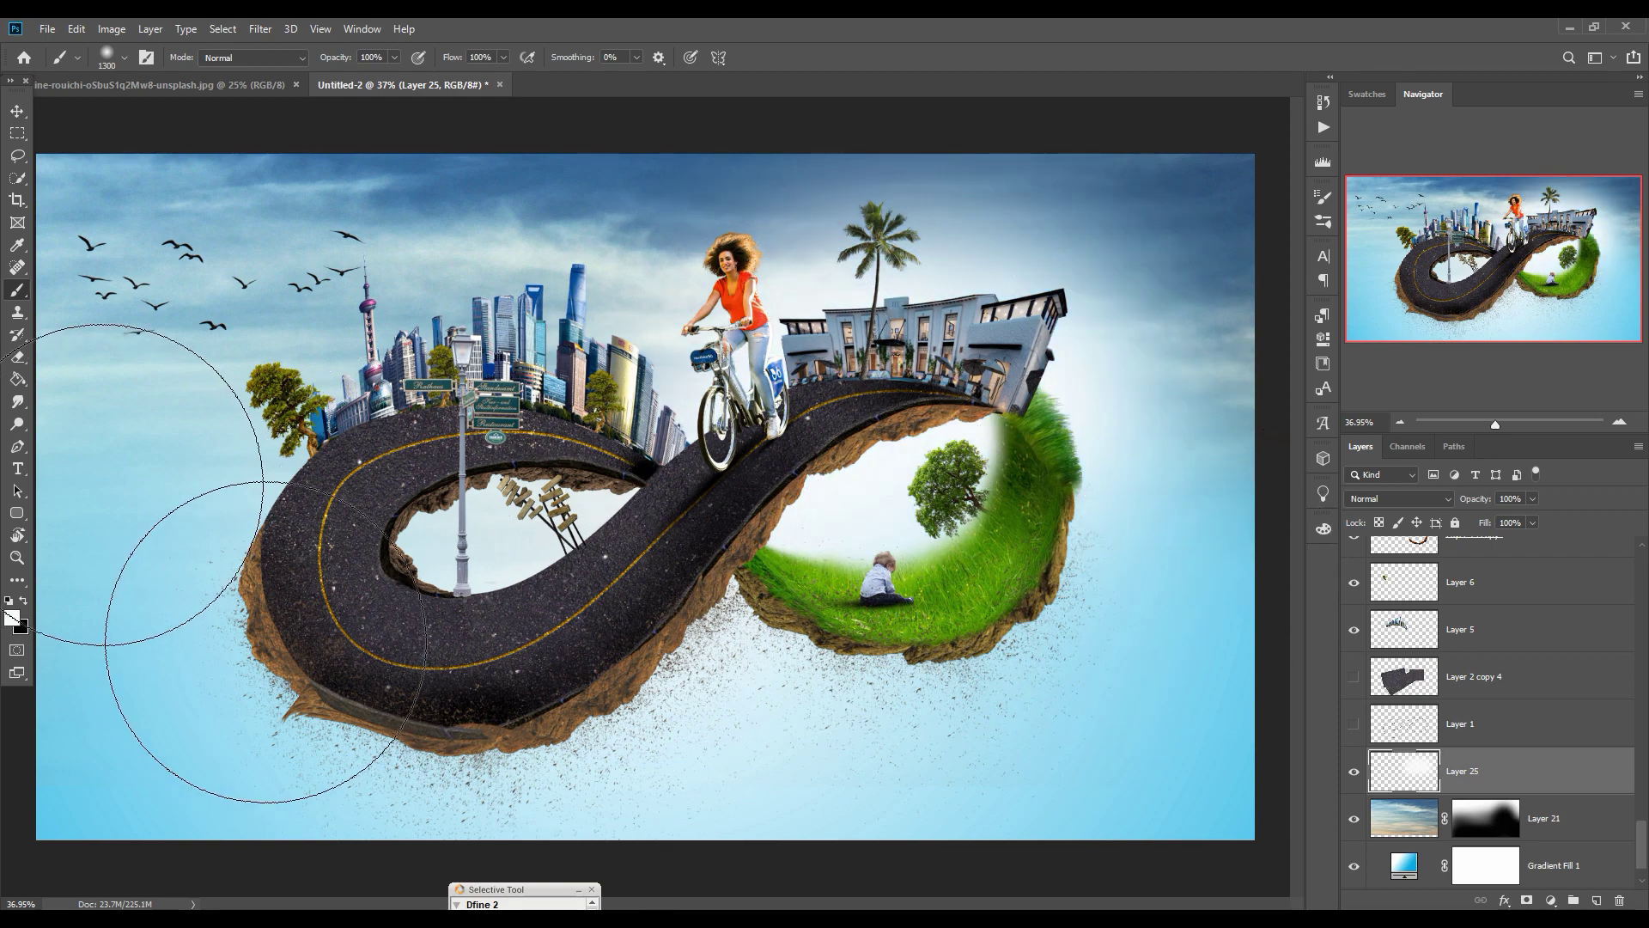
# Step: Stamp all visible layers into a new layer above Layer 23 and convert it to a smart object
pyautogui.press('v')
pyautogui.scroll(2, 1561, 833)
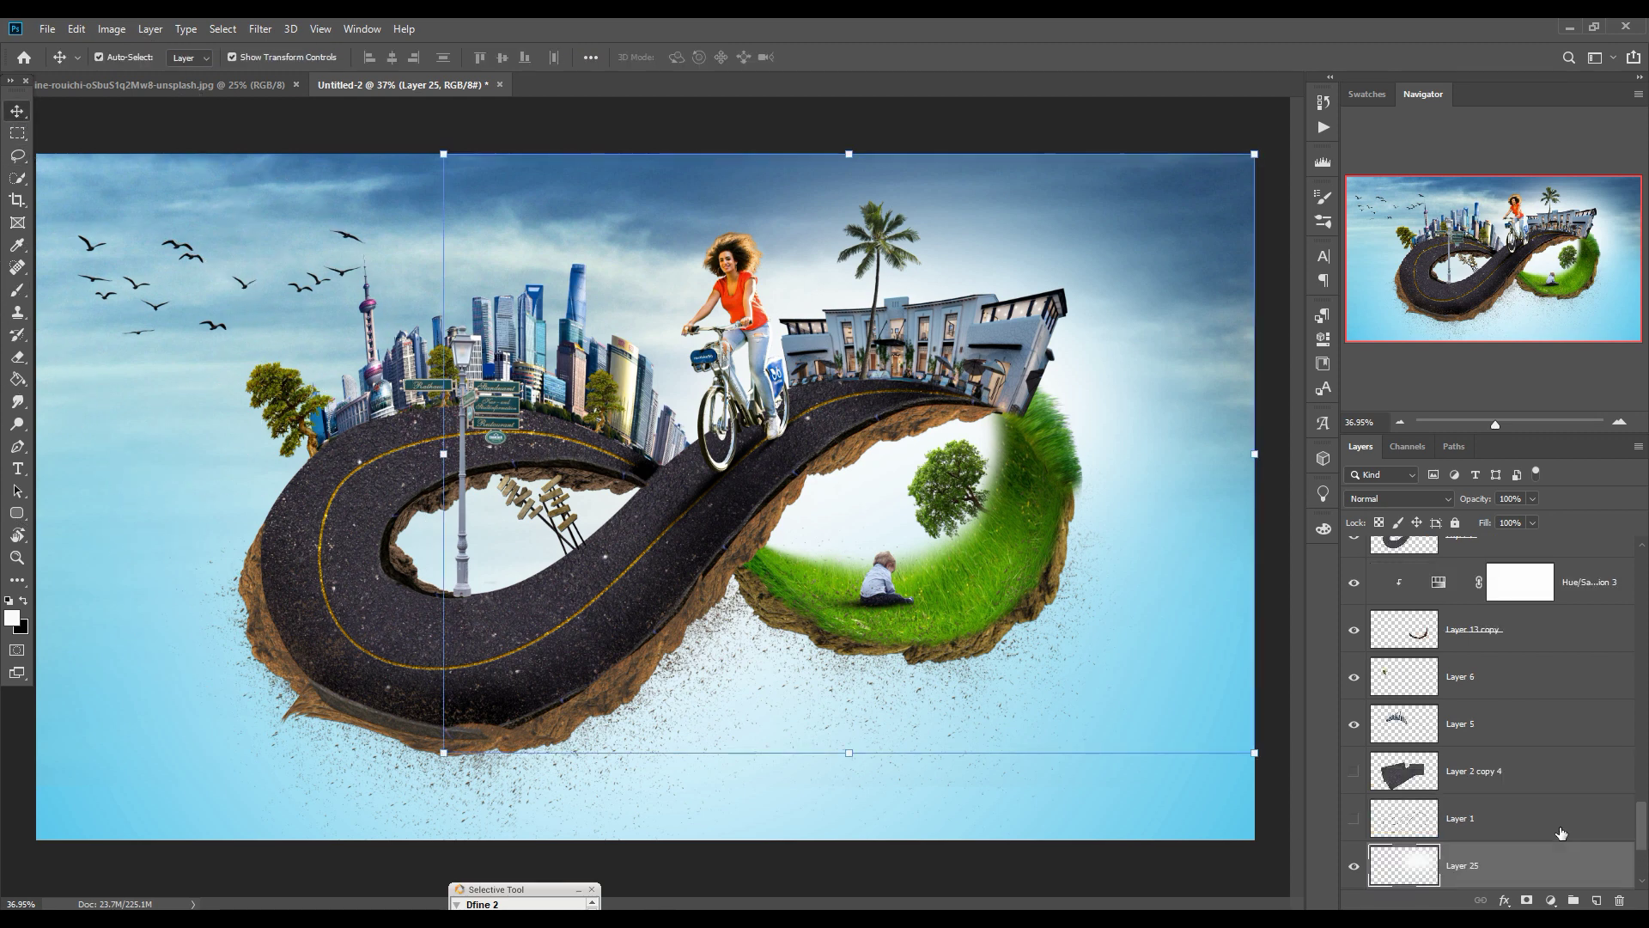
pyautogui.scroll(5, 1561, 833)
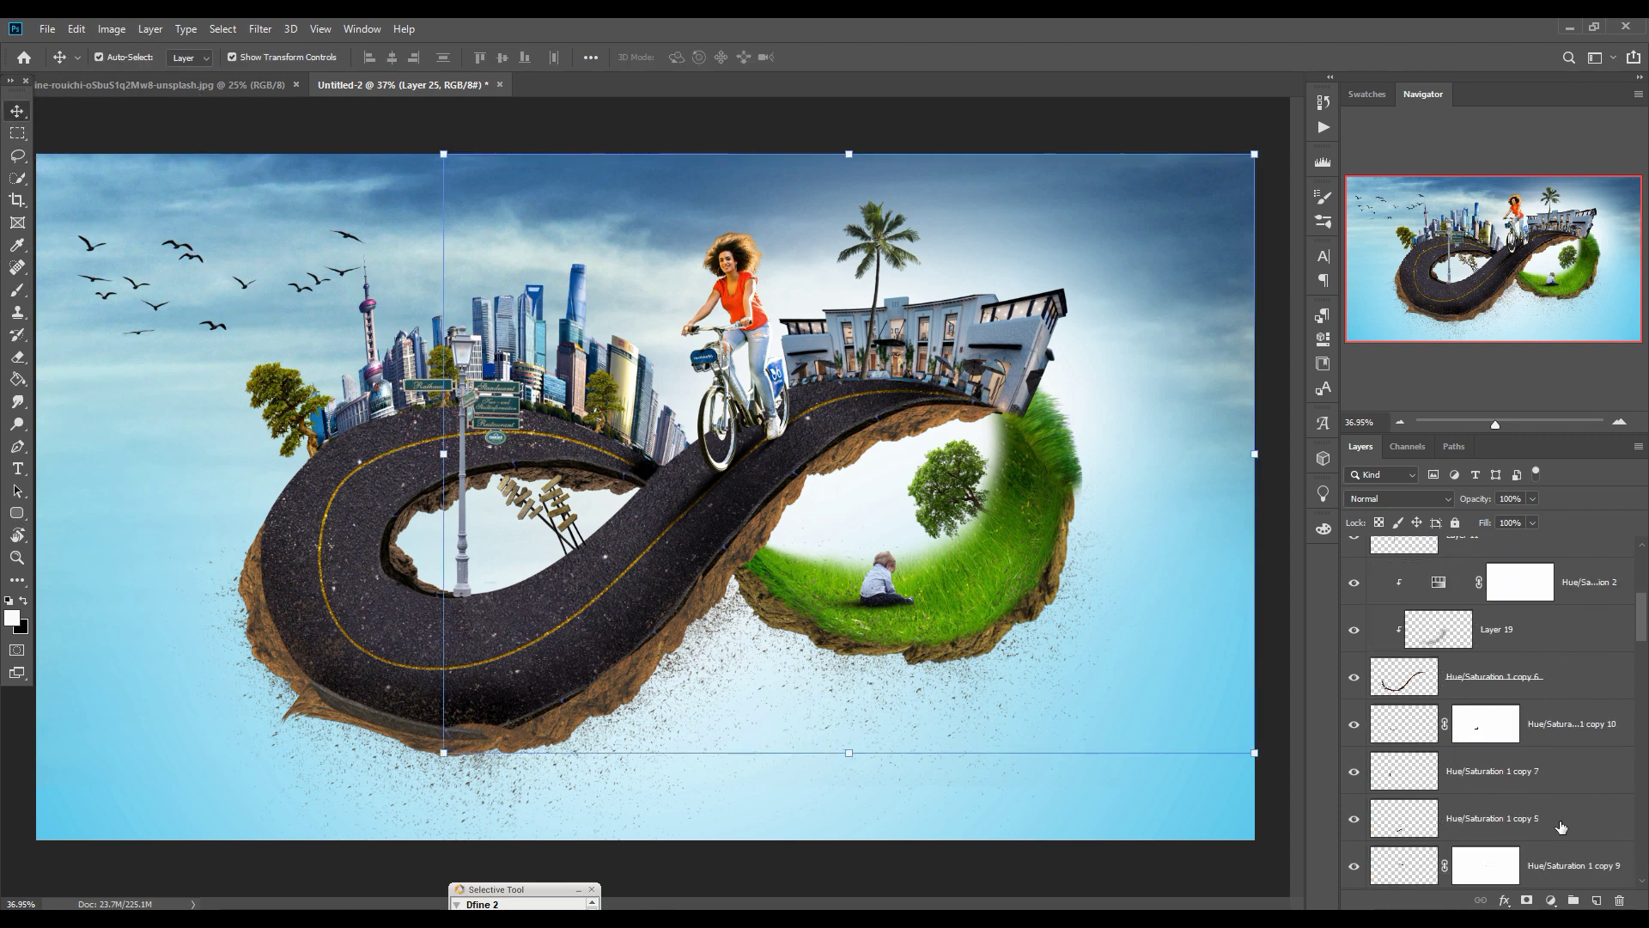
pyautogui.scroll(5, 1561, 826)
pyautogui.click(1512, 567)
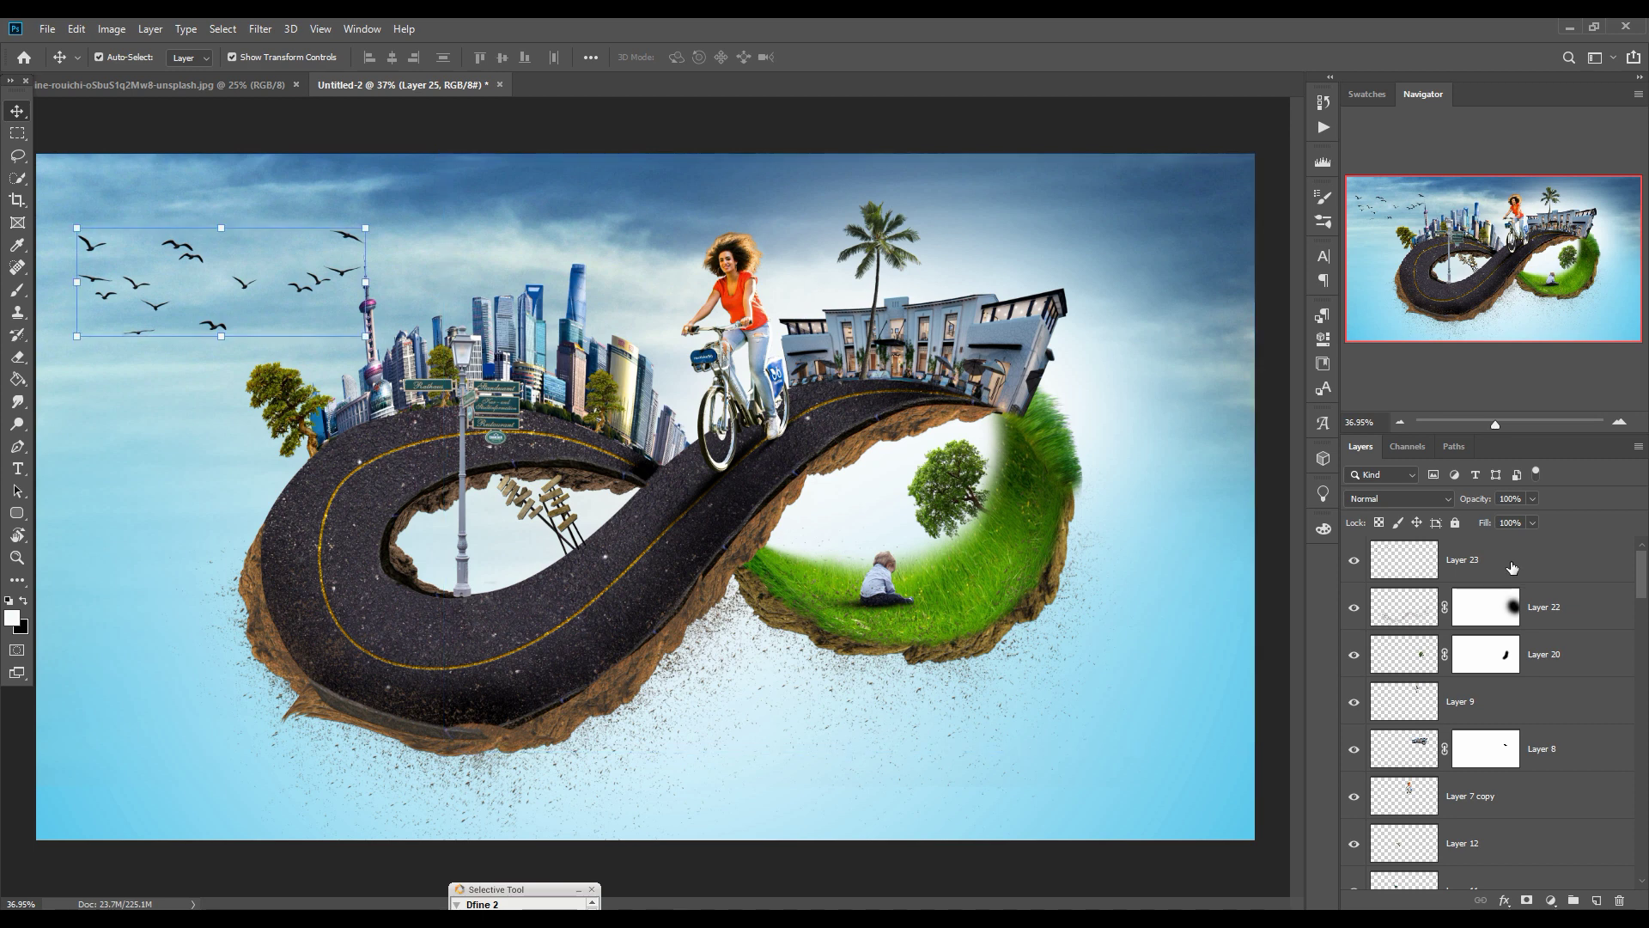
pyautogui.click(1512, 567)
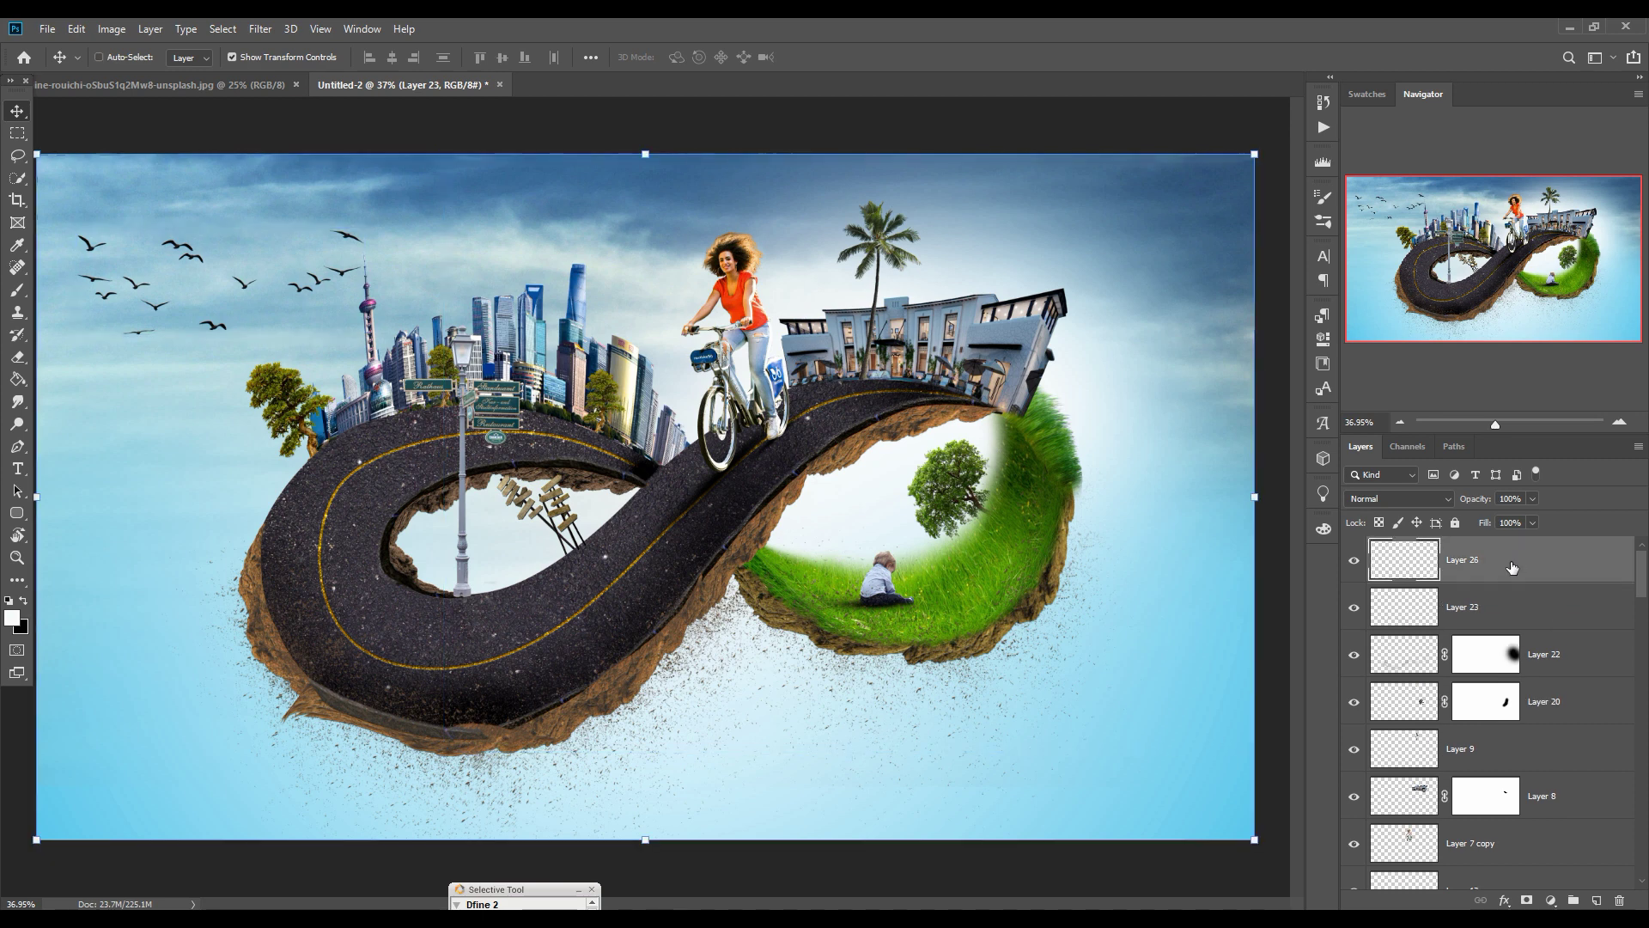
pyautogui.rightClick(1504, 559)
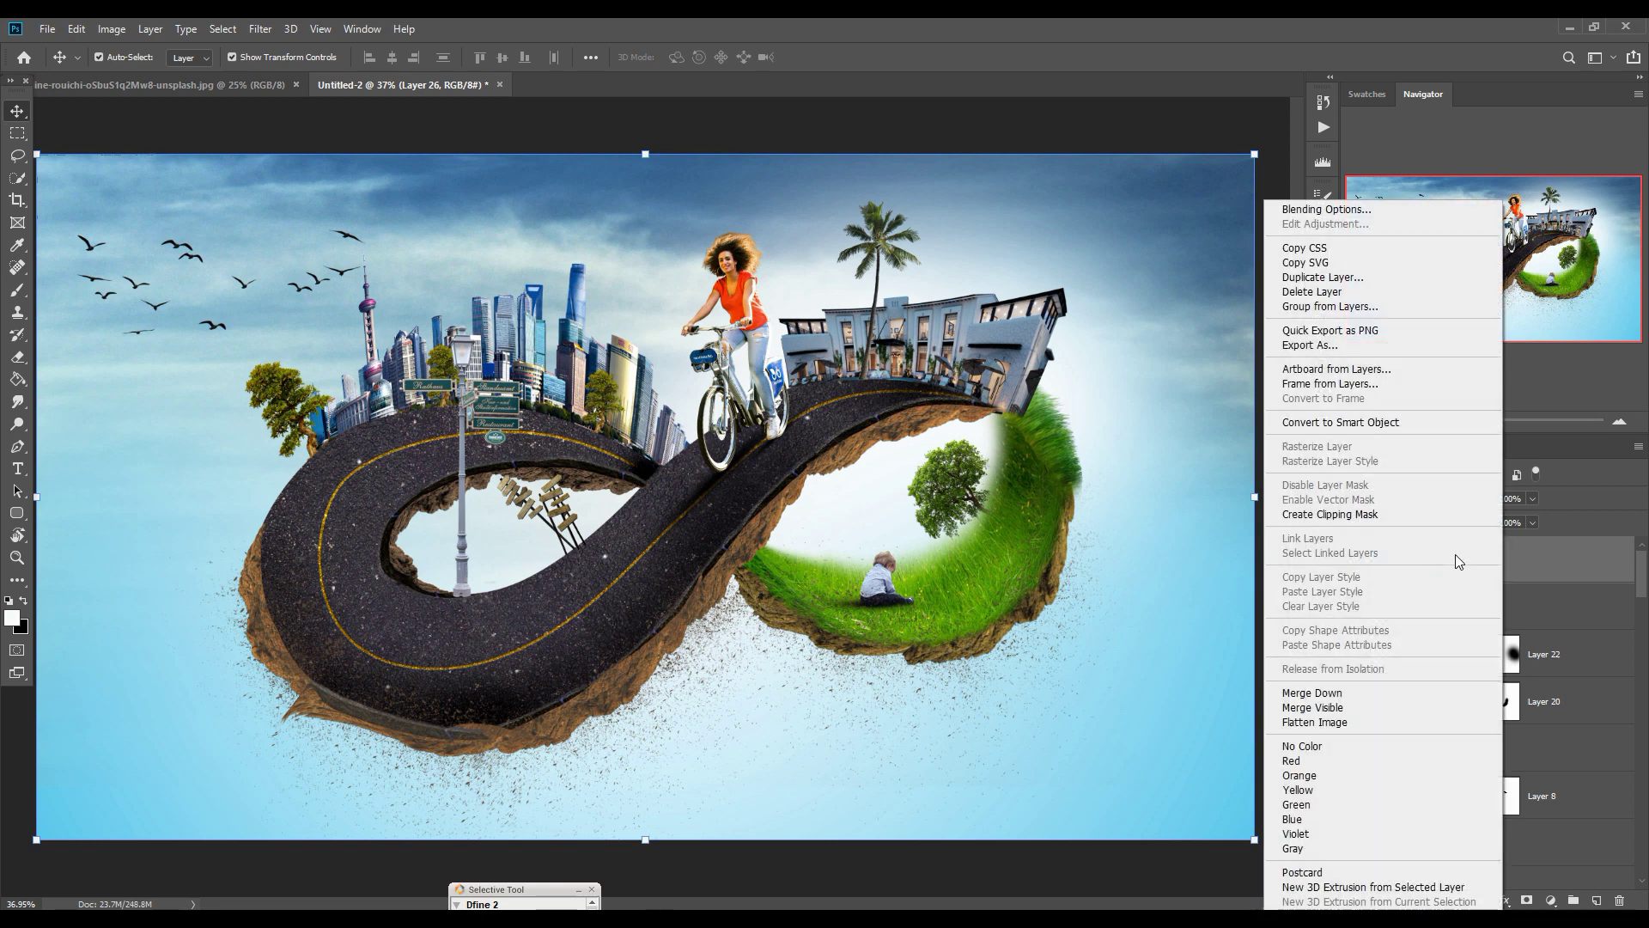
pyautogui.click(1348, 425)
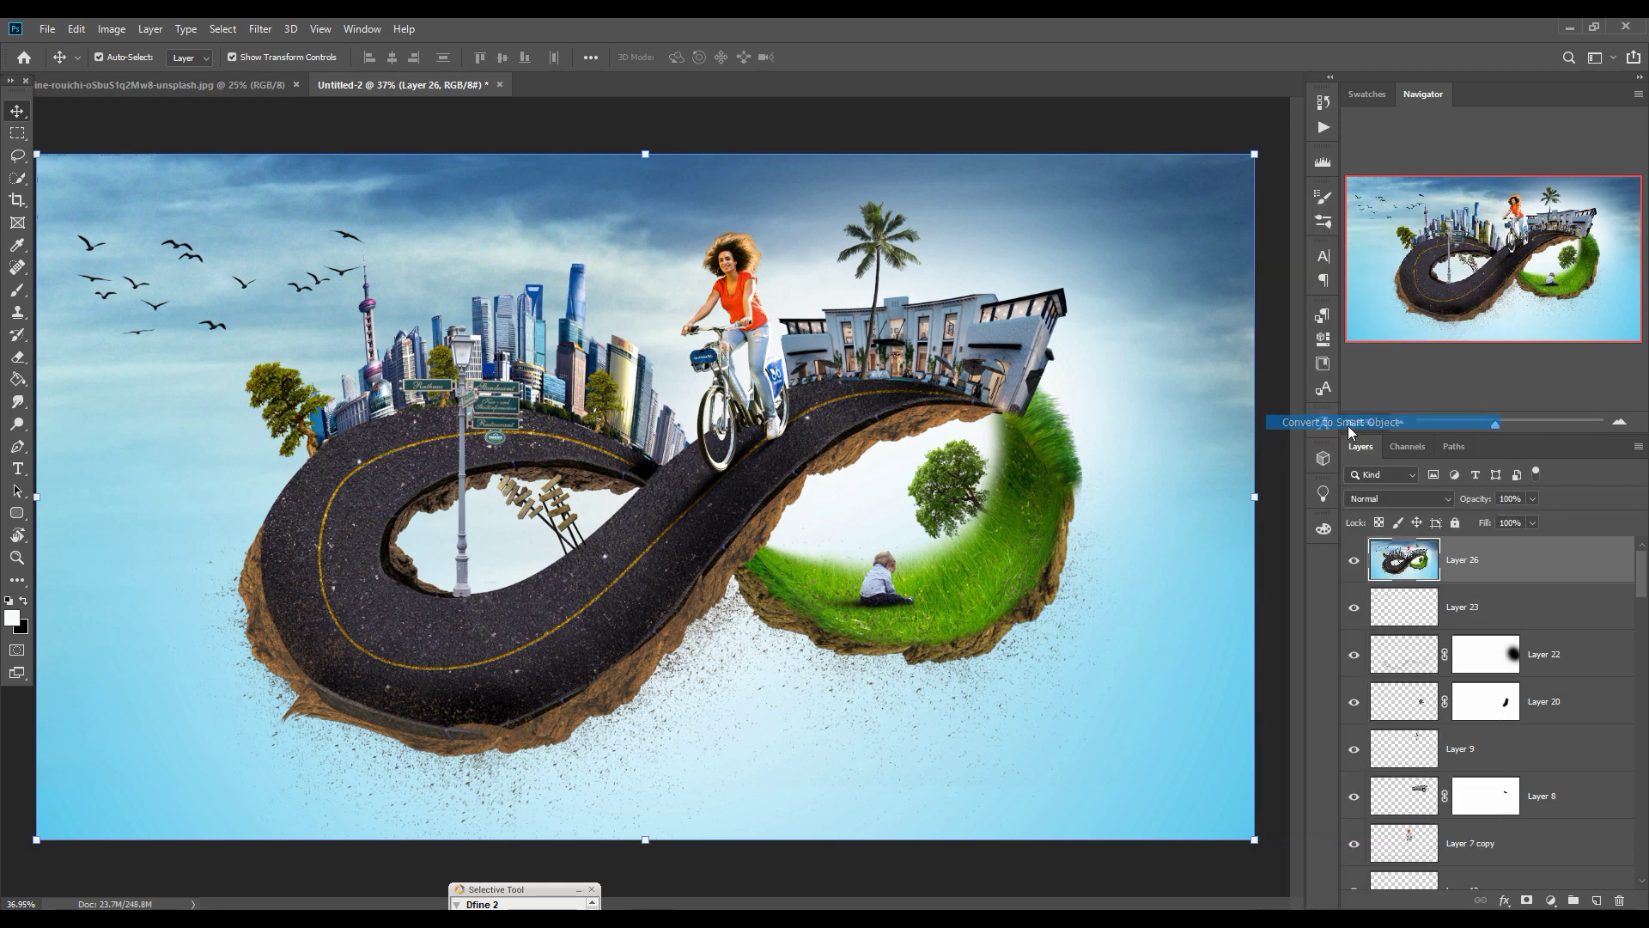
# Step: In the Camera Raw Filter, set Exposure -0.20, Contrast +33, Highlights +9, Shadows +16, Whites -10, Blacks -22, Clarity +9 and Saturation +11
pyautogui.click(270, 34)
pyautogui.click(284, 133)
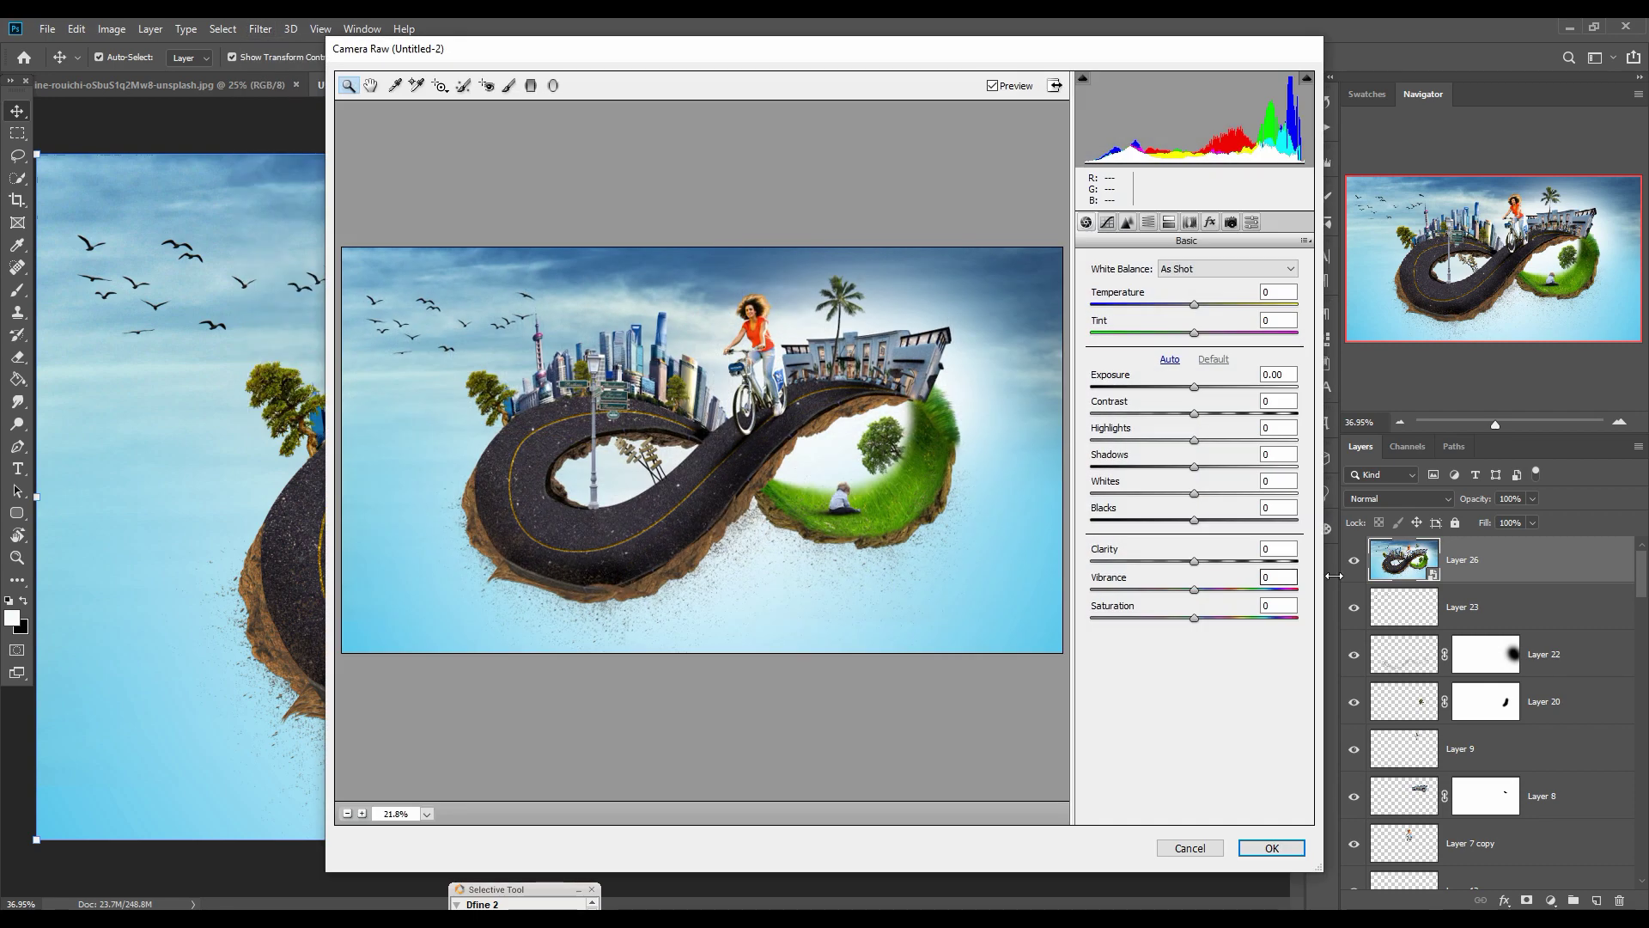
pyautogui.moveTo(1197, 392); pyautogui.dragTo(1183, 496)
pyautogui.click(1194, 493)
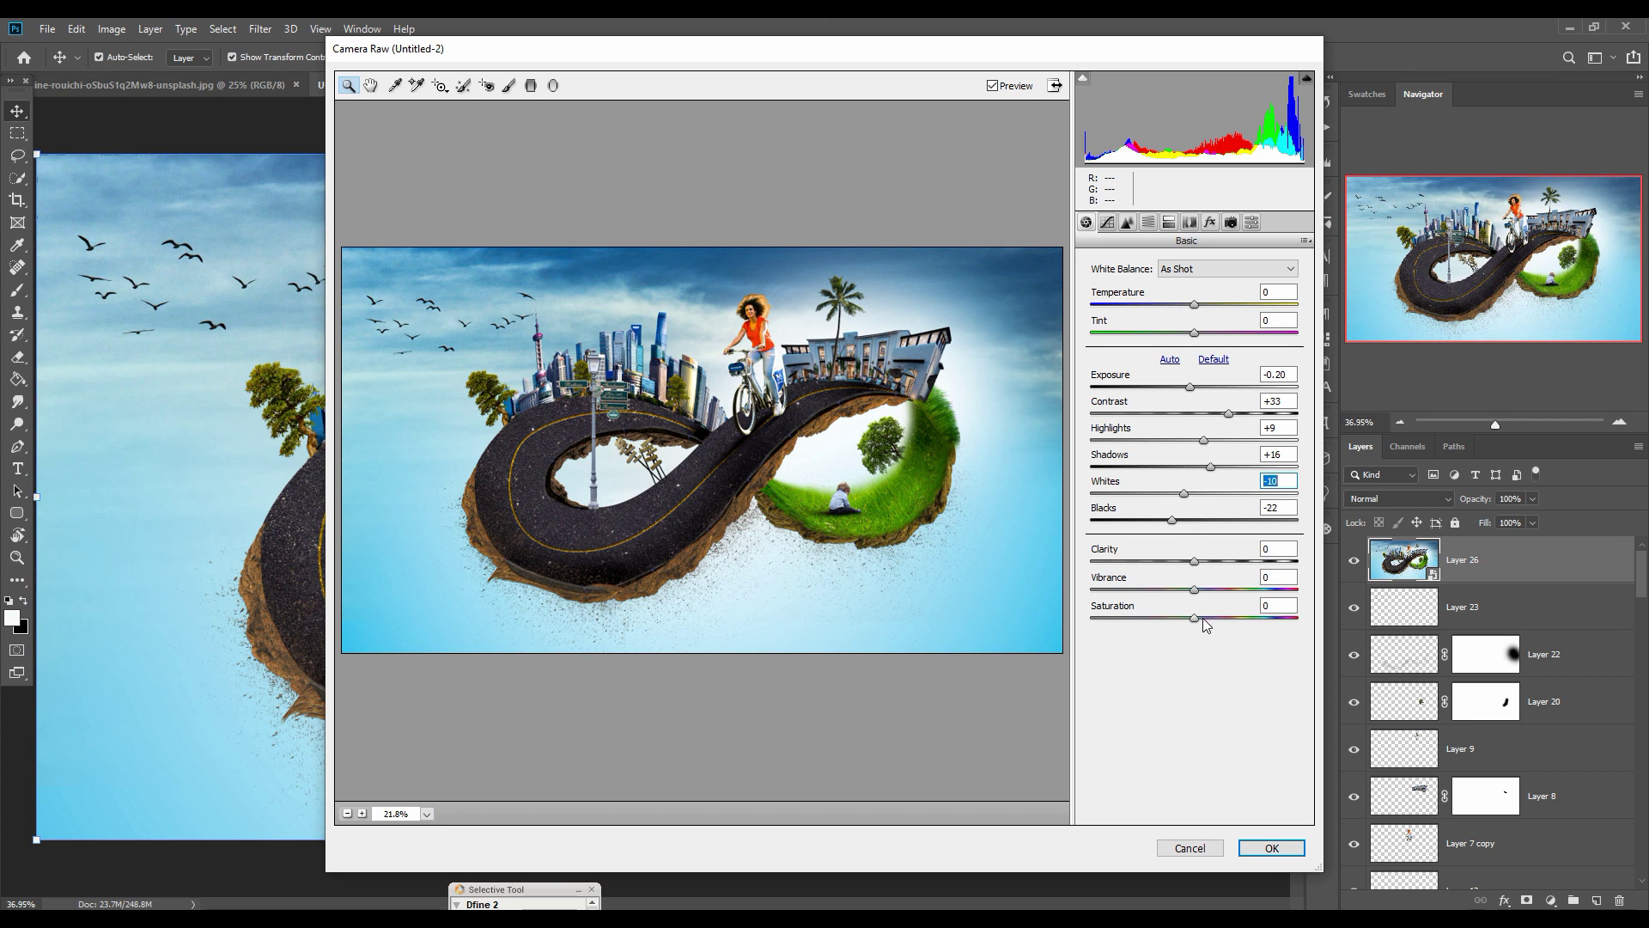
pyautogui.moveTo(1194, 560); pyautogui.dragTo(1204, 562)
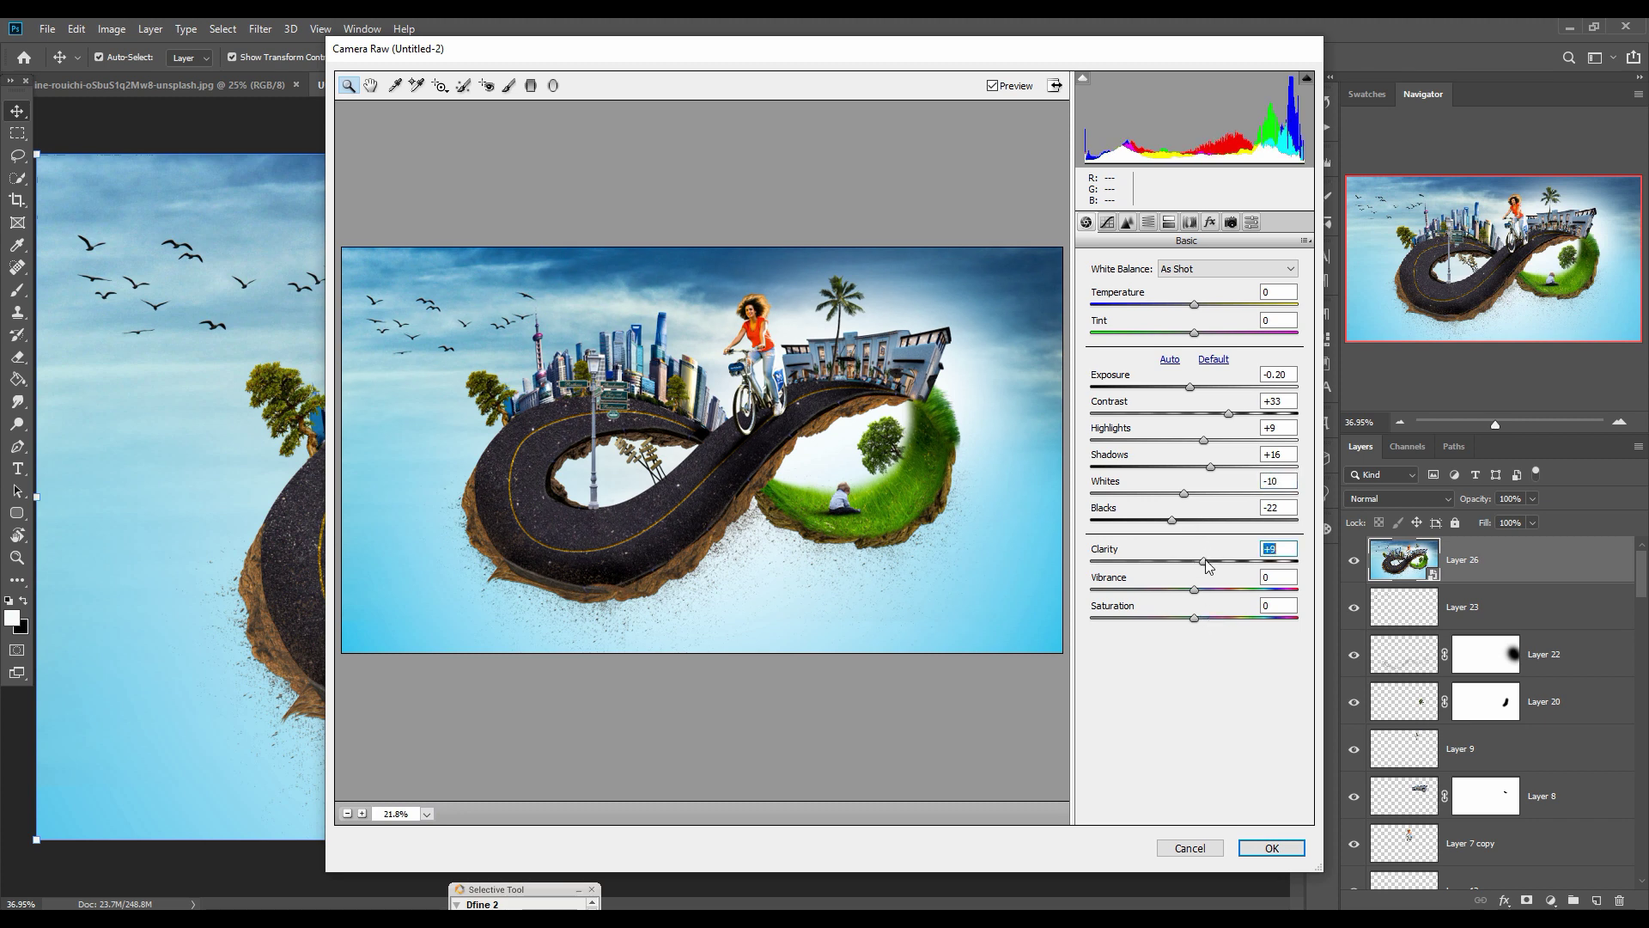
pyautogui.moveTo(1195, 617); pyautogui.dragTo(1206, 619)
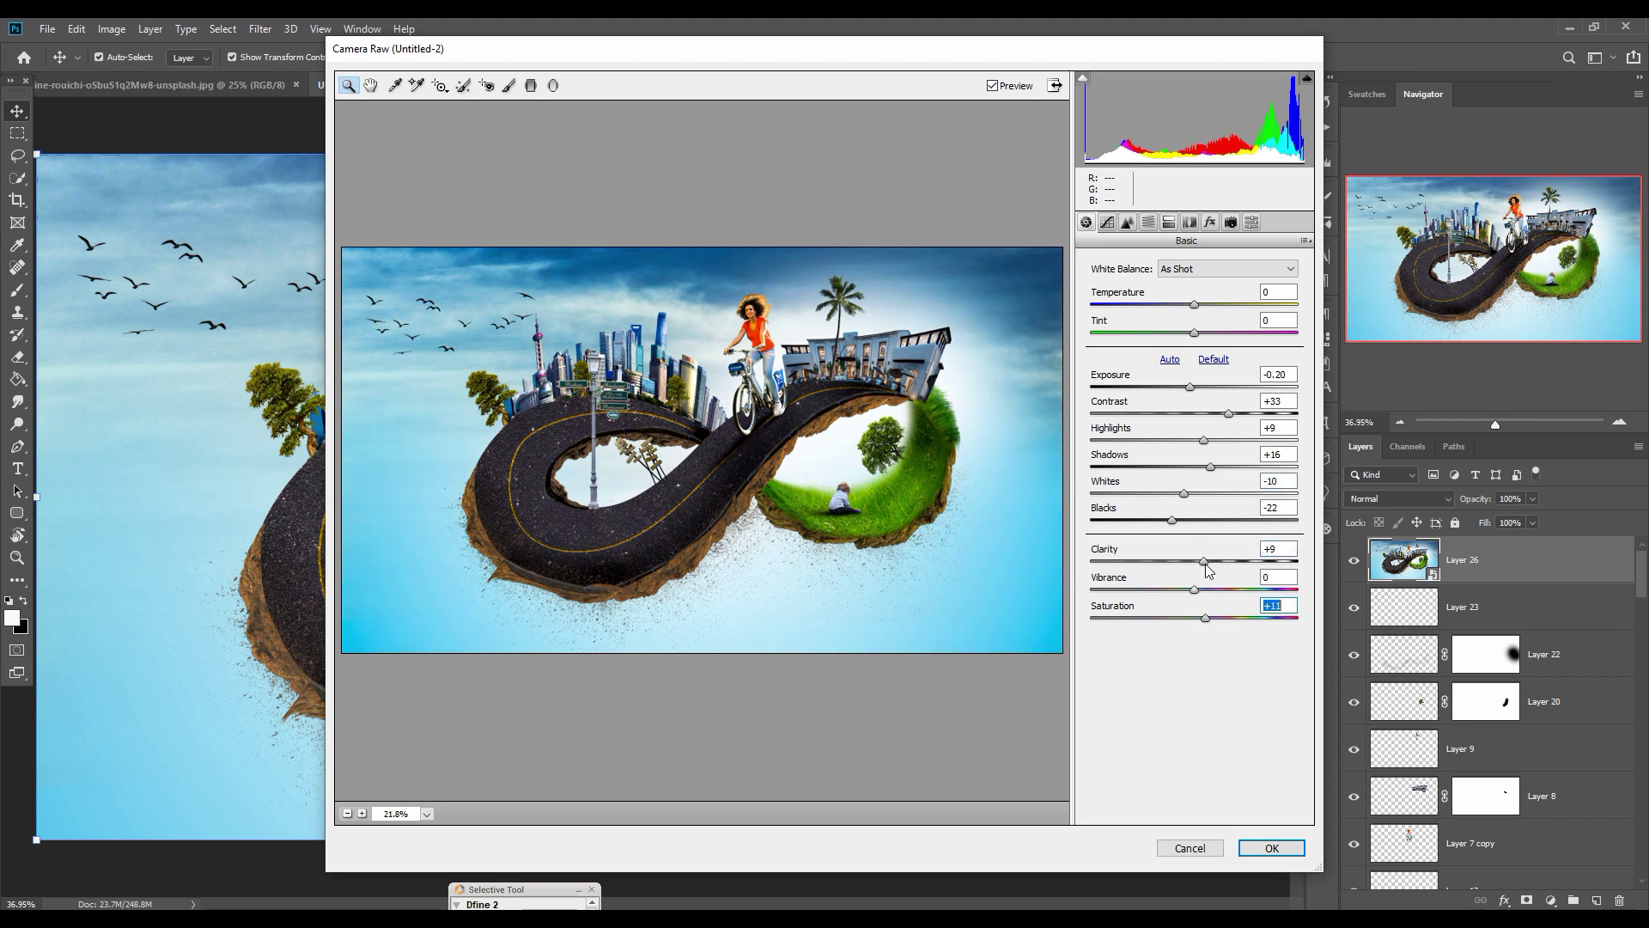
# Step: Set split toning to Hue 48 and Saturation 16 for highlights, and Hue 183 and Saturation 16 for shadows
pyautogui.click(1173, 223)
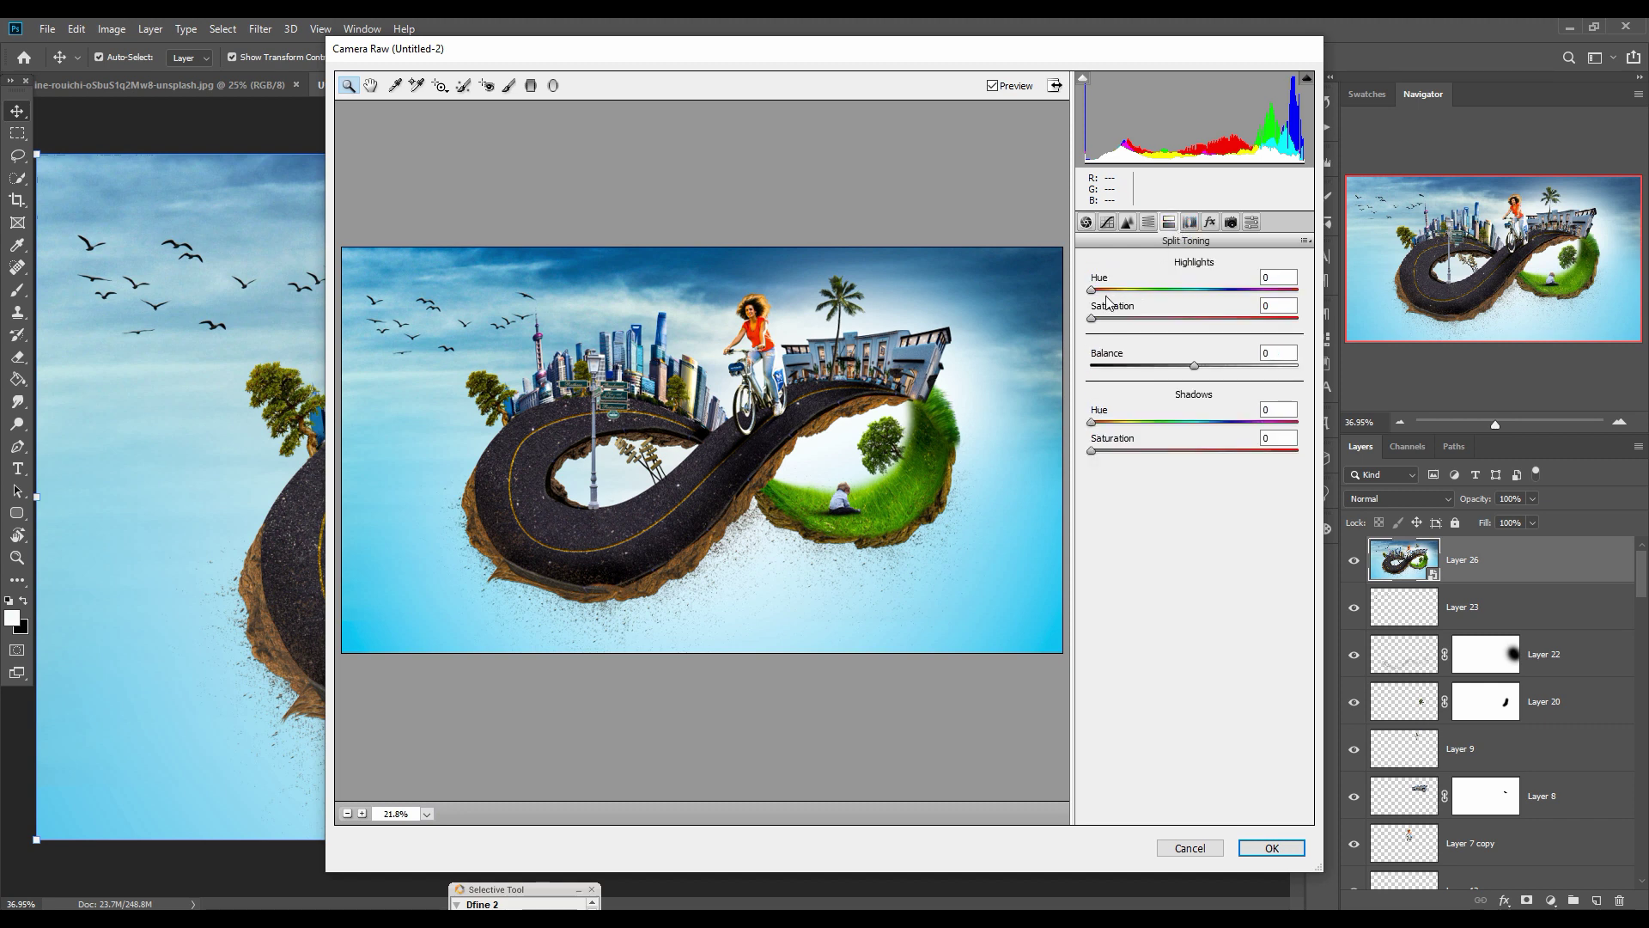
pyautogui.moveTo(1093, 296); pyautogui.dragTo(1130, 322)
pyautogui.moveTo(1092, 421); pyautogui.dragTo(1200, 432)
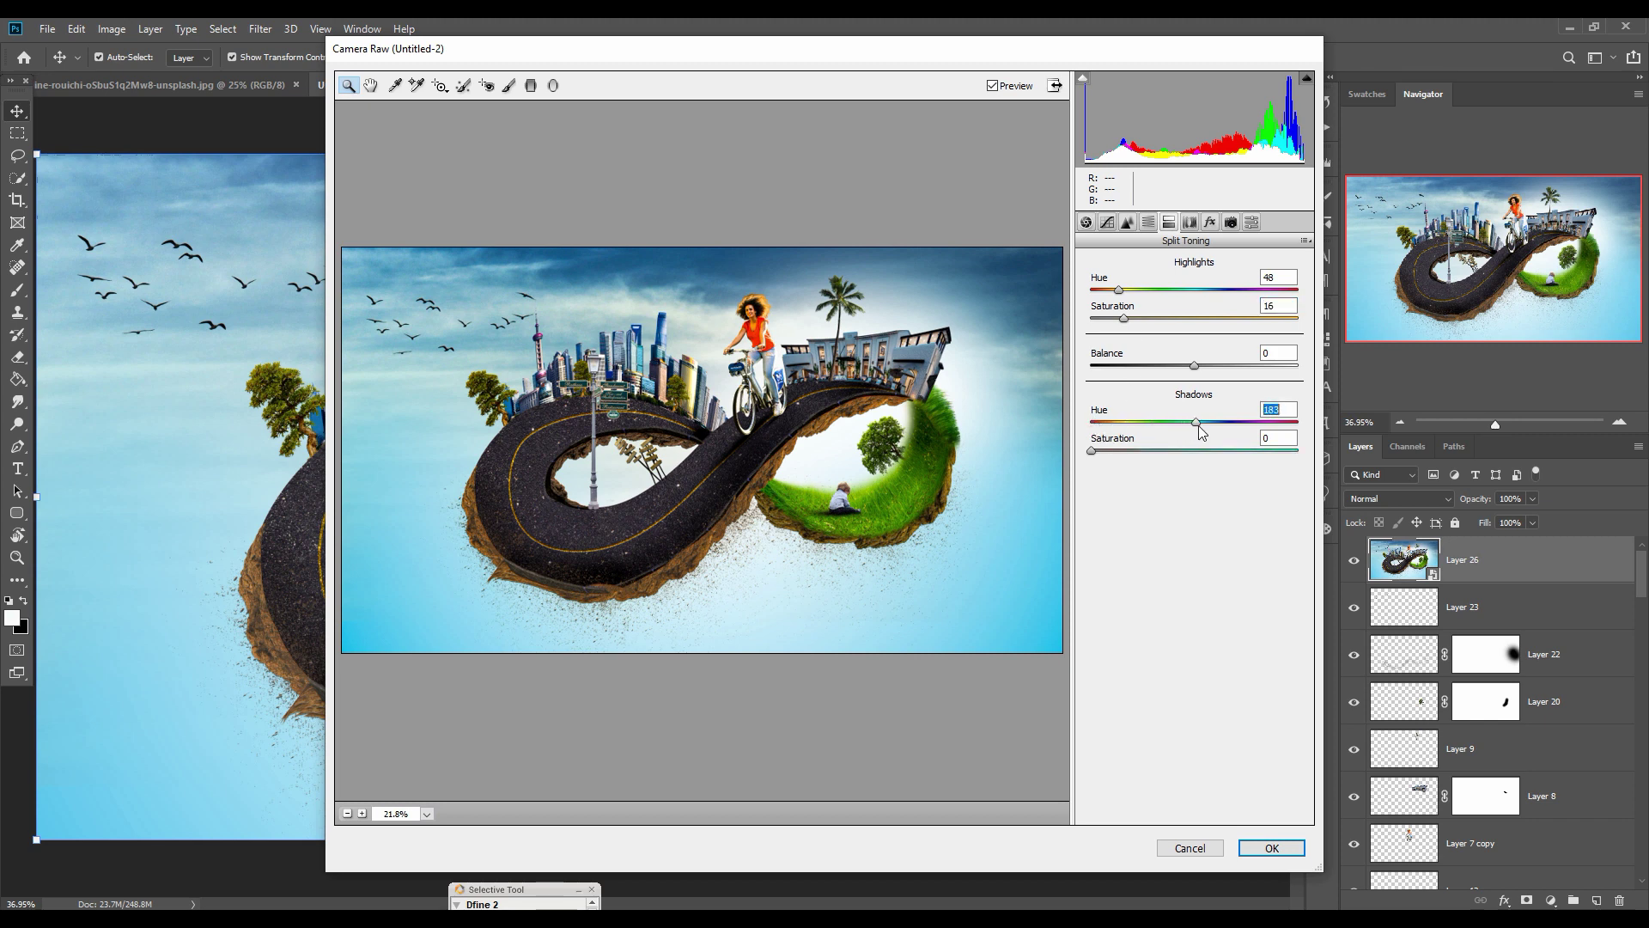
pyautogui.moveTo(1092, 451); pyautogui.dragTo(1125, 452)
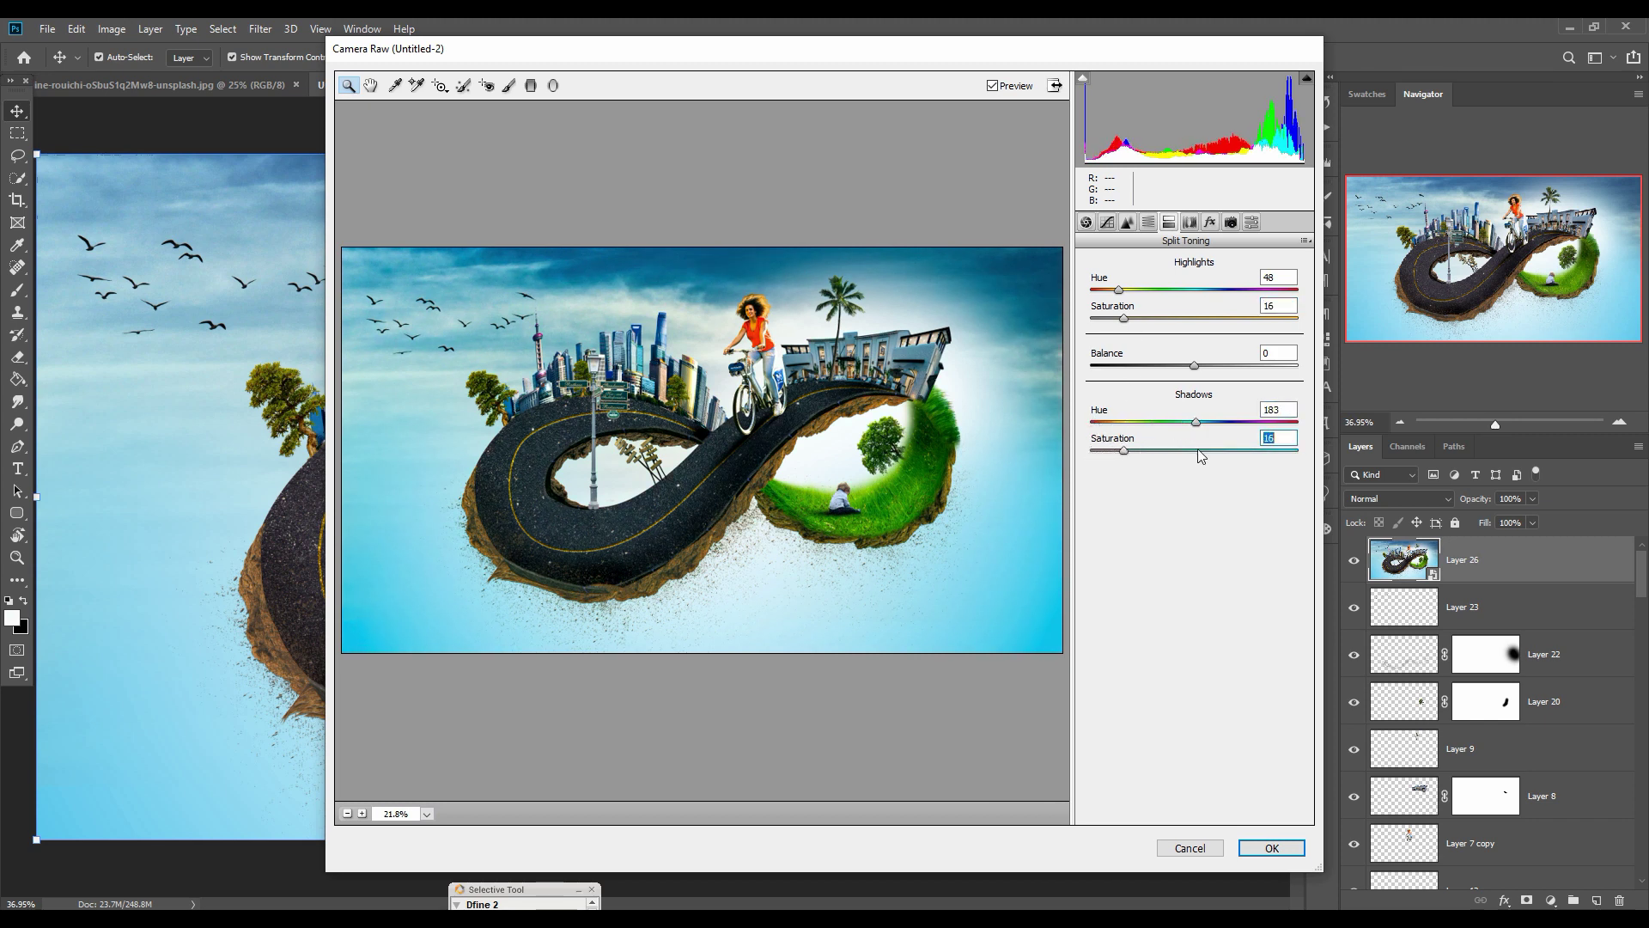
pyautogui.click(1200, 427)
# Step: Set sharpening Amount to 78 and the parametric tone curve to Highlights -18, Lights +4, Darks +9, Shadows +24, and apply the filter
pyautogui.click(1127, 221)
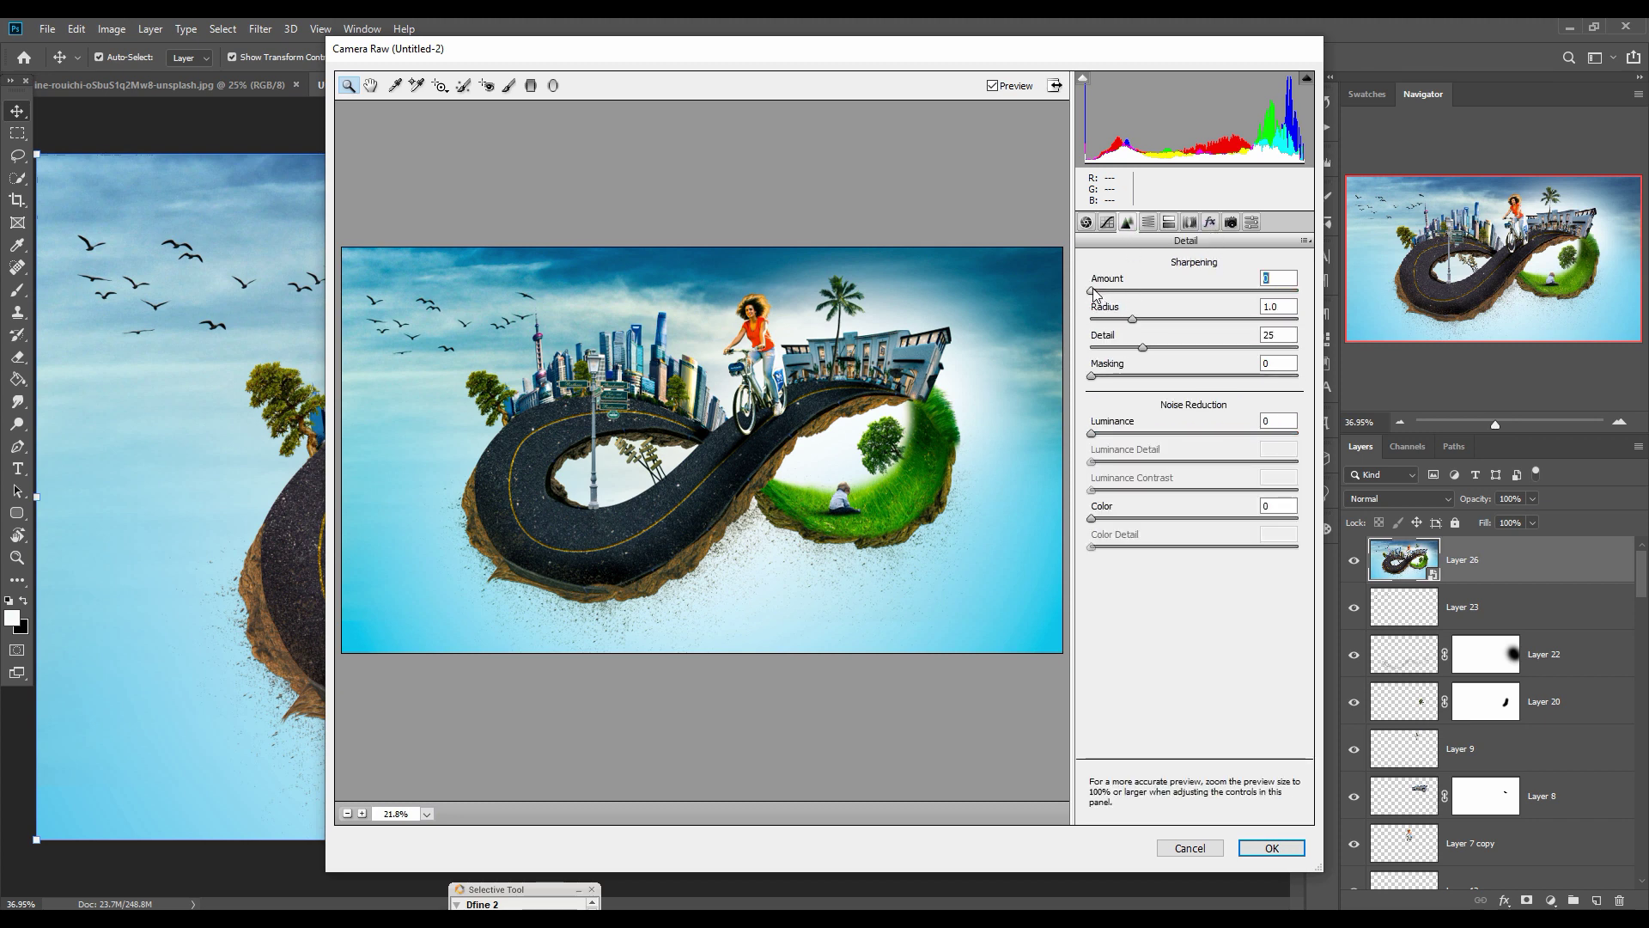
pyautogui.moveTo(1093, 292); pyautogui.dragTo(1201, 303)
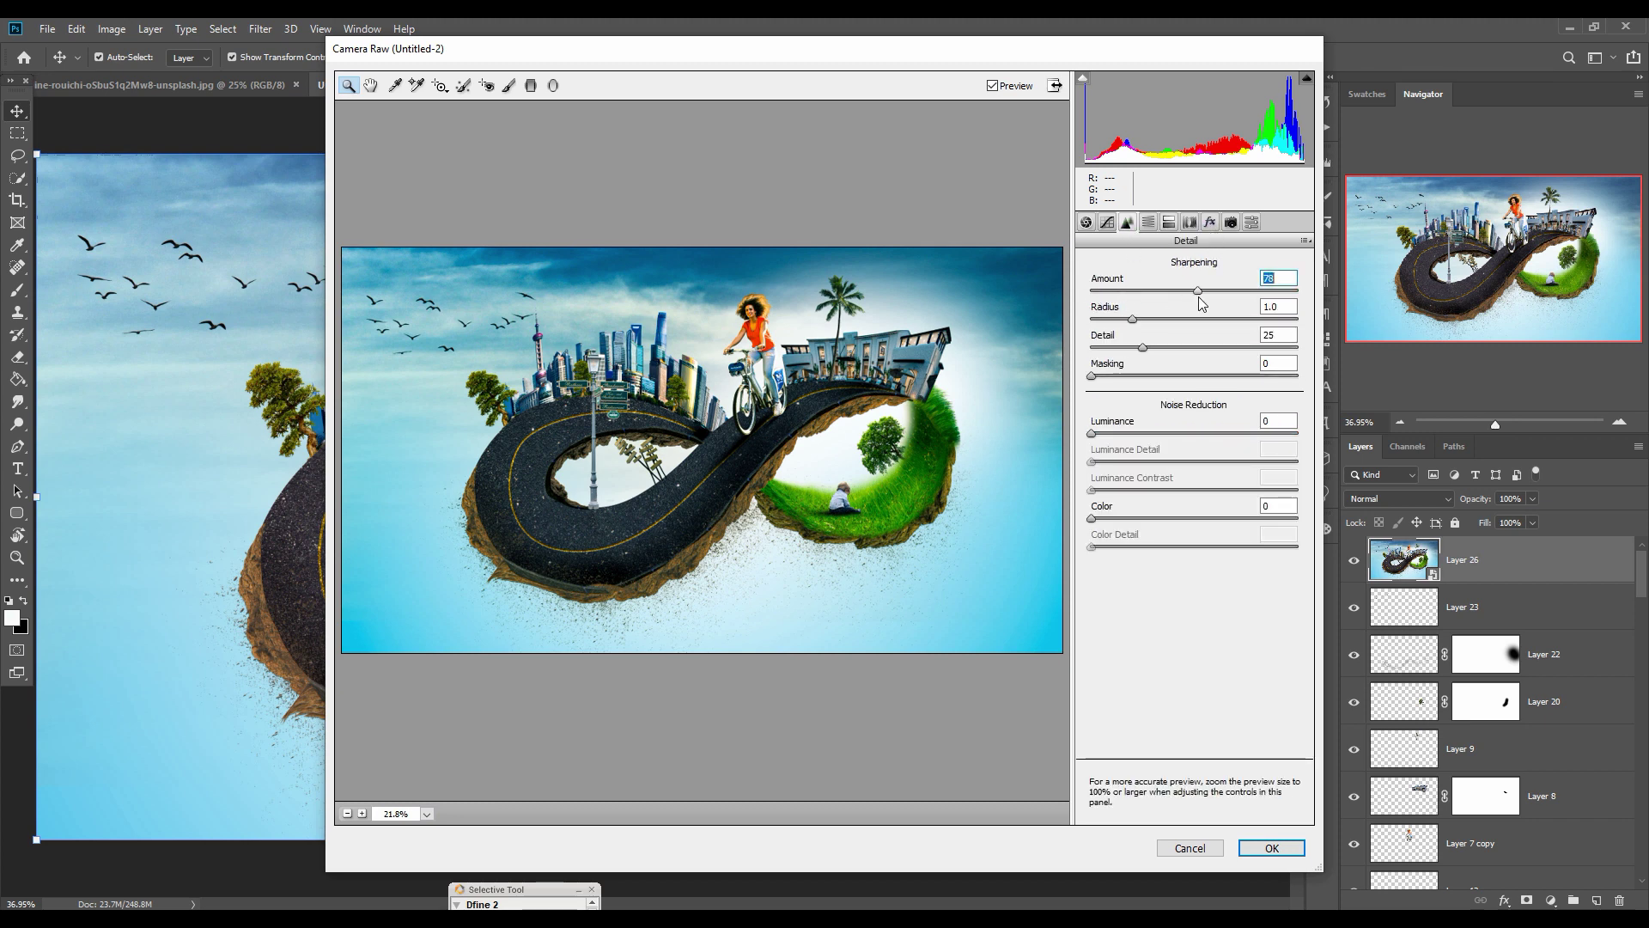
pyautogui.click(1107, 221)
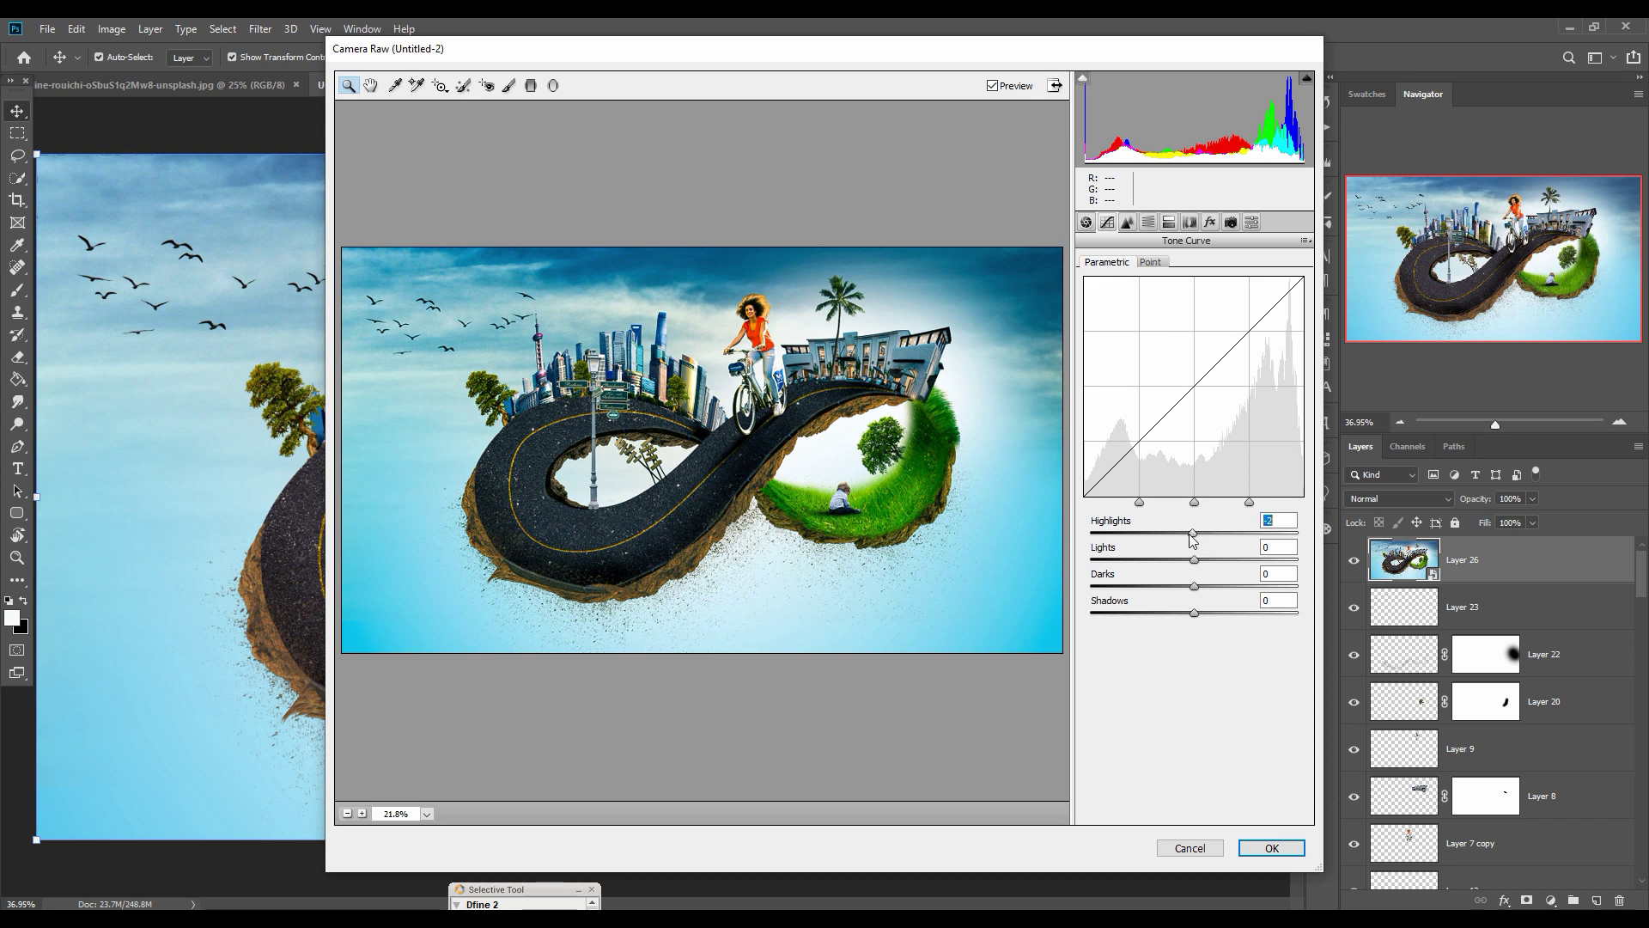
pyautogui.moveTo(1192, 539); pyautogui.dragTo(1176, 541)
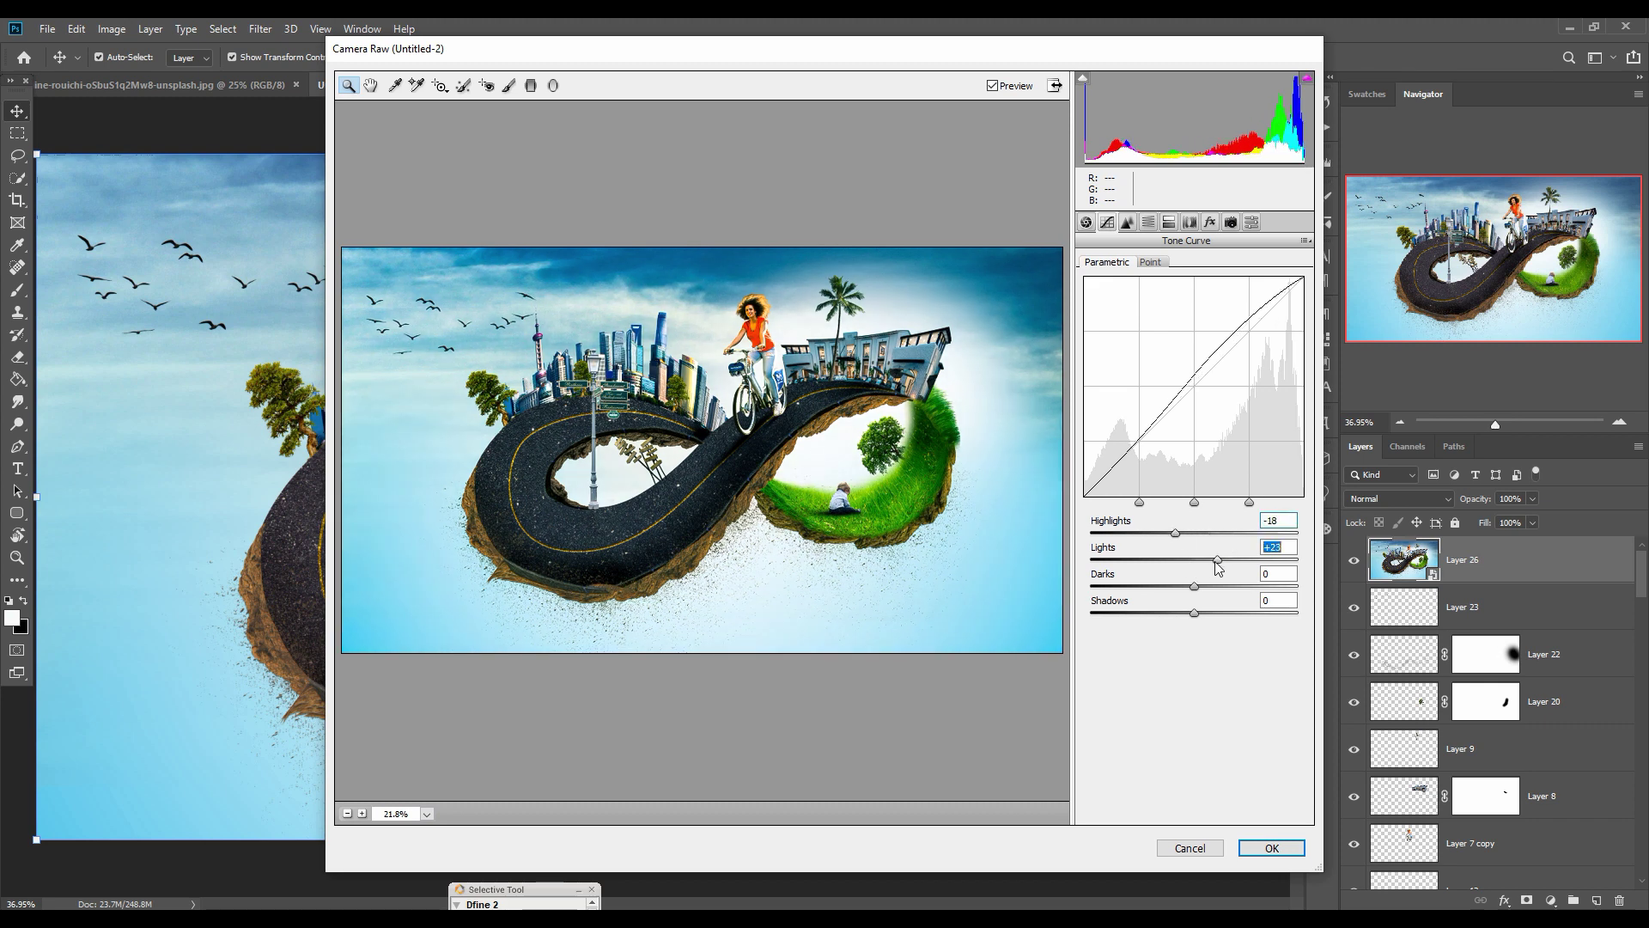
pyautogui.moveTo(1195, 559); pyautogui.dragTo(1222, 614)
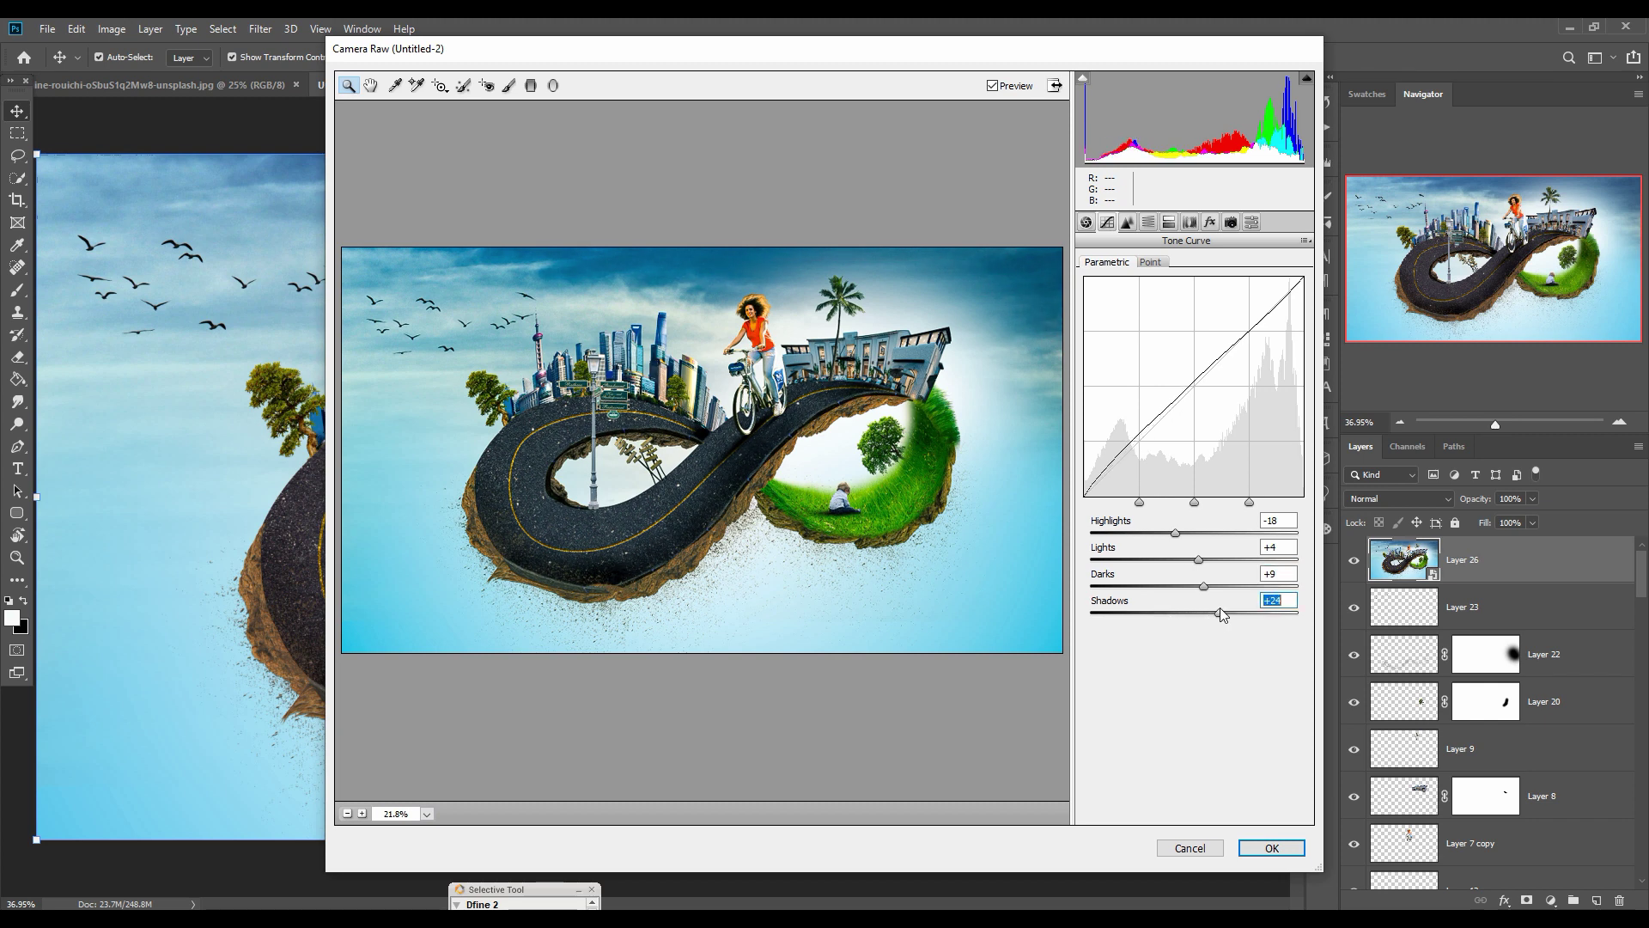
pyautogui.click(1273, 848)
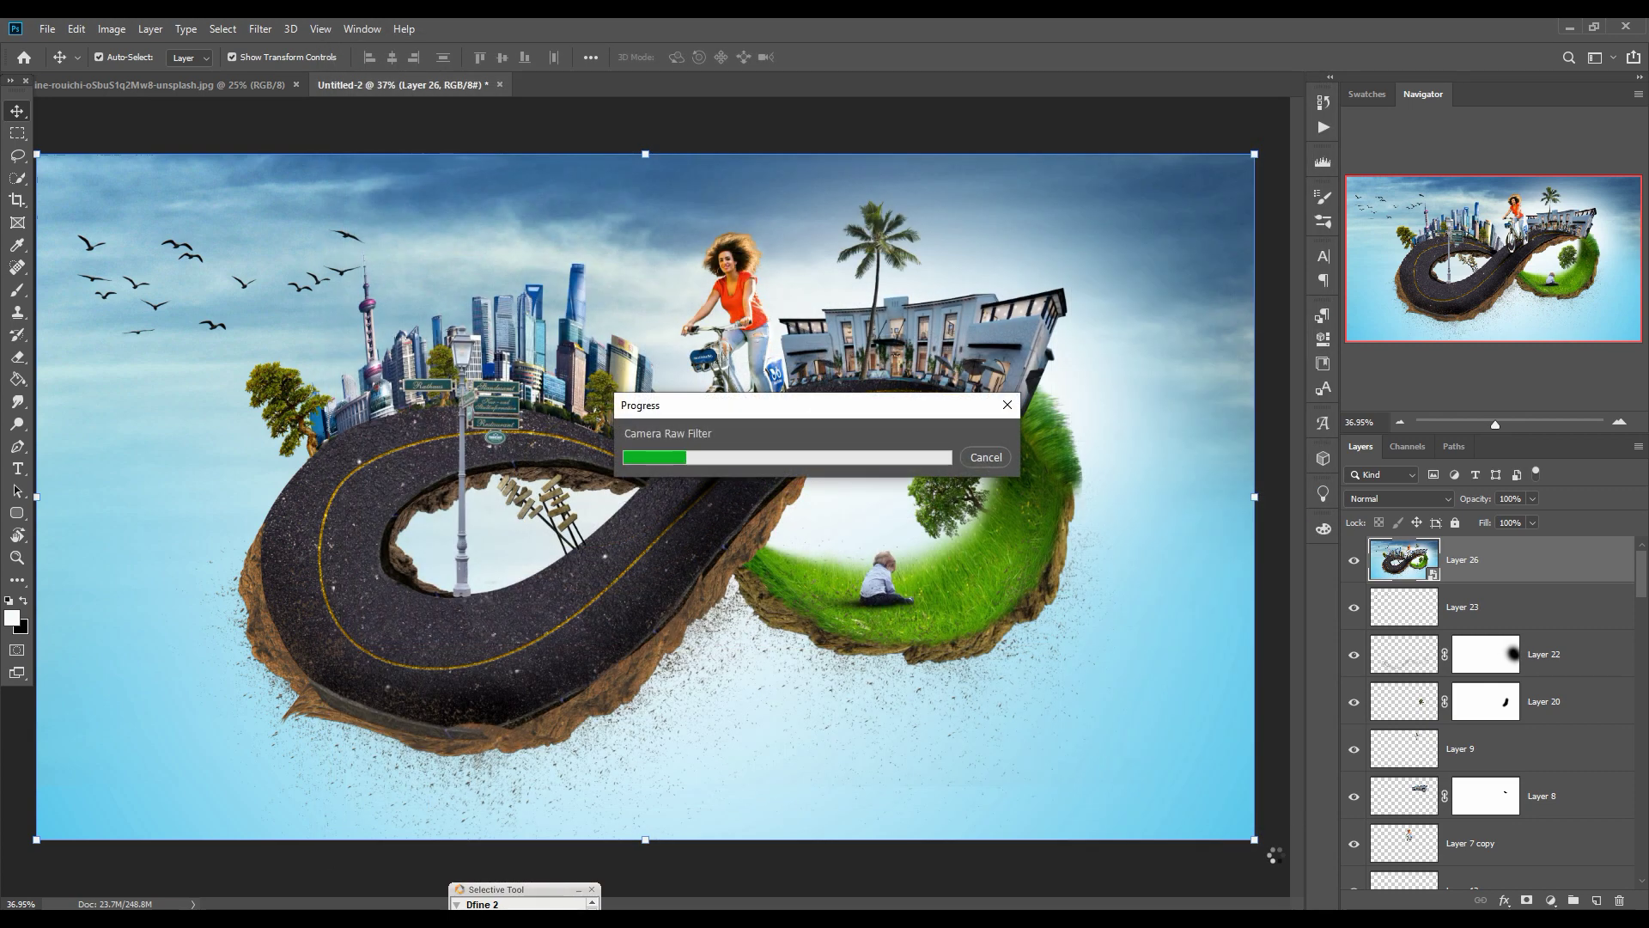